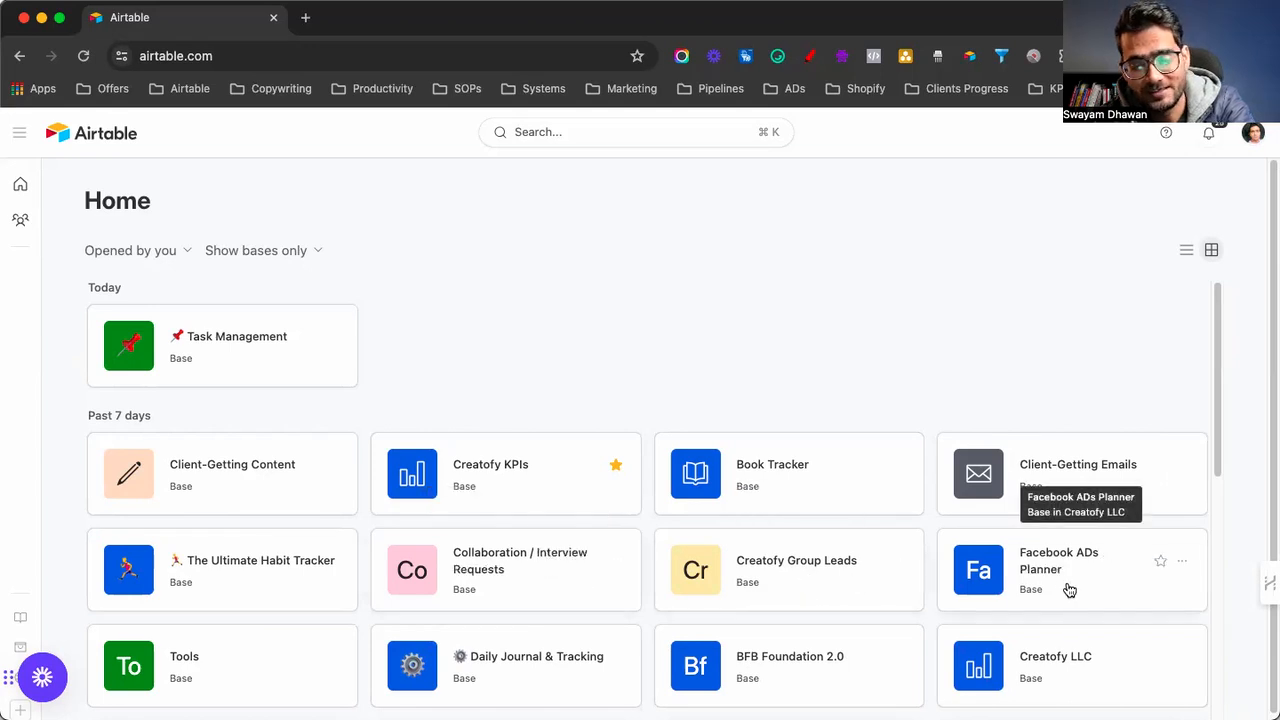
Open the Book Tracker base from the Airtable home screen
scroll(1062, 590, down, 5)
scroll(1062, 590, up, 5)
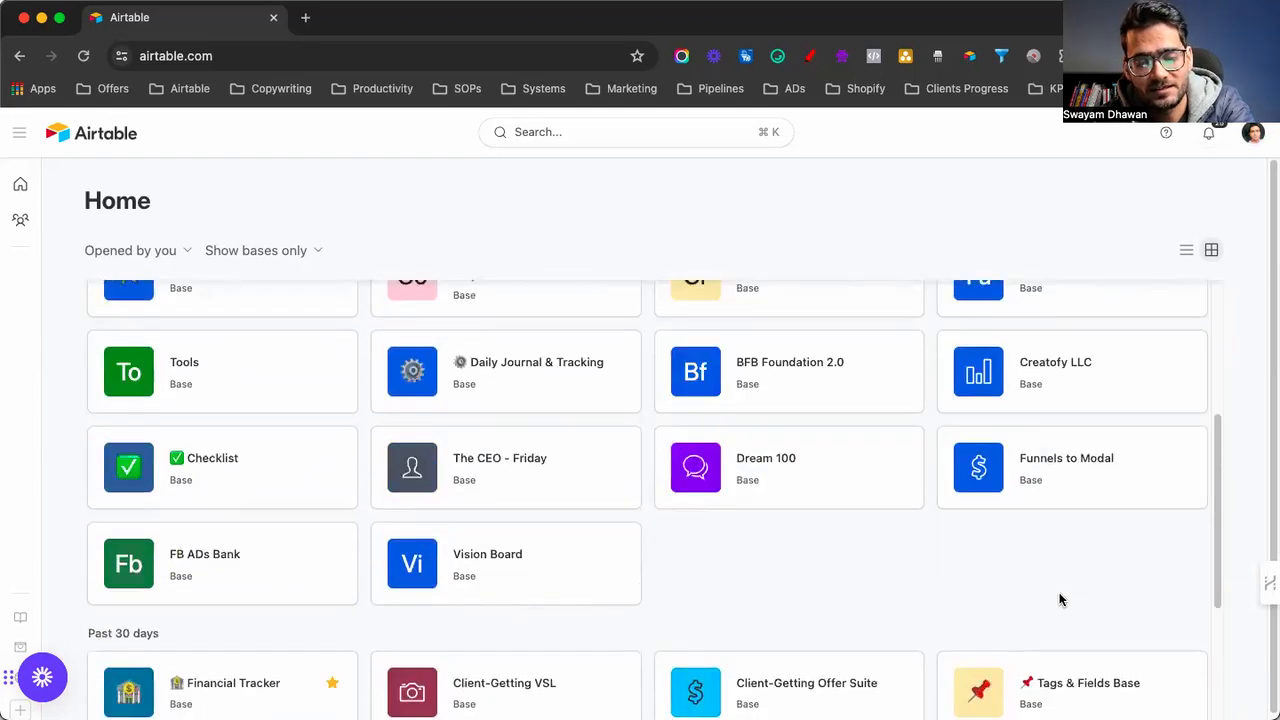
scroll(1062, 600, up, 1)
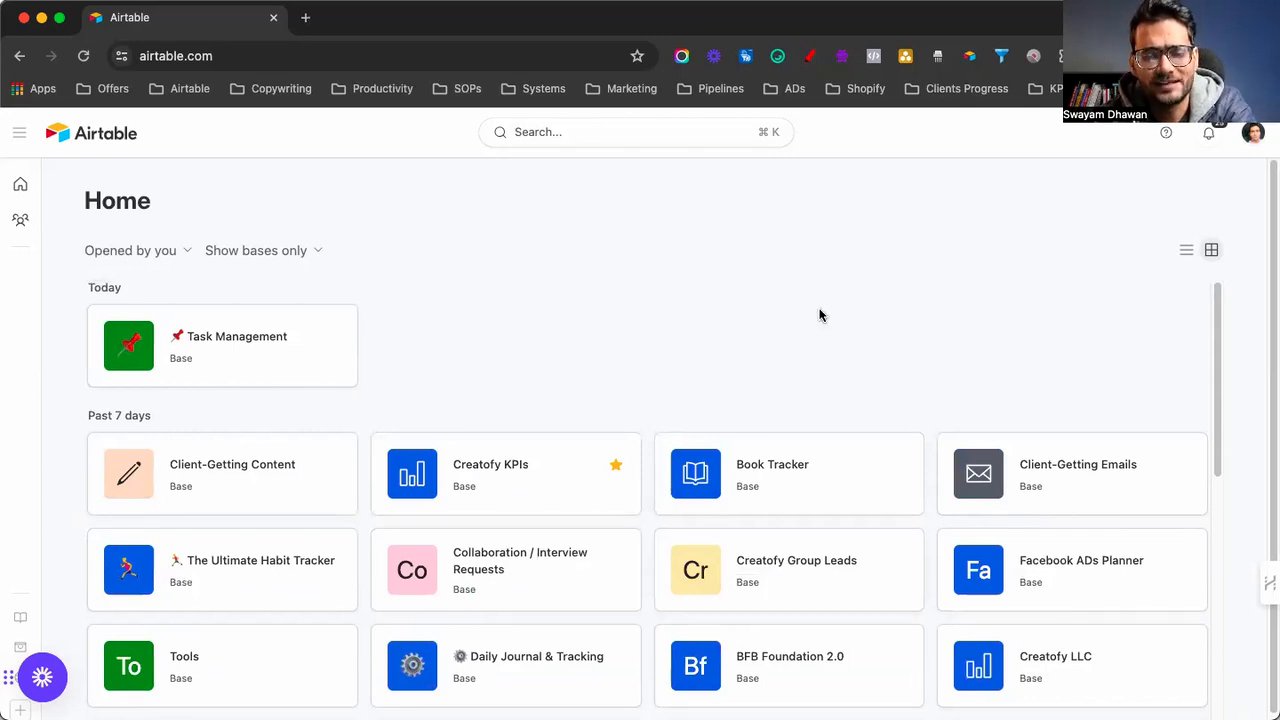
click(788, 480)
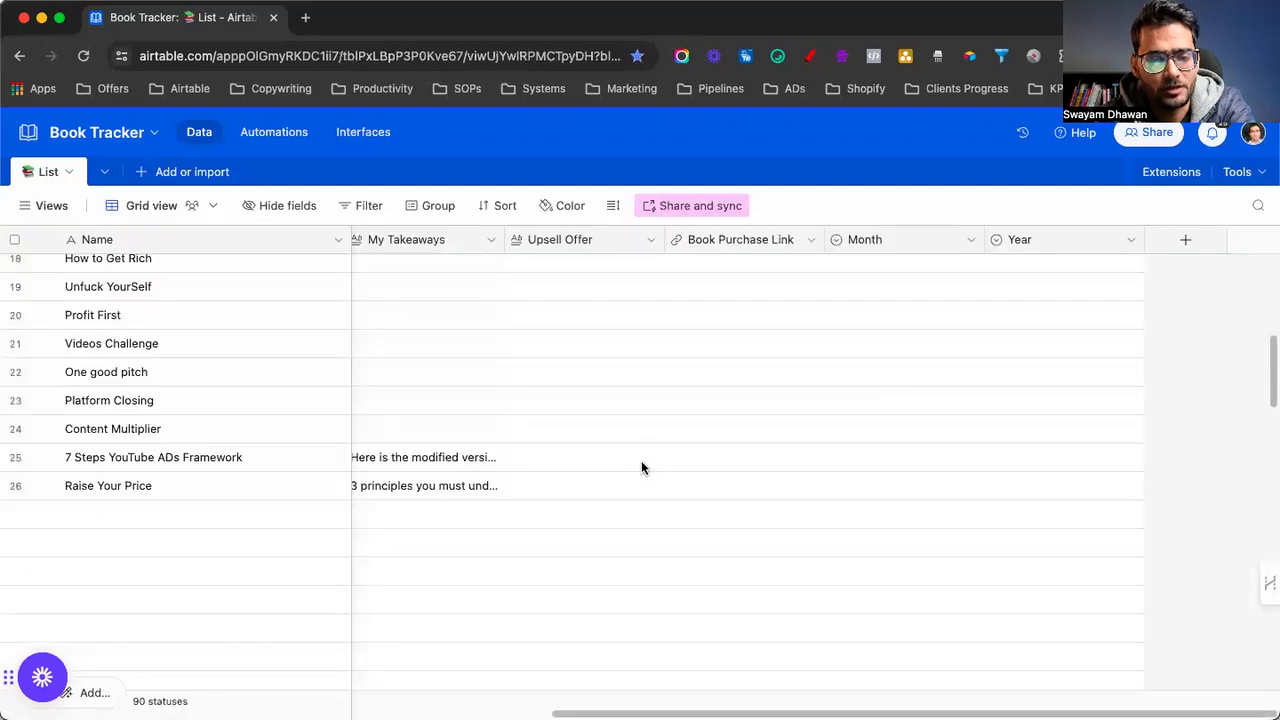
Browse the 90-book List table and show the saved views sidebar
scroll(570, 376, left, 10)
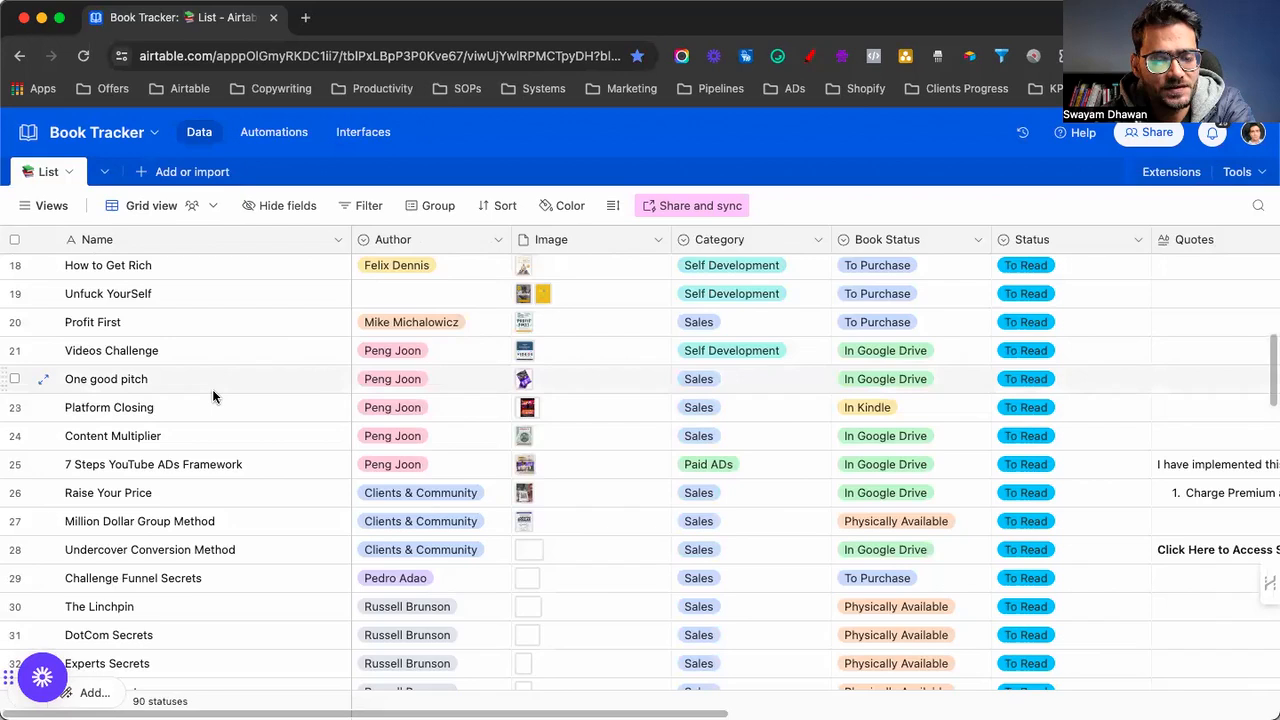
scroll(212, 395, up, 5)
scroll(212, 389, down, 20)
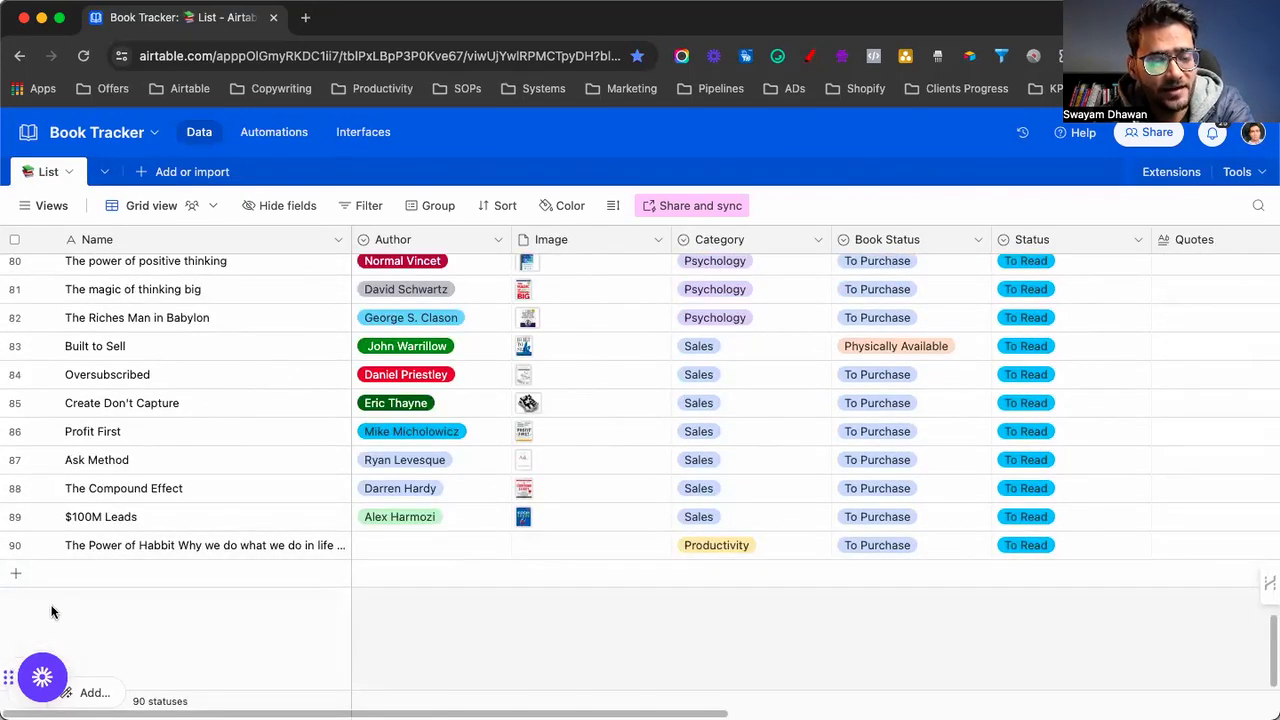
scroll(467, 540, up, 10)
scroll(467, 540, up, 15)
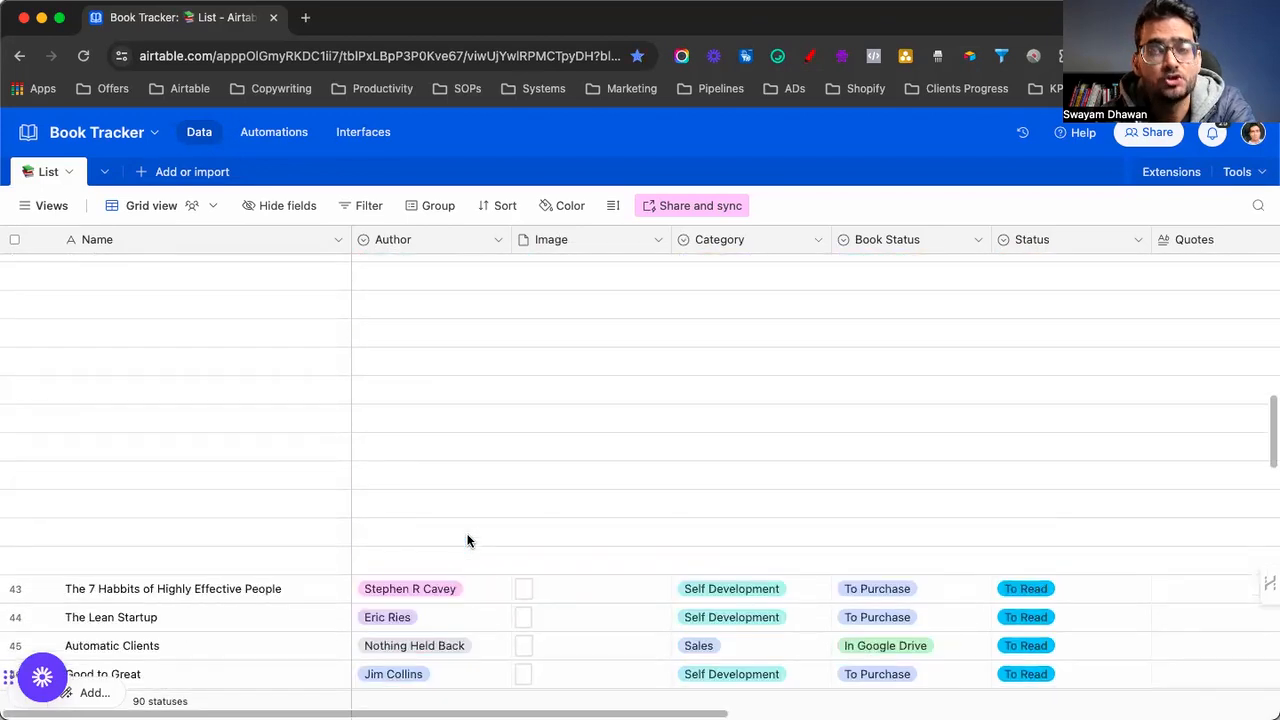
click(24, 205)
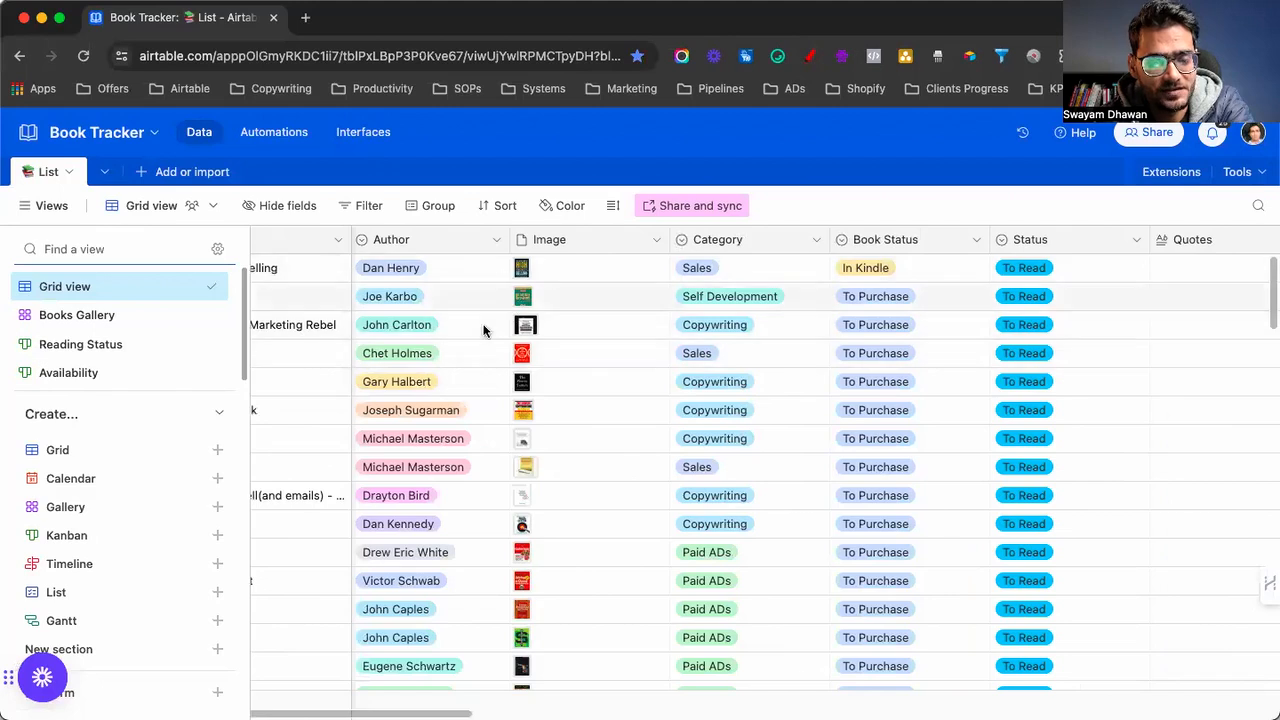
Switch to the Books Gallery view, scroll the cover cards and check the card field settings
click(90, 318)
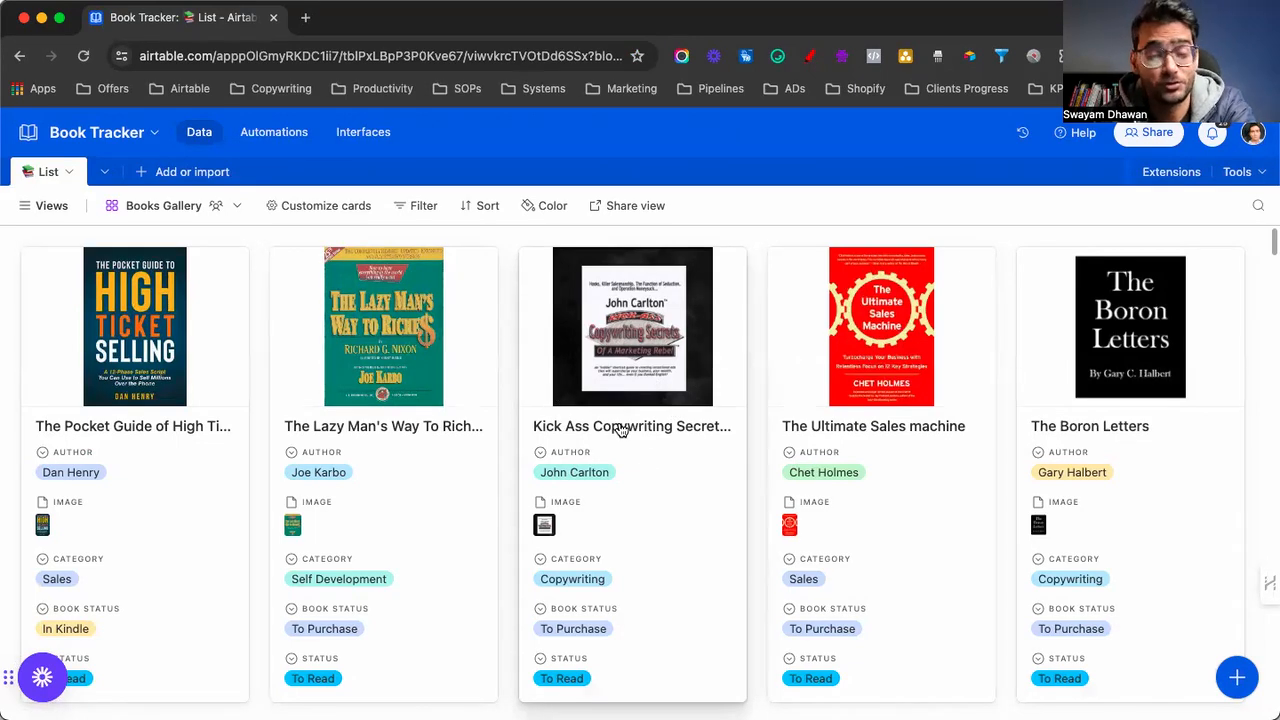
scroll(729, 498, down, 5)
scroll(729, 498, down, 10)
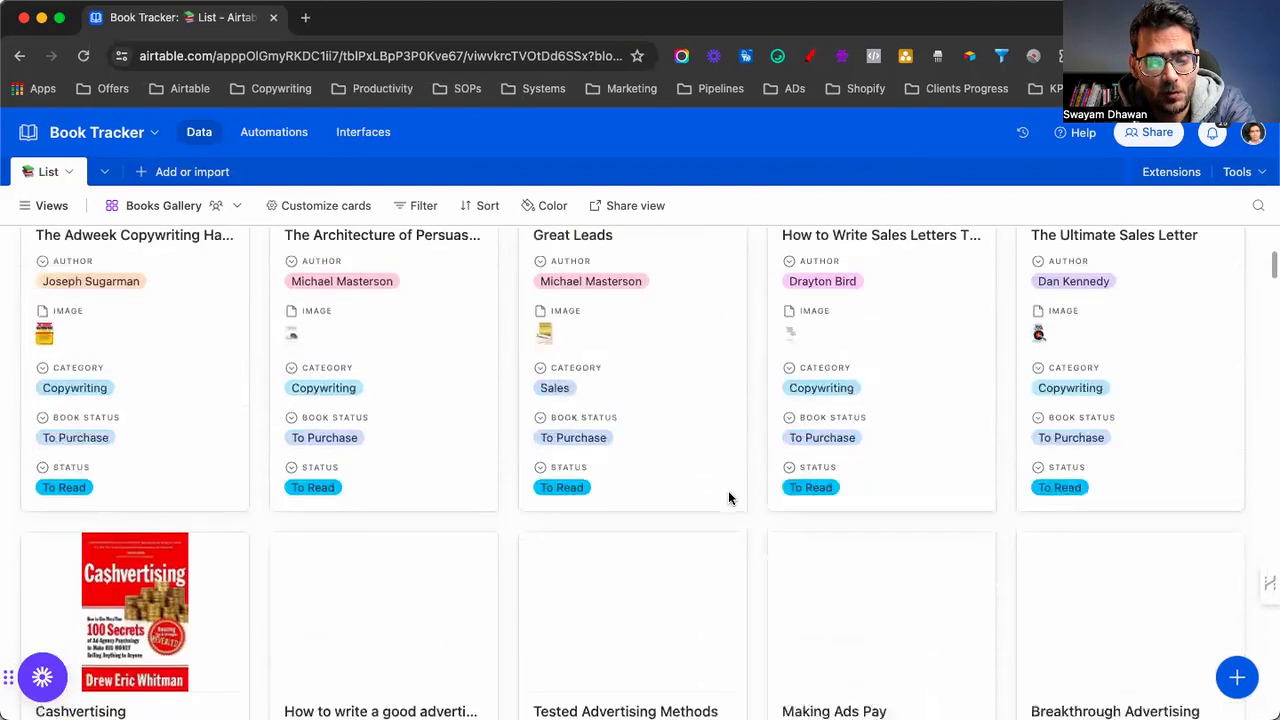
scroll(728, 498, down, 4)
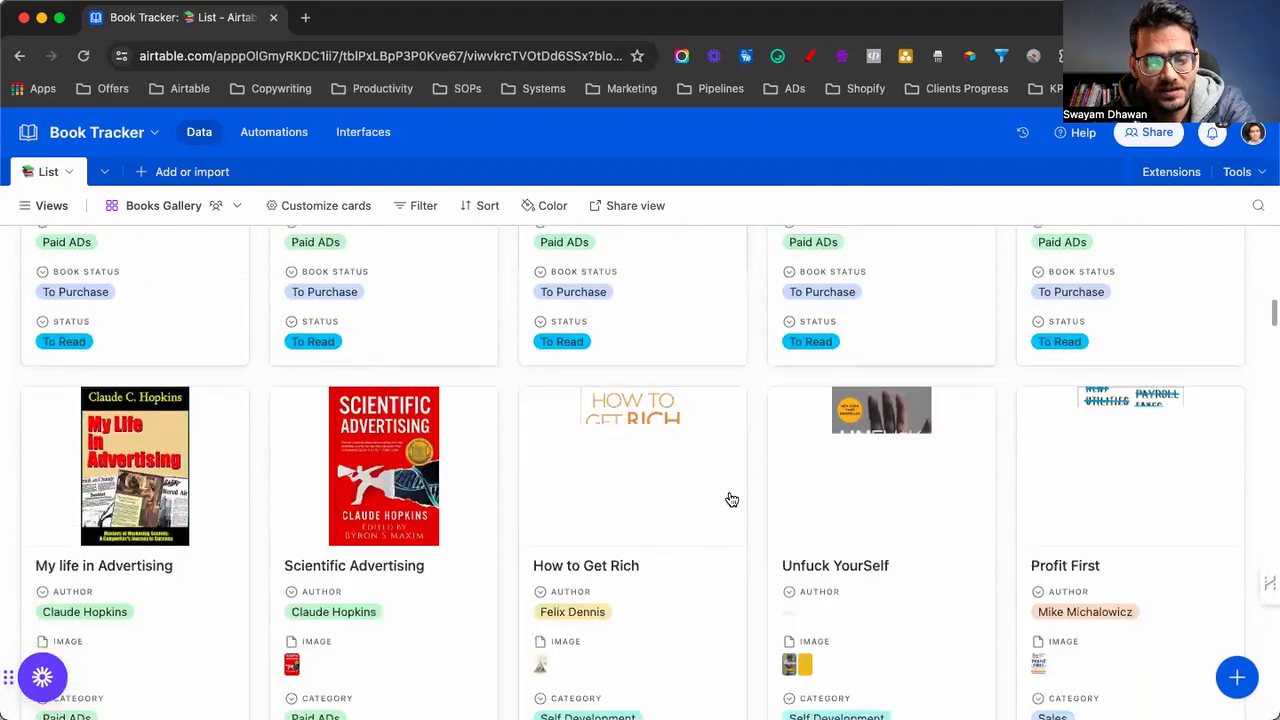
scroll(737, 590, up, 20)
scroll(738, 591, down, 15)
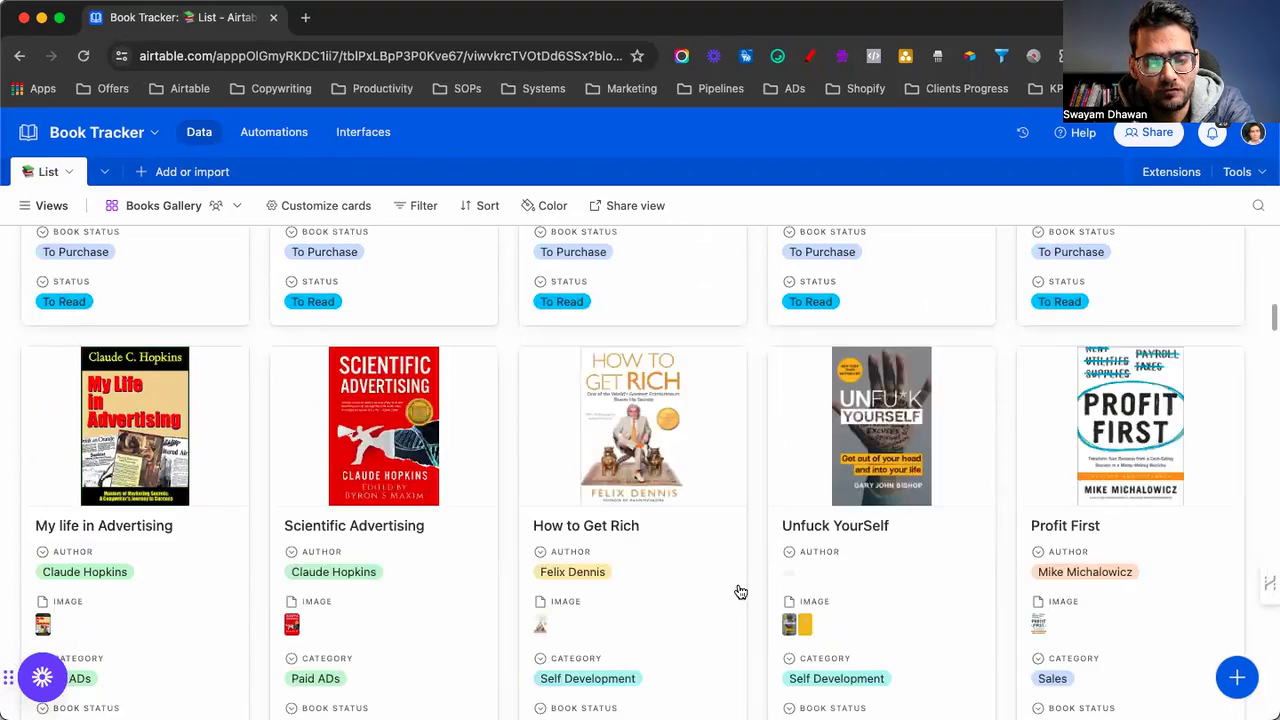
scroll(737, 590, up, 10)
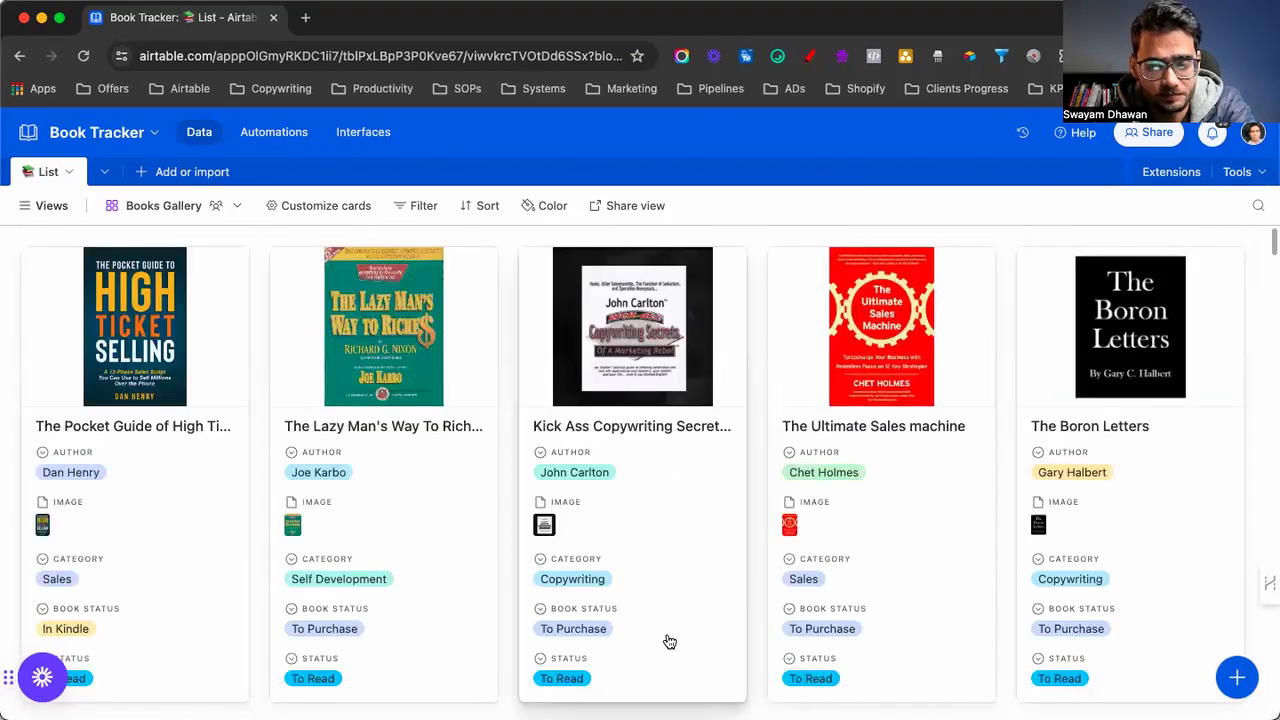
click(336, 208)
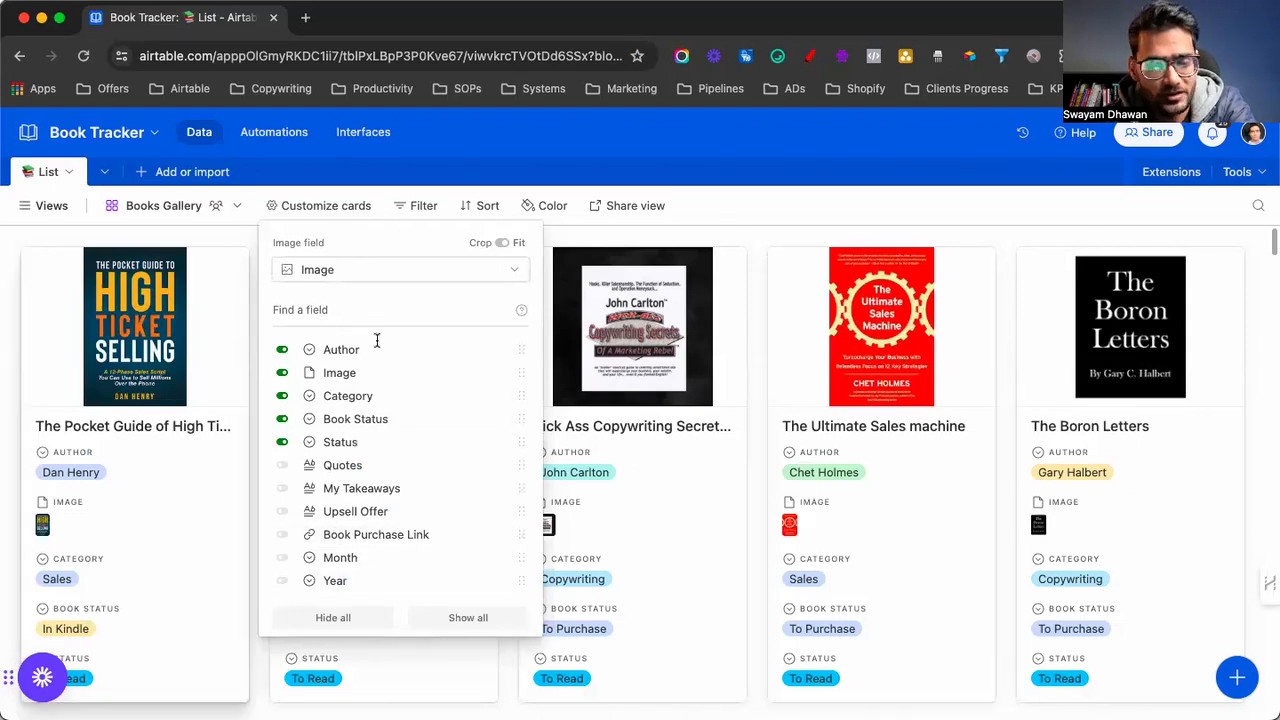
click(831, 170)
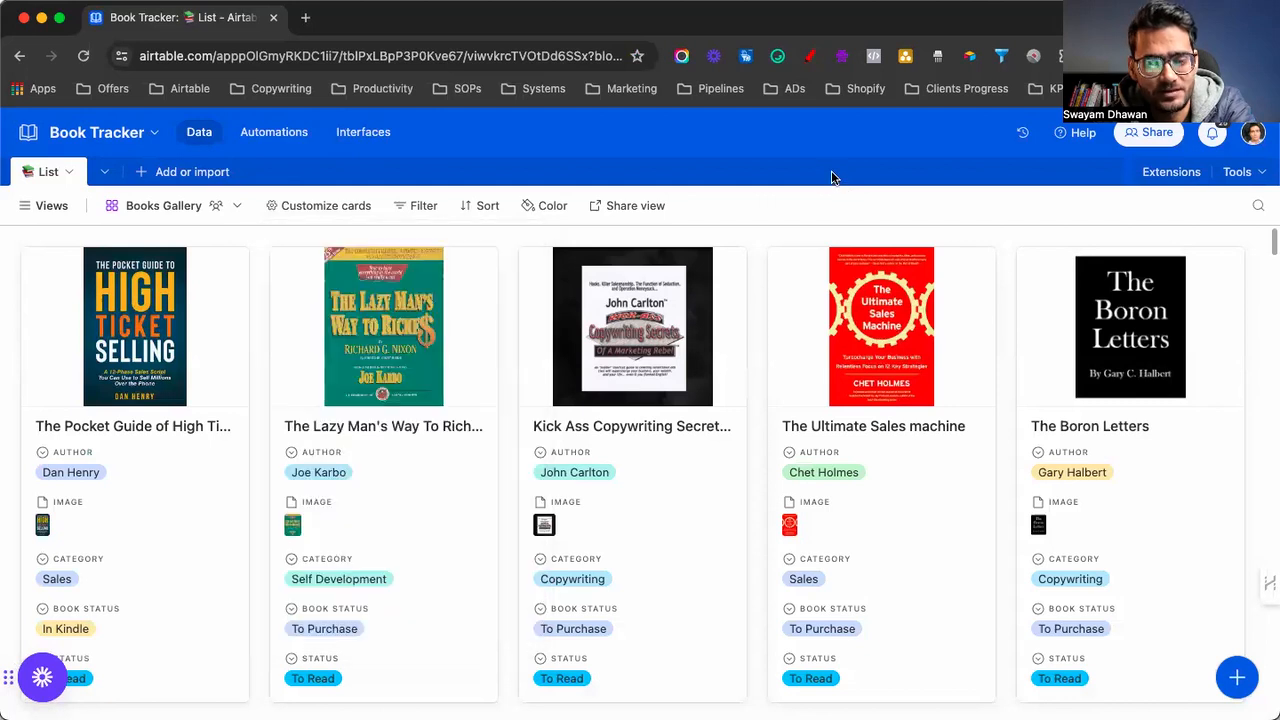
Open the Book Tracker Dashboard interface showing 90 books shelved and 52 to purchase
click(366, 134)
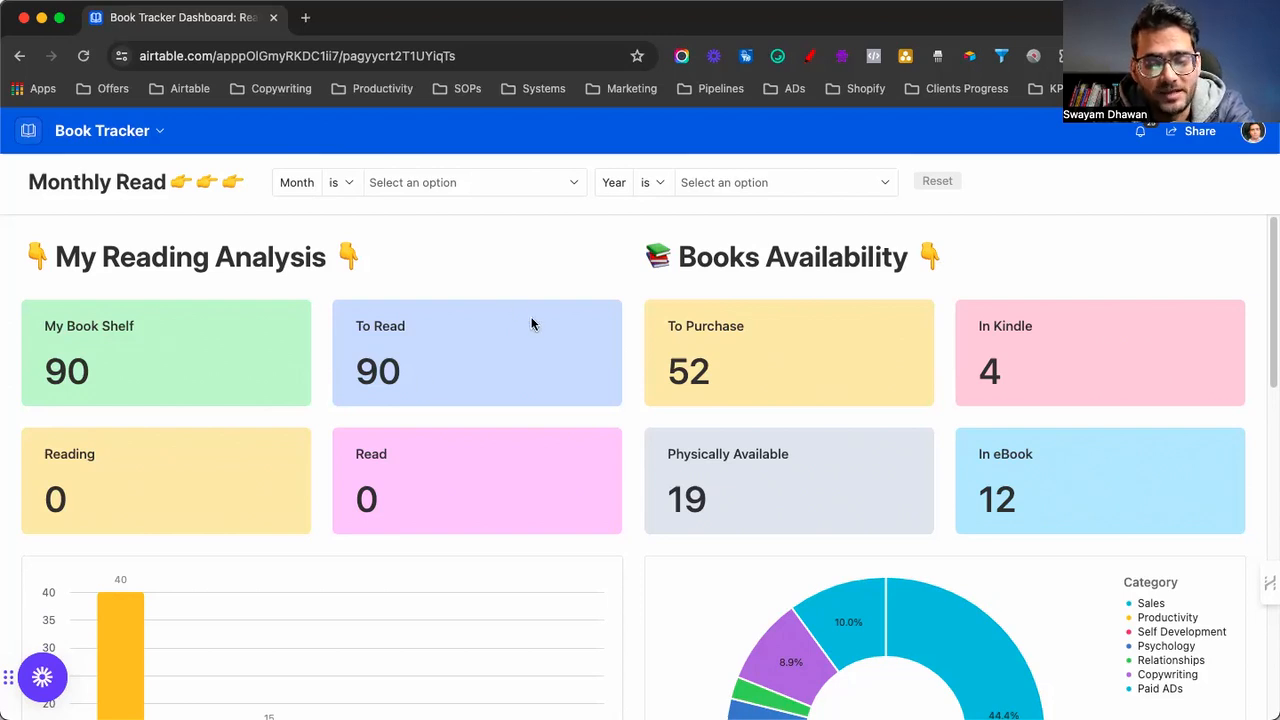
scroll(531, 323, down, 3)
scroll(531, 323, up, 3)
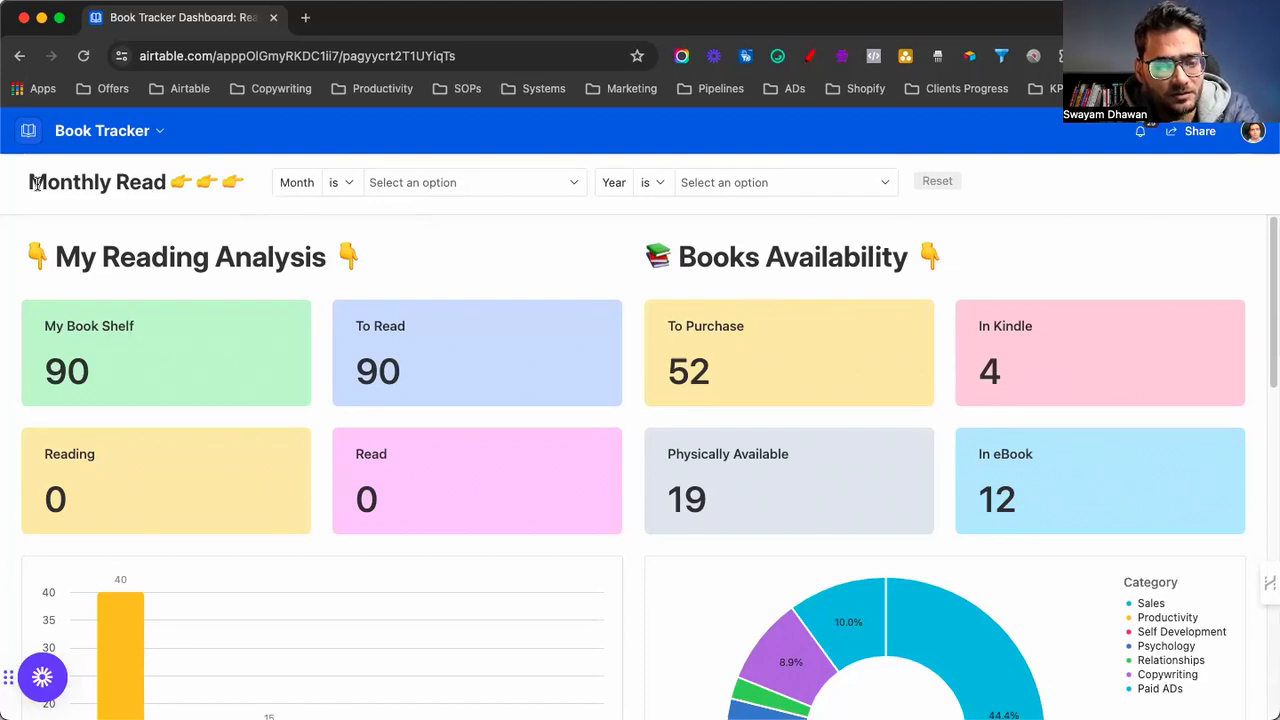
drag(30, 182, 244, 182)
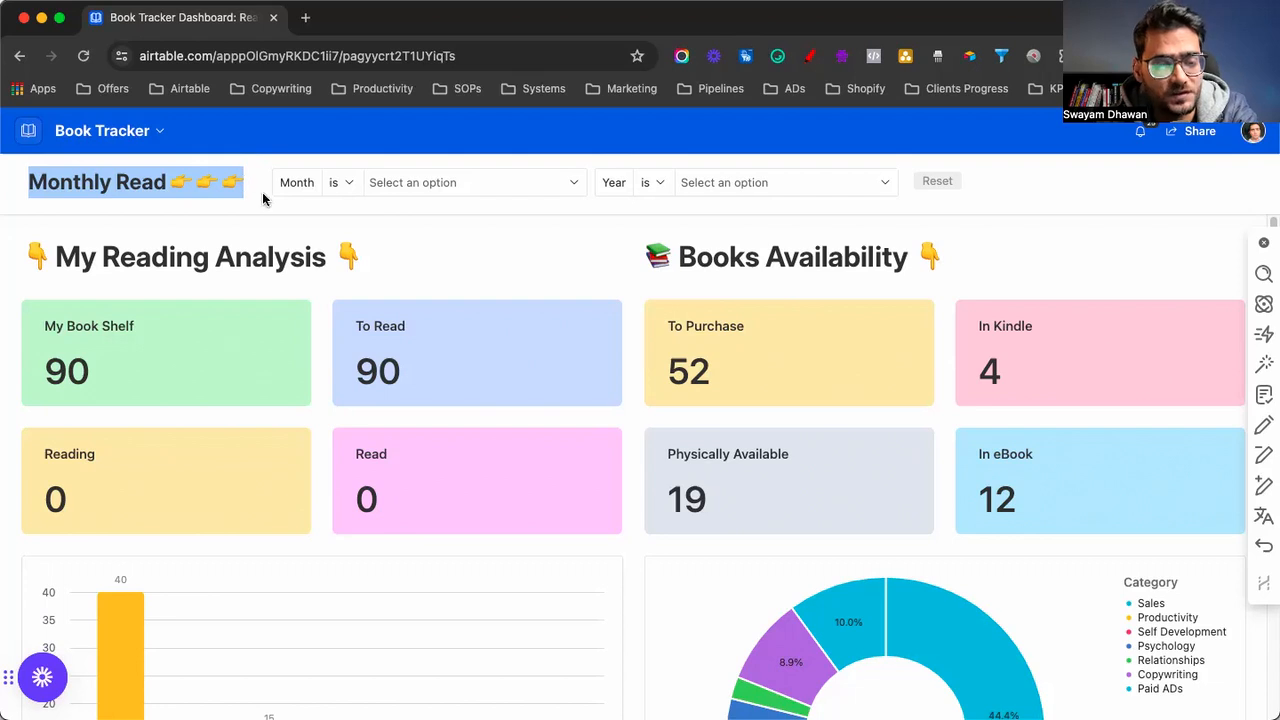
drag(50, 258, 352, 259)
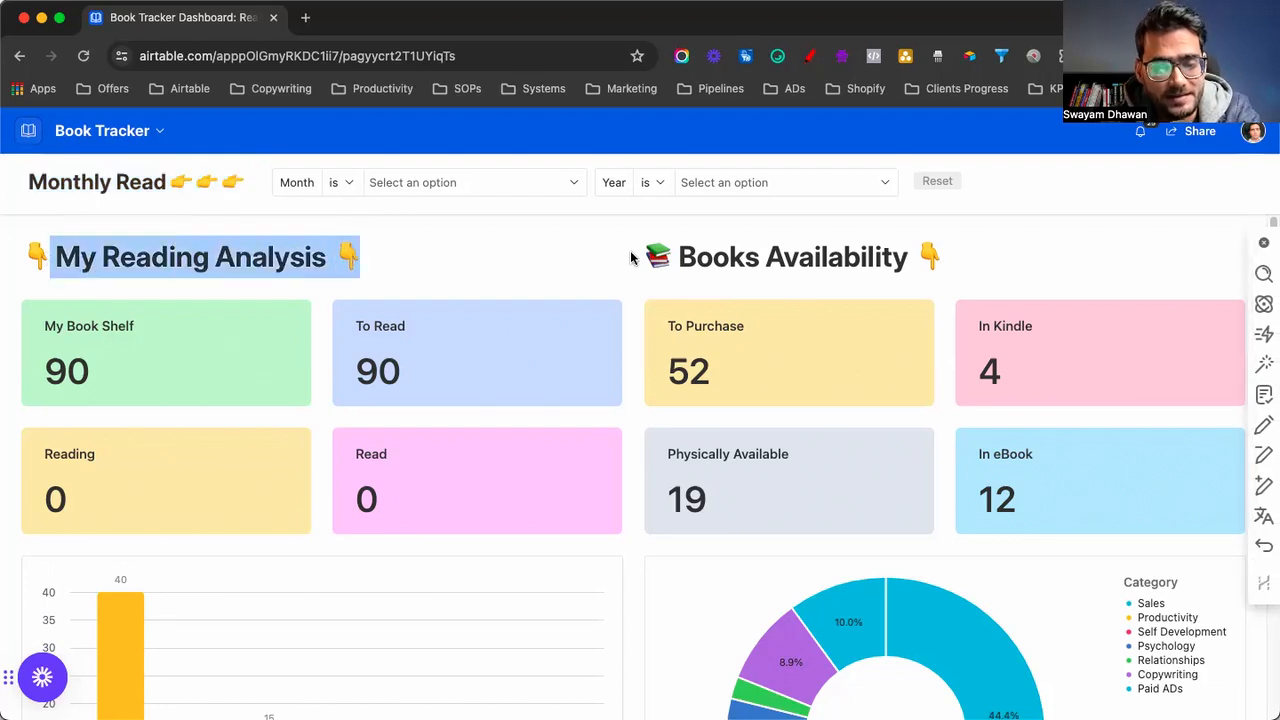
drag(670, 258, 895, 260)
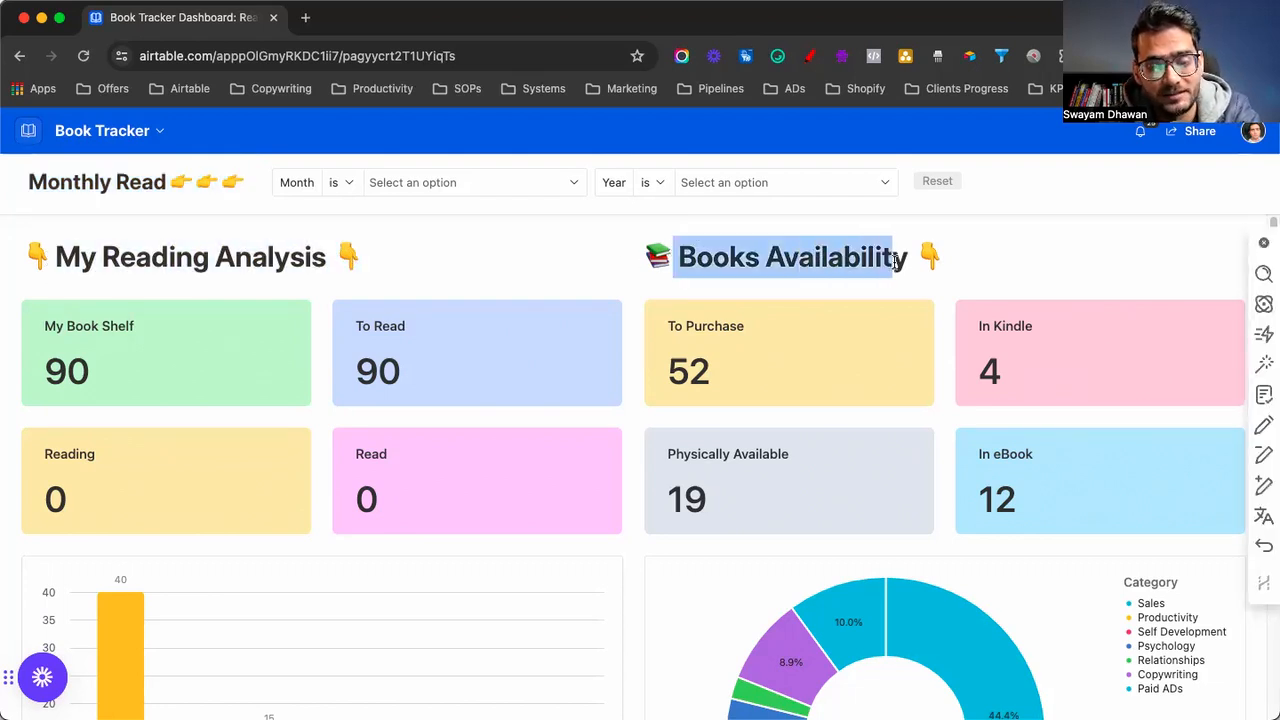
click(383, 183)
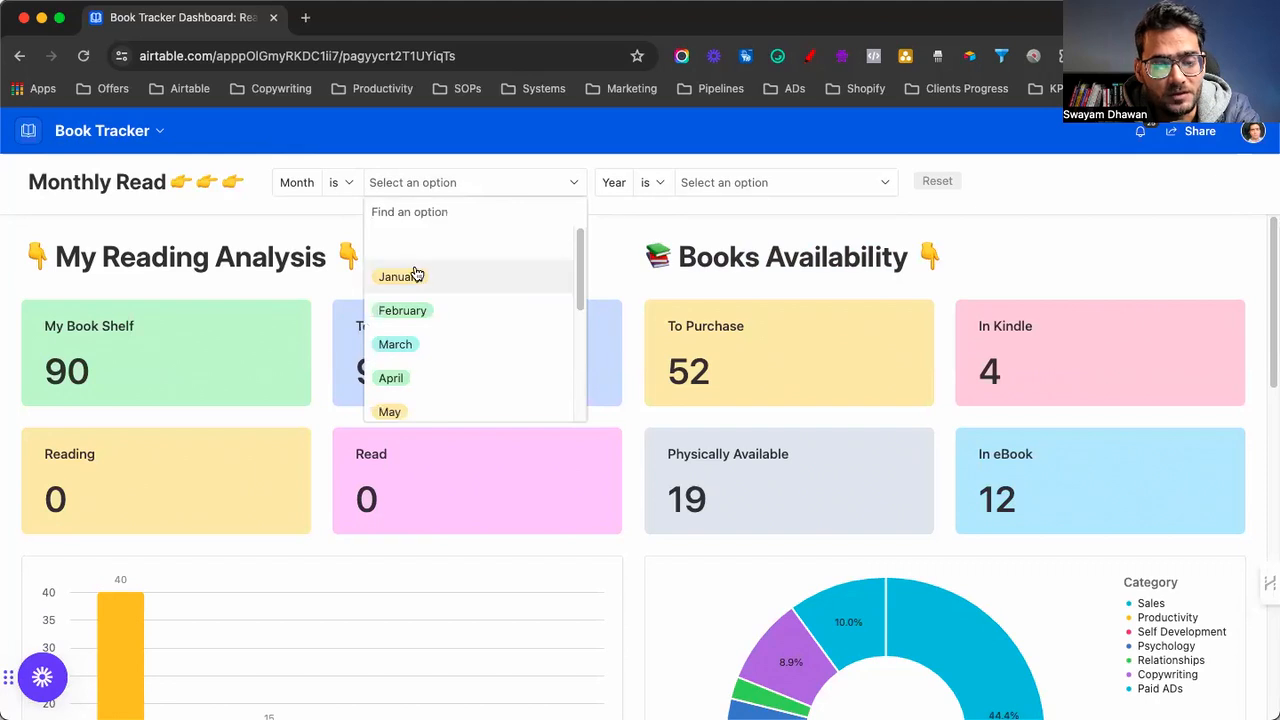
scroll(463, 286, down, 5)
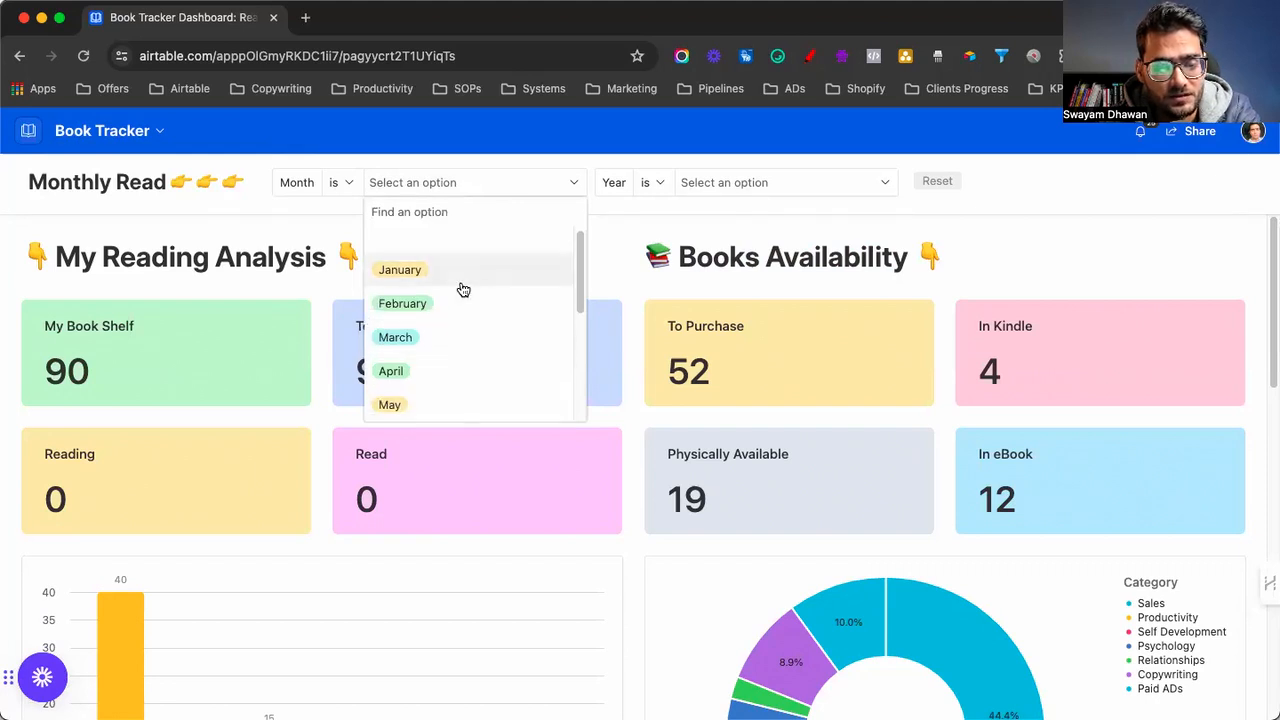
click(652, 217)
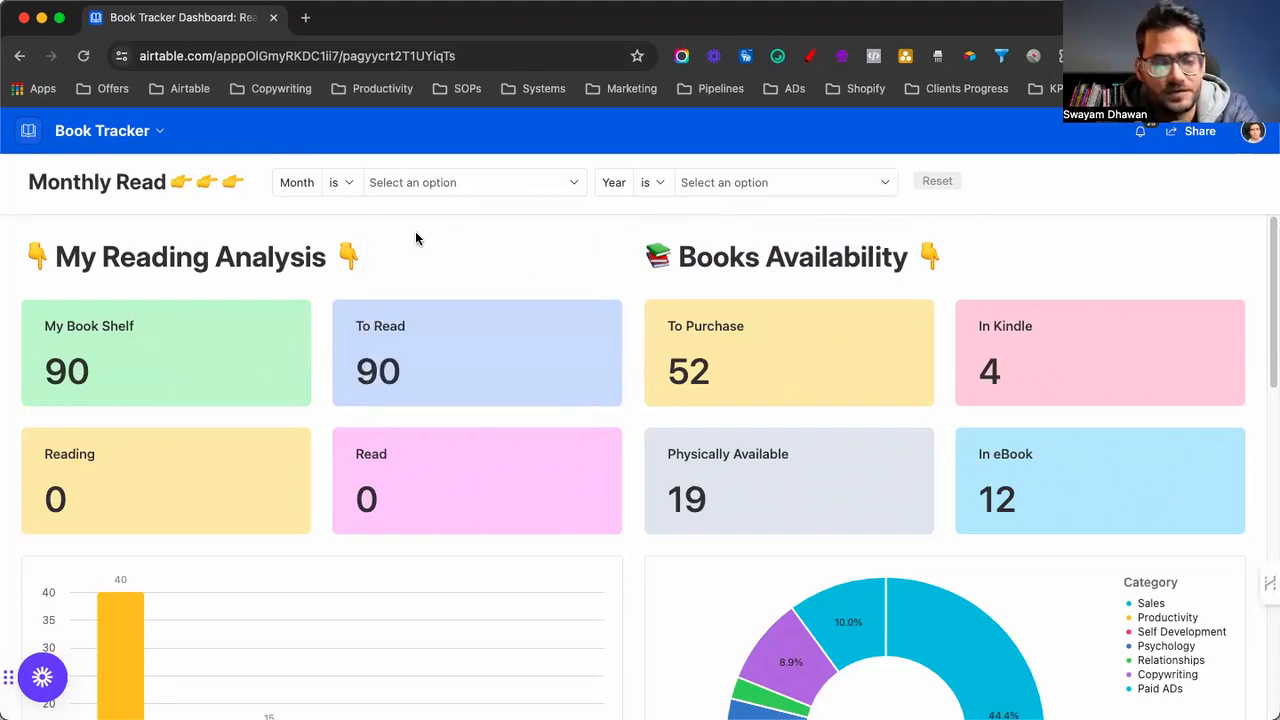
drag(57, 252, 339, 258)
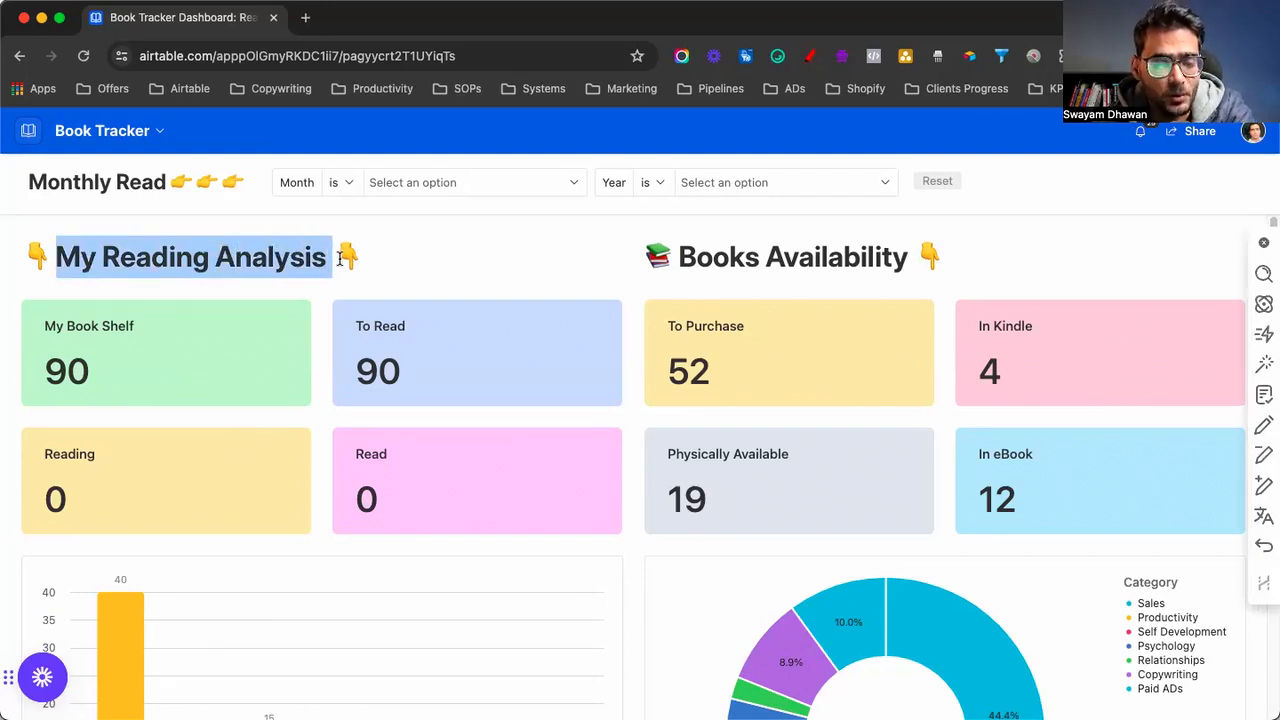
click(455, 256)
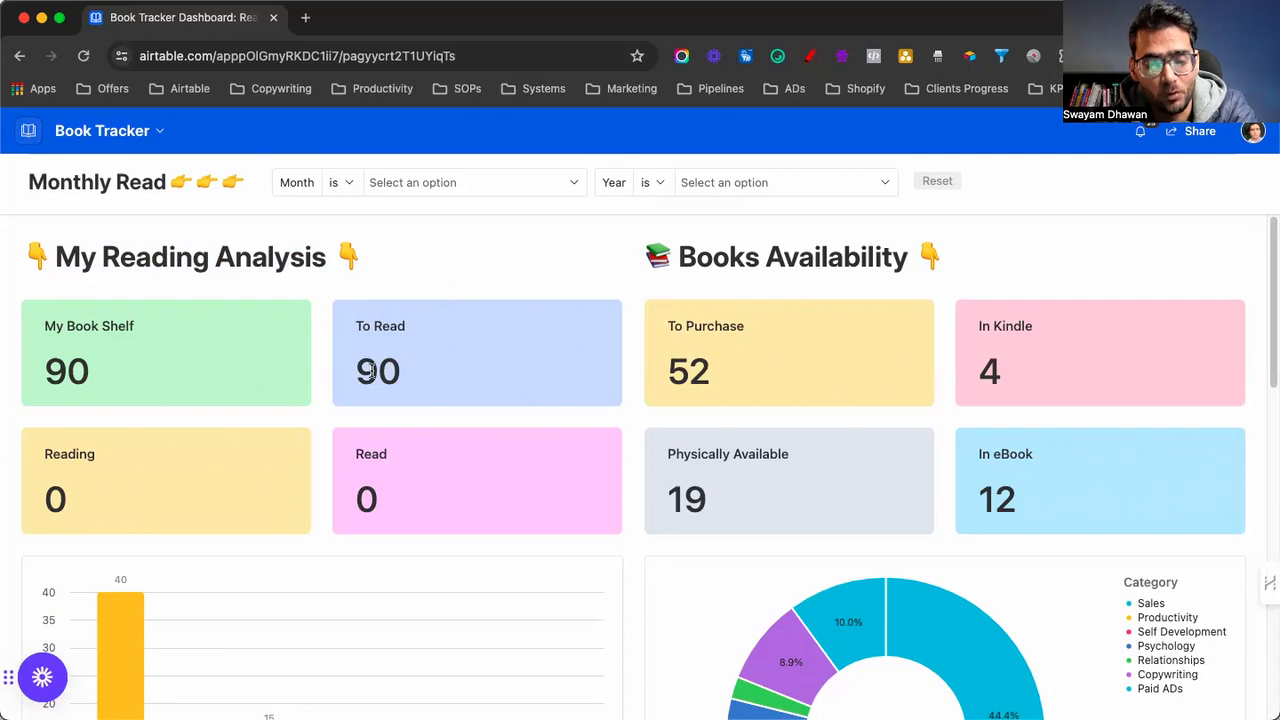
drag(43, 368, 97, 375)
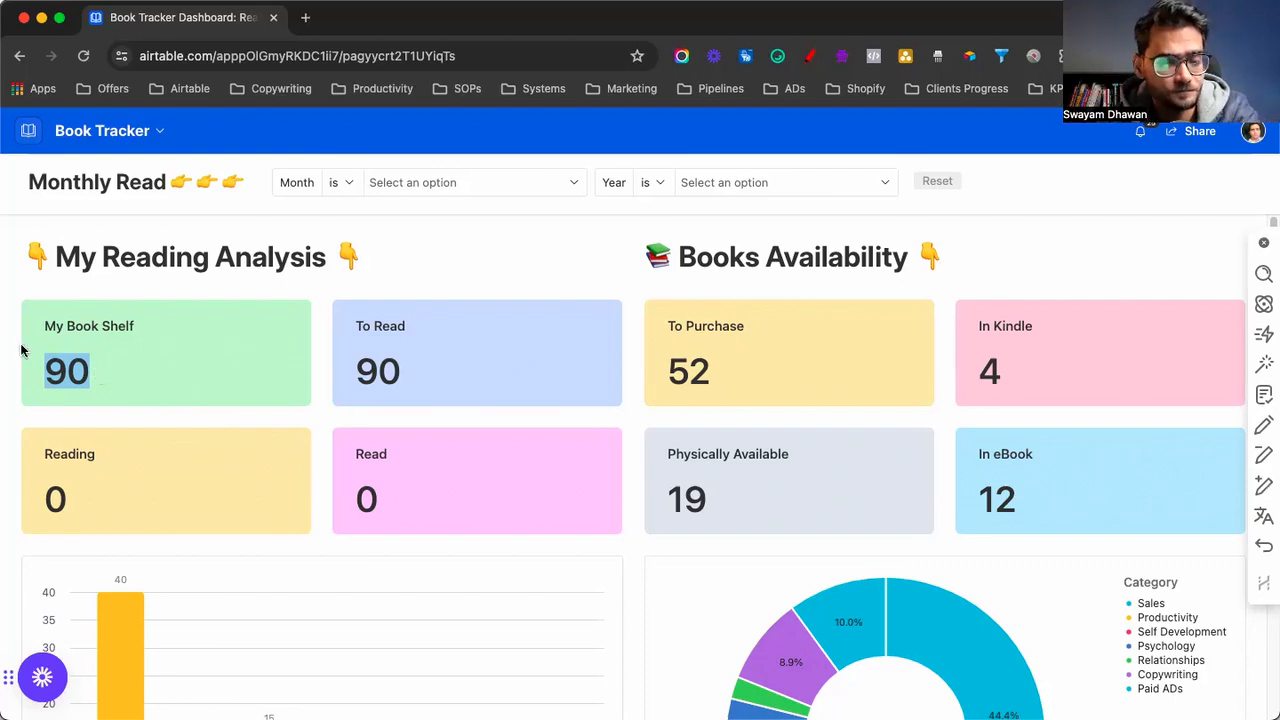
click(358, 378)
drag(358, 378, 426, 385)
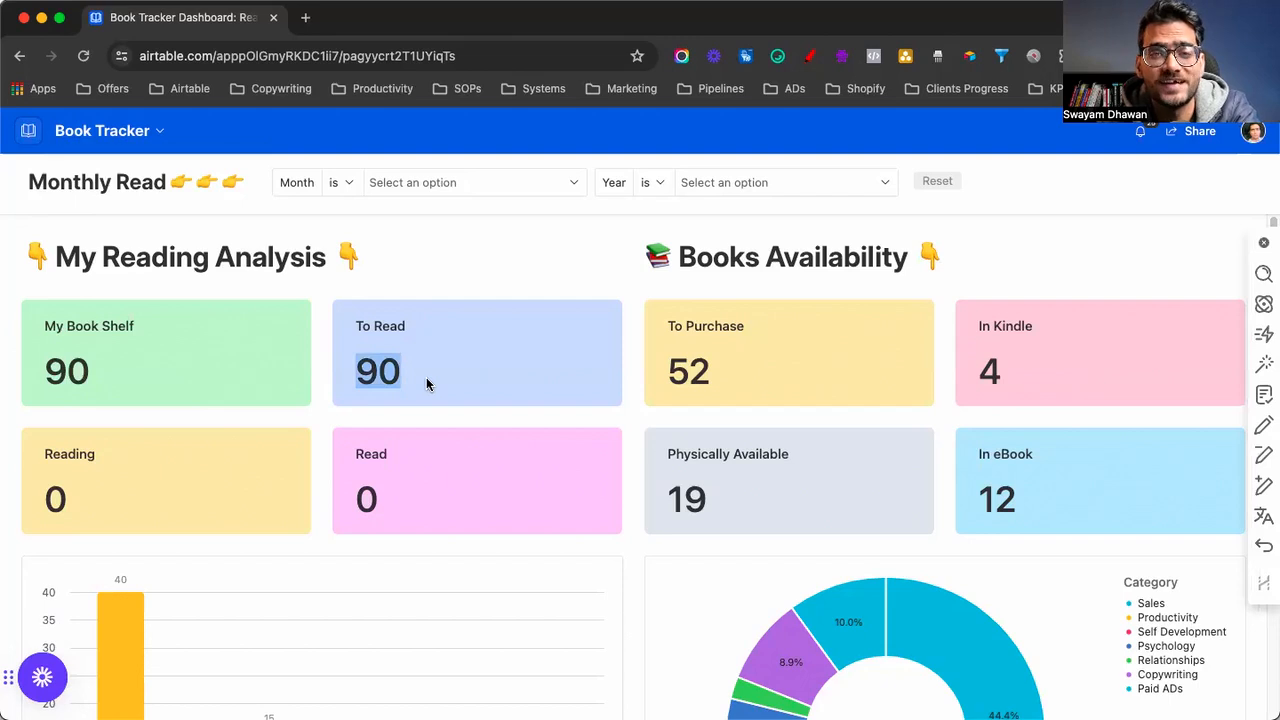
drag(40, 514, 108, 515)
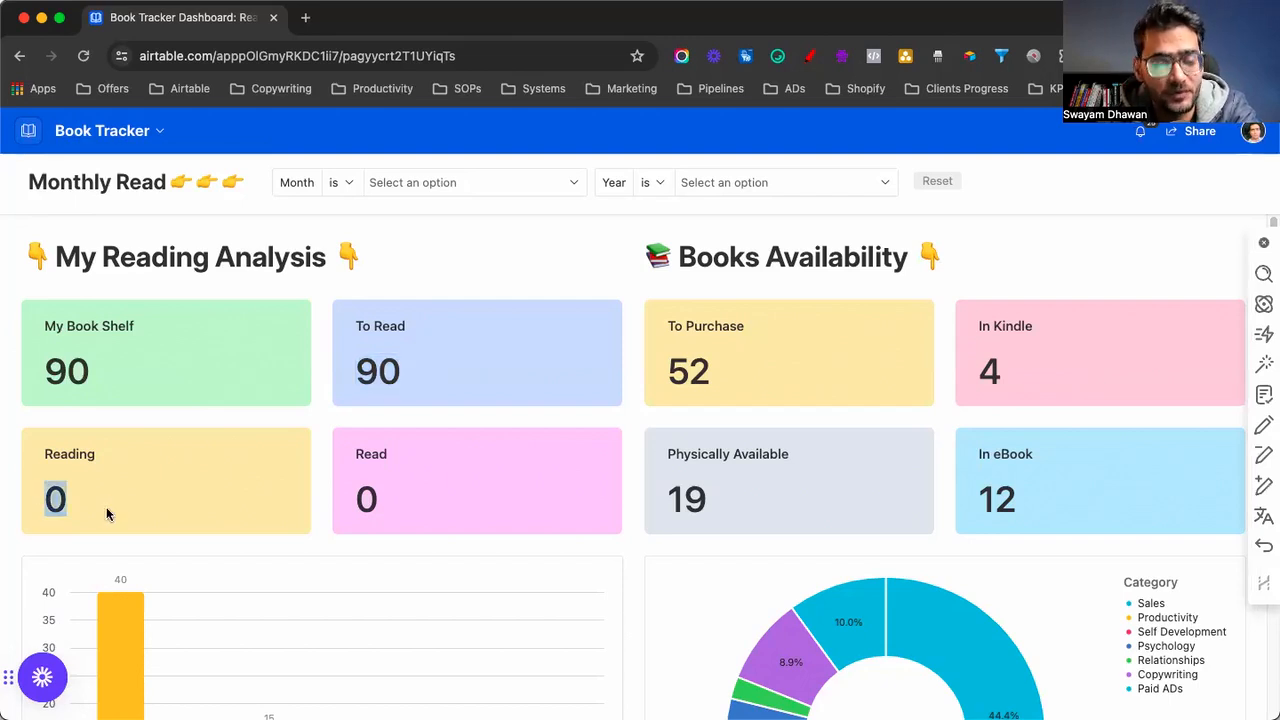
drag(352, 500, 412, 508)
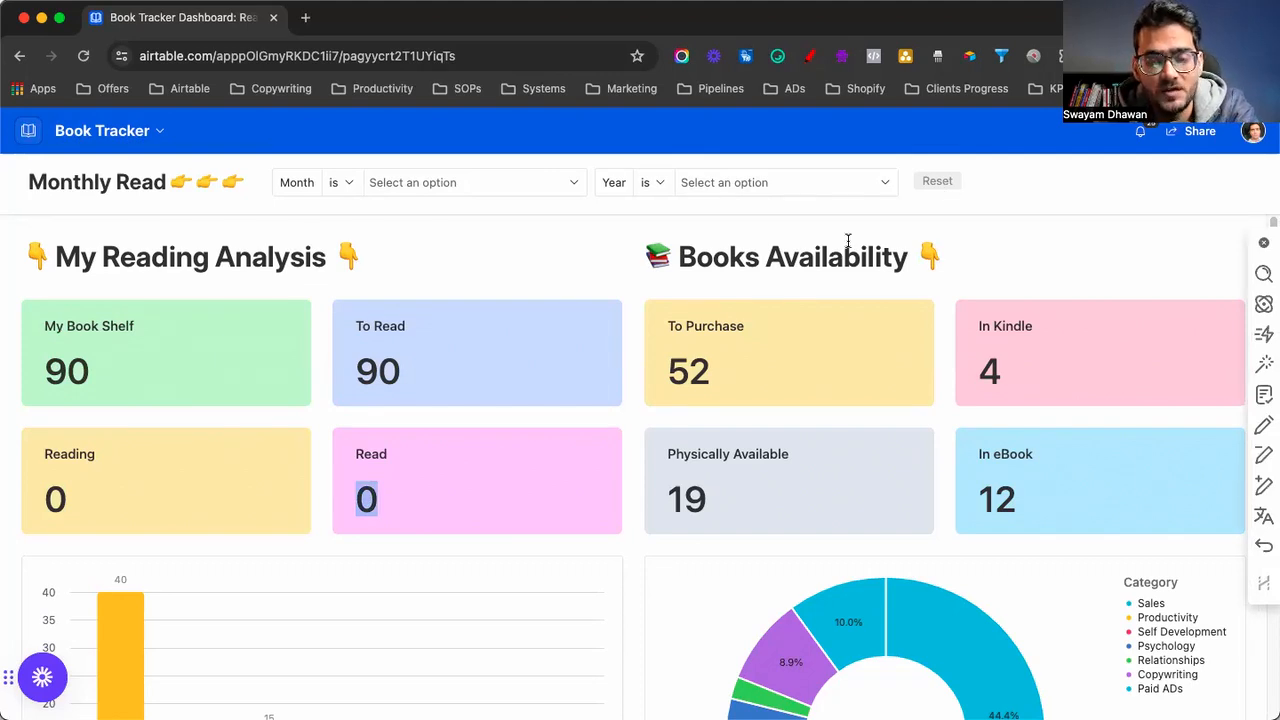
drag(829, 250, 931, 245)
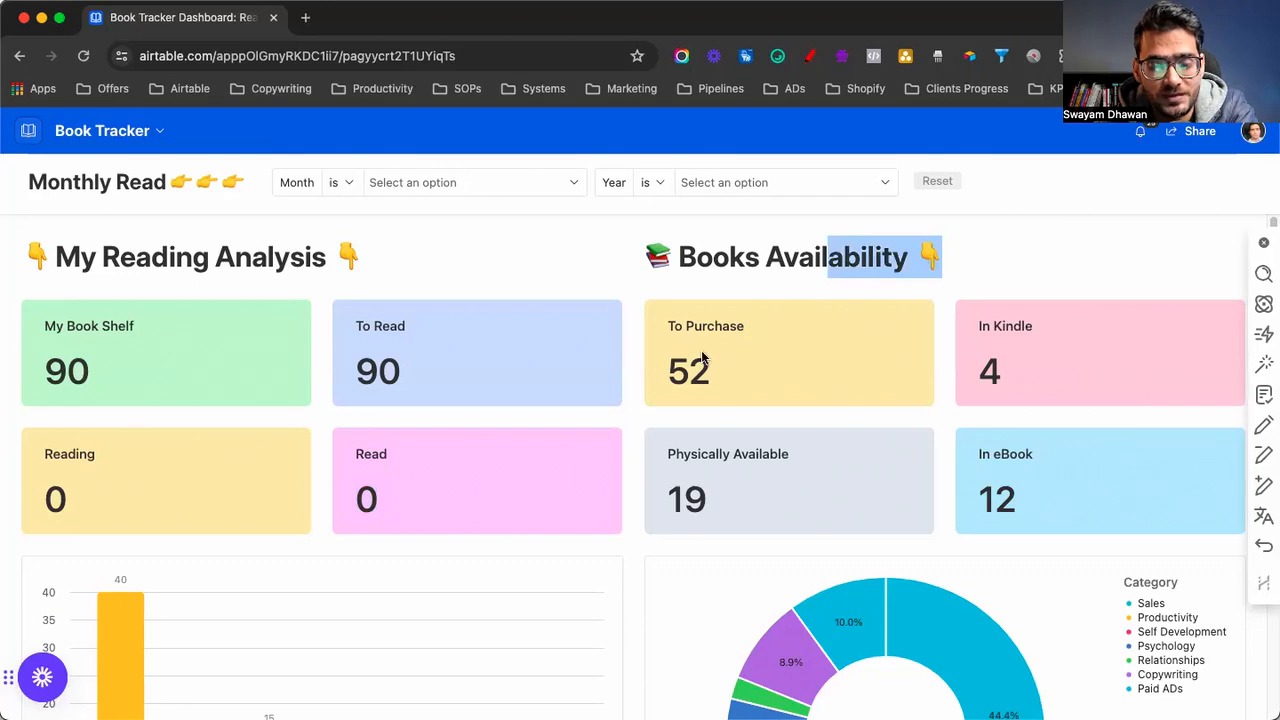
drag(670, 362, 717, 369)
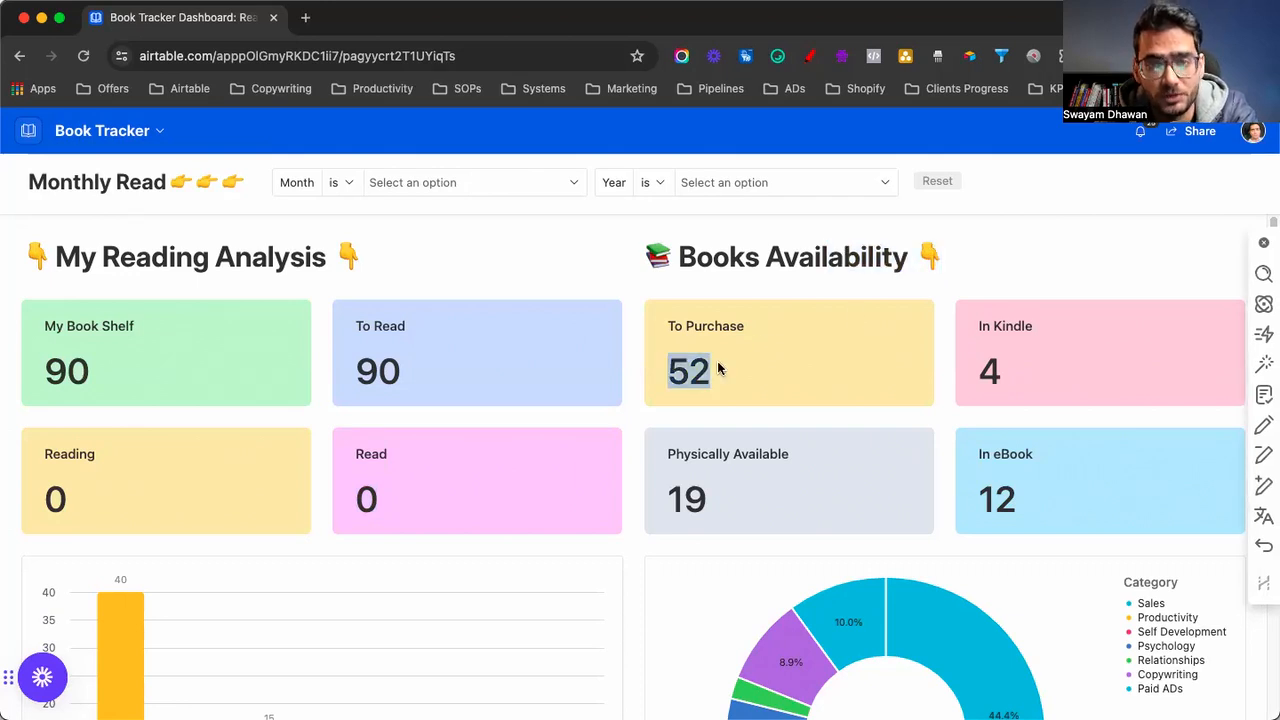
drag(979, 326, 1027, 330)
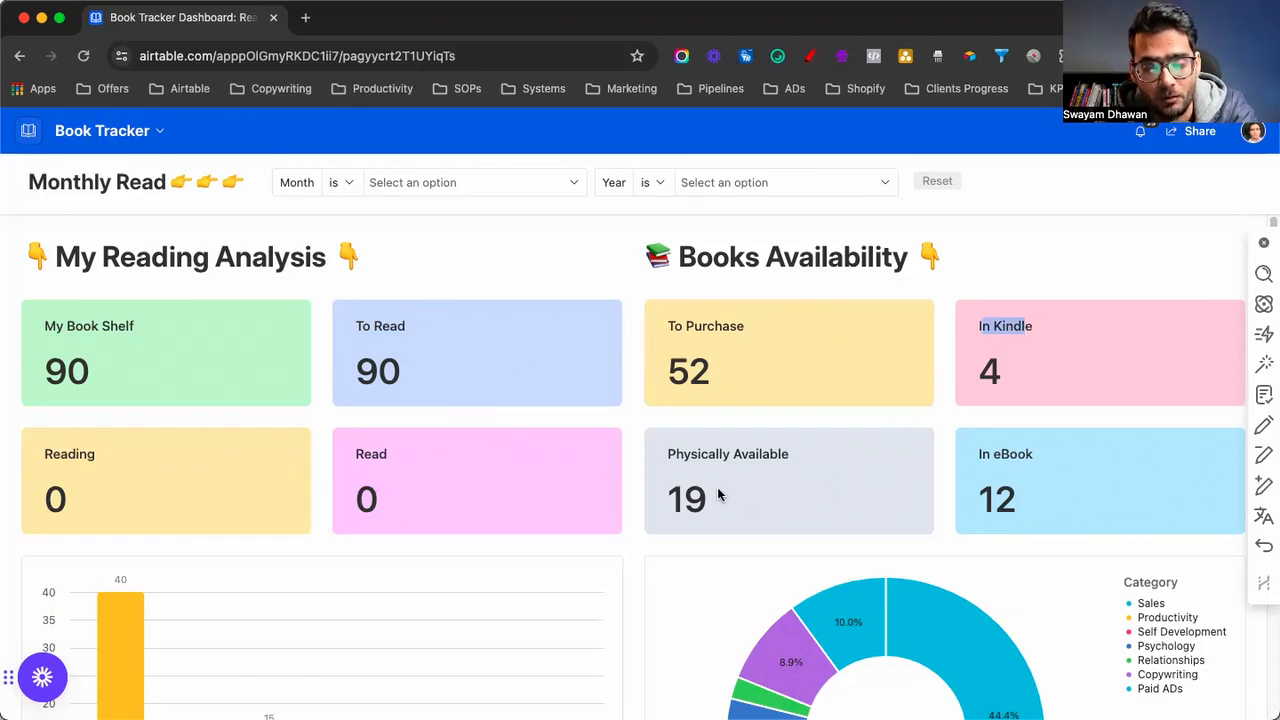
drag(666, 484, 724, 494)
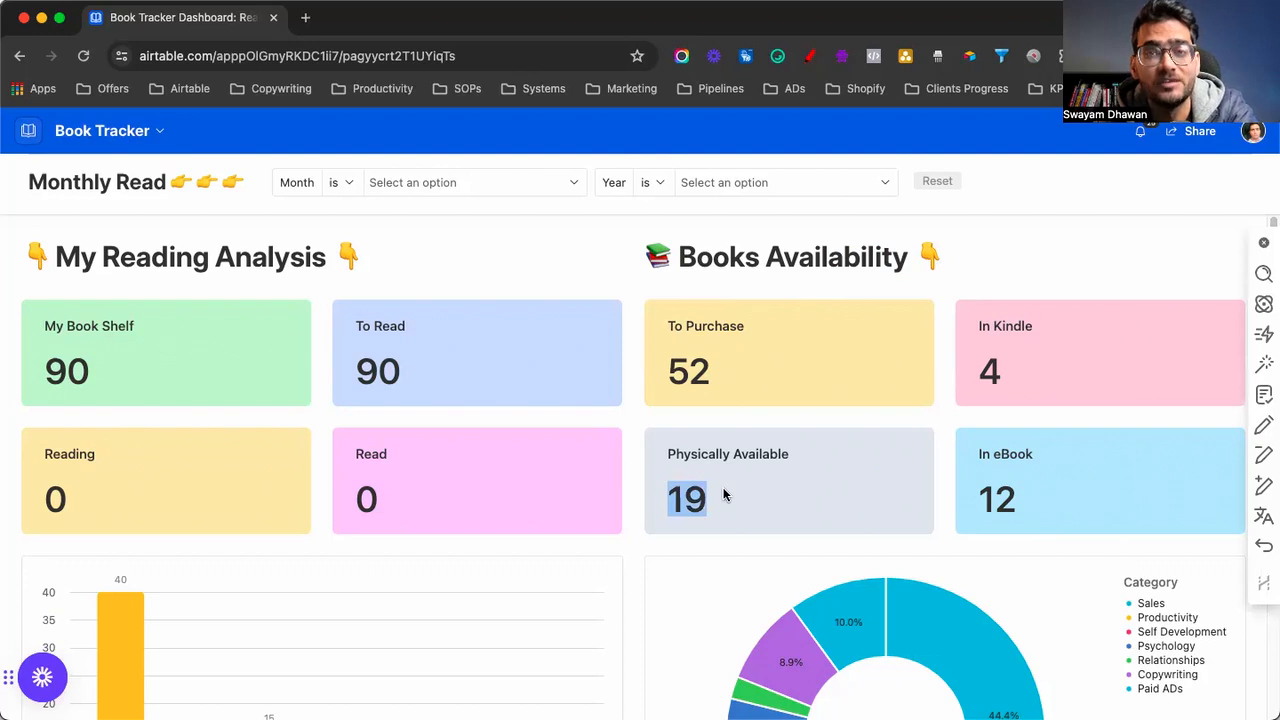
drag(979, 490, 1024, 501)
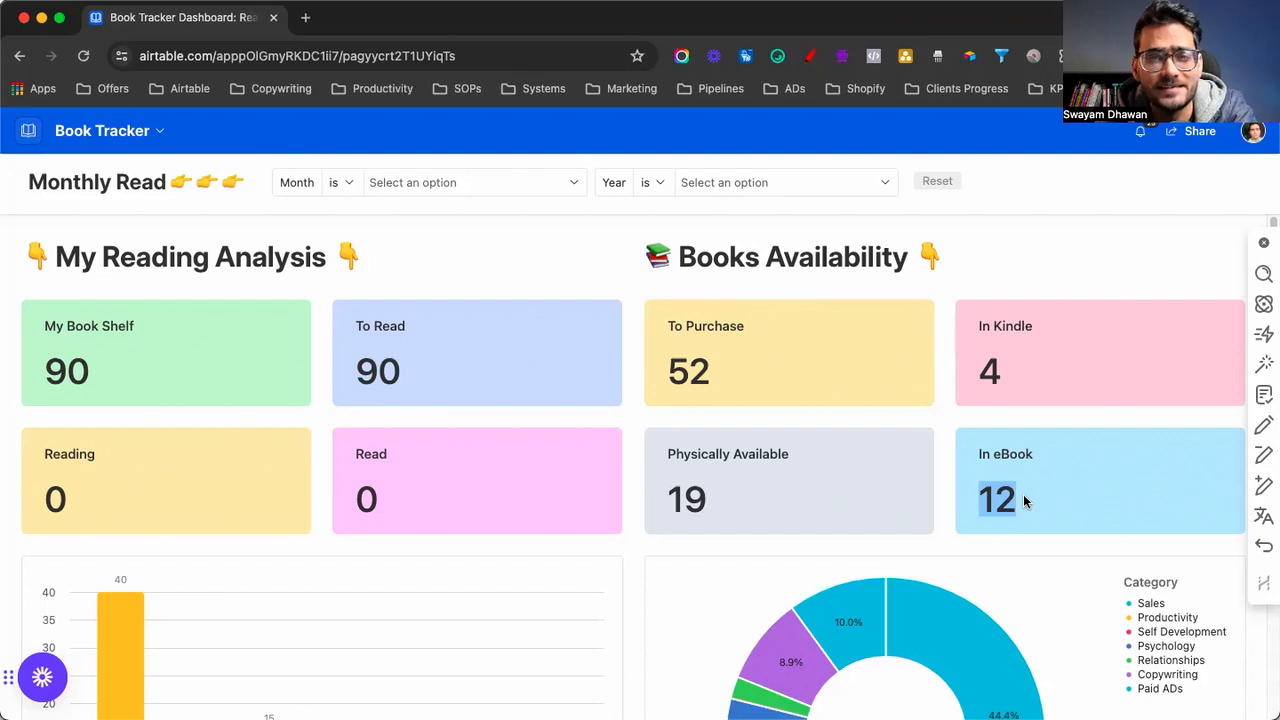
scroll(940, 501, down, 5)
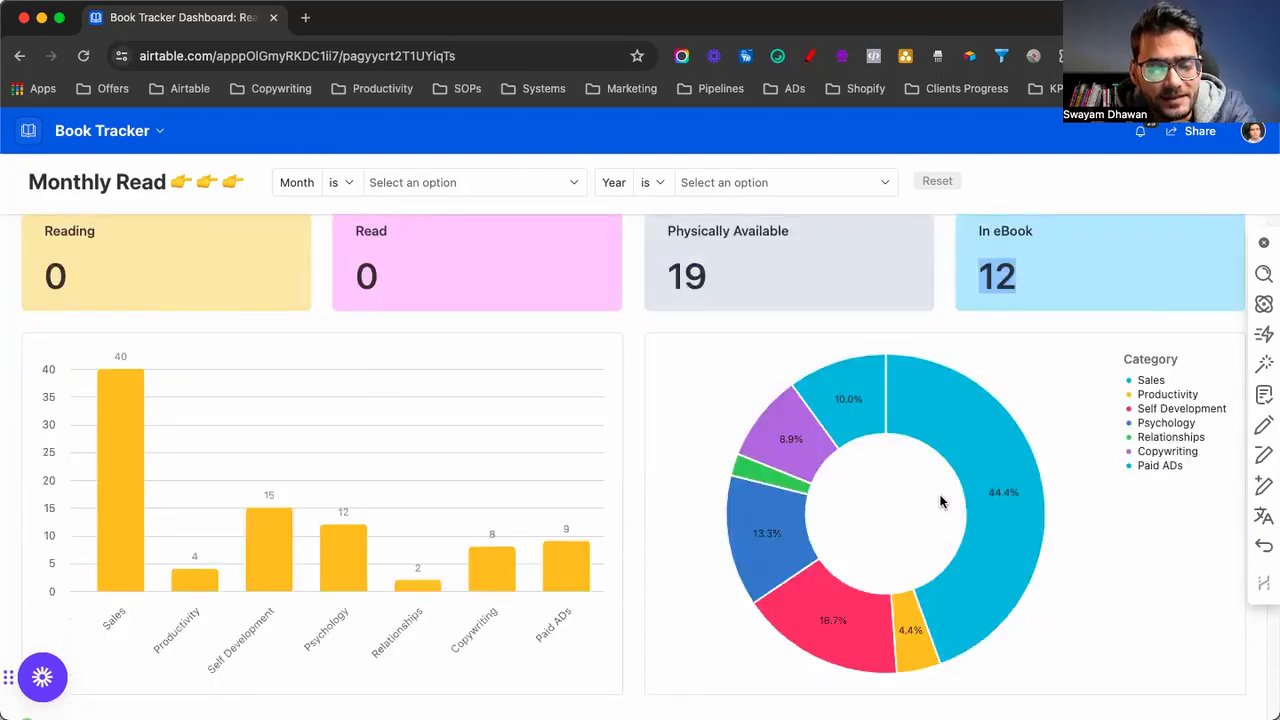
scroll(940, 501, up, 2)
scroll(939, 494, up, 1)
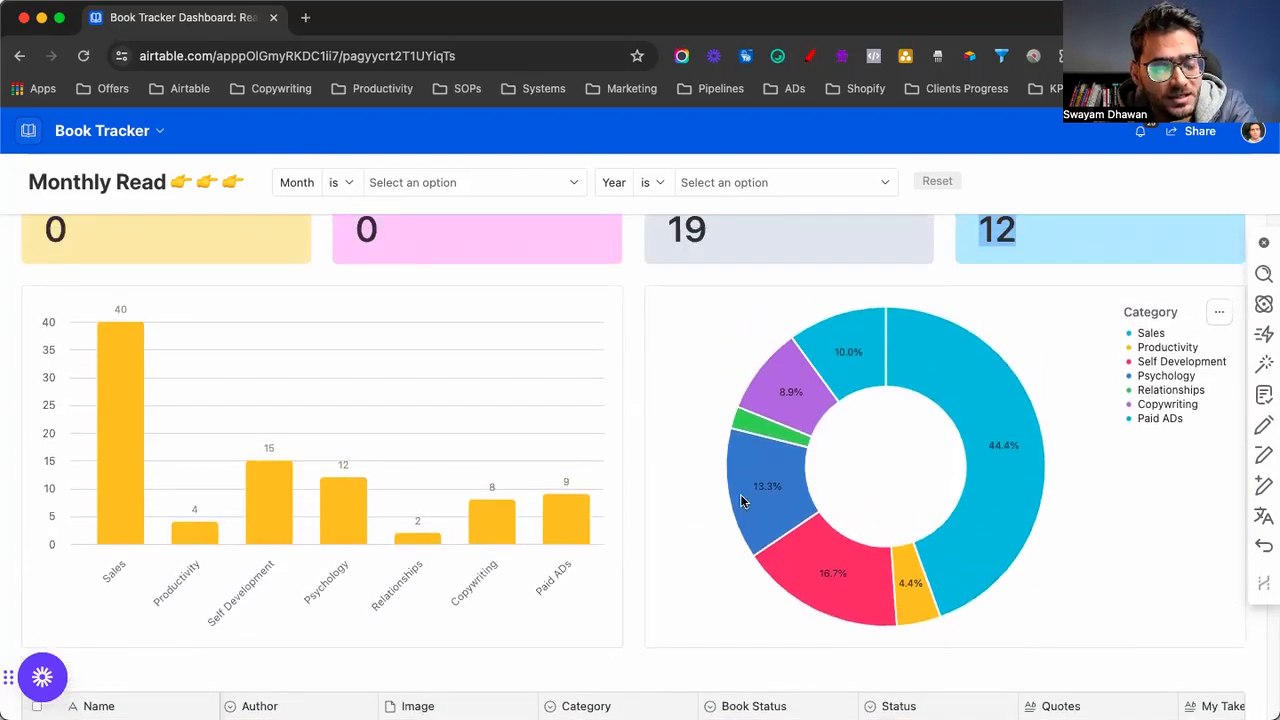
scroll(296, 425, up, 3)
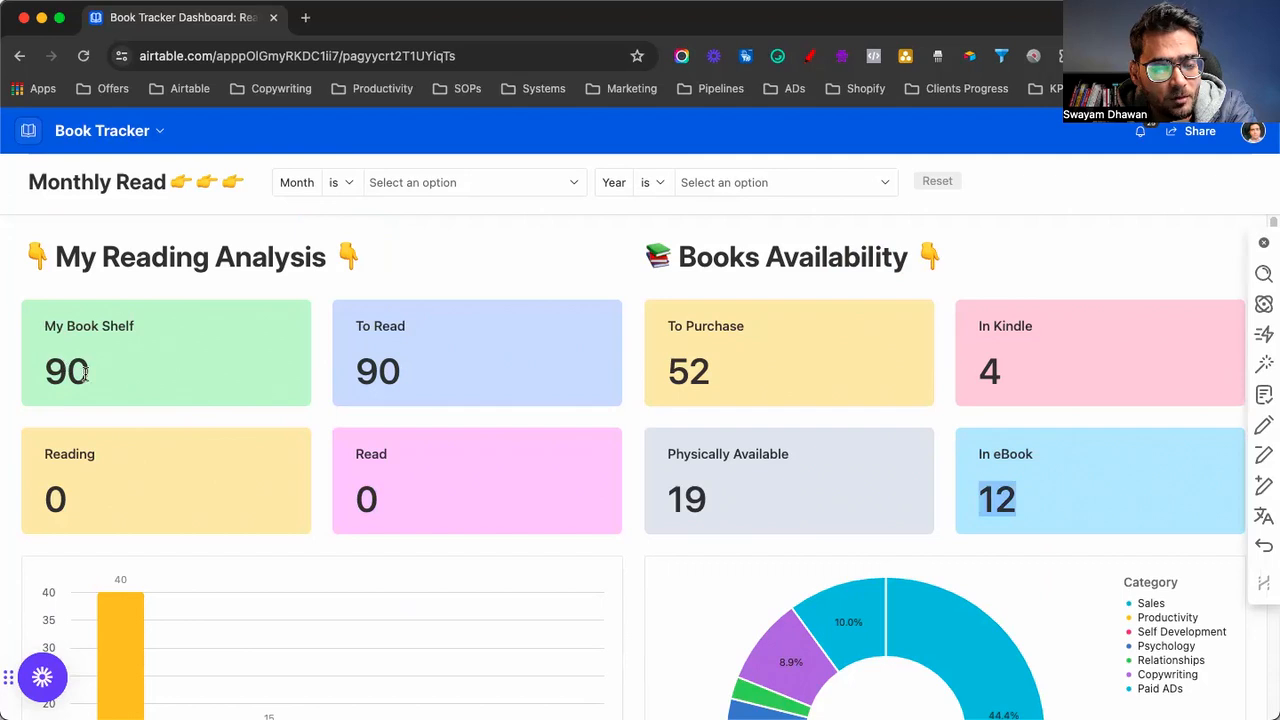
scroll(214, 426, down, 5)
scroll(155, 467, up, 2)
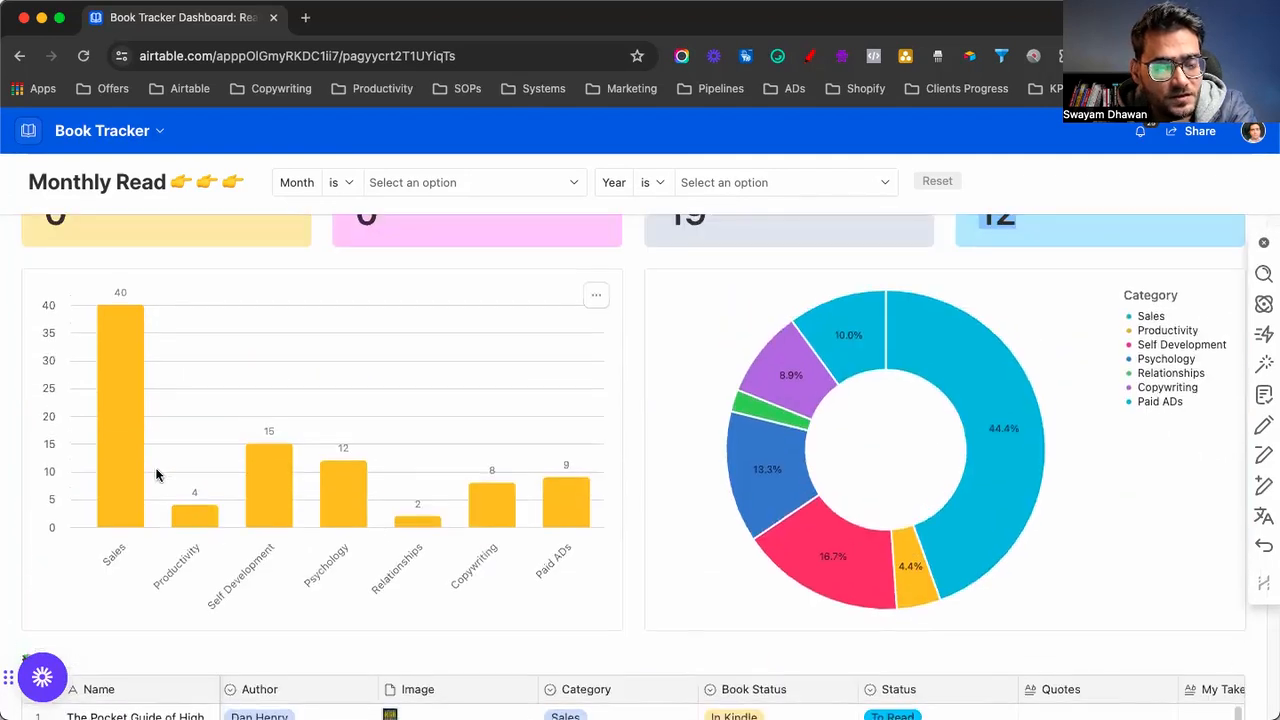
mouse_move(127, 423)
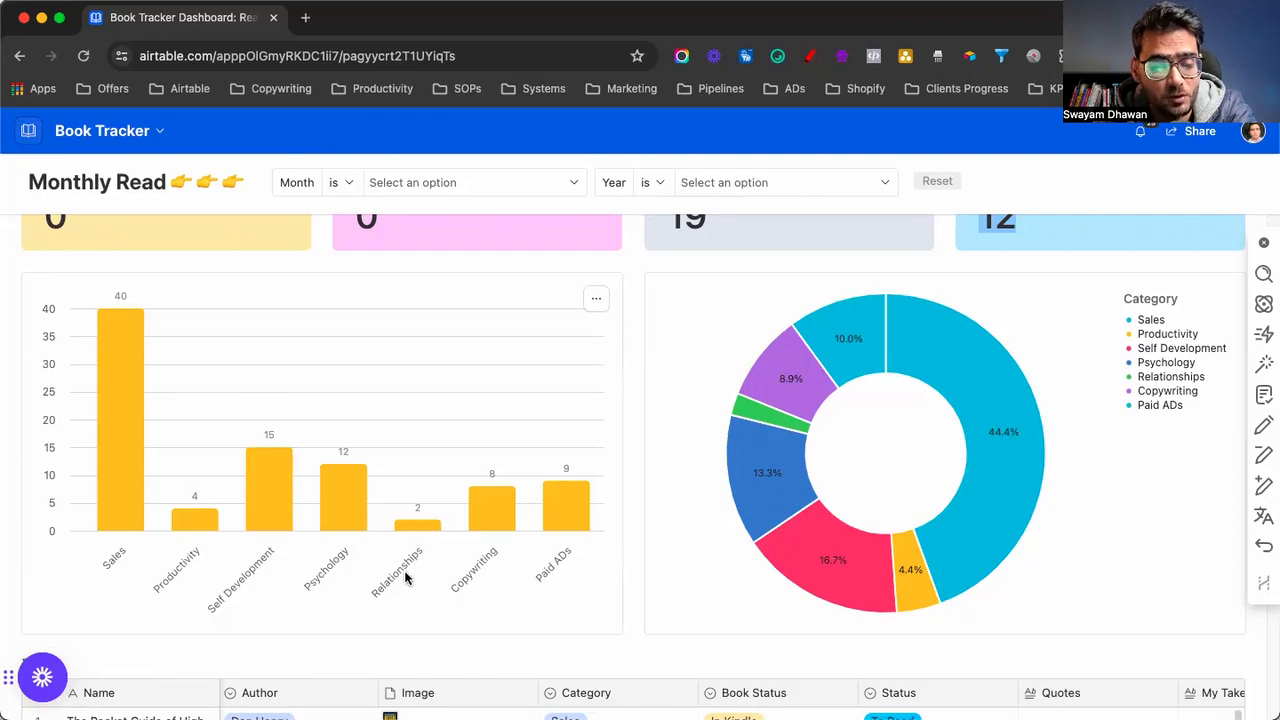
mouse_move(425, 529)
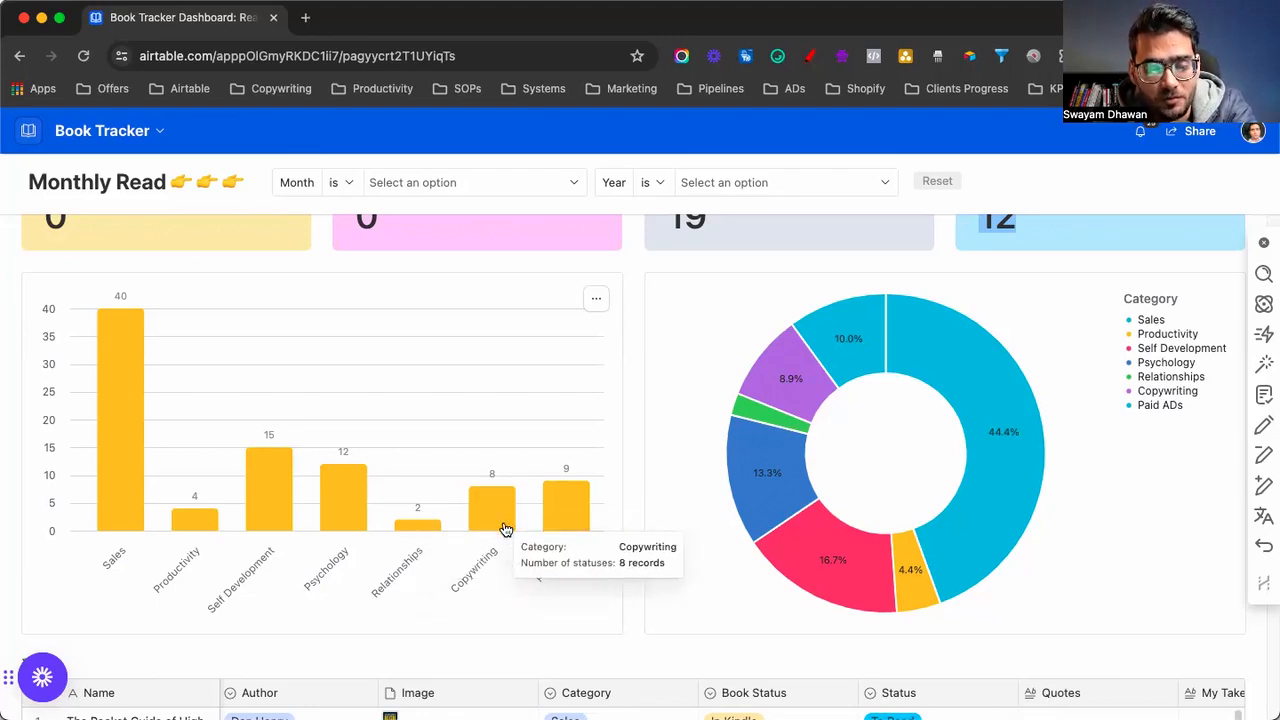
mouse_move(567, 522)
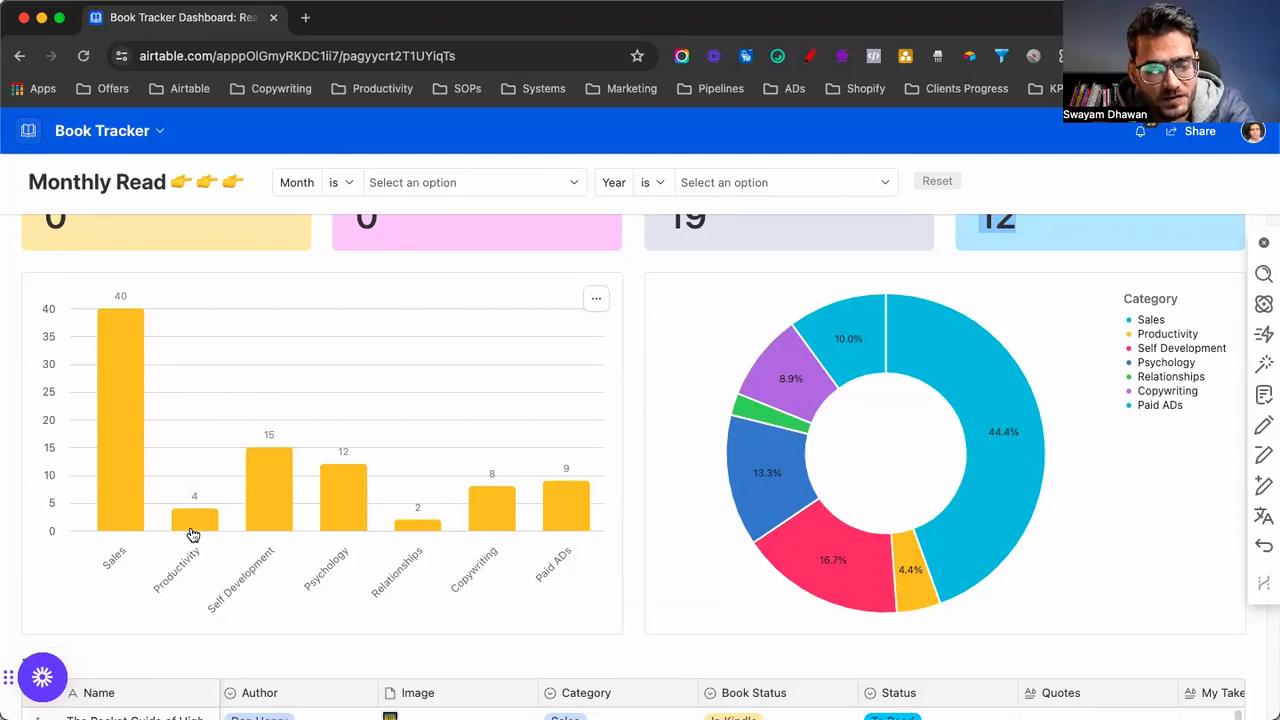
mouse_move(1024, 466)
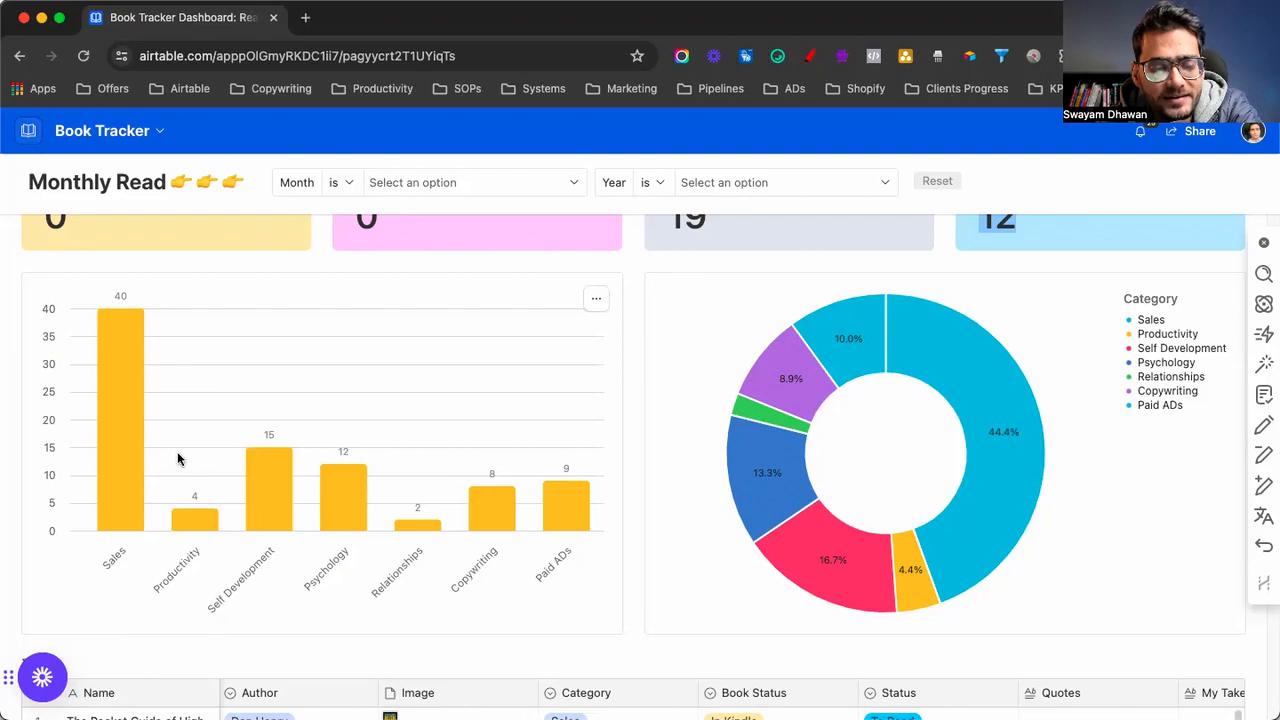
mouse_move(248, 462)
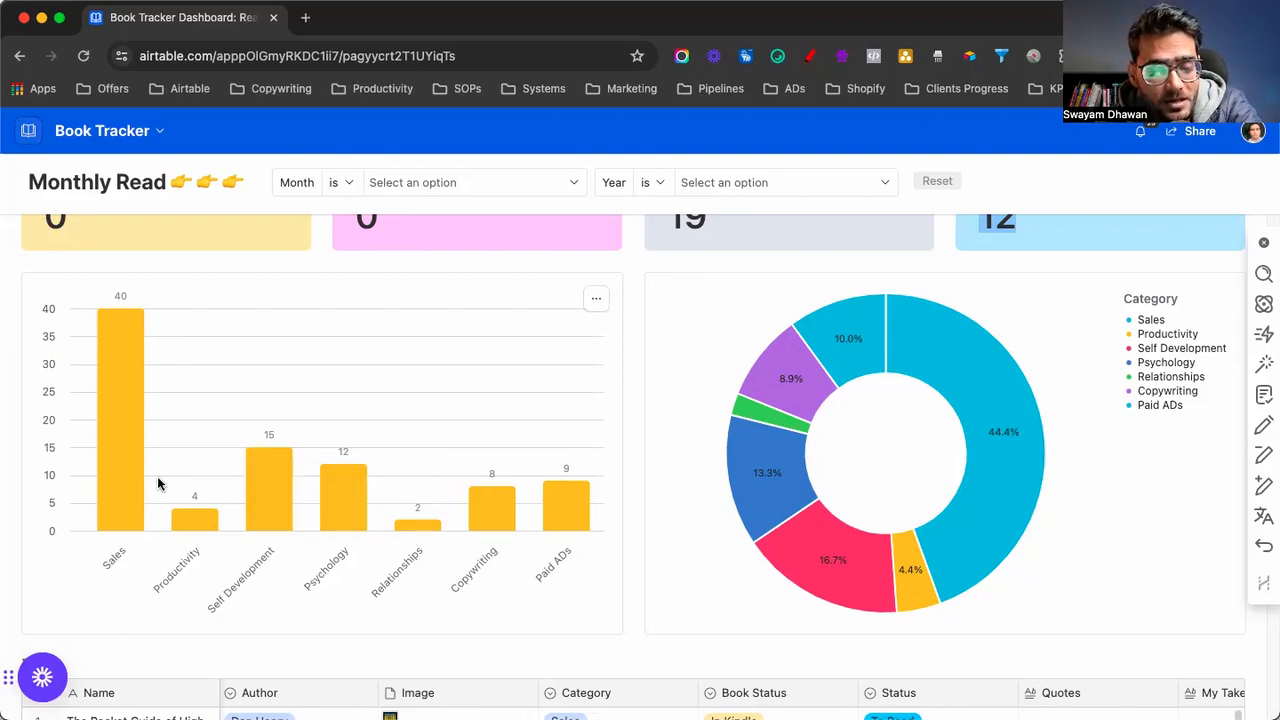
mouse_move(195, 522)
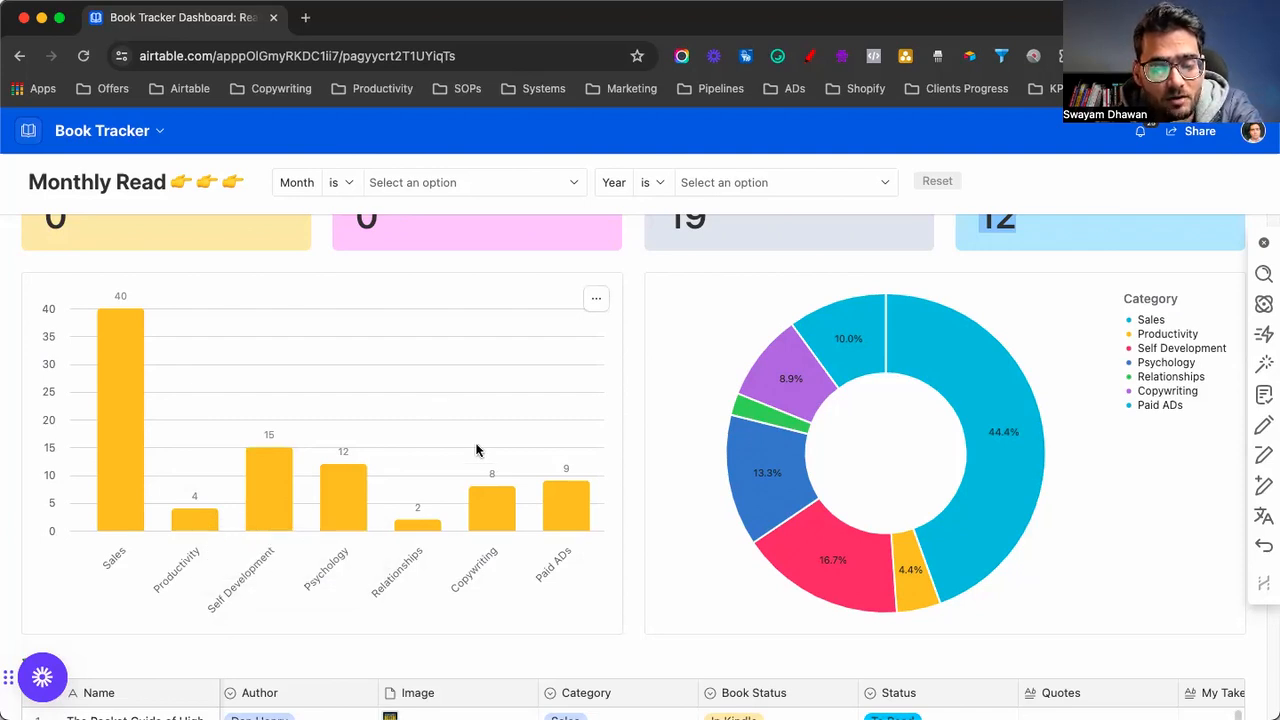
mouse_move(504, 495)
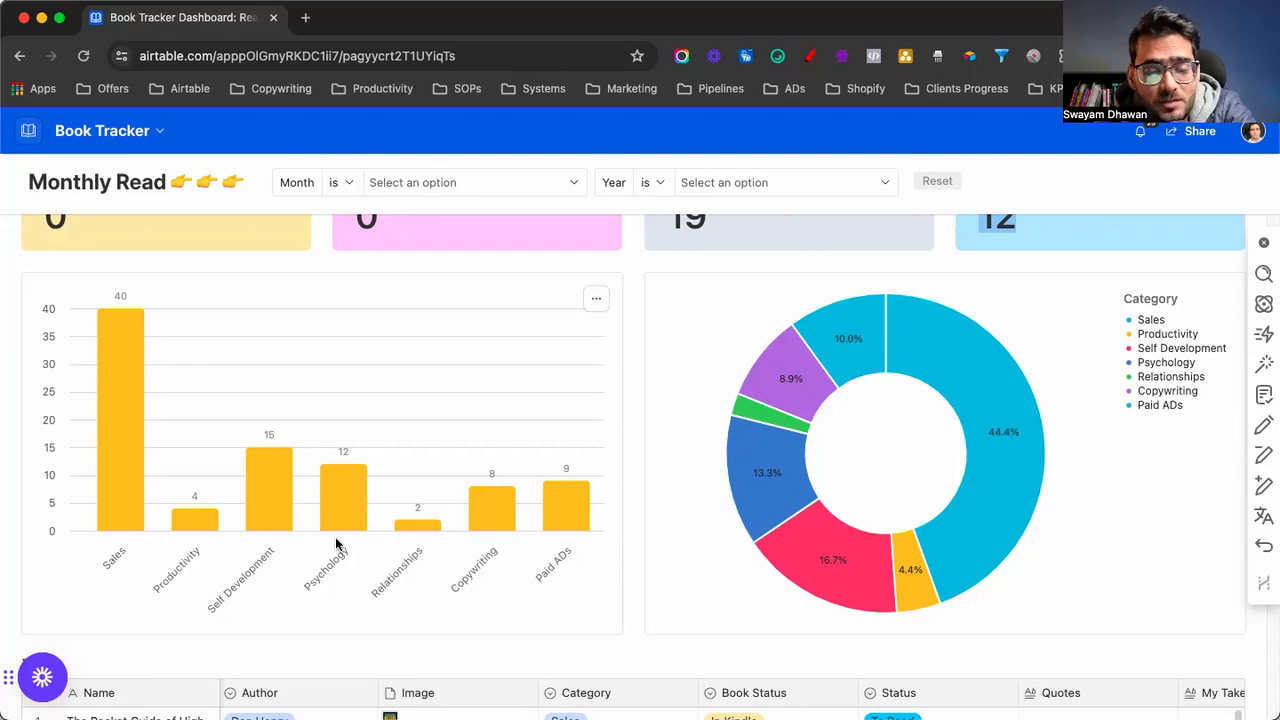
mouse_move(327, 527)
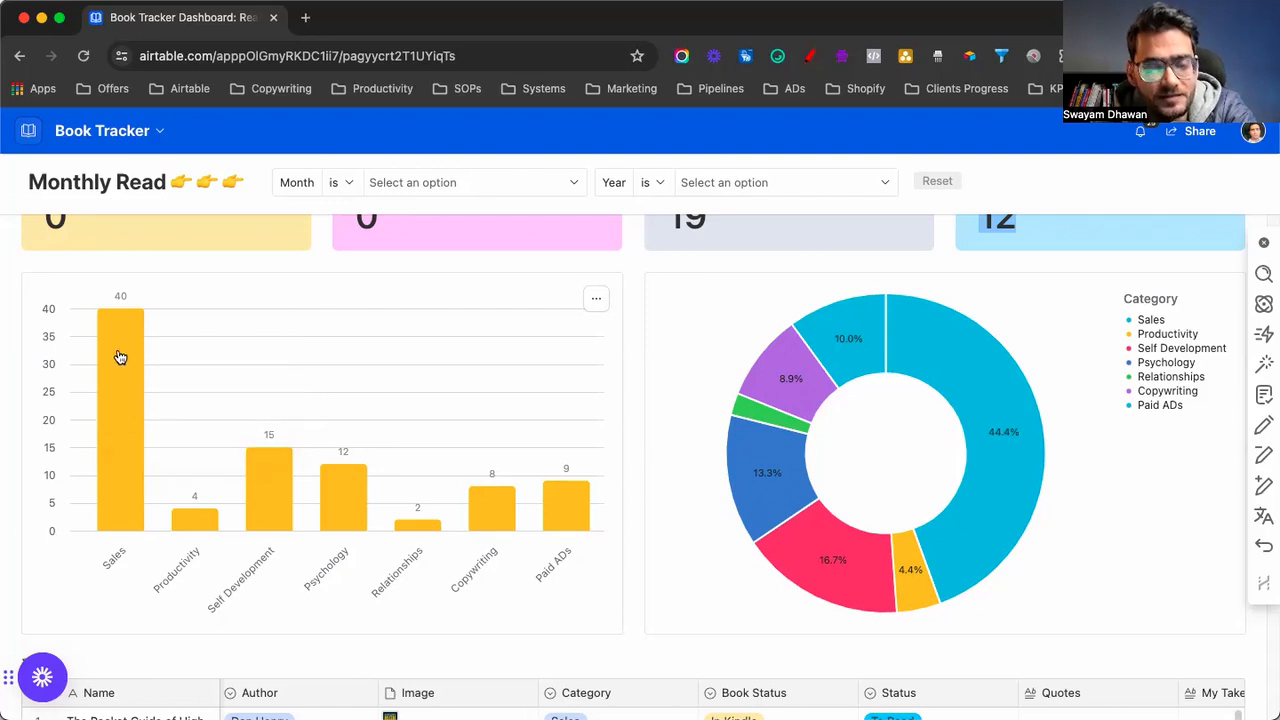
Set the dashboard's Month filter to January, showing 17 books shelved
scroll(853, 420, down, 1)
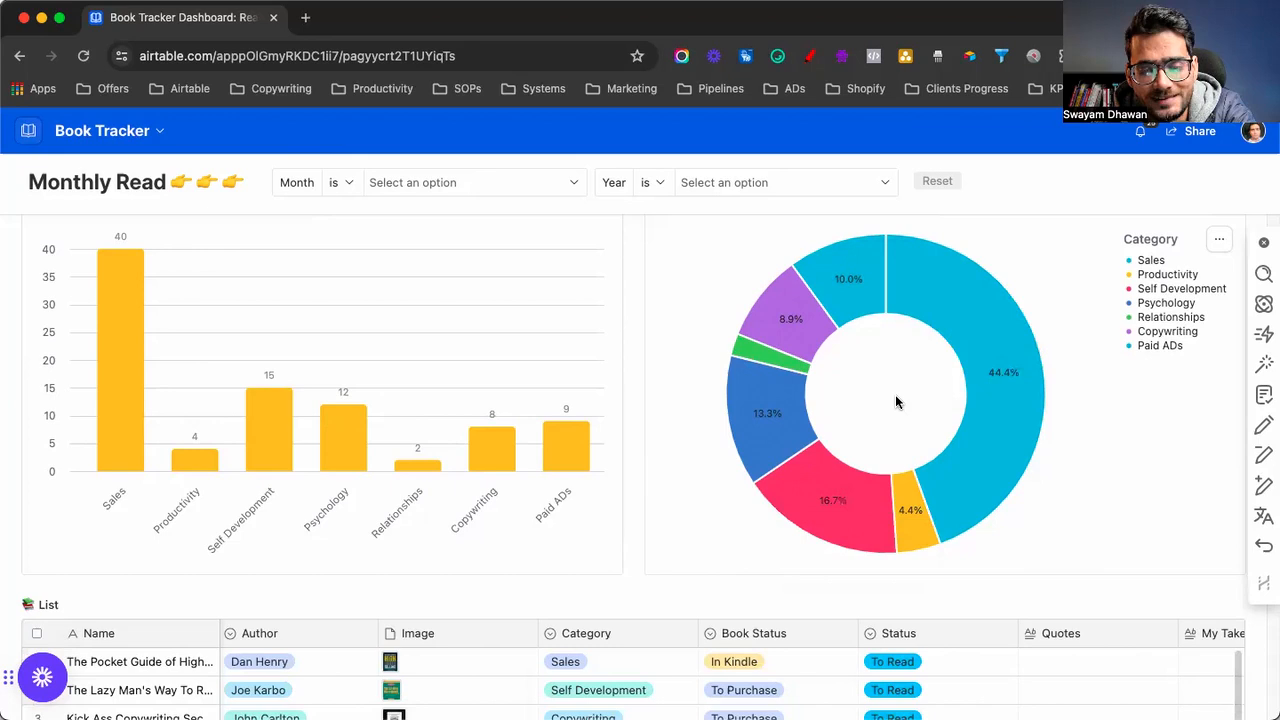
scroll(896, 400, up, 5)
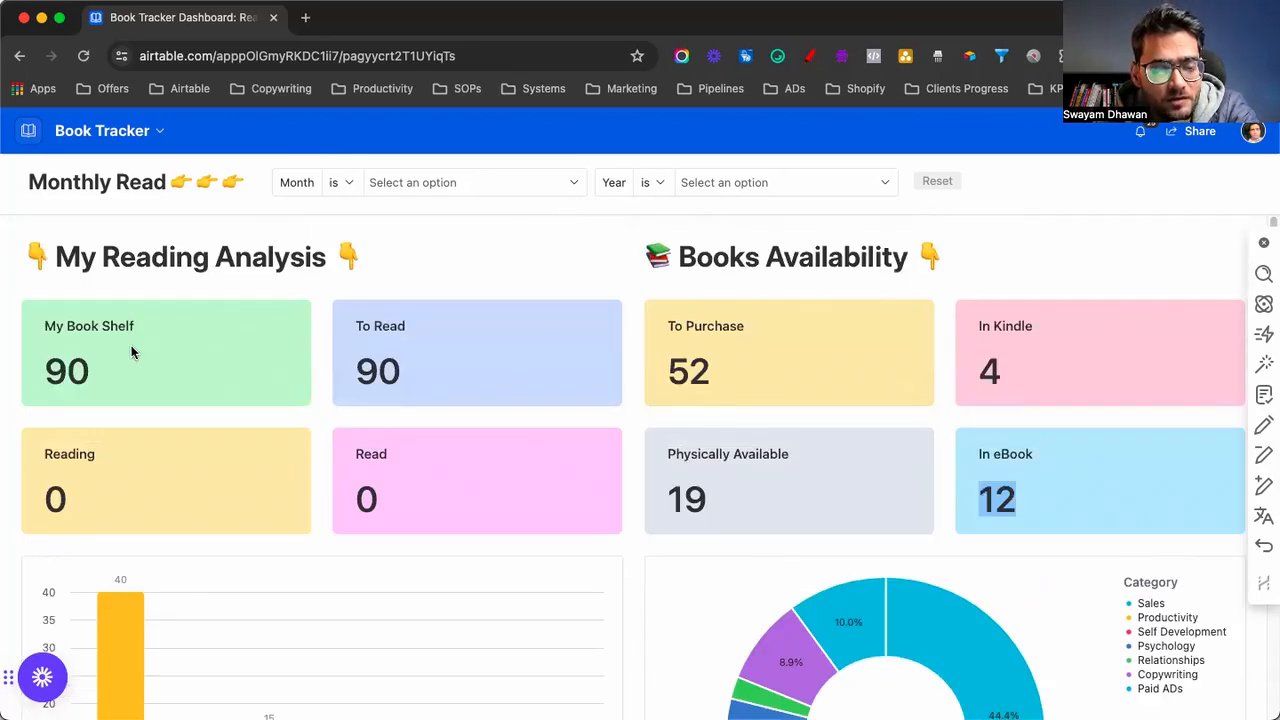
click(420, 174)
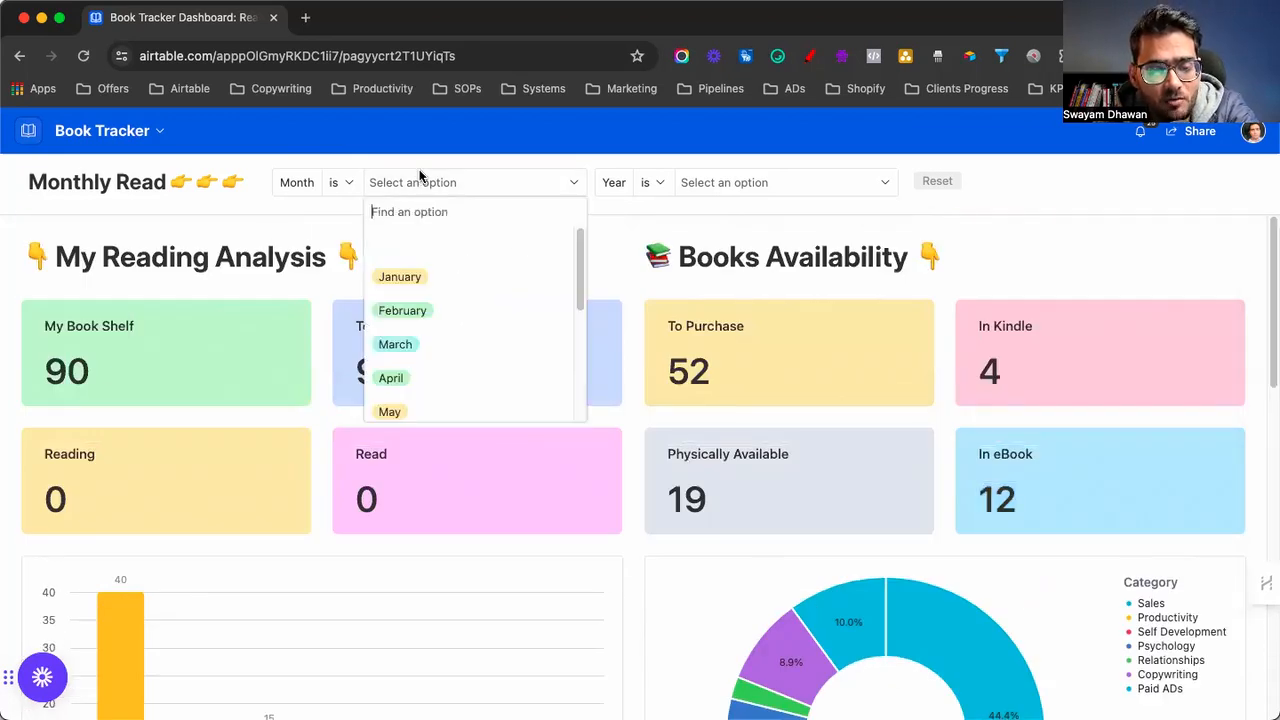
click(408, 280)
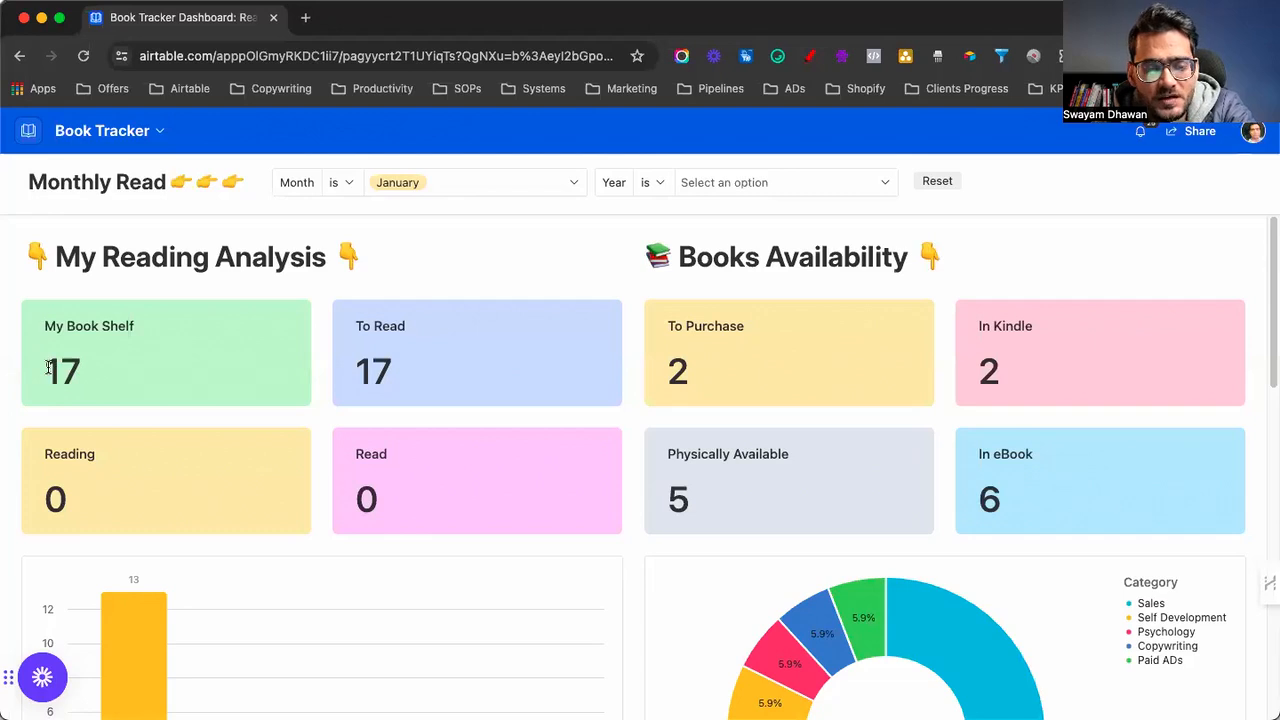
drag(48, 368, 78, 368)
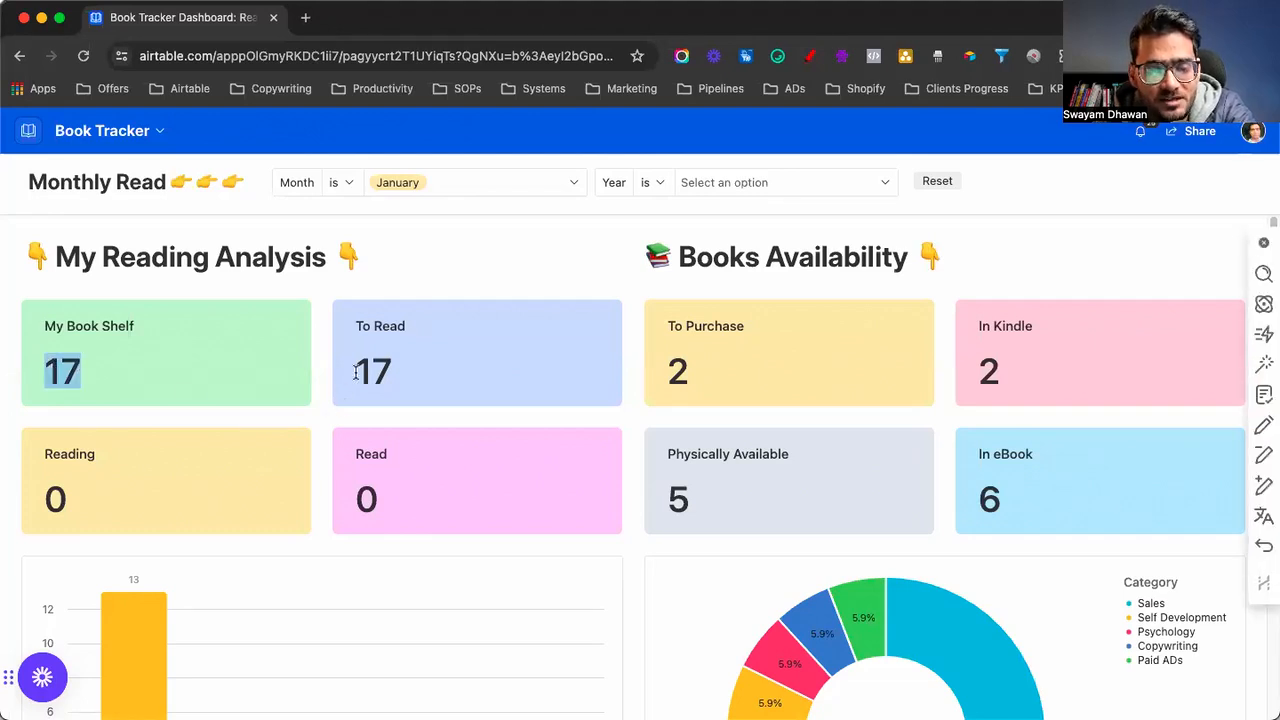
drag(355, 373, 398, 378)
drag(672, 375, 692, 374)
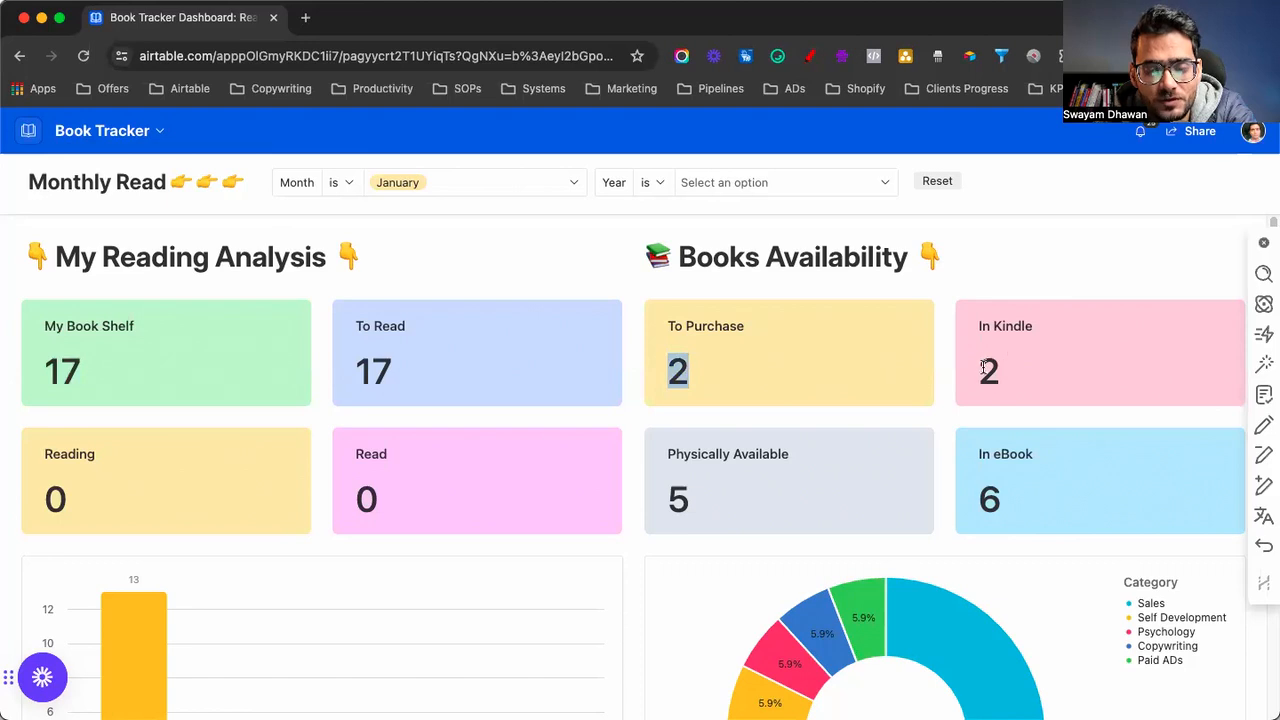
drag(979, 371, 1006, 375)
drag(984, 494, 1009, 501)
drag(670, 500, 686, 502)
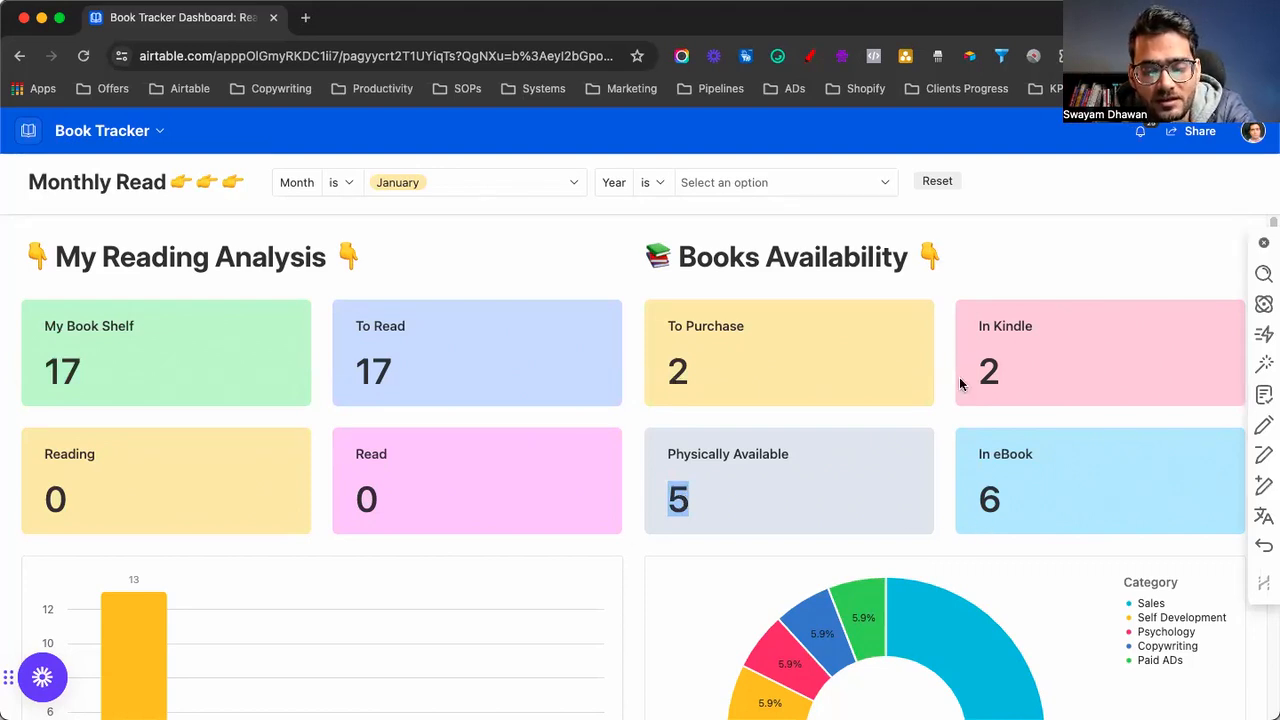
drag(980, 375, 990, 377)
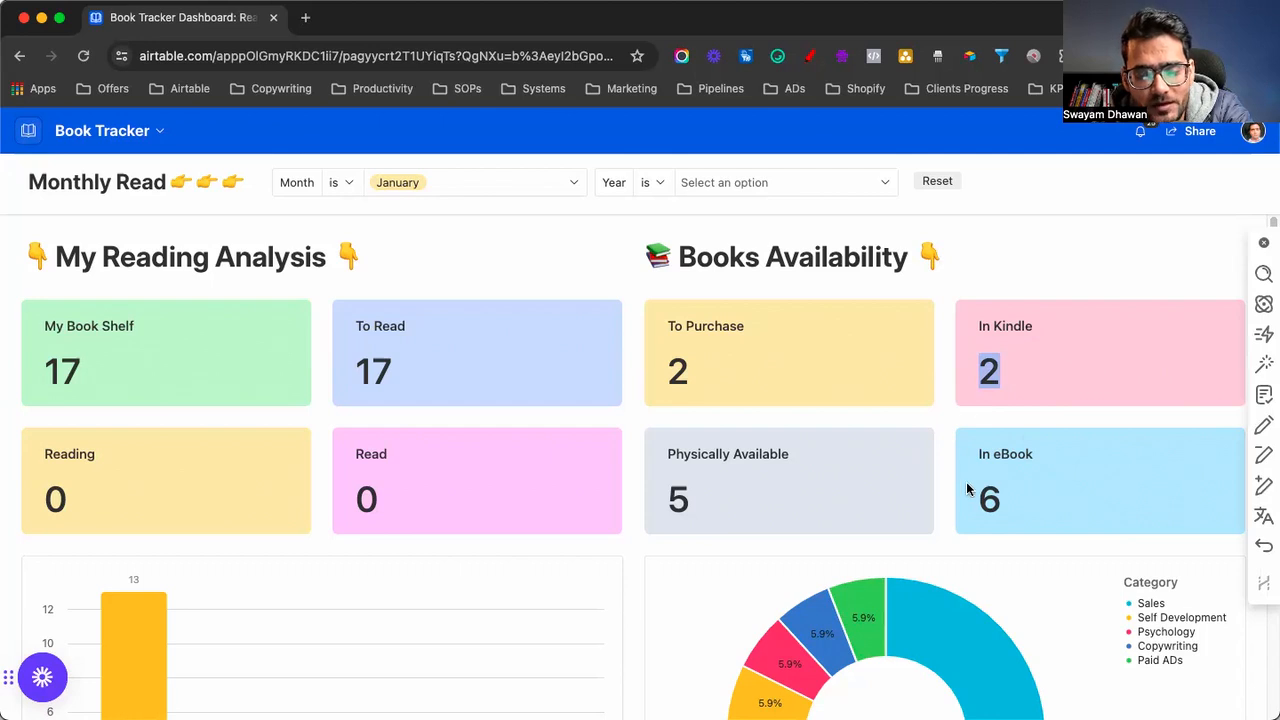
scroll(966, 487, down, 5)
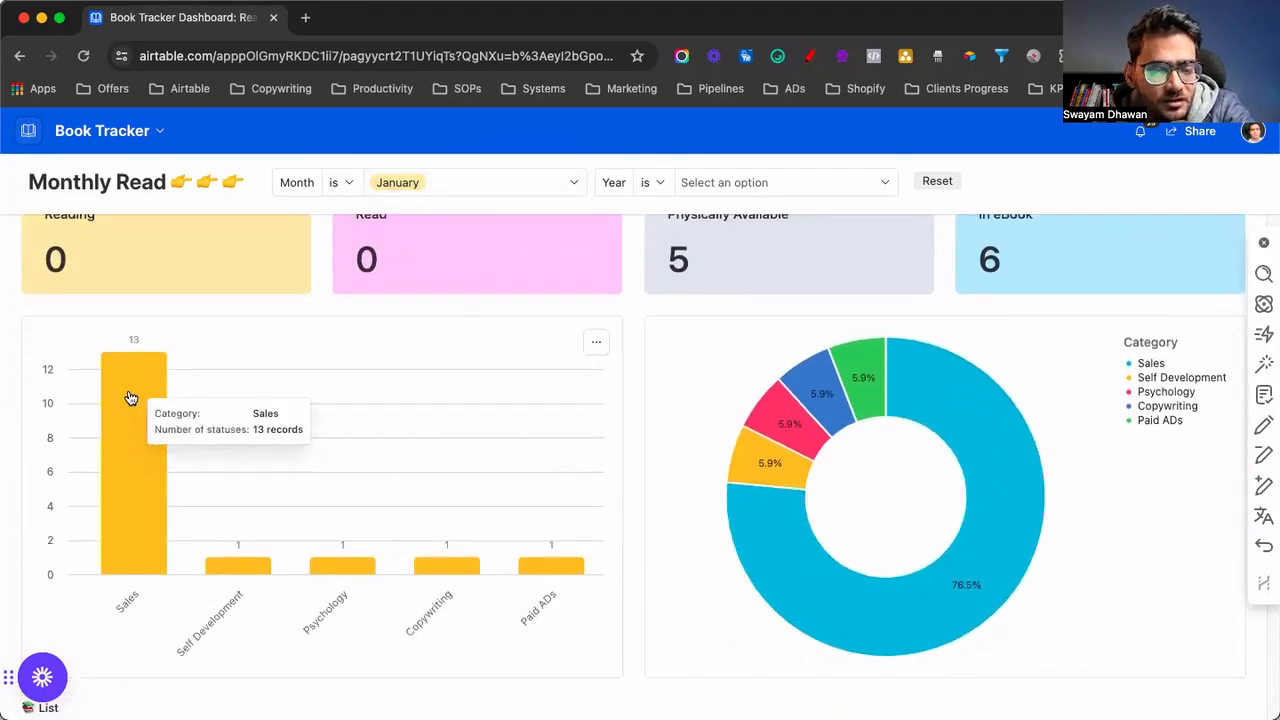
scroll(236, 386, up, 4)
scroll(236, 386, up, 1)
scroll(403, 375, down, 7)
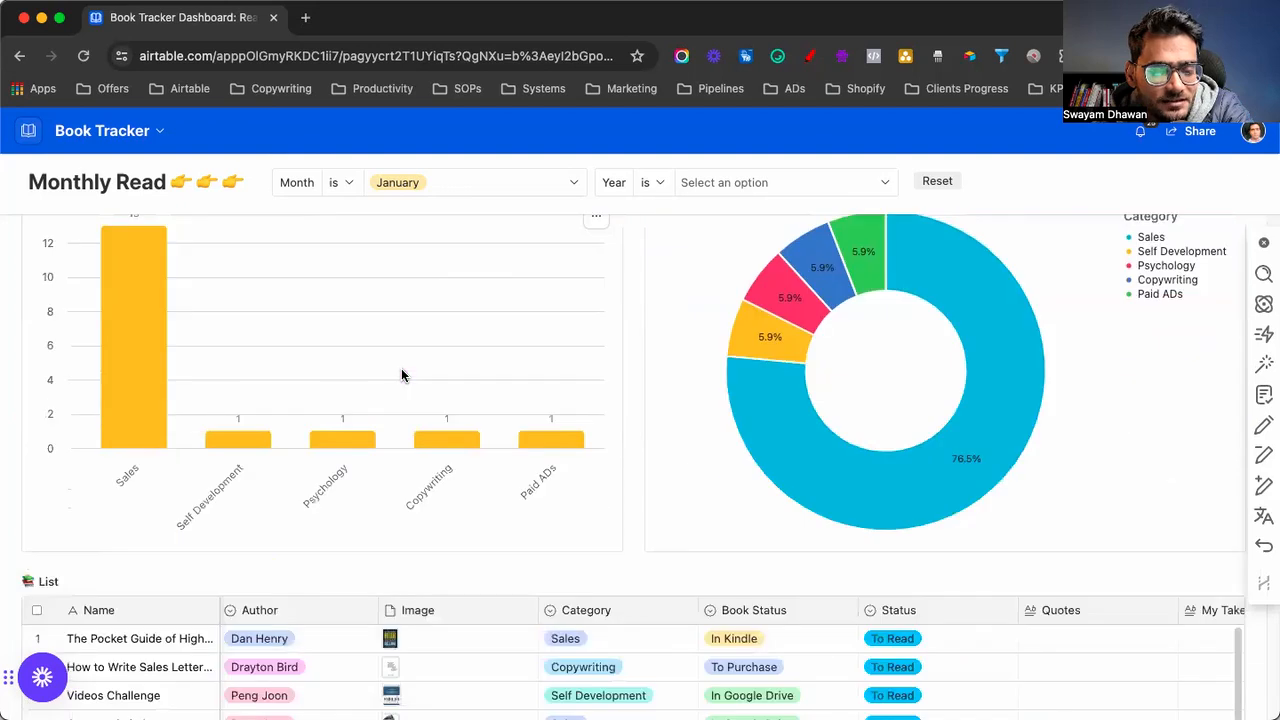
scroll(123, 337, up, 2)
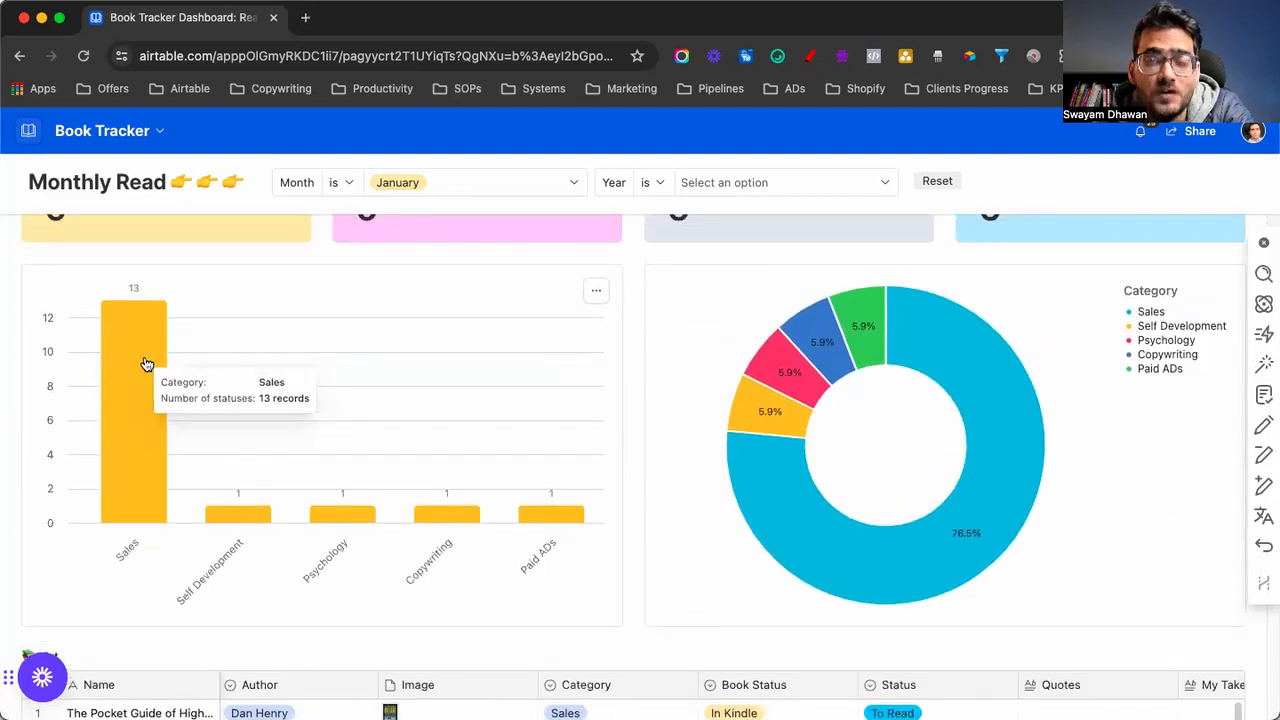
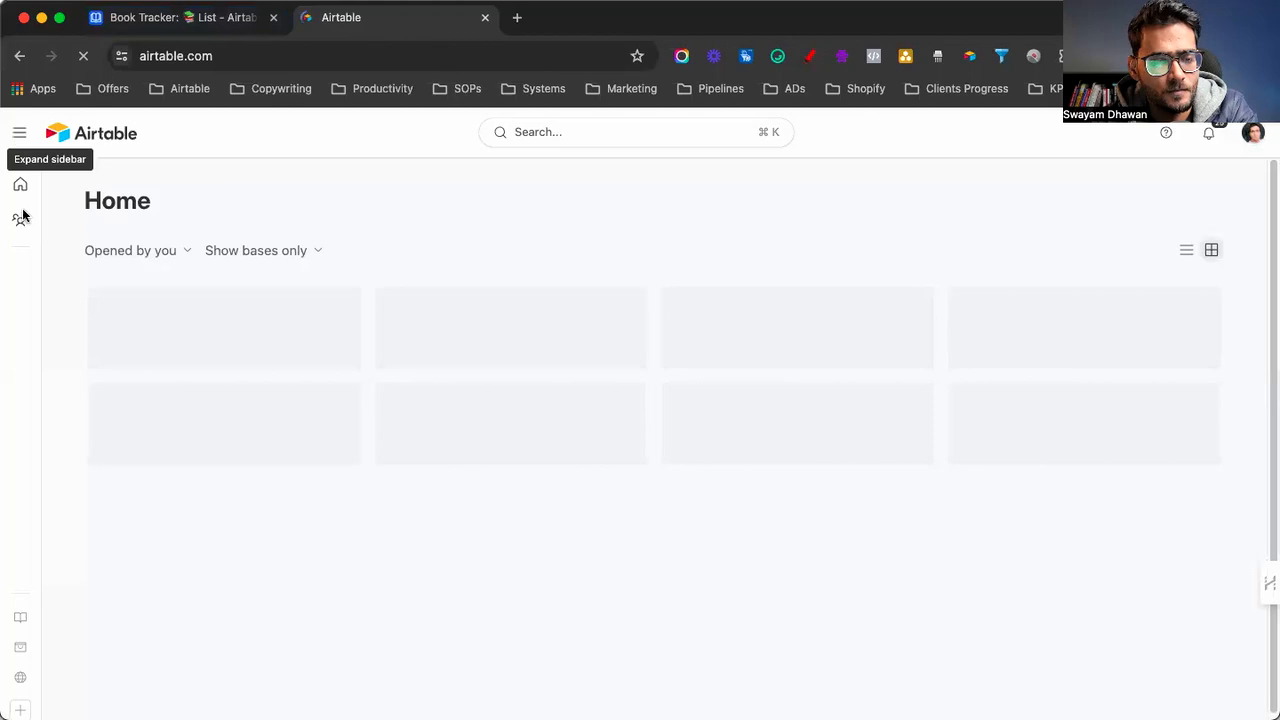
Create an Untitled Base in Creatofy LLC, dismiss Getting started, and open its name settings
mouse_move(20, 214)
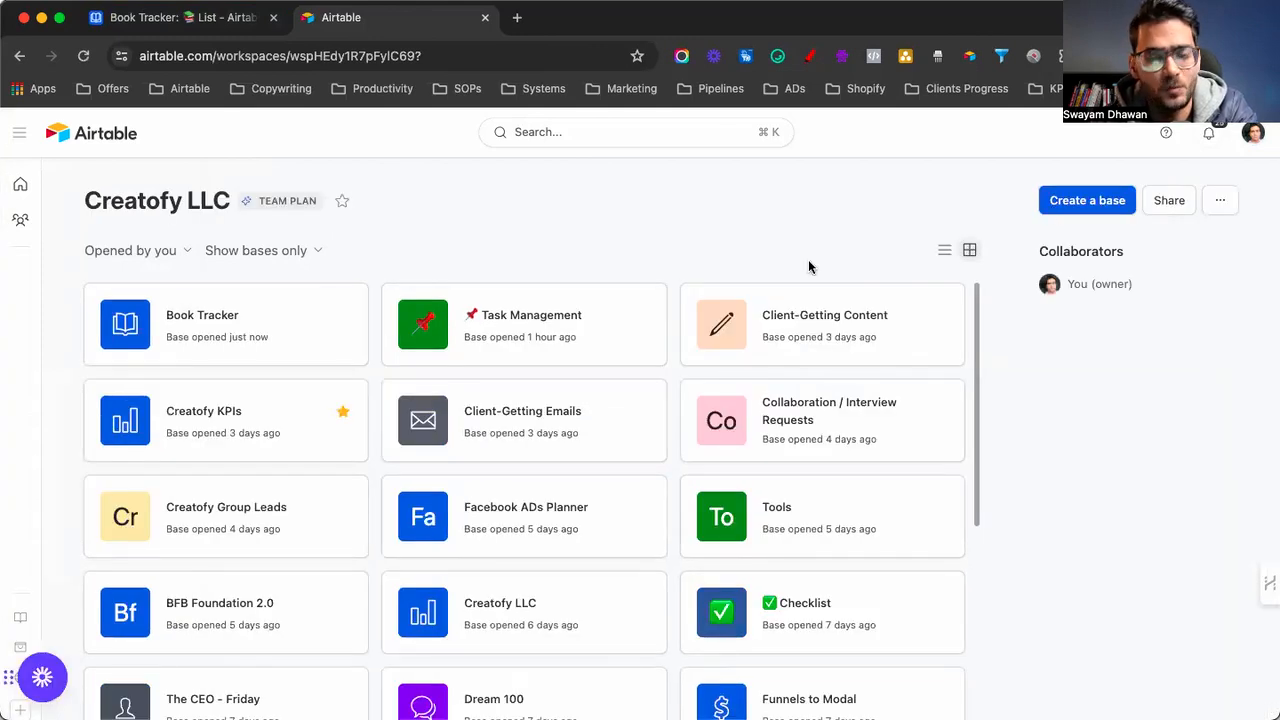
click(1087, 204)
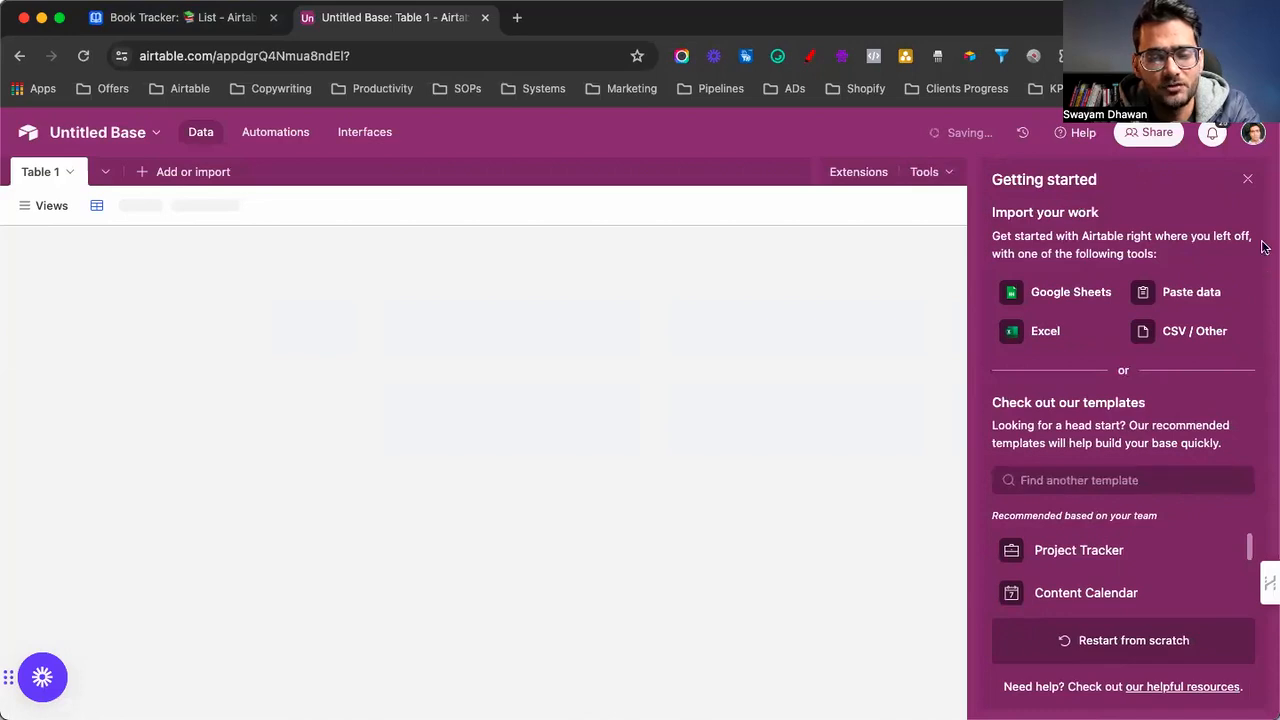
click(1248, 181)
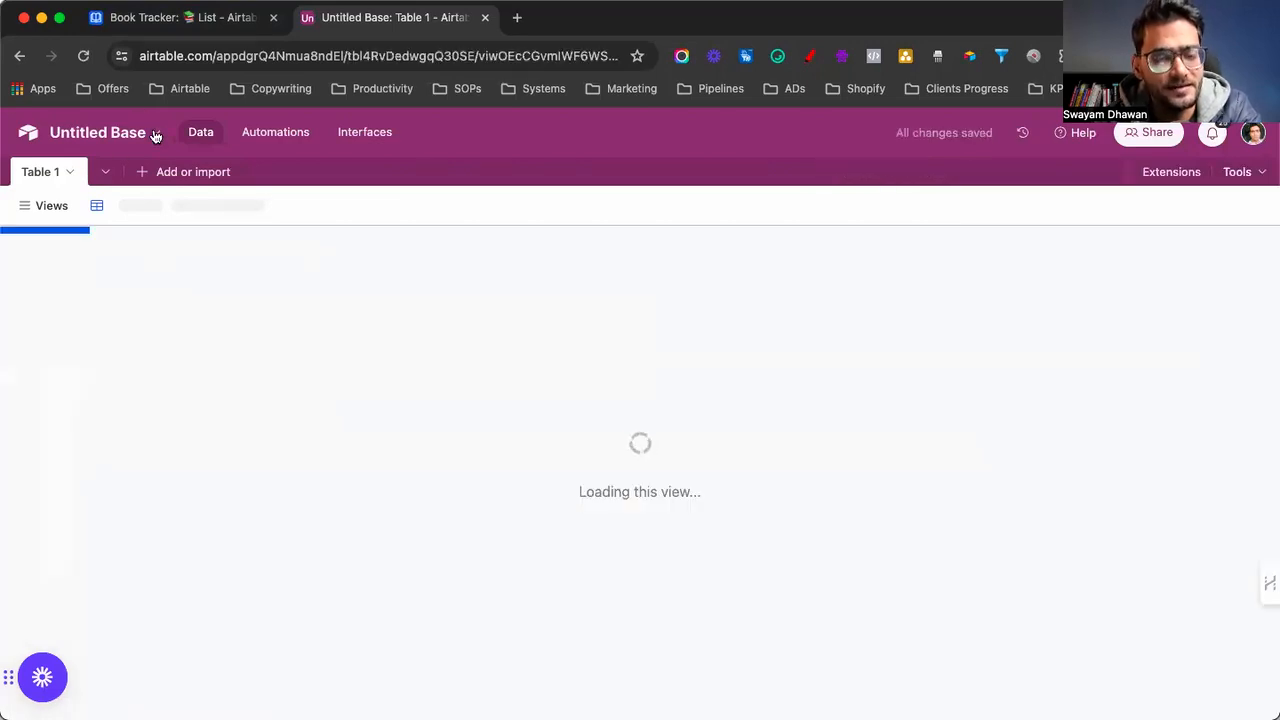
click(157, 133)
click(157, 133)
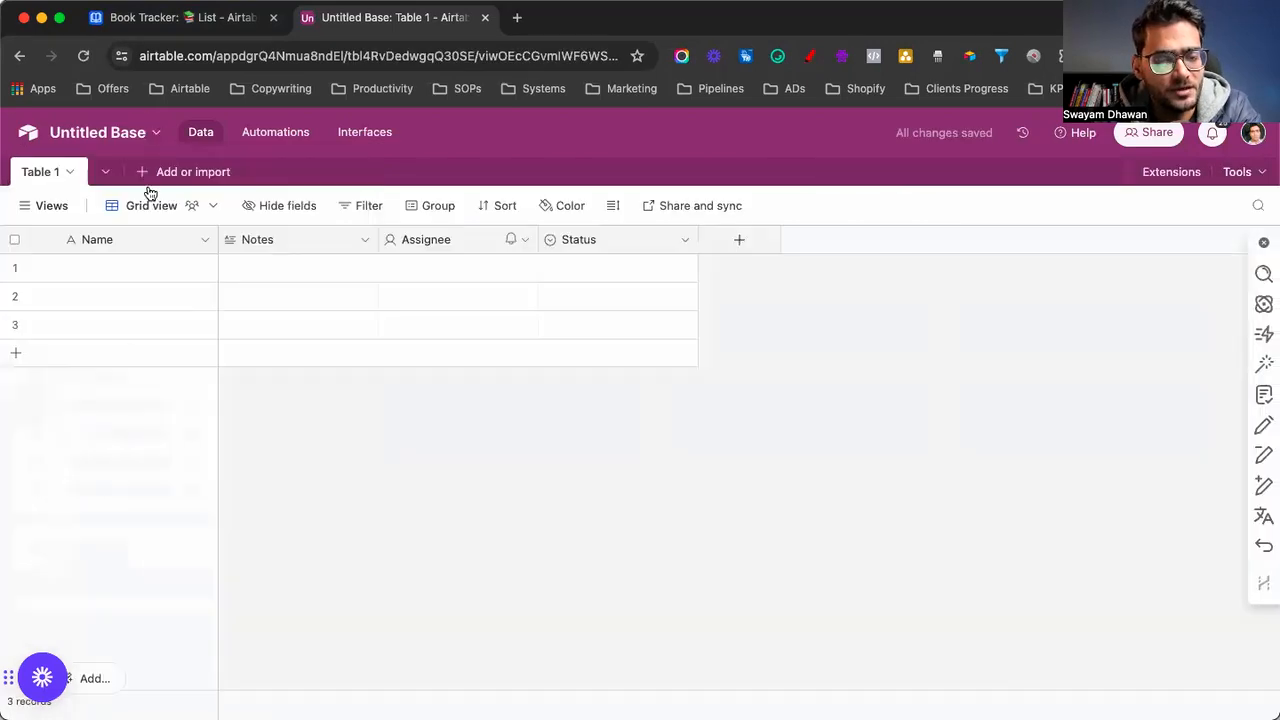
click(157, 133)
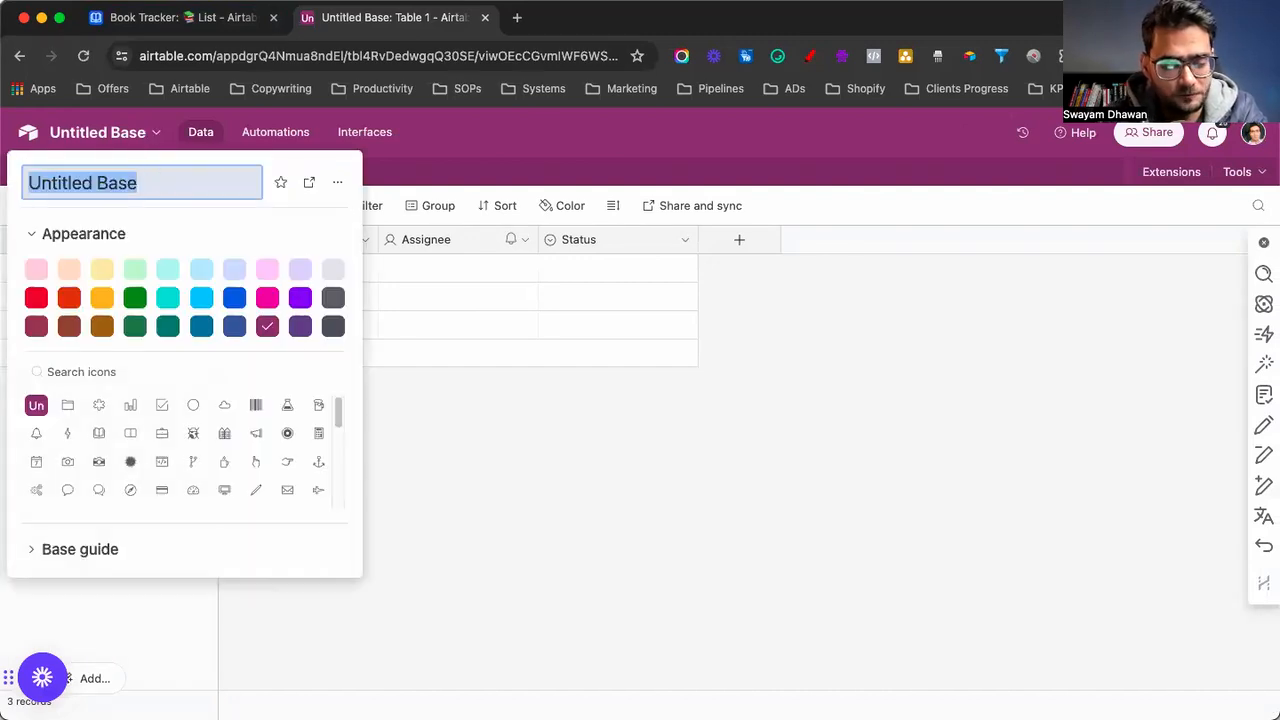
Rename the base 'Demo Book Tracker' and give it a green book icon
text(Demo Book Tracker)
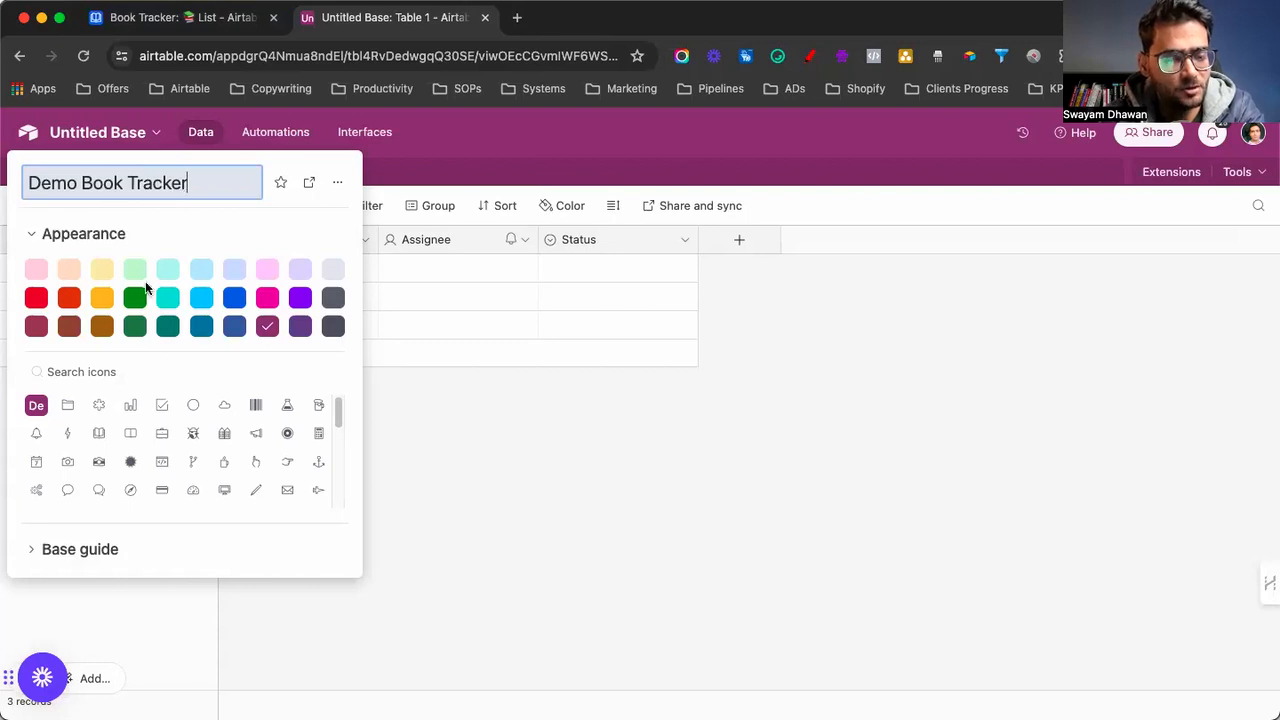
key(Return)
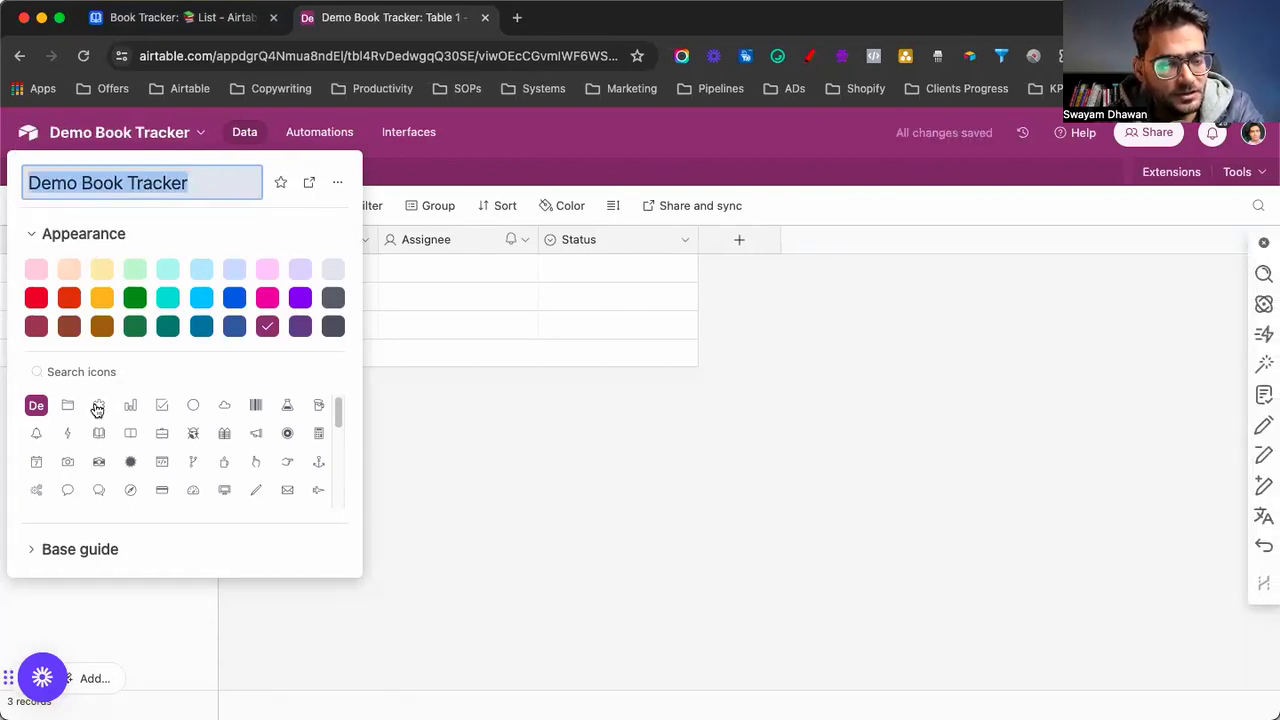
click(98, 433)
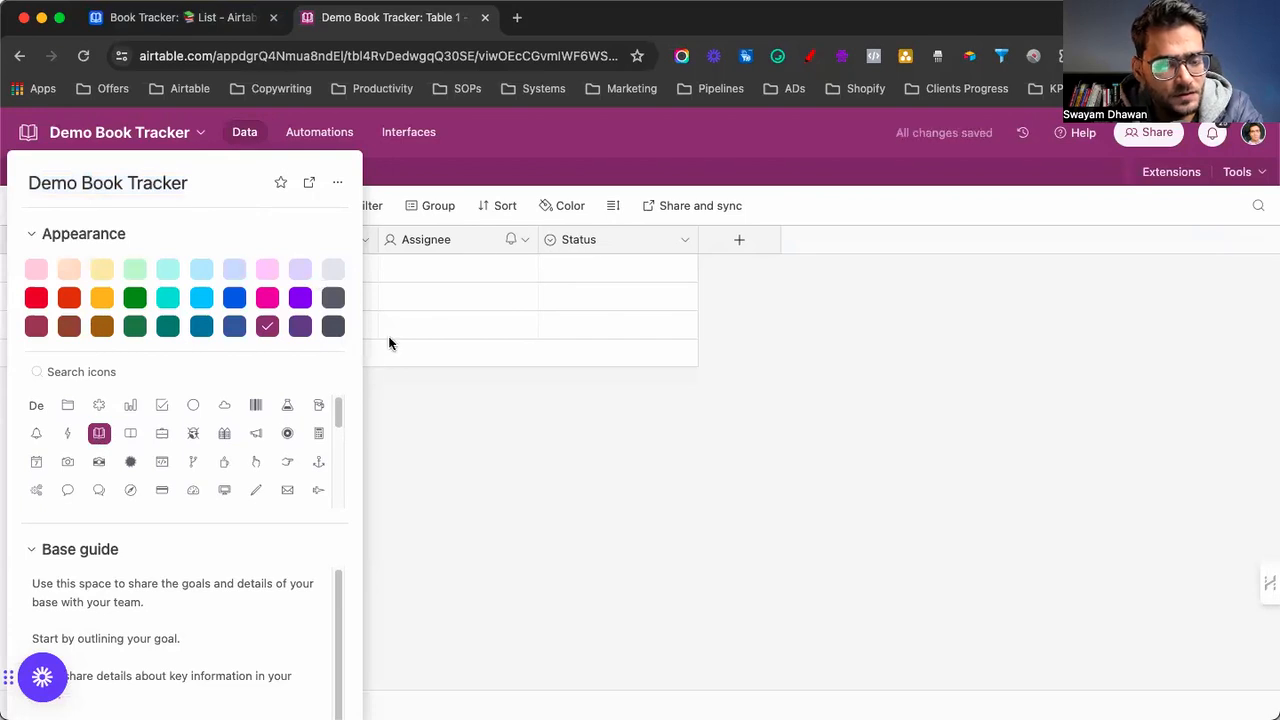
click(137, 303)
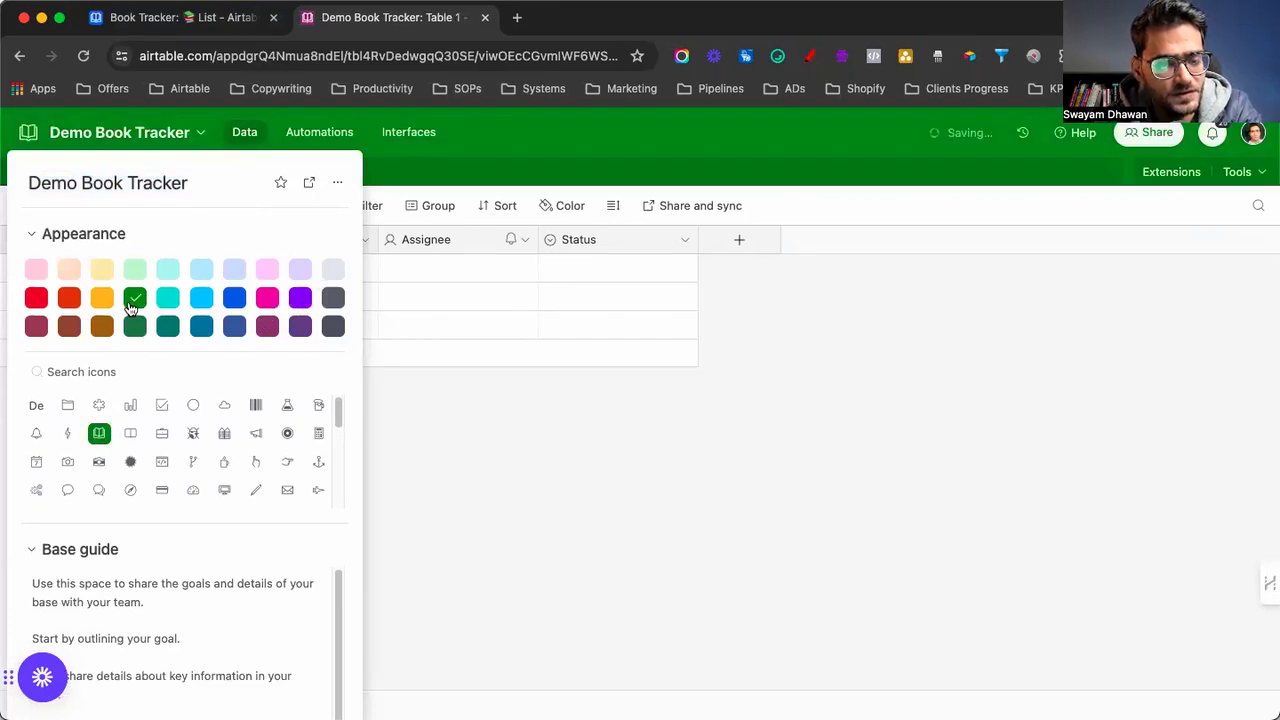
click(465, 430)
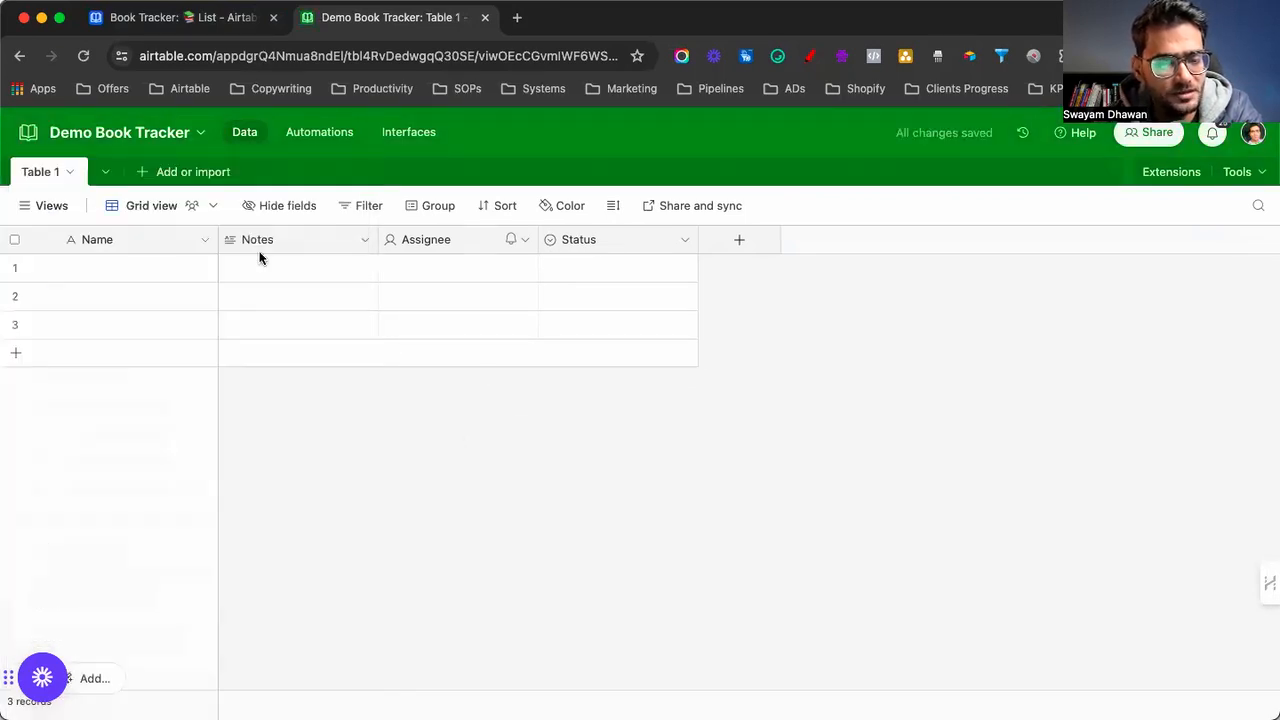
Delete the Notes, Assignee and Status fields from Table 1
click(361, 240)
scroll(317, 579, down, 2)
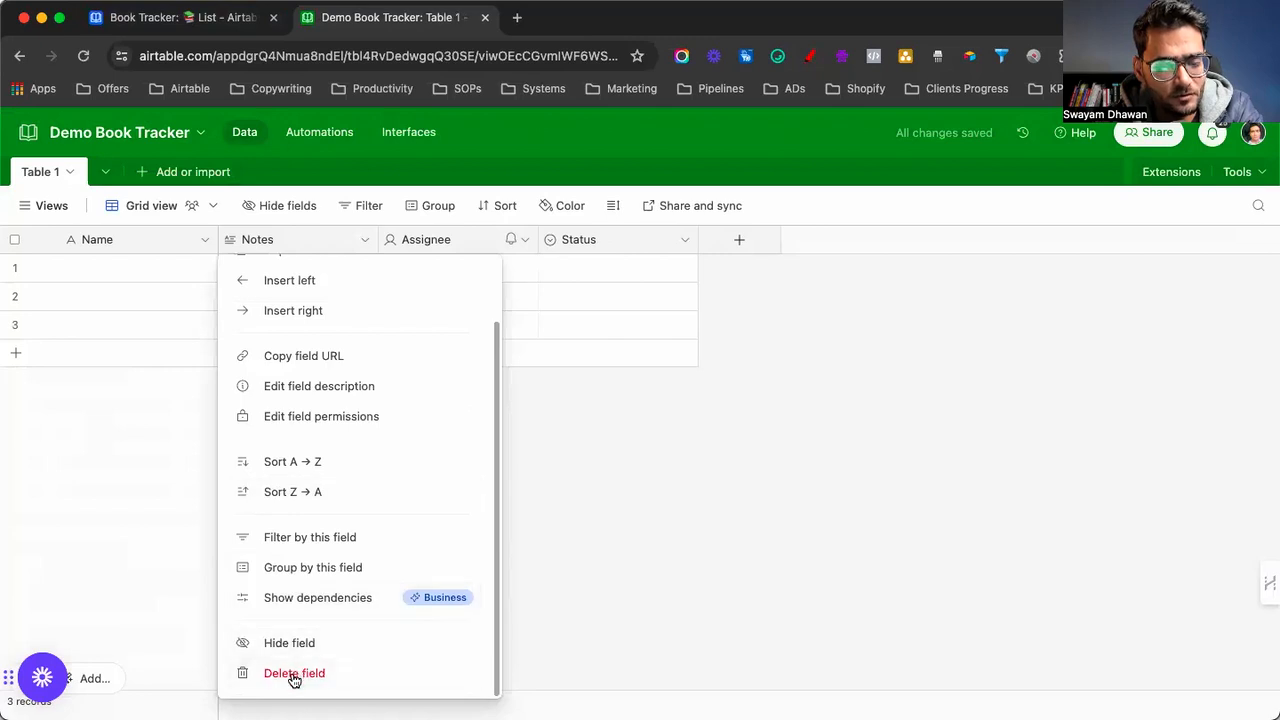
click(292, 675)
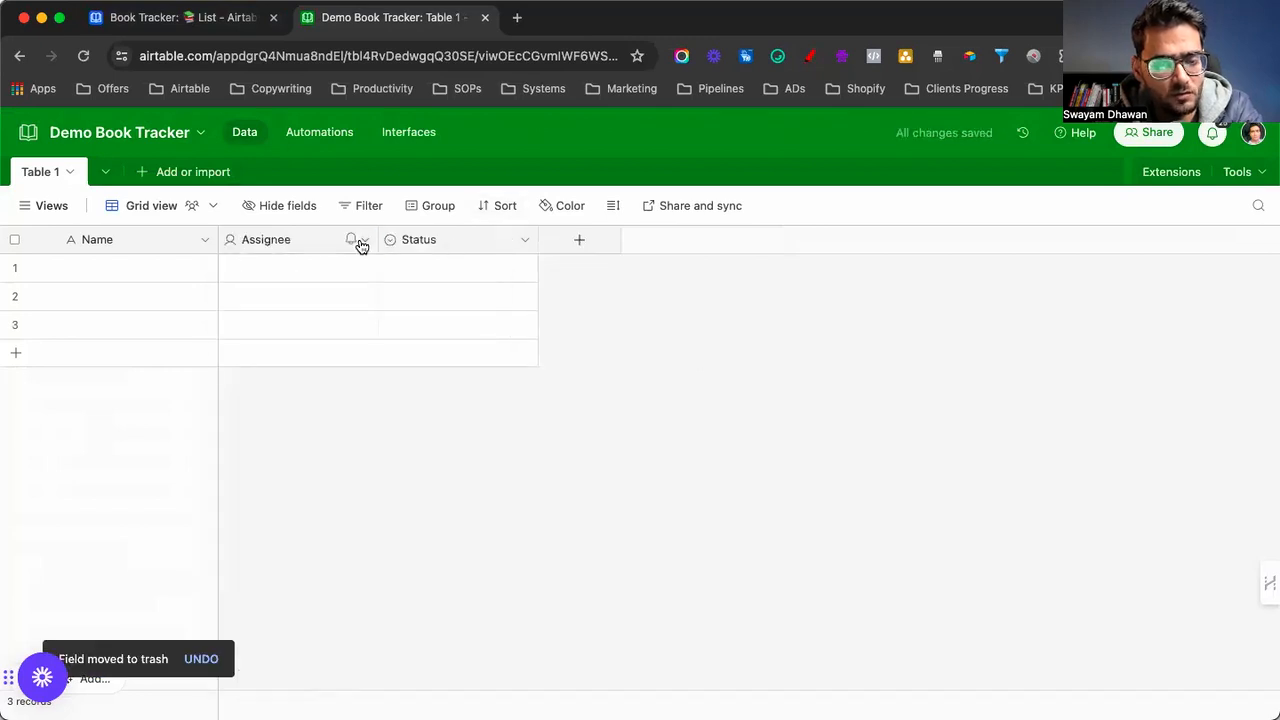
click(364, 240)
scroll(356, 407, down, 2)
click(297, 672)
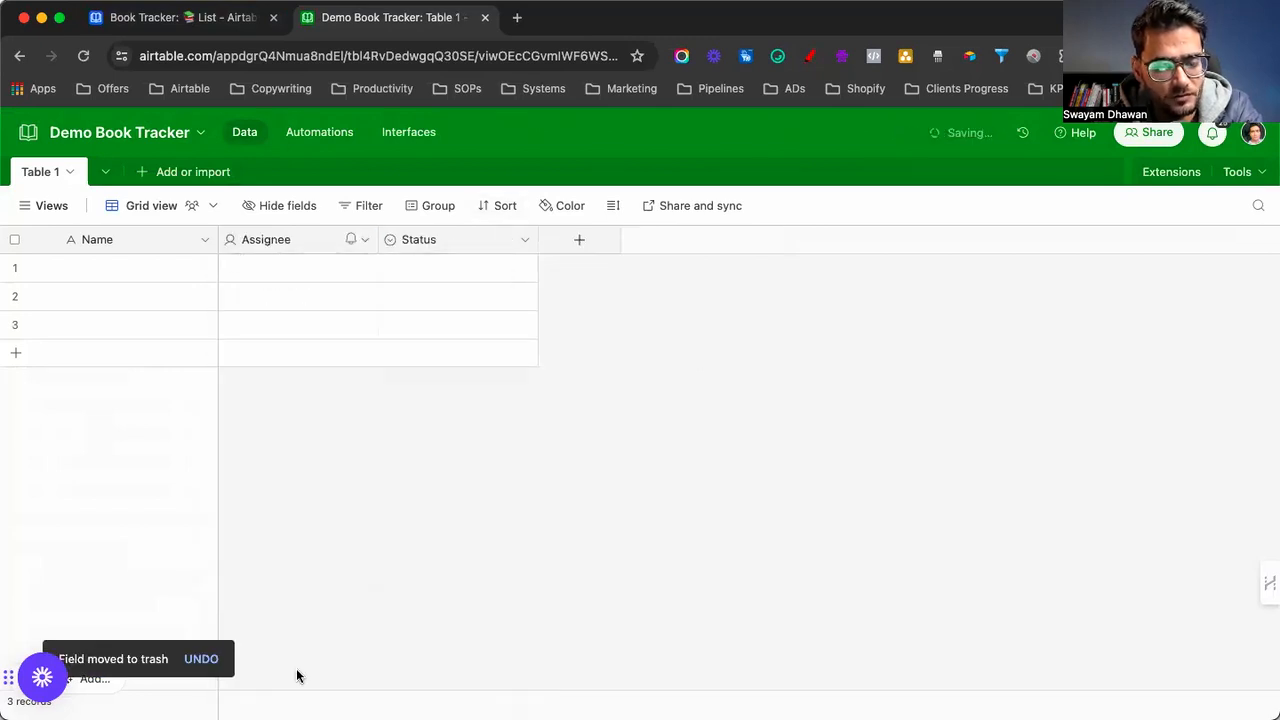
click(364, 240)
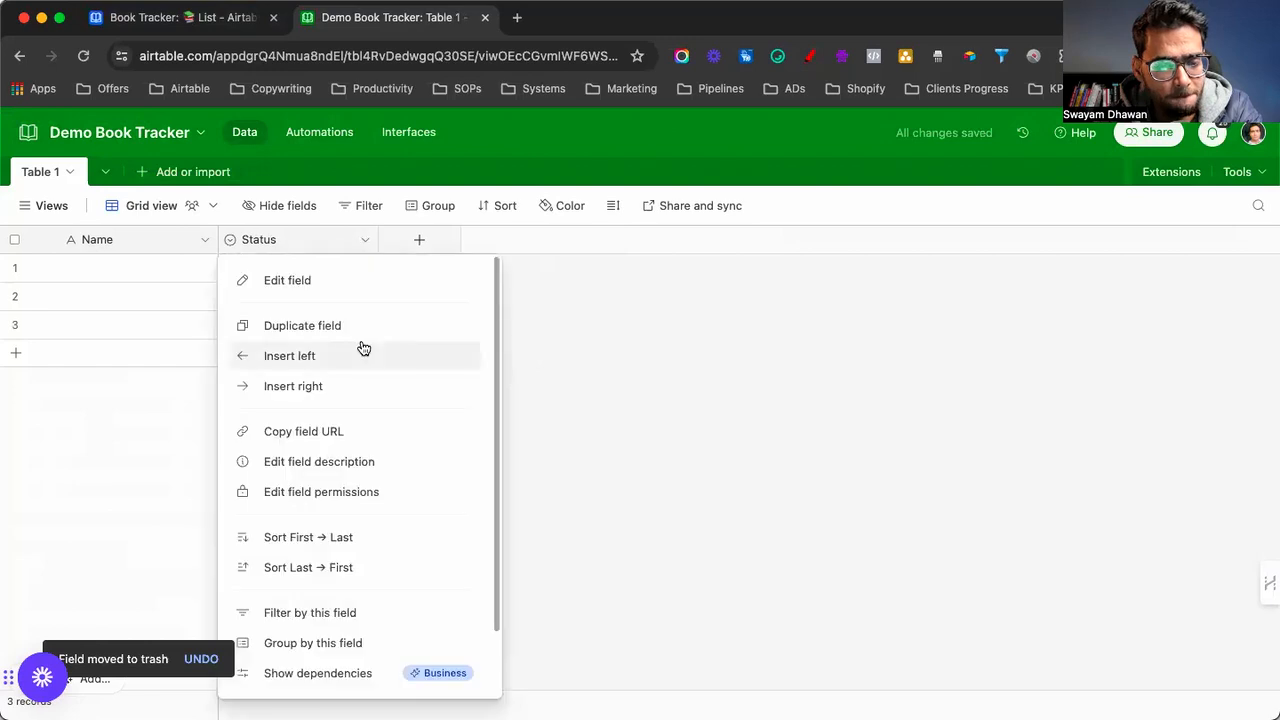
scroll(341, 600, down, 2)
click(309, 677)
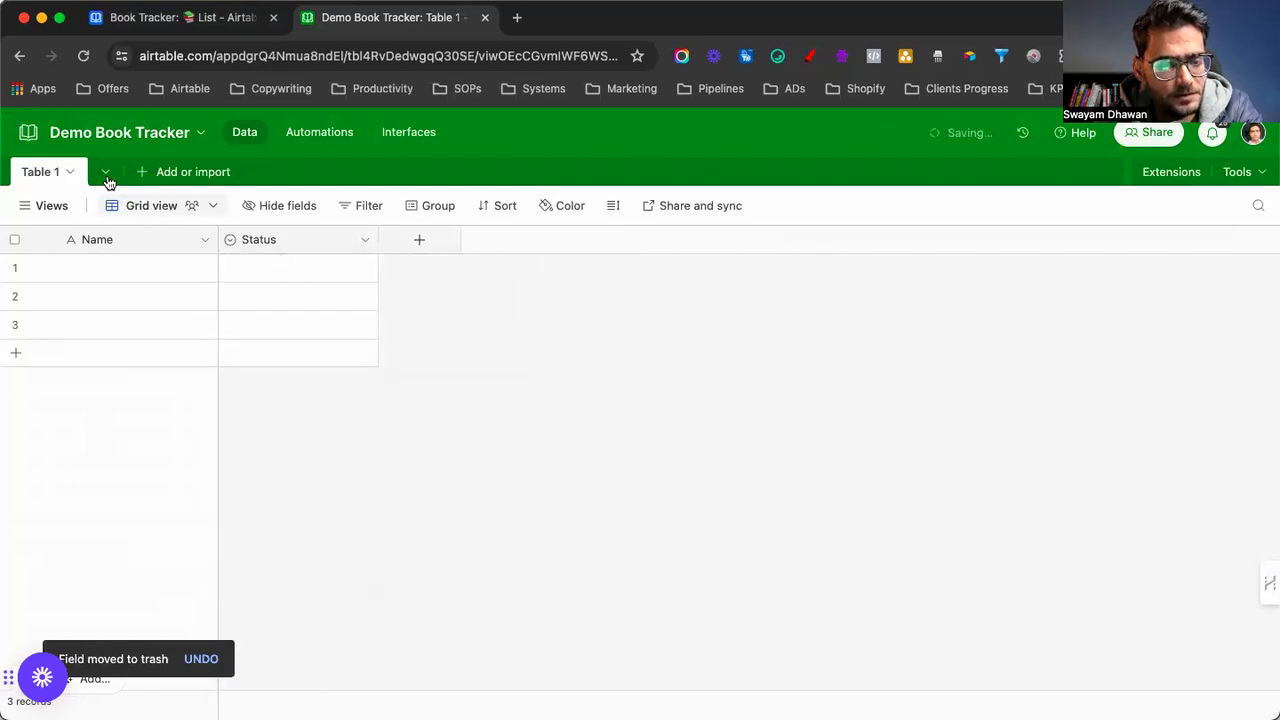
click(74, 172)
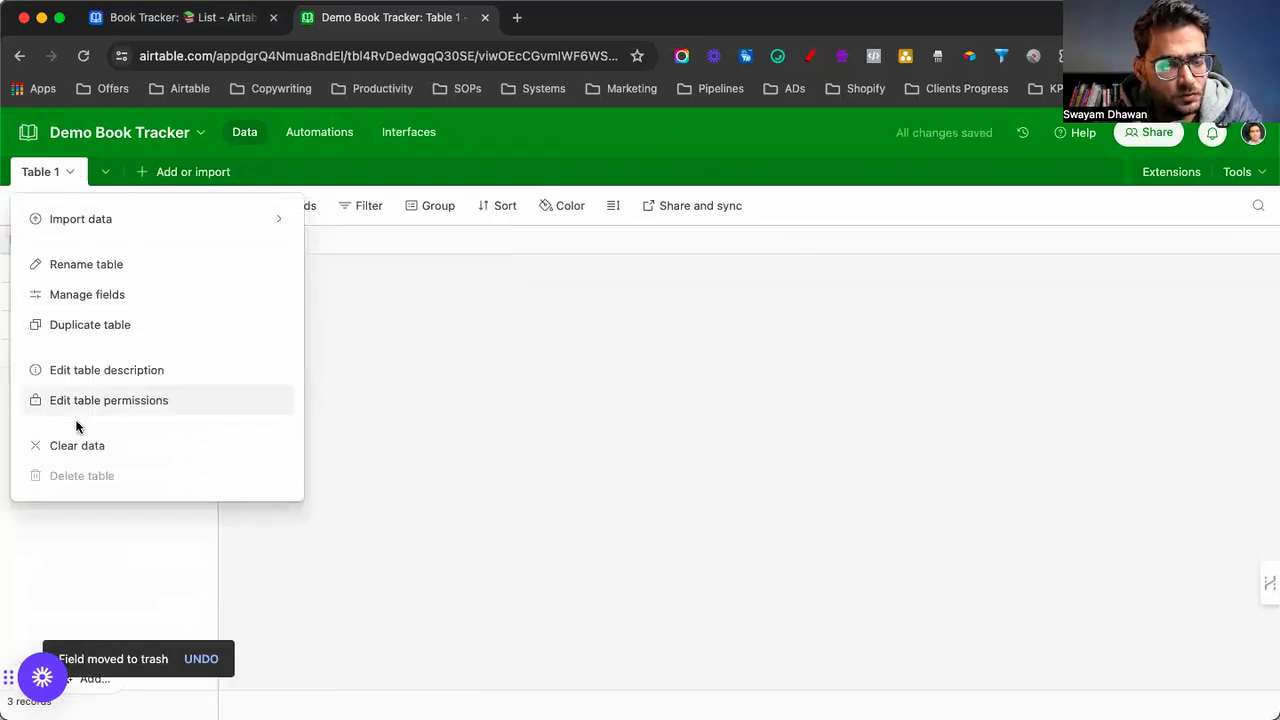
Rename Table 1 to 'My Book Shelf'
click(80, 264)
text(Lis)
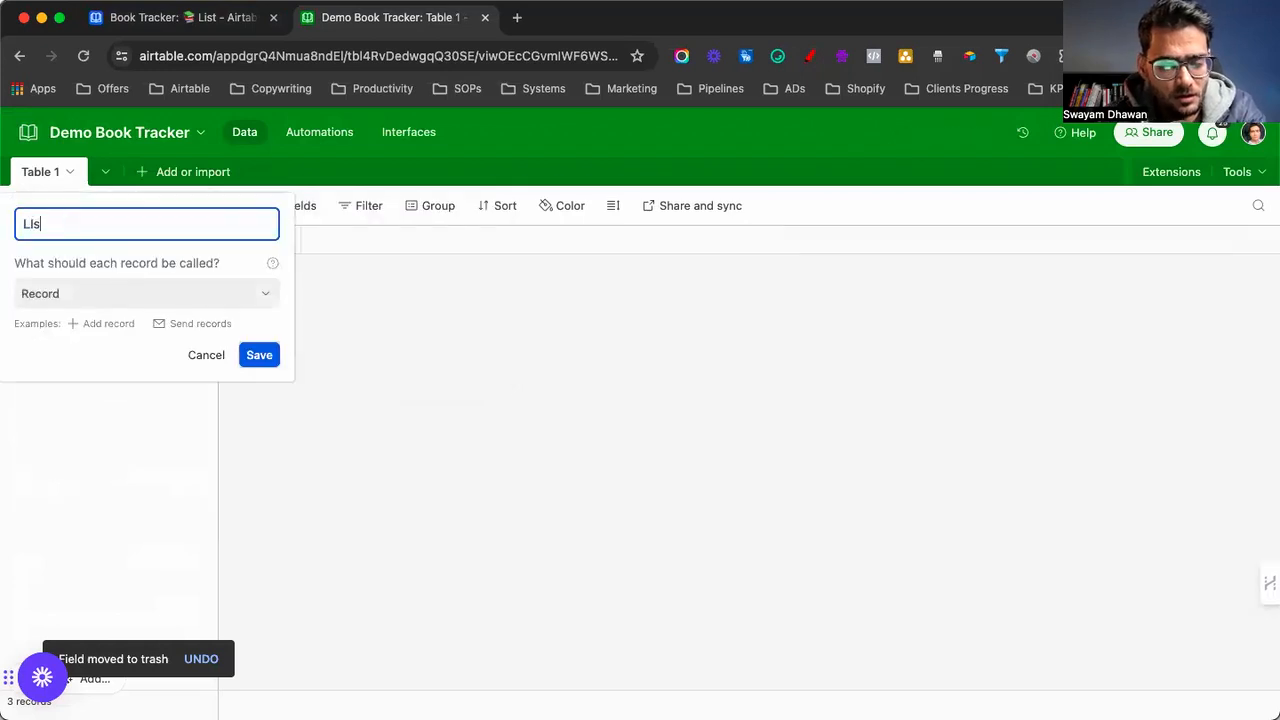
text(t of)
key(BackSpace)
key(BackSpace)
key(BackSpace)
key(BackSpace)
key(BackSpace)
key(BackSpace)
key(BackSpace)
text(My B)
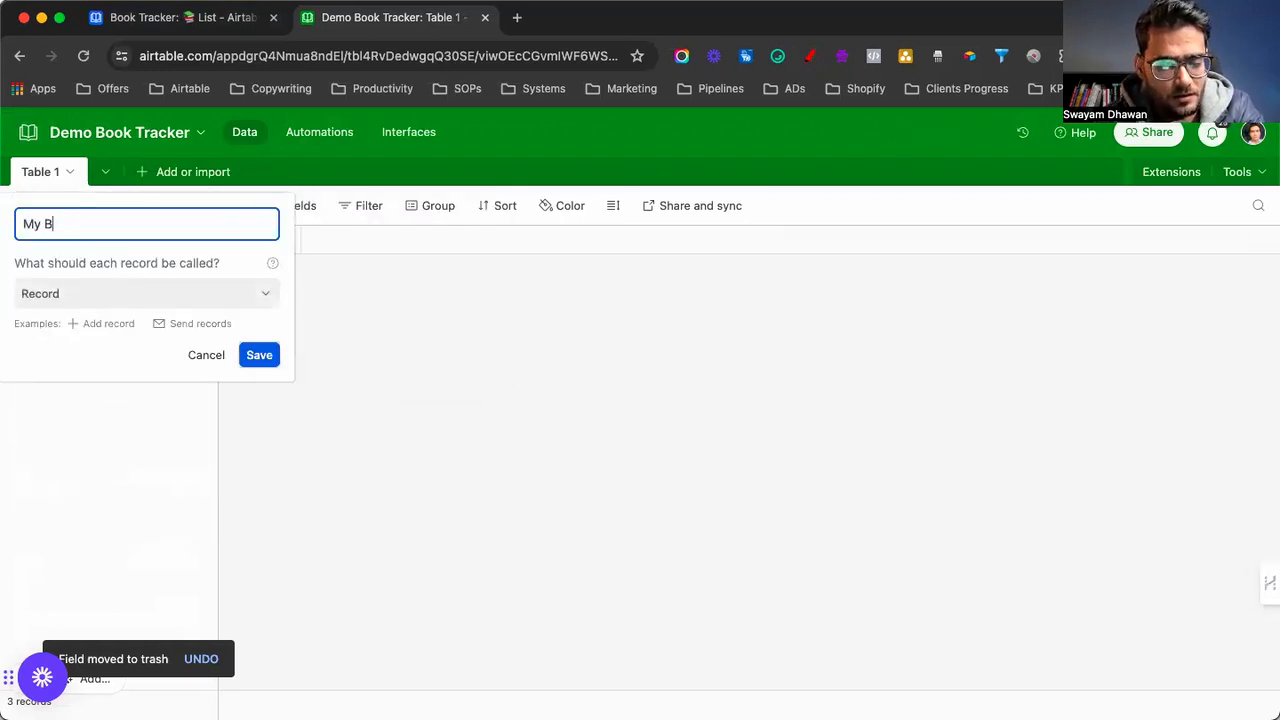
text(ook Shelf)
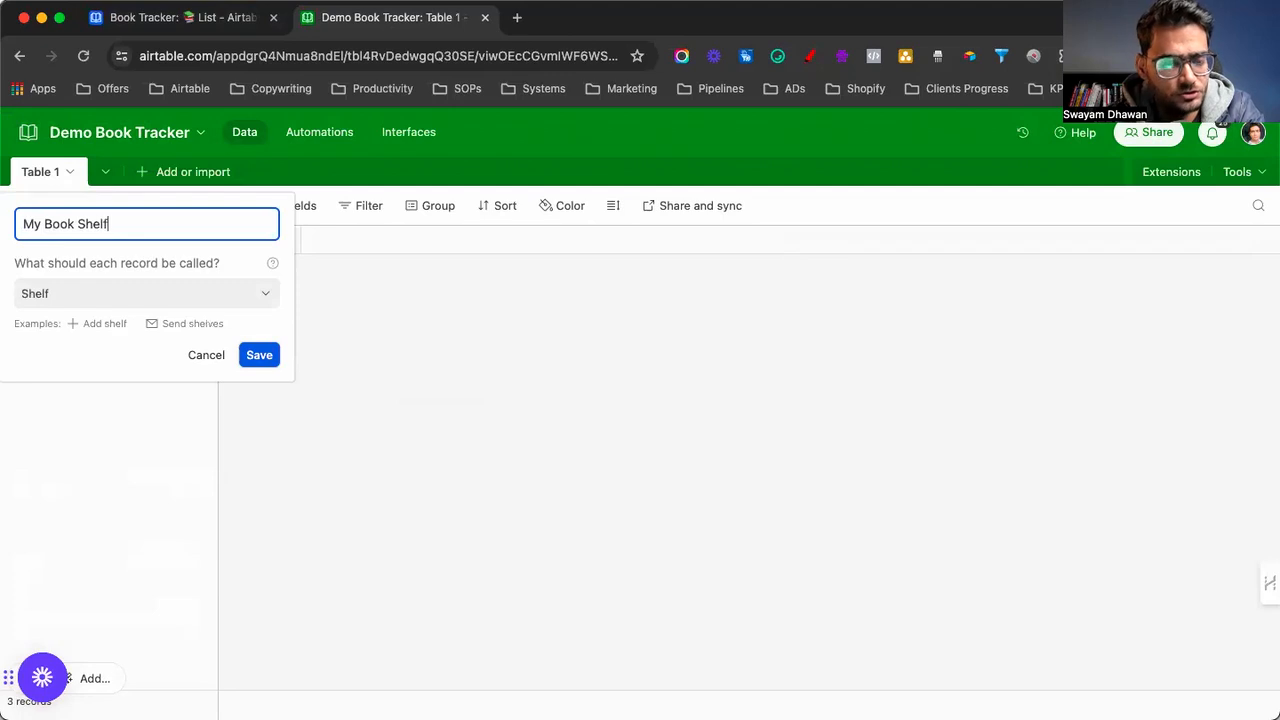
click(261, 362)
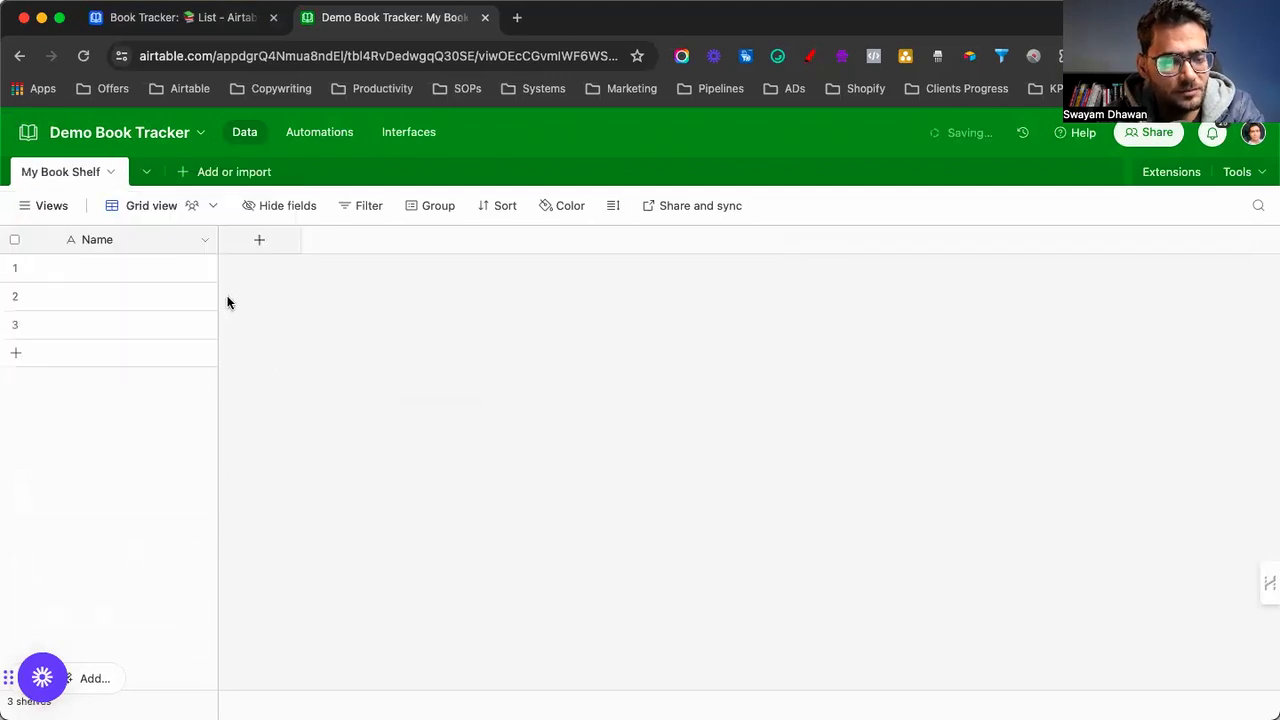
Rename the Name field to 'Book Name'
click(205, 241)
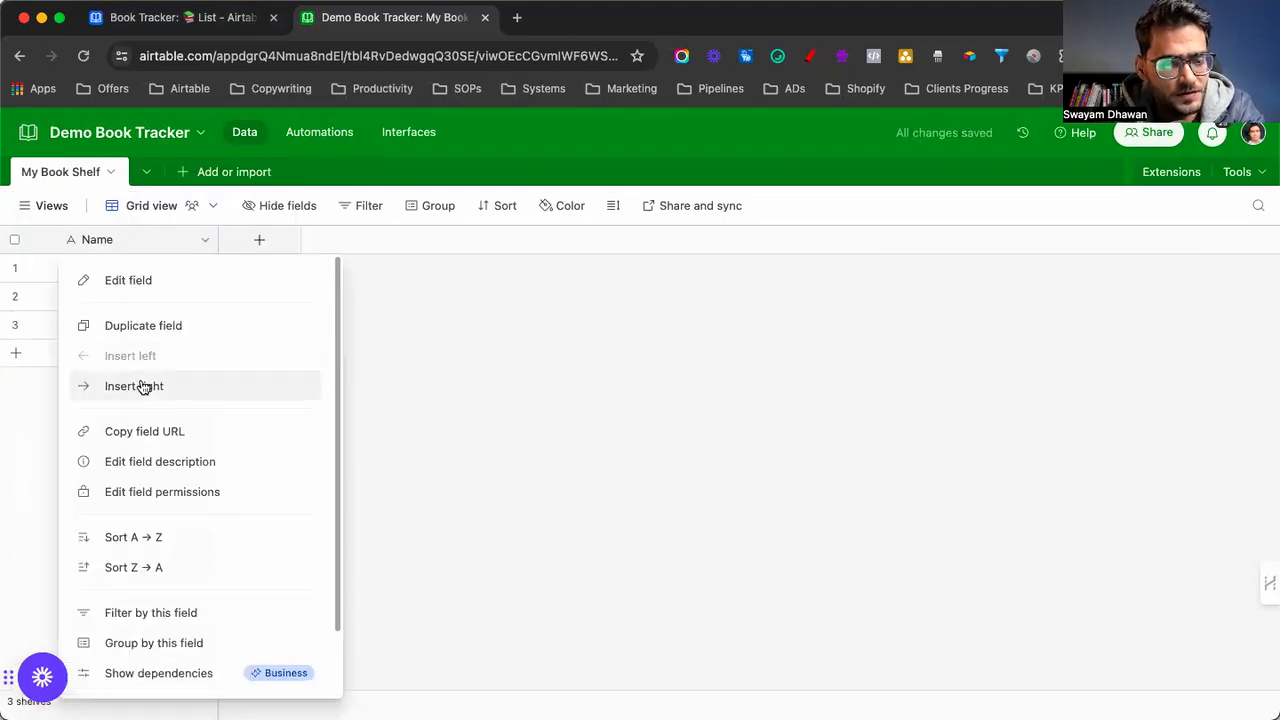
scroll(136, 575, down, 2)
scroll(136, 575, up, 2)
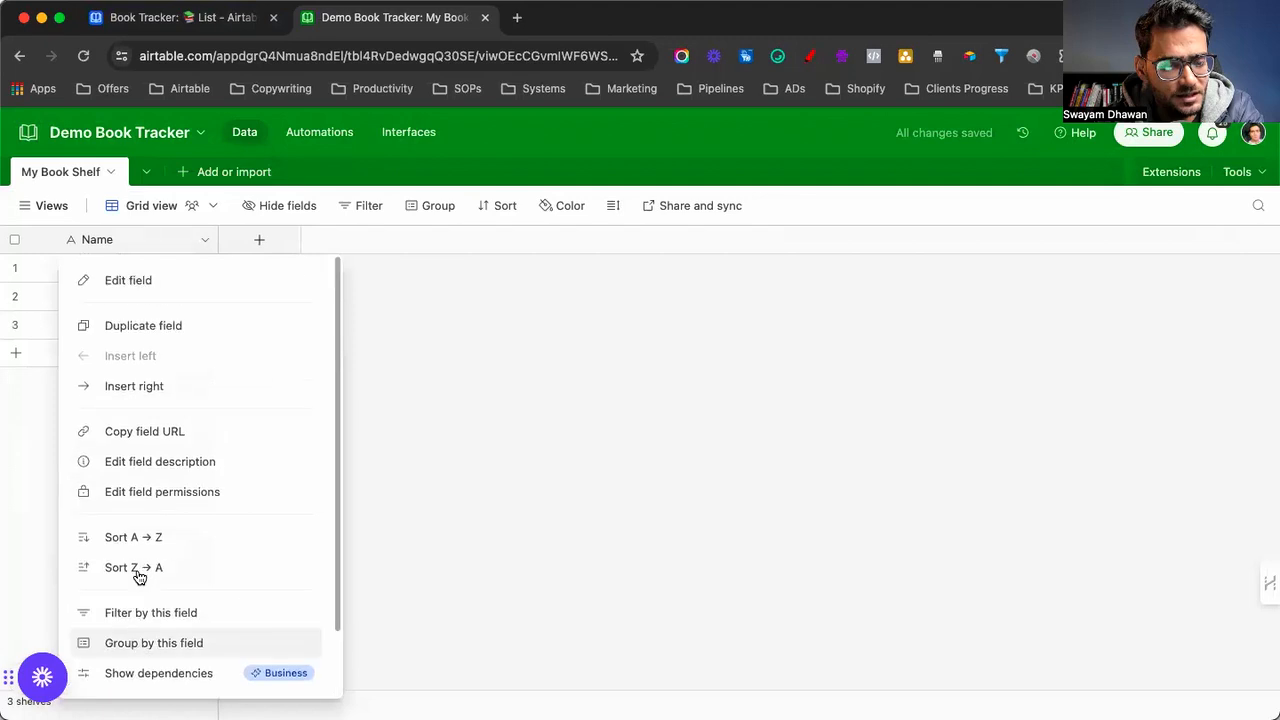
double_click(130, 242)
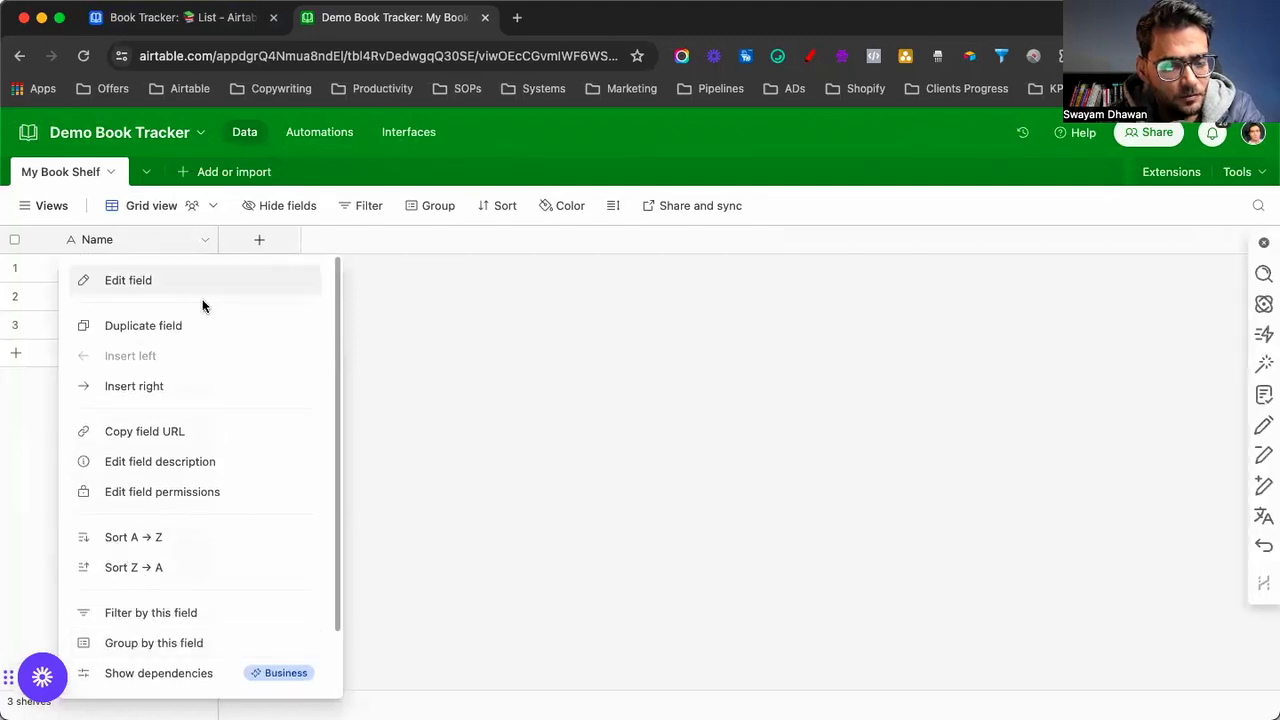
scroll(187, 490, down, 1)
scroll(187, 490, down, 1)
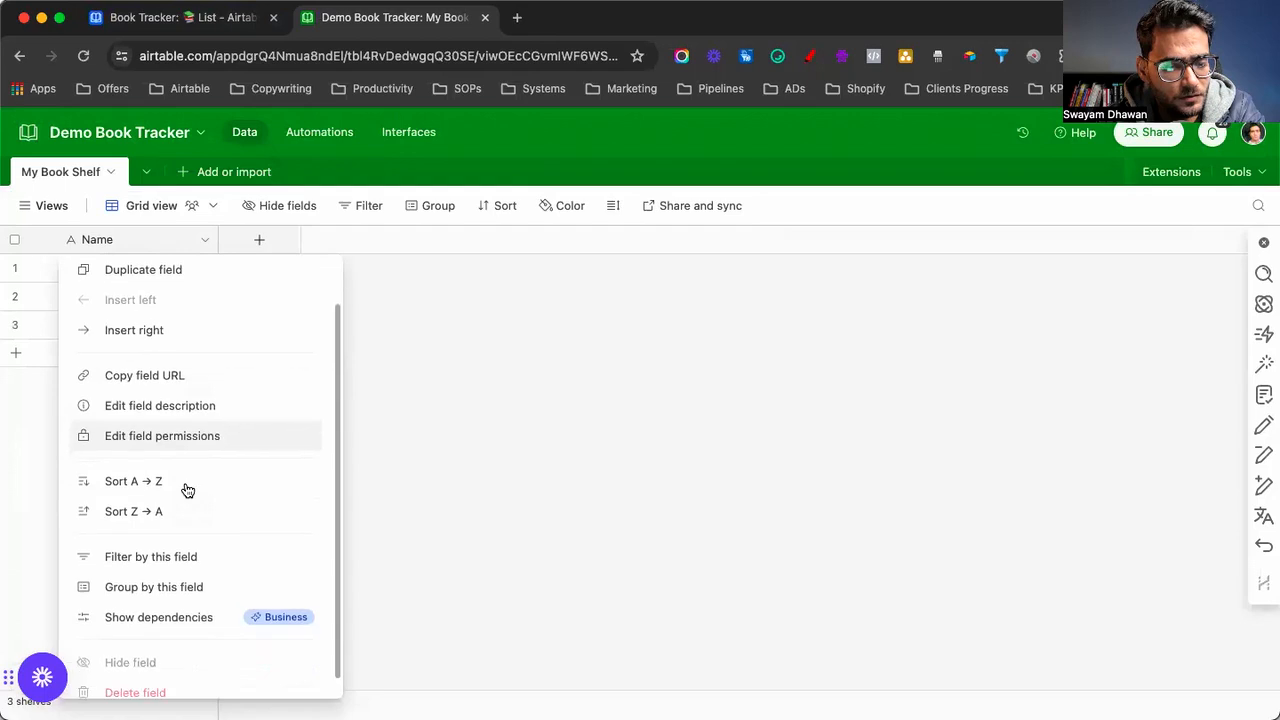
scroll(187, 490, up, 2)
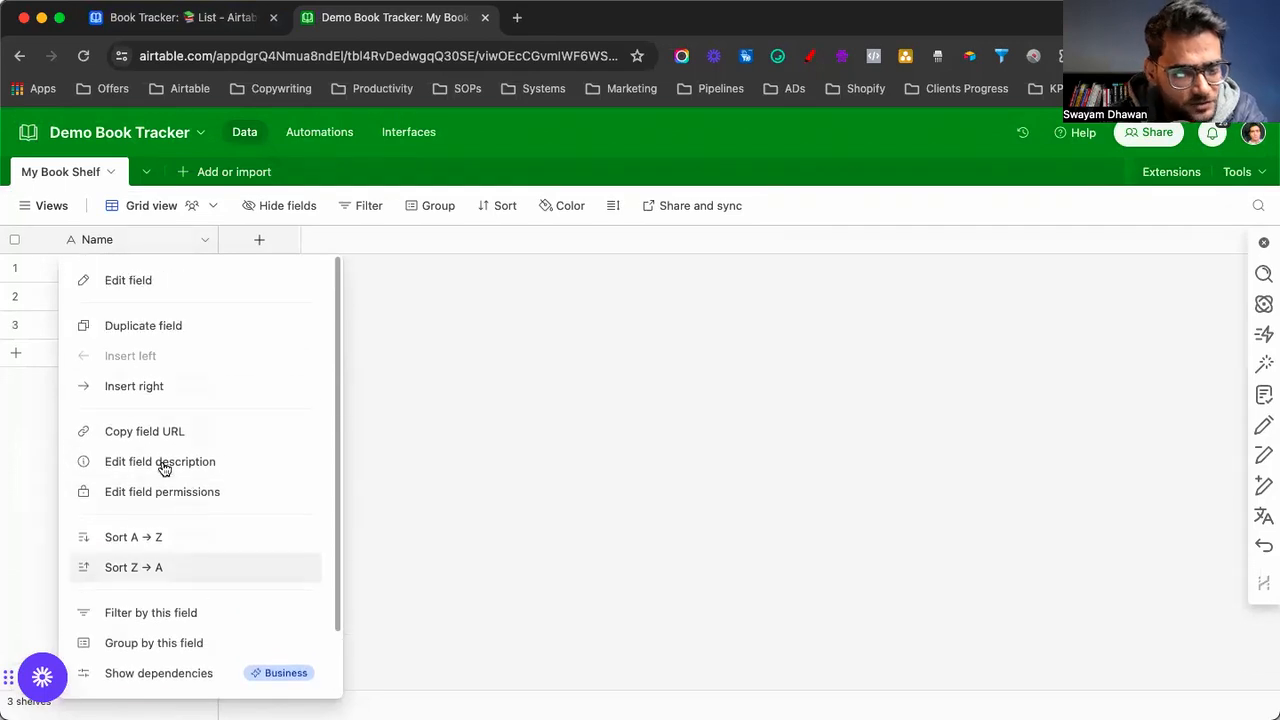
click(123, 282)
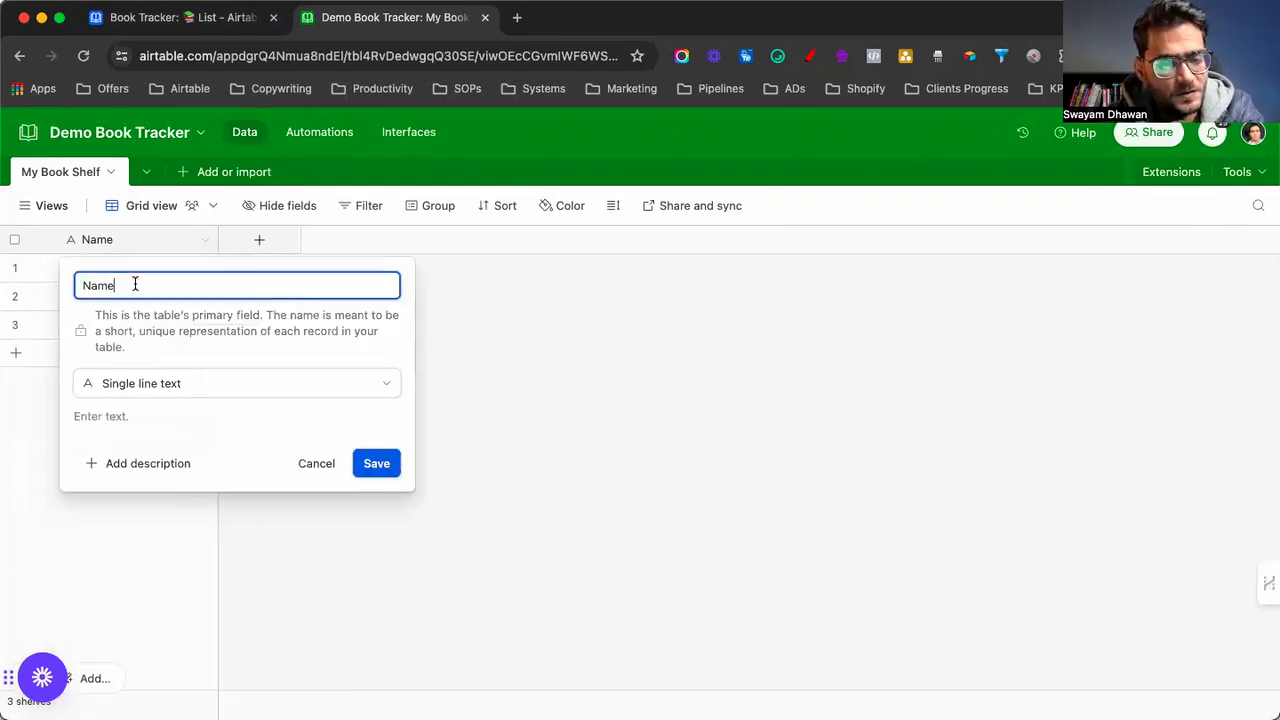
text(Book)
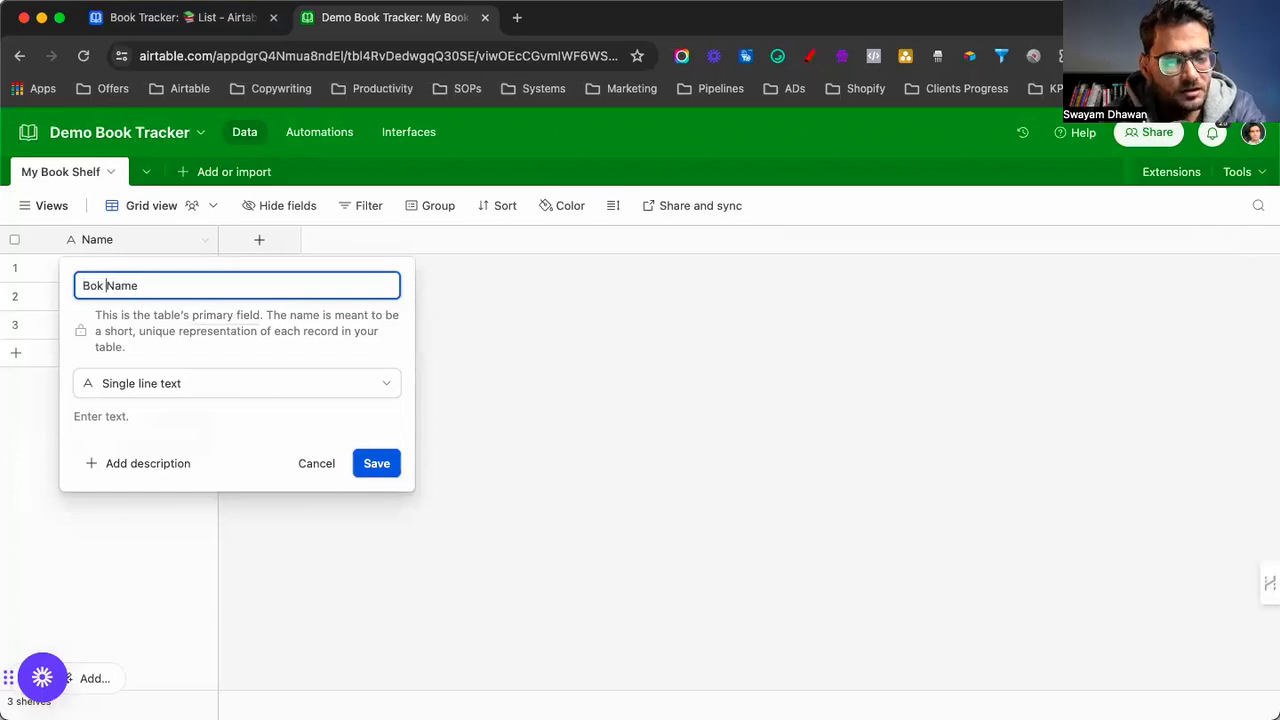
click(366, 462)
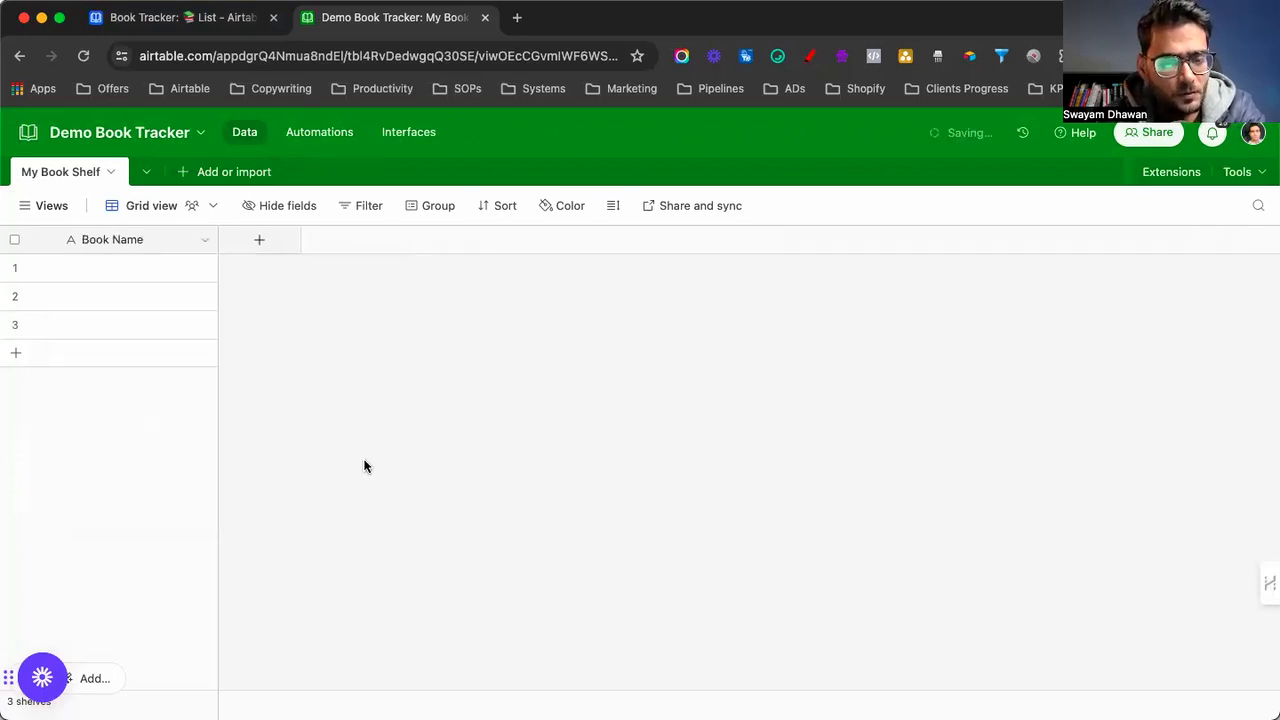
Switch the original Book Tracker's books to Grid view, then return to Demo Book Tracker
click(194, 27)
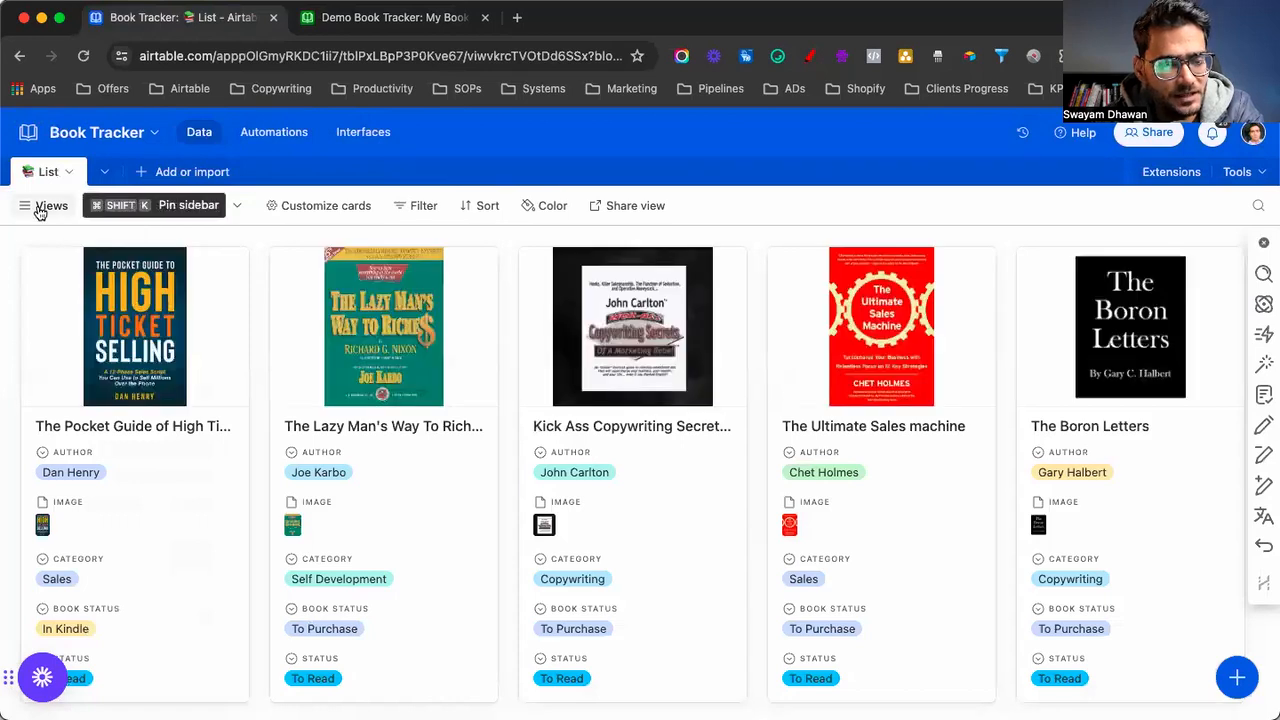
click(42, 207)
click(70, 290)
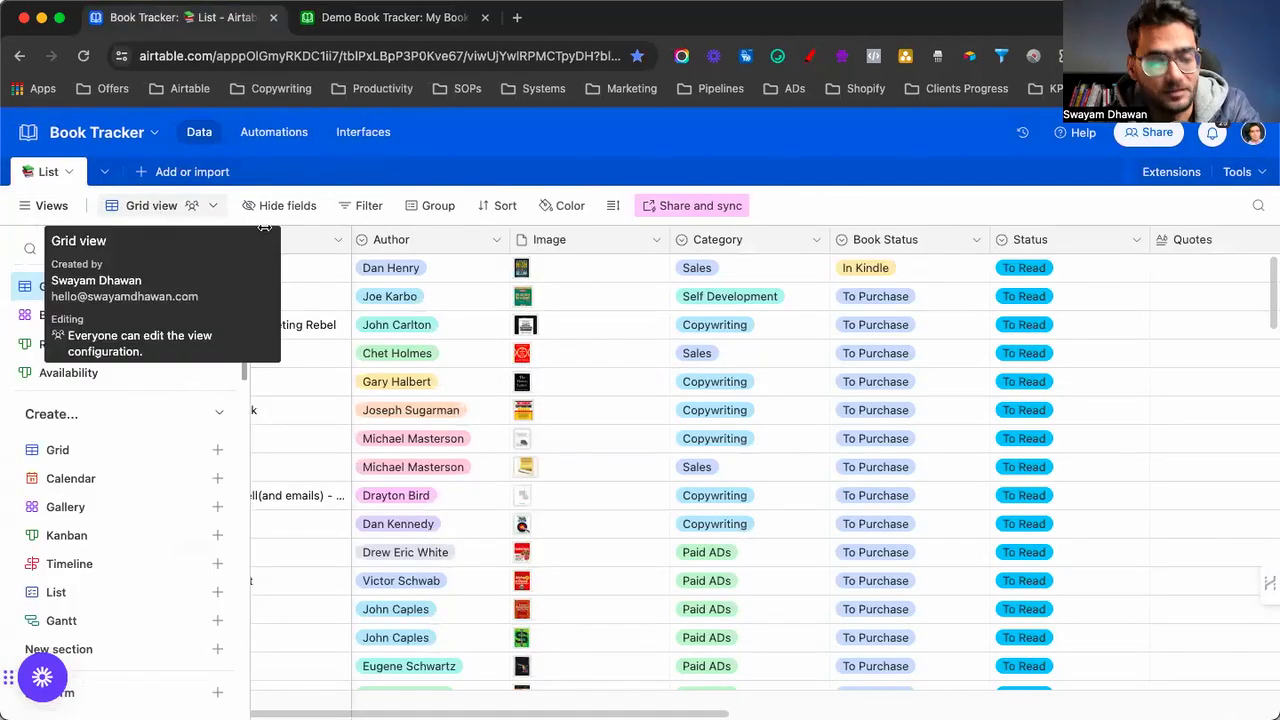
click(38, 208)
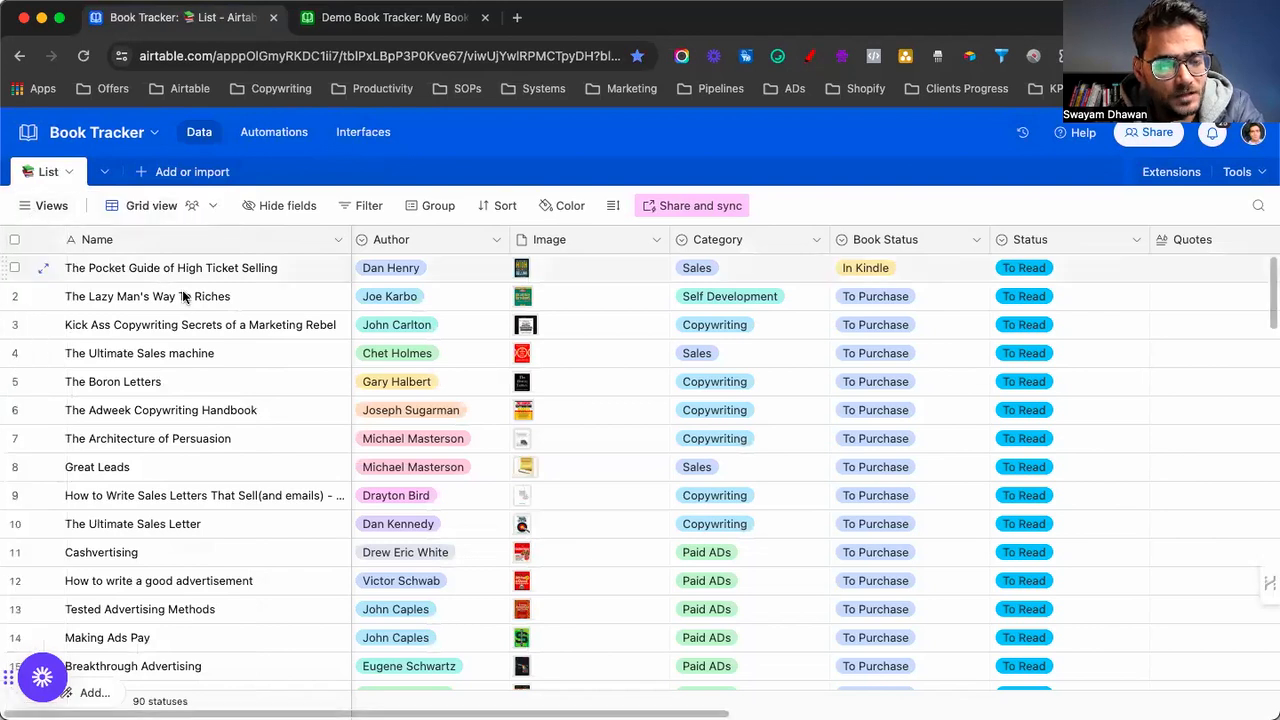
key(ctrl+Tab)
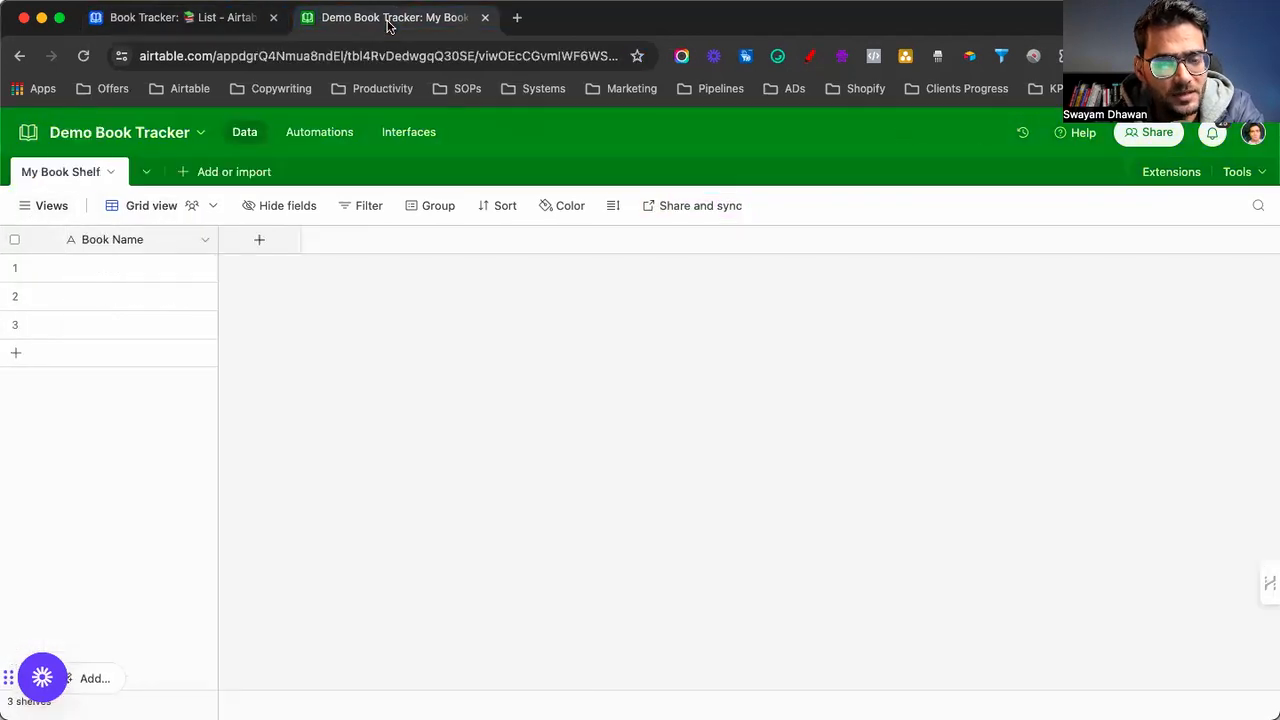
Create an Author single-select field with three author-name options
click(264, 240)
text(Author)
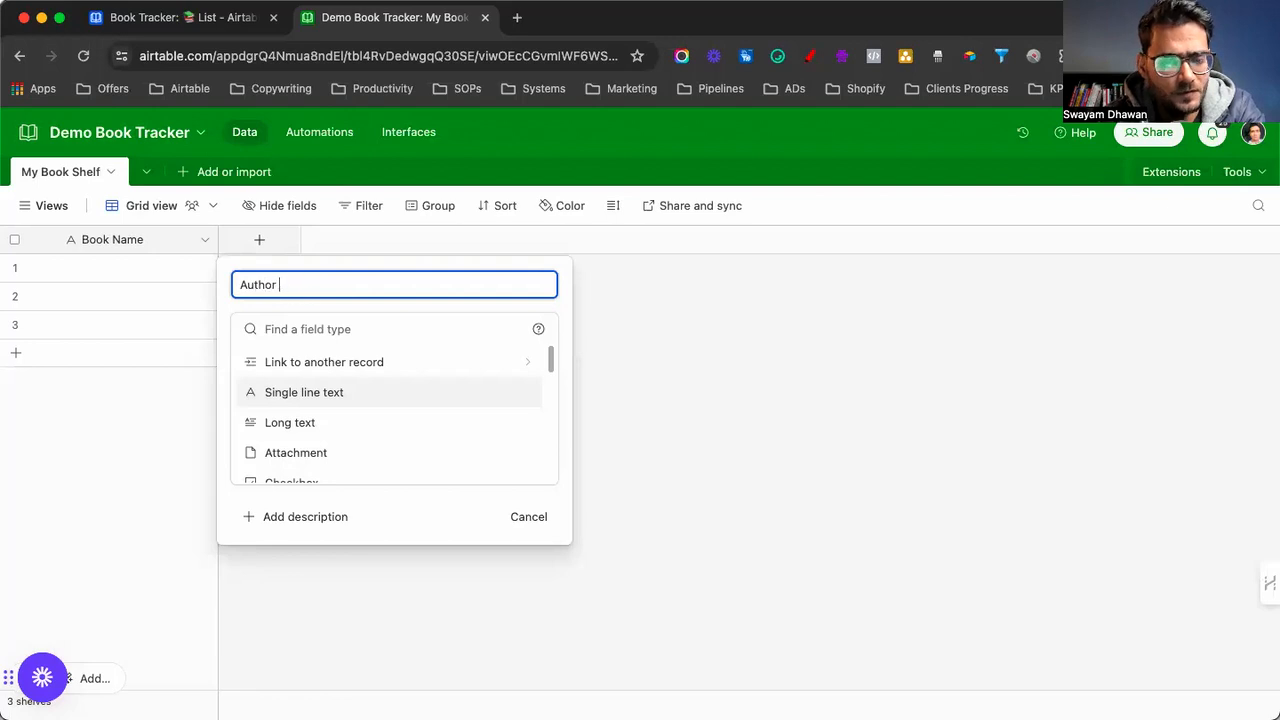
scroll(306, 394, down, 3)
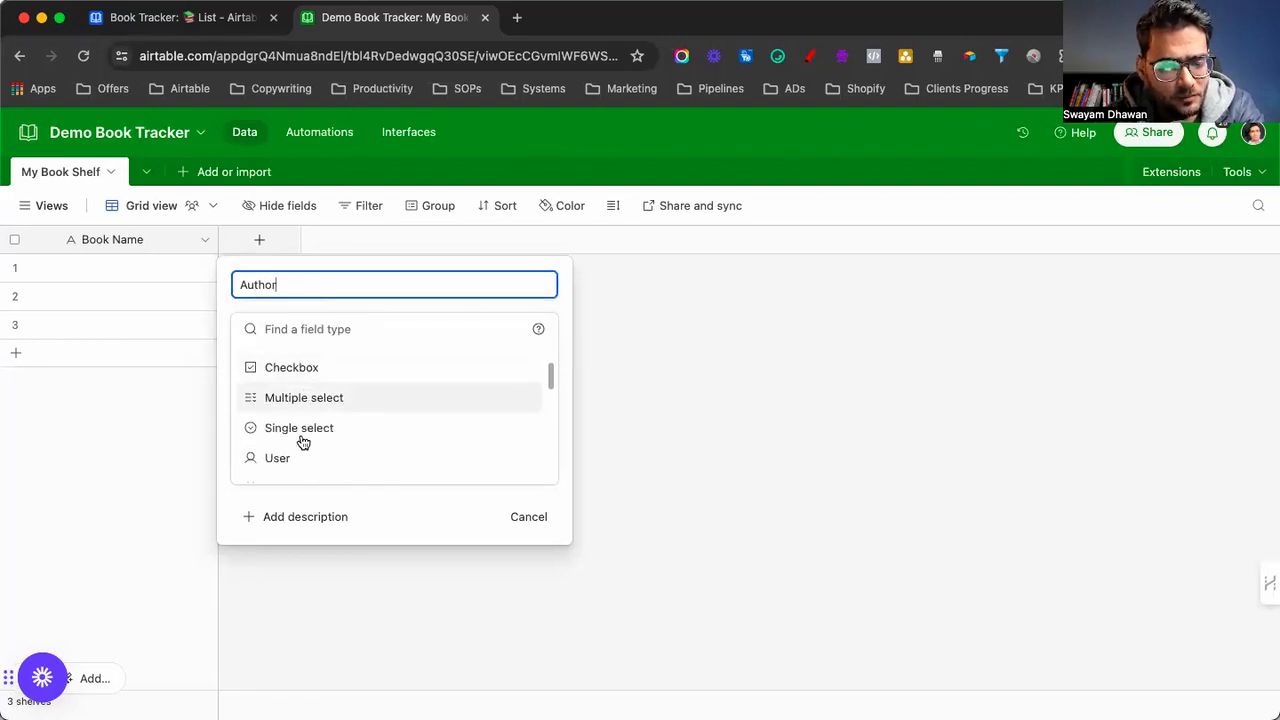
click(299, 430)
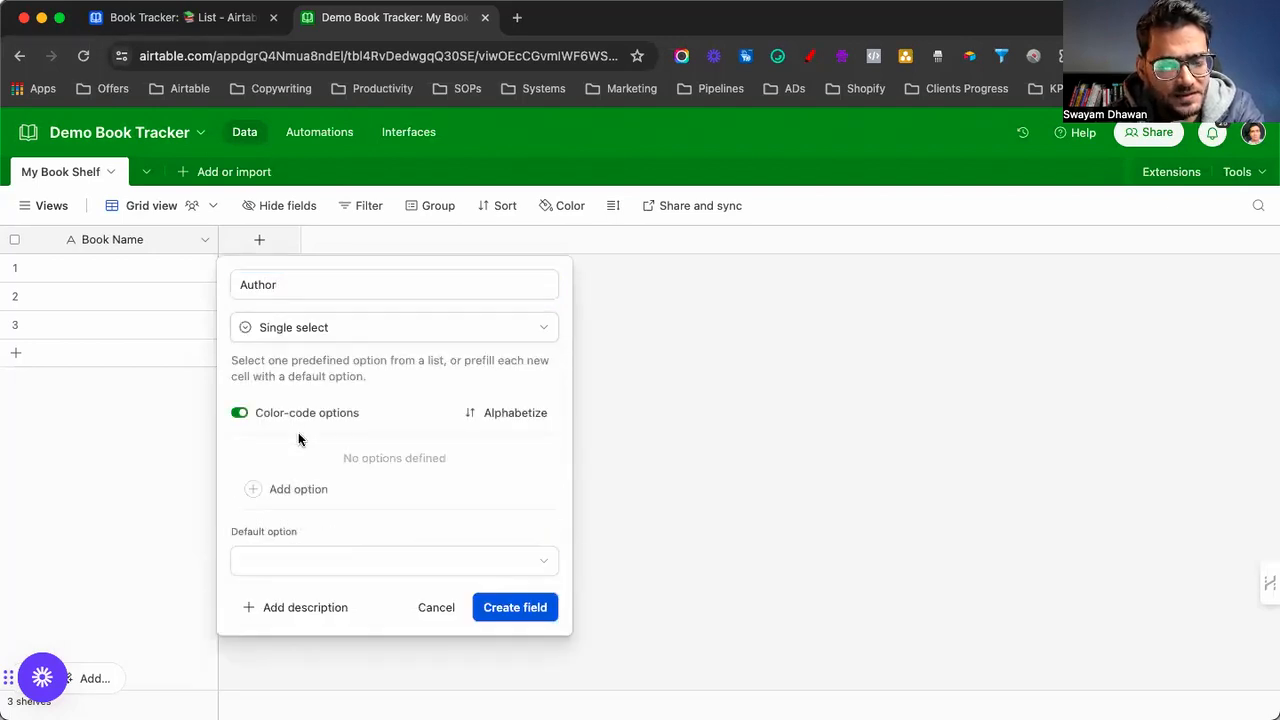
click(312, 498)
text(Russell Brunson)
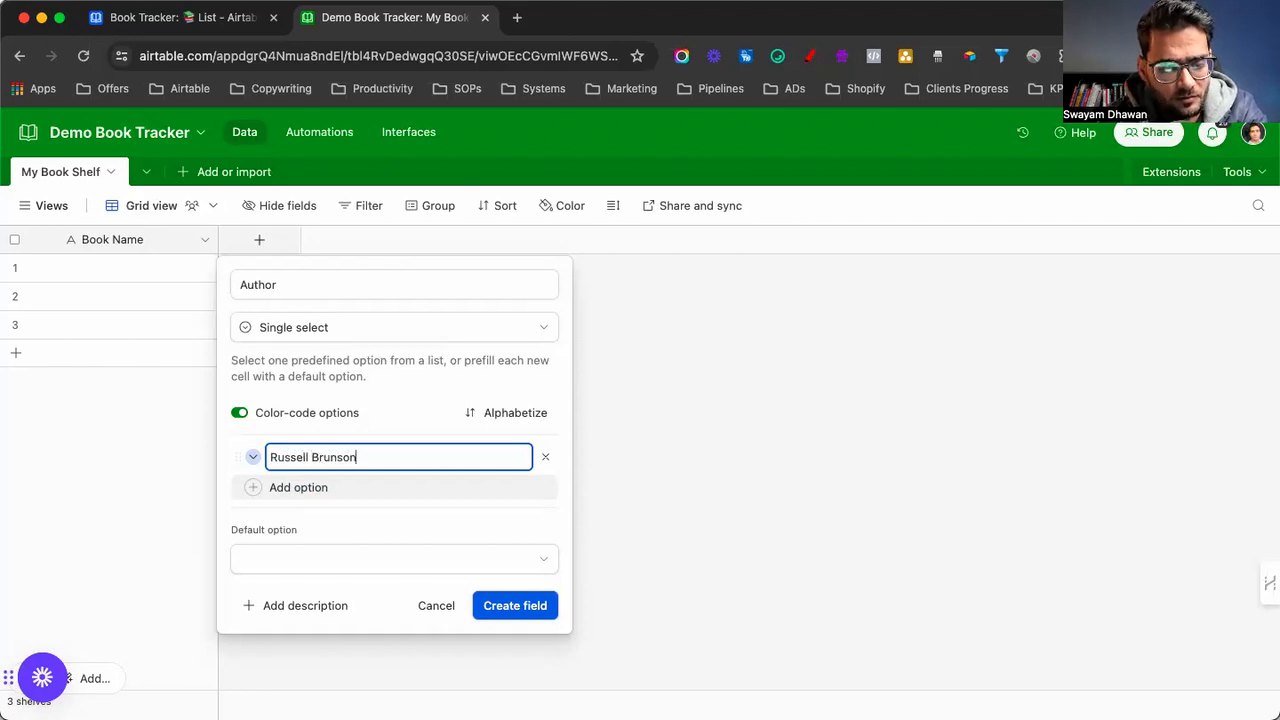
key(Return)
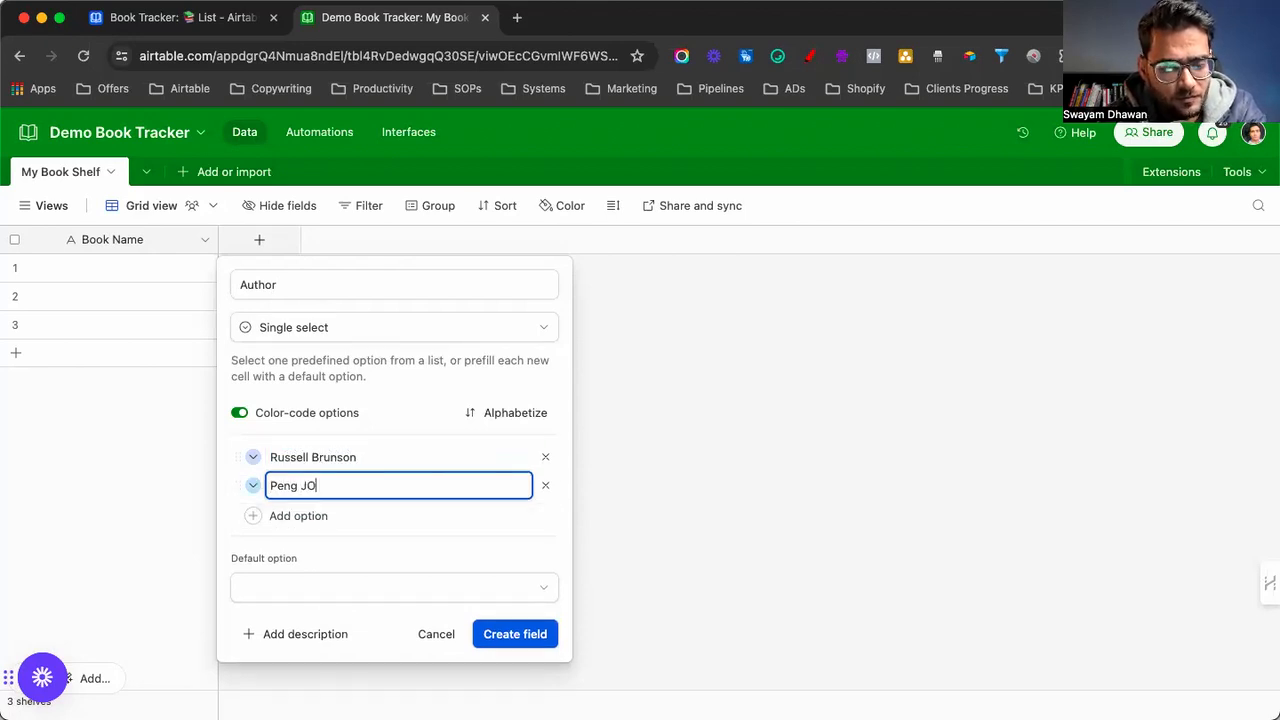
text(Peng Joon)
key(Return)
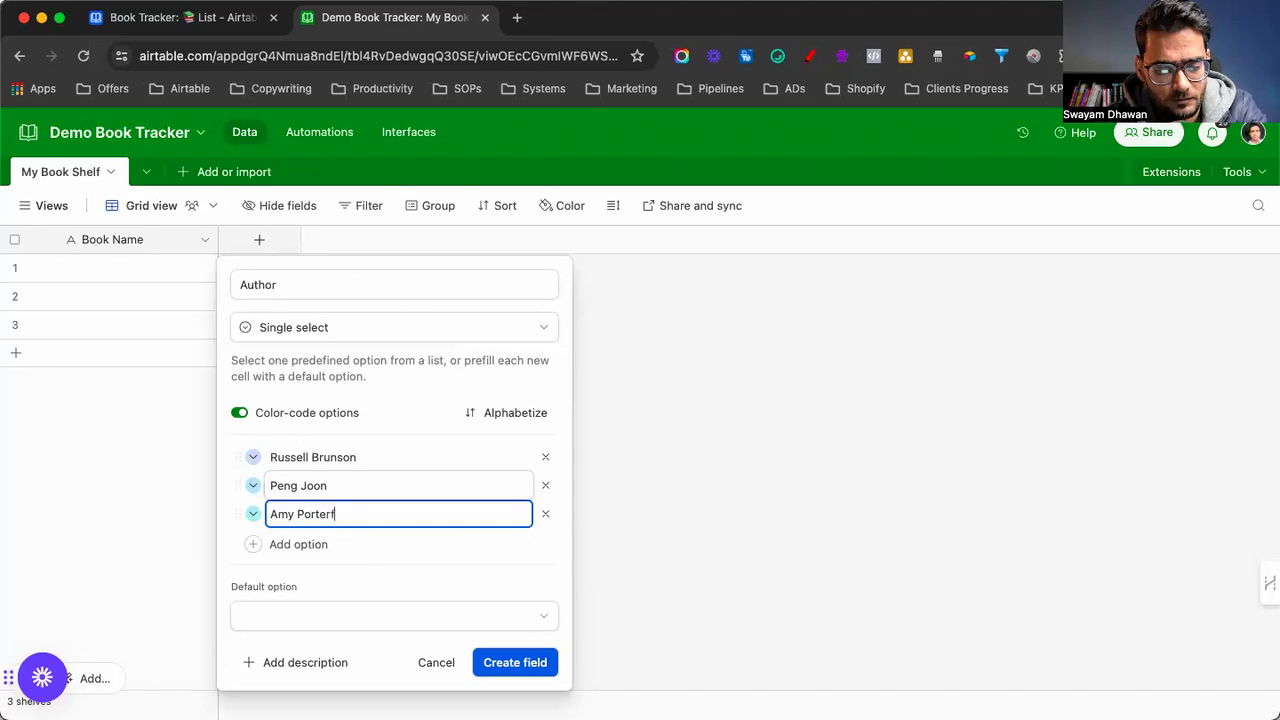
text(Amy Porterfield)
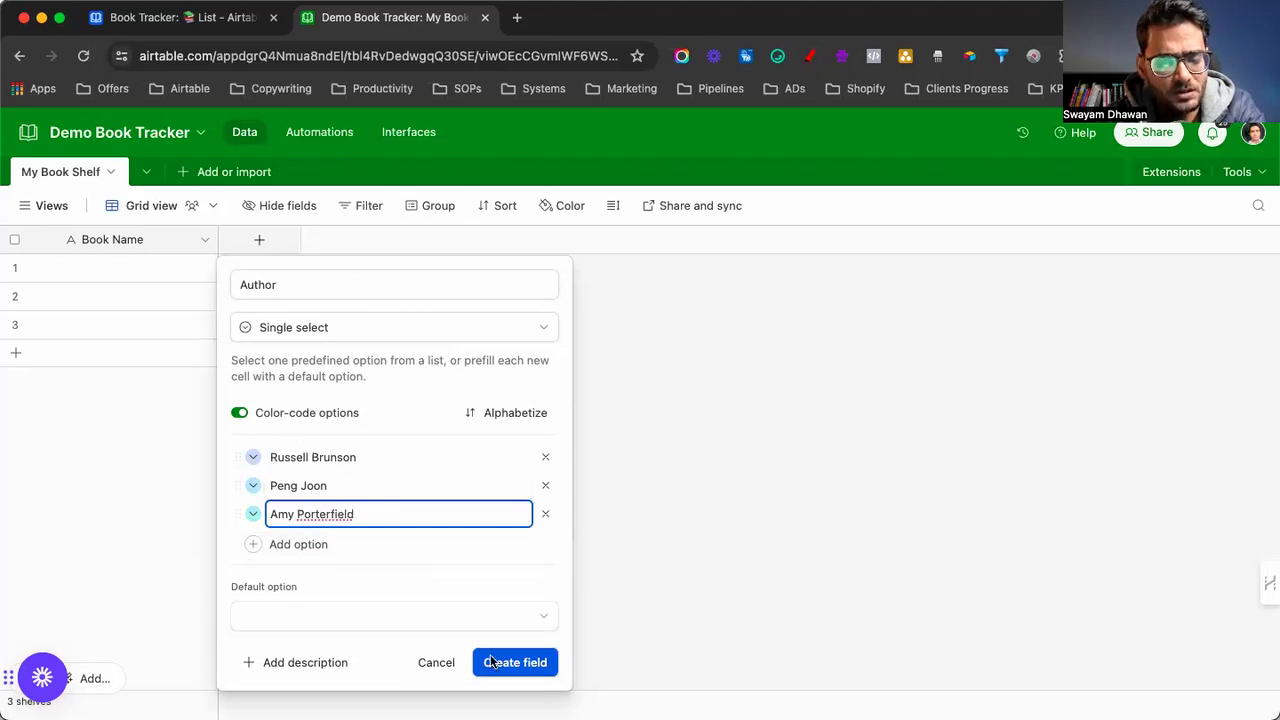
click(492, 662)
Add an Image attachment field, checking the original Book Tracker table for reference
click(420, 244)
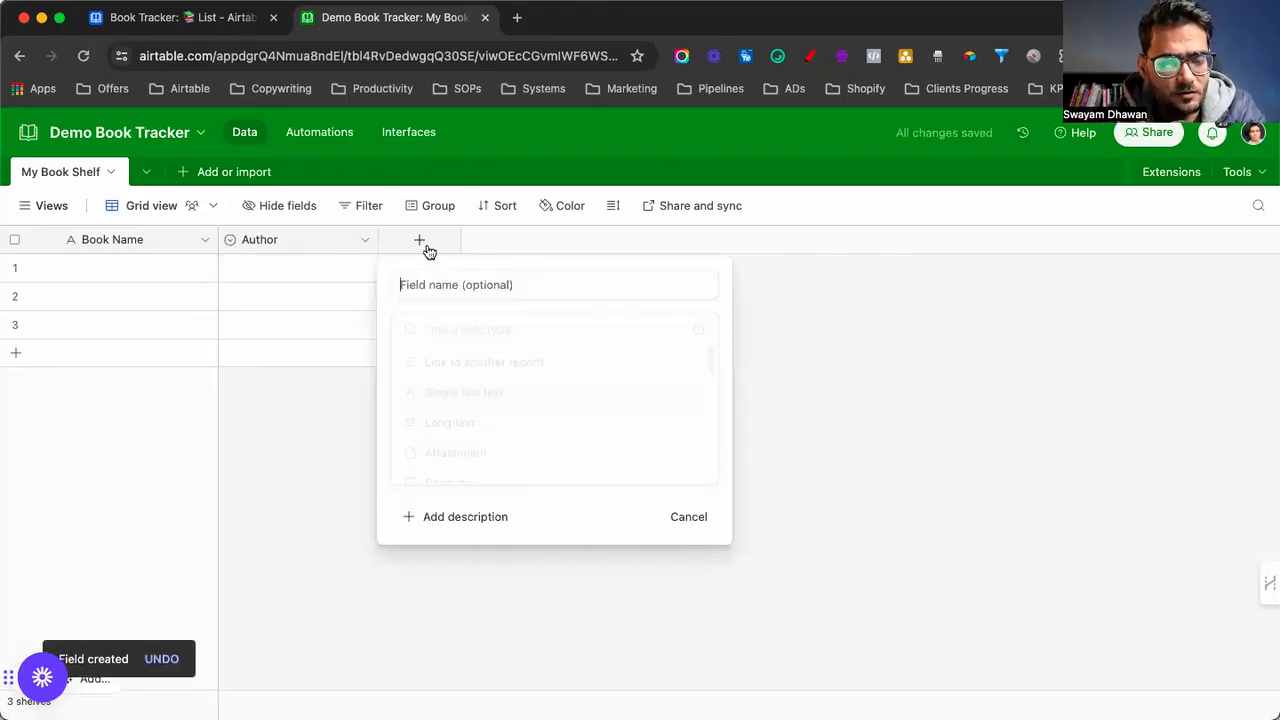
text(Image)
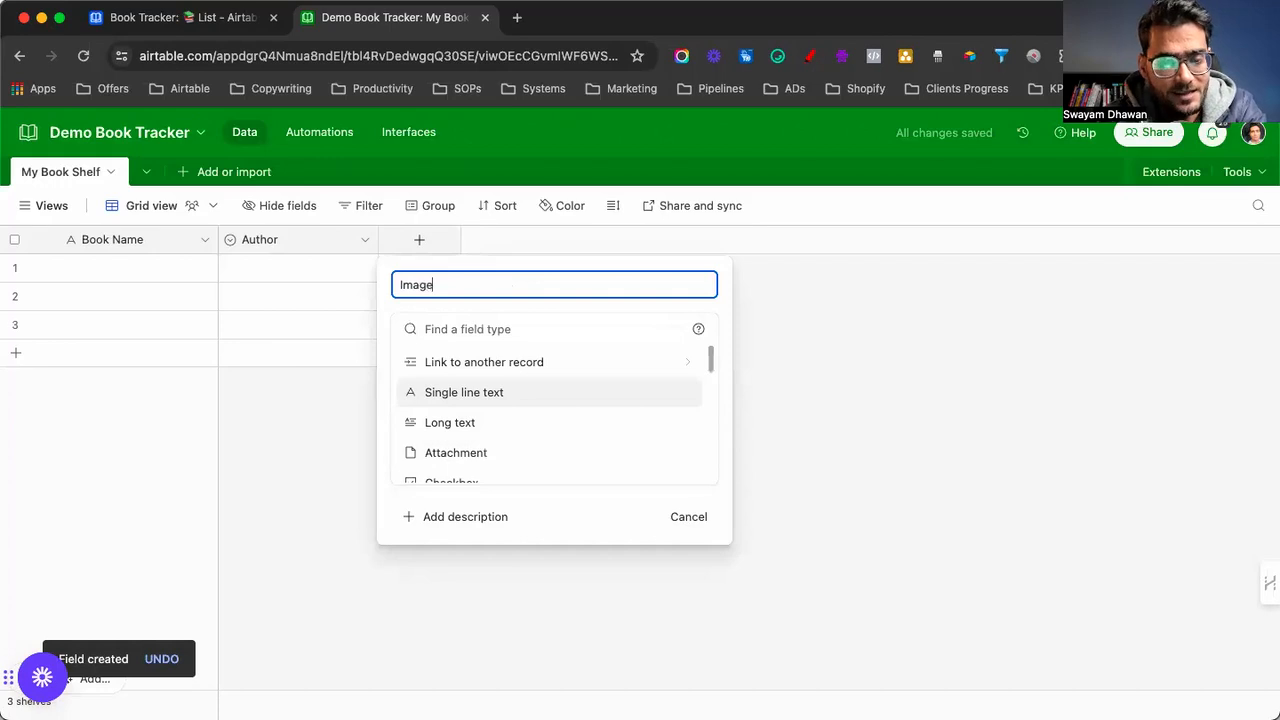
click(450, 455)
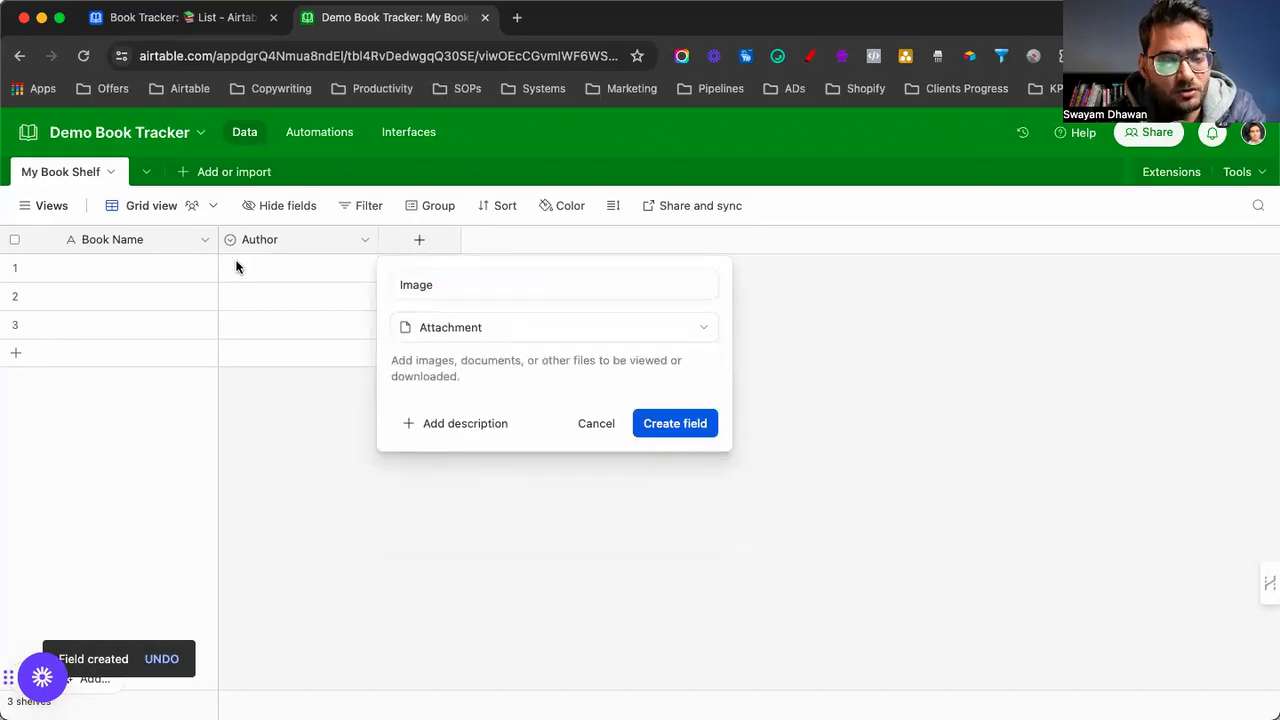
click(687, 430)
click(175, 28)
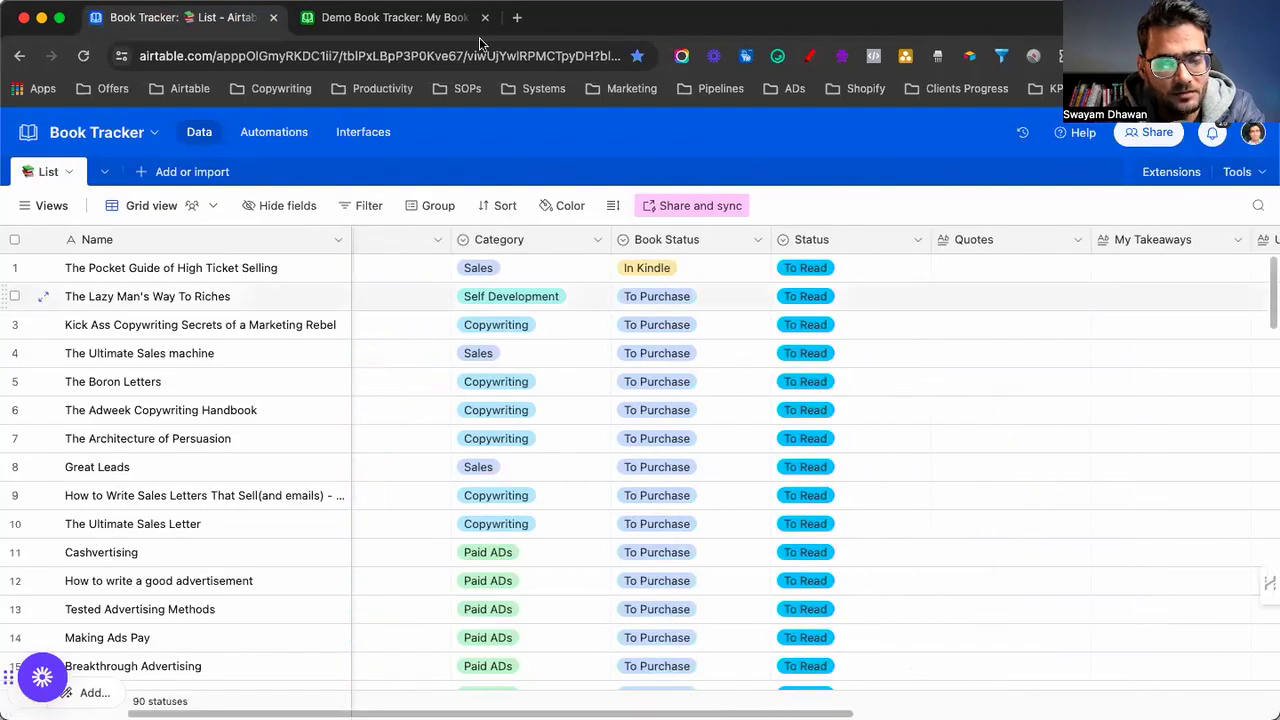
click(411, 18)
click(560, 250)
Make a Category single select with Sales, Copywriting, Psychology, Paid ADs and Relationships options
text(Category)
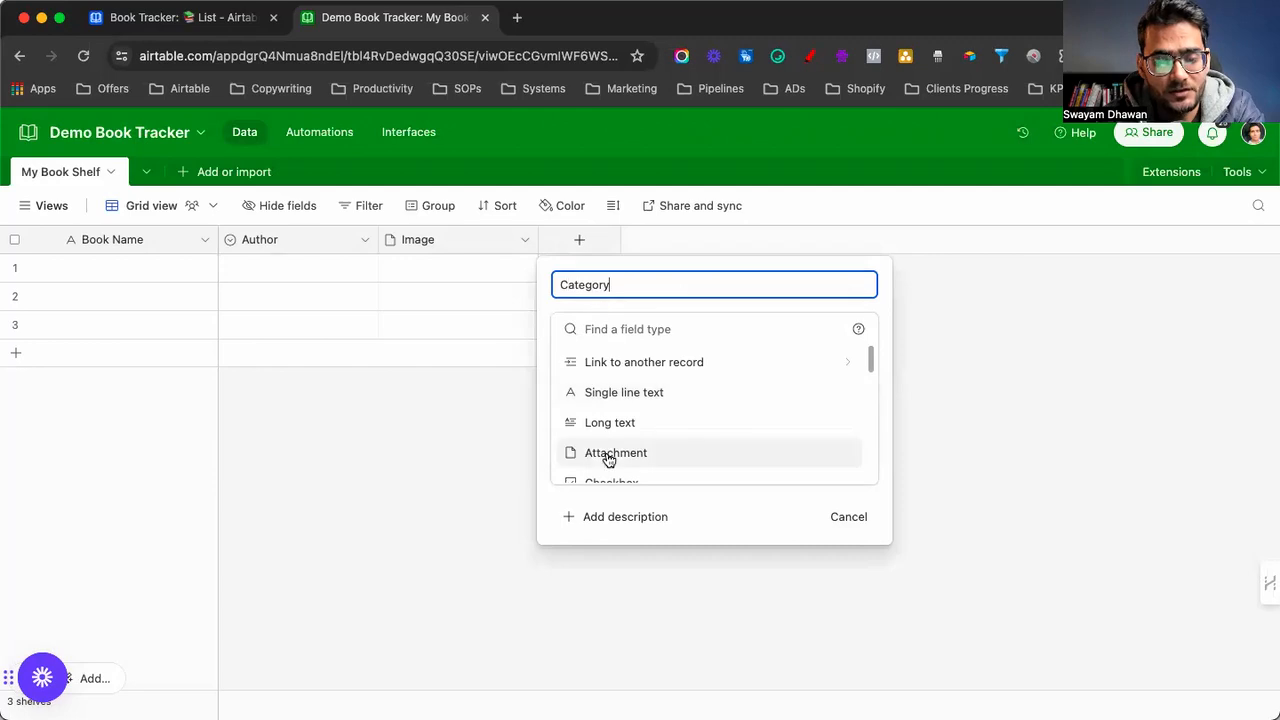
scroll(606, 457, down, 2)
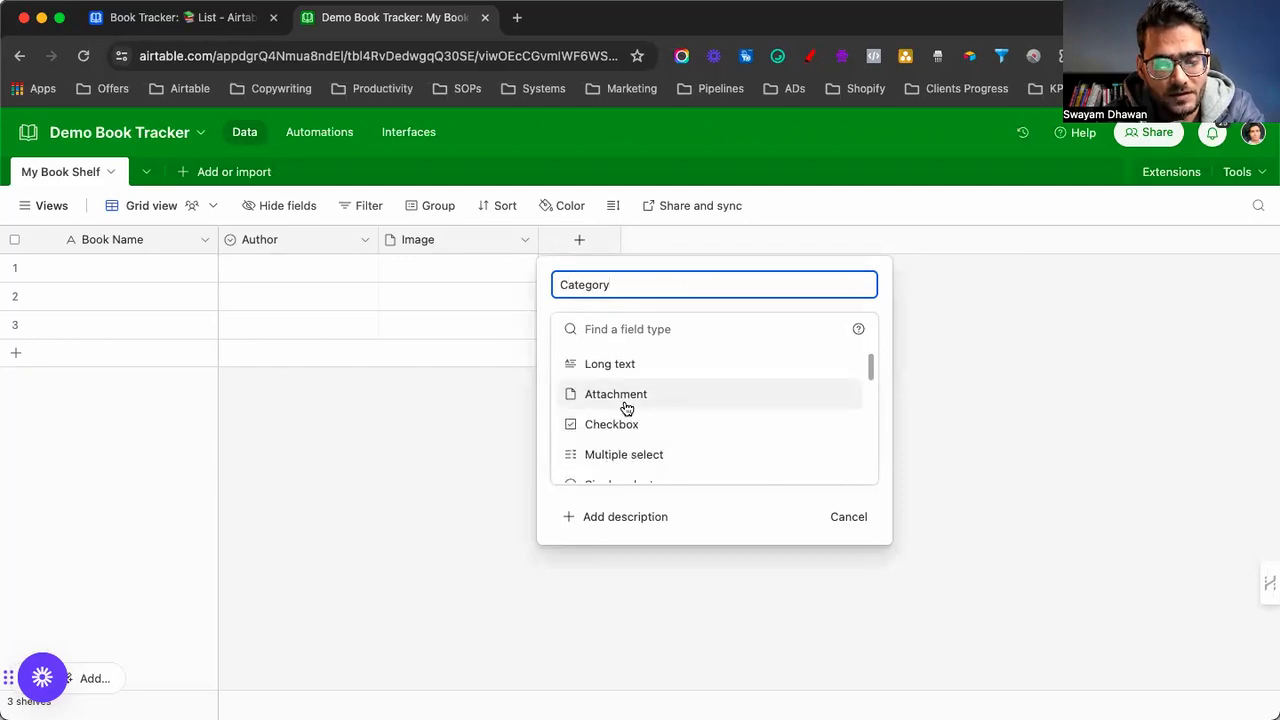
scroll(620, 457, down, 1)
click(606, 449)
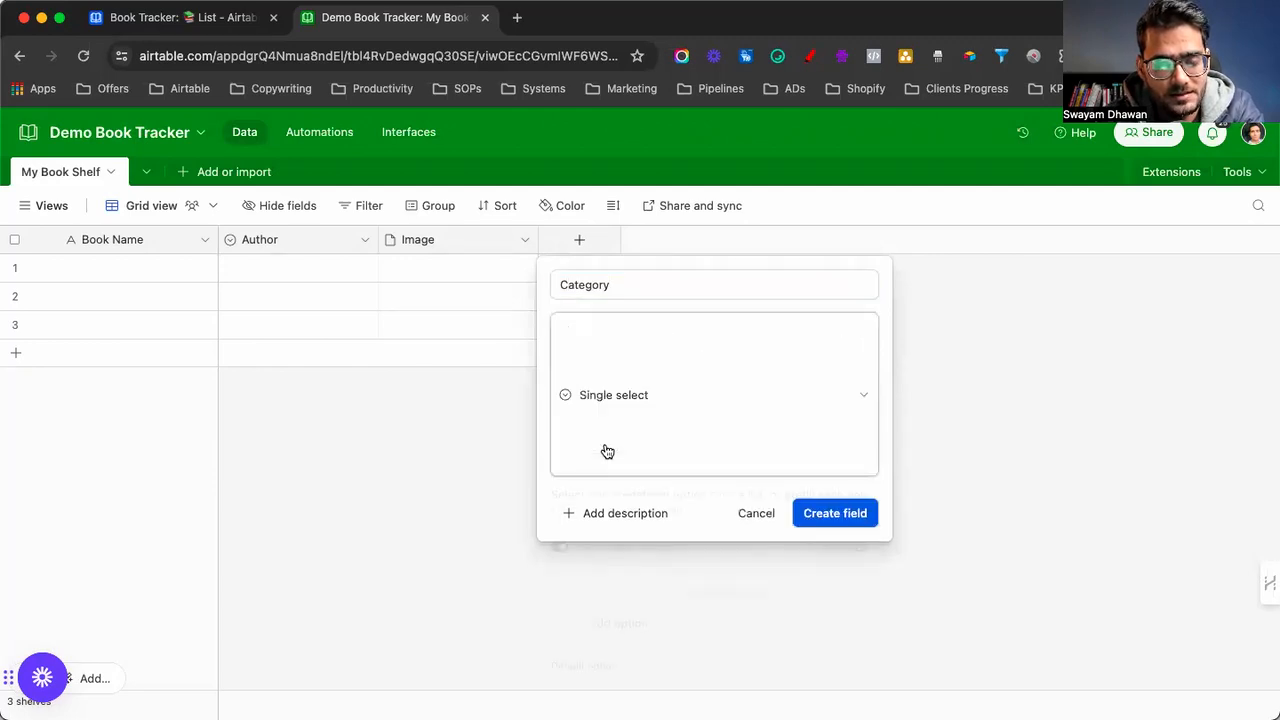
click(600, 489)
text(Sa)
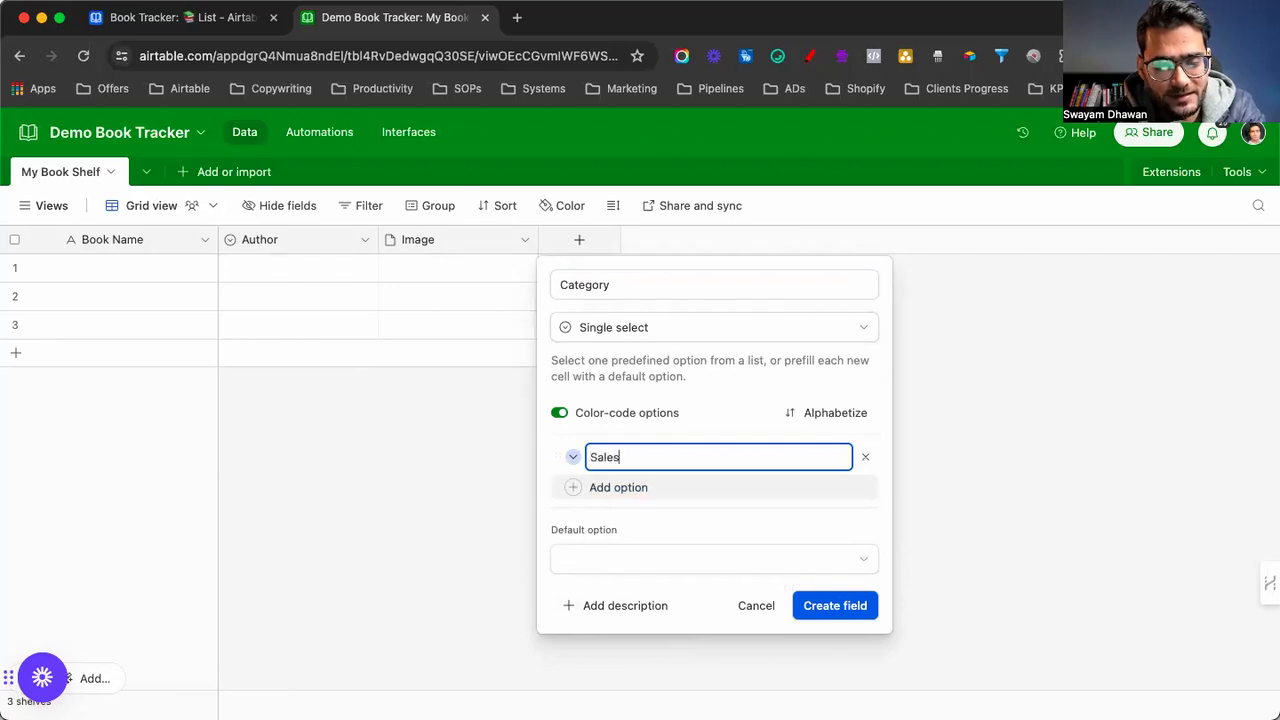
text(les)
key(Return)
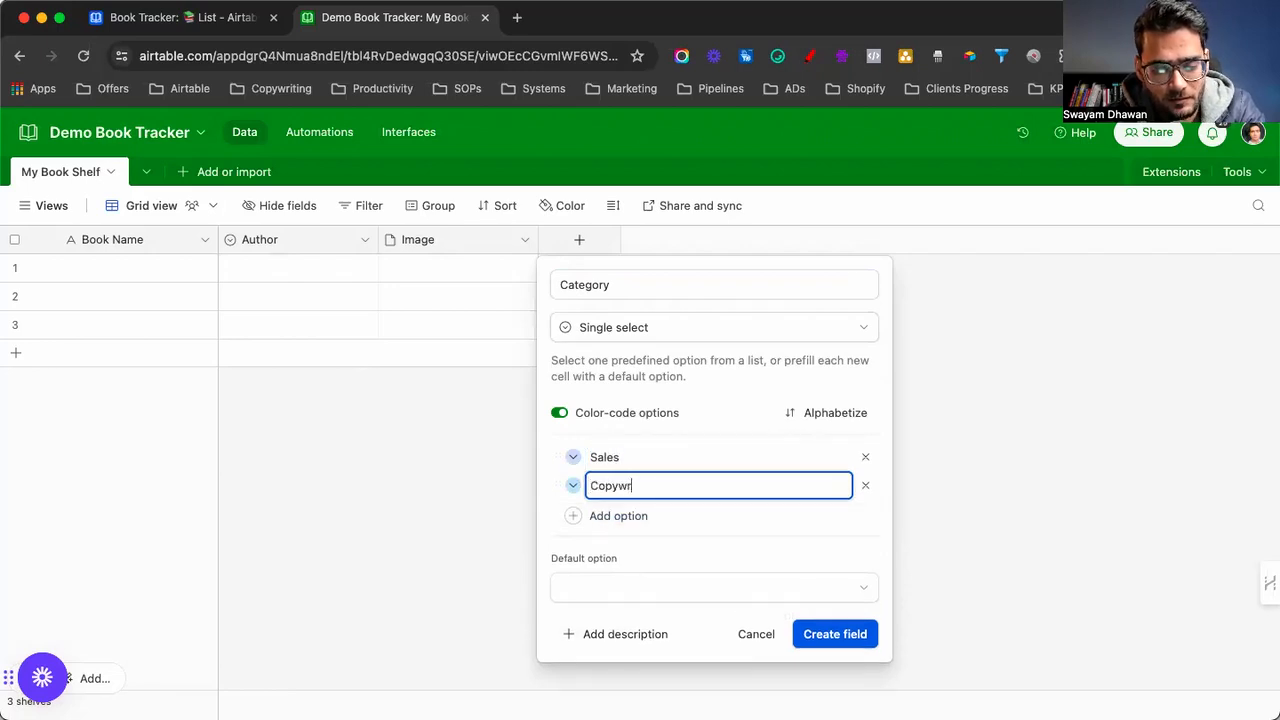
key(Return)
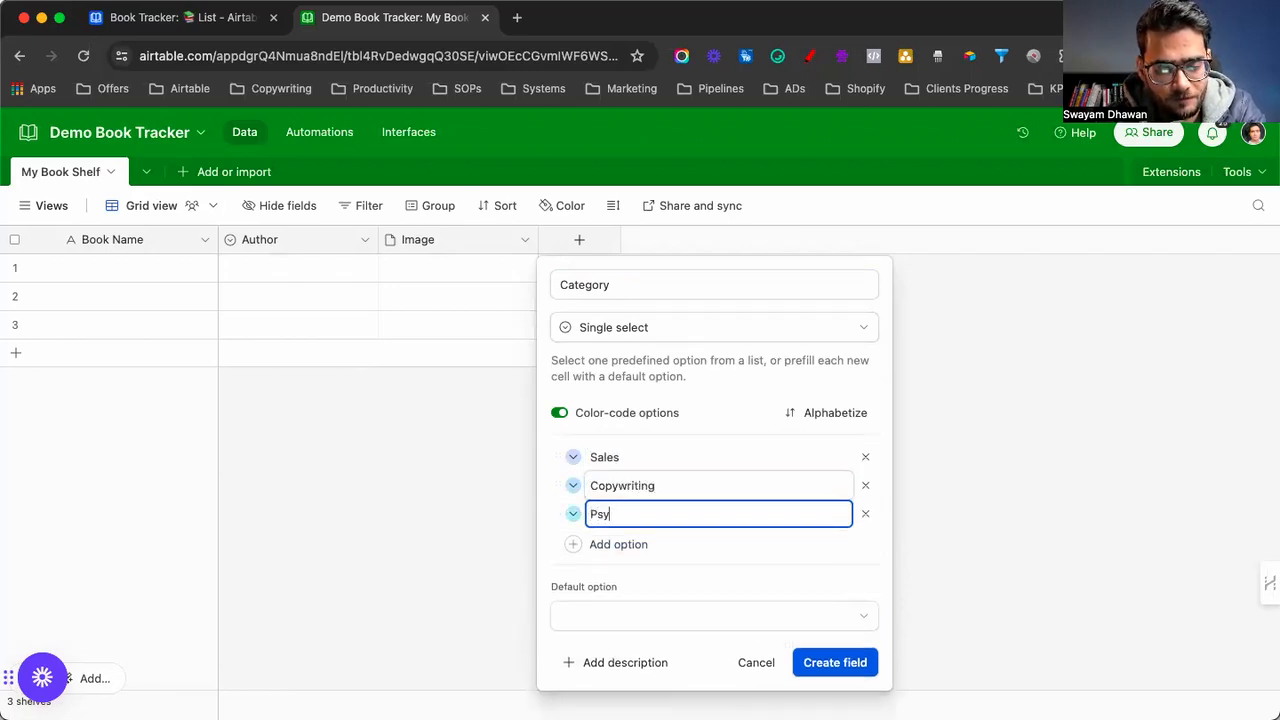
key(Return)
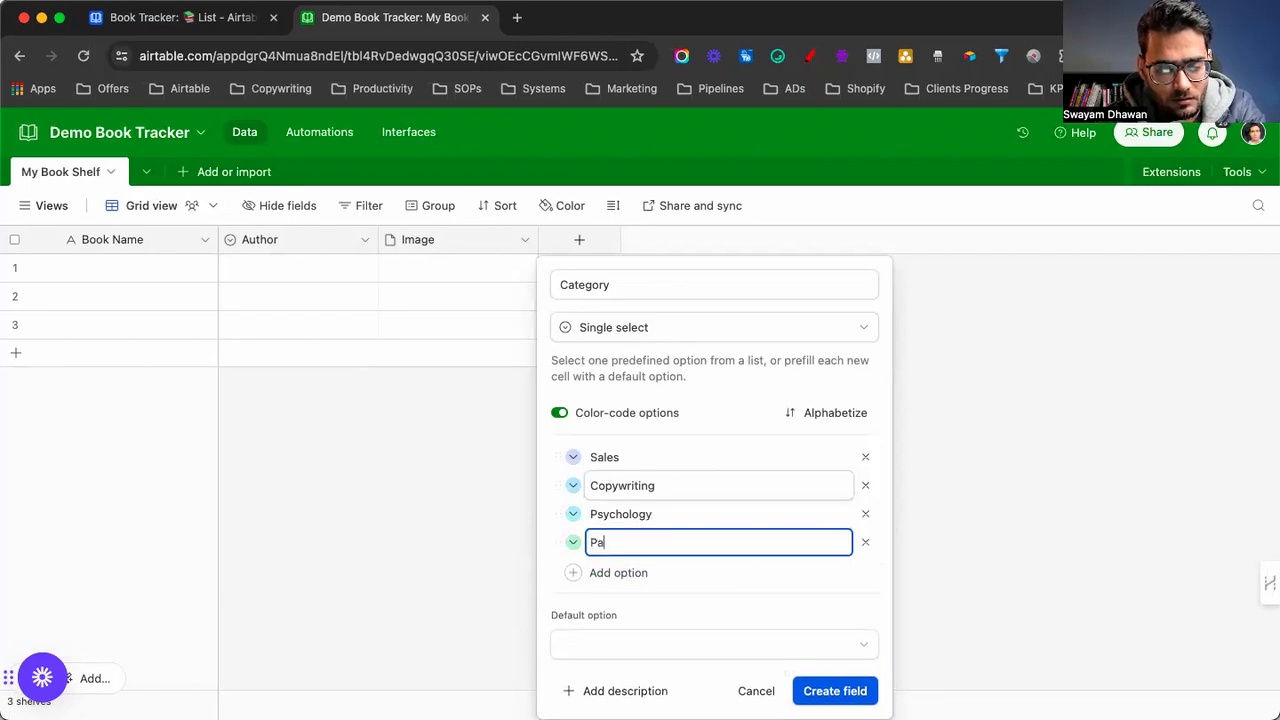
text(Paid ADs)
key(Return)
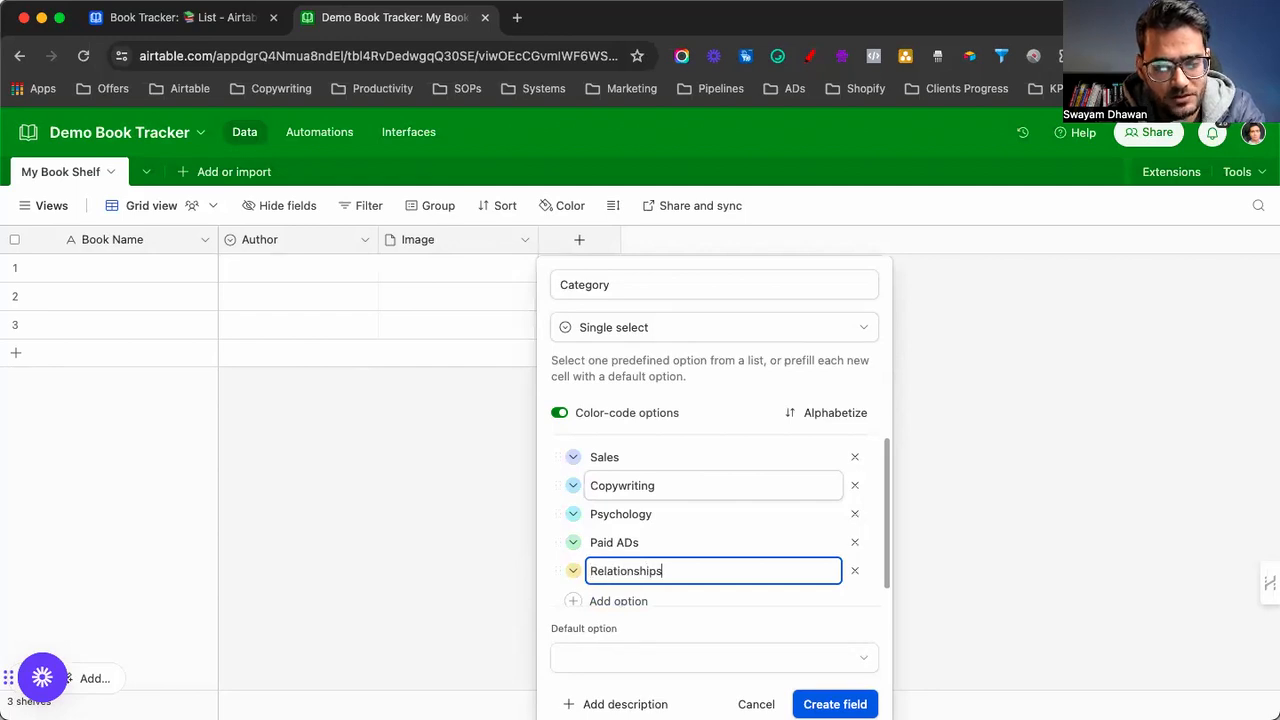
key(Return)
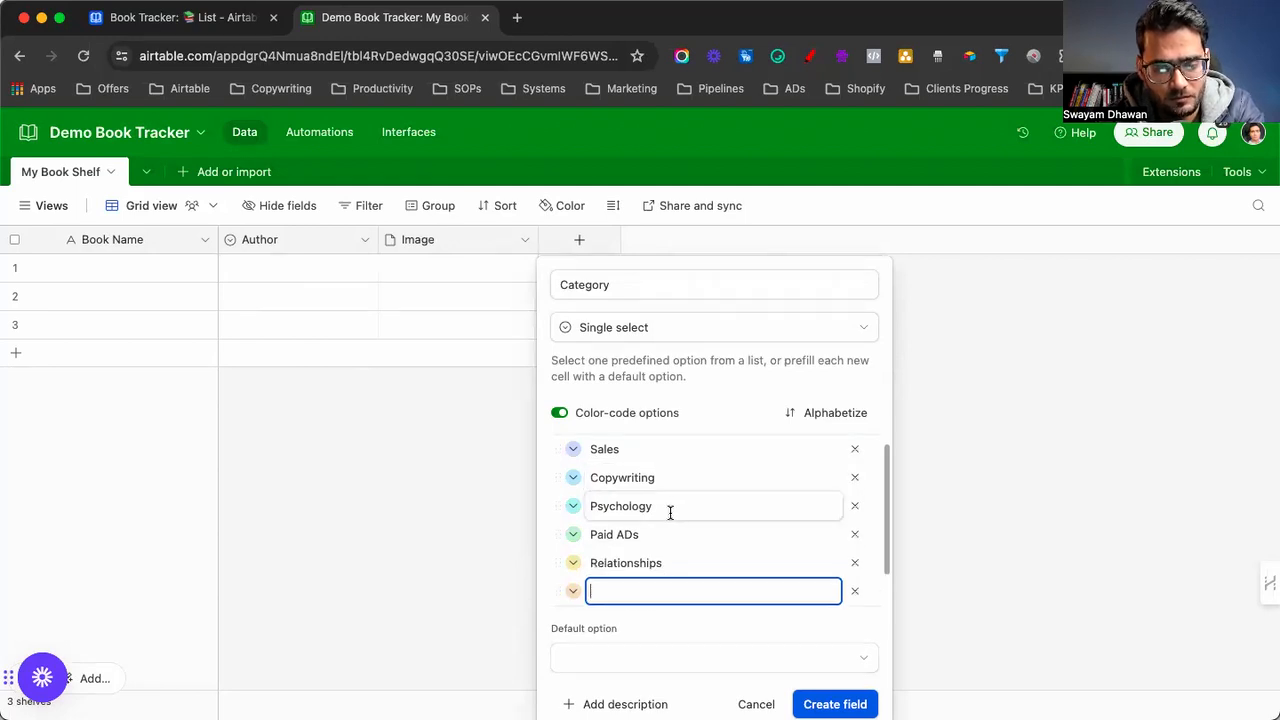
Look up the original Book Tracker's categories and add a Self Development option
scroll(669, 511, down, 1)
click(180, 17)
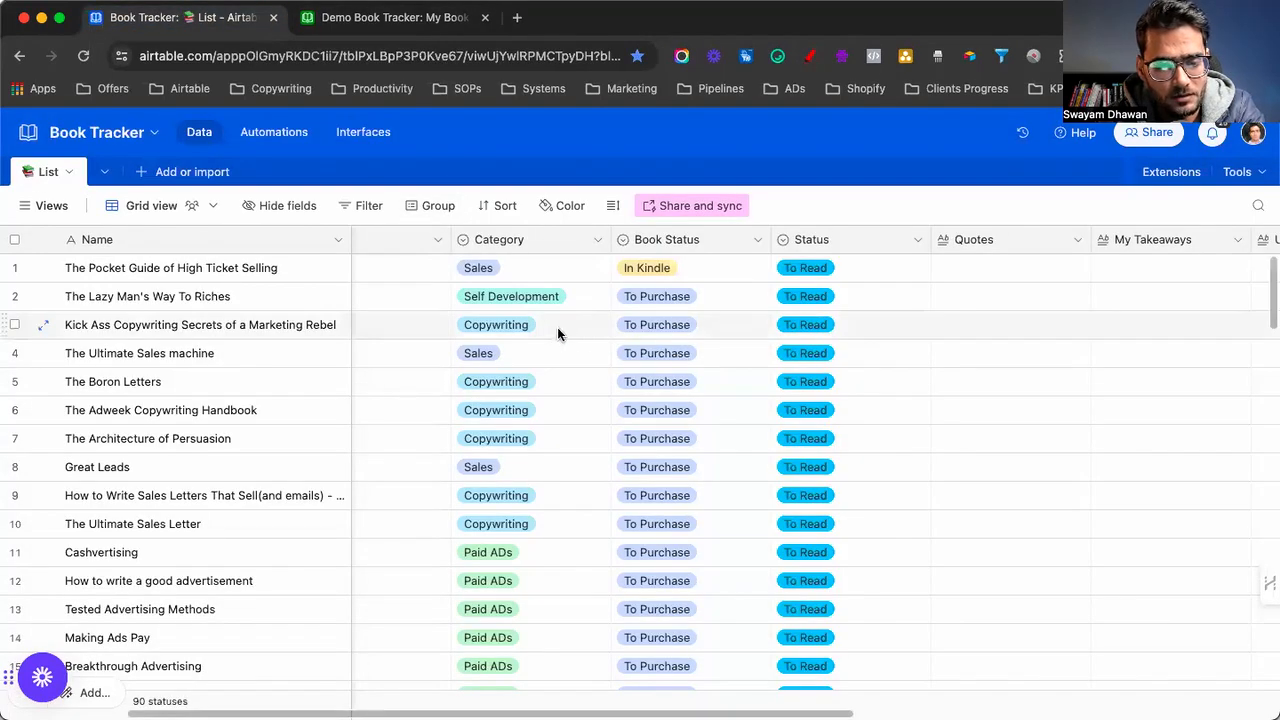
click(395, 17)
text(Self Developmen)
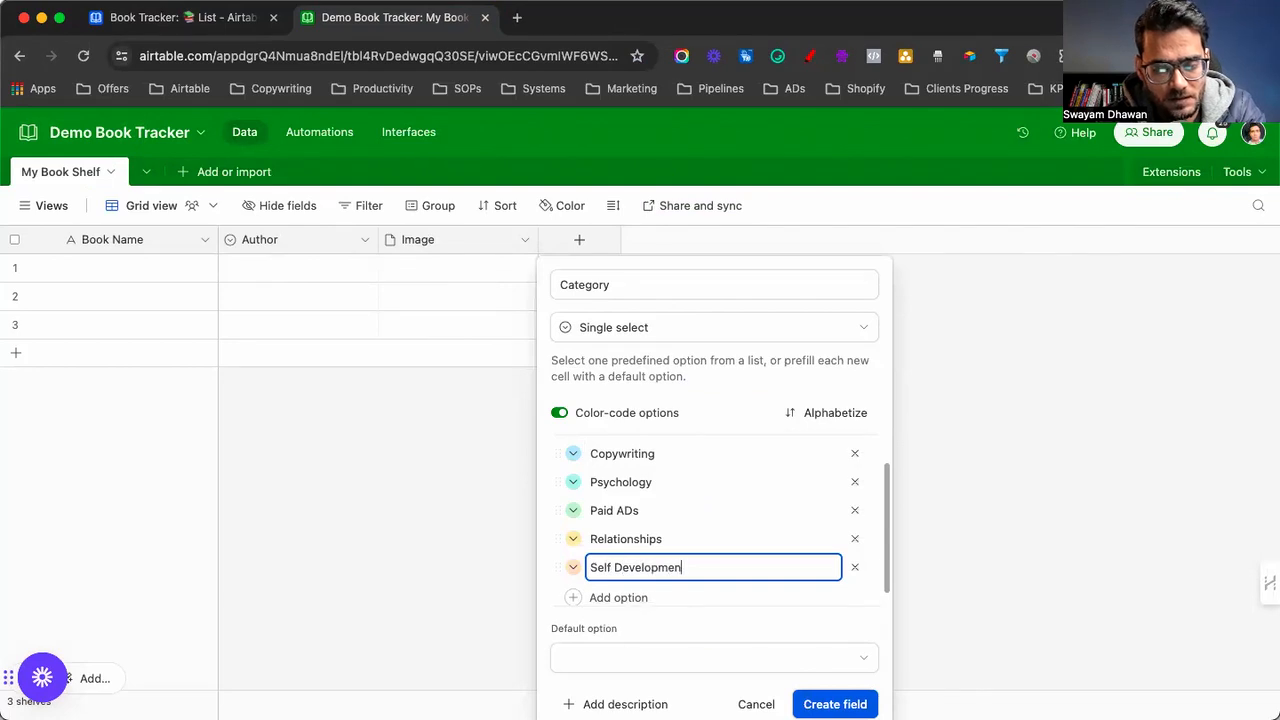
text(t)
key(Return)
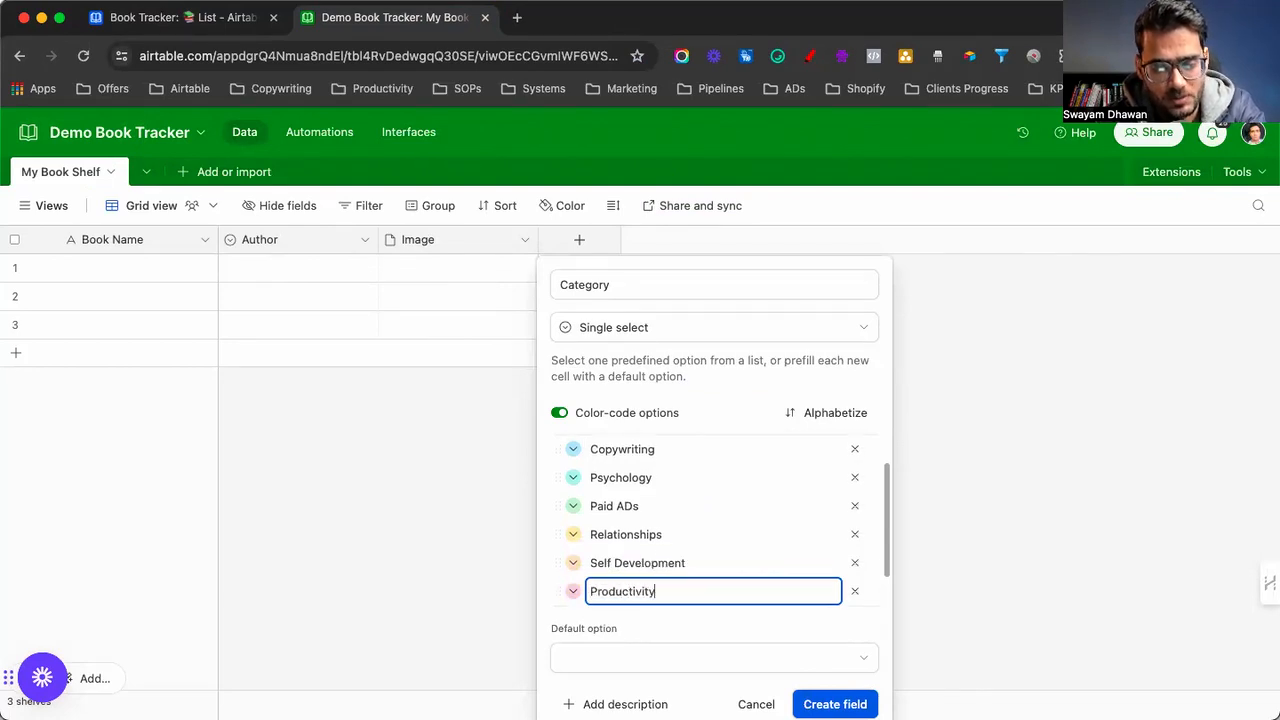
scroll(630, 510, up, 2)
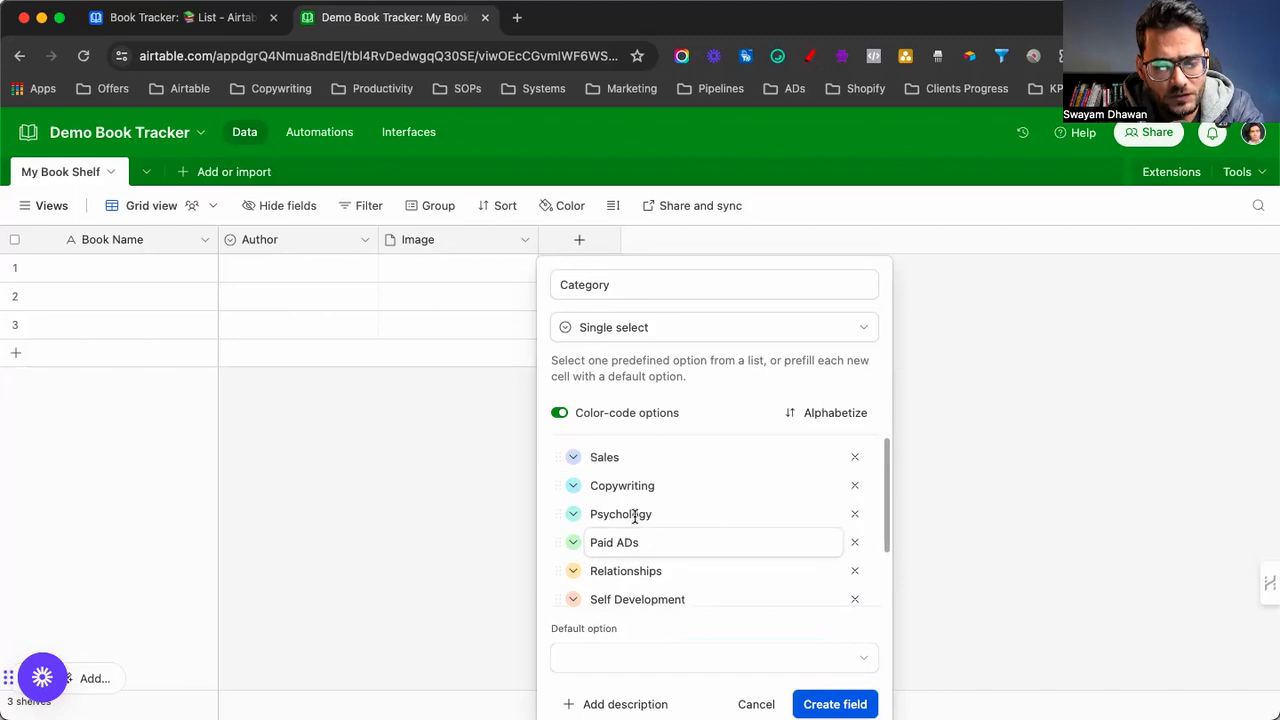
Colour Sales green, Copywriting yellow, Psychology dark blue and Paid ADs dark grey
click(573, 459)
click(738, 546)
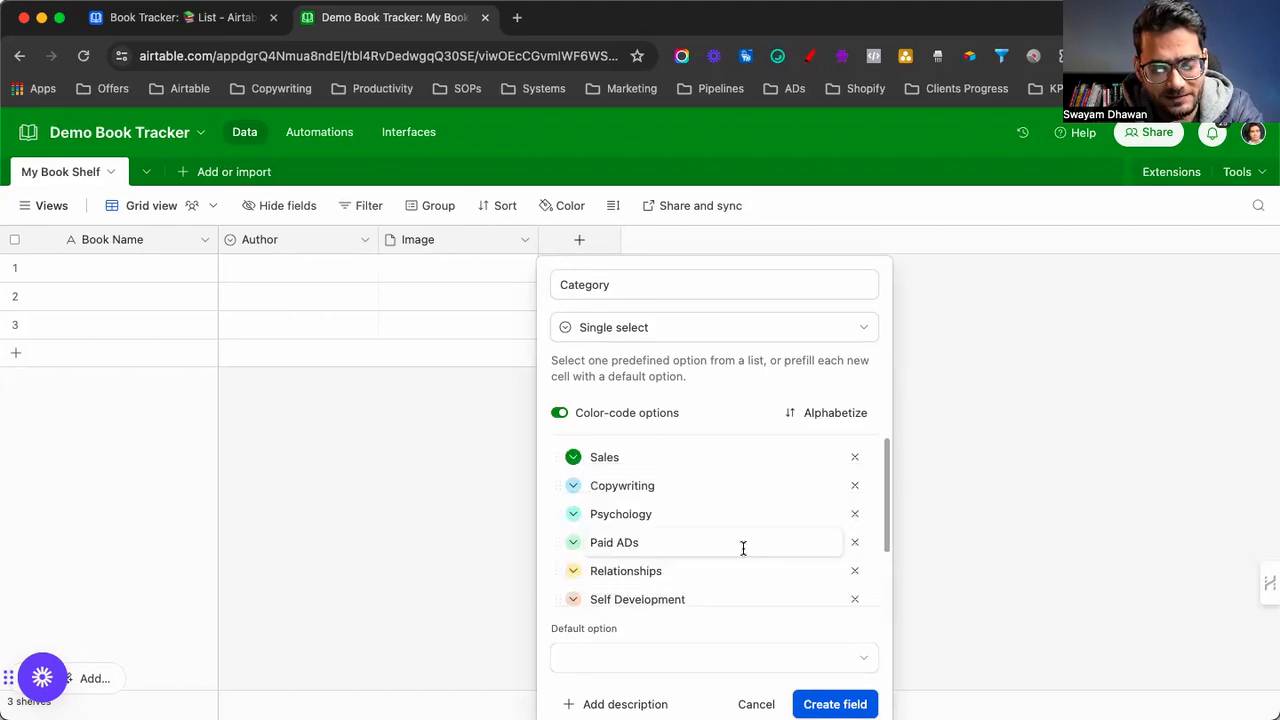
click(573, 486)
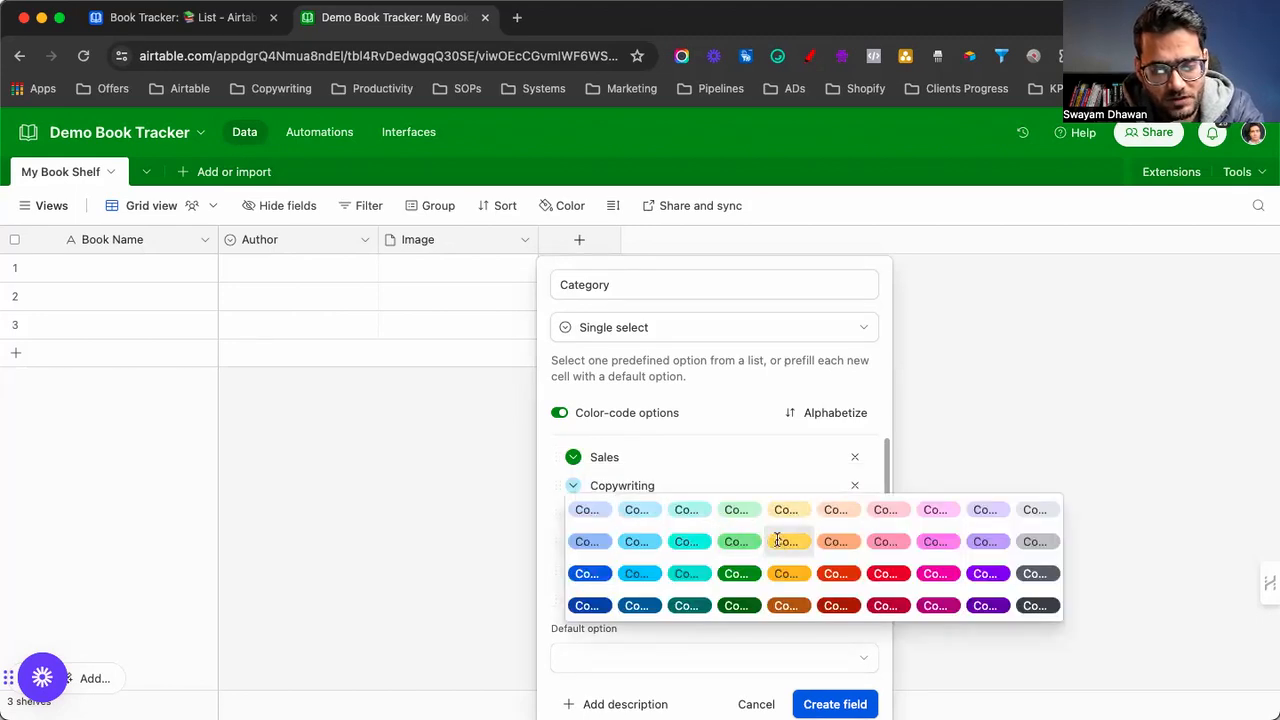
click(777, 540)
click(575, 514)
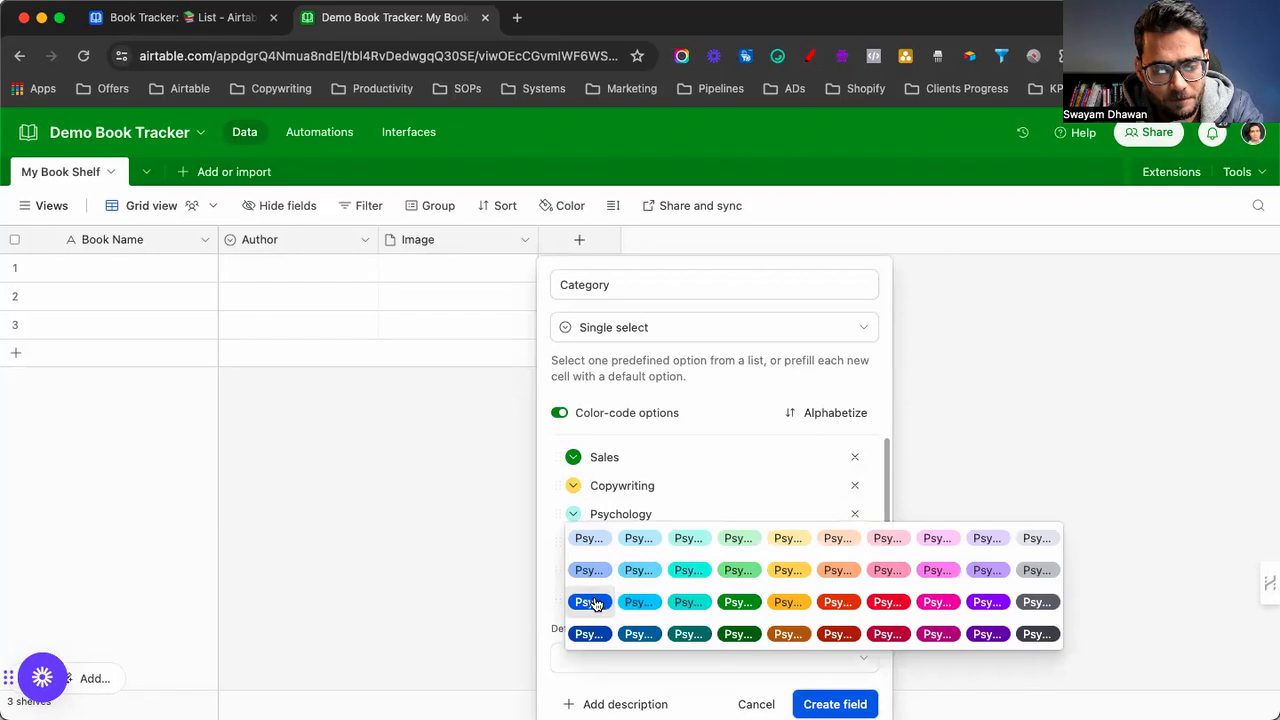
click(590, 606)
click(574, 543)
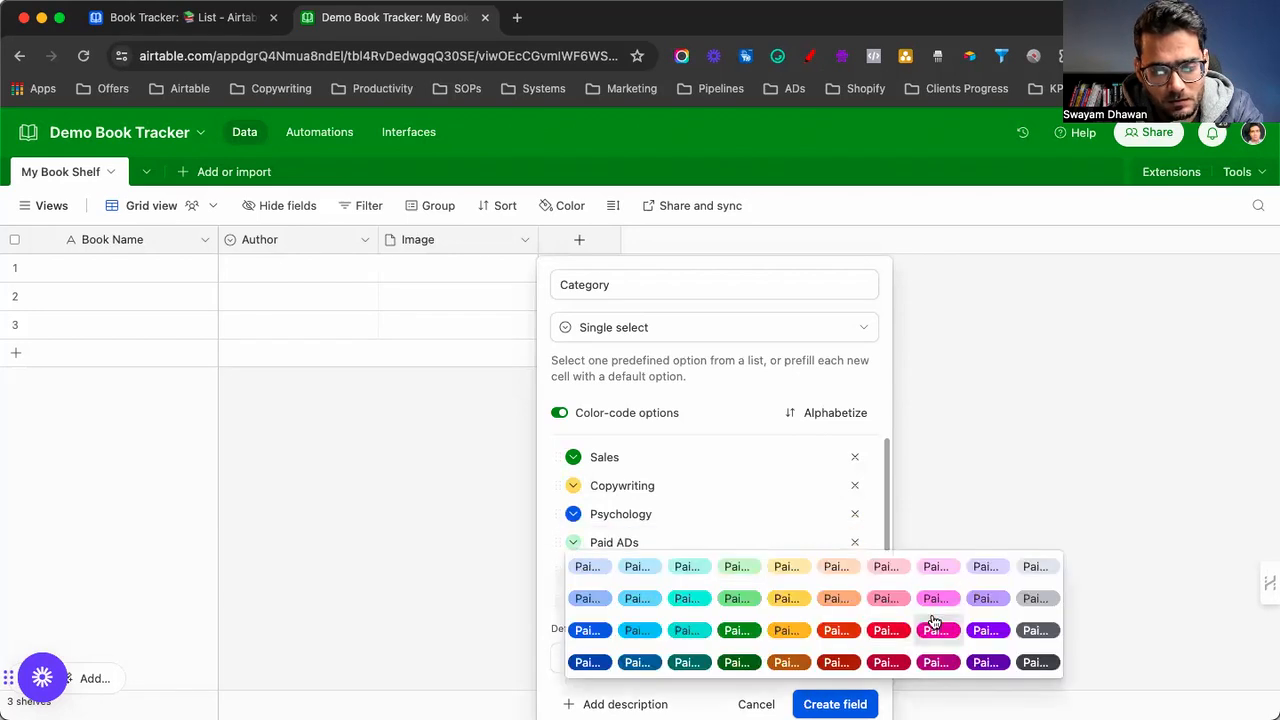
click(1033, 632)
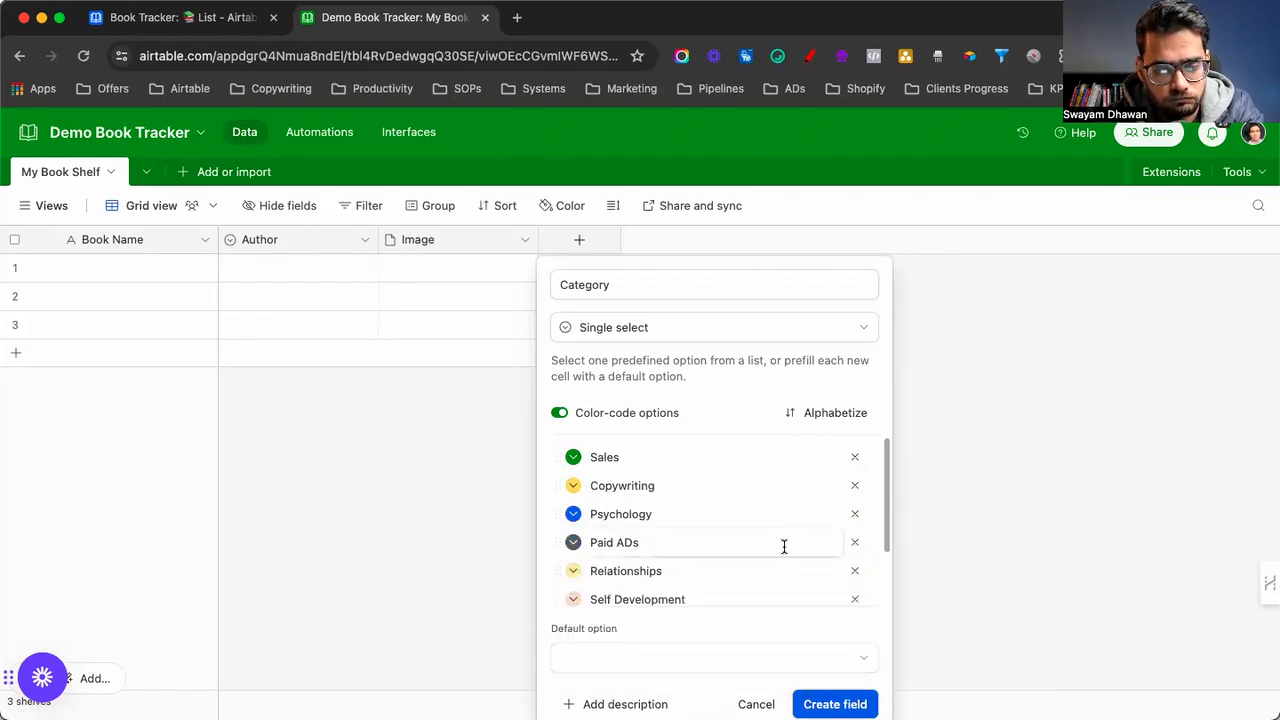
Colour Relationships magenta, Self Development dark teal and Productivity cyan, then create the field
scroll(783, 545, down, 2)
click(573, 499)
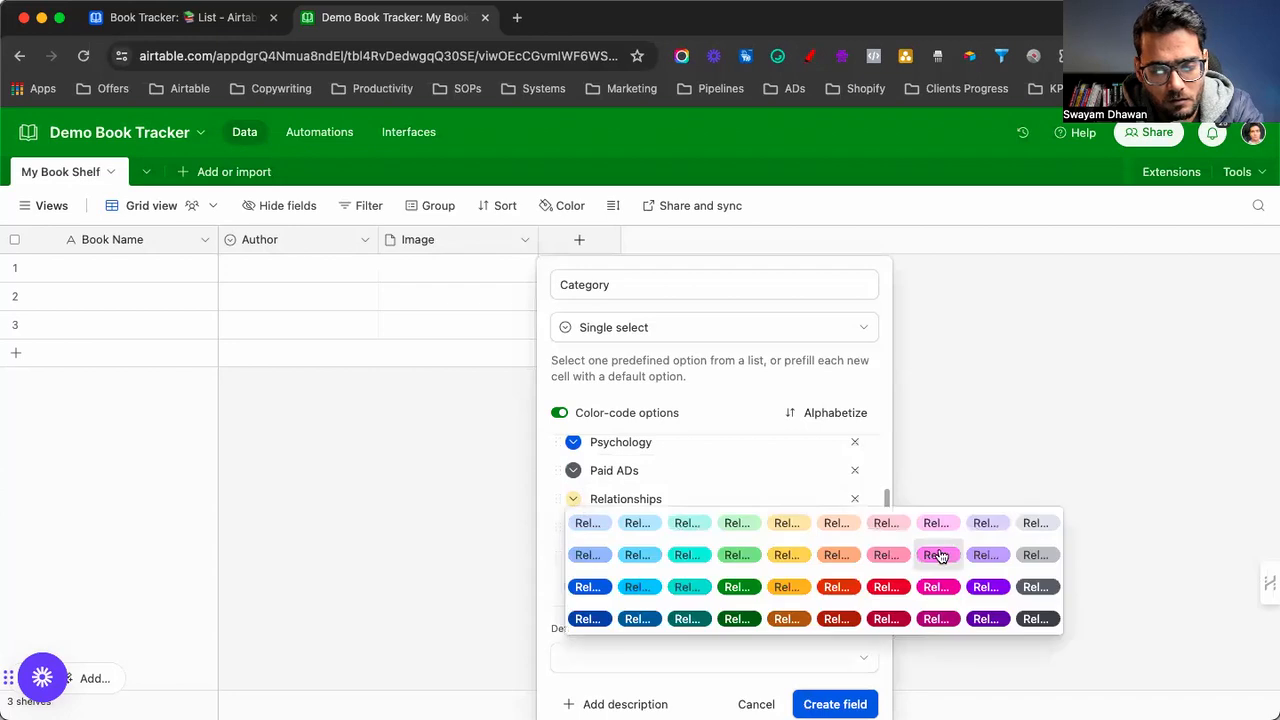
click(881, 556)
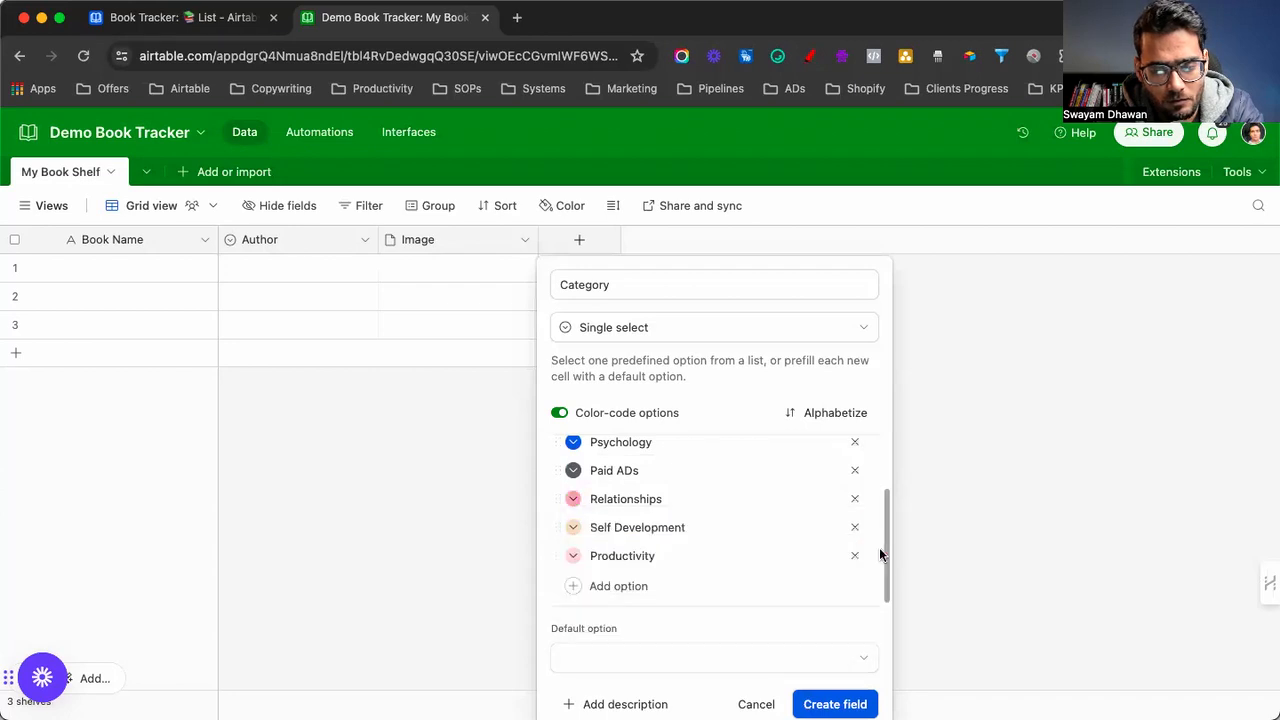
click(575, 499)
click(941, 556)
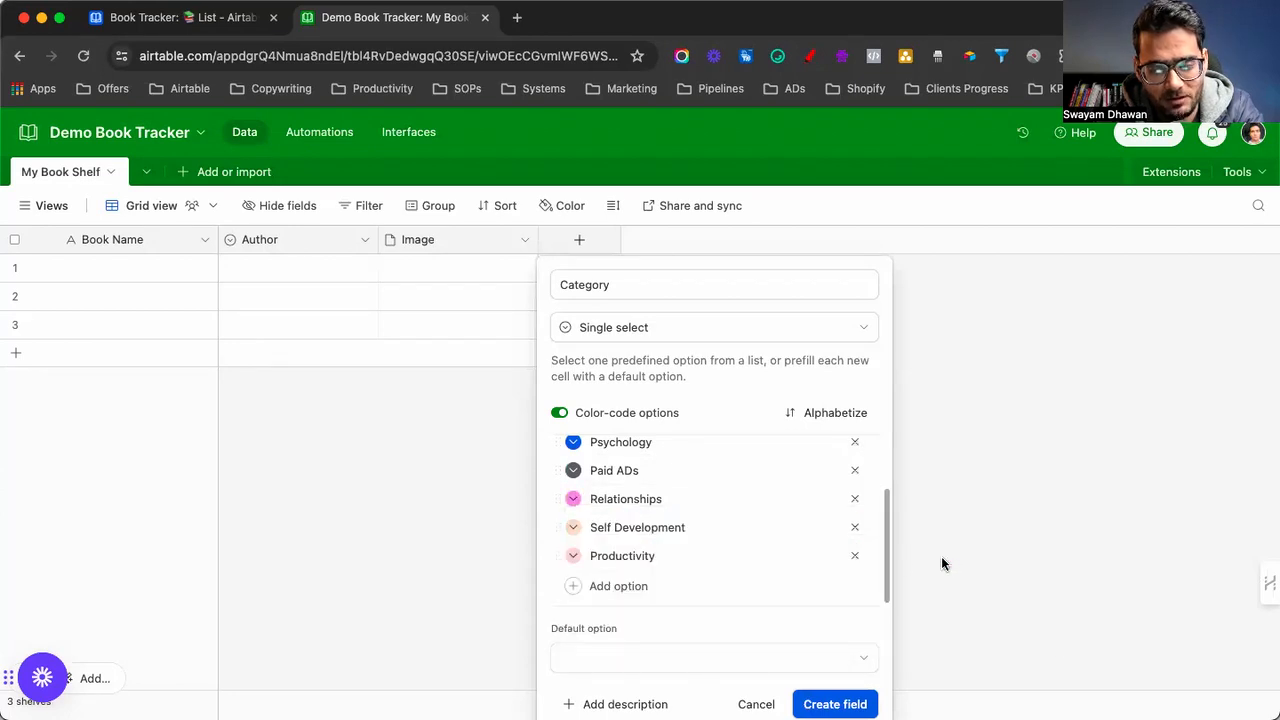
click(573, 527)
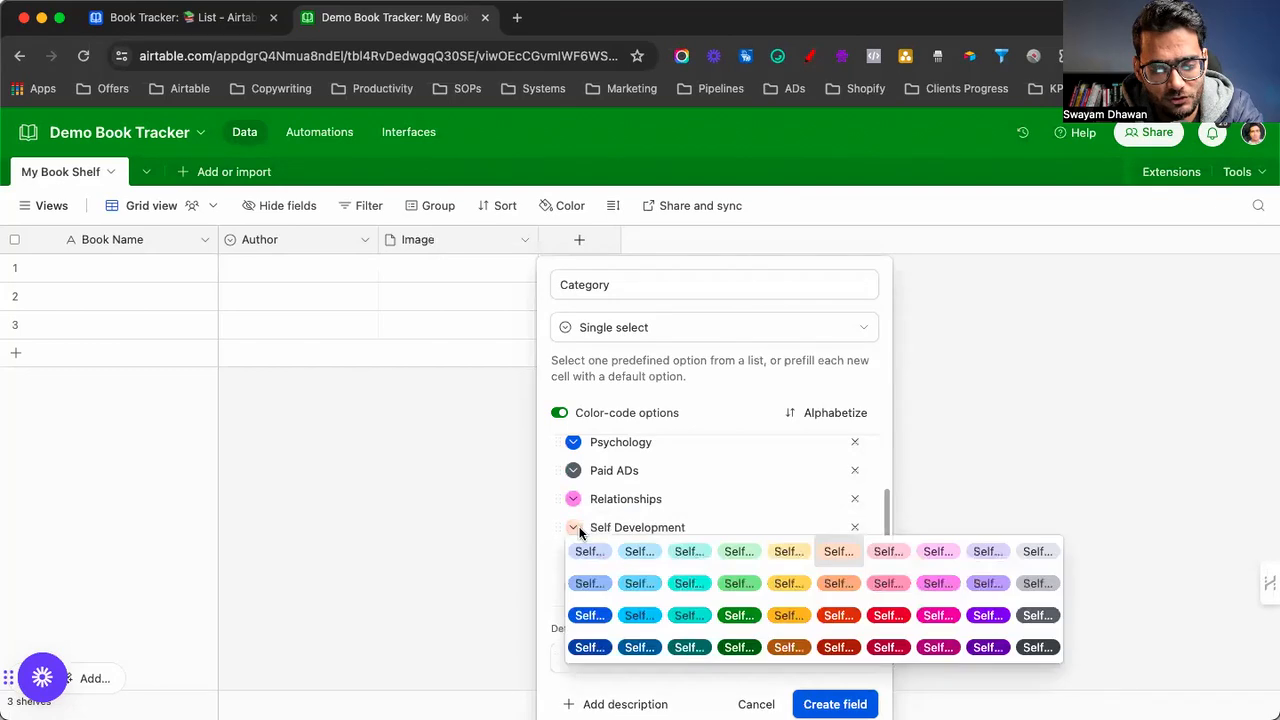
click(689, 647)
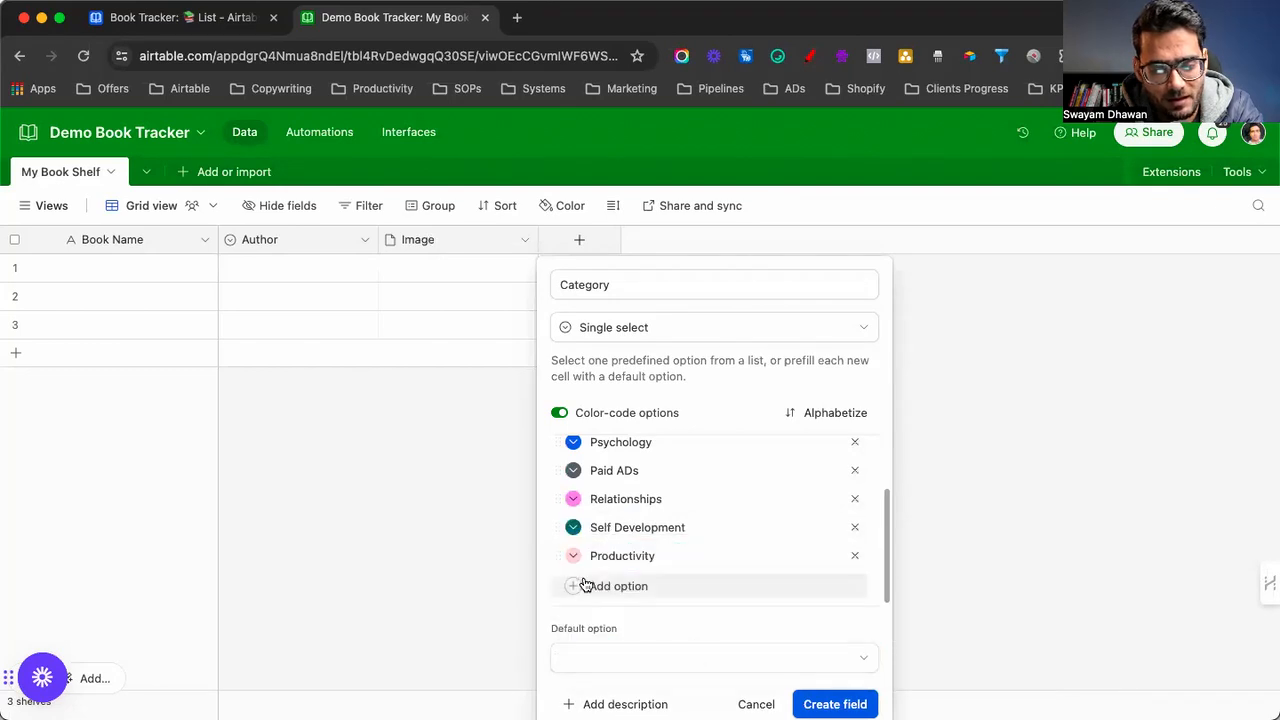
click(573, 558)
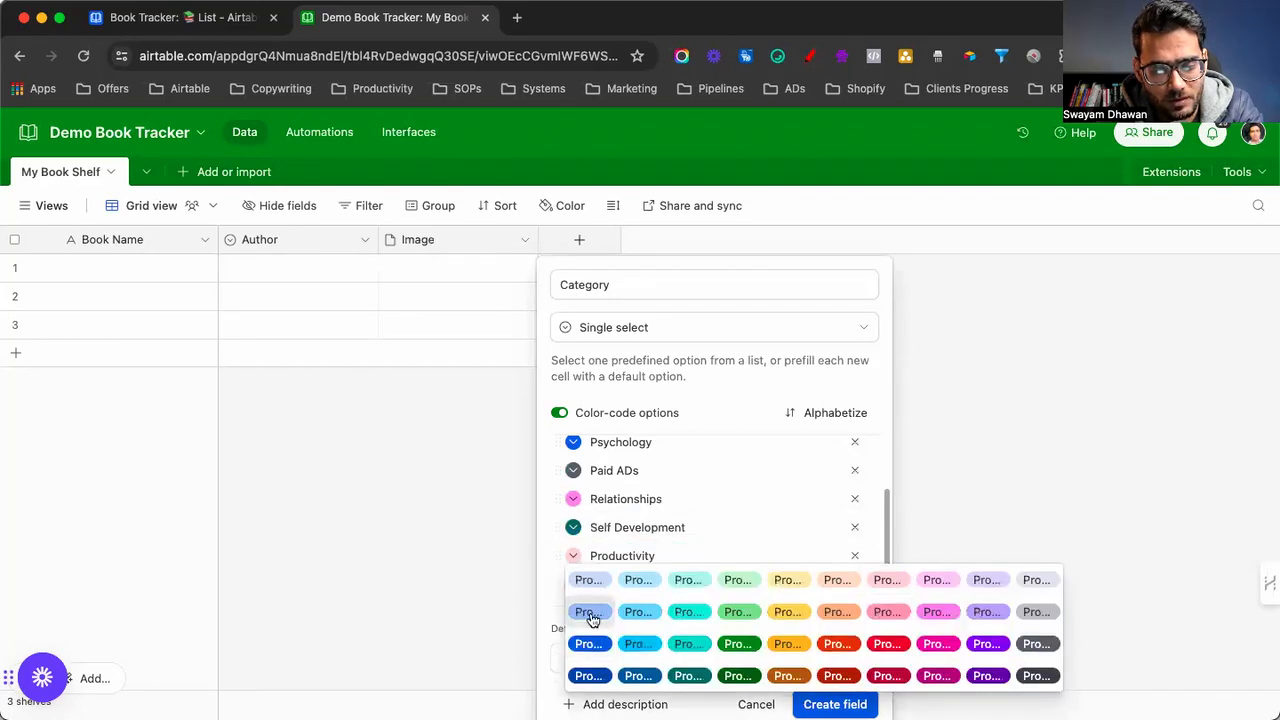
click(640, 646)
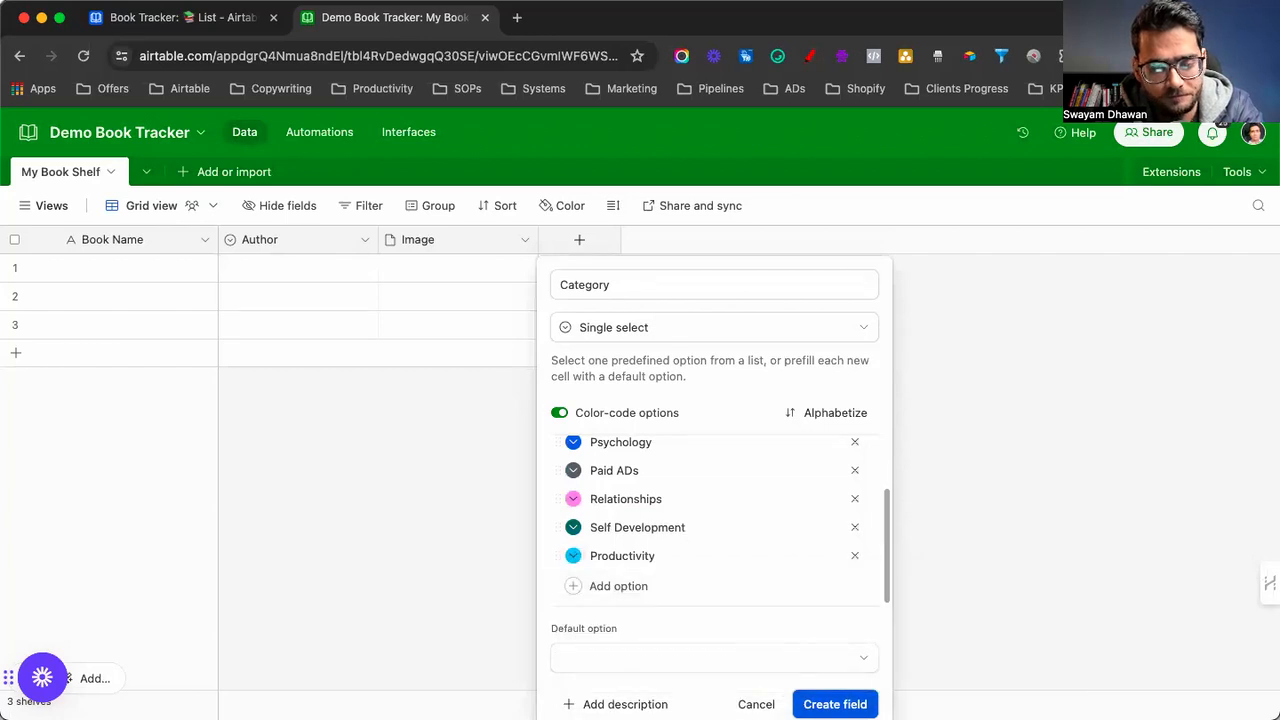
key(Return)
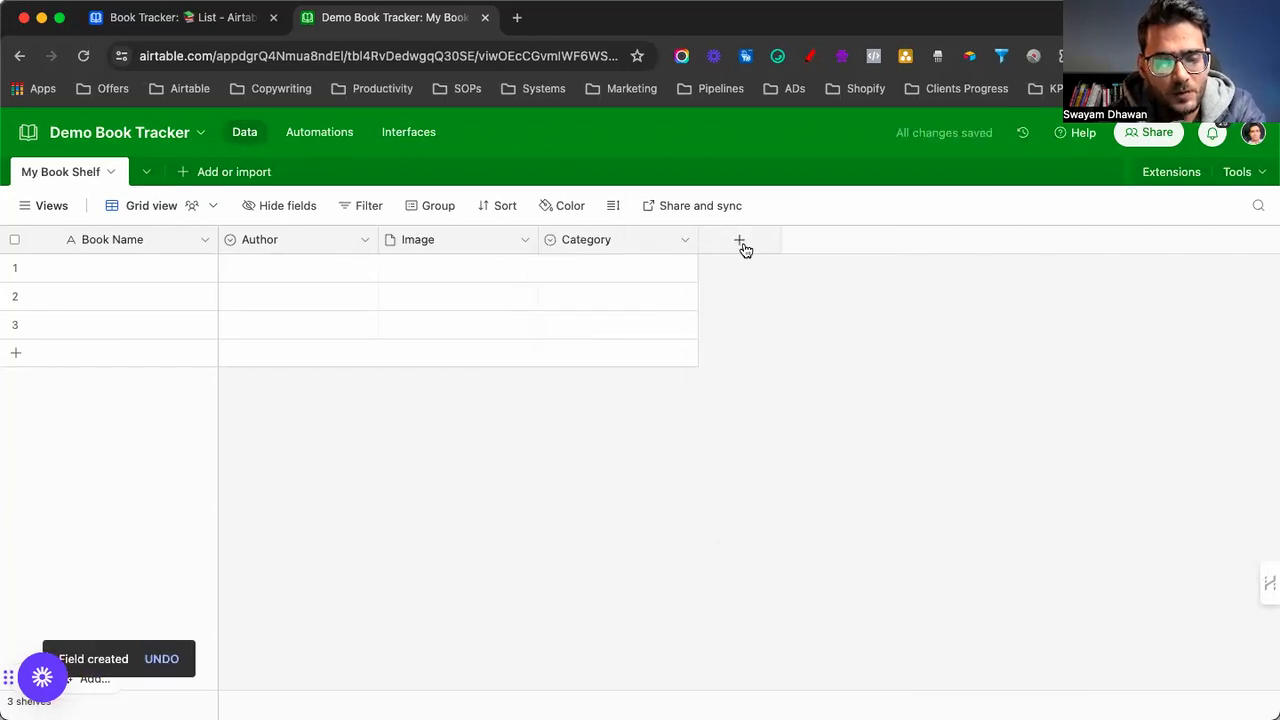
Start a single-select field named 'Book Availability Status', after checking the original base
click(740, 243)
click(185, 18)
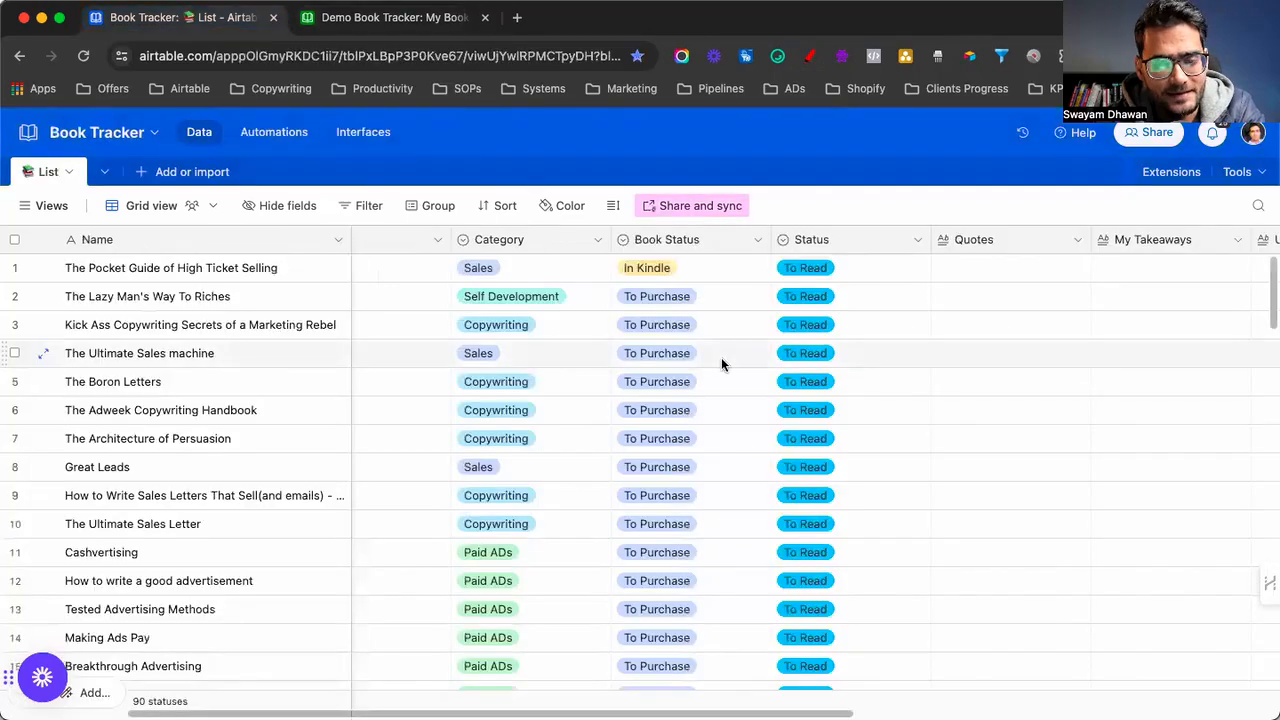
scroll(721, 357, right, 5)
key(ctrl+Tab)
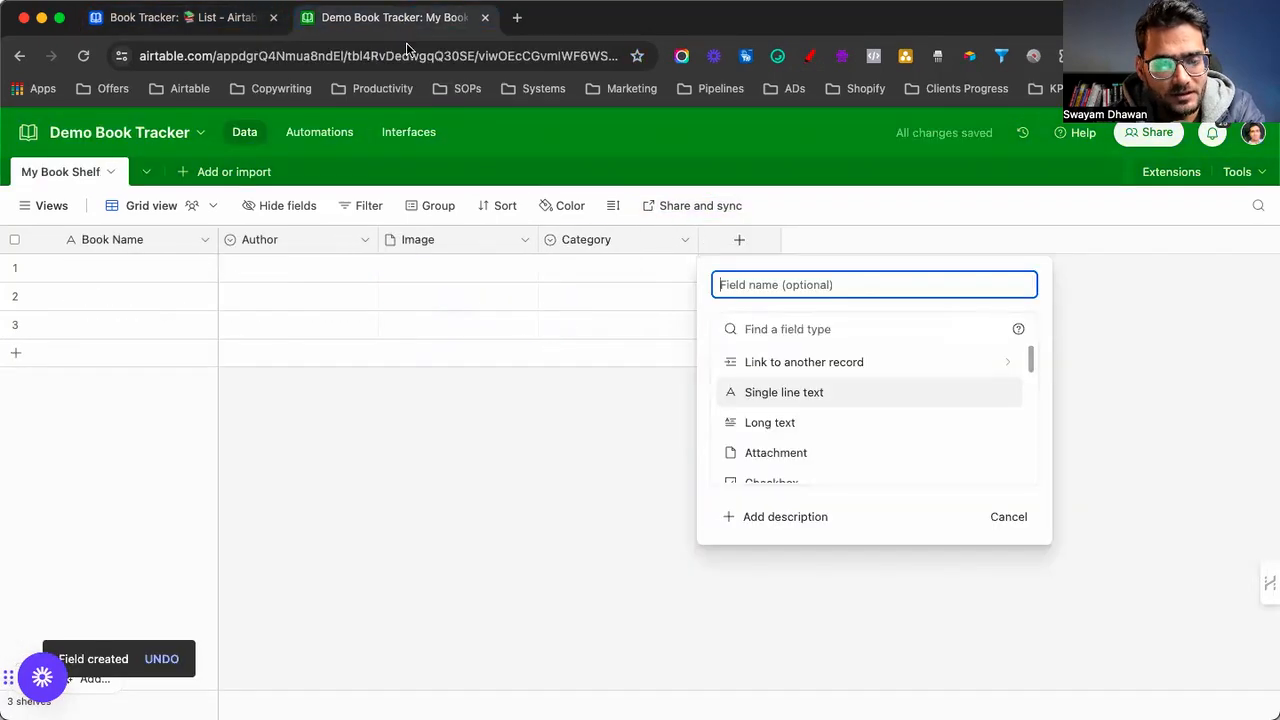
text(Book )
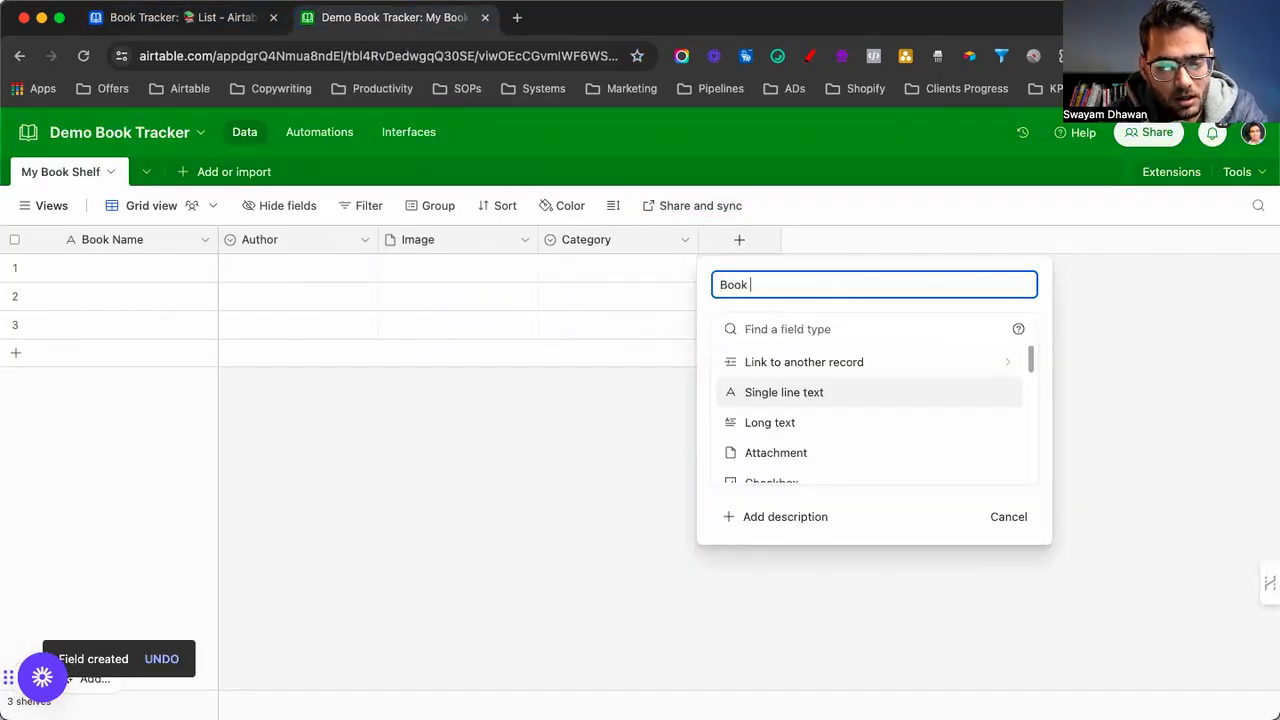
text(Availability Status)
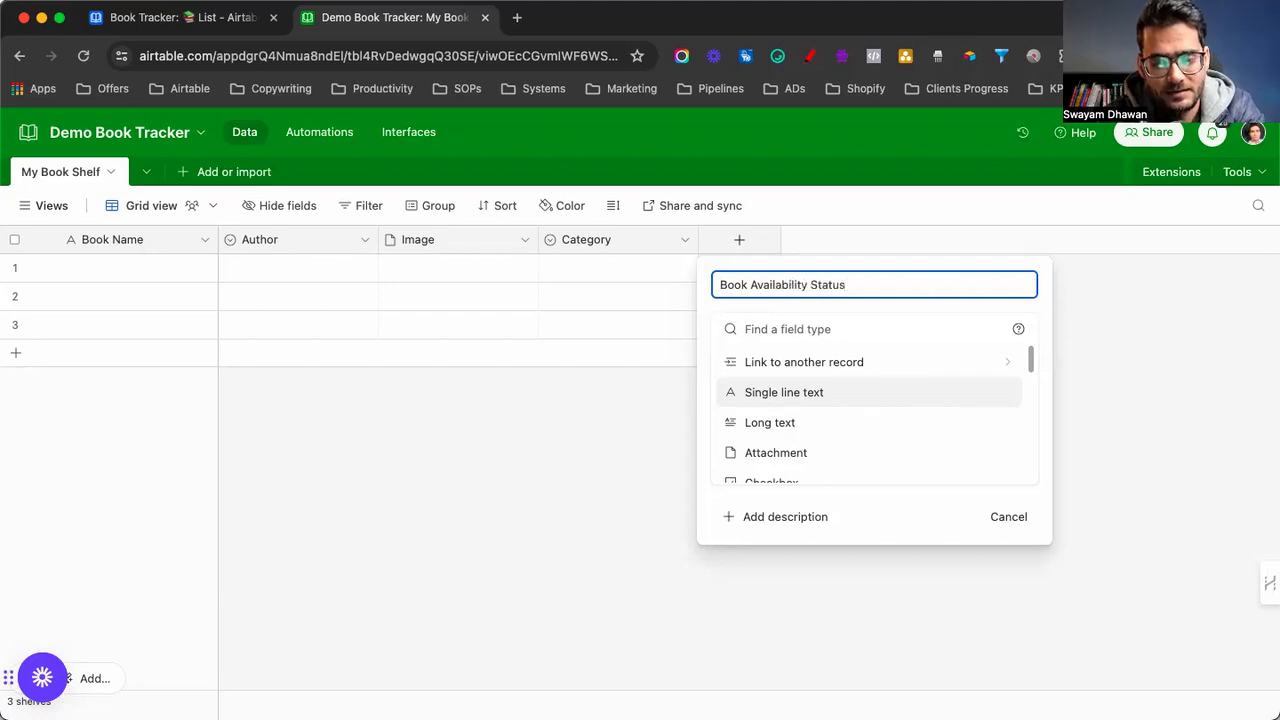
scroll(760, 410, down, 2)
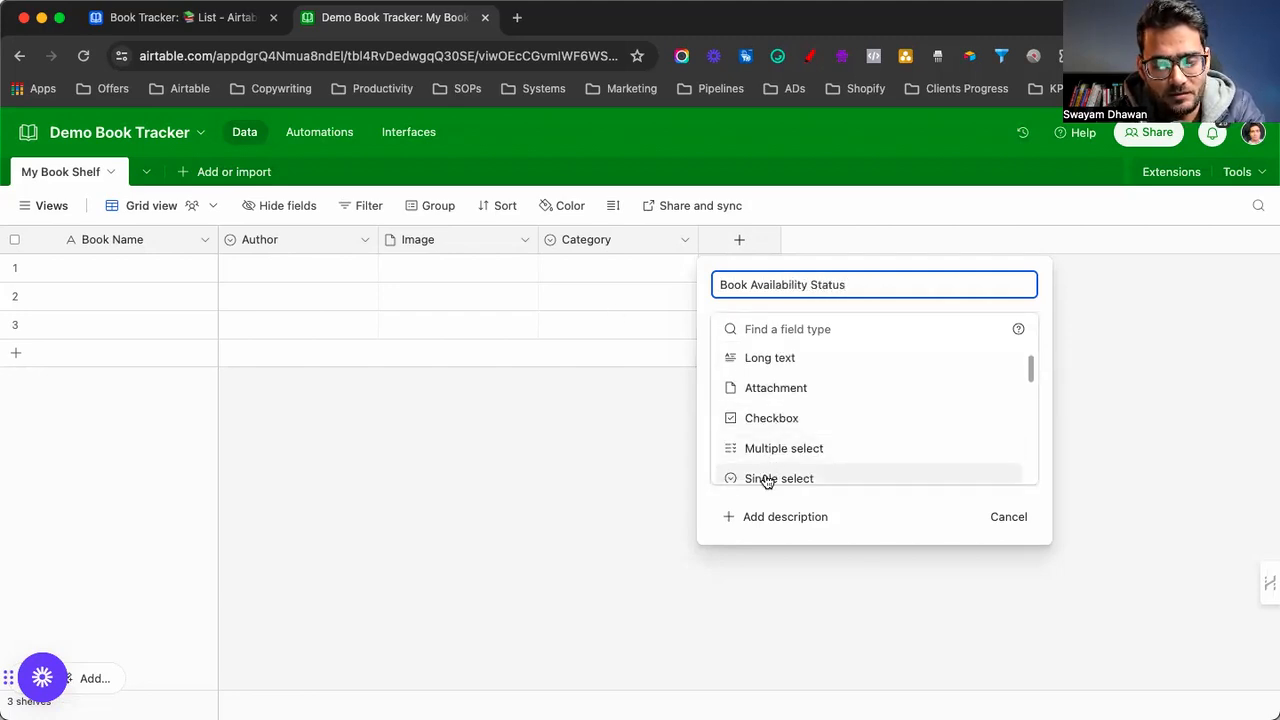
click(767, 481)
Add options To Purchase, IN KIndle + Gumroad, IN eBook and Physically Availble, and create the field
click(778, 494)
text(To Purchase)
key(Return)
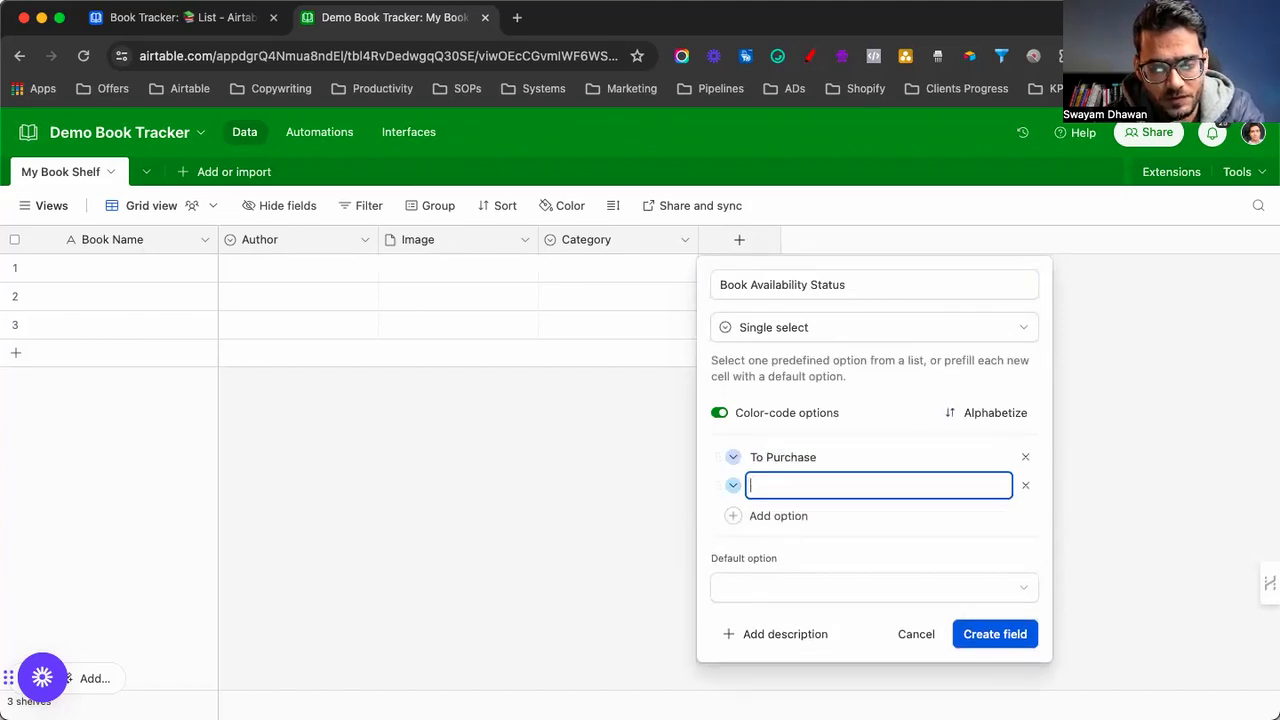
text(IN KIndle )
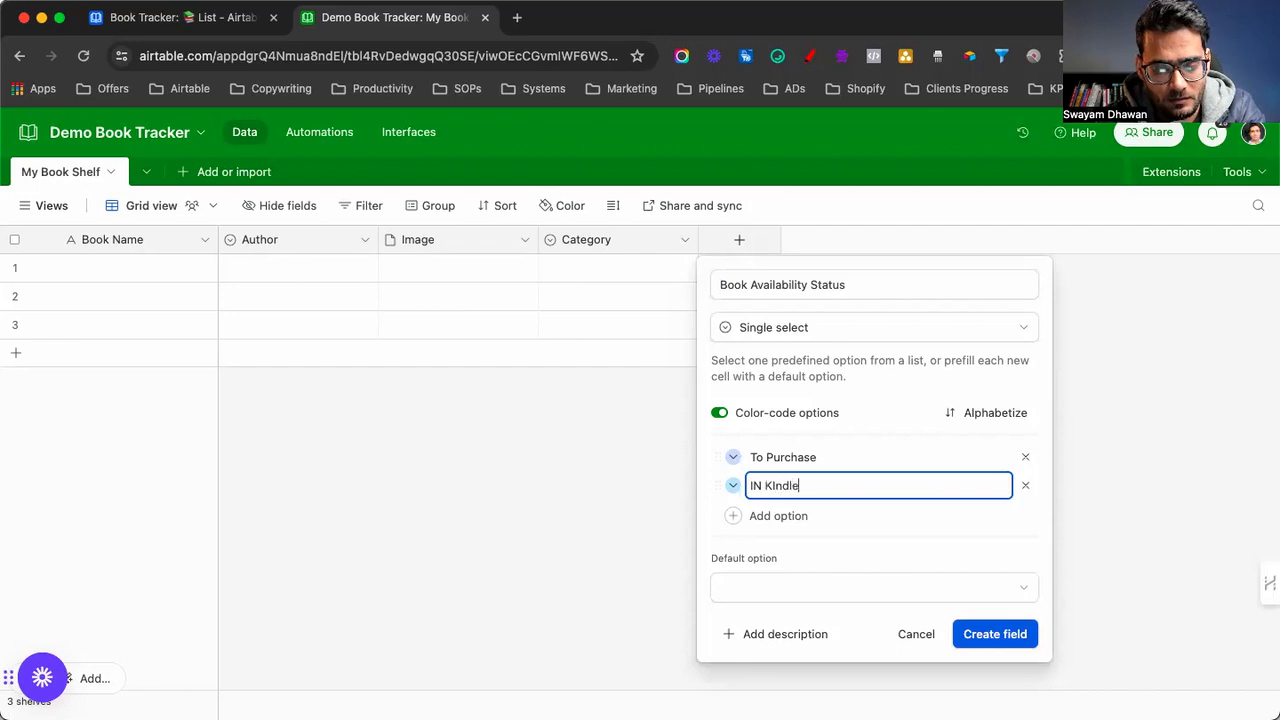
text(+ Gumroad)
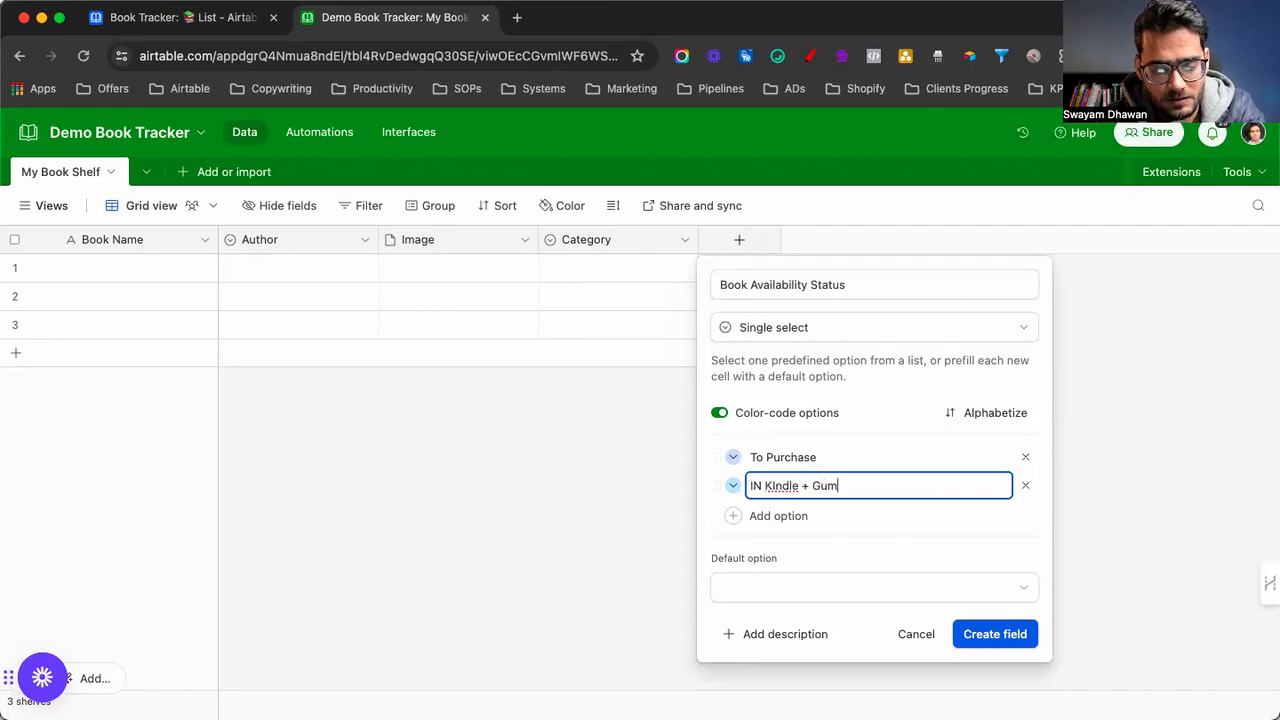
key(Return)
text(IN eBook)
key(Return)
text(PHysci)
key(BackSpace)
key(BackSpace)
text(hyscial)
key(BackSpace)
key(BackSpace)
key(BackSpace)
key(BackSpace)
text(ically Availble)
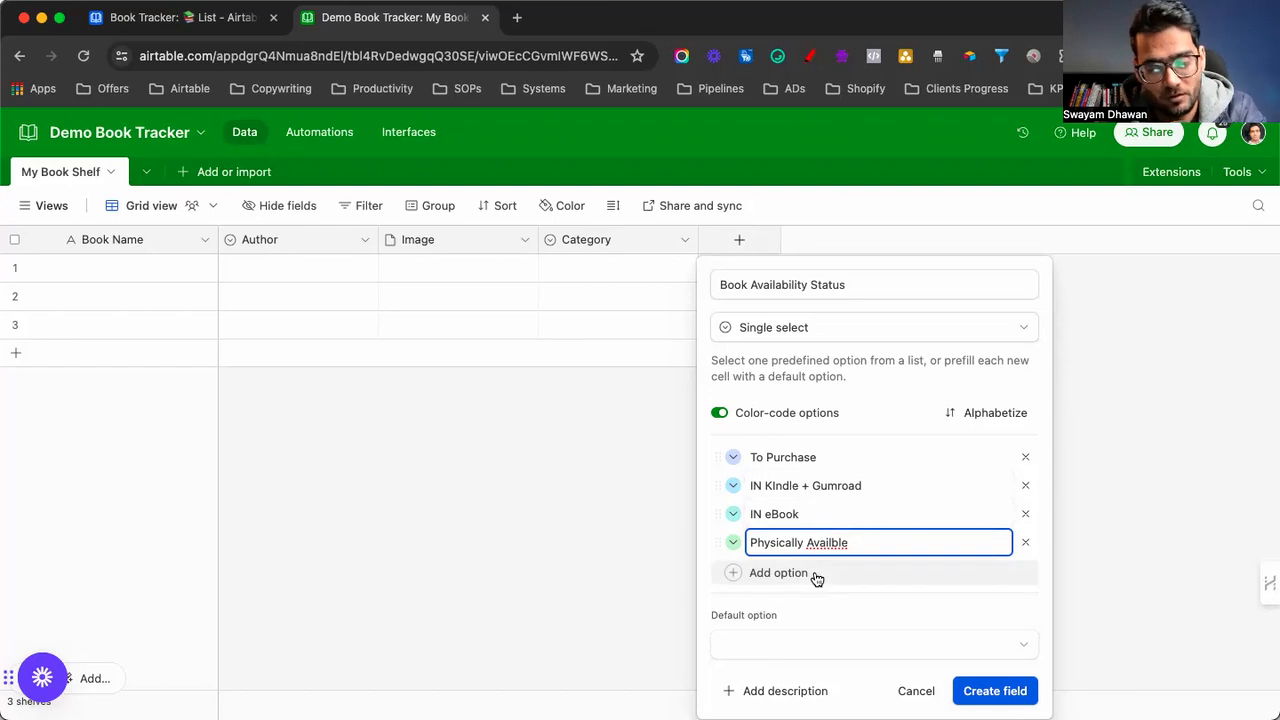
click(970, 690)
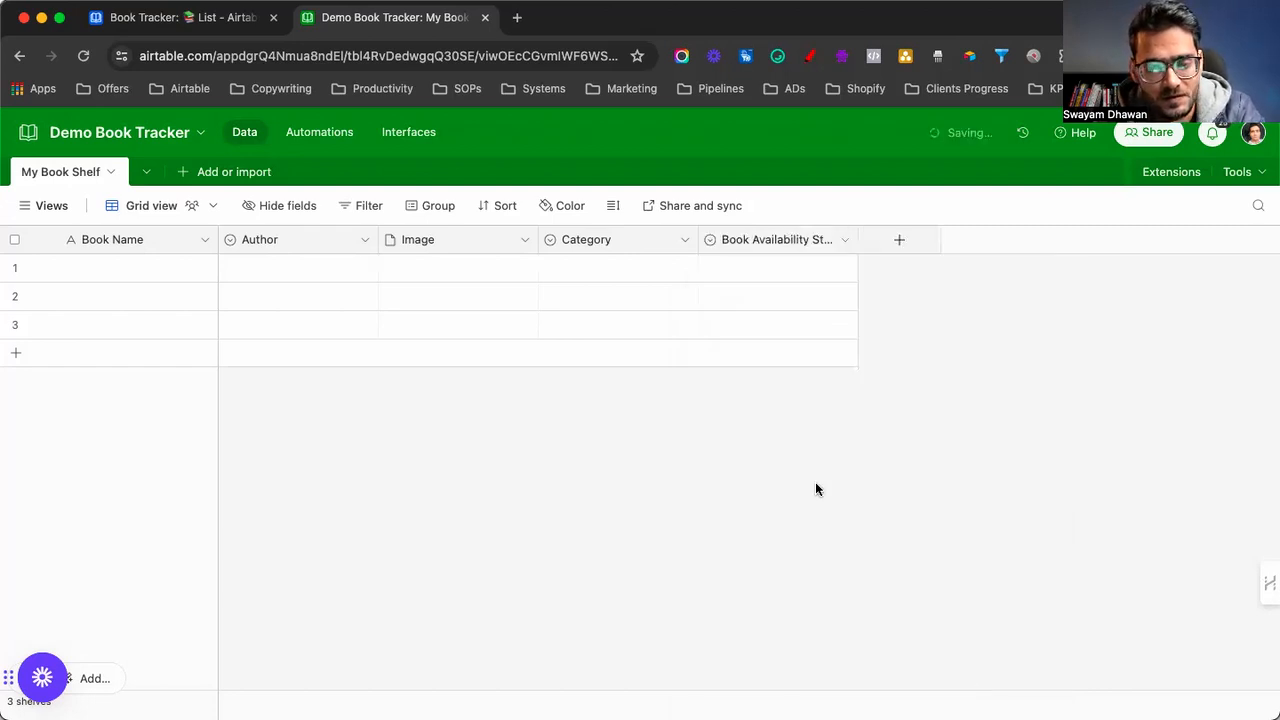
Add a 'Reading Staus' single-select field with To Read, Reading and Read options
click(892, 245)
text(Re)
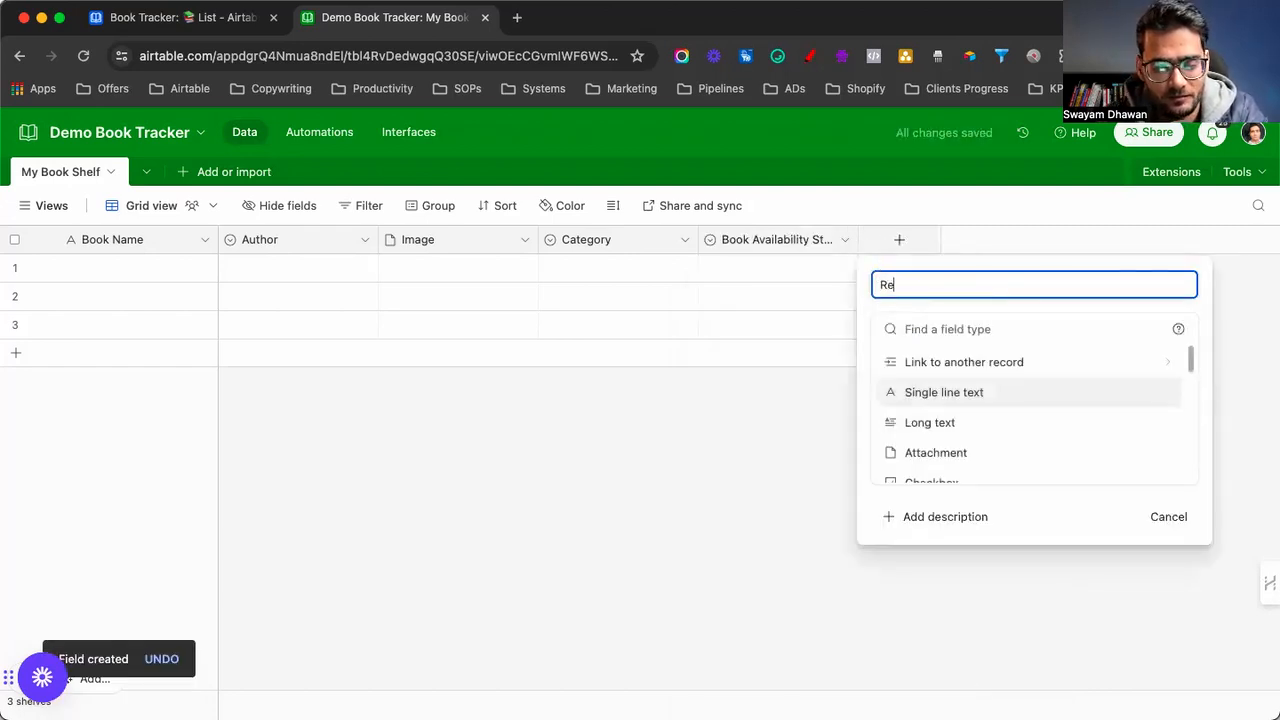
text(ading Staus)
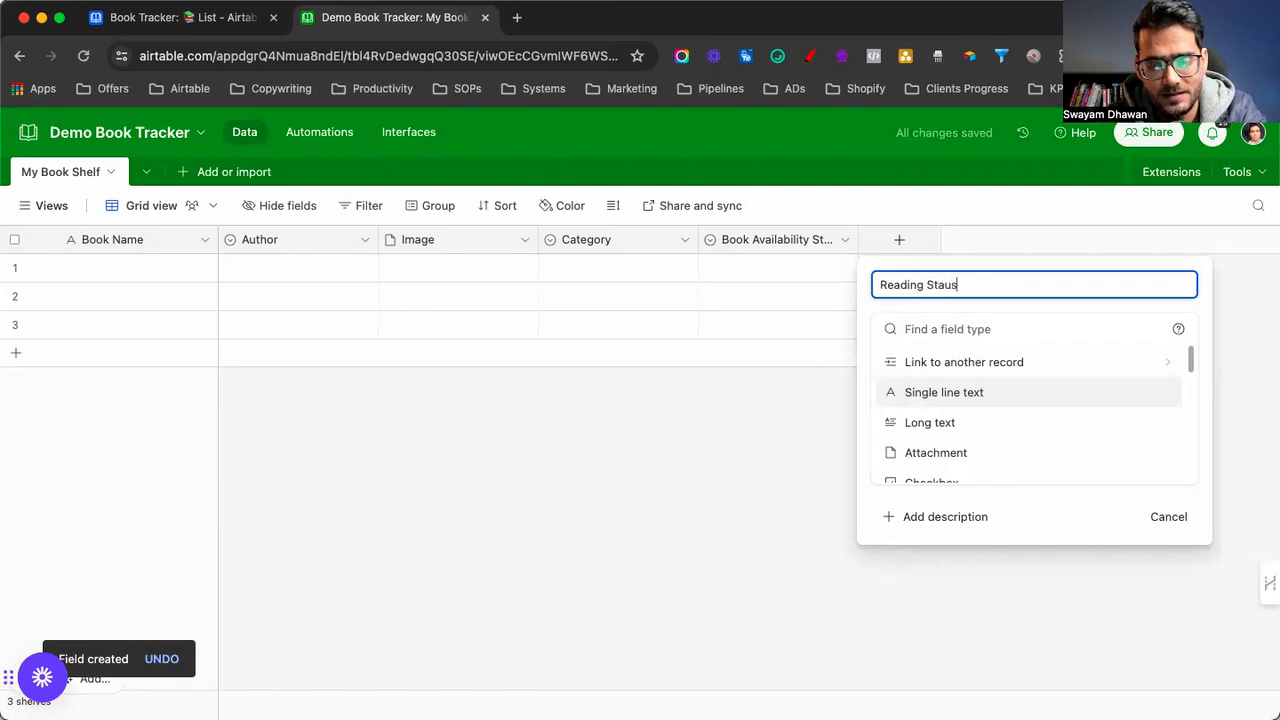
scroll(937, 434, down, 2)
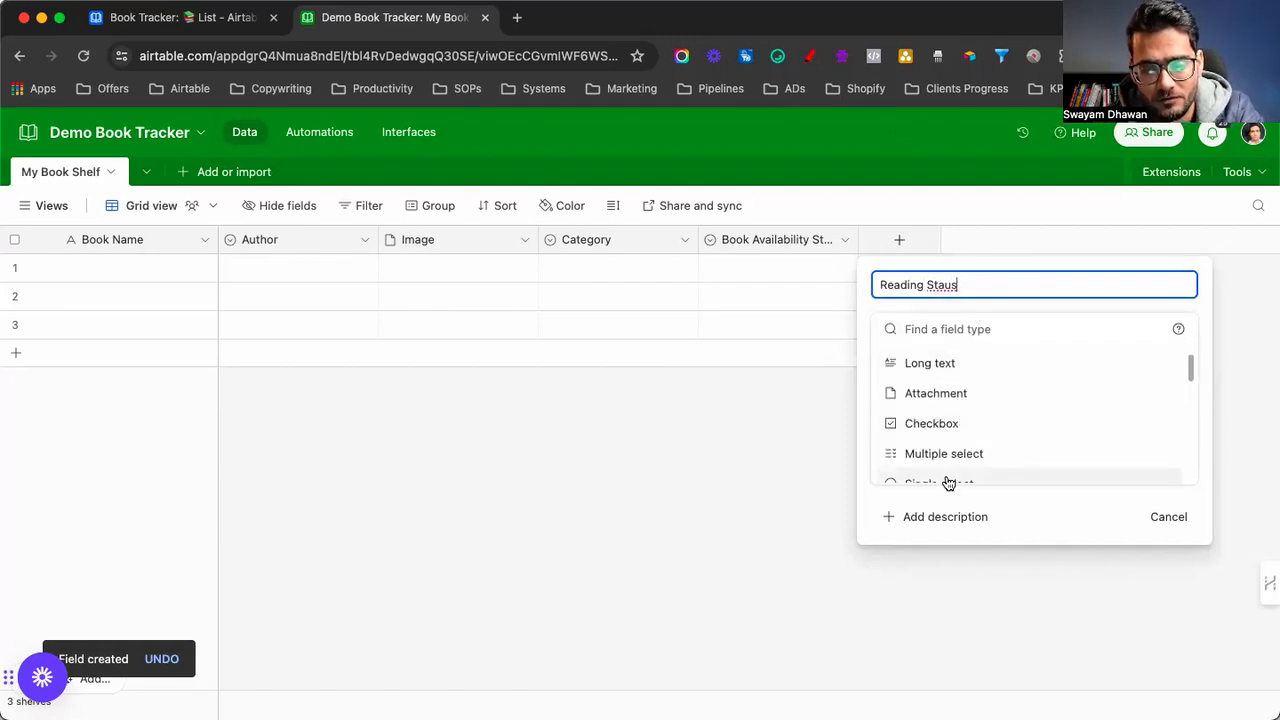
scroll(940, 465, down, 1)
click(935, 453)
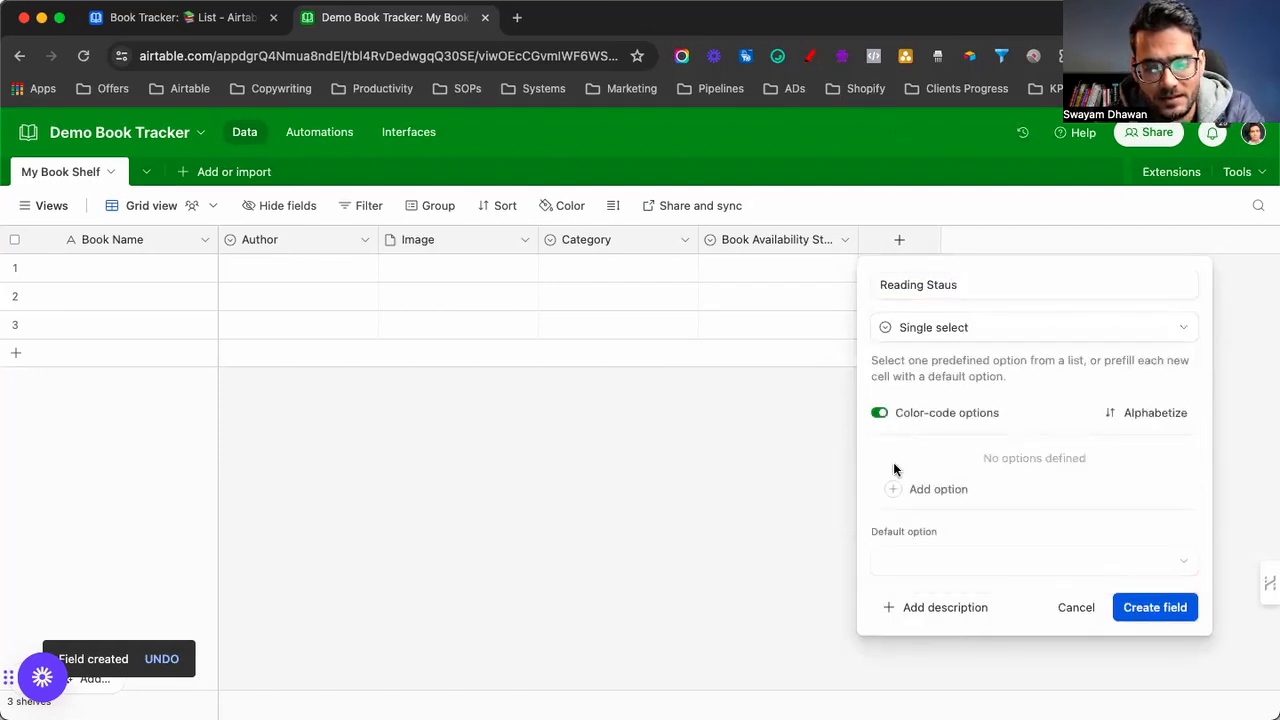
click(912, 492)
text(To Read)
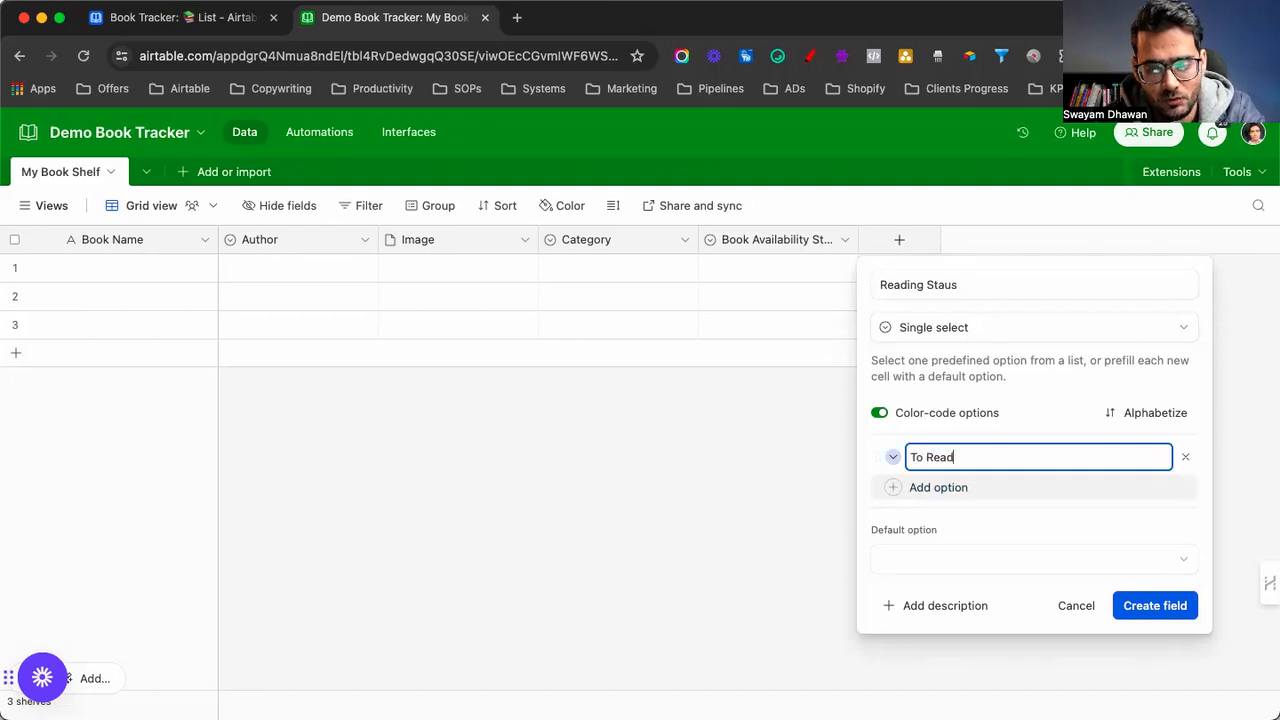
key(Return)
text(Reading)
key(Return)
text(Rea)
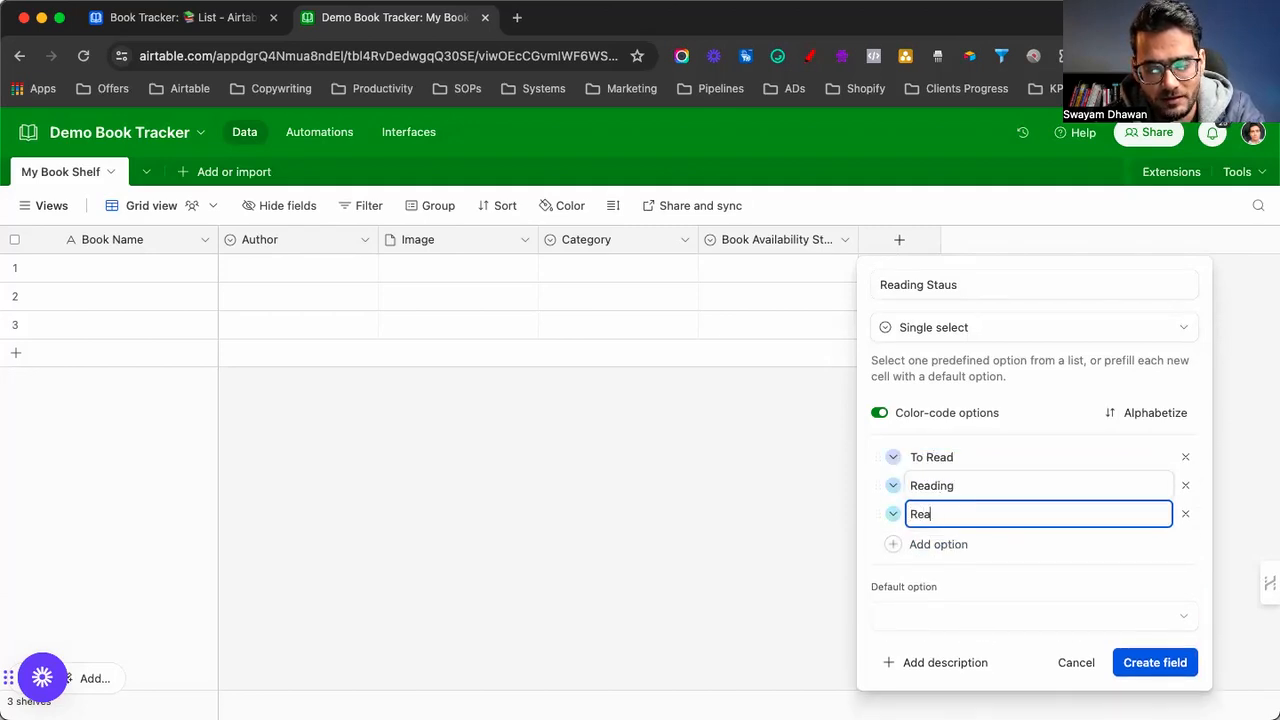
text(d)
Colour To Read blue, Reading yellow, Read green, create it, and widen Book Availability Status
click(893, 457)
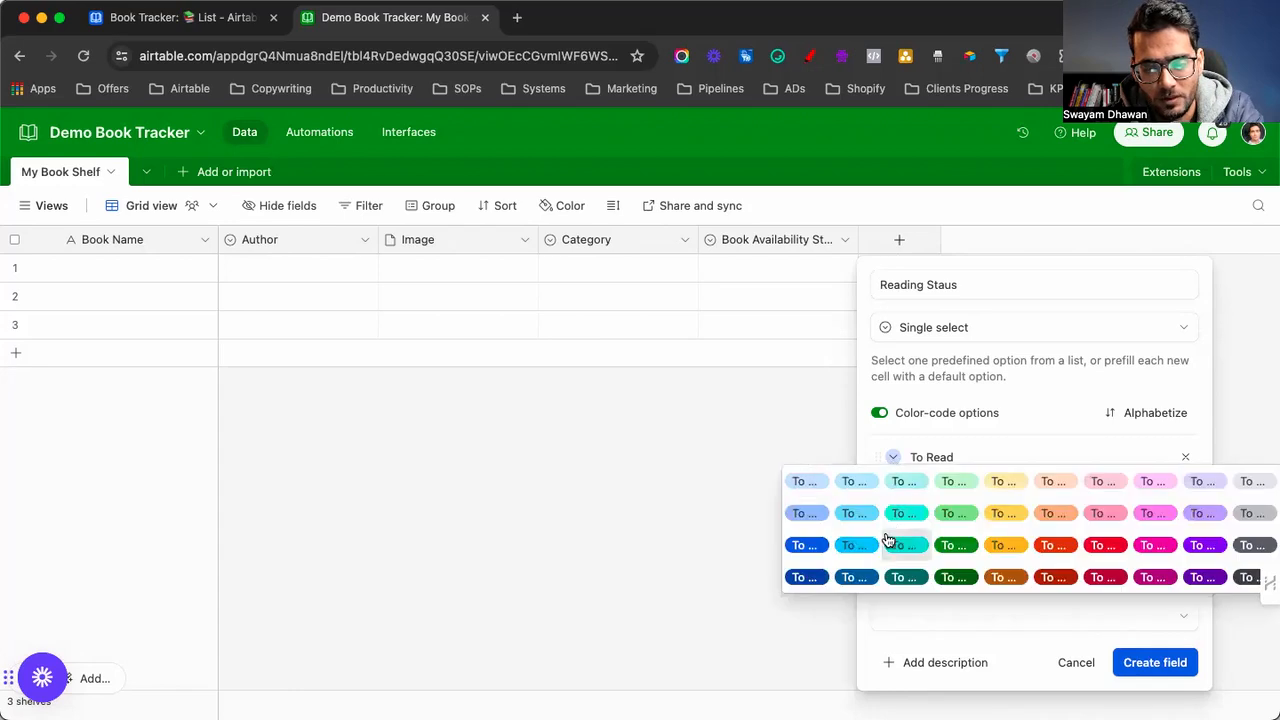
click(812, 548)
click(893, 485)
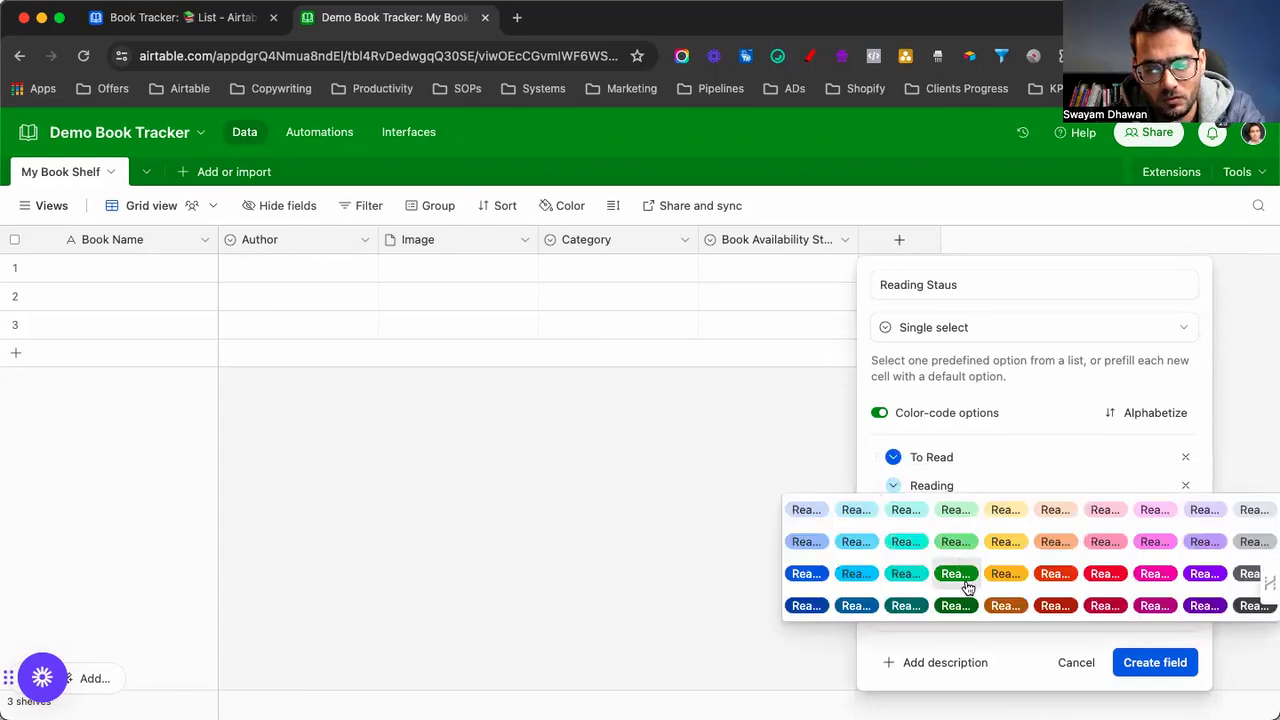
click(993, 580)
click(893, 514)
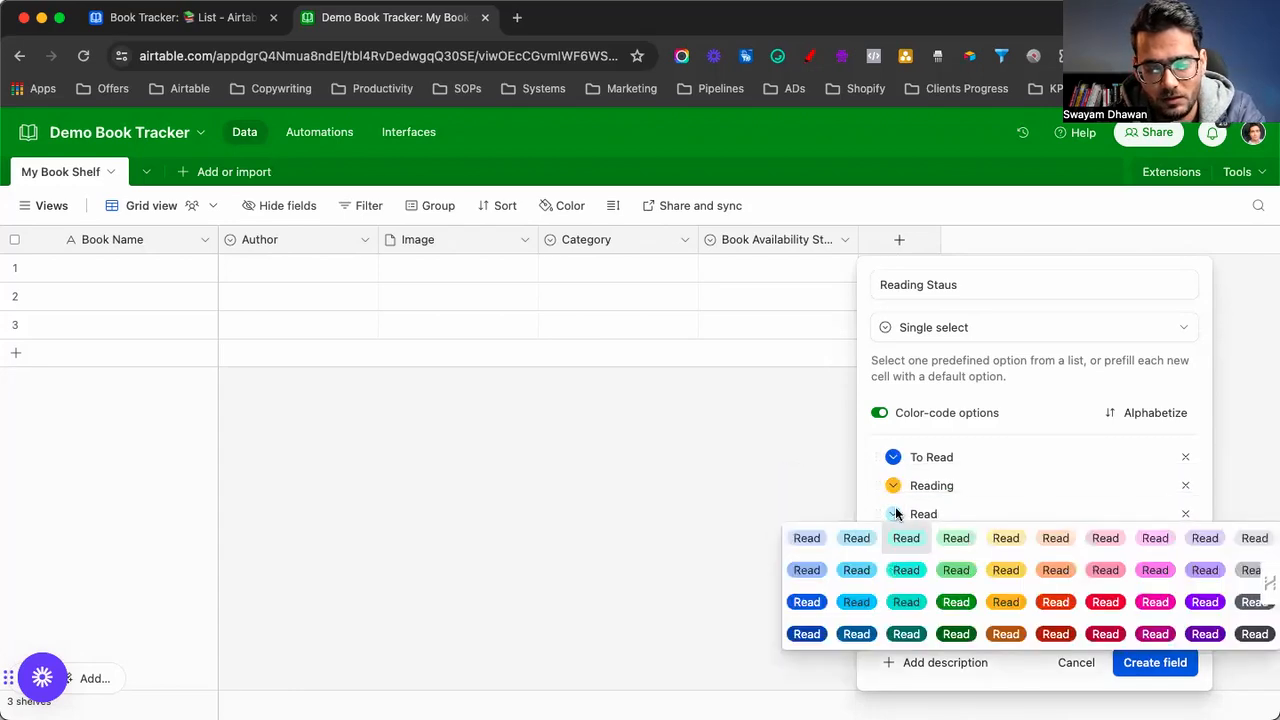
click(947, 602)
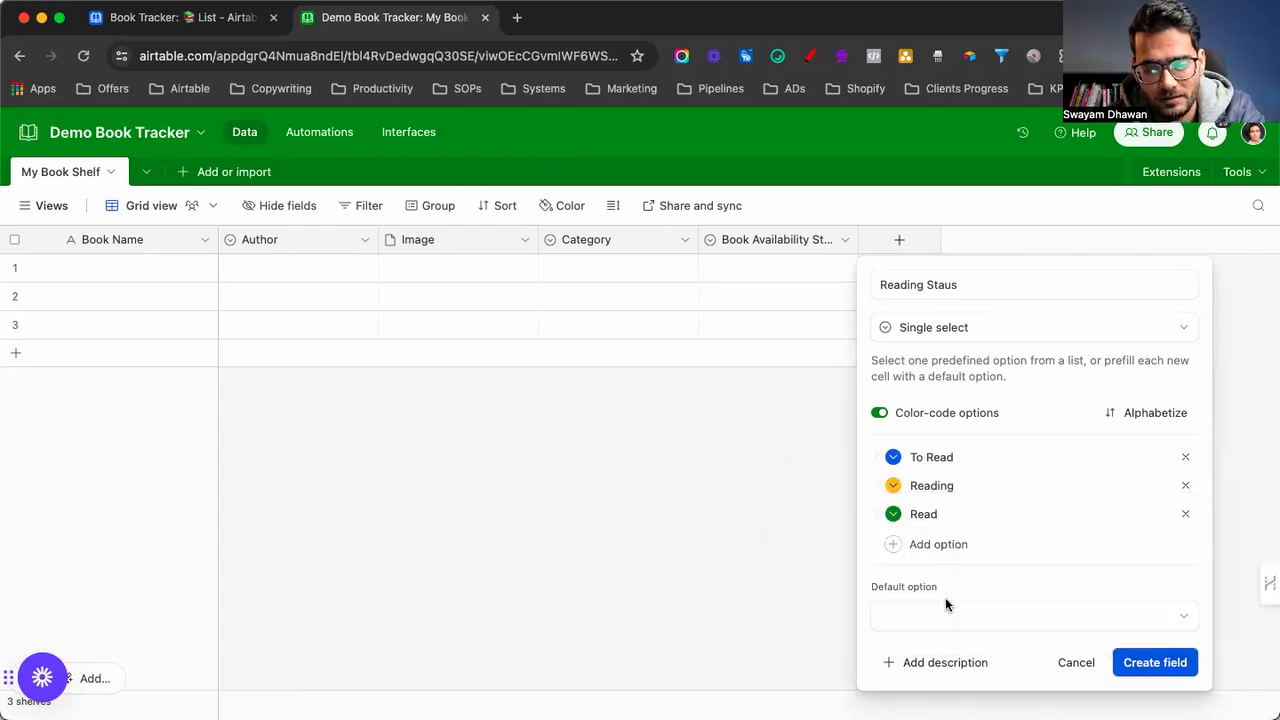
click(1158, 670)
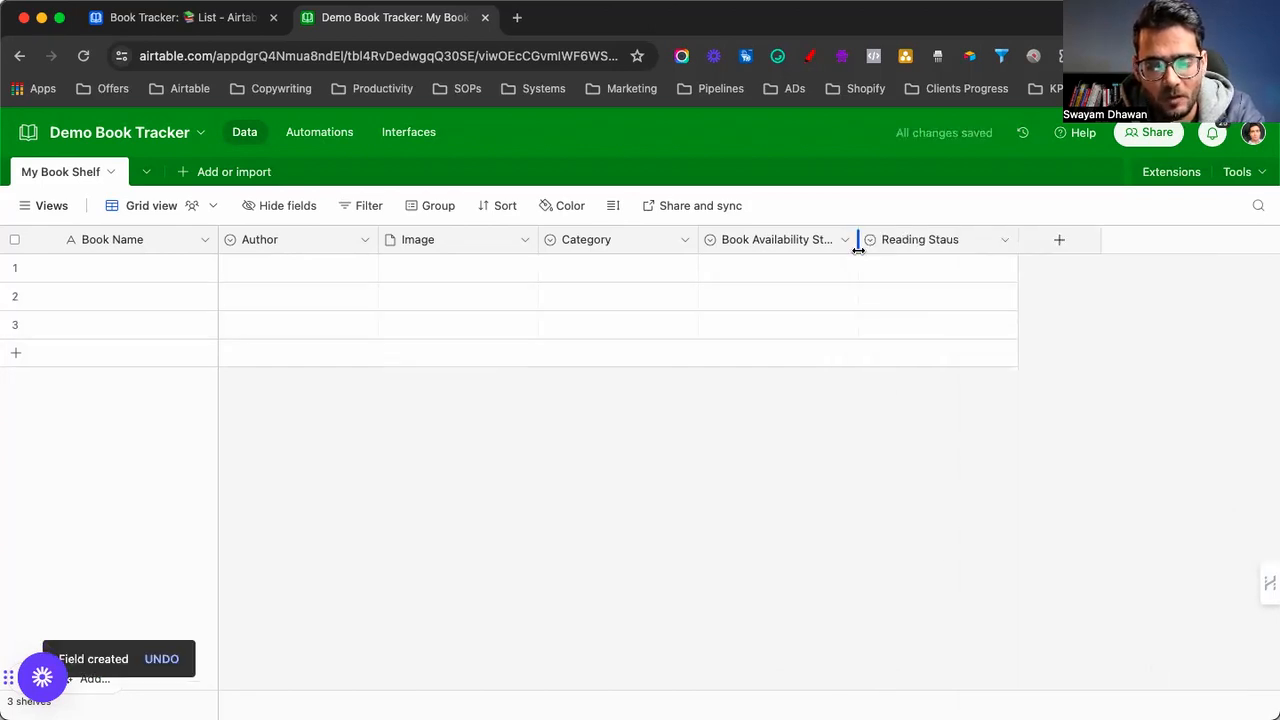
drag(857, 248, 880, 248)
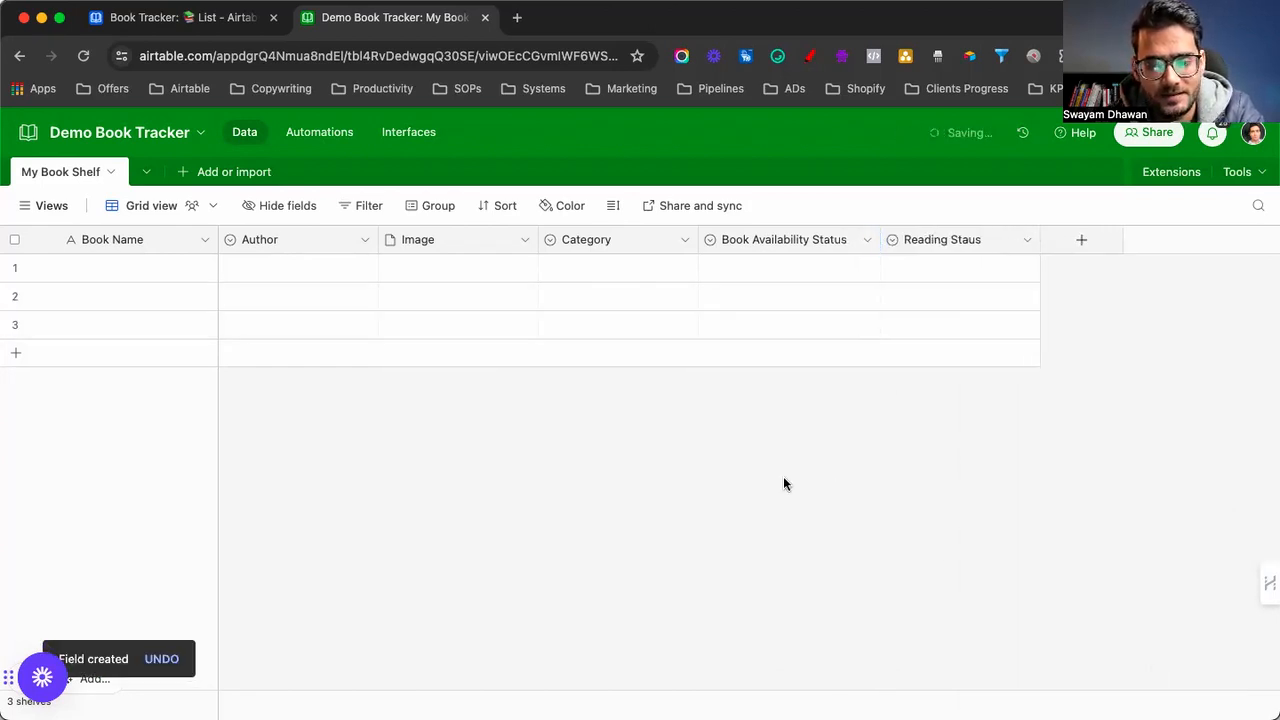
Add a Quotes long text field with rich text formatting enabled
click(178, 17)
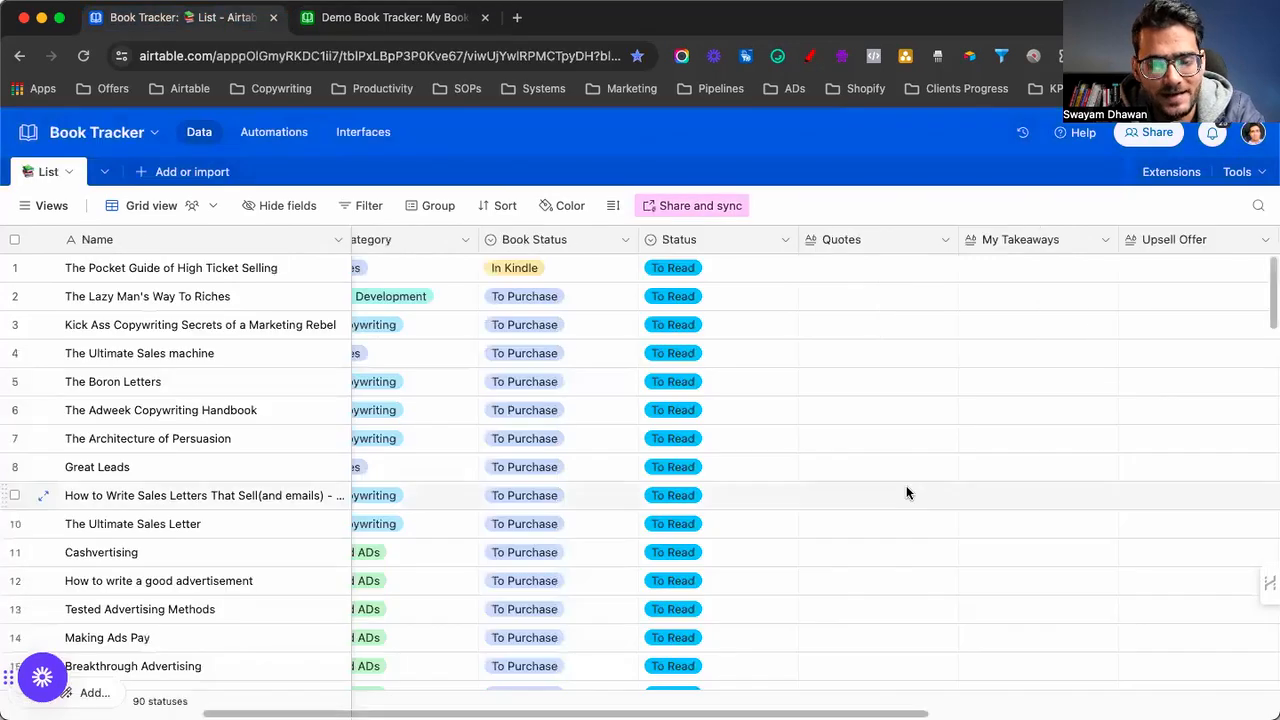
scroll(906, 492, right, 2)
scroll(906, 492, right, 4)
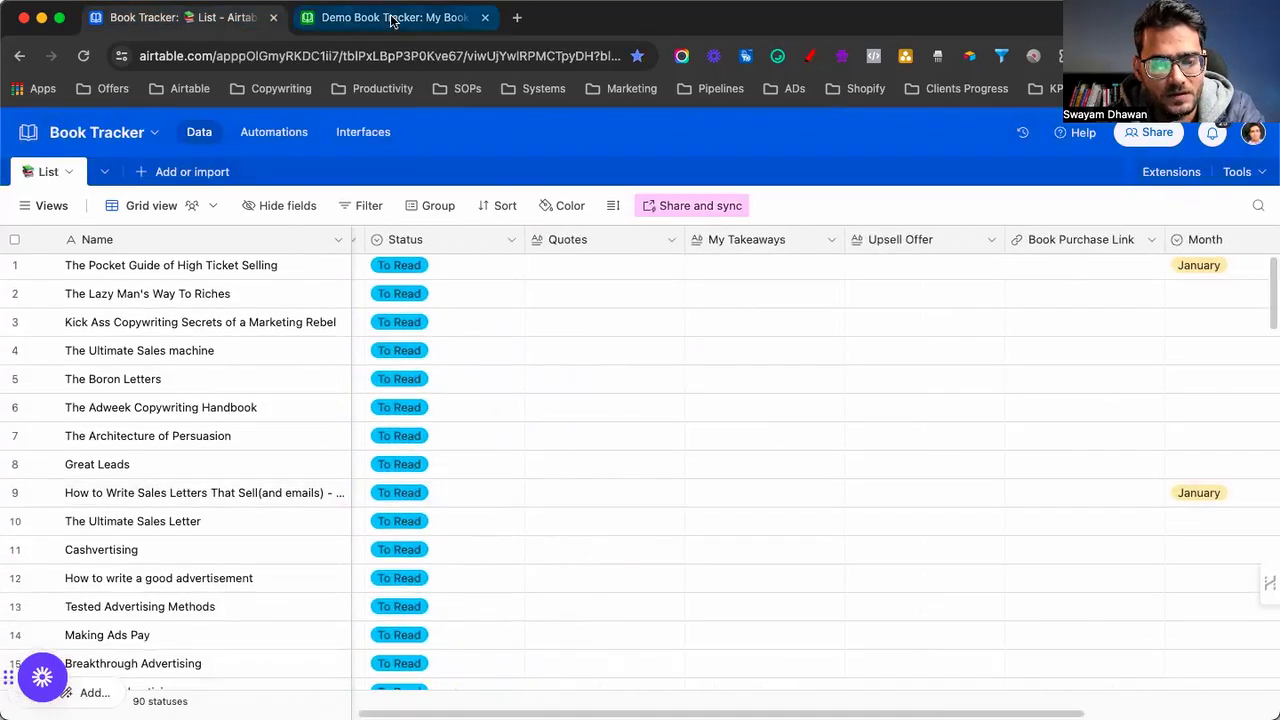
click(398, 17)
click(1068, 242)
text(Quotes)
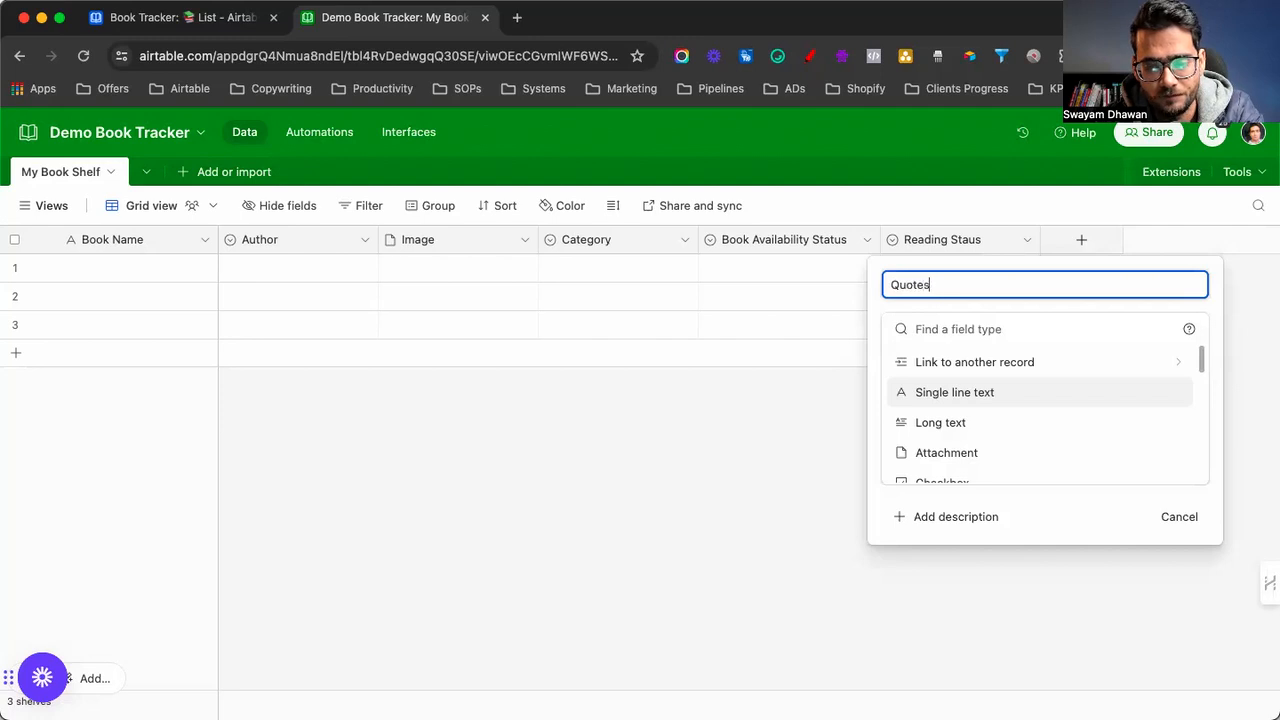
click(925, 424)
click(888, 399)
click(1158, 471)
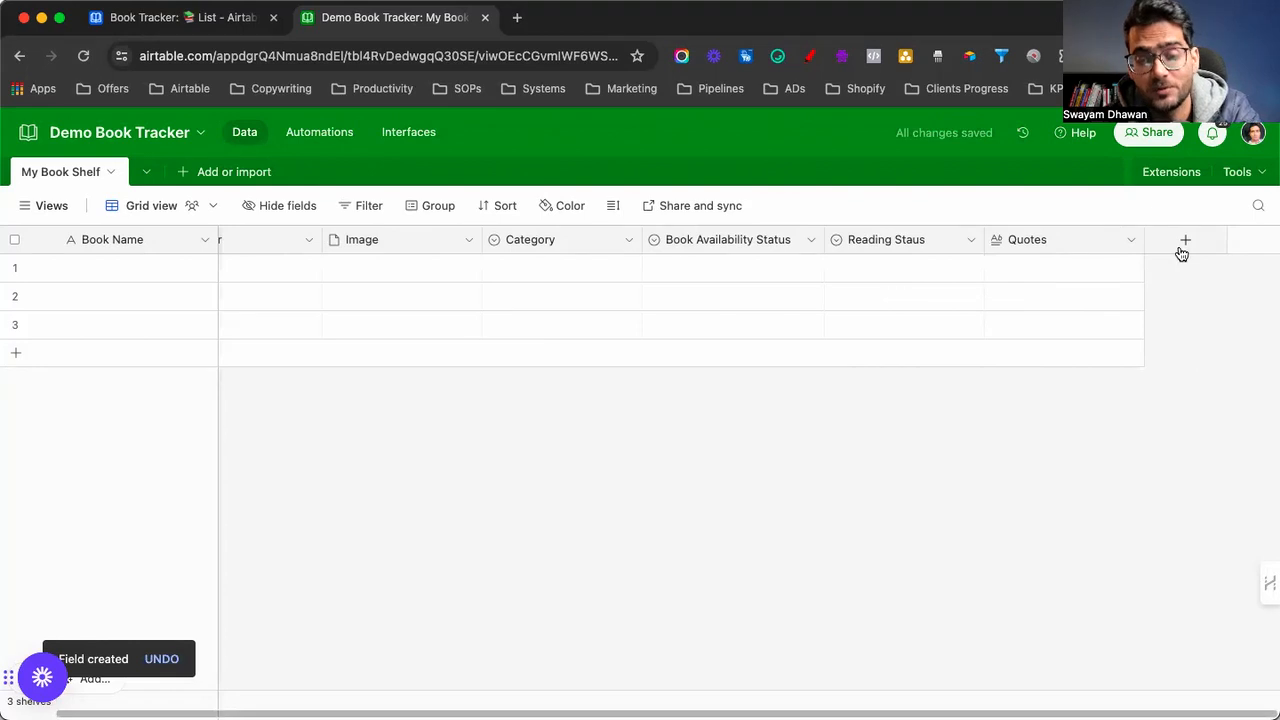
Add a Takeaways long text field with rich text formatting enabled
click(1184, 242)
text(Takeaways)
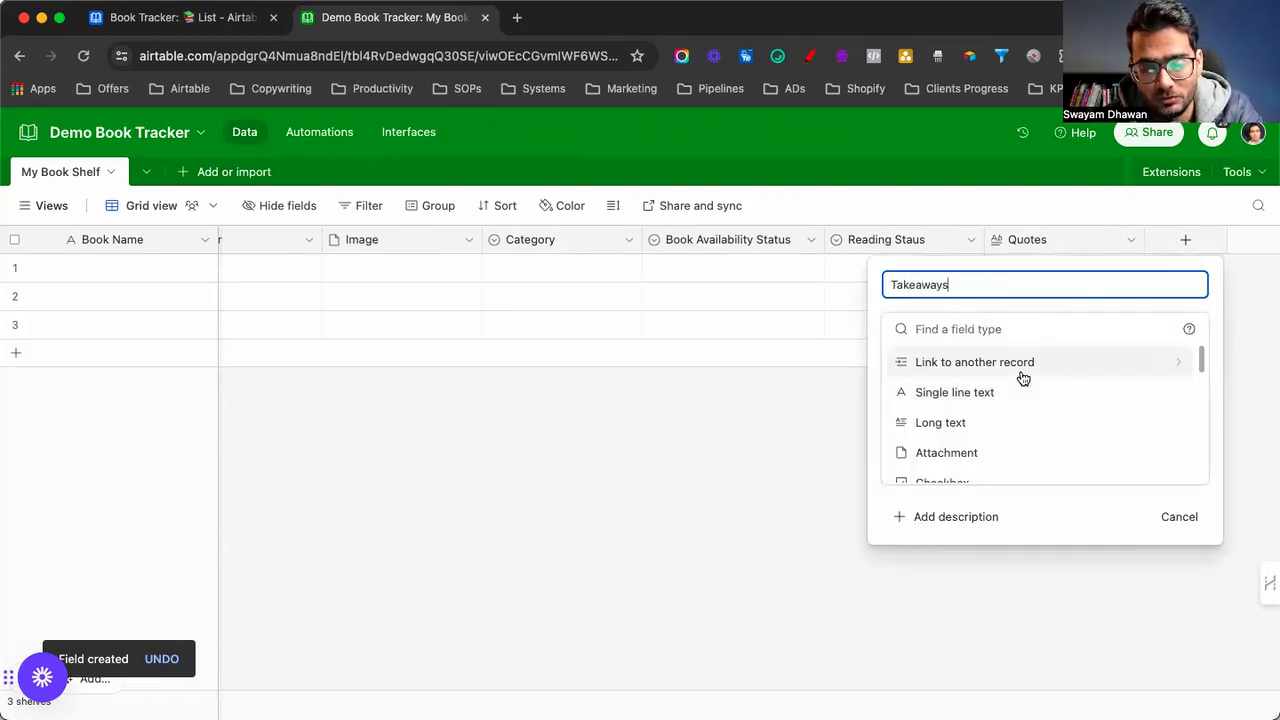
scroll(1022, 378, down, 1)
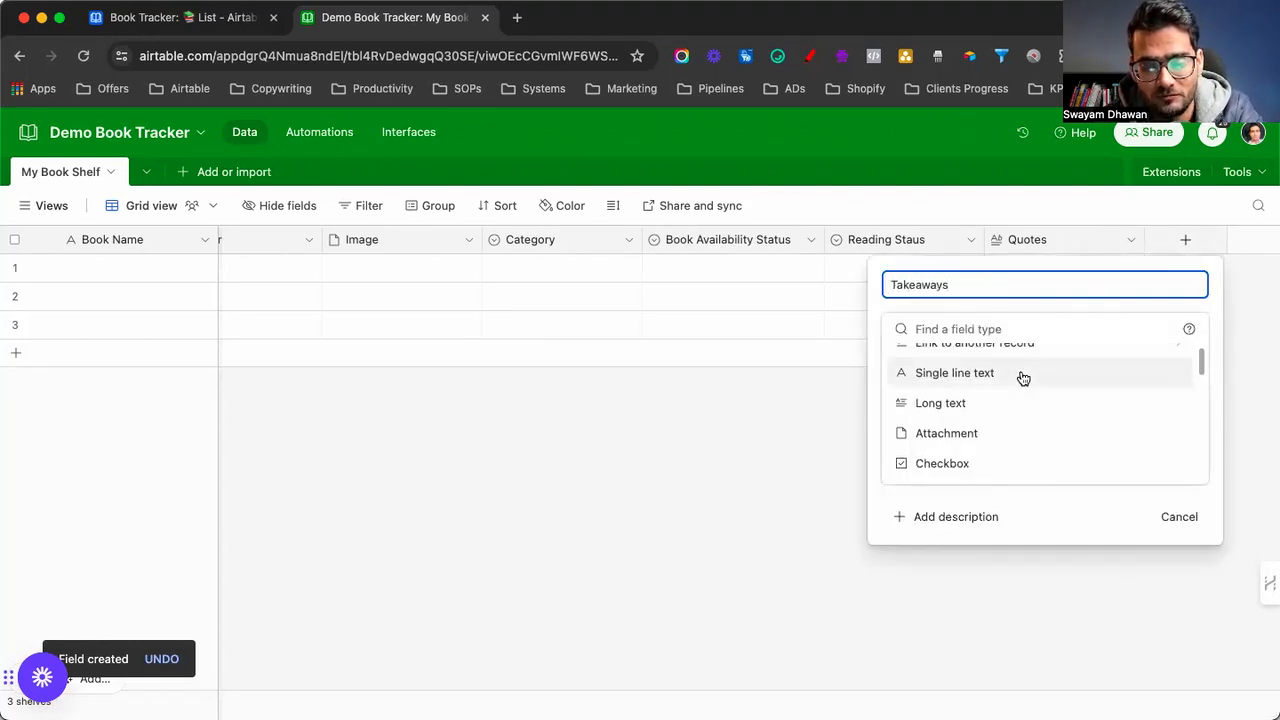
text(ays)
scroll(1022, 378, down, 1)
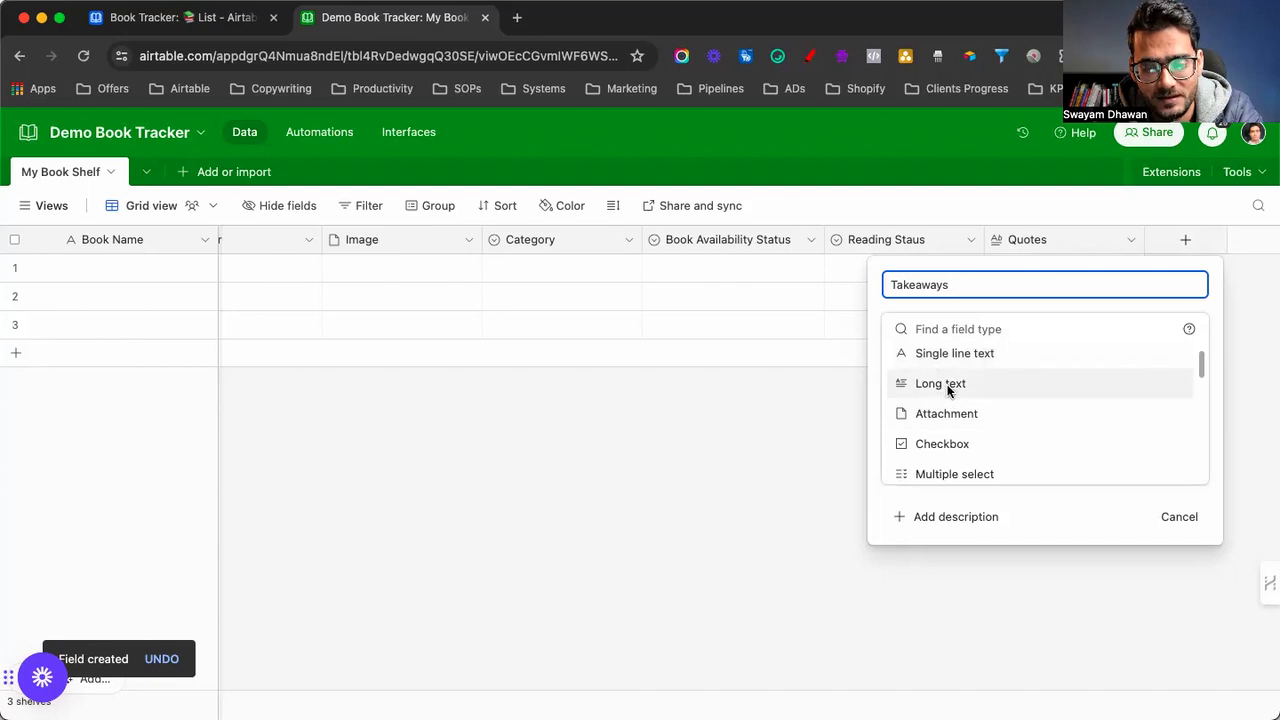
click(951, 390)
click(889, 397)
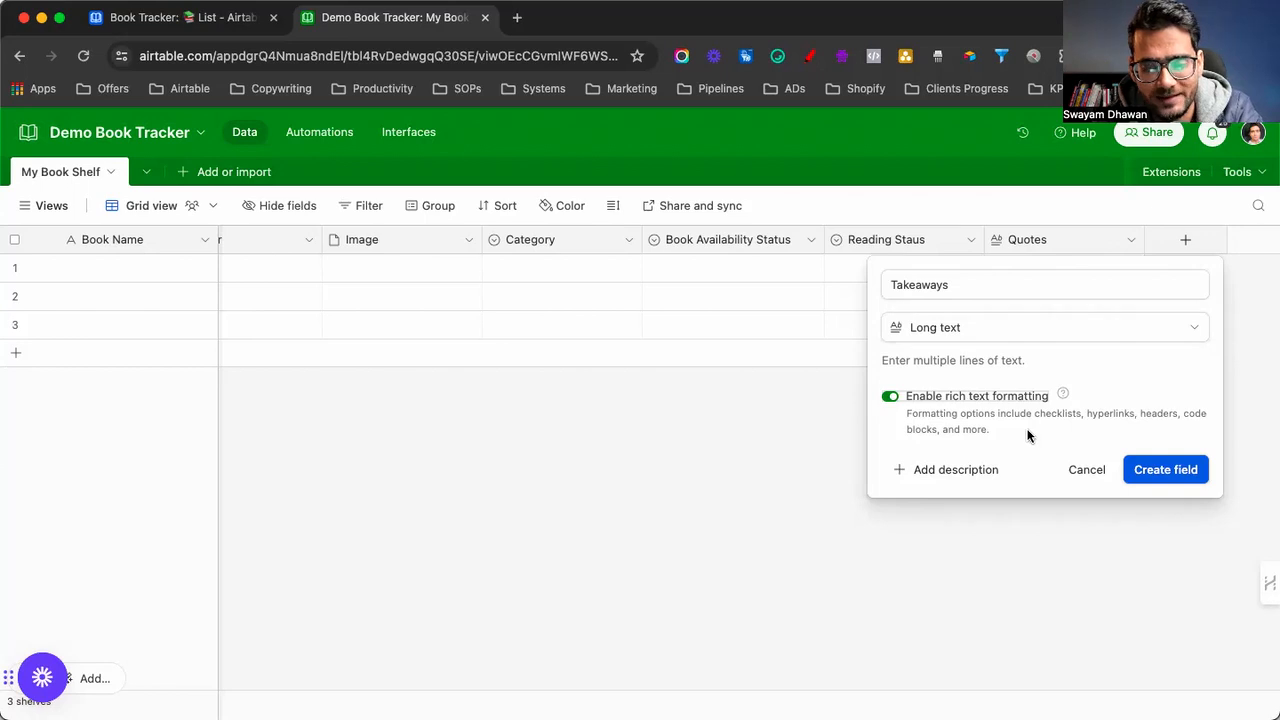
click(1150, 470)
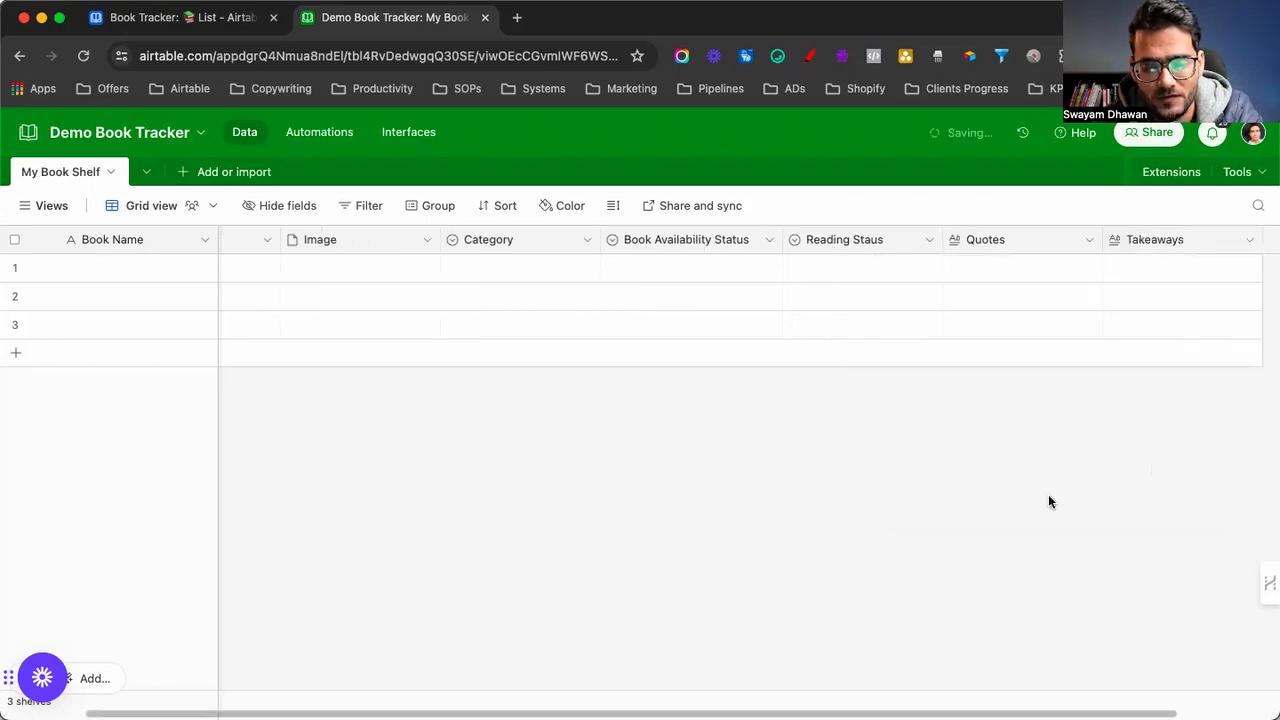
click(183, 24)
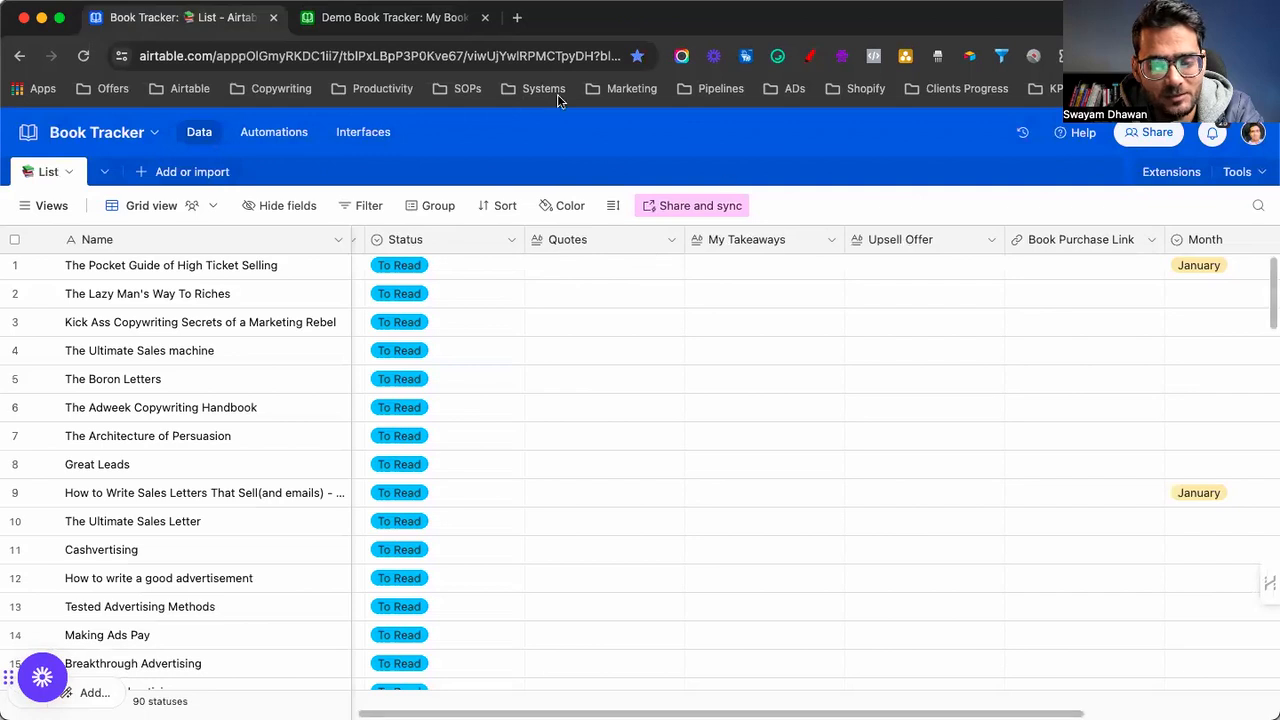
click(412, 22)
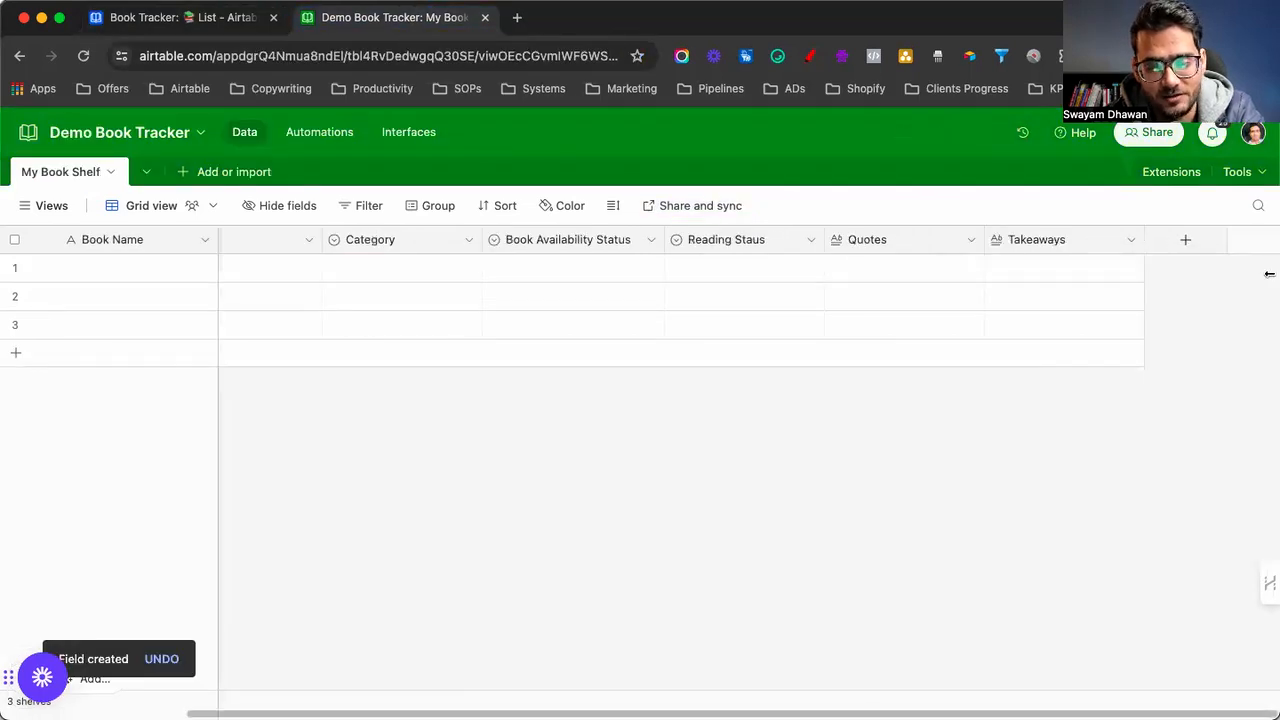
Add an Upsell Offers long text field with rich text formatting
click(1185, 240)
text(Ups)
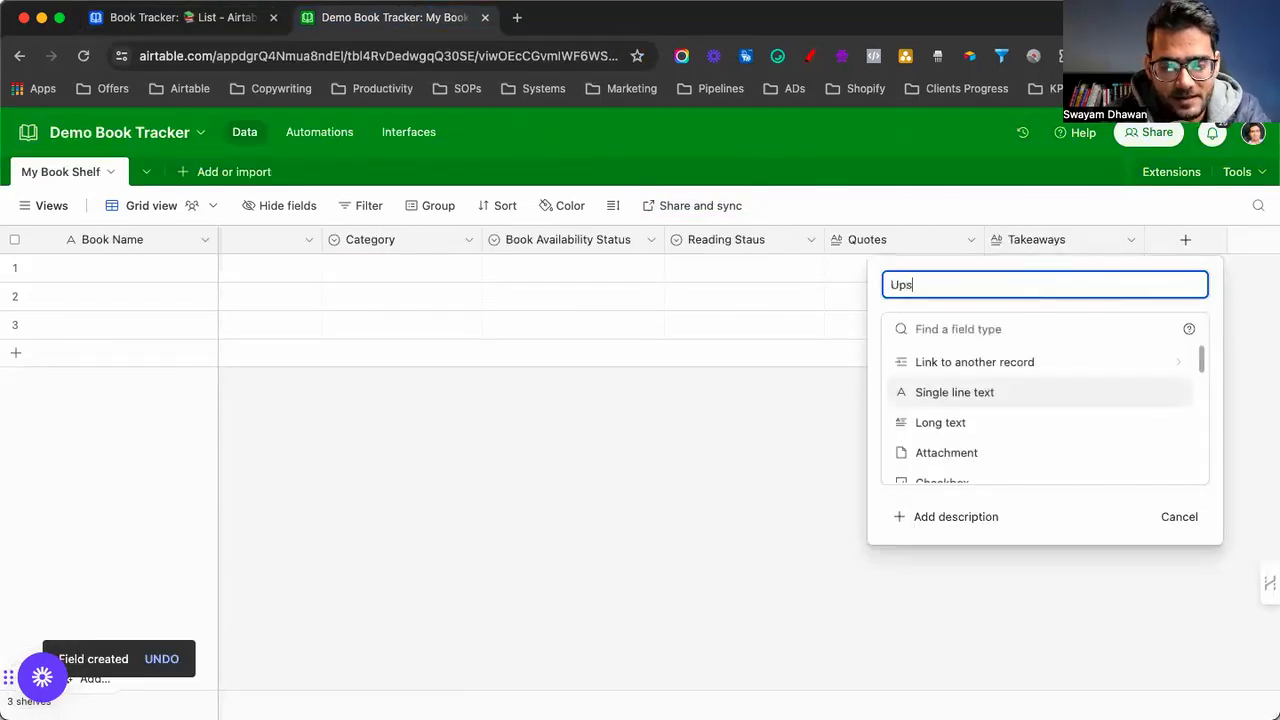
text(ell Offers)
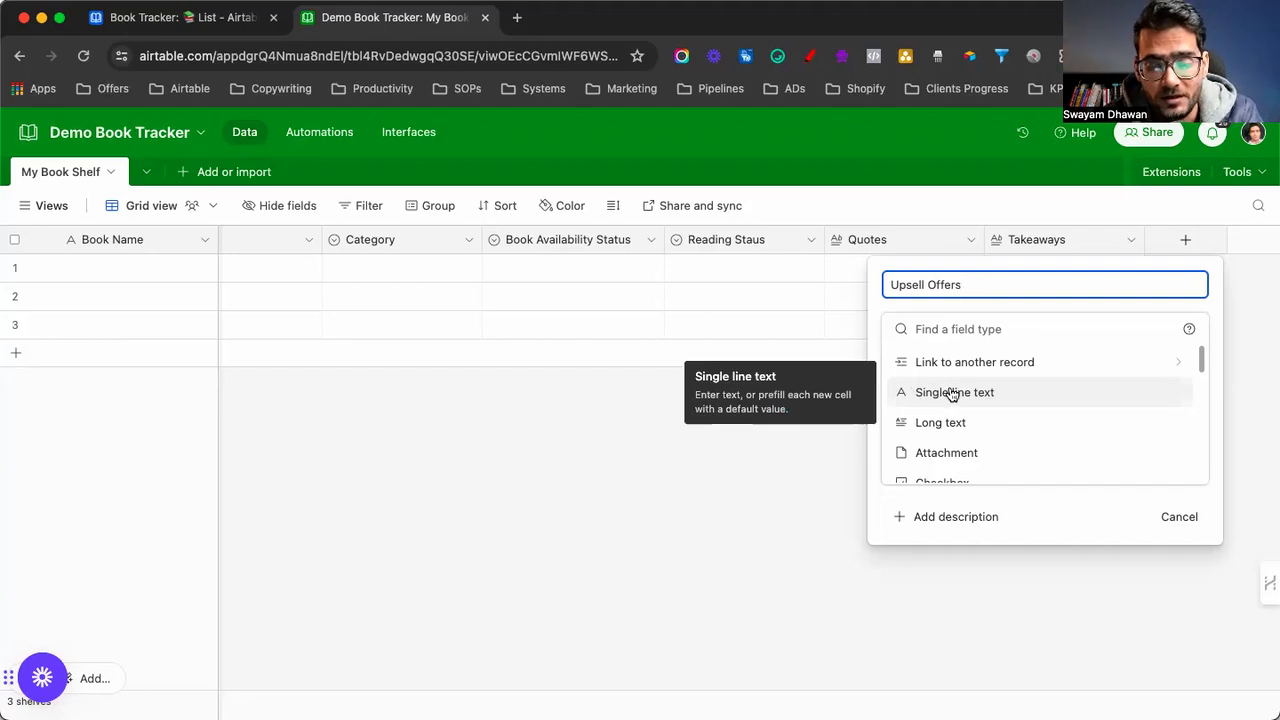
click(950, 423)
click(889, 402)
click(1141, 470)
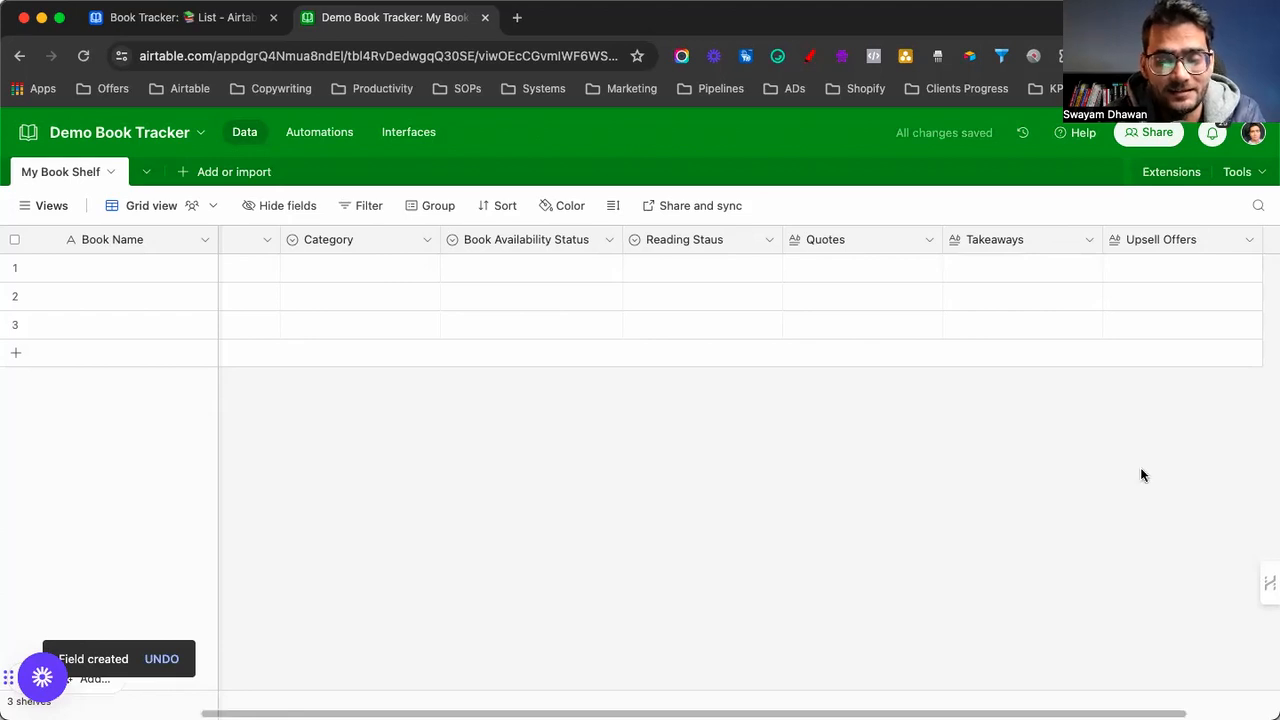
Create a URL-type field named Book Purchase Link
scroll(1143, 475, right, 2)
click(180, 20)
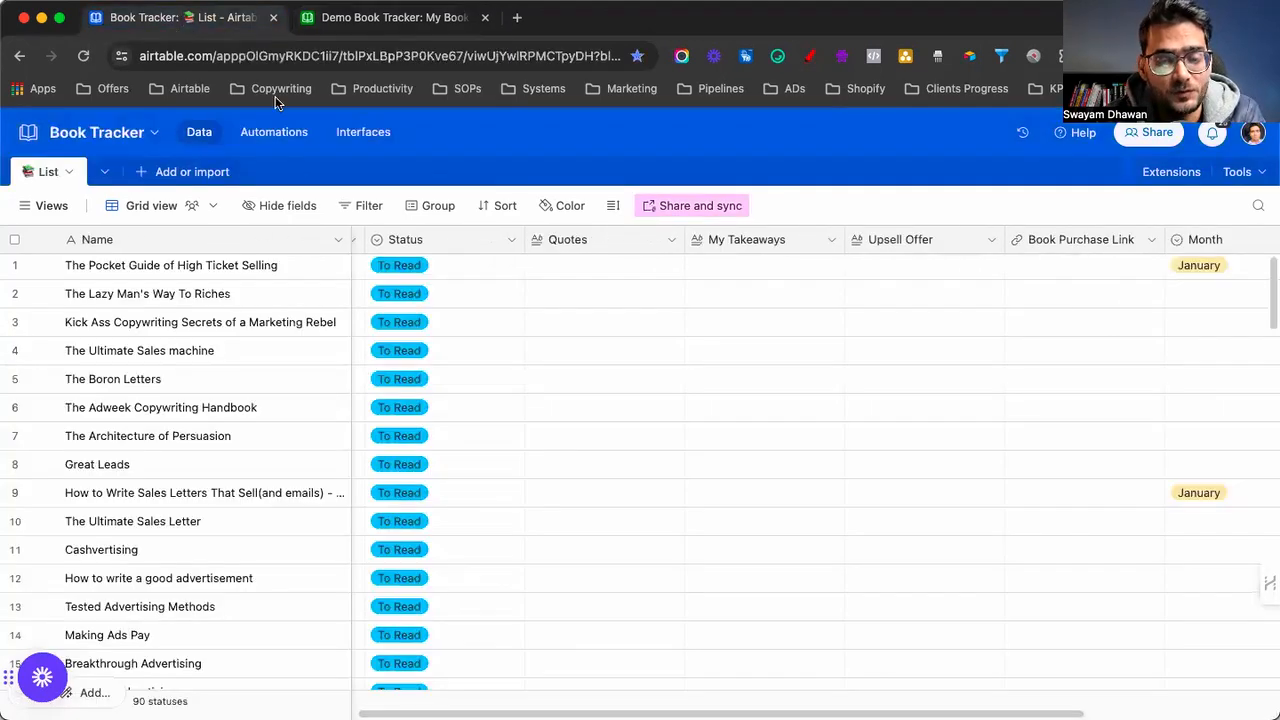
scroll(758, 275, right, 3)
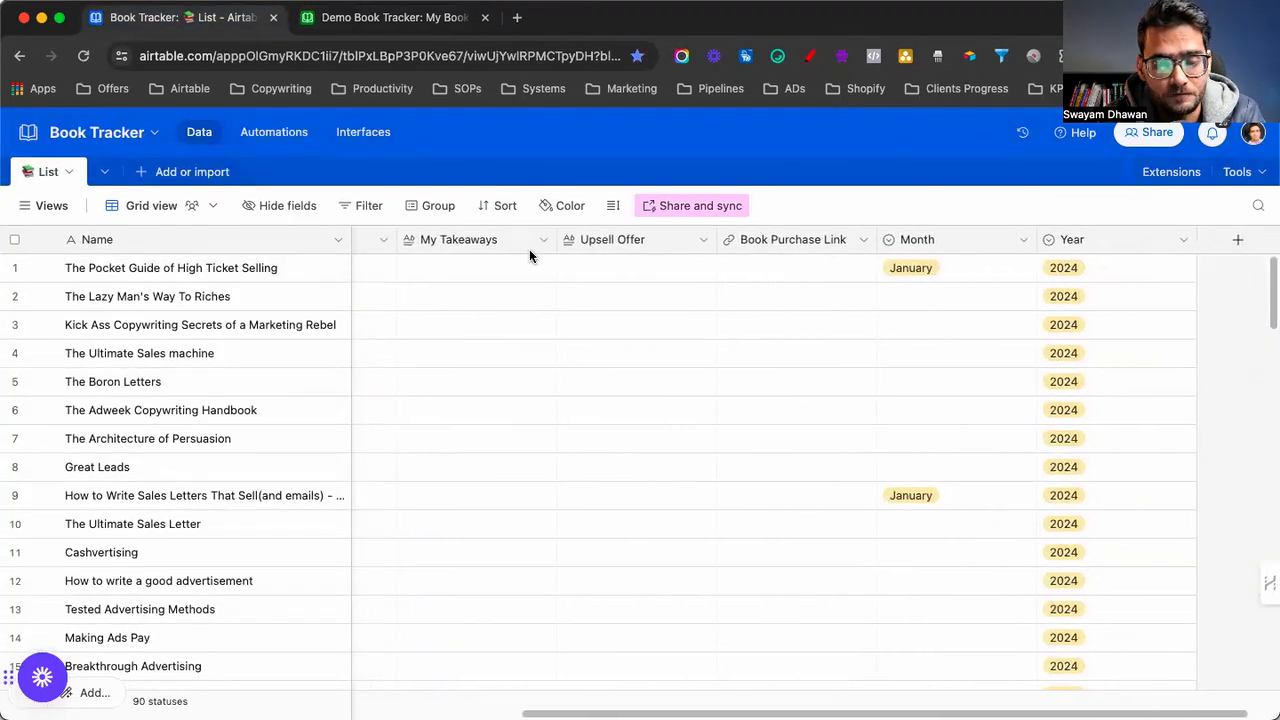
click(377, 17)
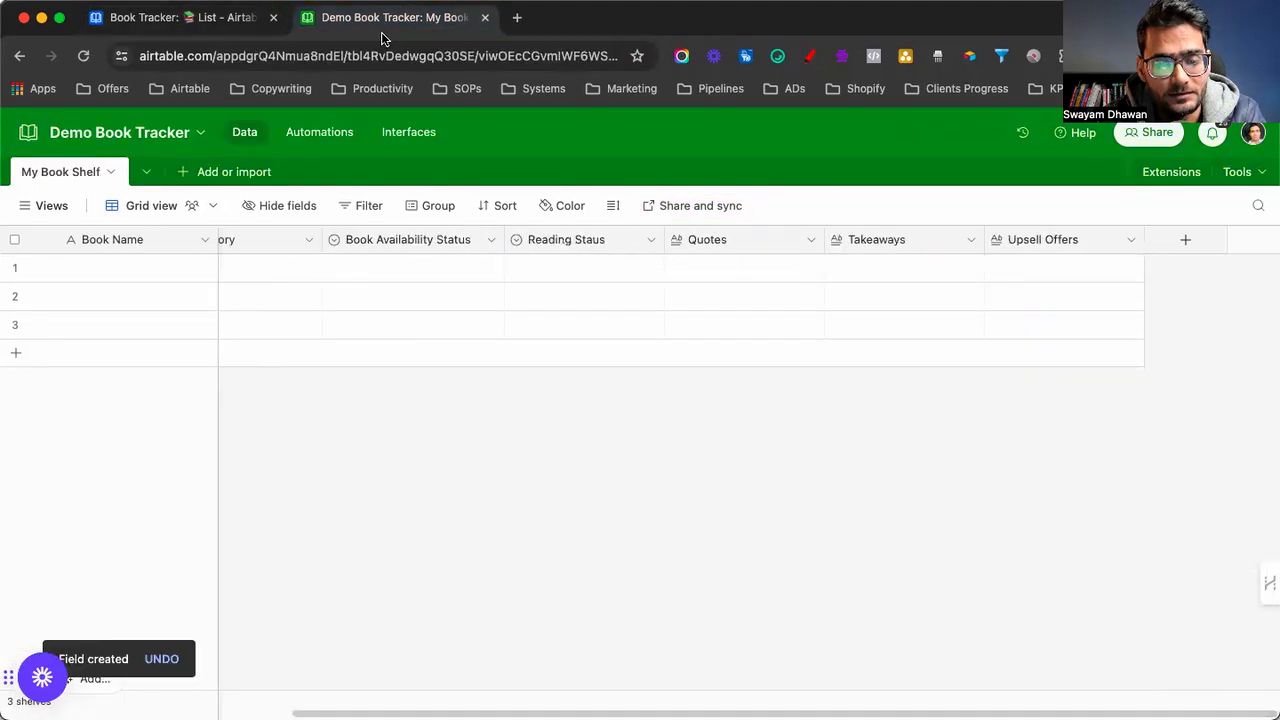
click(1185, 240)
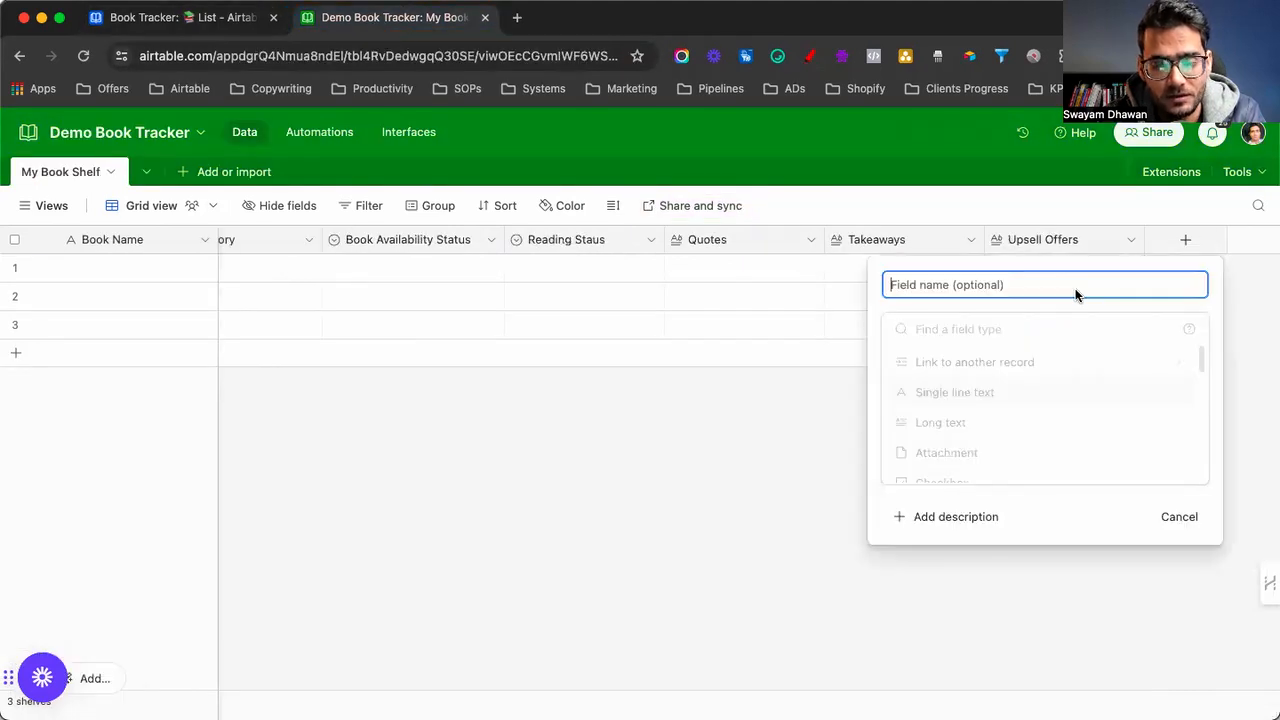
text(Book Purchase Link)
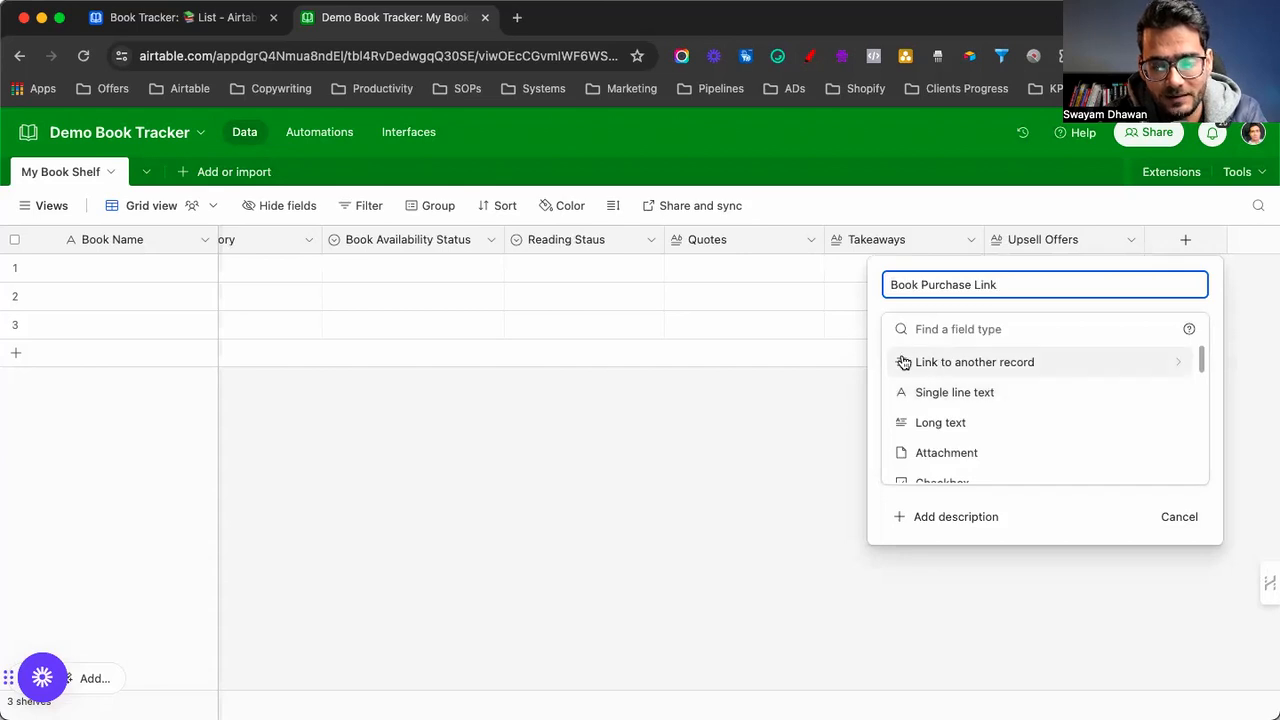
click(928, 329)
text(url)
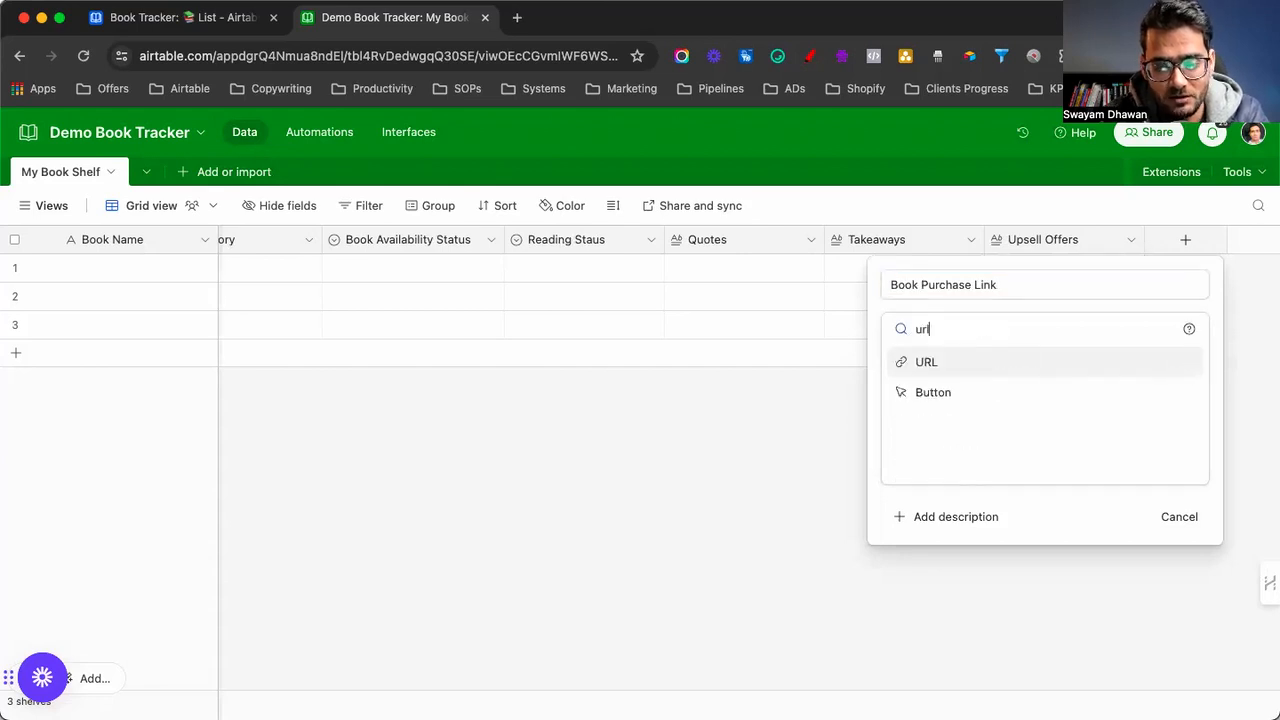
click(930, 361)
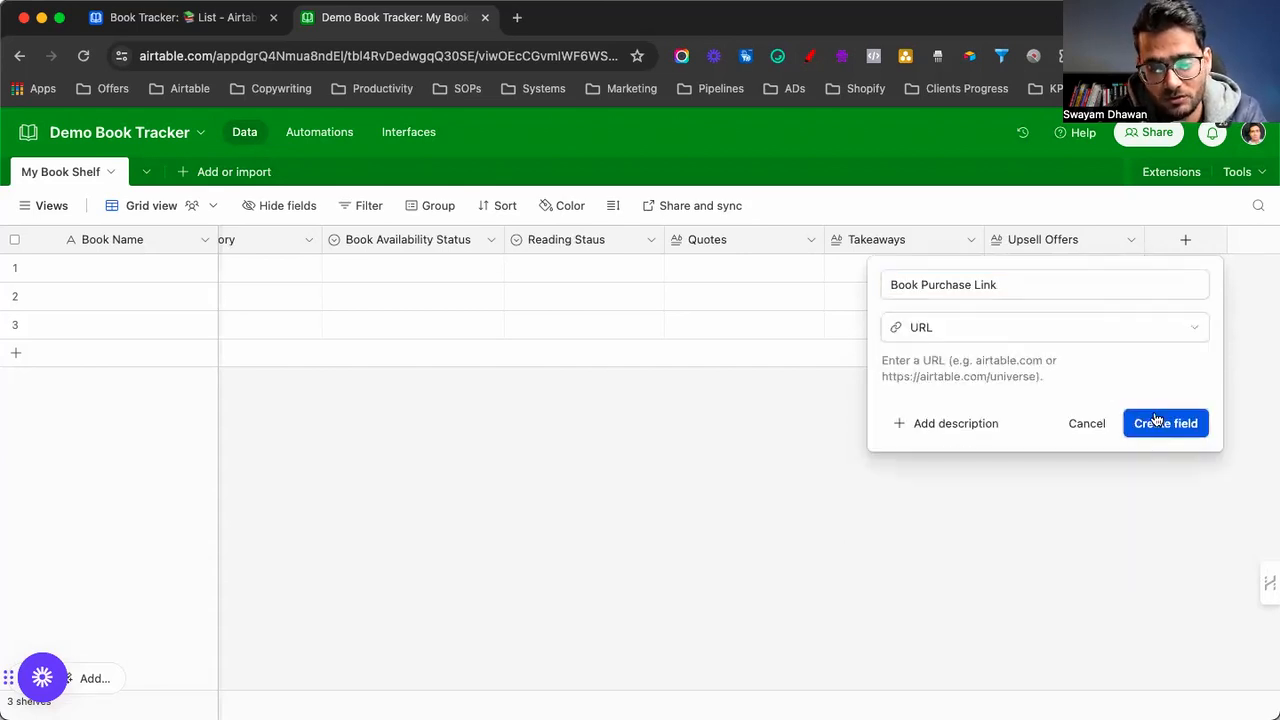
click(1157, 420)
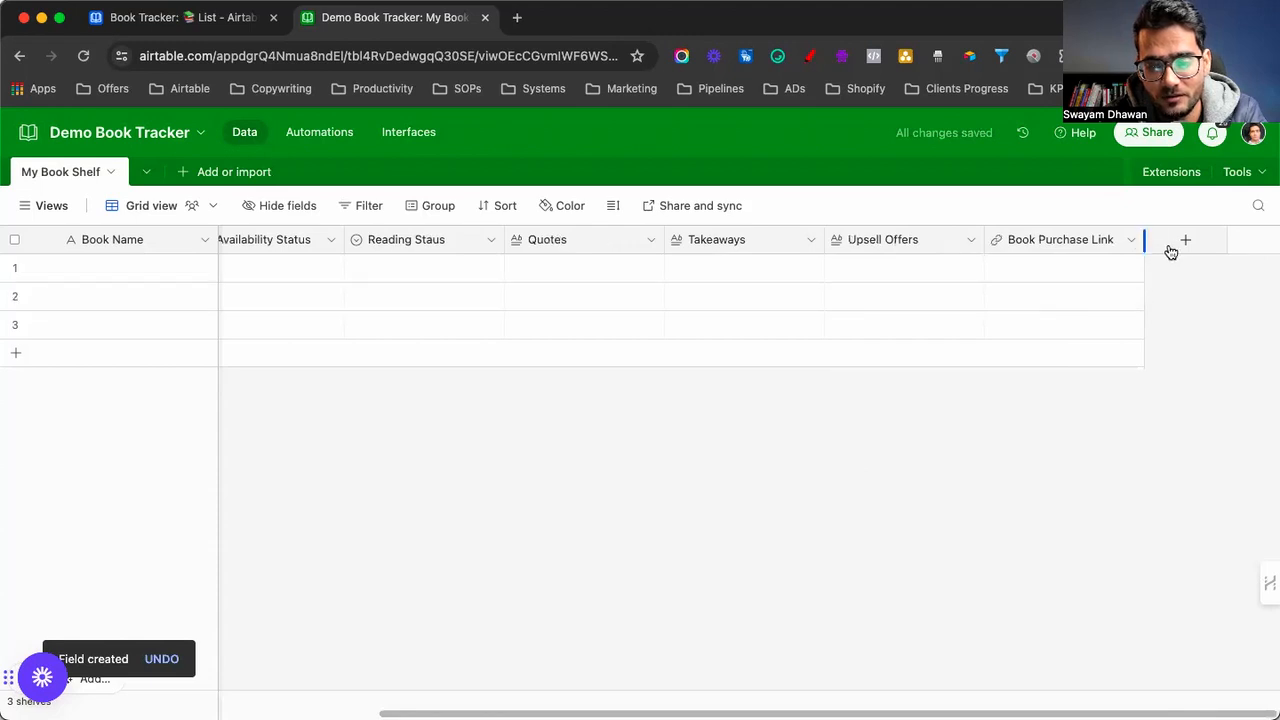
Start a Month single-select field with options January, February, March, April and May
click(1171, 249)
text(Month)
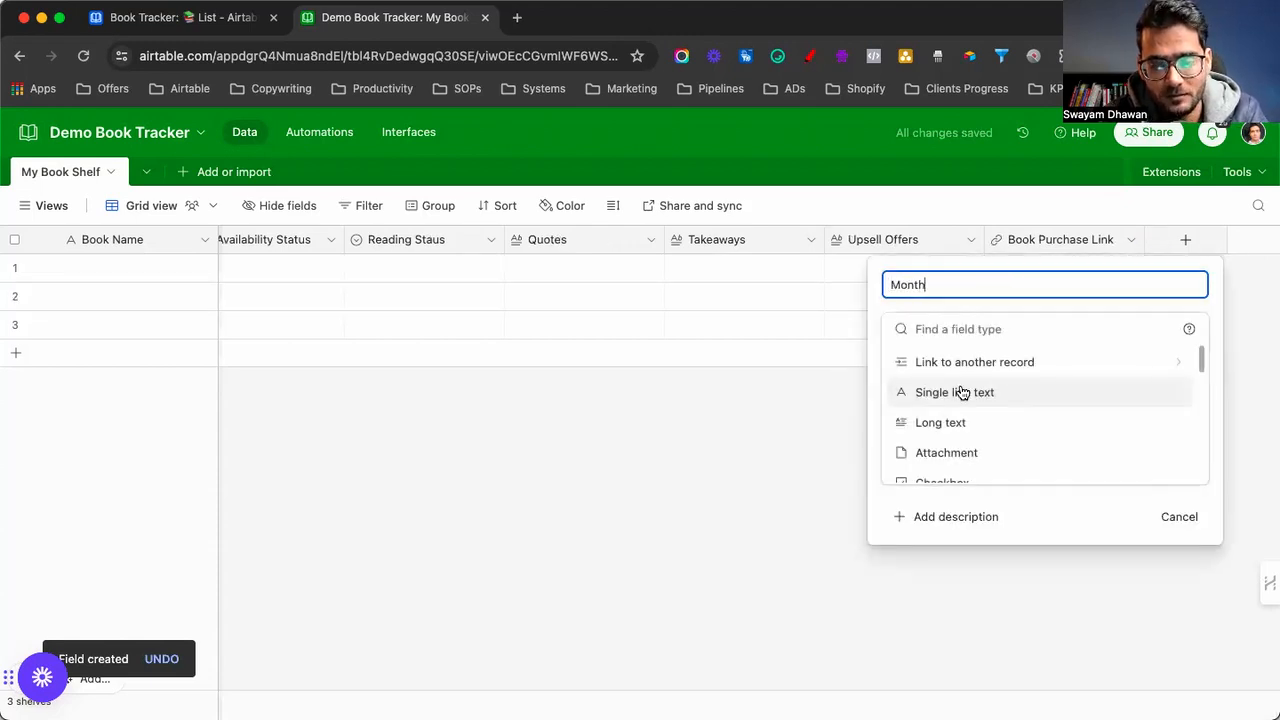
scroll(966, 400, down, 3)
click(953, 451)
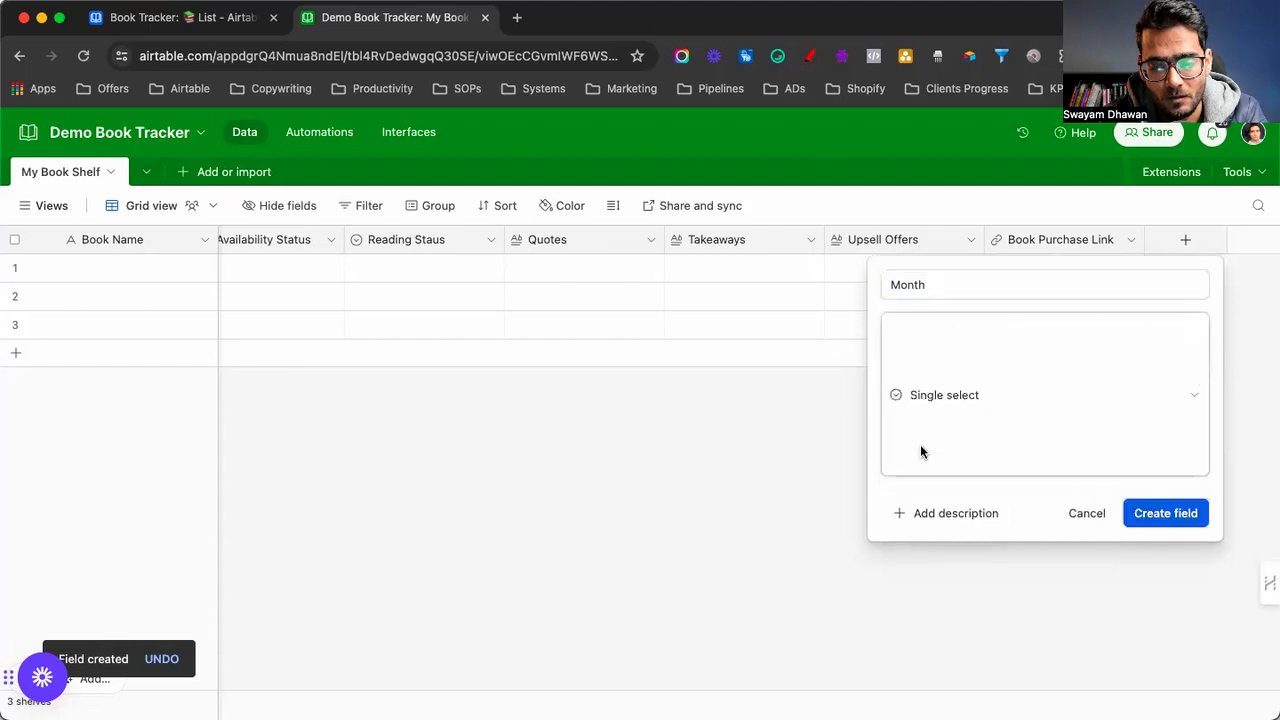
click(934, 488)
text(January)
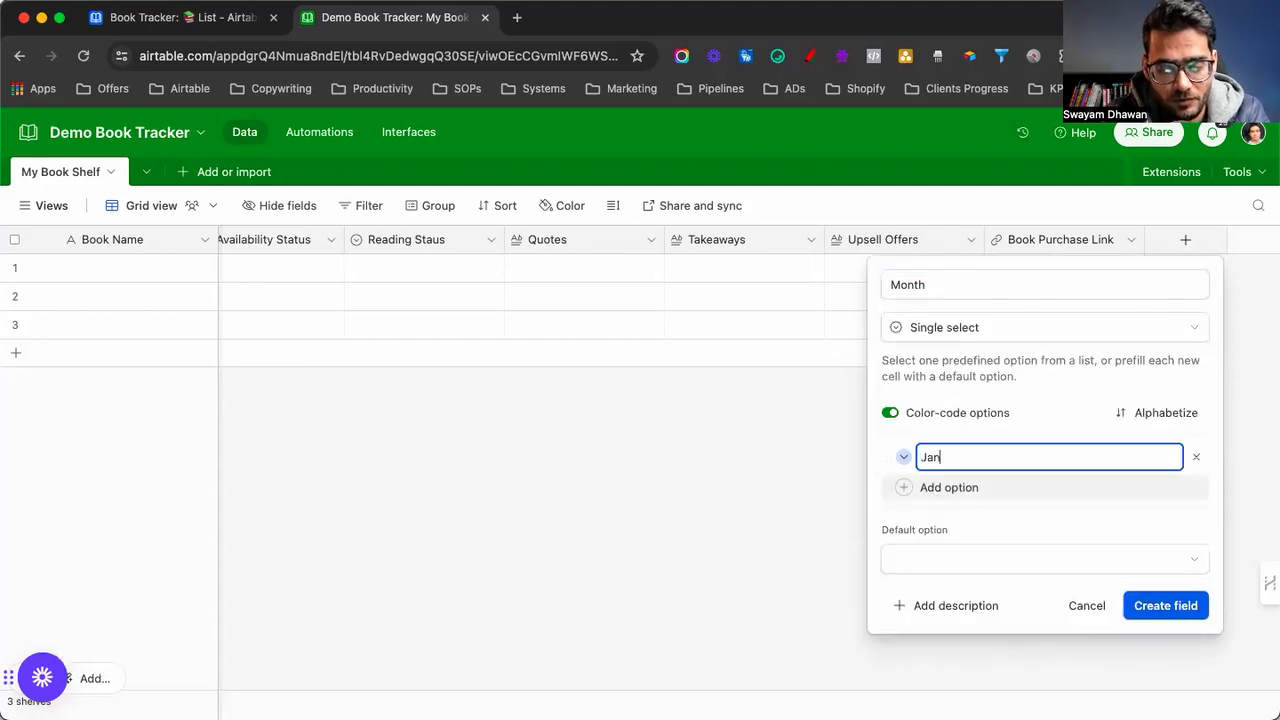
key(Return)
text(February)
key(Return)
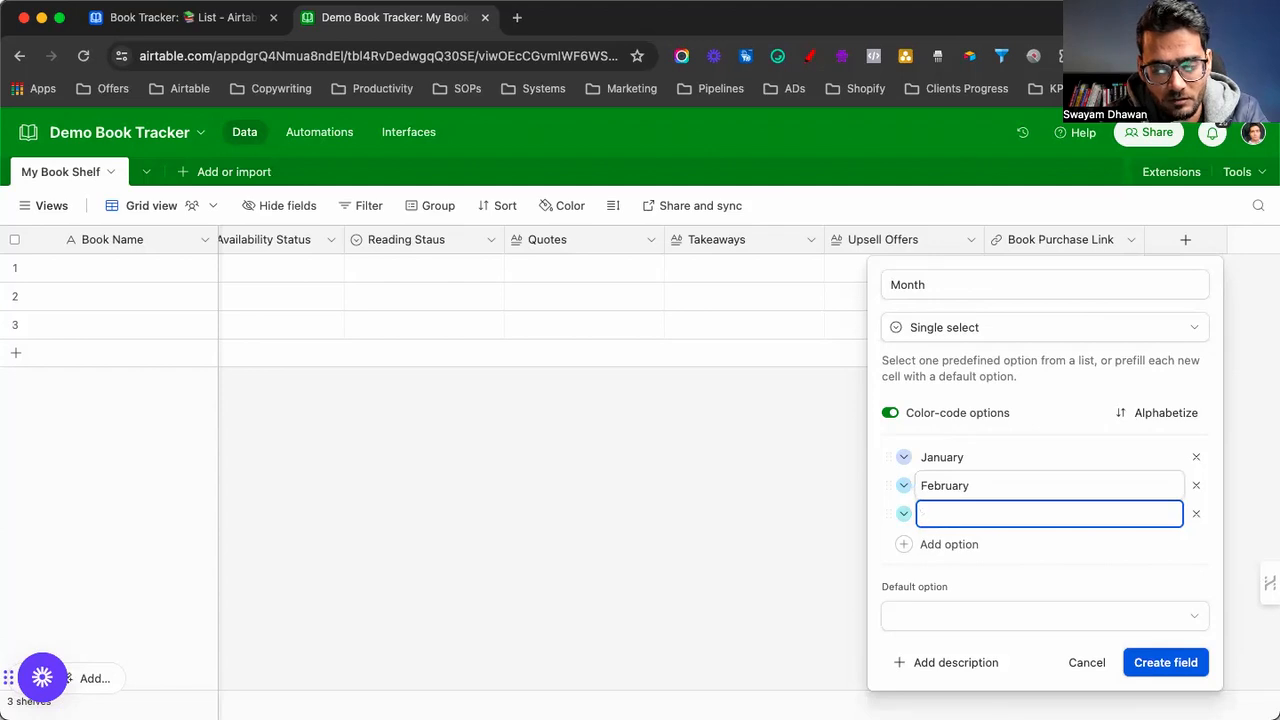
key(BackSpace)
text(M)
key(Return)
text(March)
key(Return)
text(April)
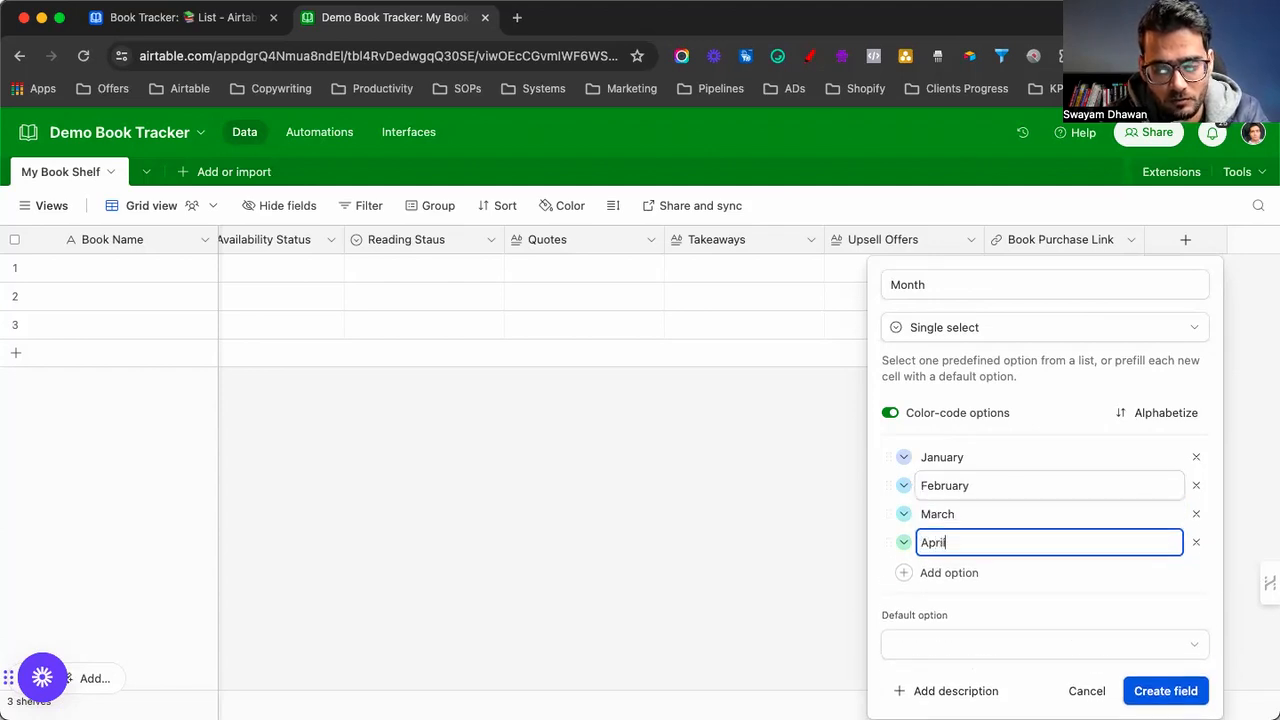
key(Return)
text(May)
key(Return)
Add options June through December, fixing the August spelling, and create the Month field
text(June)
key(Return)
text(July)
key(Return)
text(Augus)
key(Return)
key(Up)
key(Right)
text(t)
key(Return)
text(Septem)
key(Return)
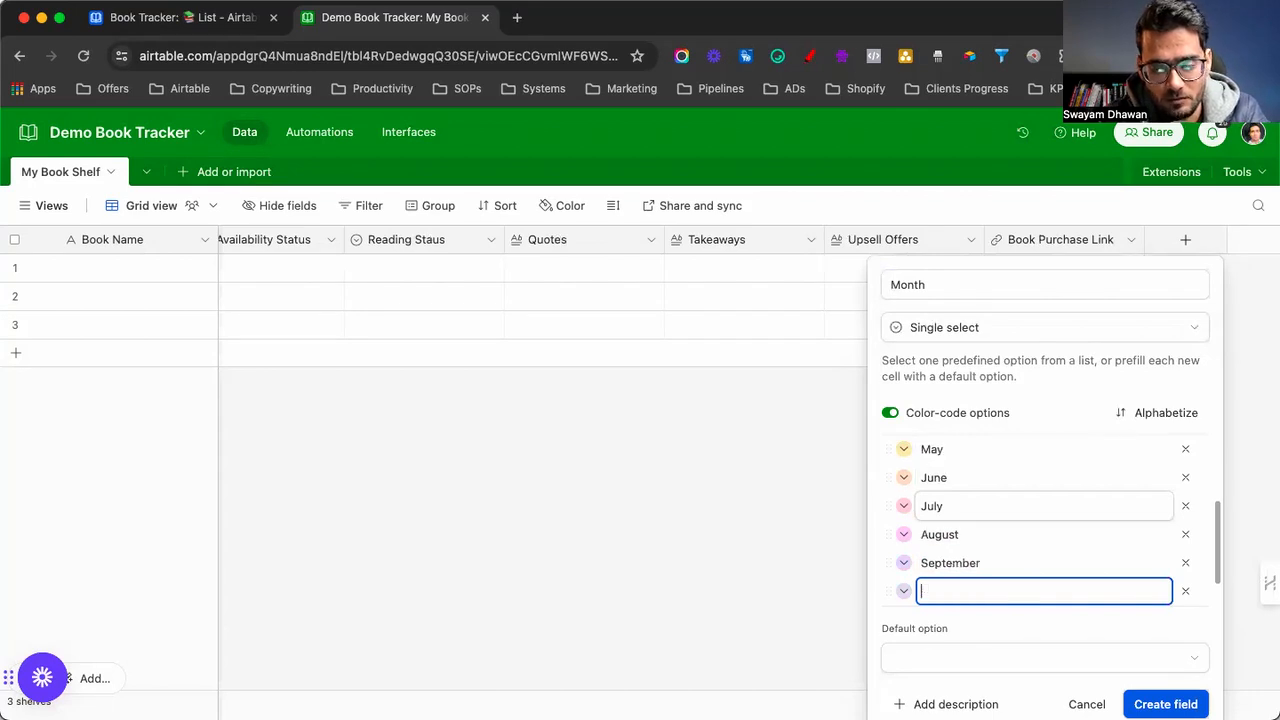
text(October)
key(Return)
text(November)
key(Return)
text(December)
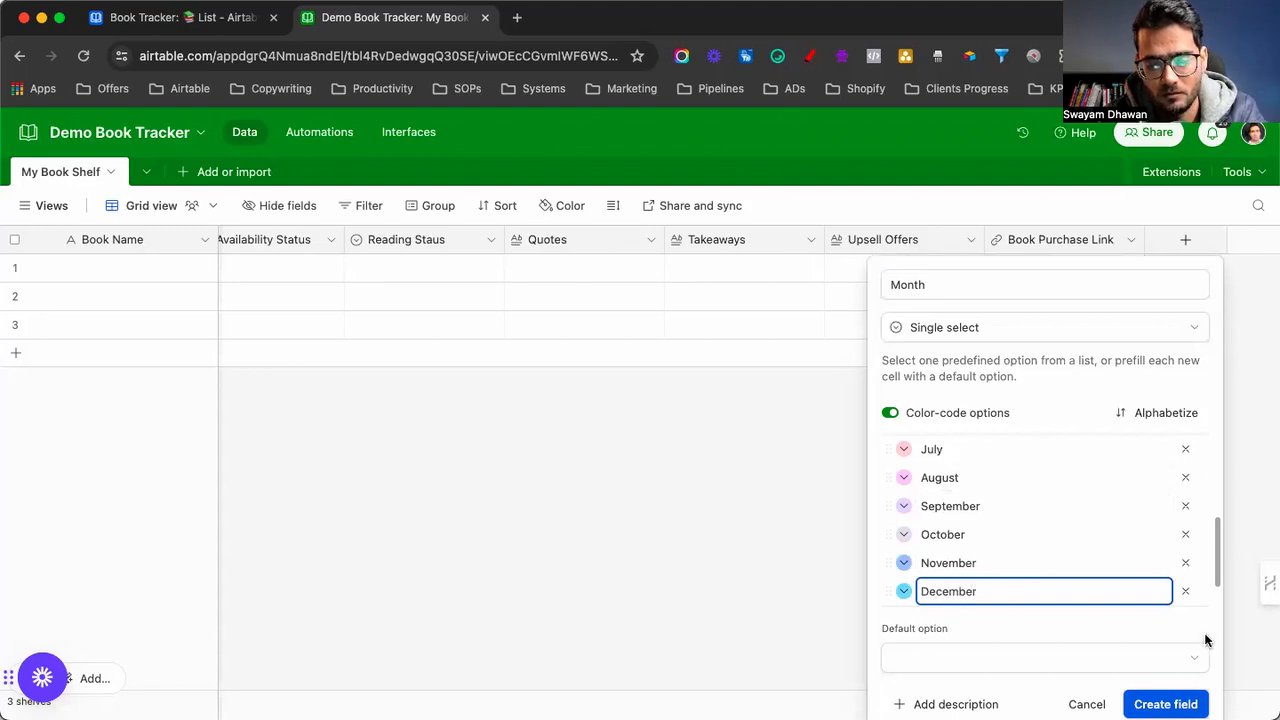
key(super+Return)
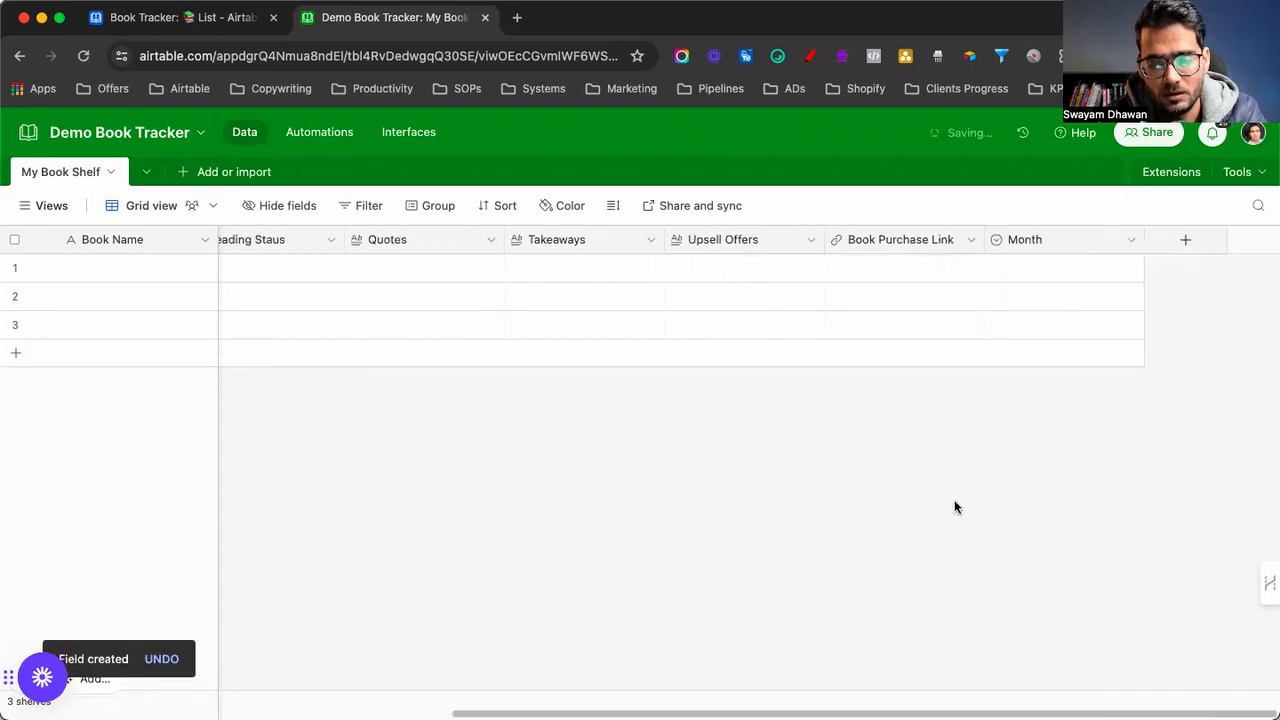
Name a new field Year and make it a single select
click(1162, 243)
text(Year)
scroll(957, 429, down, 3)
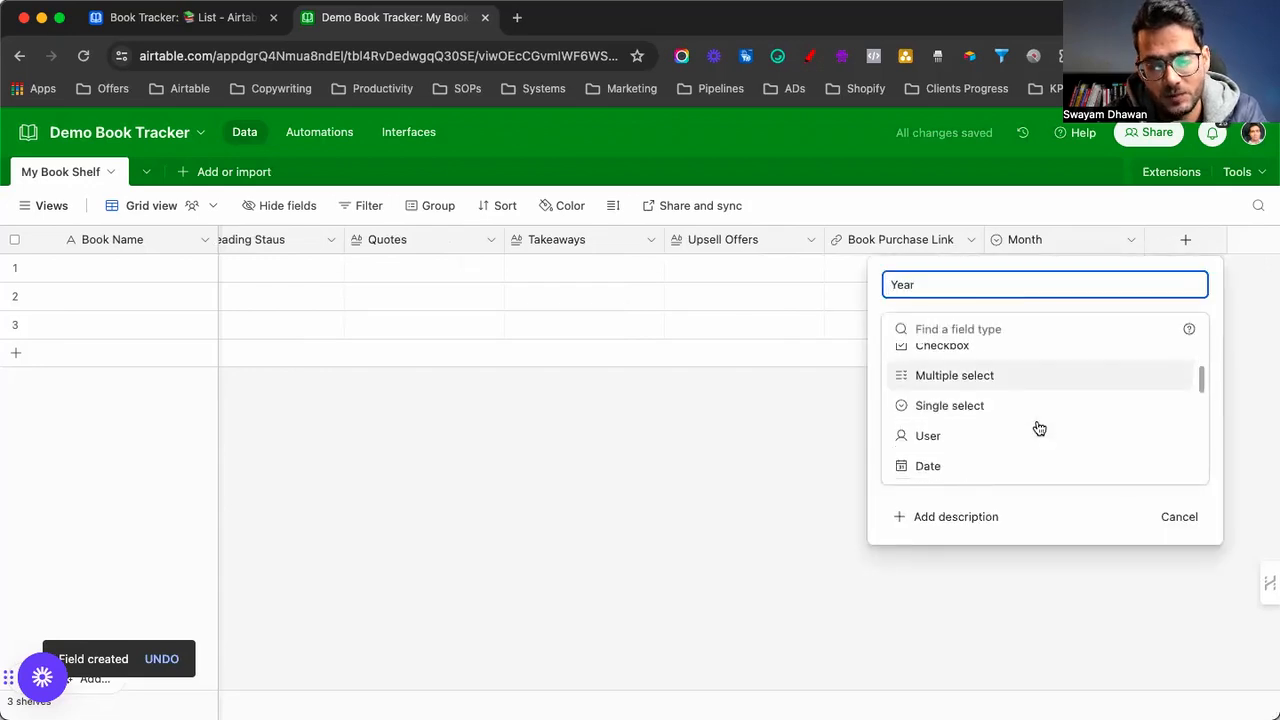
click(962, 406)
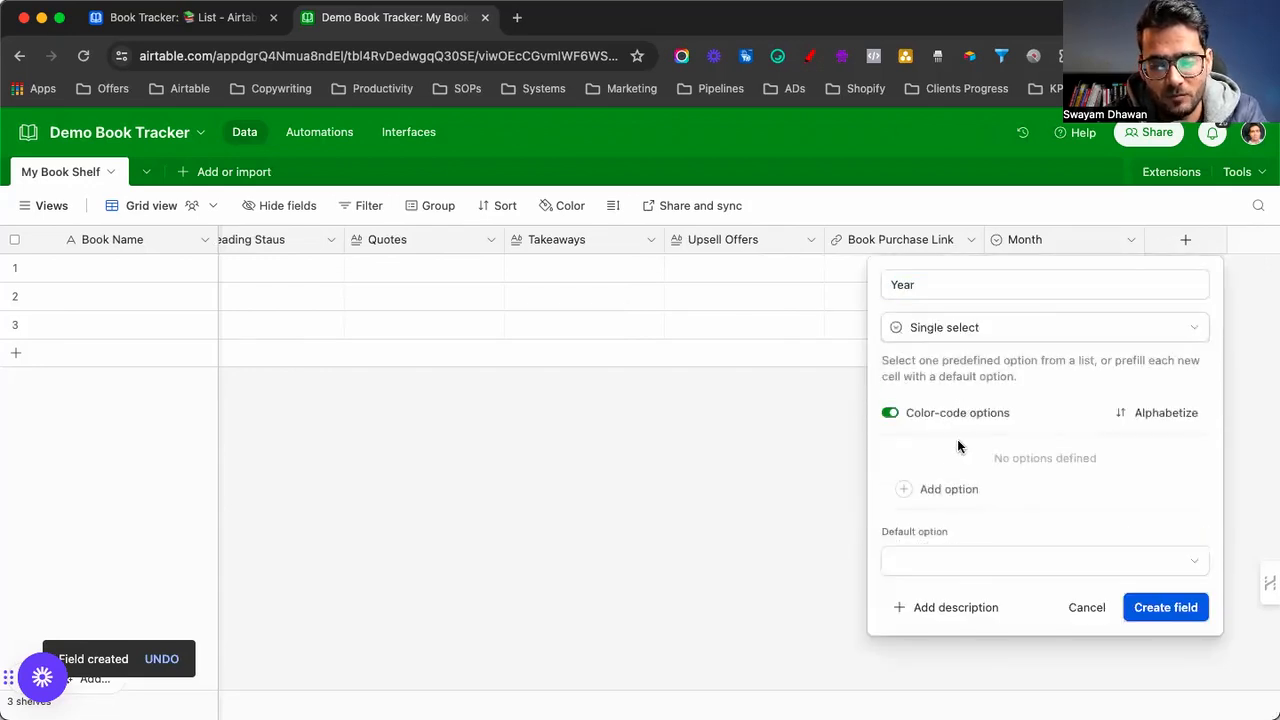
click(955, 487)
Give Year the options 2024, 2025, 2026, 2027 and 2028, then create it
text(2024)
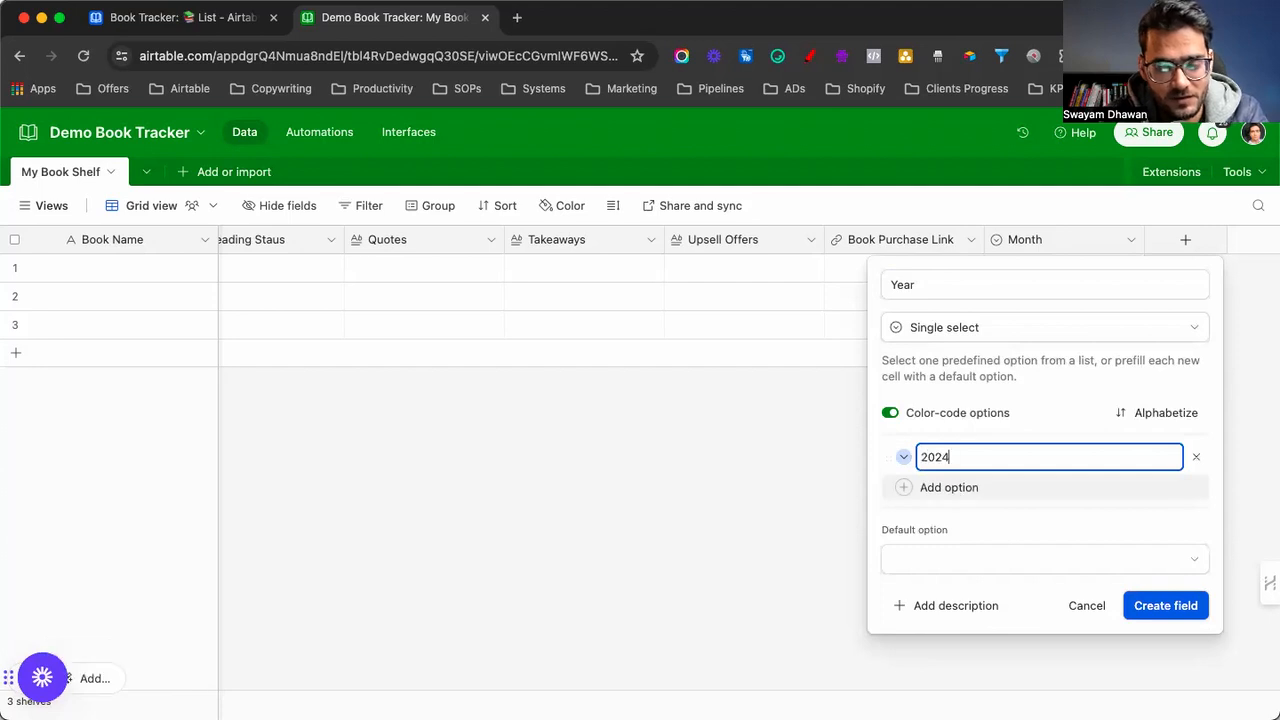
key(Return)
text(2025)
key(Return)
text(2026)
key(Return)
text(2027)
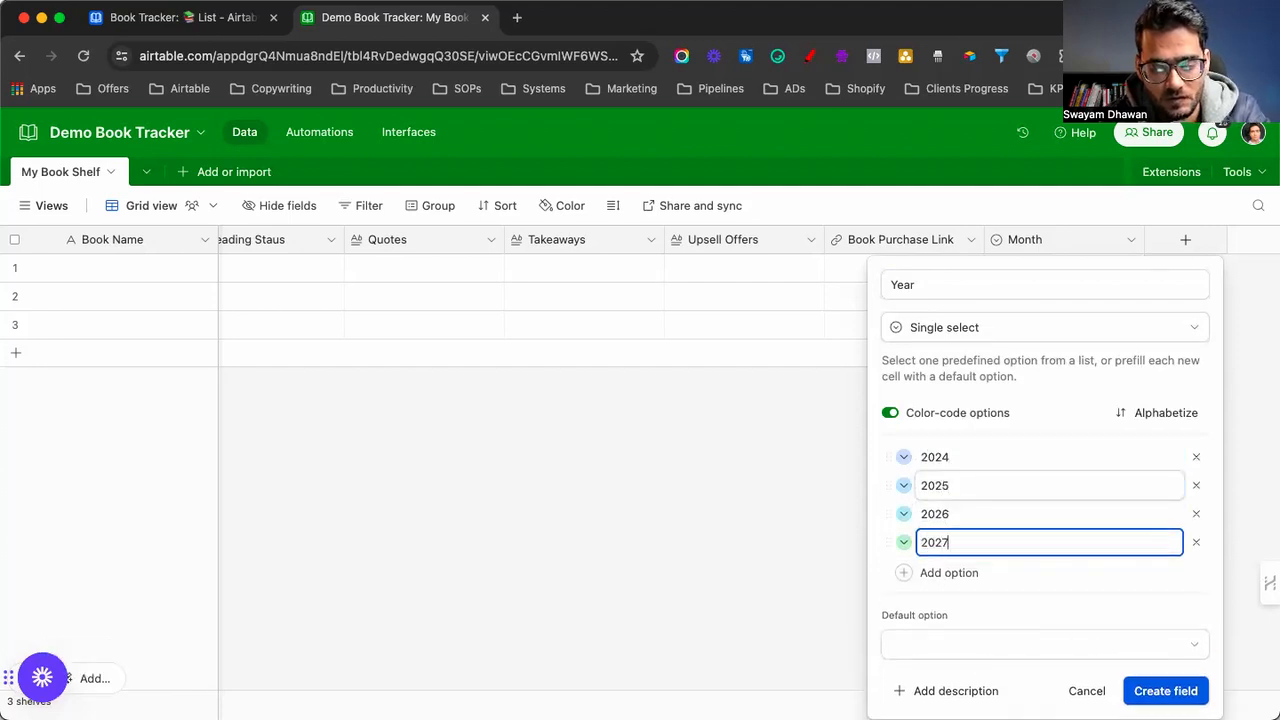
key(Return)
text(2028)
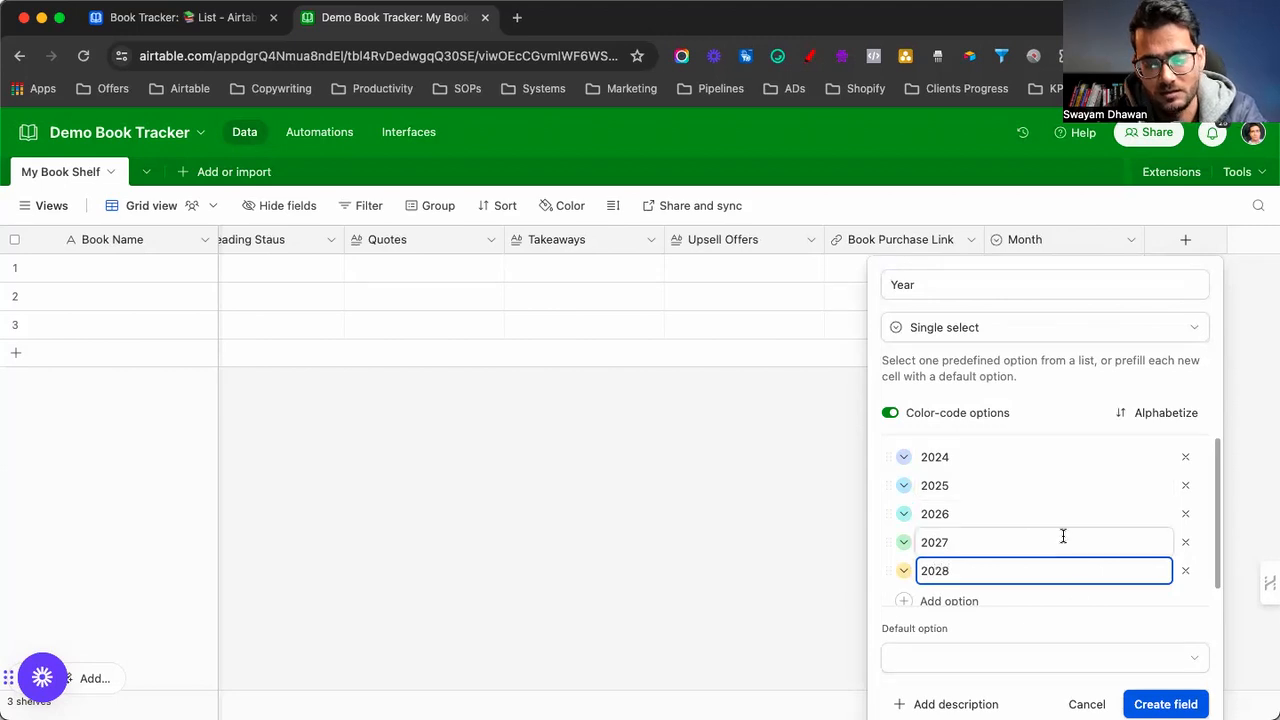
click(1155, 702)
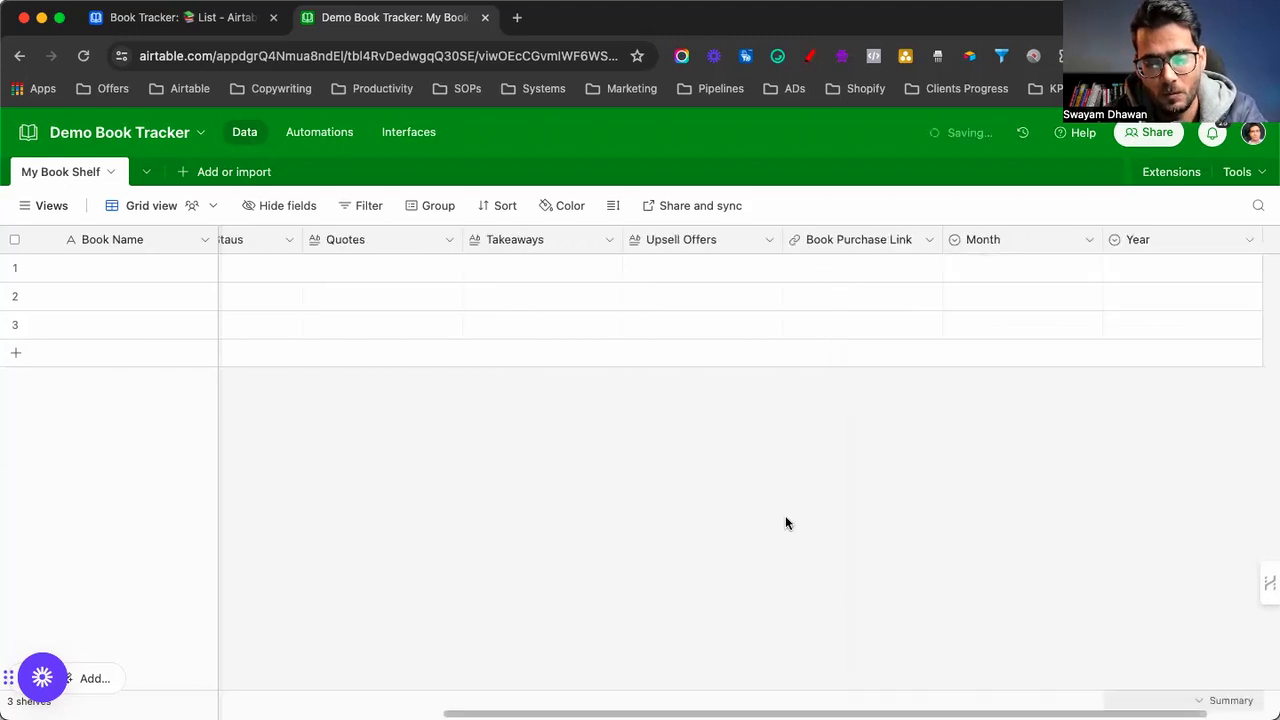
scroll(549, 480, left, 10)
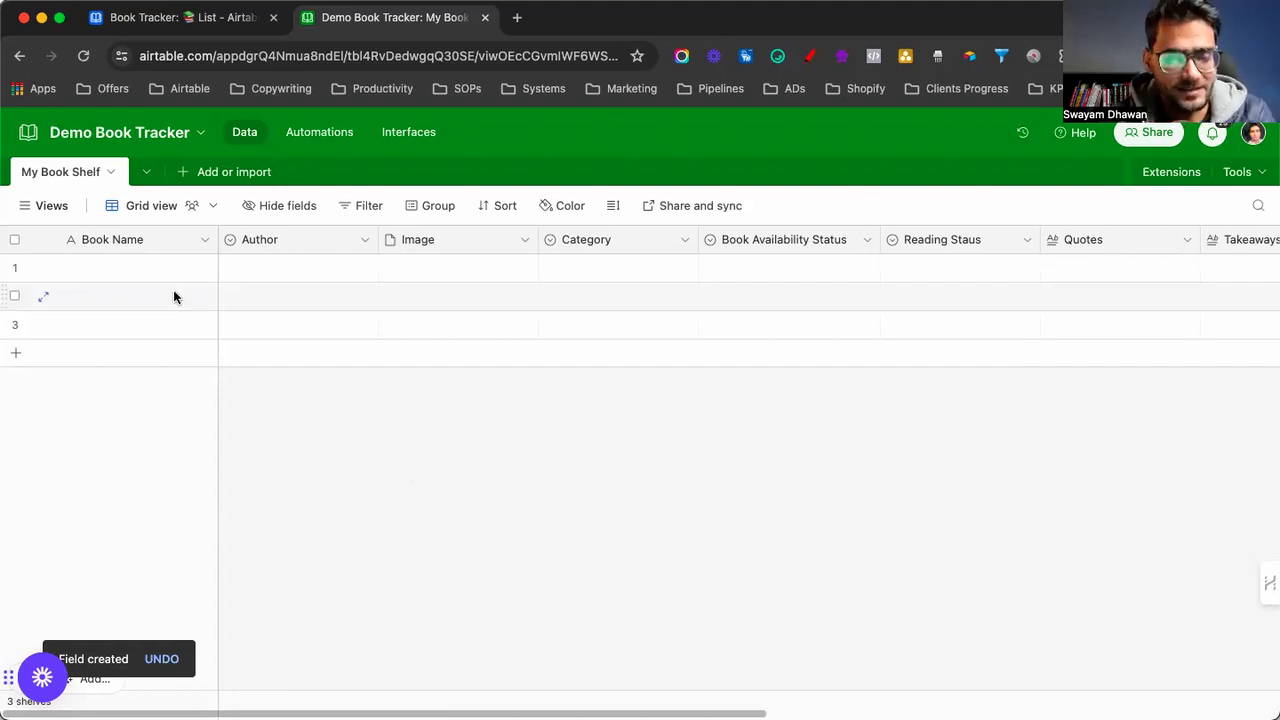
Enter Traffic Secrets as the first book, with its author and Sales category
click(140, 282)
text(raafi)
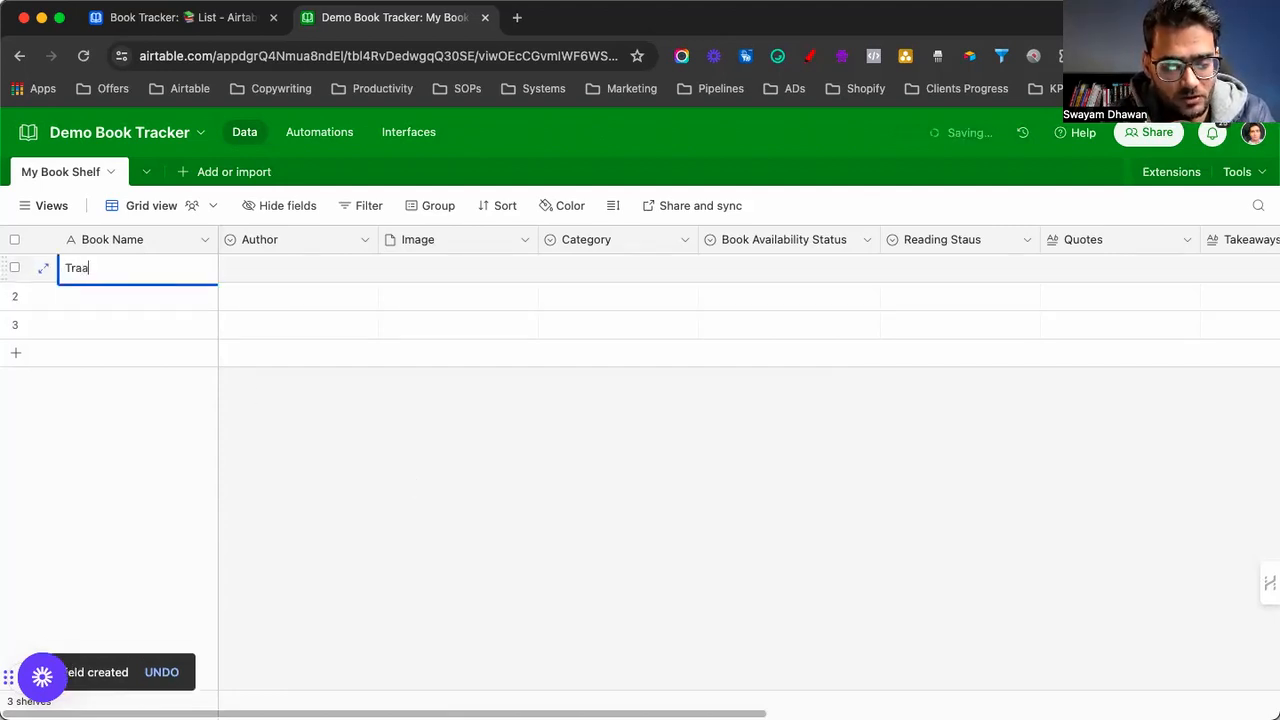
key(BackSpace)
key(BackSpace)
key(BackSpace)
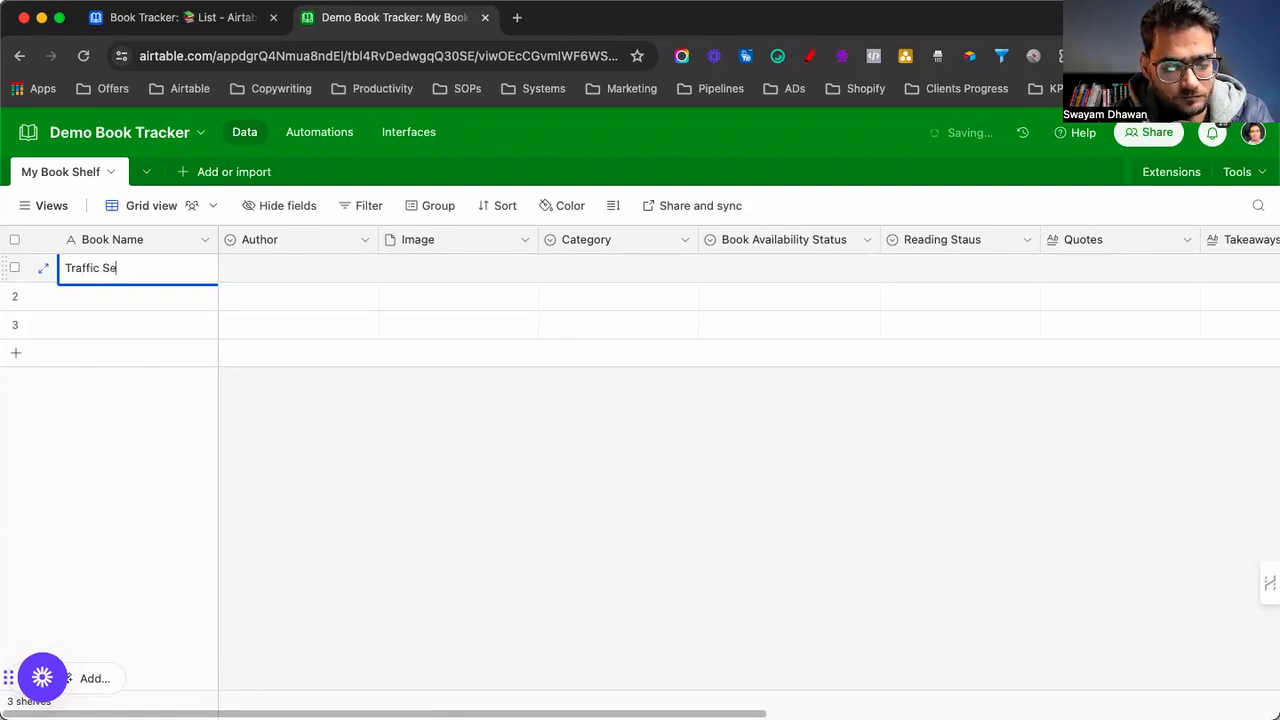
click(237, 273)
click(237, 273)
click(274, 363)
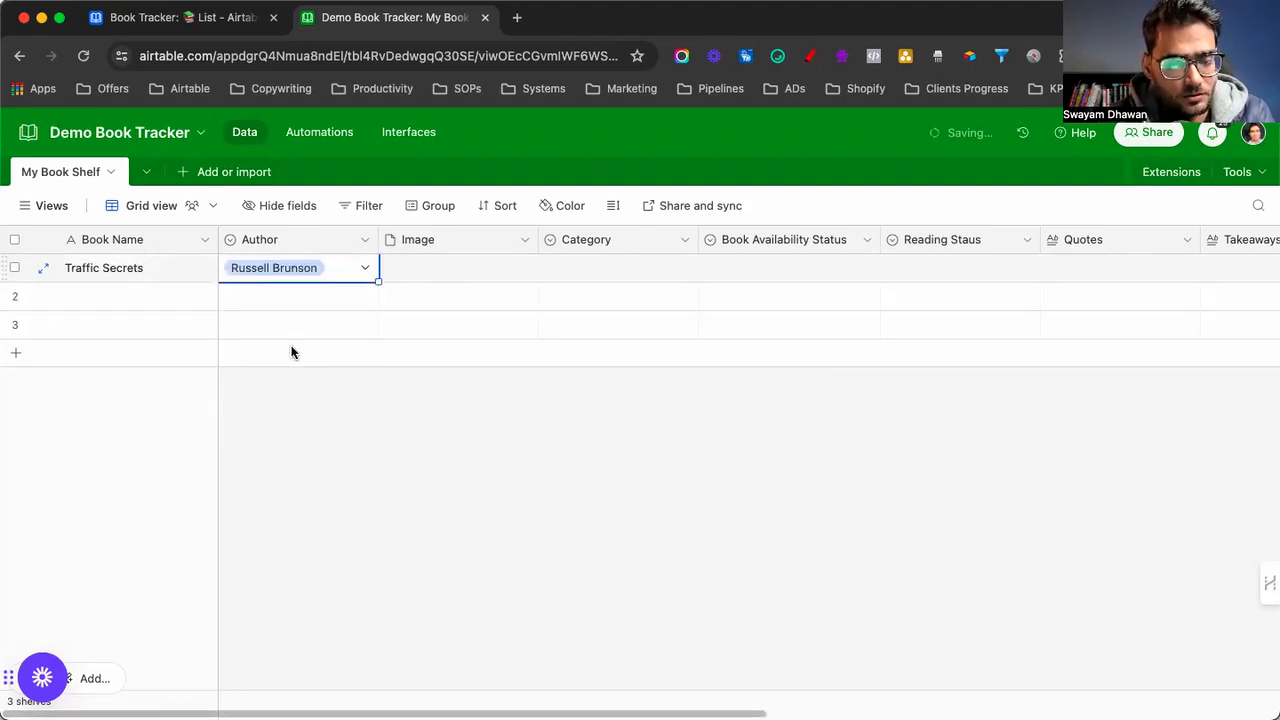
click(586, 267)
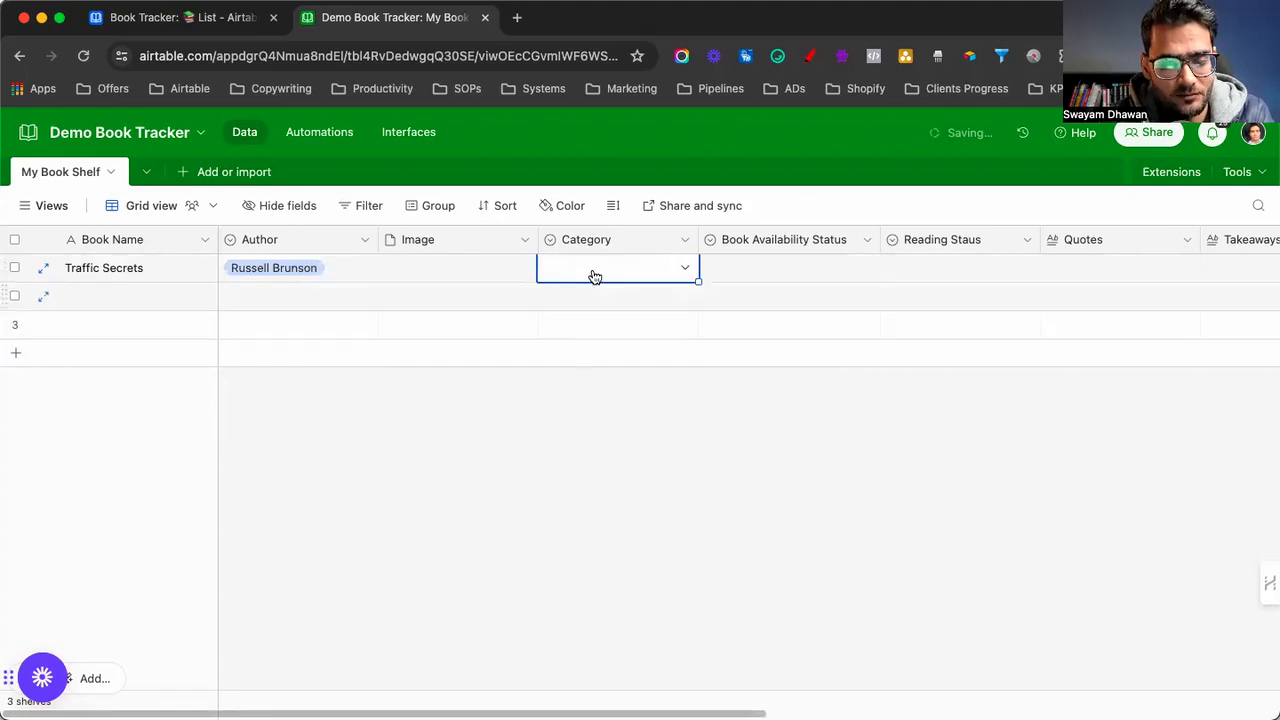
click(593, 268)
click(578, 357)
Mark Traffic Secrets as Physically Availble with reading status Read
click(754, 273)
click(752, 271)
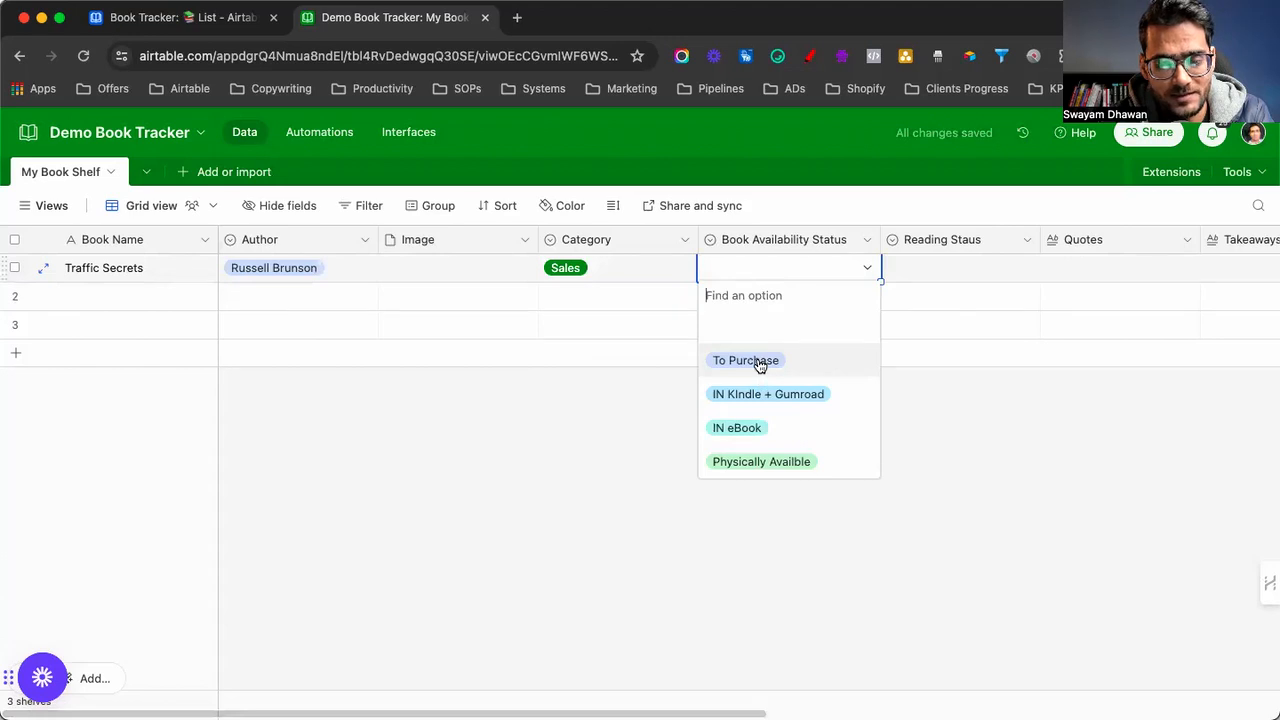
click(757, 462)
double_click(923, 265)
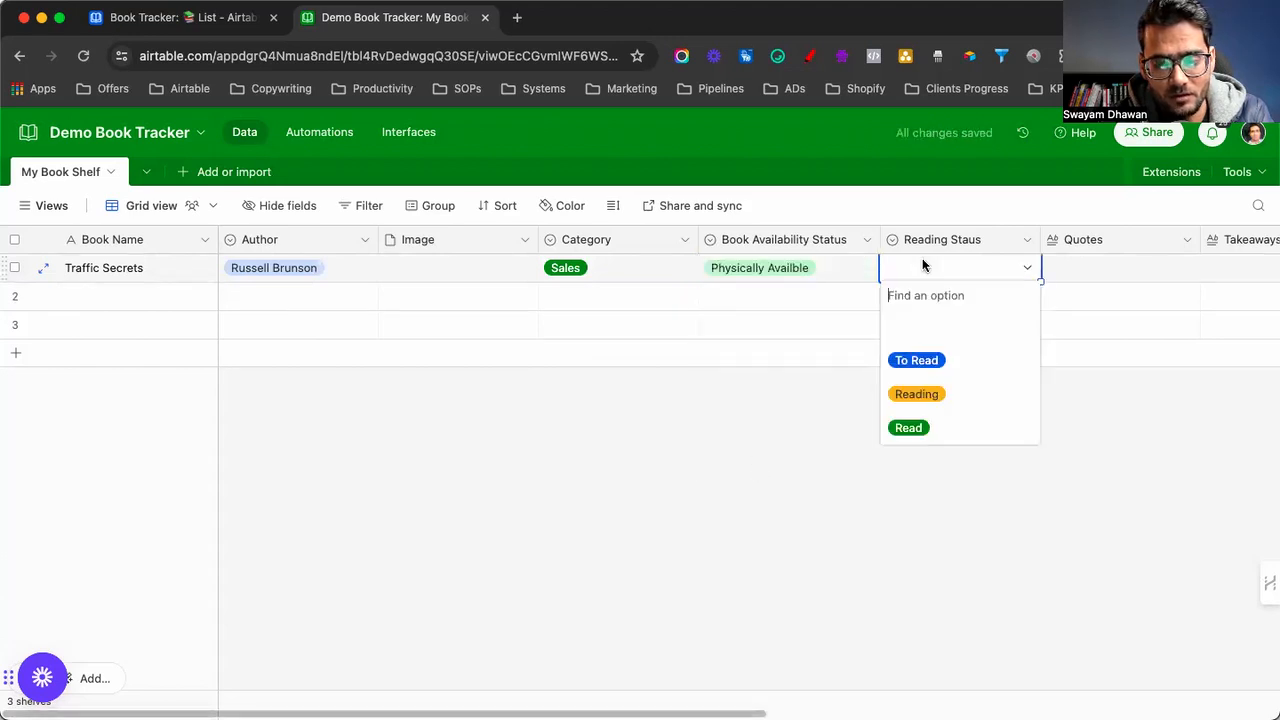
click(908, 427)
Enter the trafficsecrets.com purchase link and set Month to January and Year to 2024
scroll(977, 448, right, 1)
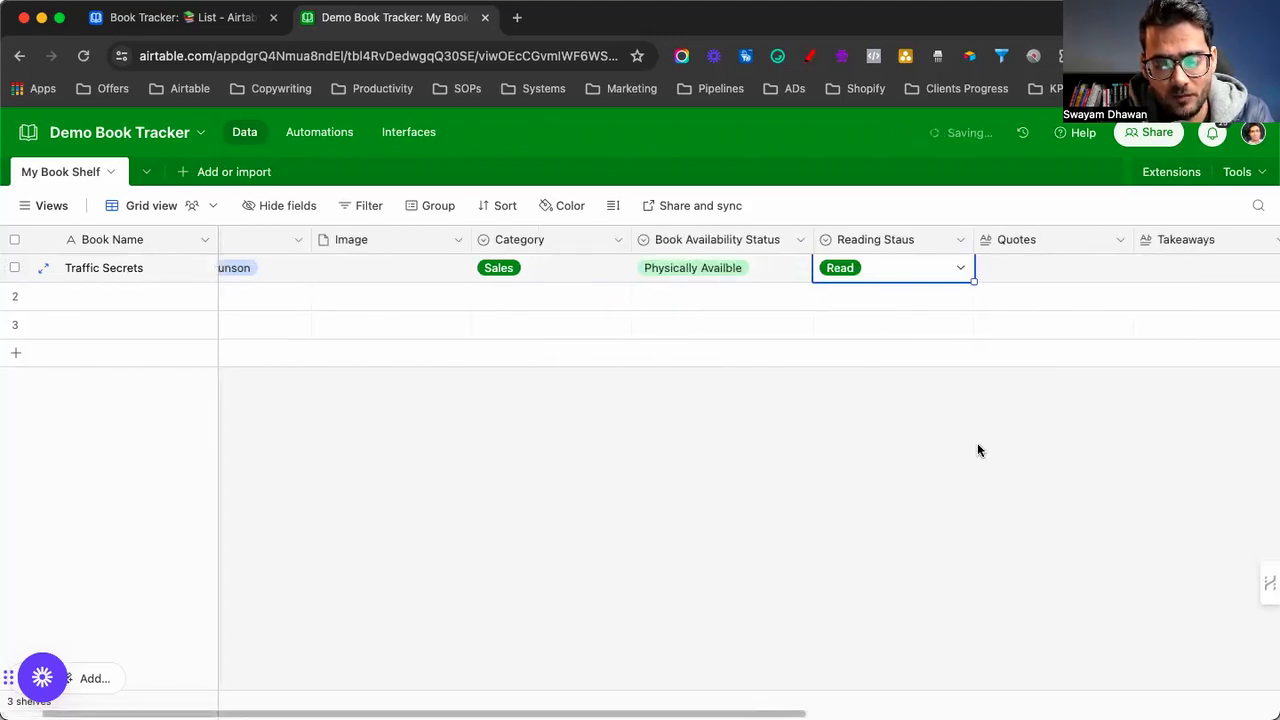
scroll(979, 450, right, 5)
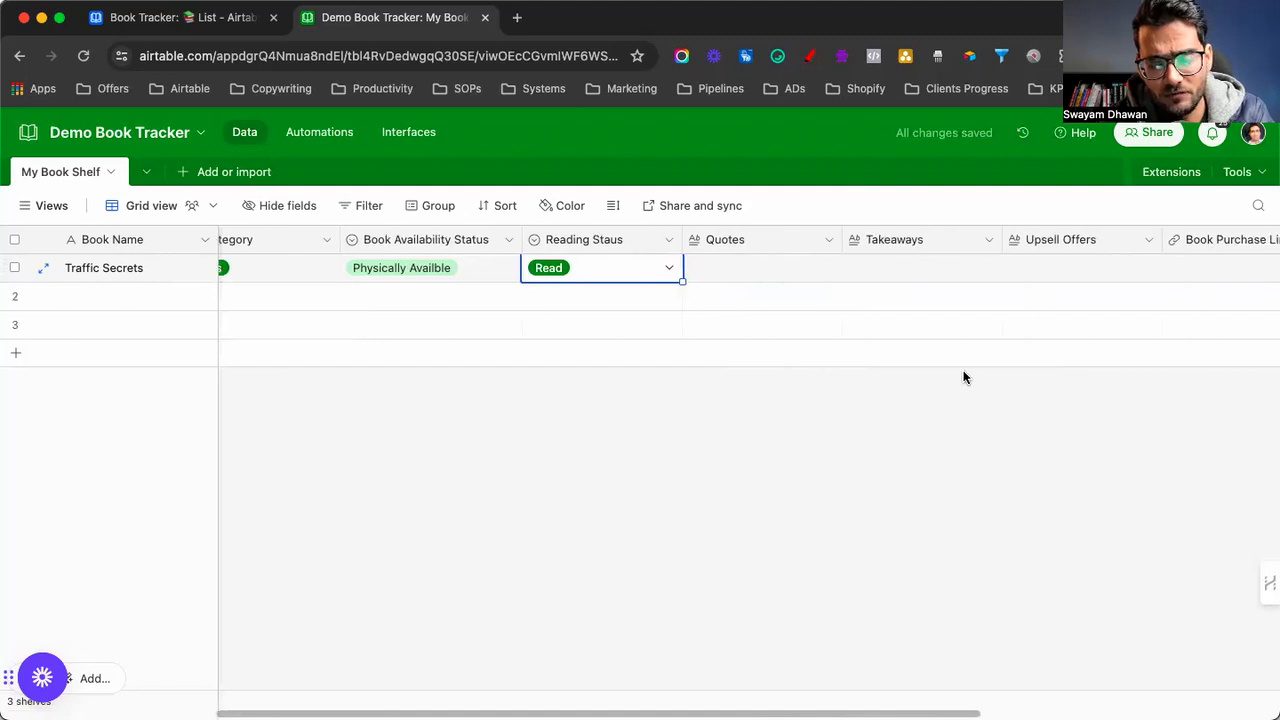
scroll(964, 377, right, 8)
click(740, 266)
text(traffic)
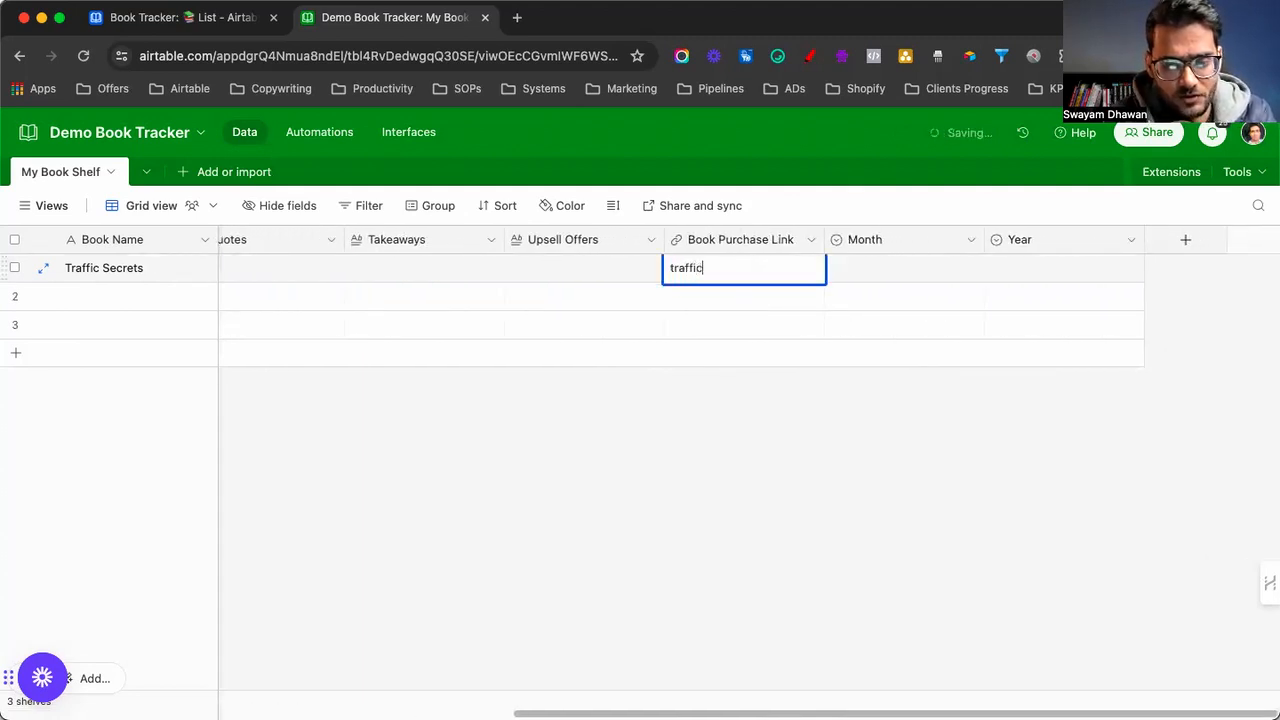
text(secrets.com)
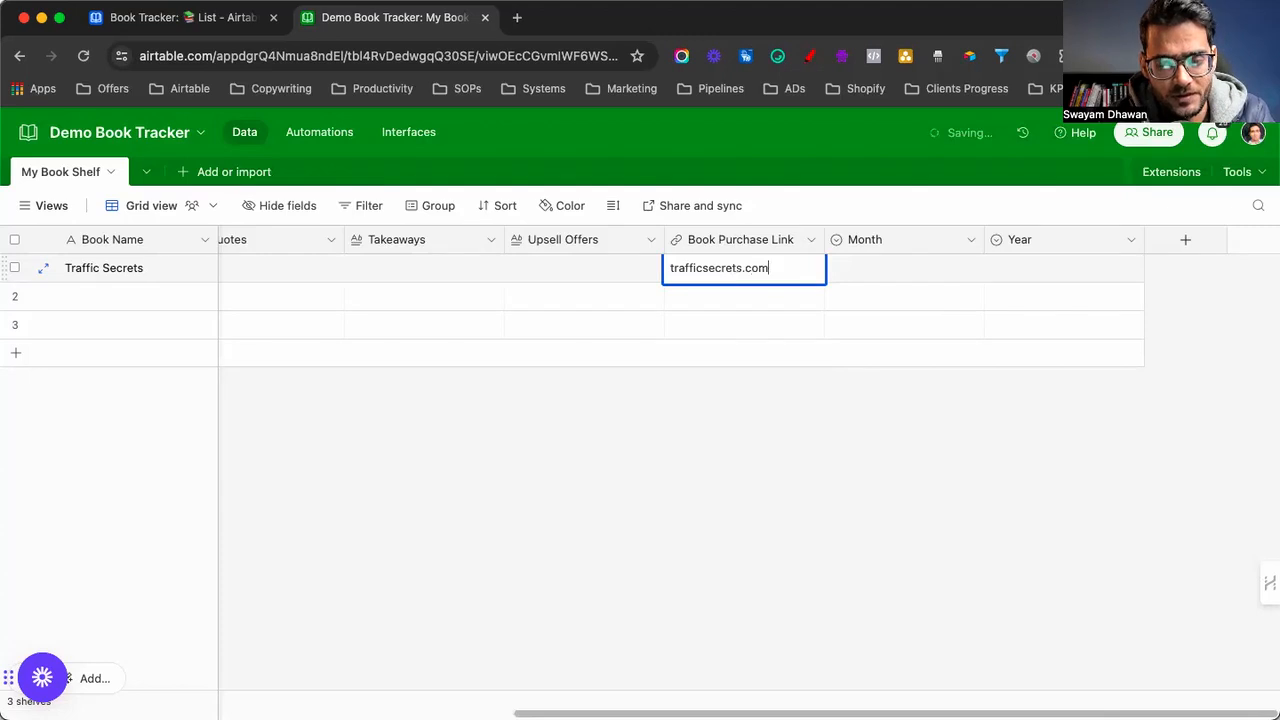
key(Tab)
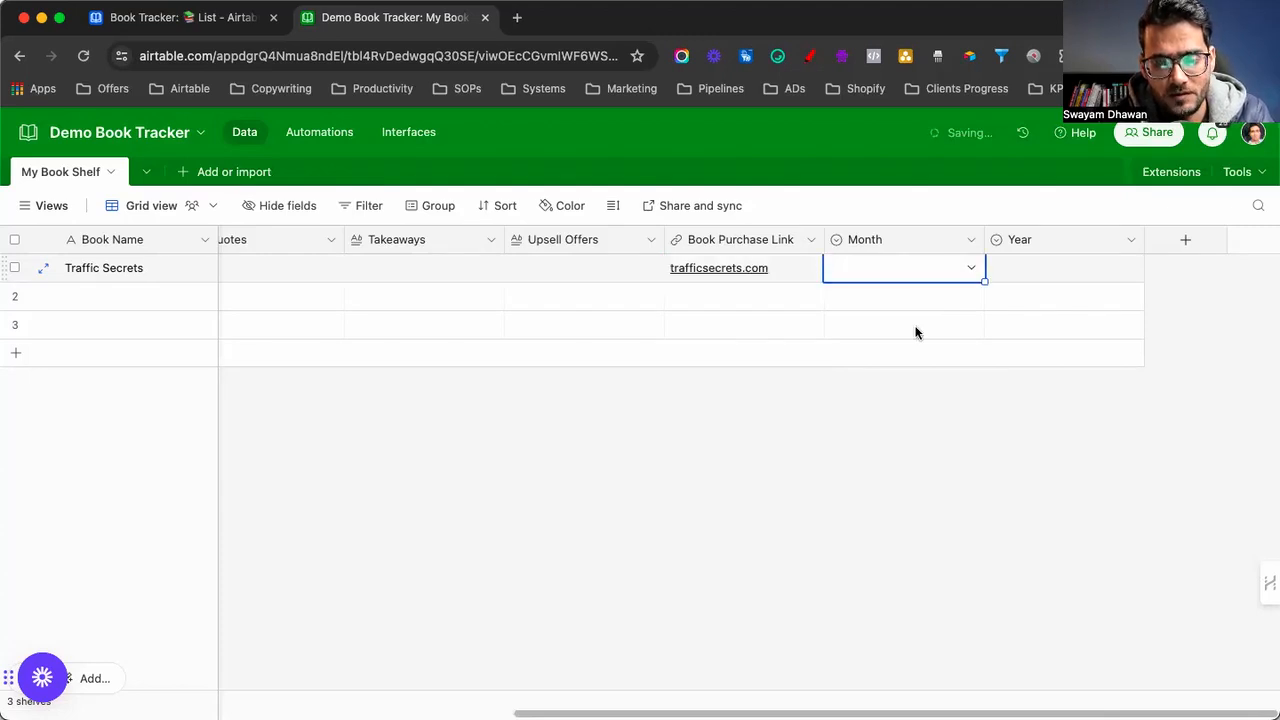
double_click(1034, 267)
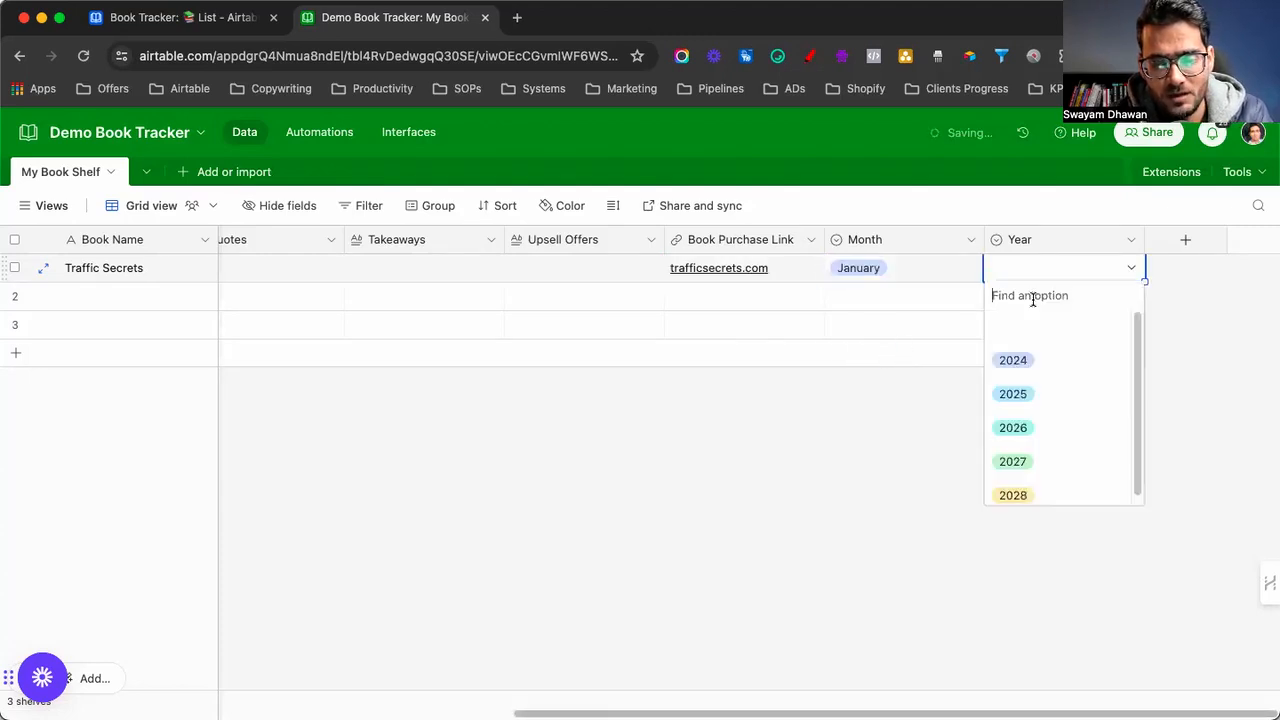
click(1029, 363)
click(823, 480)
scroll(132, 403, left, 10)
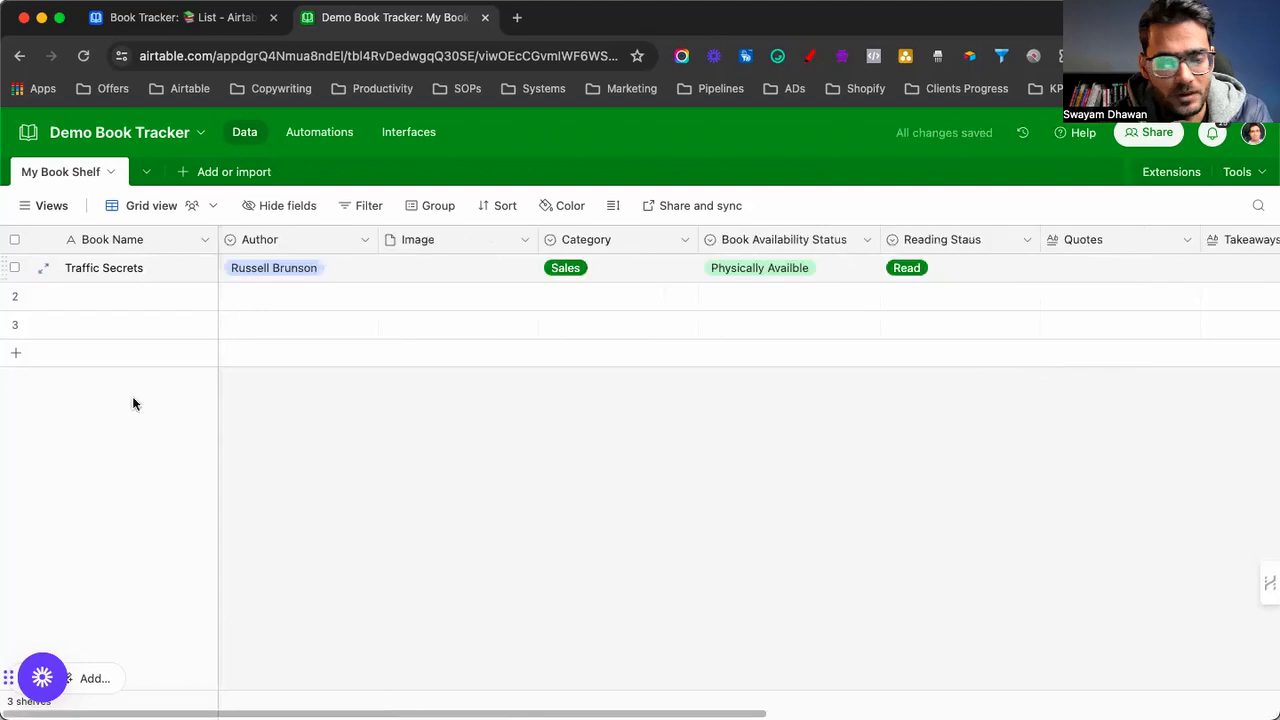
click(87, 297)
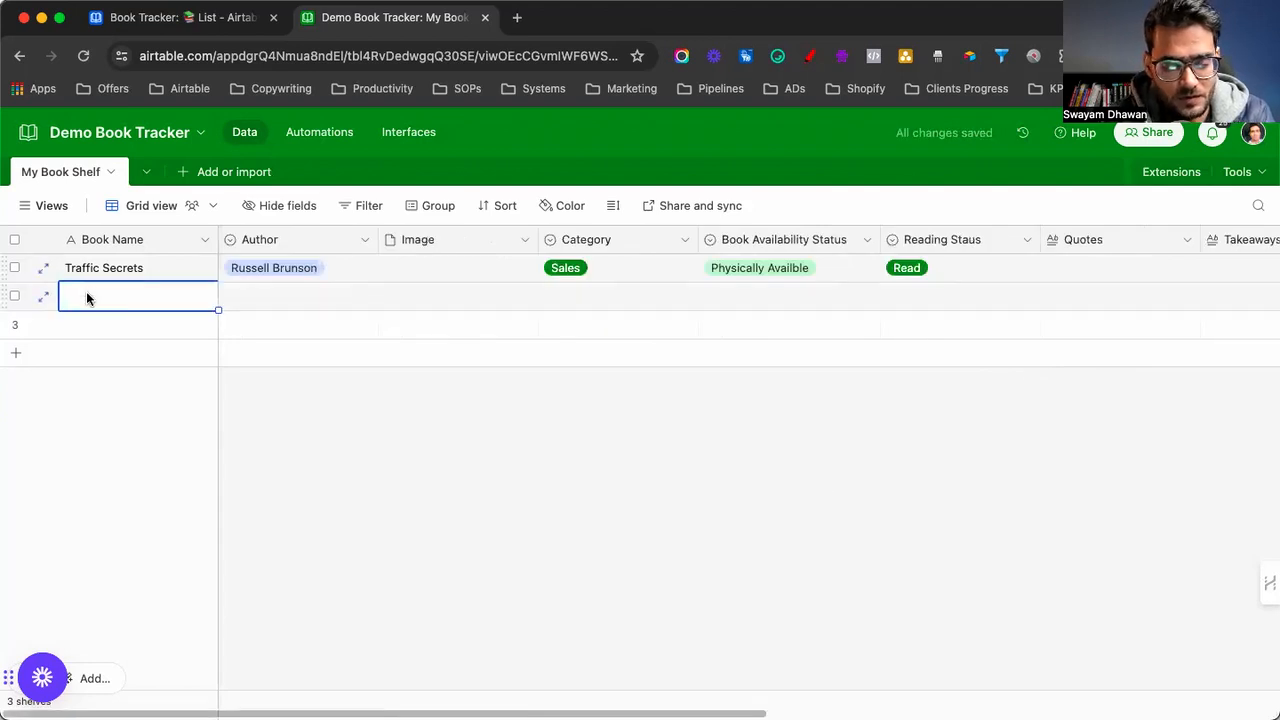
Enter 'Content Multiplier' as the second book and assign its author
text(Content Multi)
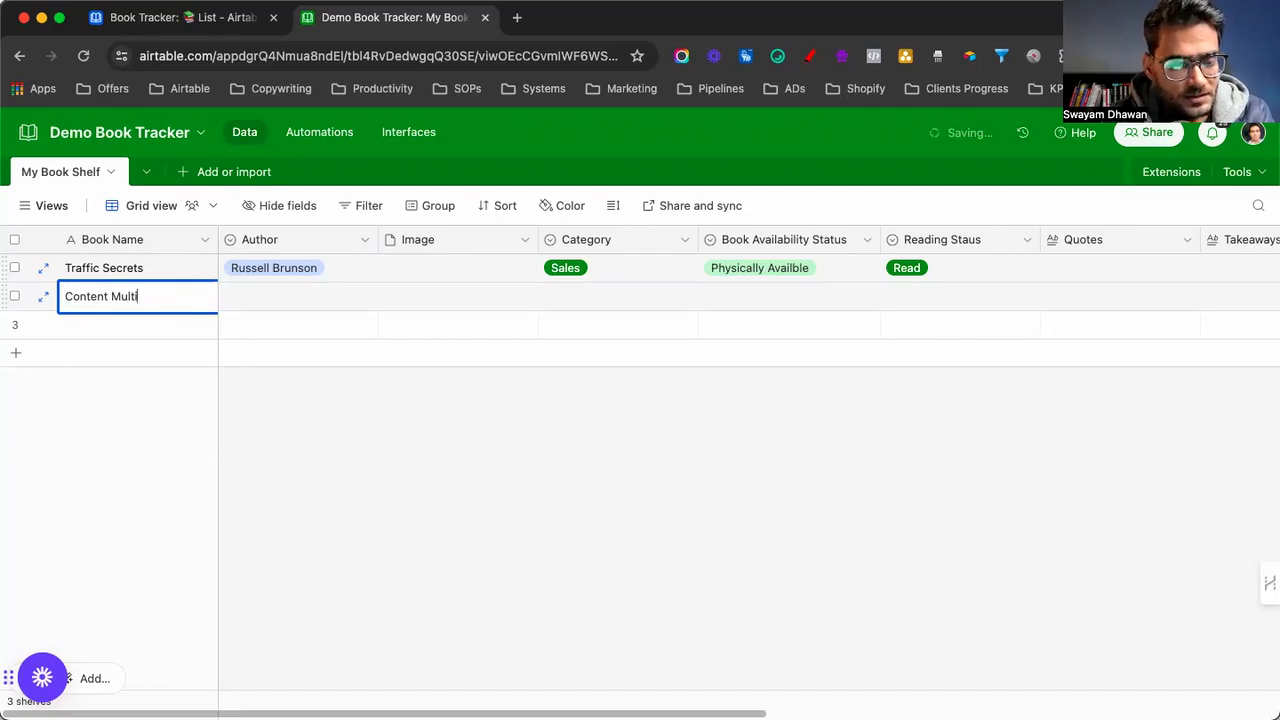
text(plier)
key(Tab)
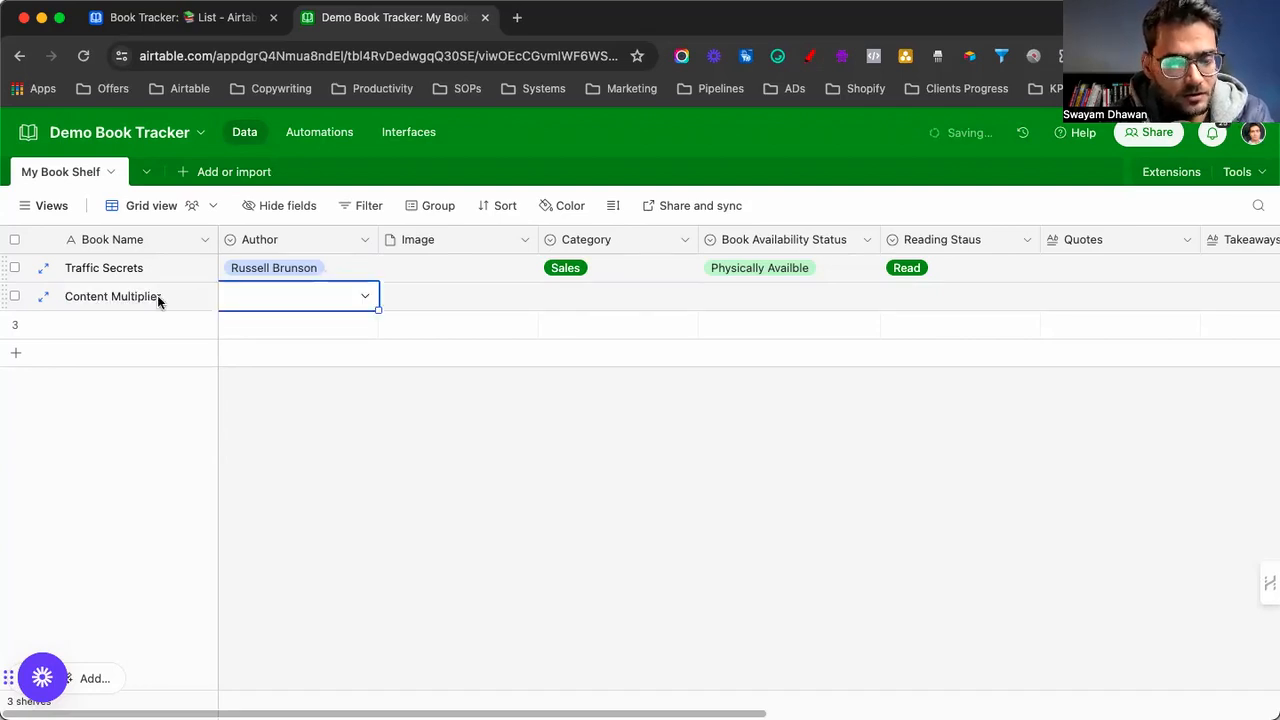
click(242, 303)
click(250, 418)
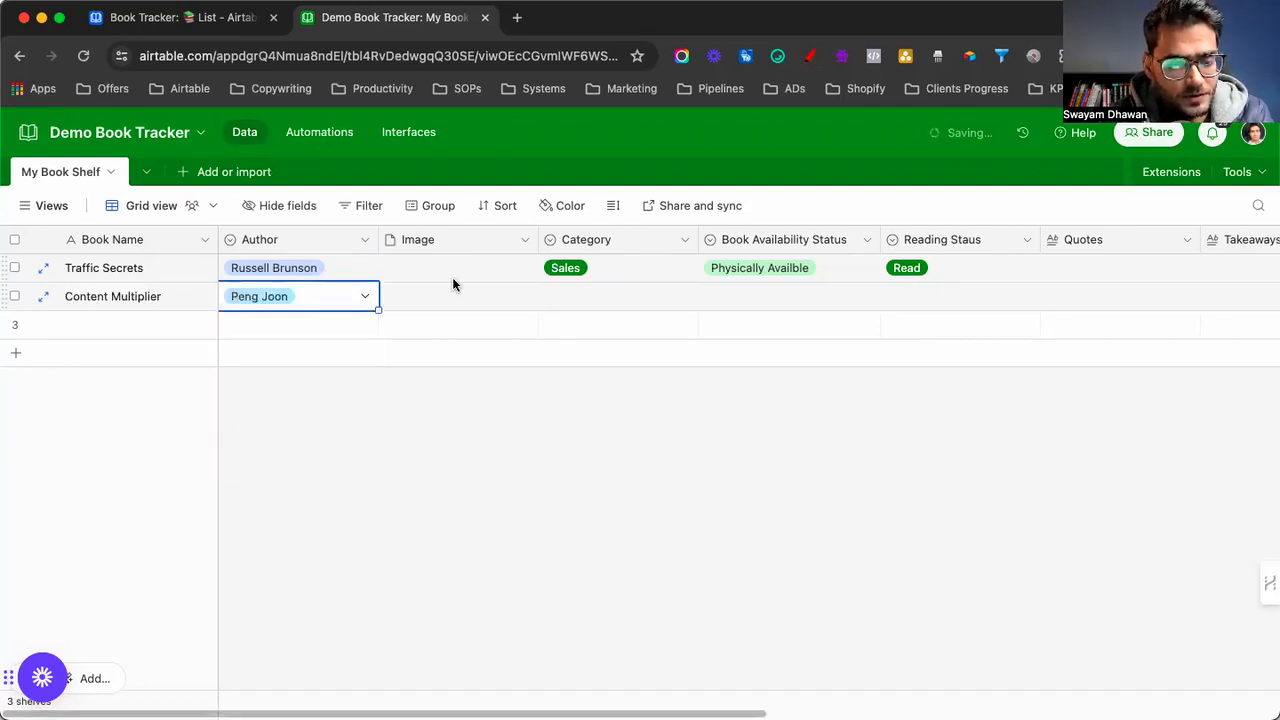
Set Content Multiplier's category to Copywriting
click(569, 297)
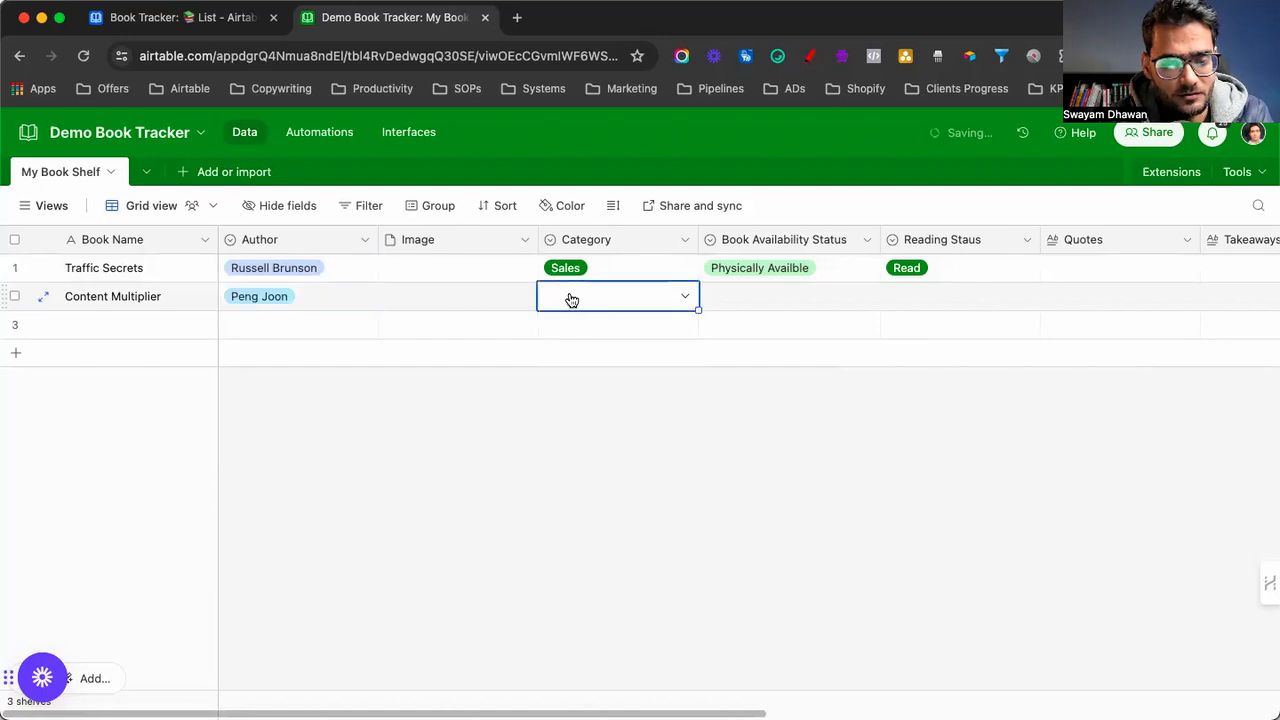
click(586, 297)
scroll(587, 417, down, 2)
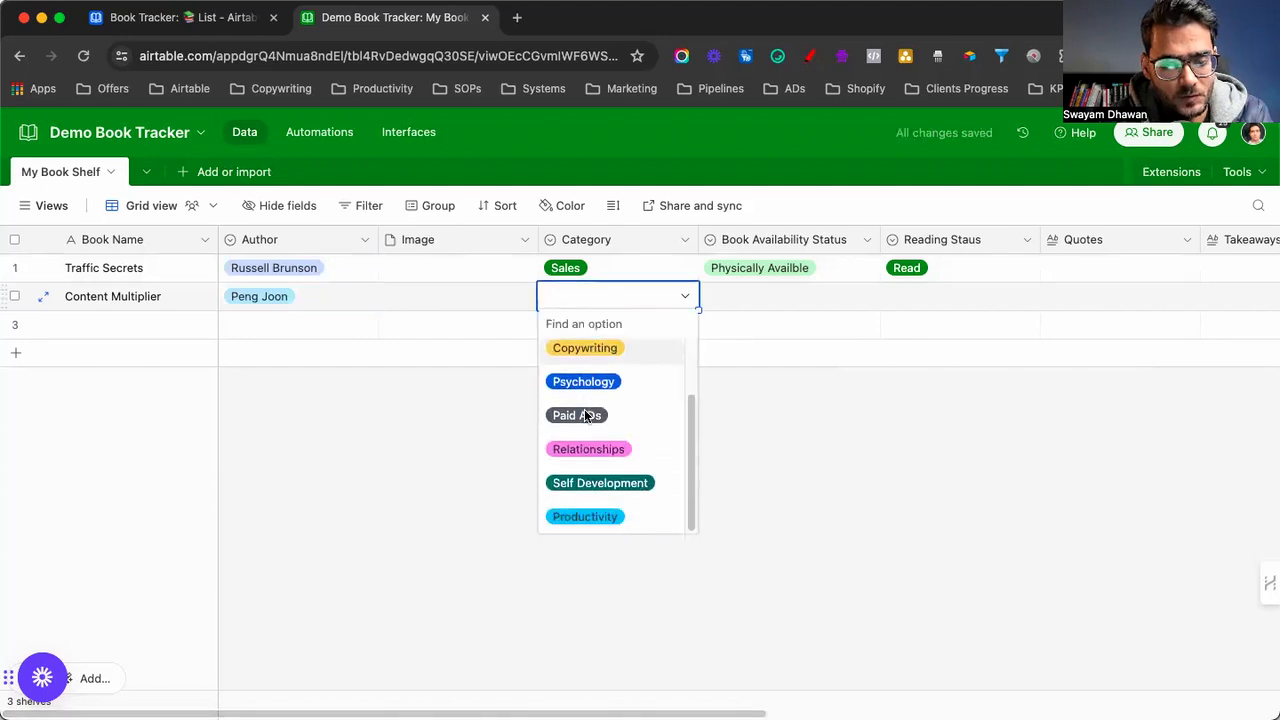
click(584, 353)
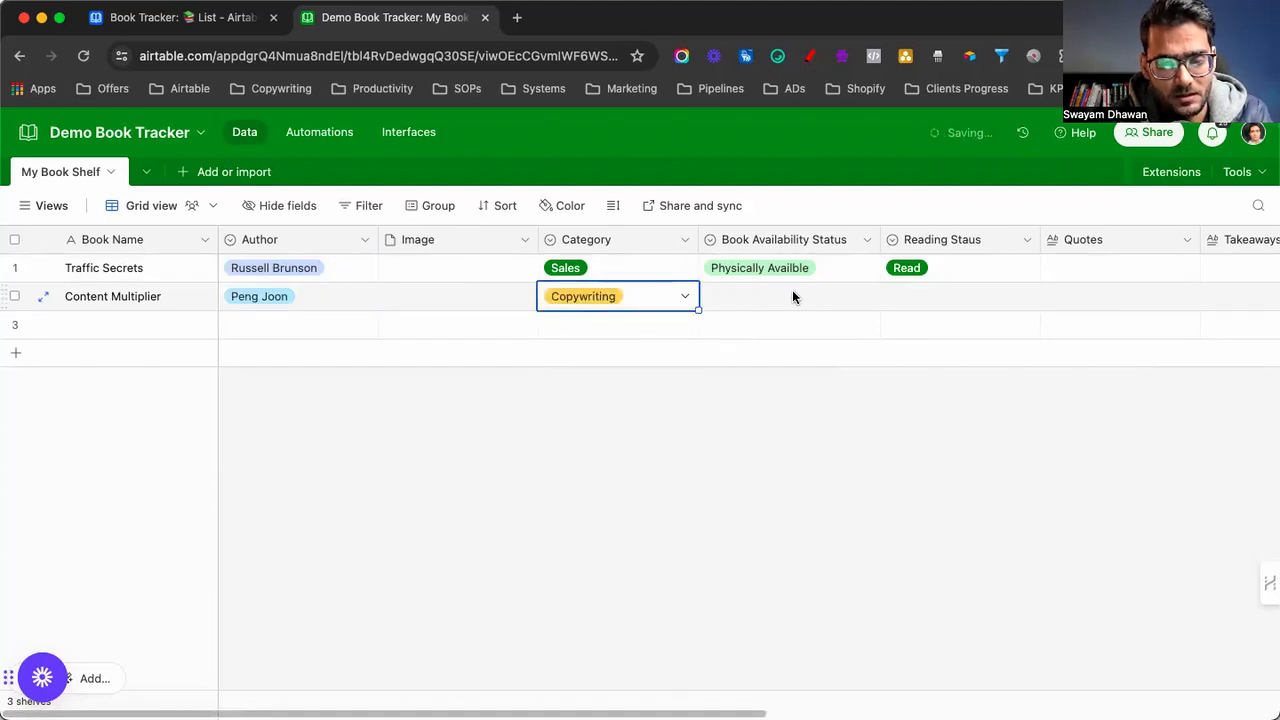
Set Content Multiplier's availability to IN eBook and its reading status to Read
double_click(743, 296)
click(743, 296)
click(743, 297)
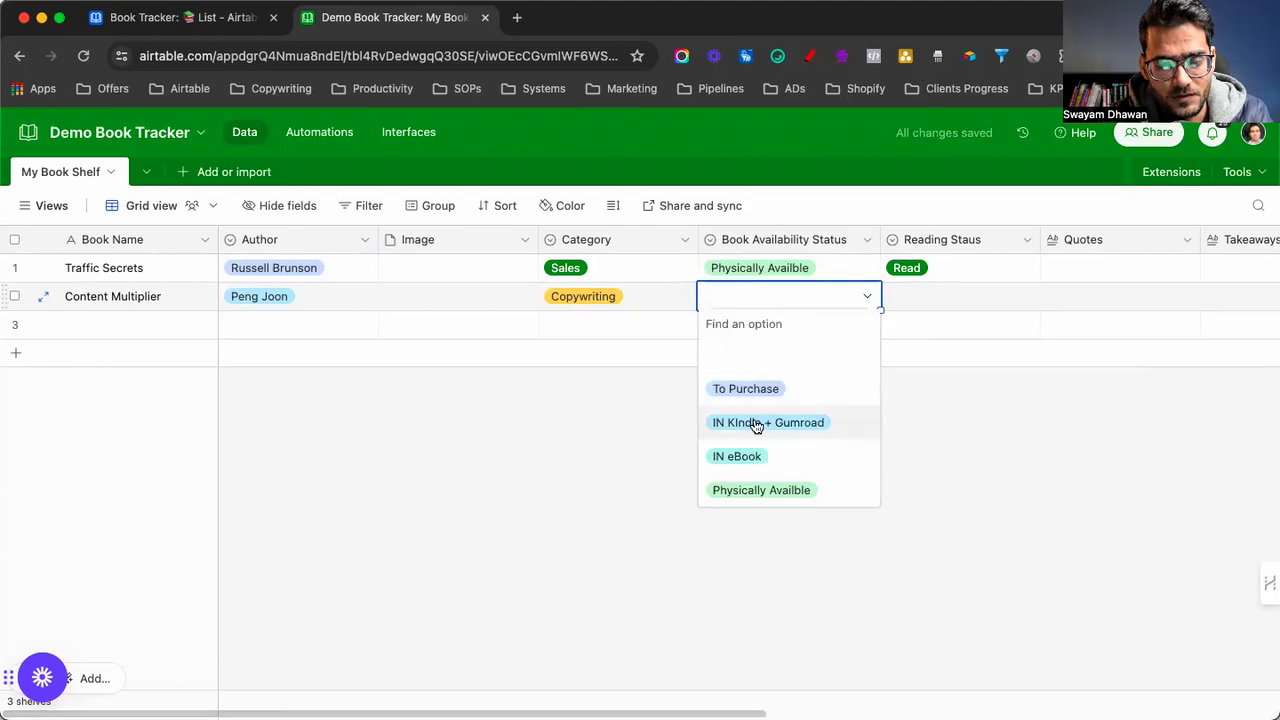
click(745, 489)
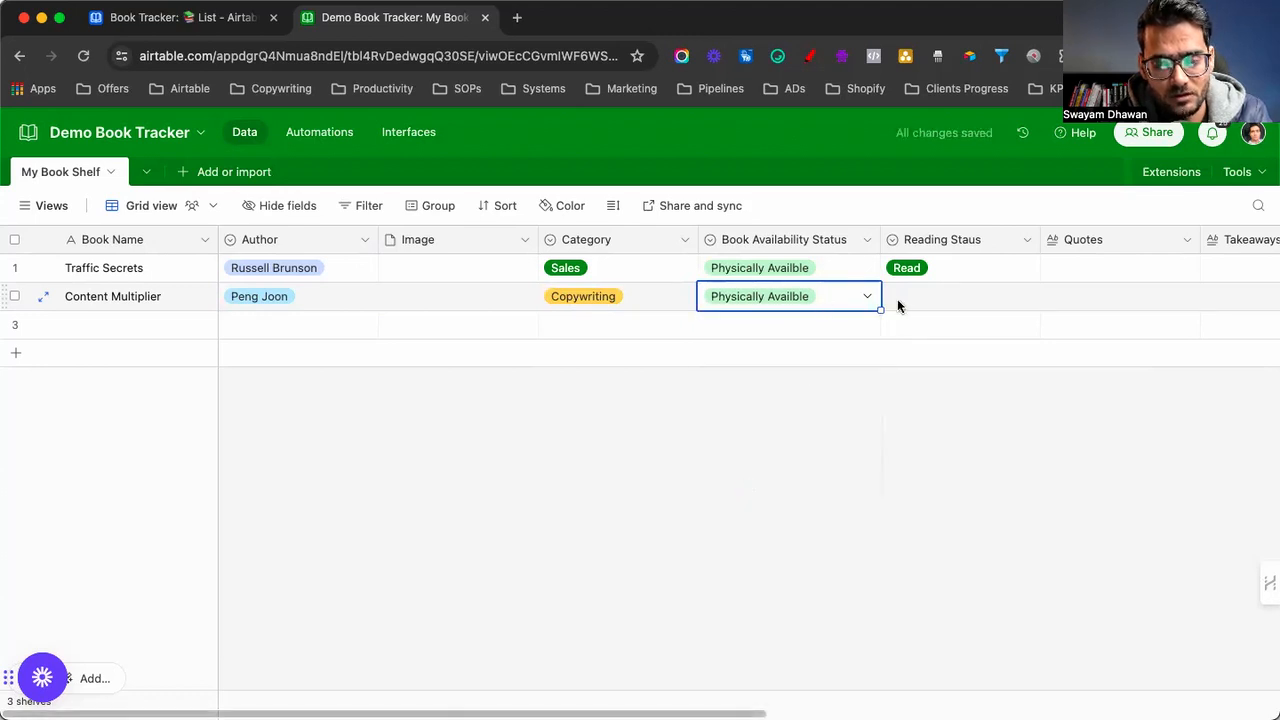
click(864, 297)
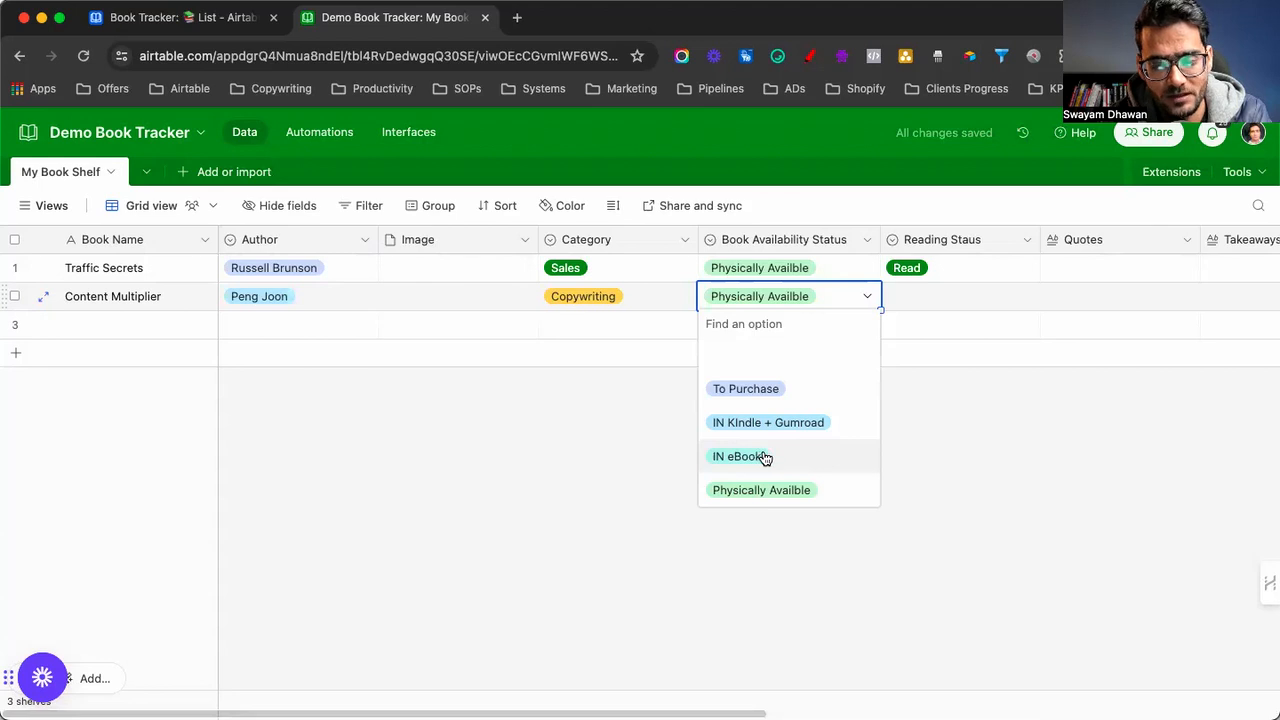
click(759, 457)
click(918, 452)
double_click(956, 293)
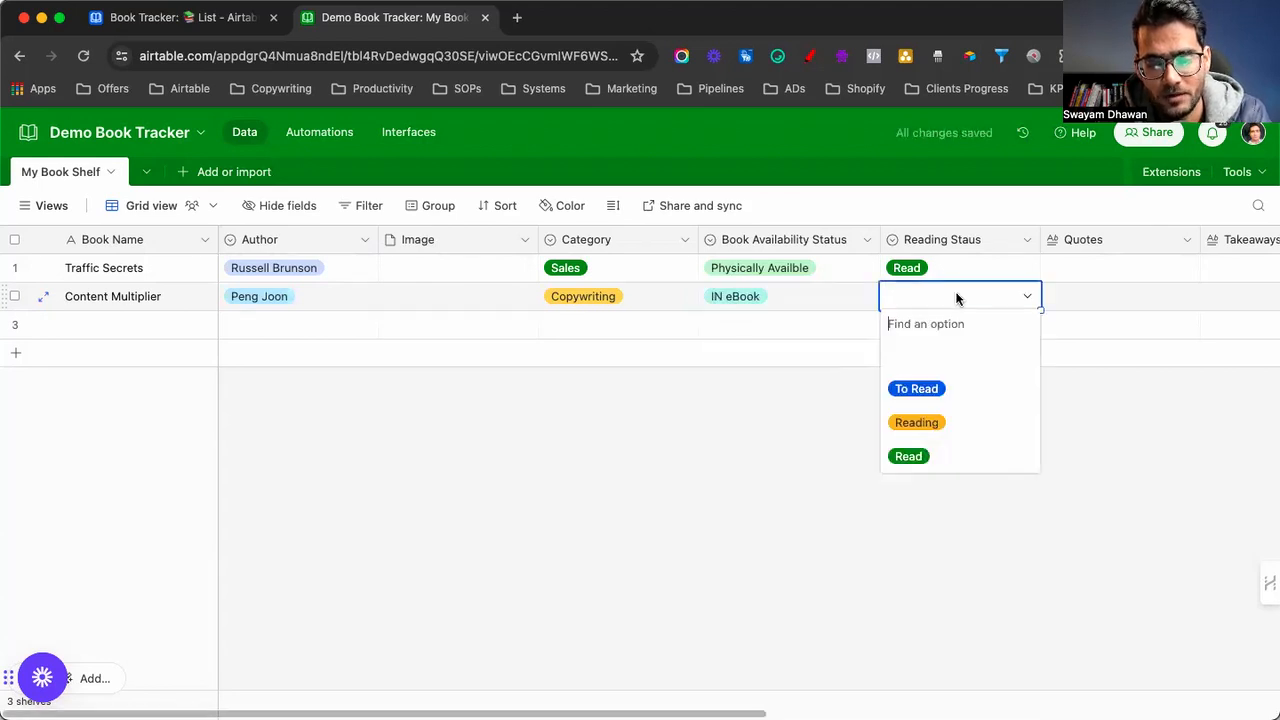
click(920, 455)
click(997, 481)
Fill in Content Multiplier's Book Purchase Link, starting from 'peng'
scroll(997, 481, right, 5)
scroll(996, 481, right, 5)
click(717, 298)
text(pengjoon.)
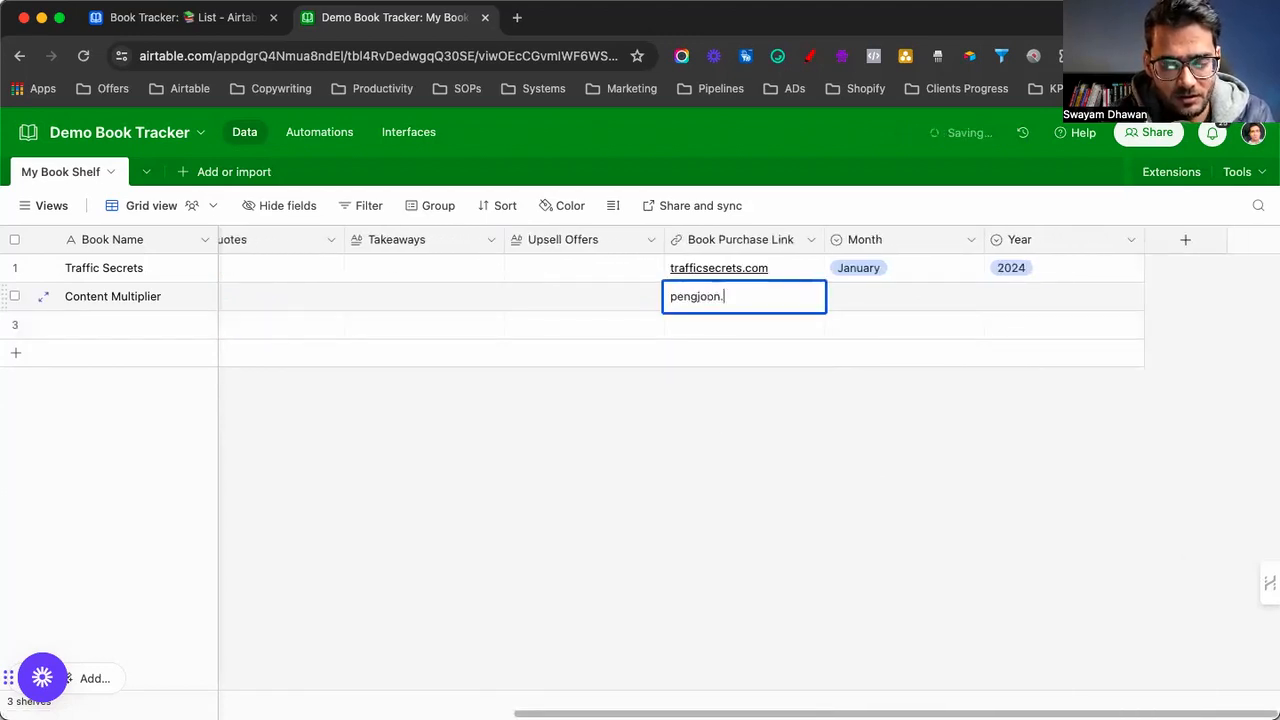
click(820, 437)
Set Content Multiplier's month to January and year to 2024
click(877, 296)
click(877, 296)
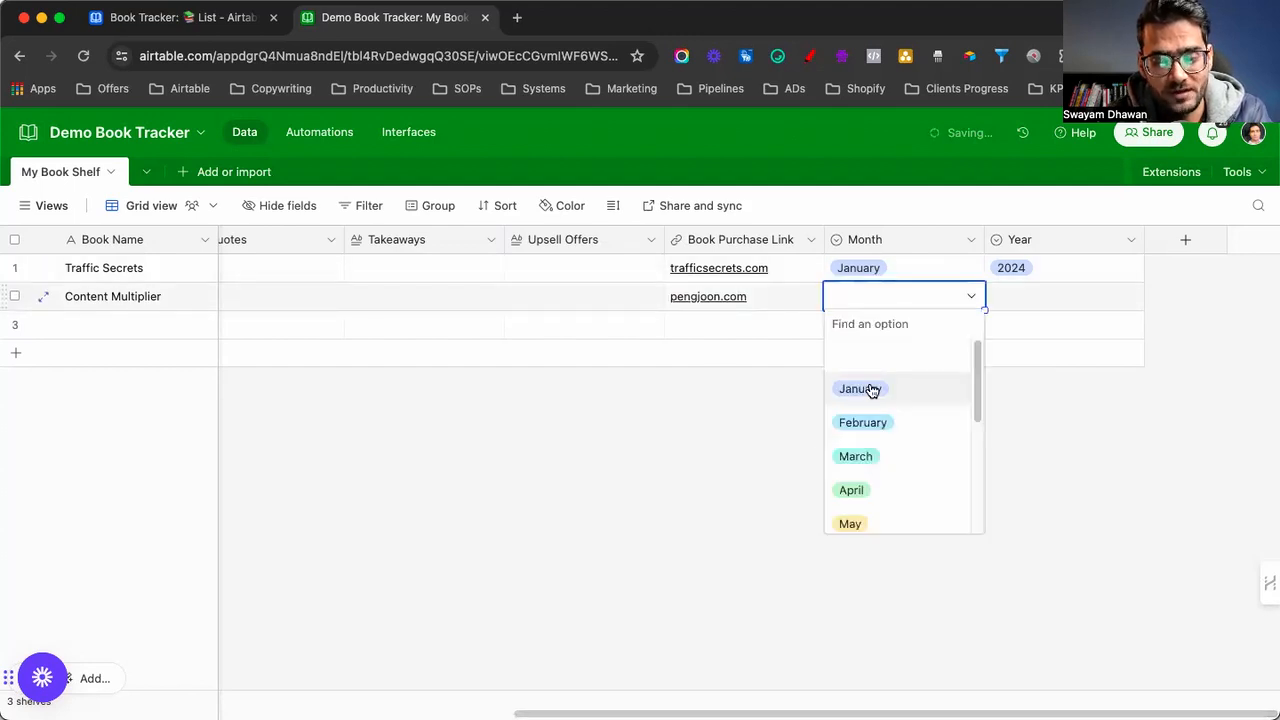
click(870, 384)
click(1057, 297)
click(1057, 297)
click(1010, 386)
click(808, 460)
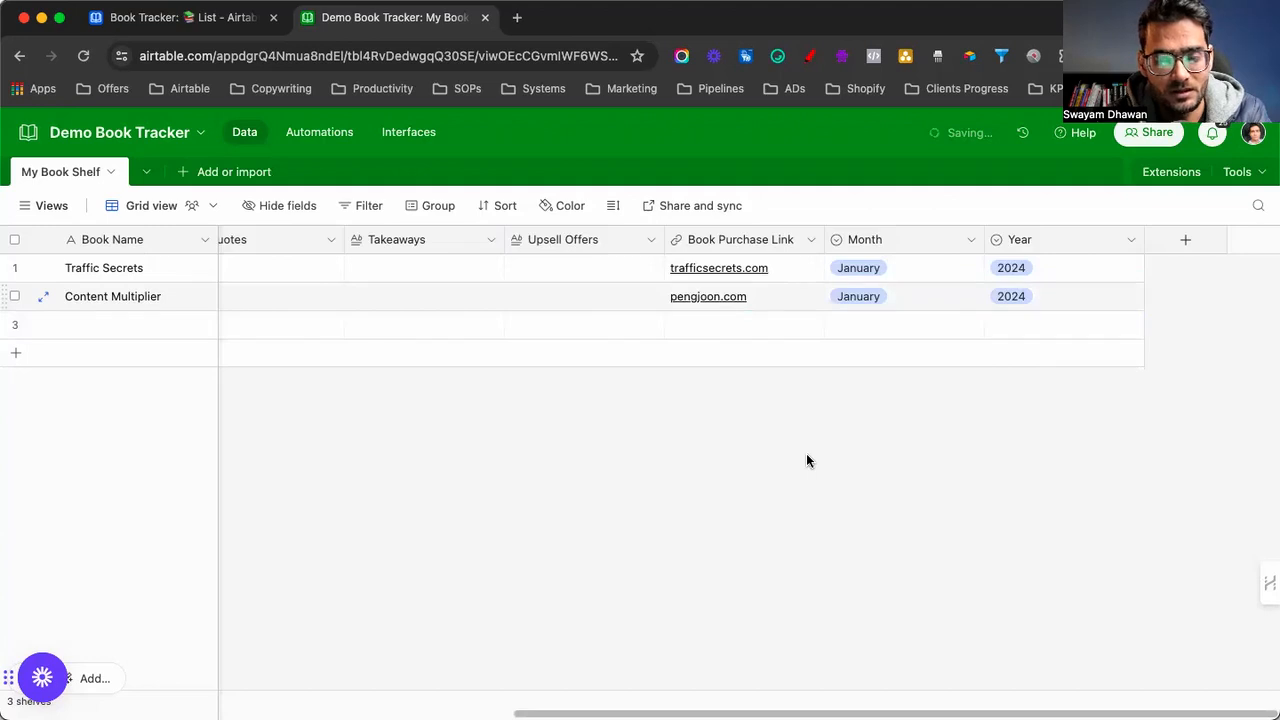
scroll(806, 460, left, 10)
click(95, 330)
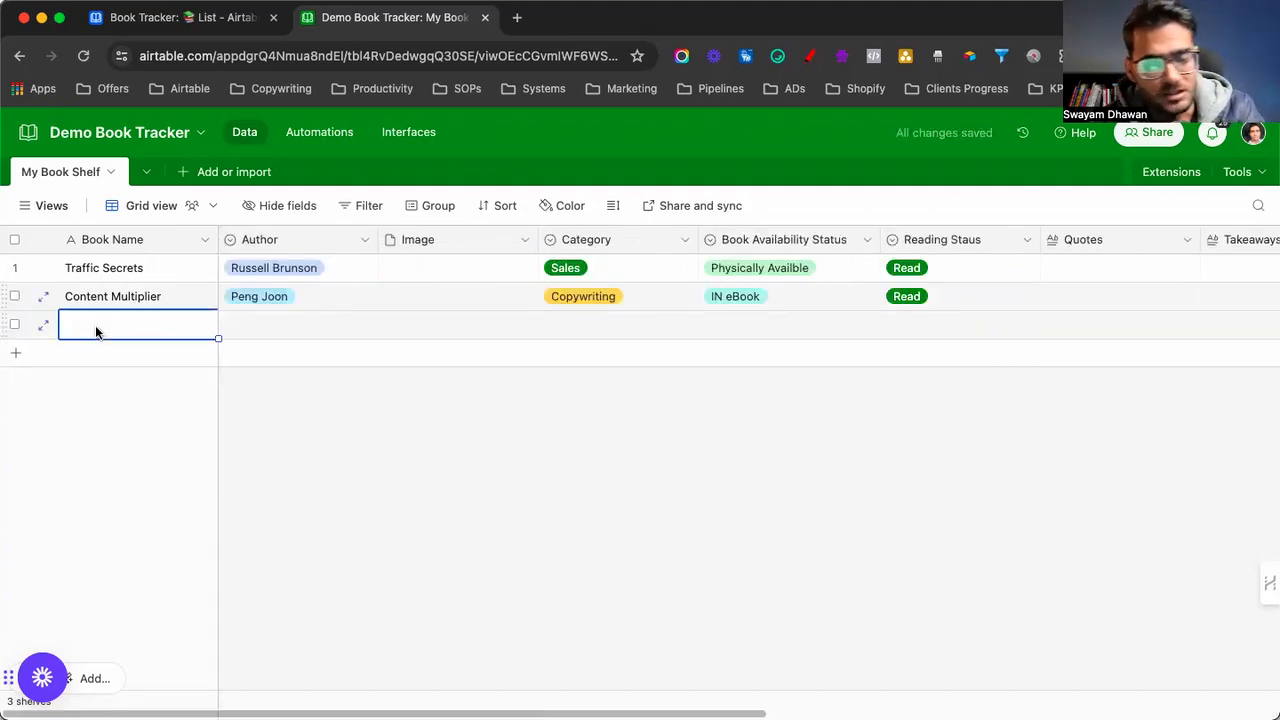
Name row 3 'Third', assign its author, and set its category to Relationships
text(Third Book)
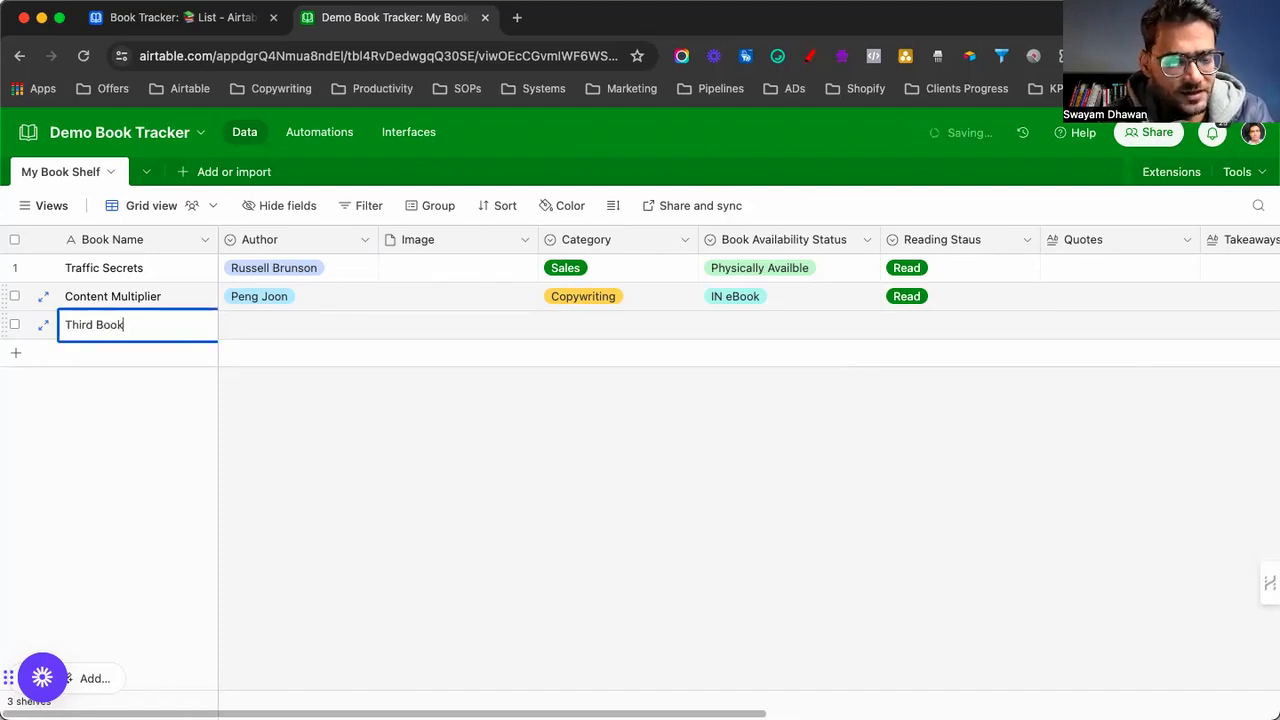
click(251, 329)
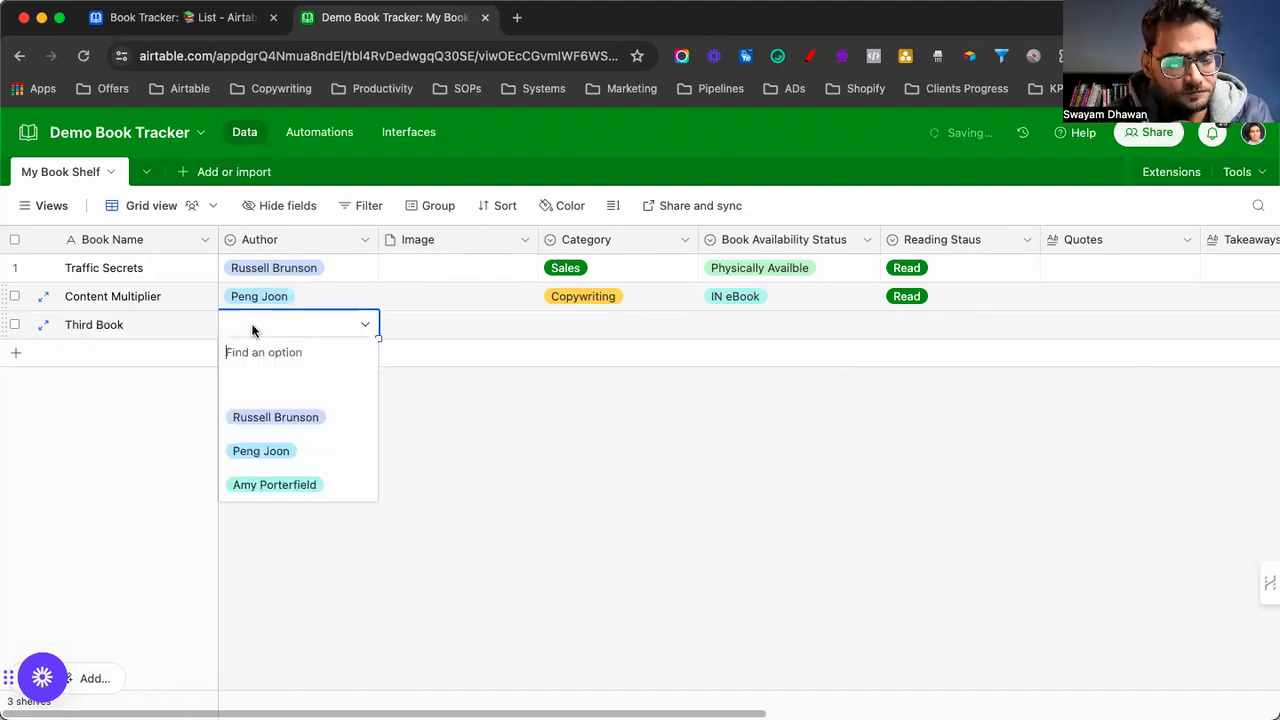
click(268, 483)
click(571, 329)
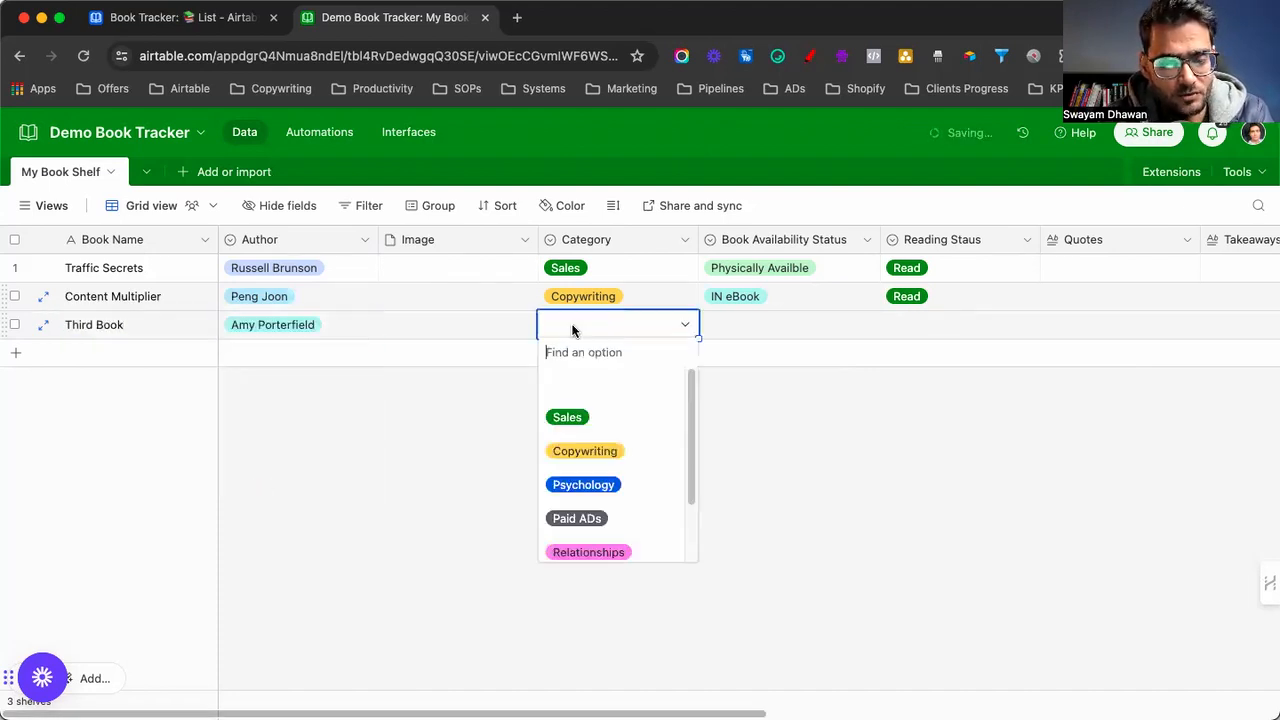
click(586, 449)
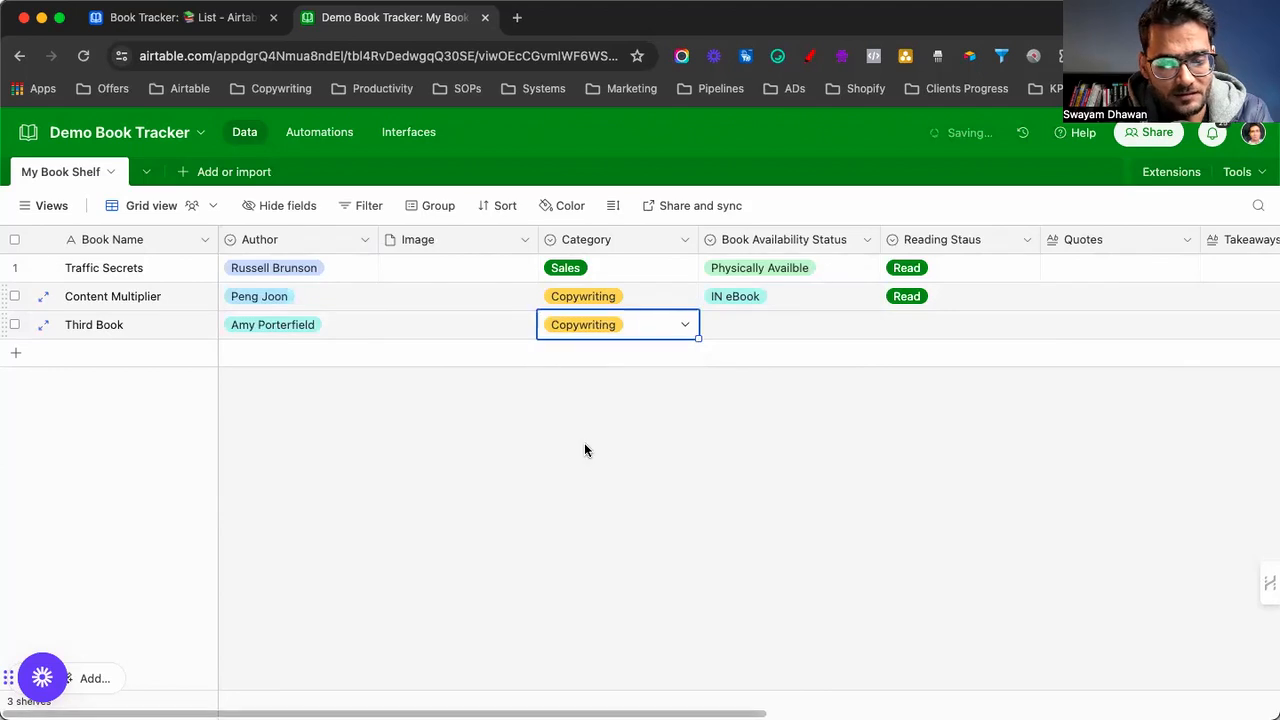
click(765, 331)
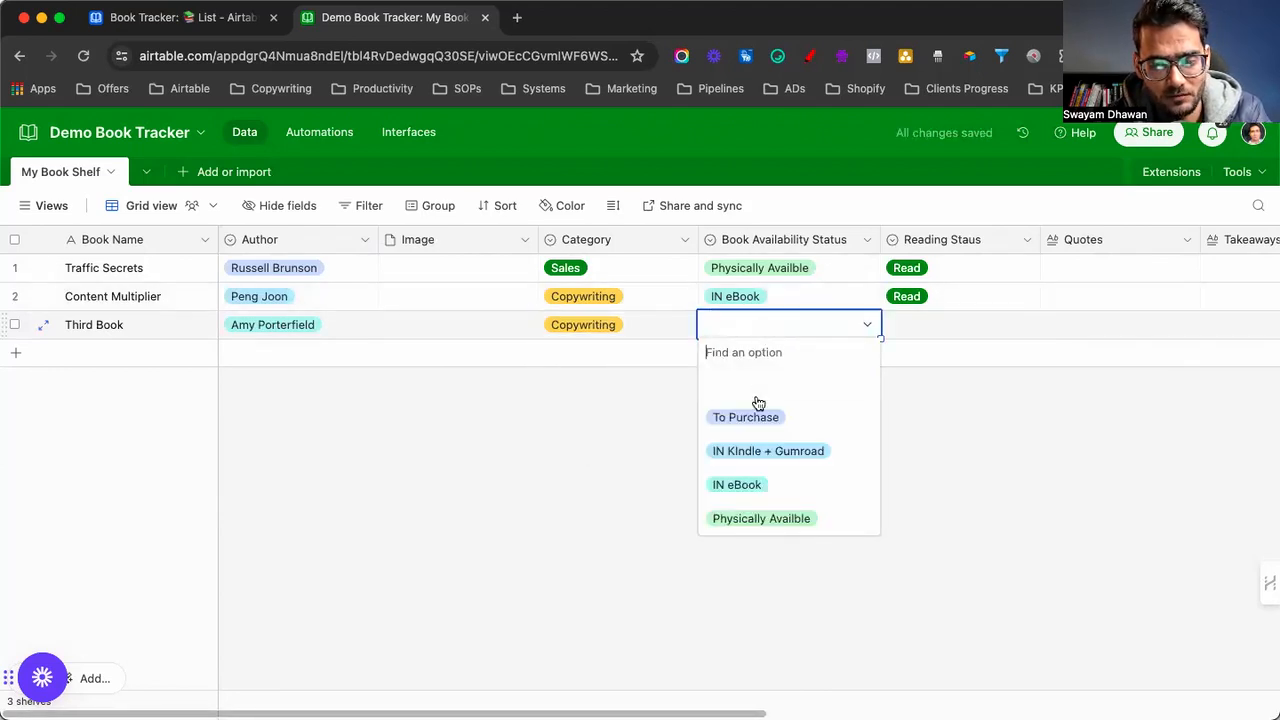
click(648, 330)
click(644, 339)
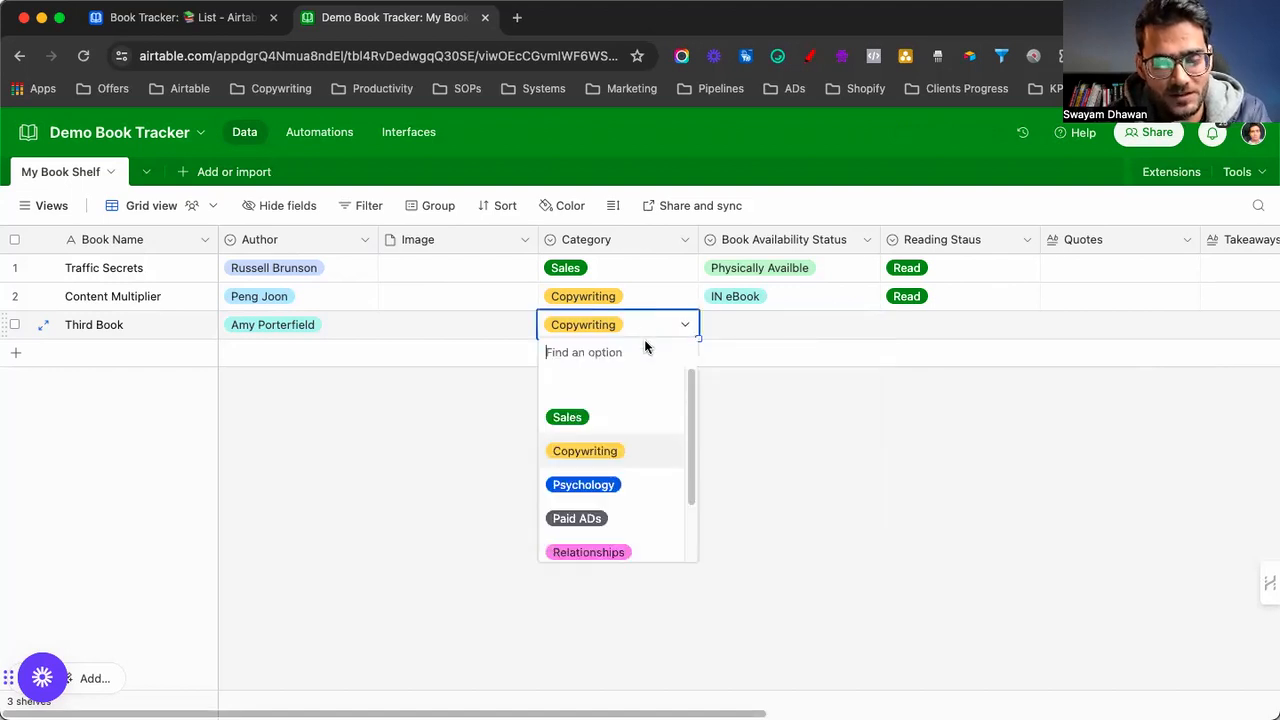
click(606, 552)
Set Third Book's availability to To Purchase and reading status to To Read
click(757, 333)
click(762, 336)
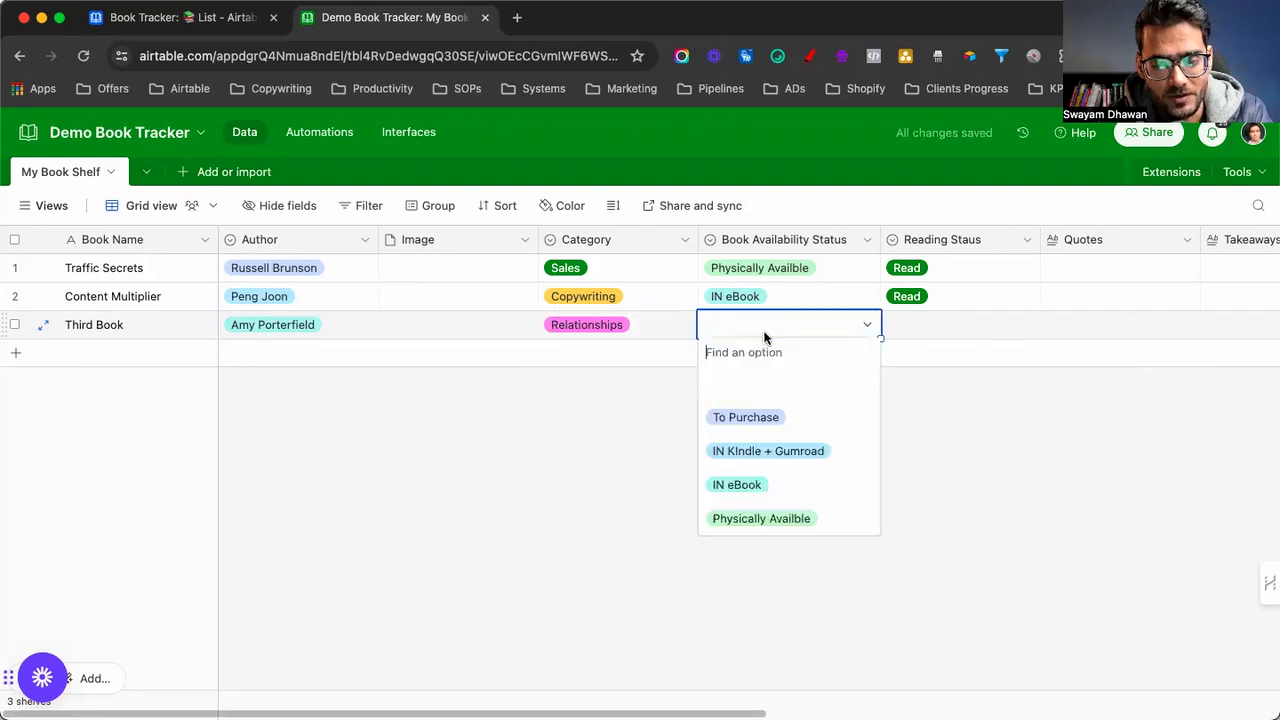
click(748, 424)
click(941, 325)
click(941, 336)
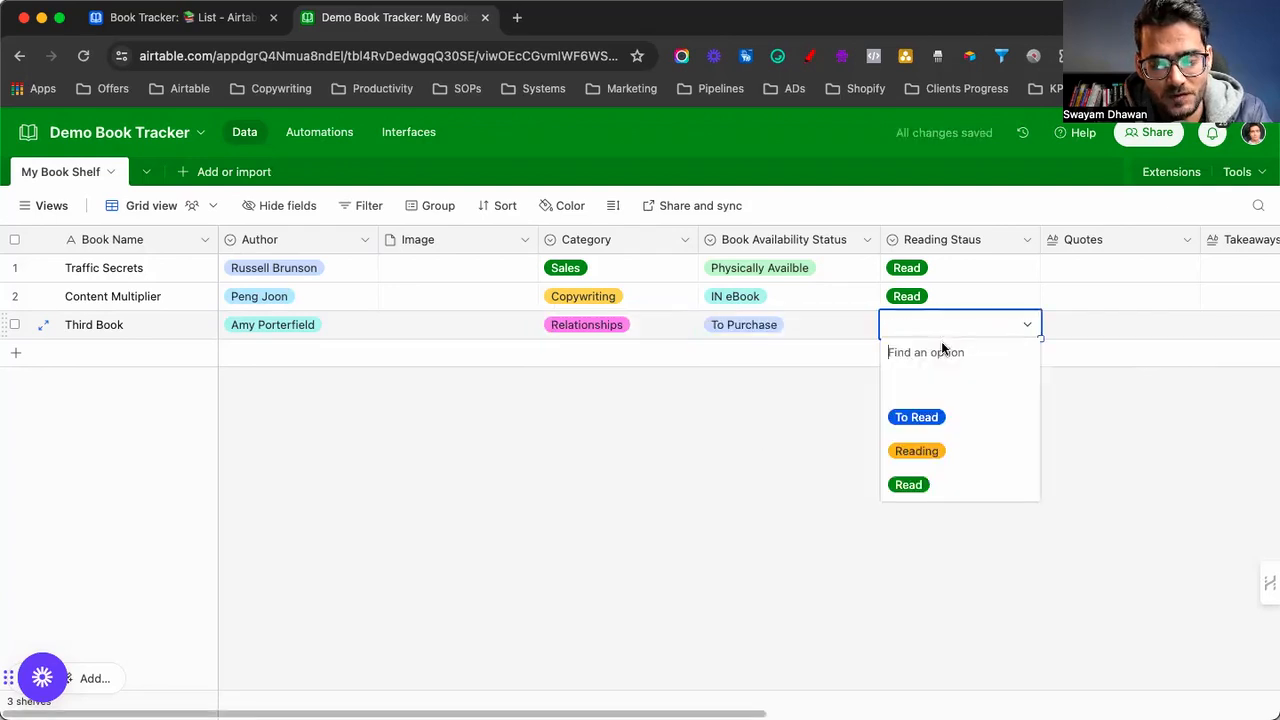
click(930, 414)
Enter the author's website as Third Book's purchase link
scroll(985, 452, right, 10)
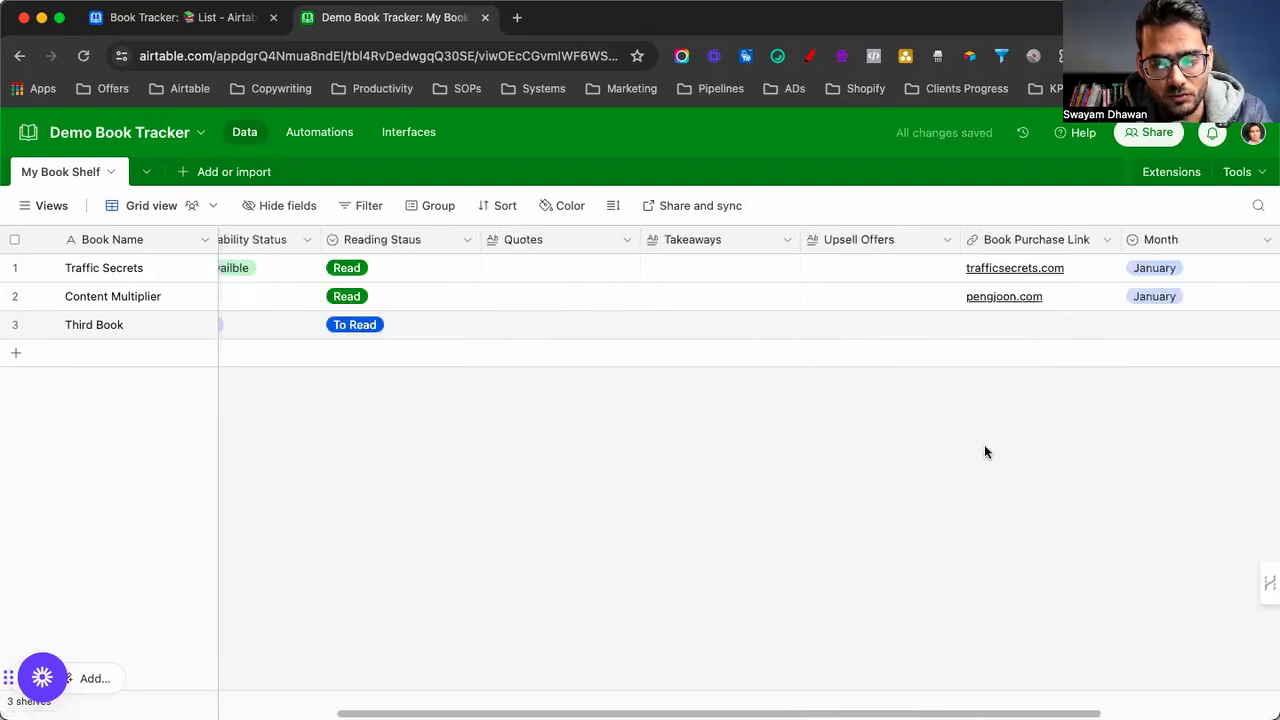
click(726, 325)
text(amyporterfiled.com)
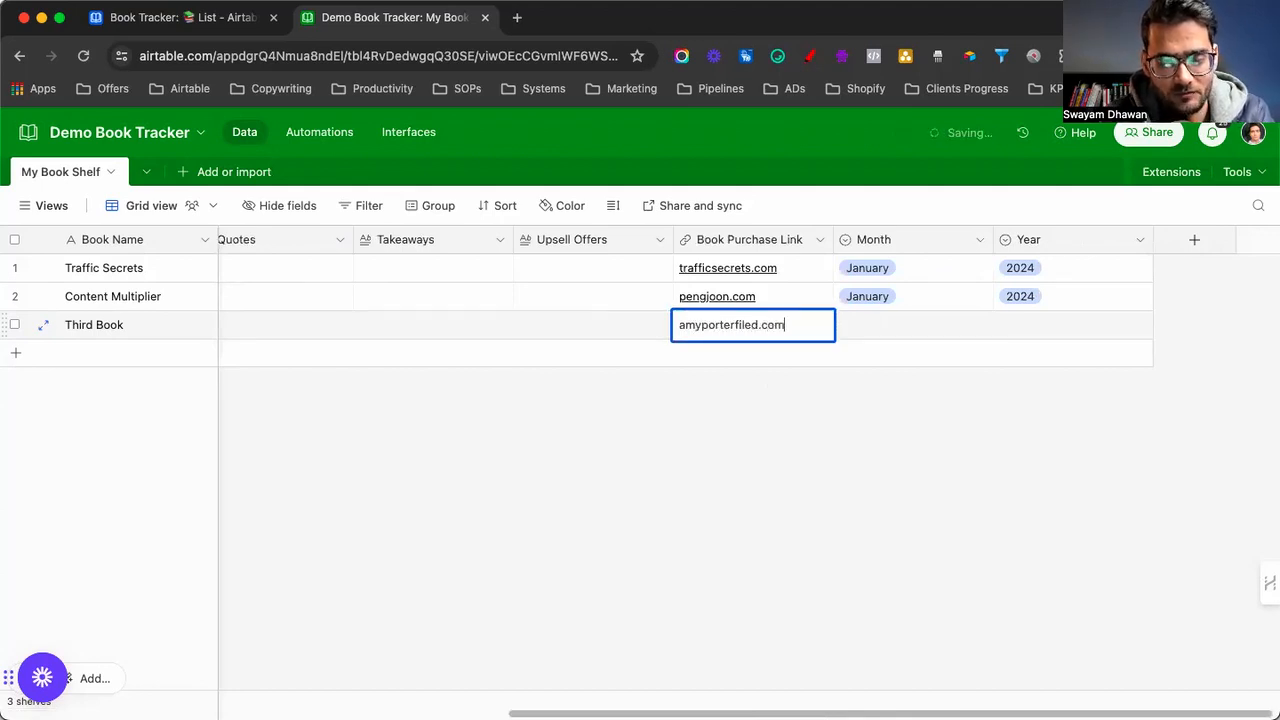
key(Tab)
Set Third Book's month to January and year to 2024
click(868, 321)
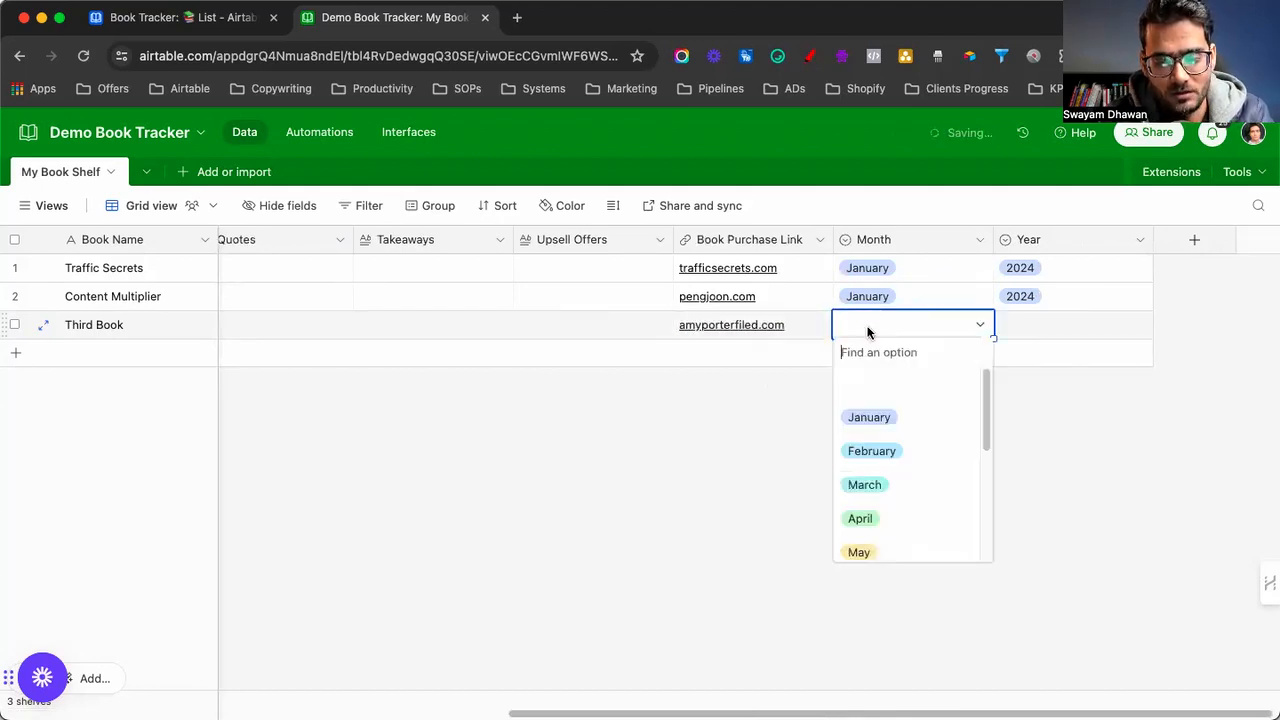
click(865, 413)
click(1037, 329)
click(1037, 325)
click(1034, 412)
Change Content Multiplier's month to February and Third Book's month to March
double_click(862, 298)
click(869, 401)
click(875, 301)
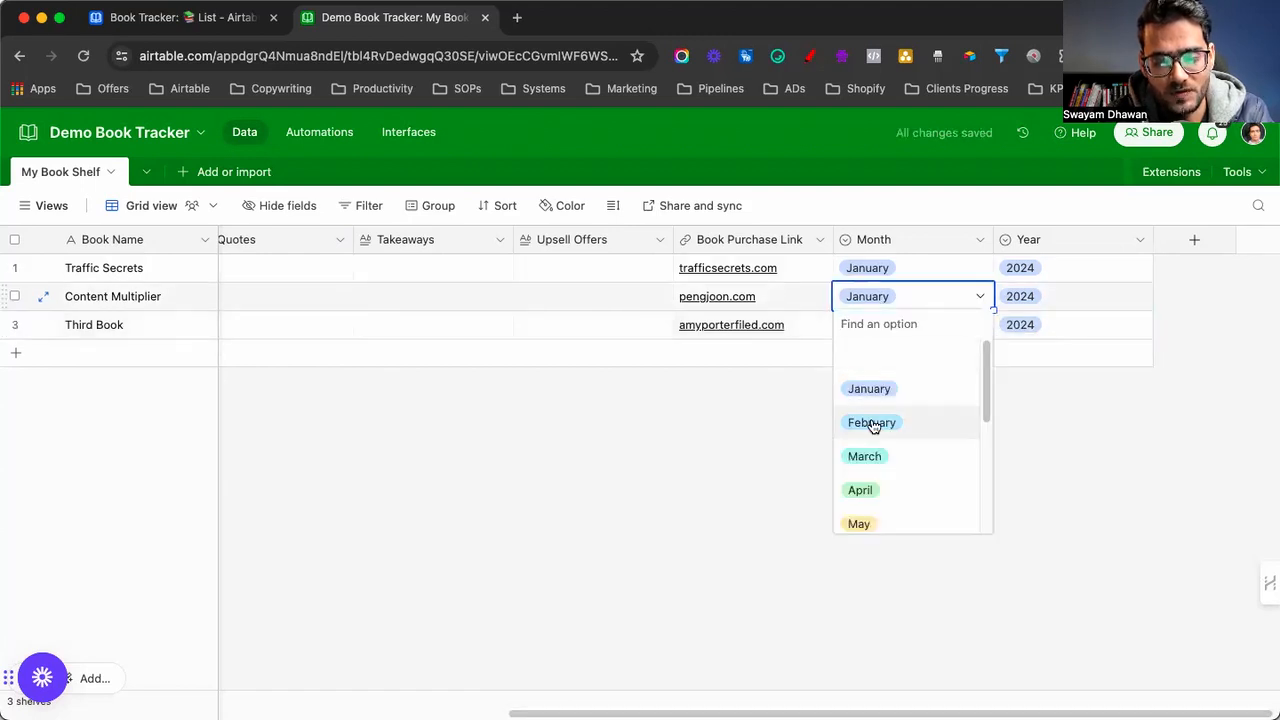
click(870, 422)
click(866, 333)
click(865, 330)
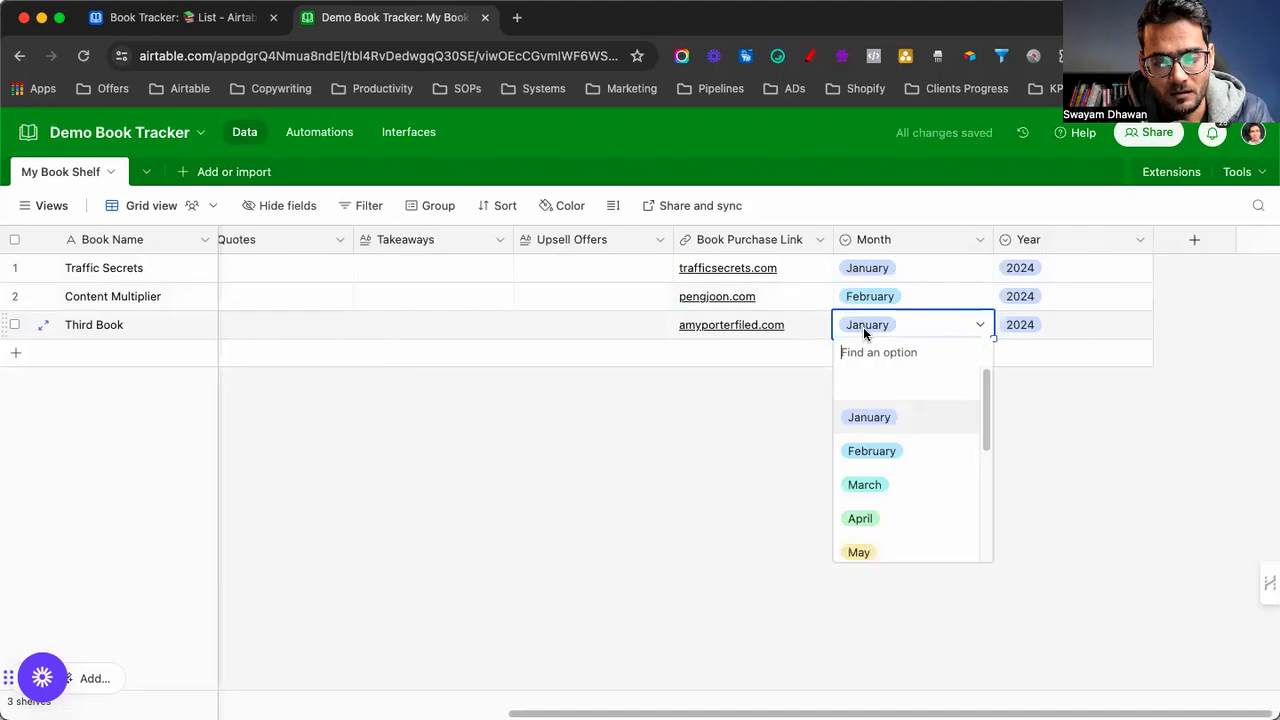
click(863, 484)
scroll(687, 476, left, 10)
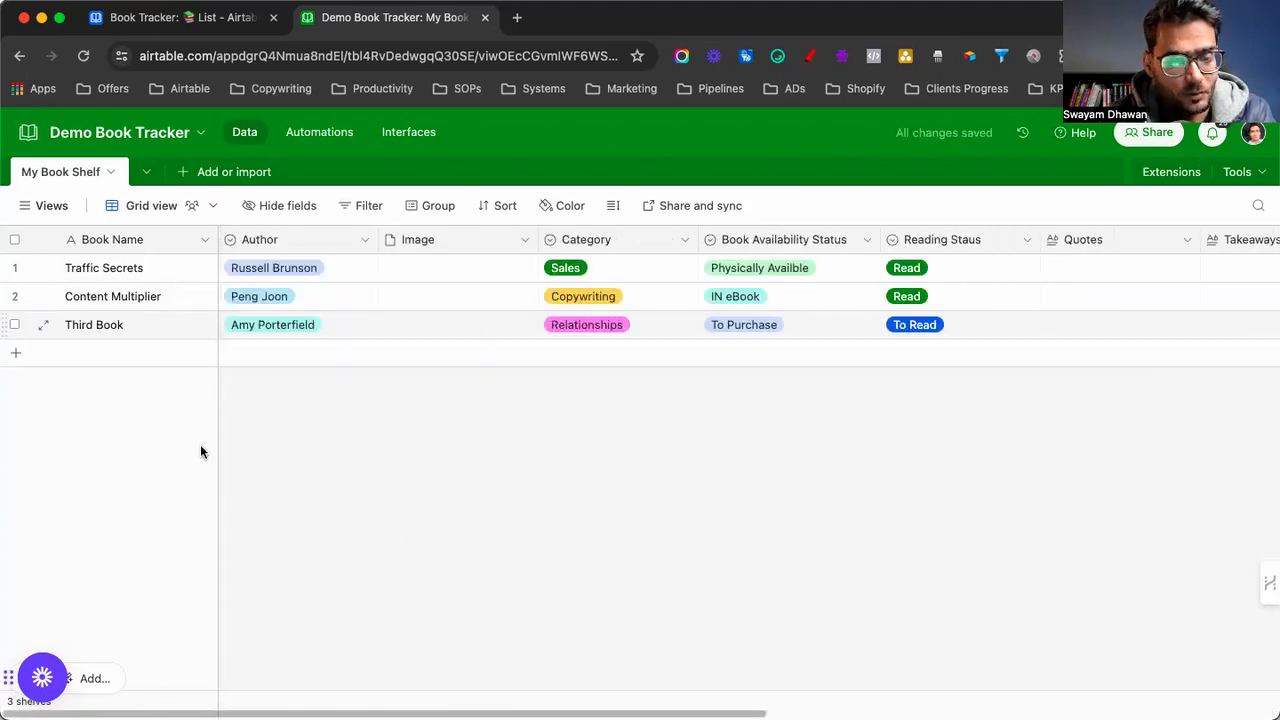
click(30, 205)
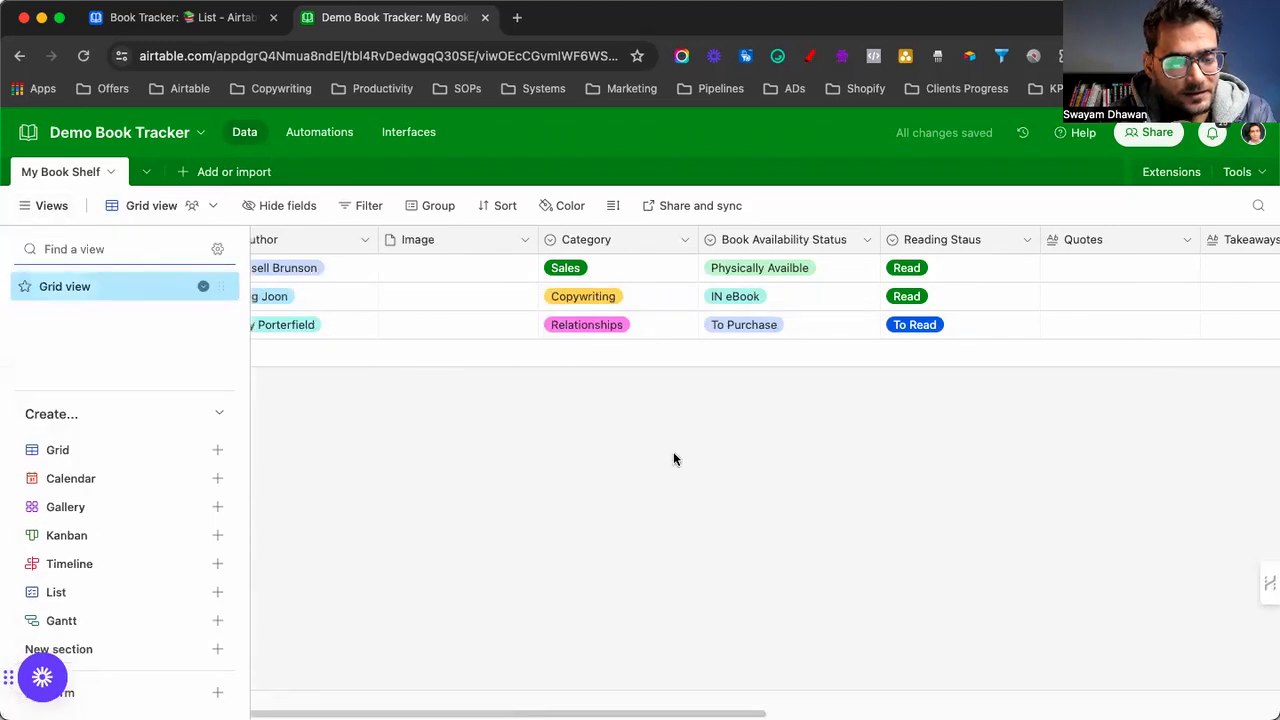
click(447, 592)
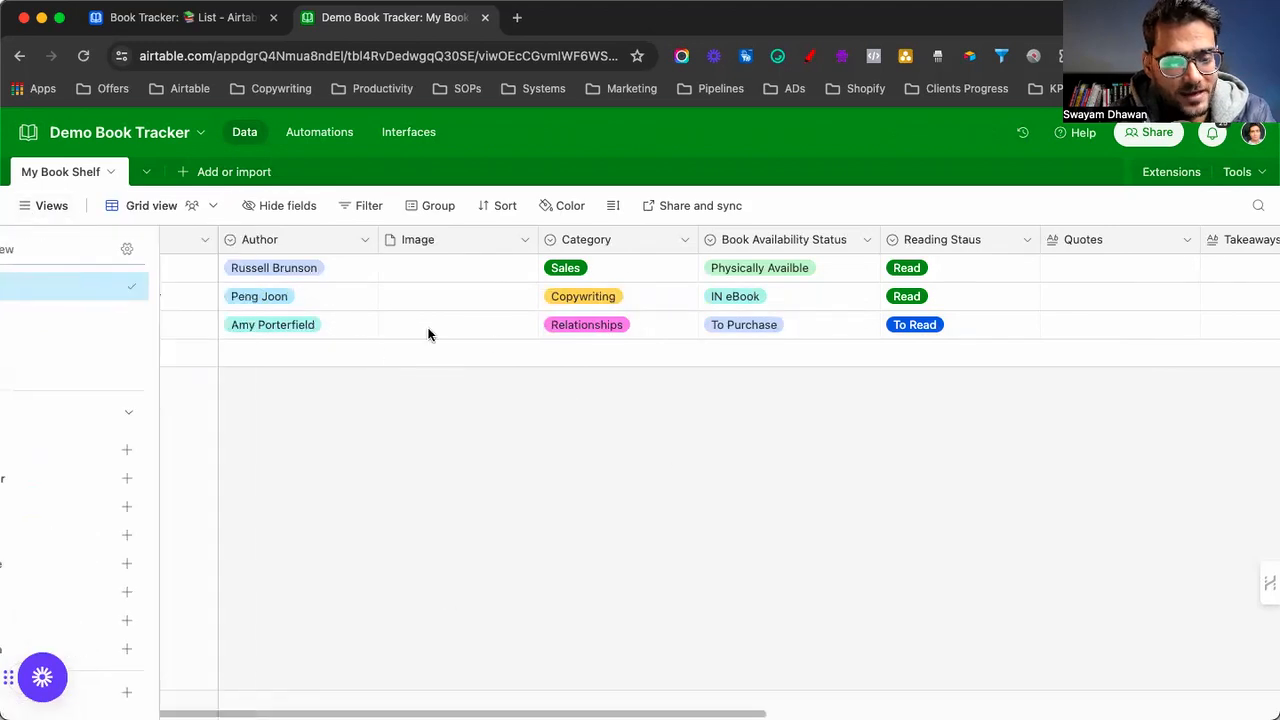
Search Google for 'Traffic secrets' in a new tab and screenshot the results
click(518, 19)
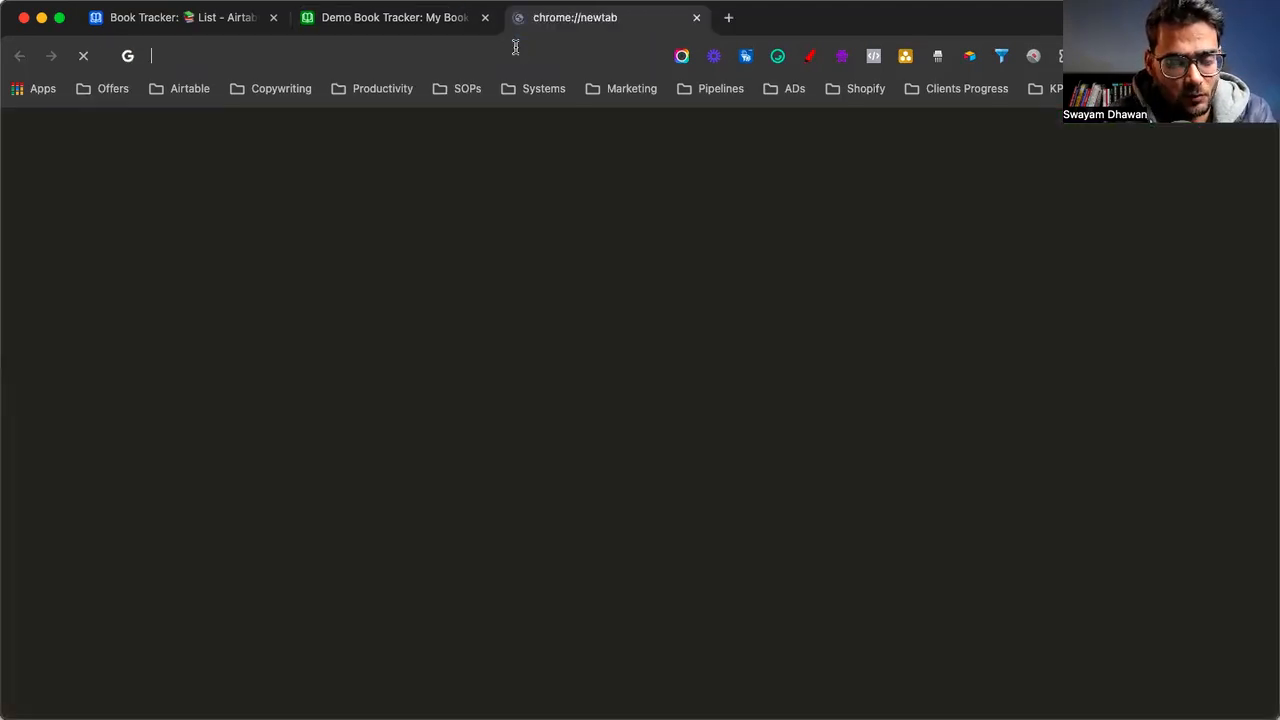
text(Traf)
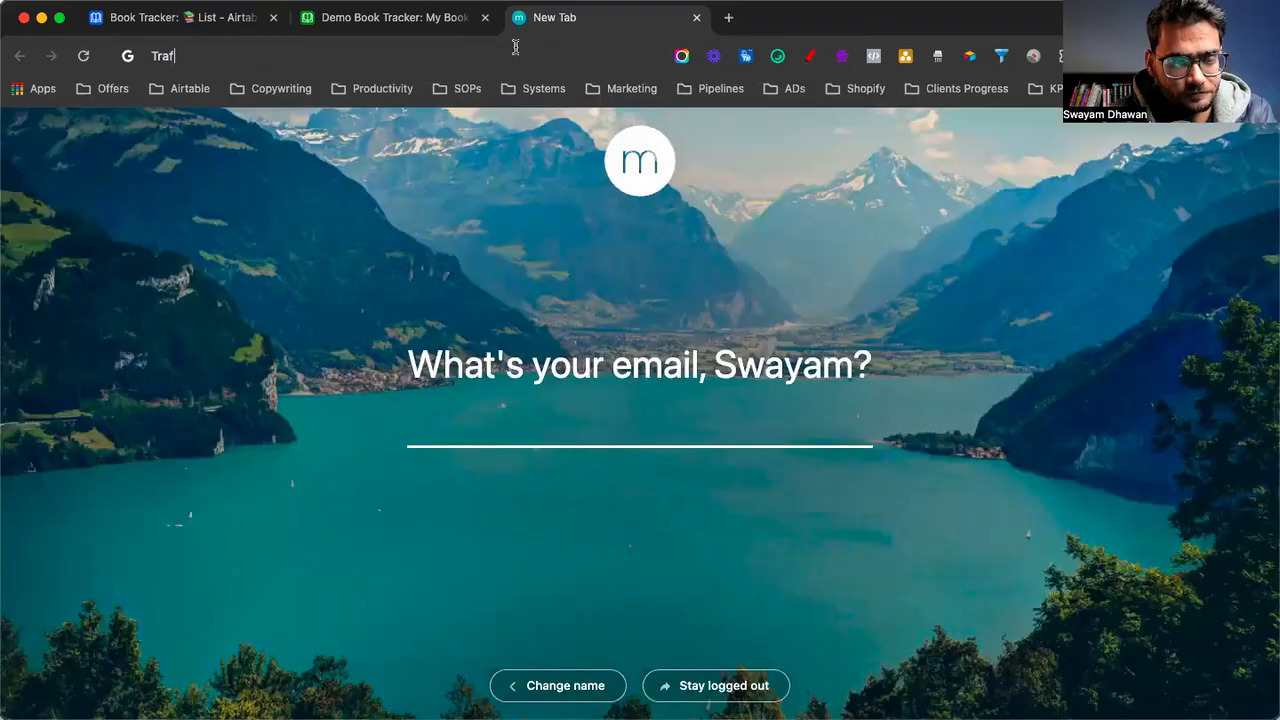
text(fic secrets)
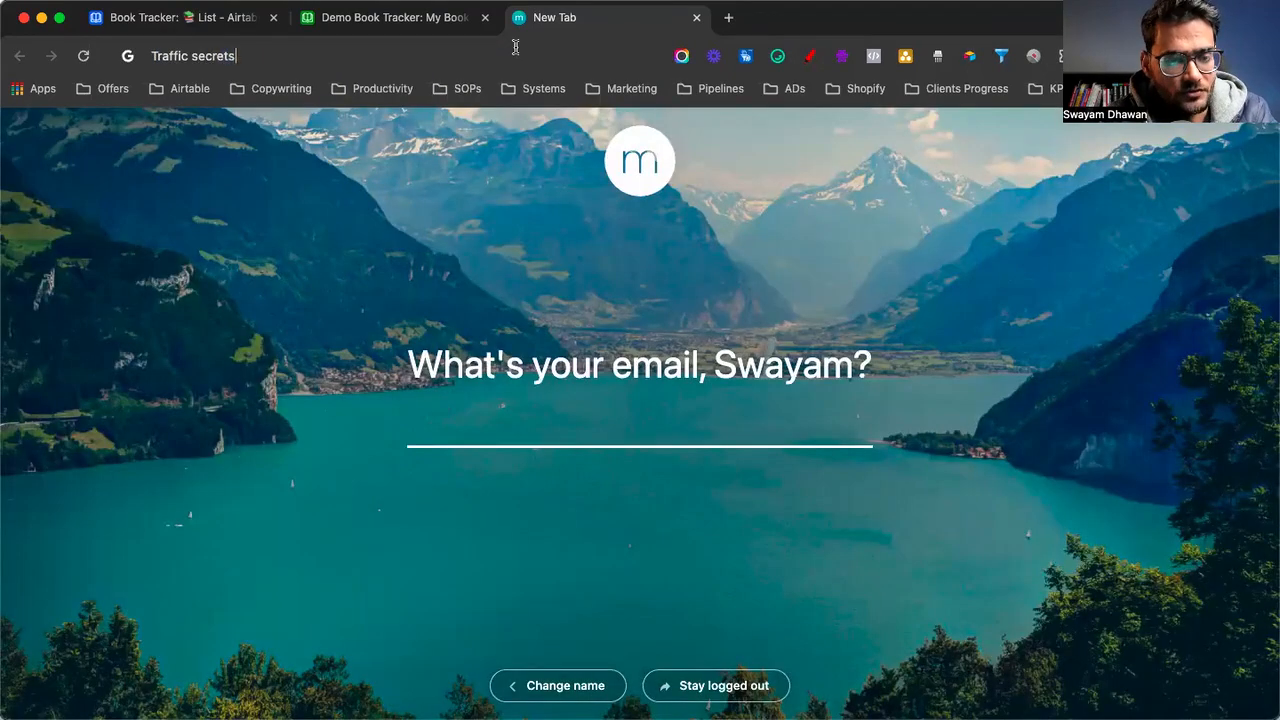
key(Return)
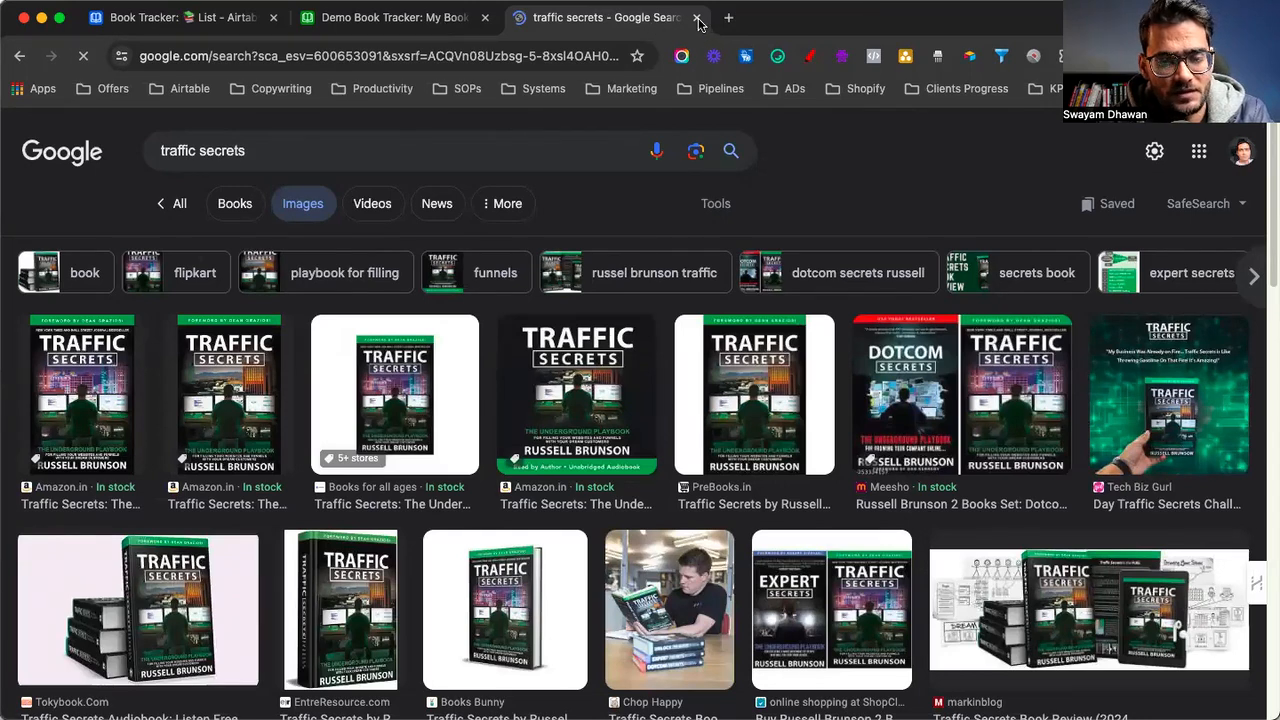
key(super+shift+5)
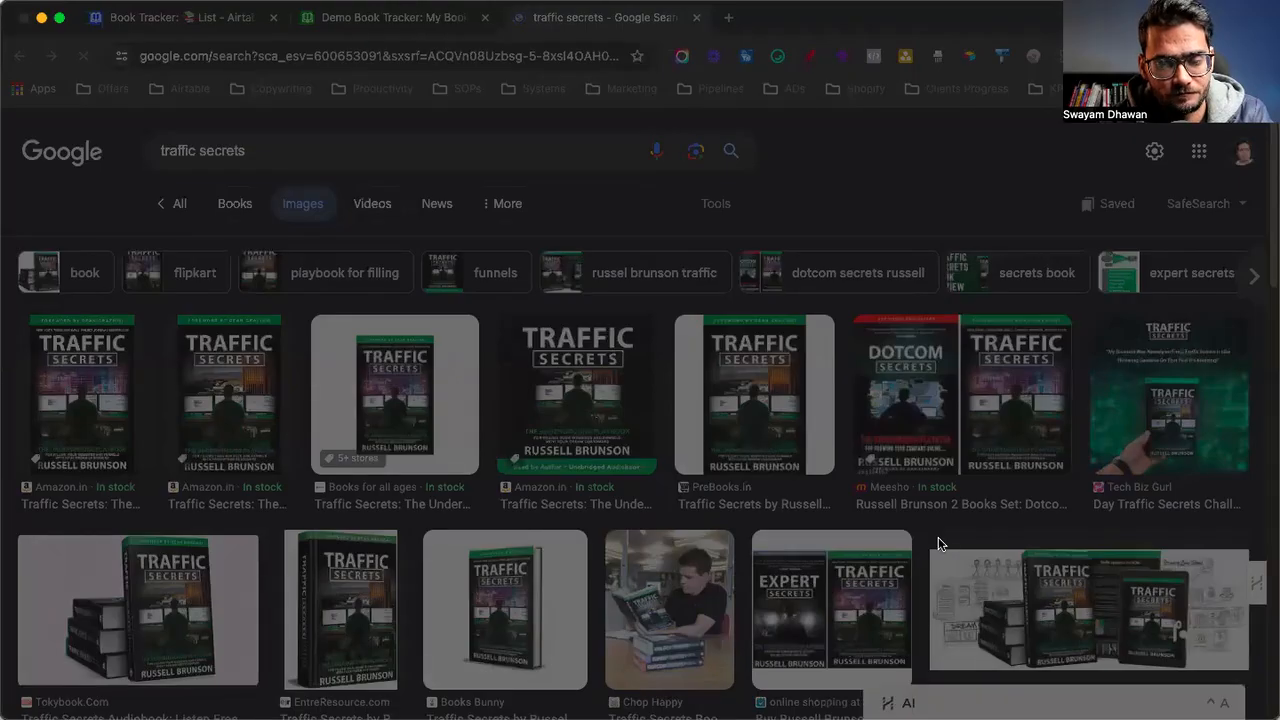
key(Escape)
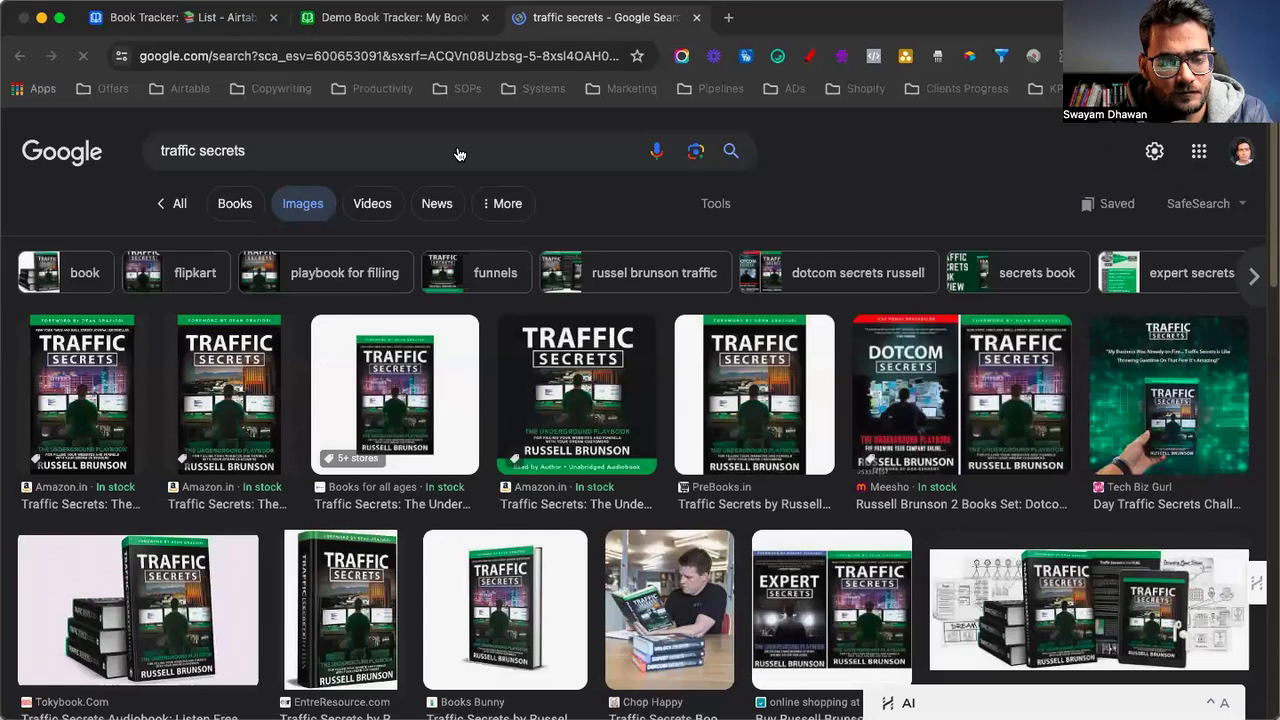
Search images for 'content multiplier' and screenshot the results
click(419, 150)
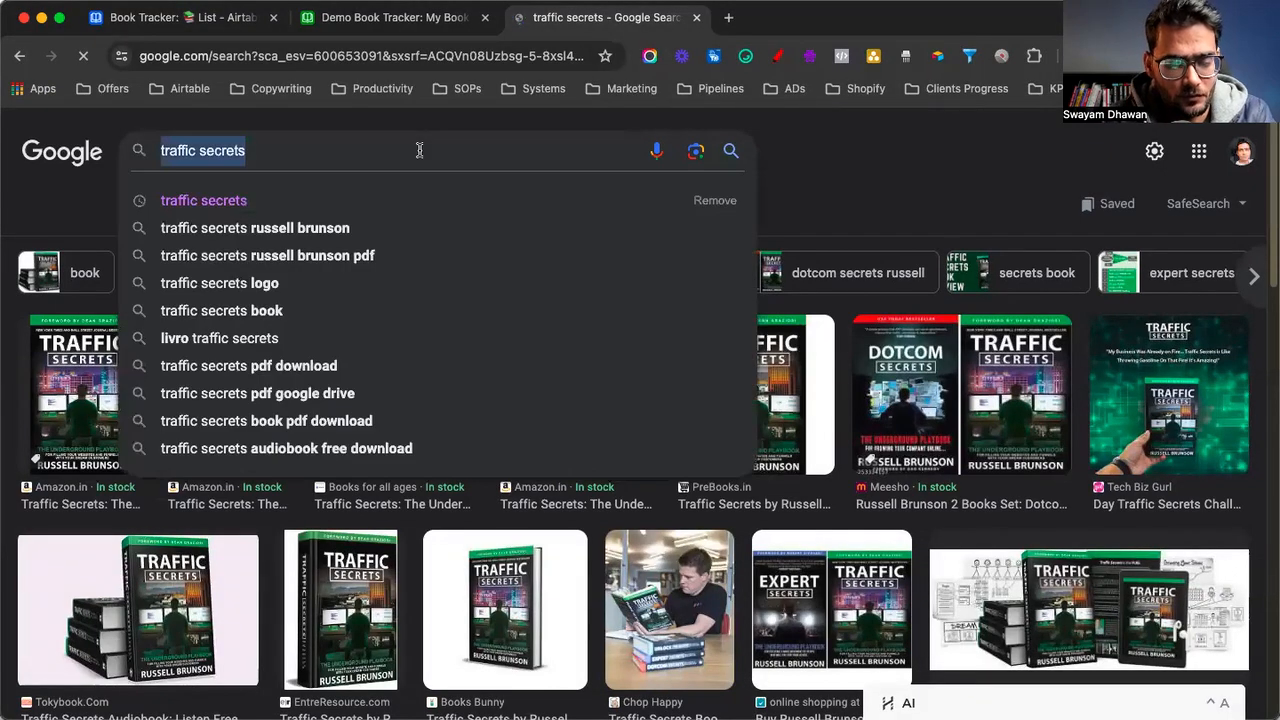
text(Content)
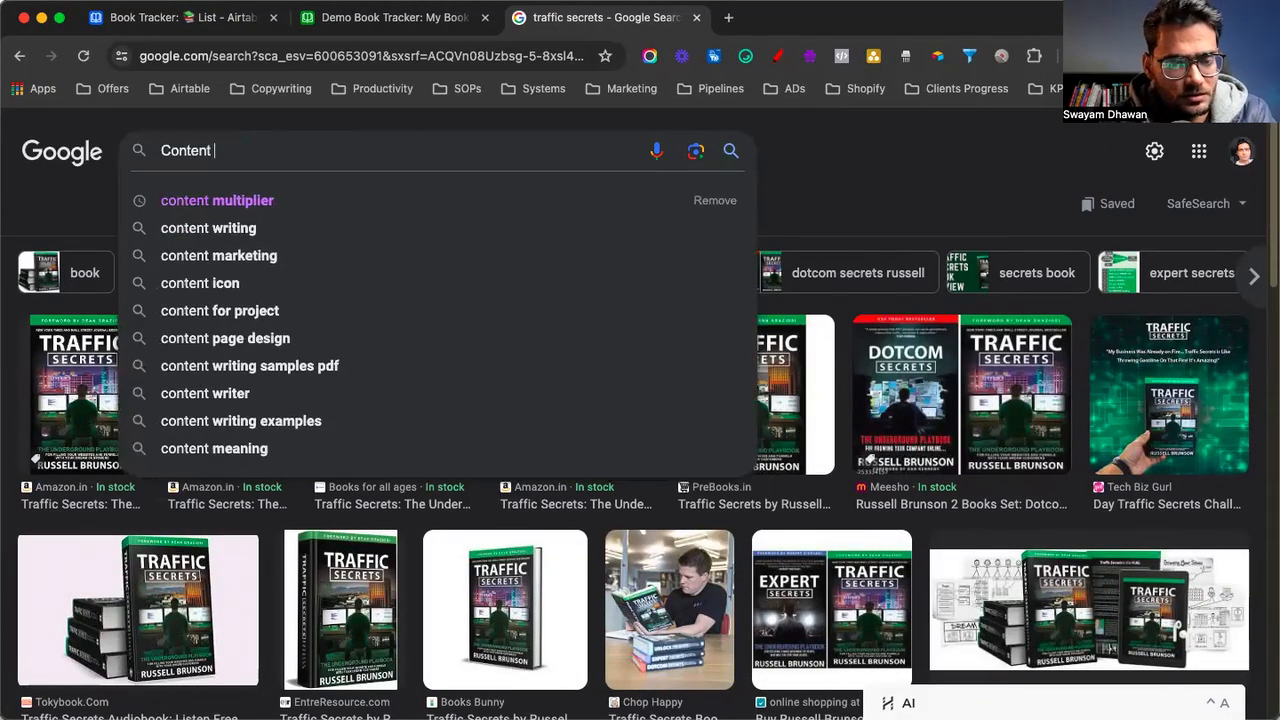
key(Down)
key(Return)
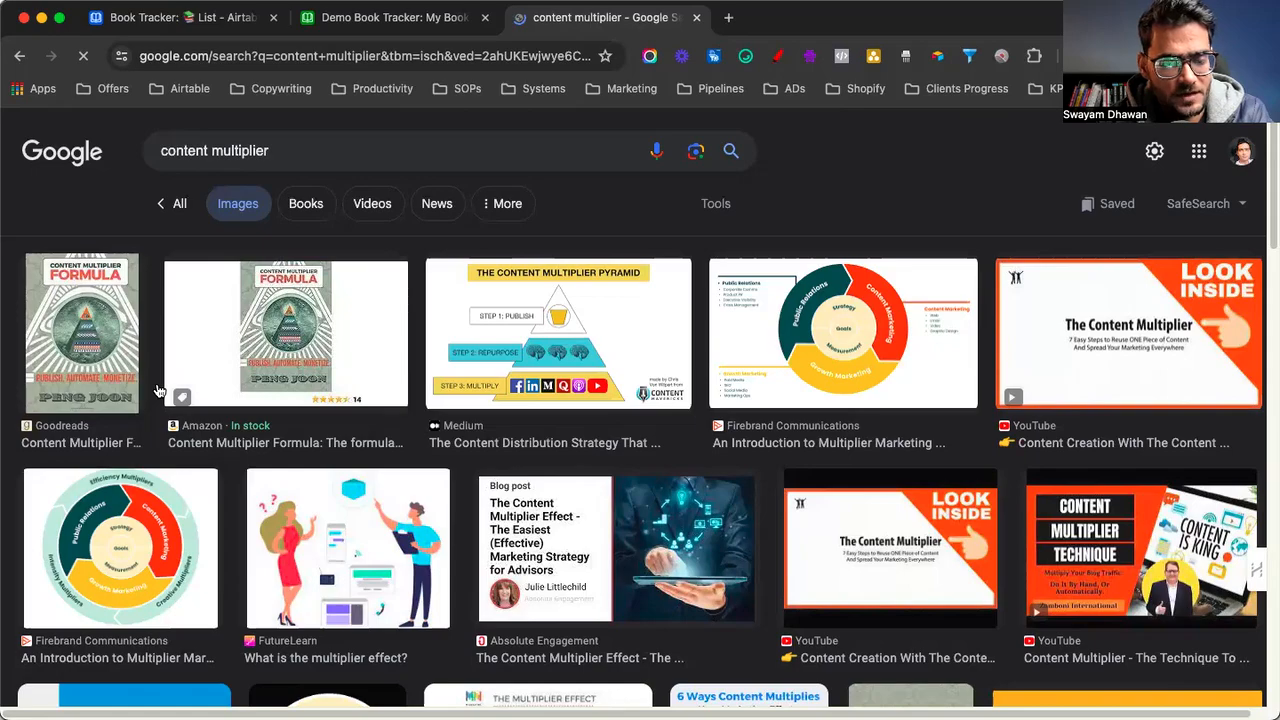
key(super+shift+5)
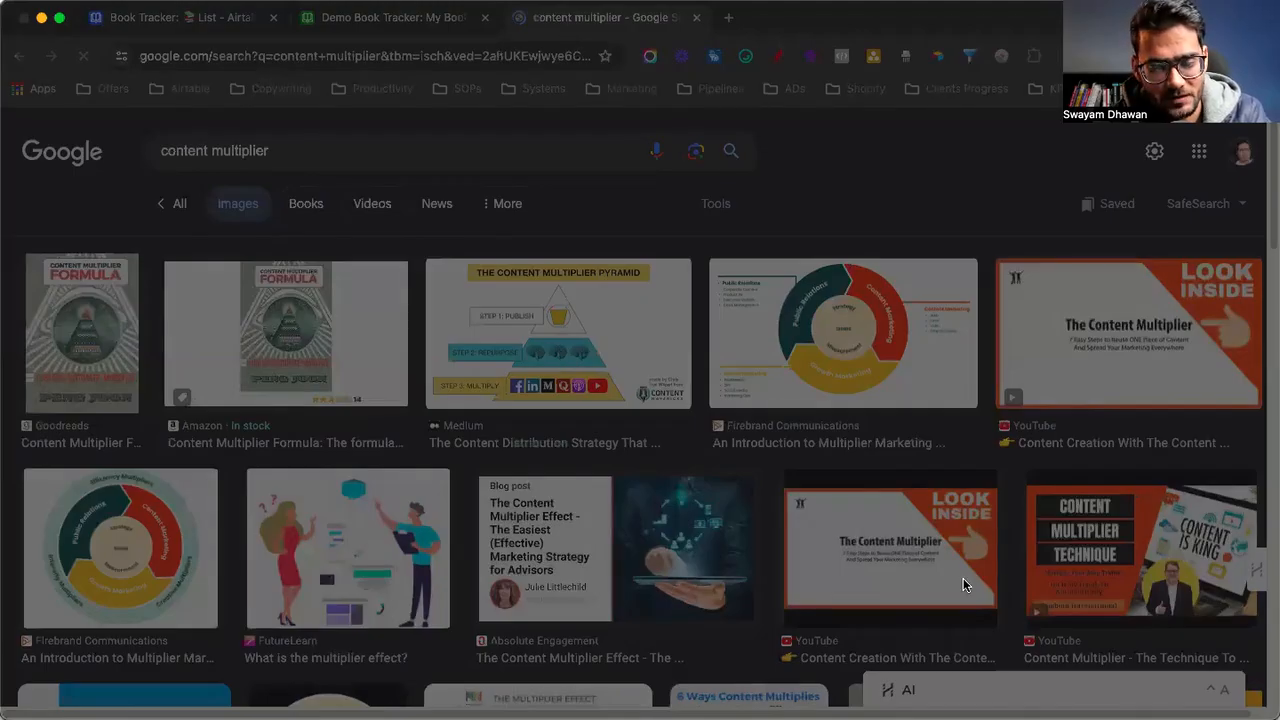
key(Escape)
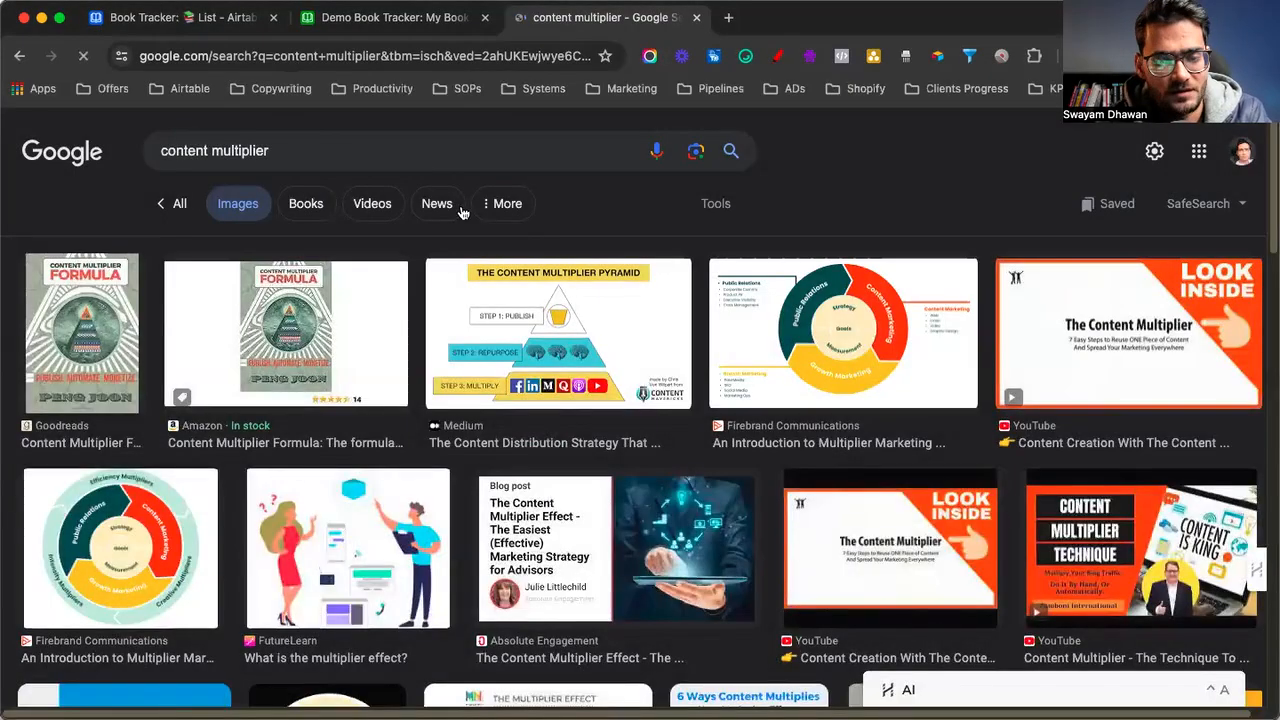
Search images for the third book author's name and scroll the results
click(438, 157)
key(super+a)
text(Amy)
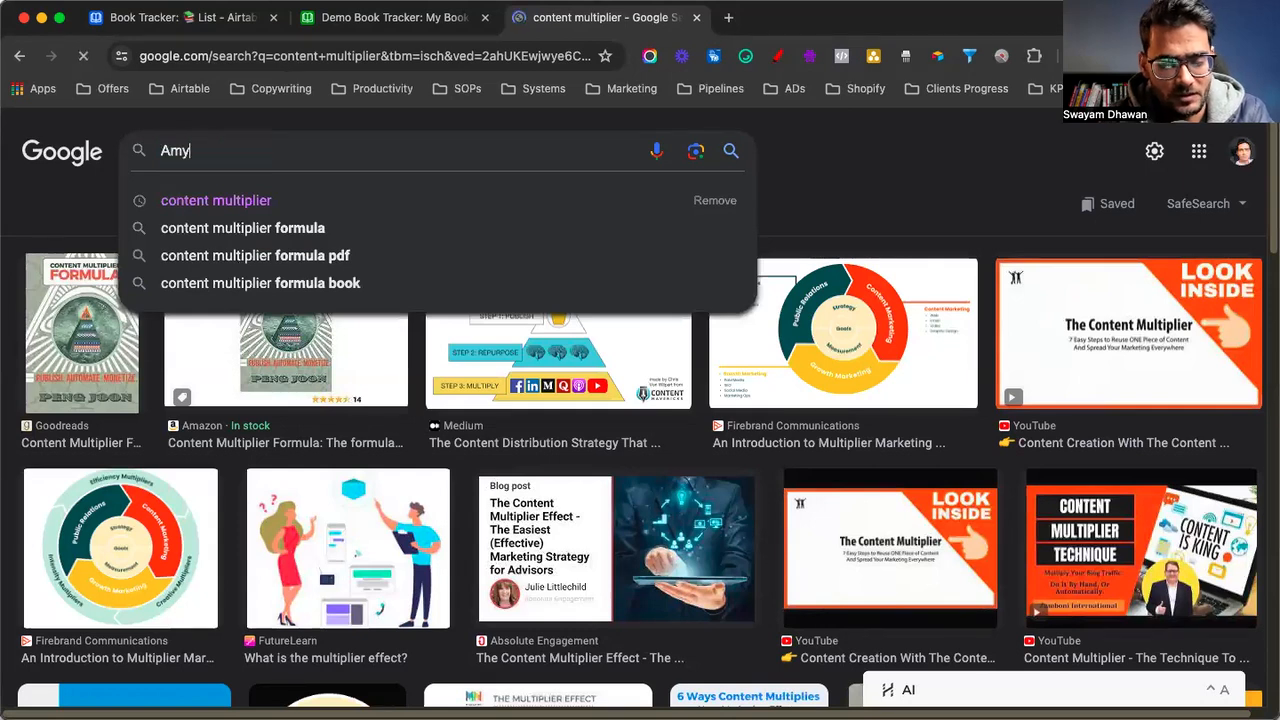
text( porterfield)
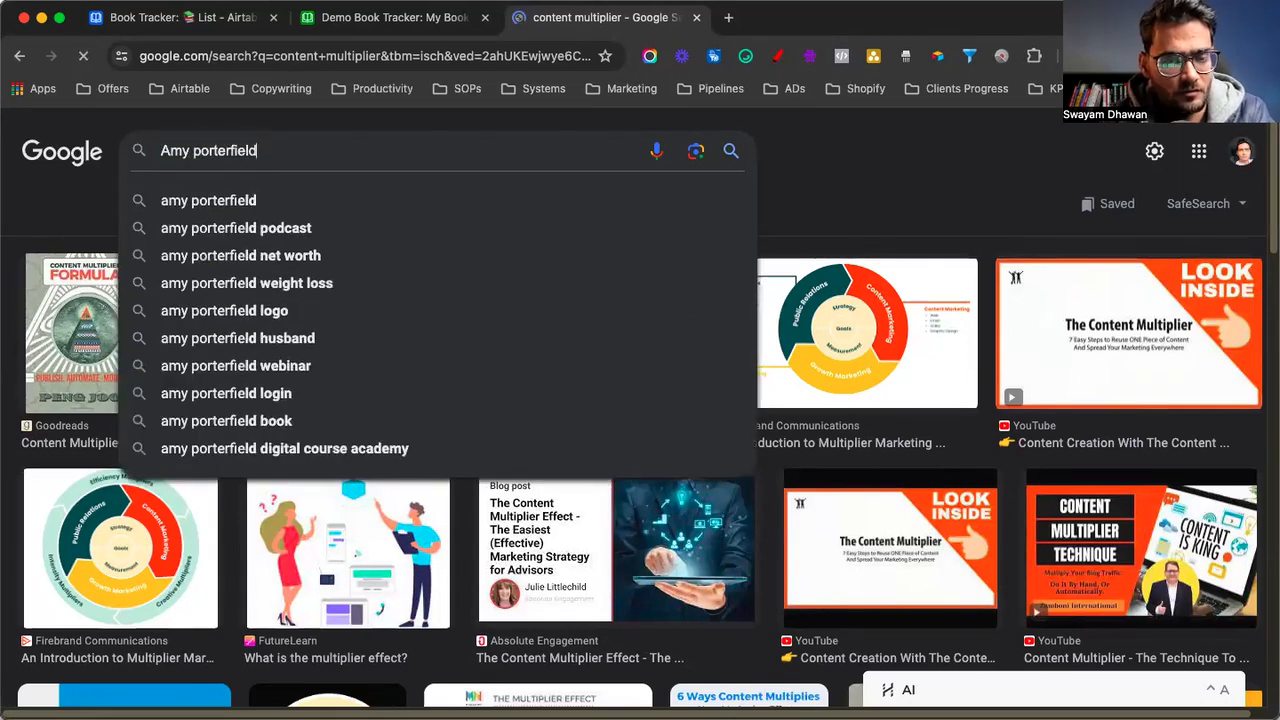
key(Down)
key(Return)
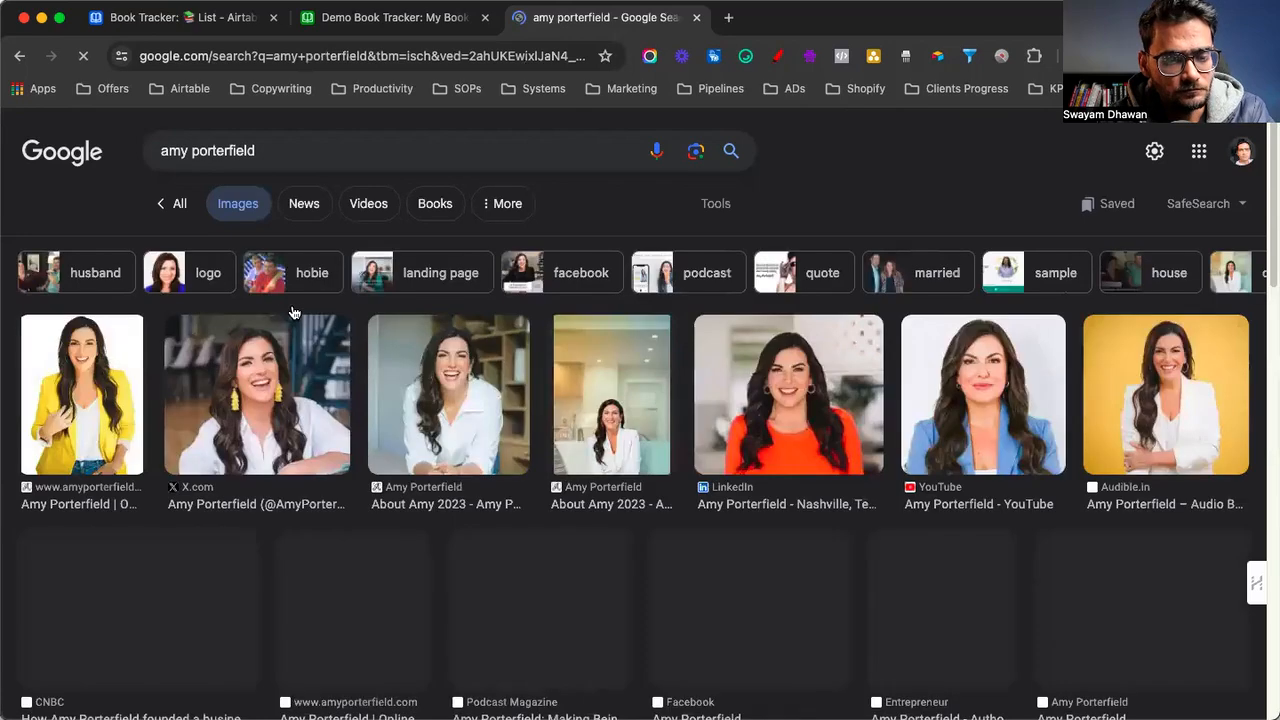
scroll(270, 435, down, 5)
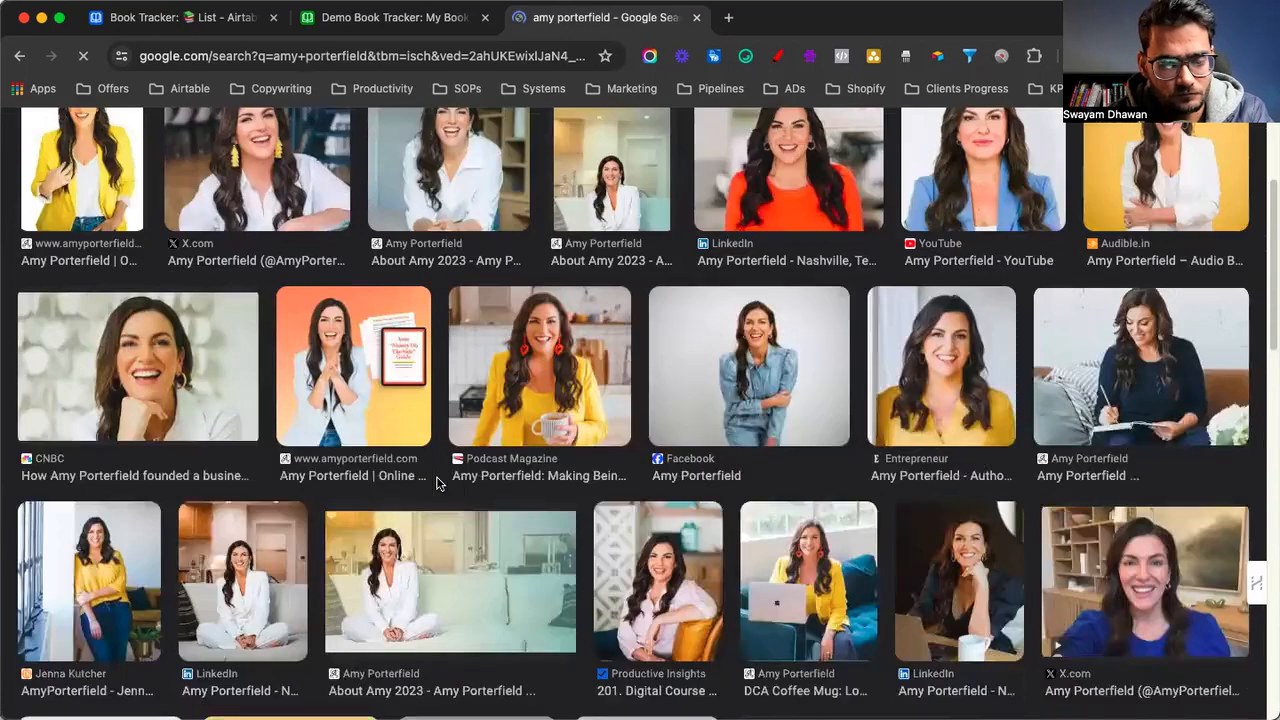
scroll(436, 476, up, 4)
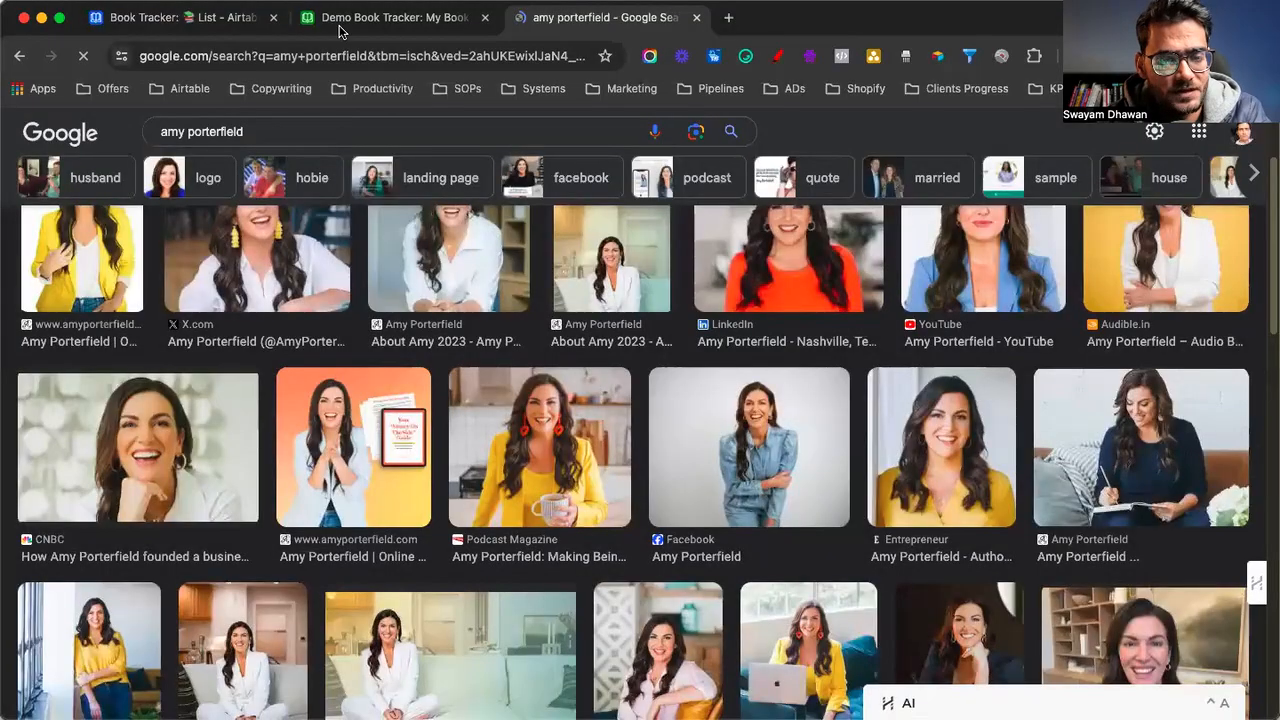
Drag cover pictures into the Image cells of Traffic Secrets, Content Multiplier and Third Book
click(340, 28)
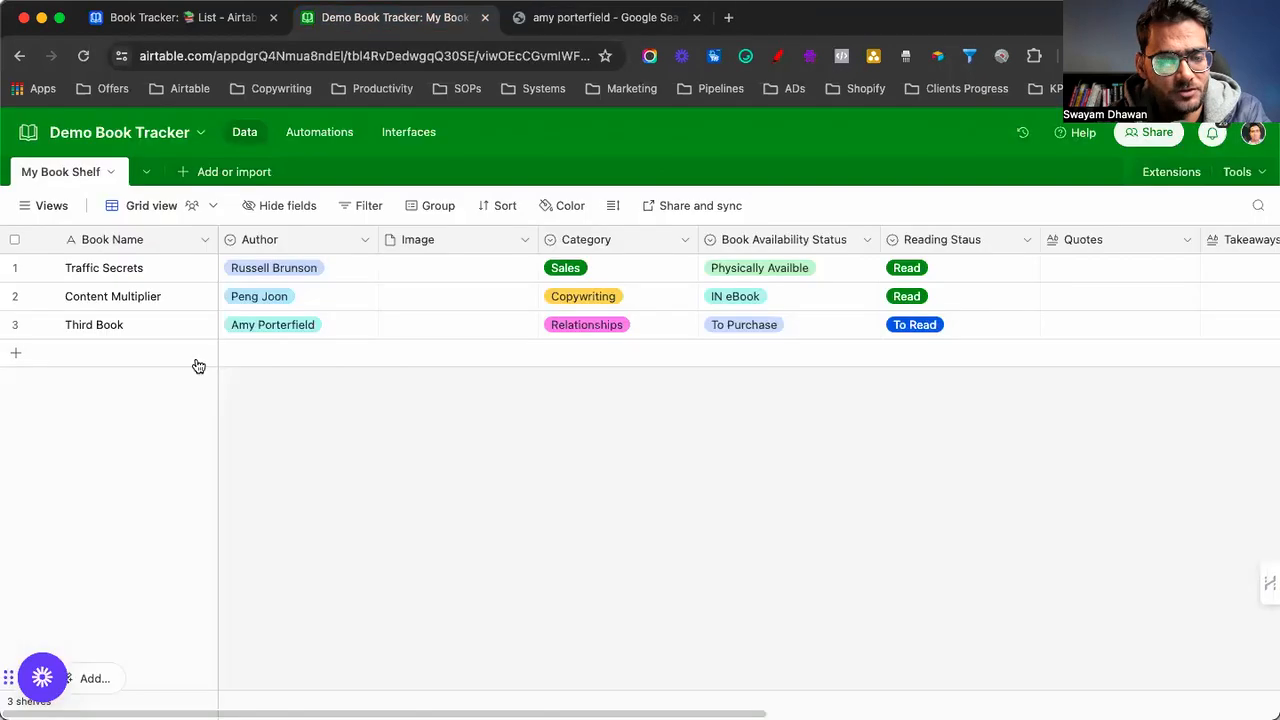
click(422, 265)
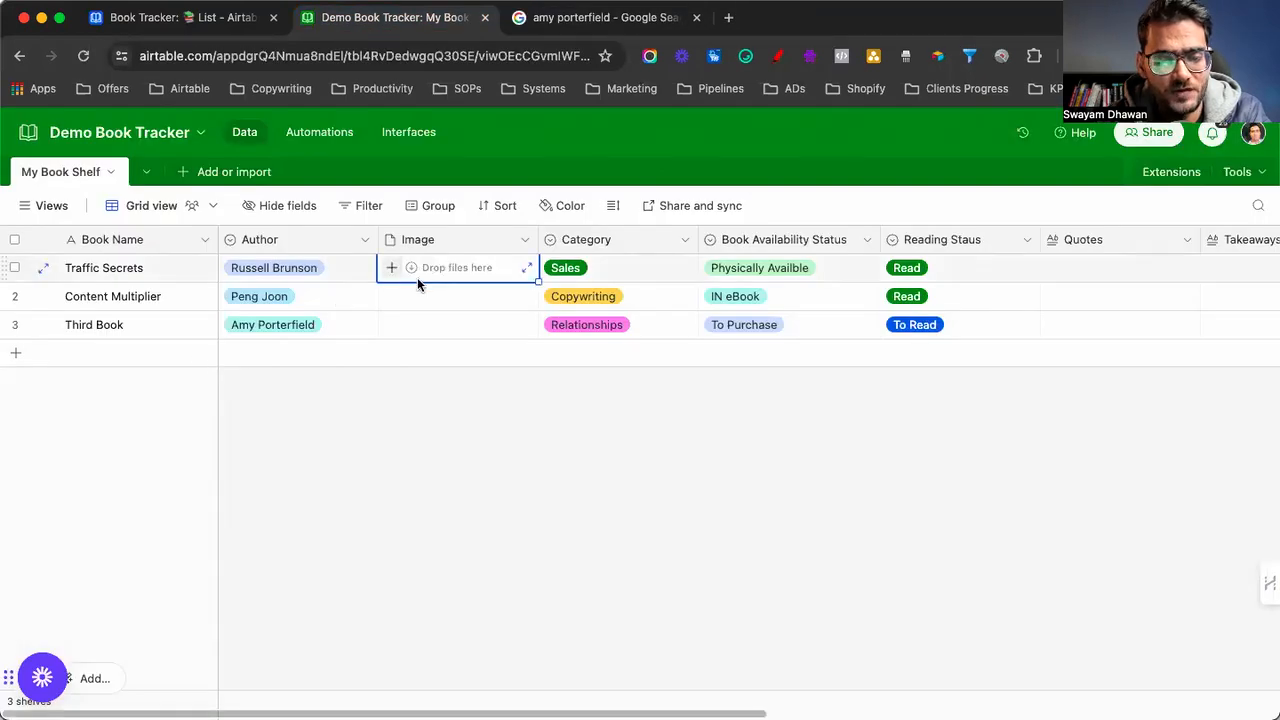
drag(908, 232, 390, 270)
click(386, 295)
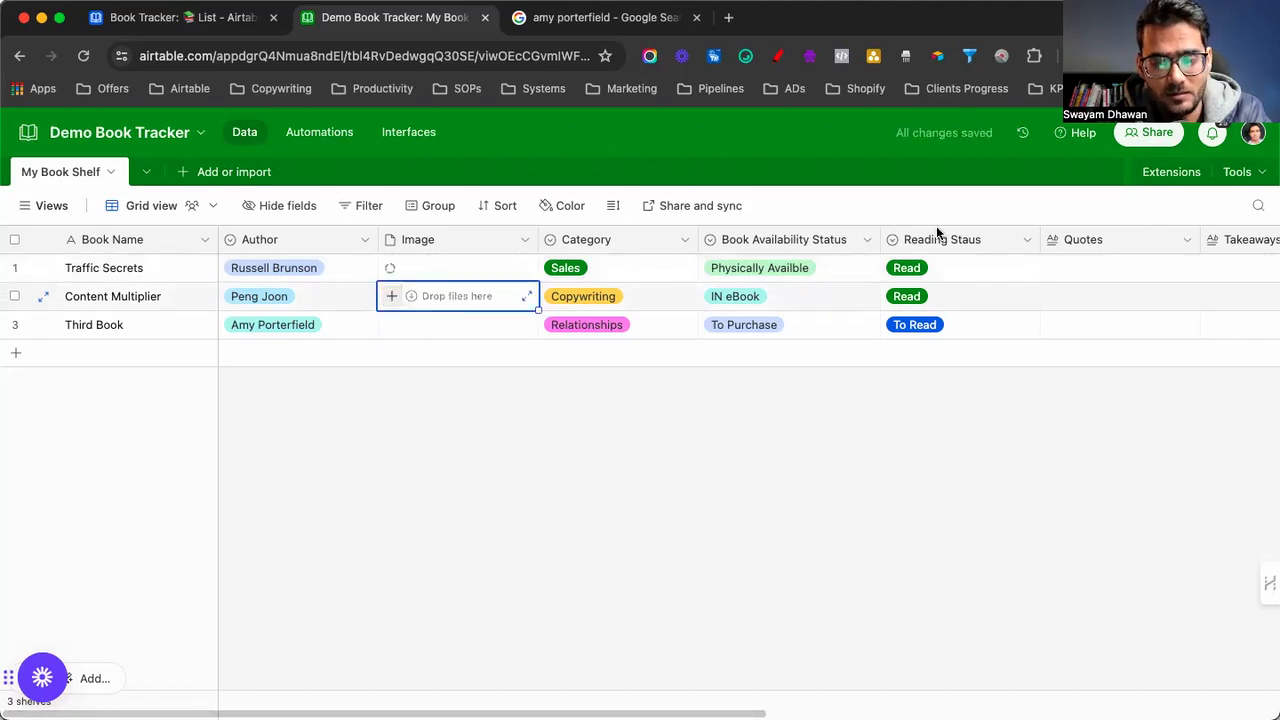
drag(410, 328, 386, 300)
click(388, 326)
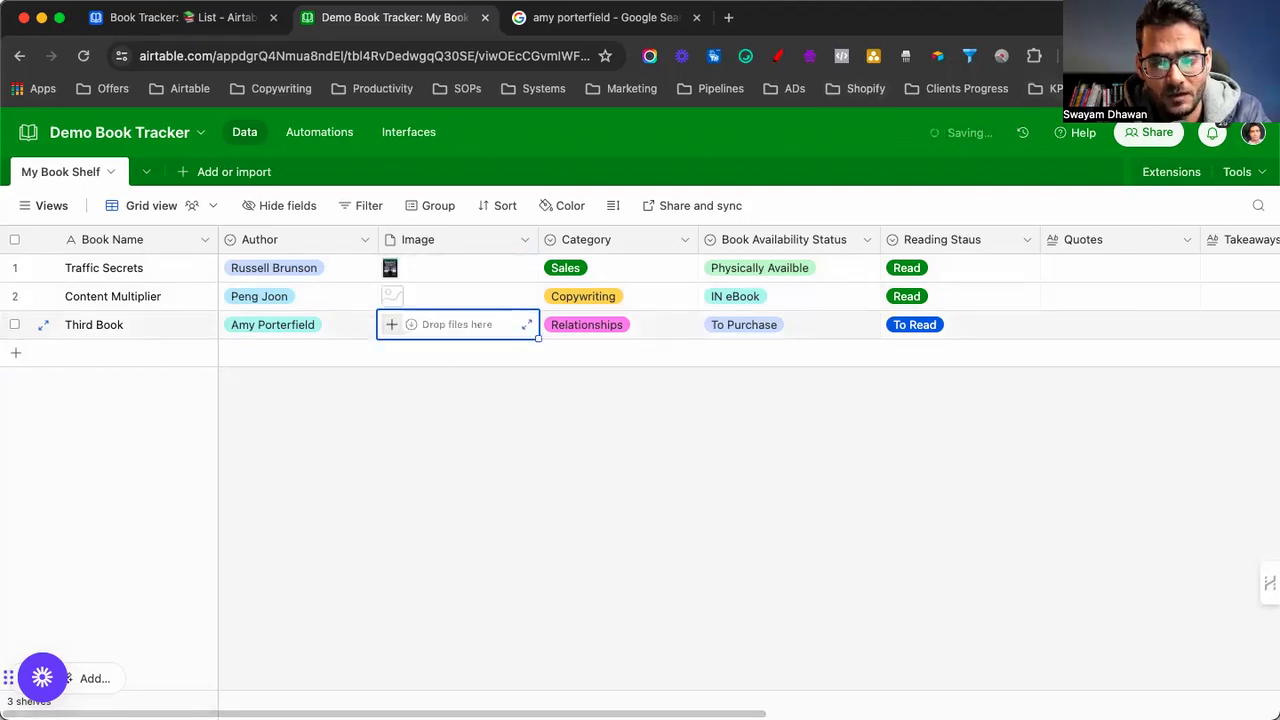
drag(400, 298, 391, 326)
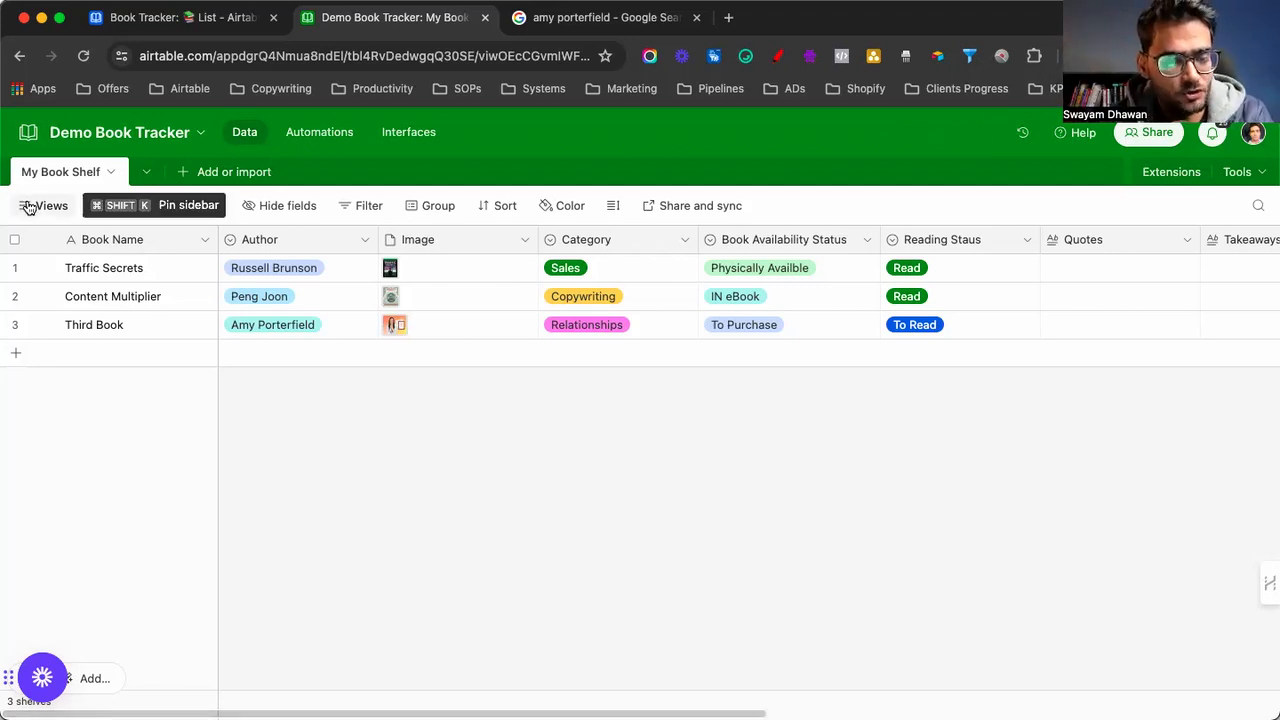
Create a new gallery view named 'Books Gallery'
mouse_move(25, 205)
click(87, 506)
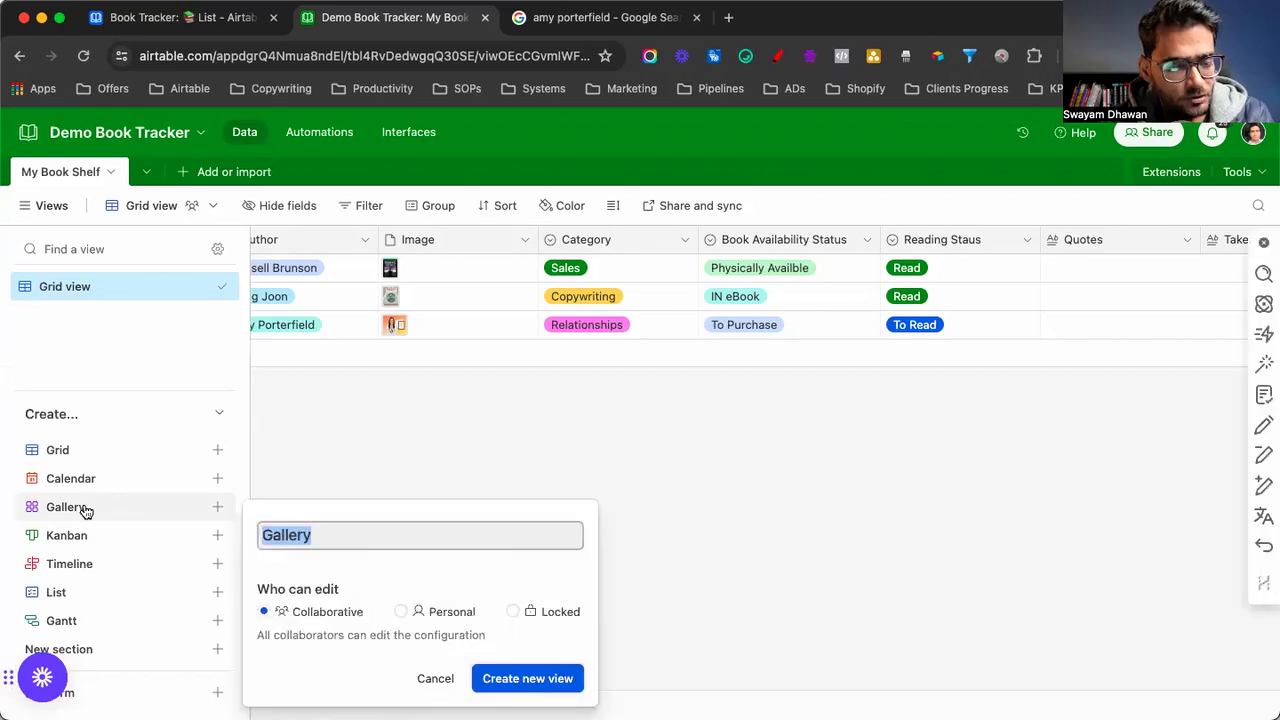
click(295, 543)
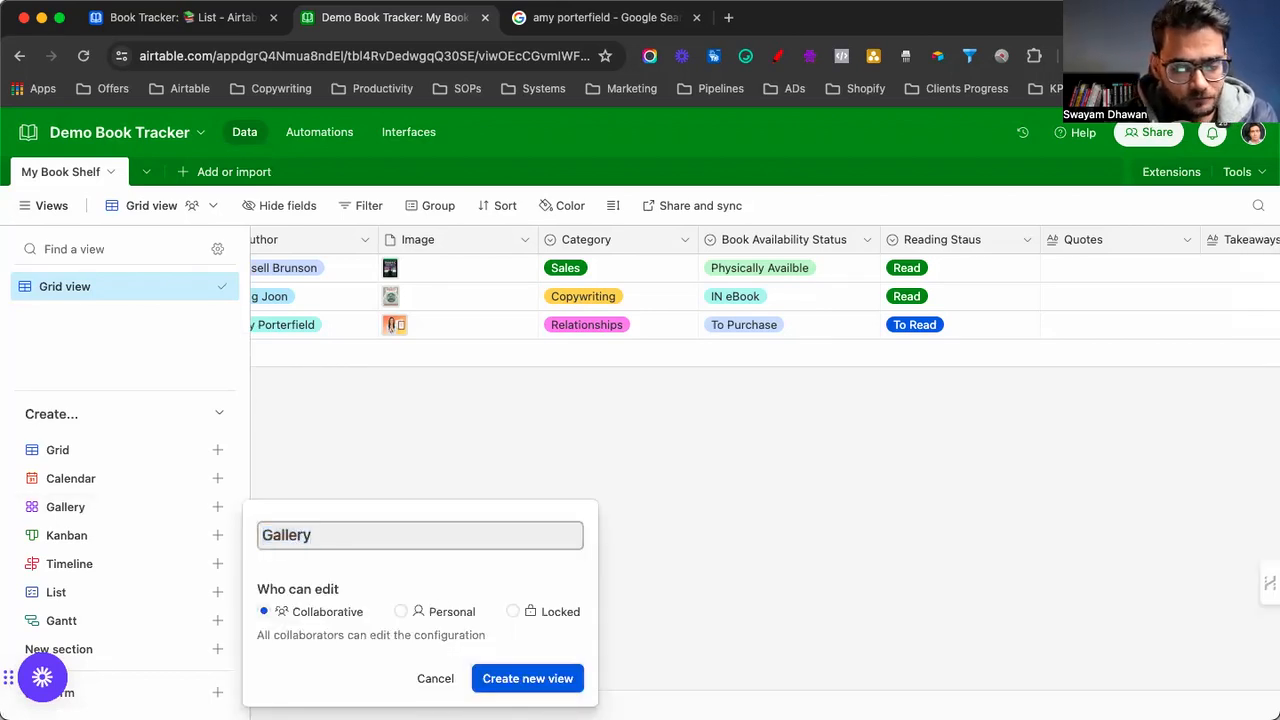
text(Books)
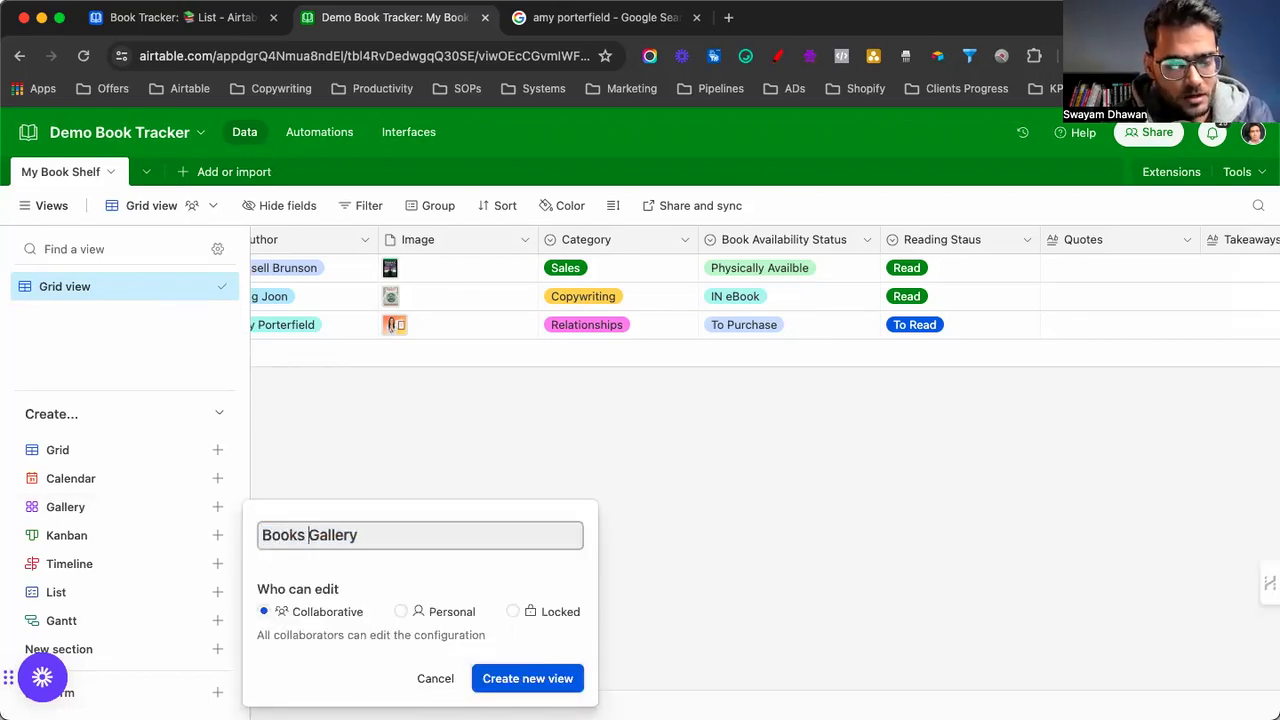
click(500, 679)
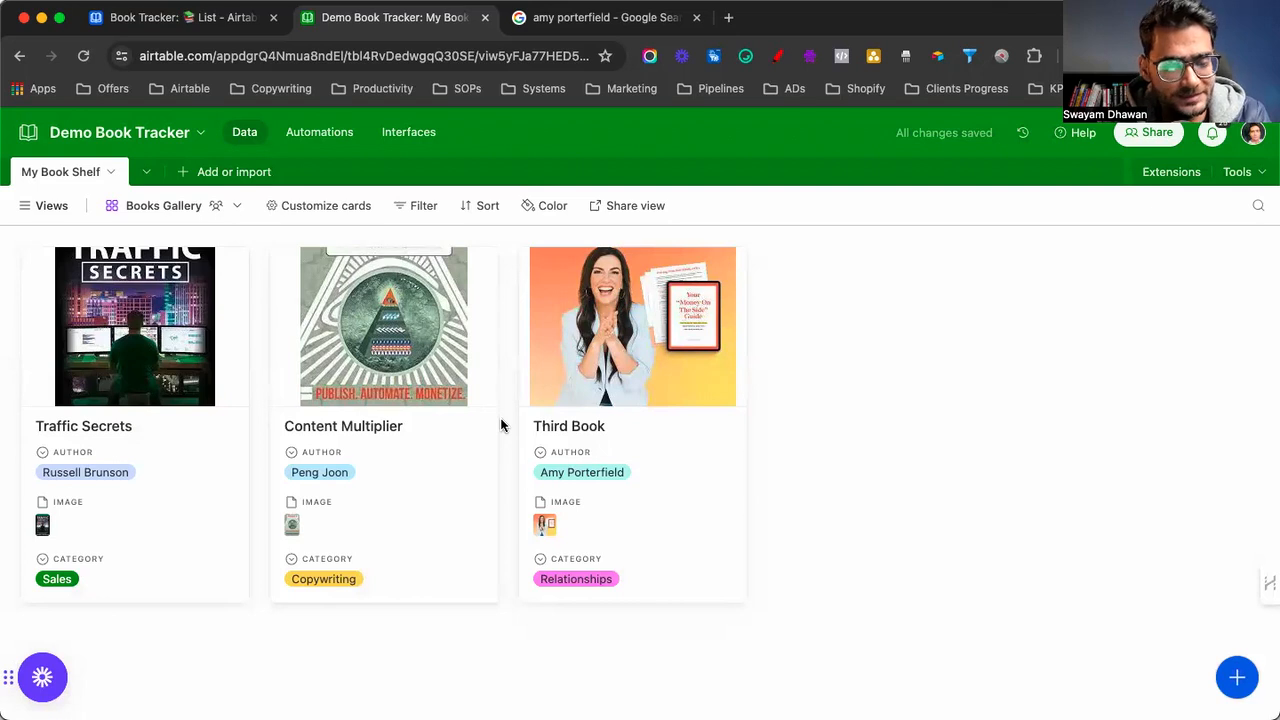
Show Reading Staus and Book Availability Status on the gallery cards and hide Image
click(345, 207)
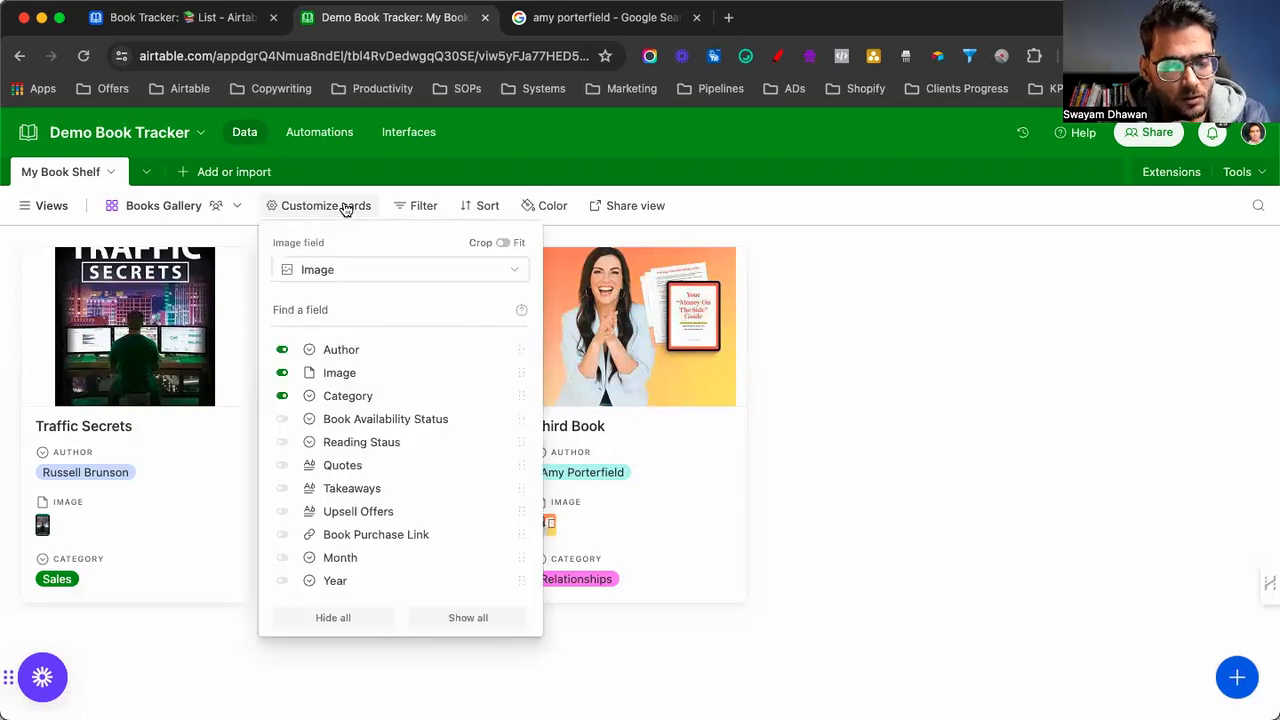
click(282, 443)
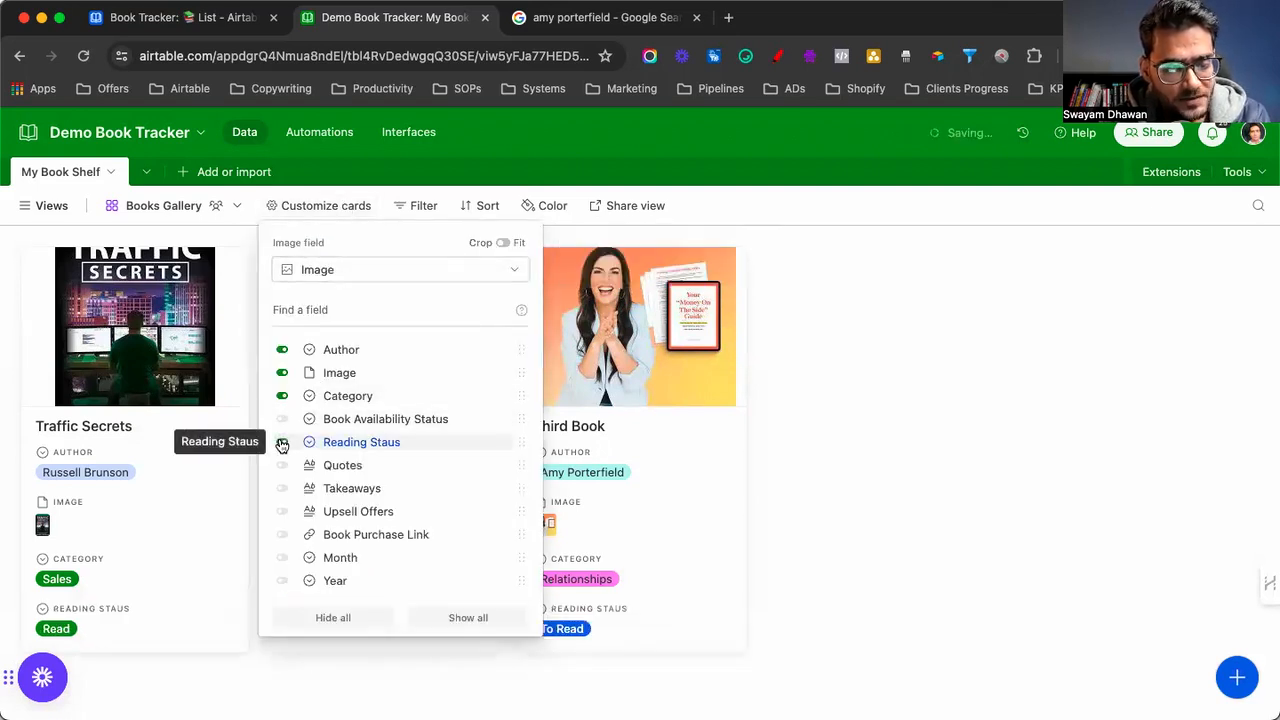
click(282, 420)
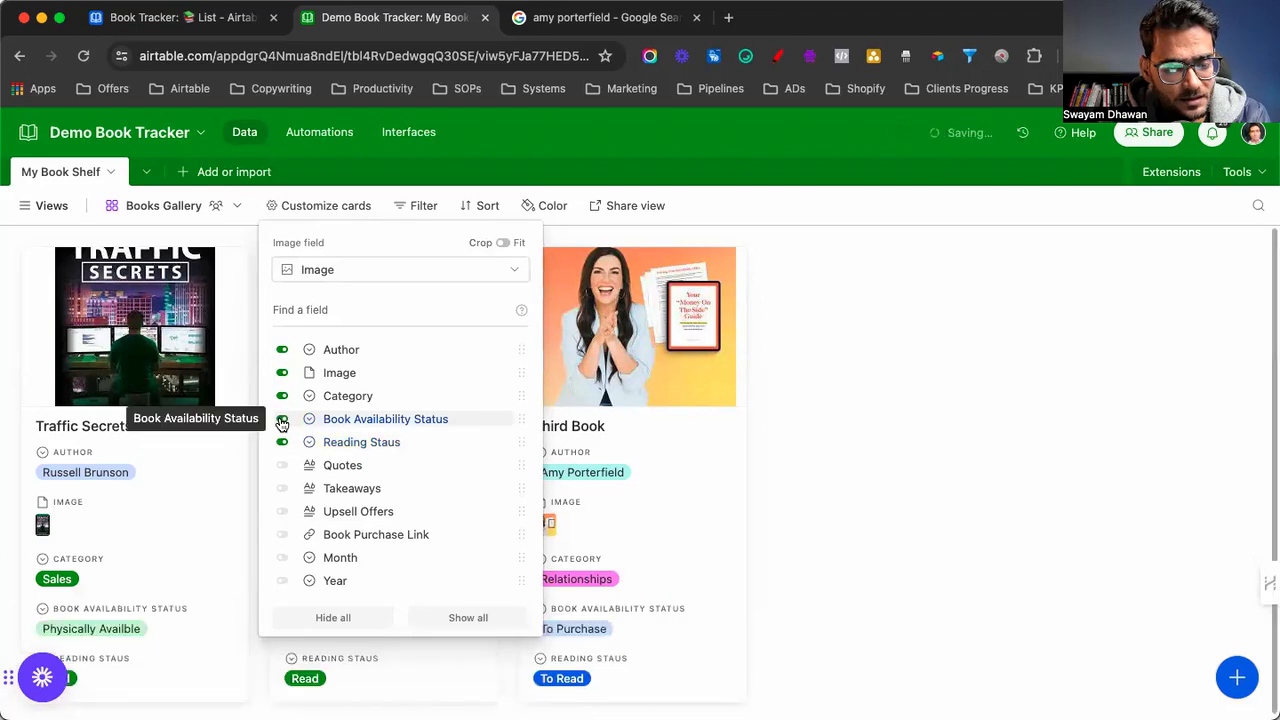
click(281, 373)
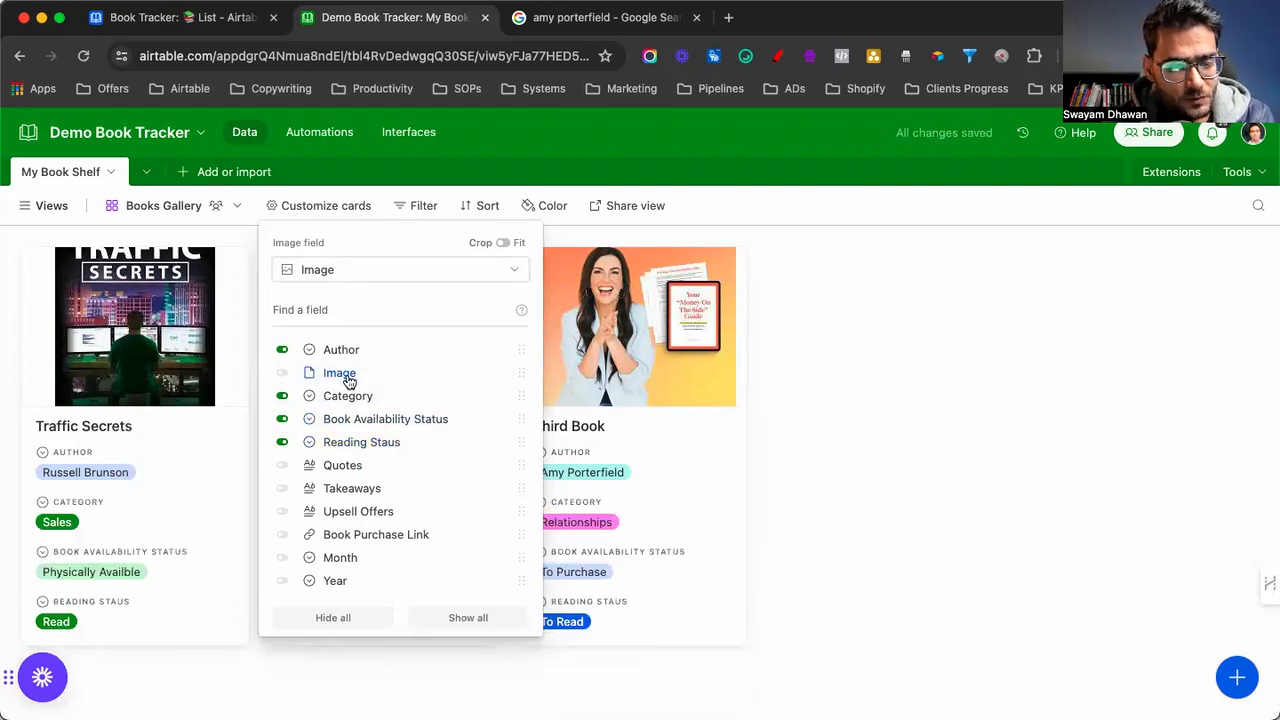
click(886, 555)
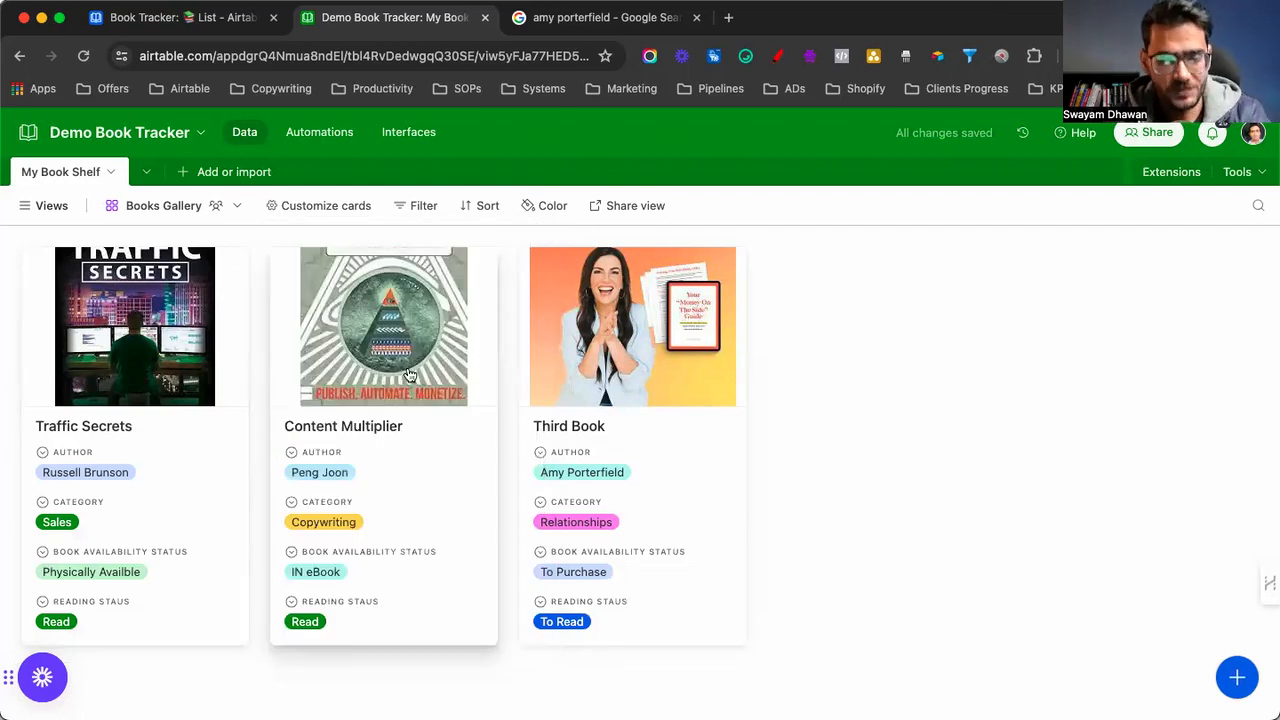
click(44, 208)
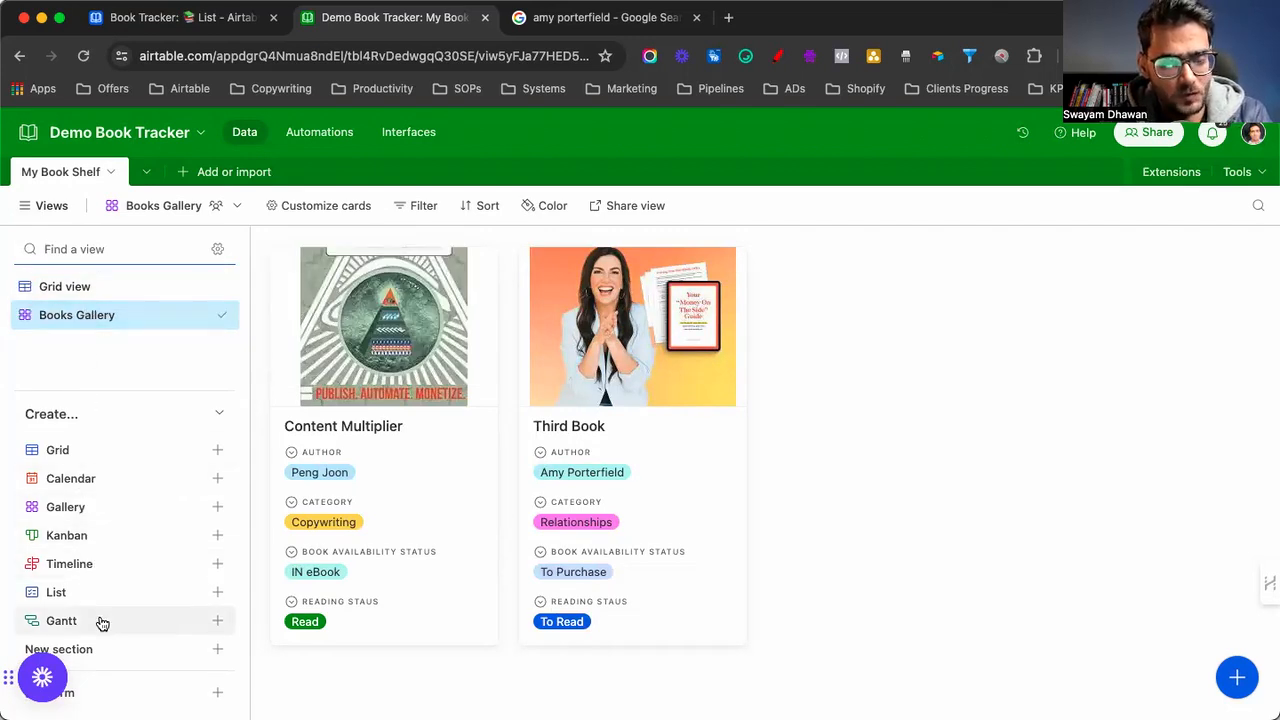
Create a kanban view named 'Grids' stacked by Reading Staus
click(79, 545)
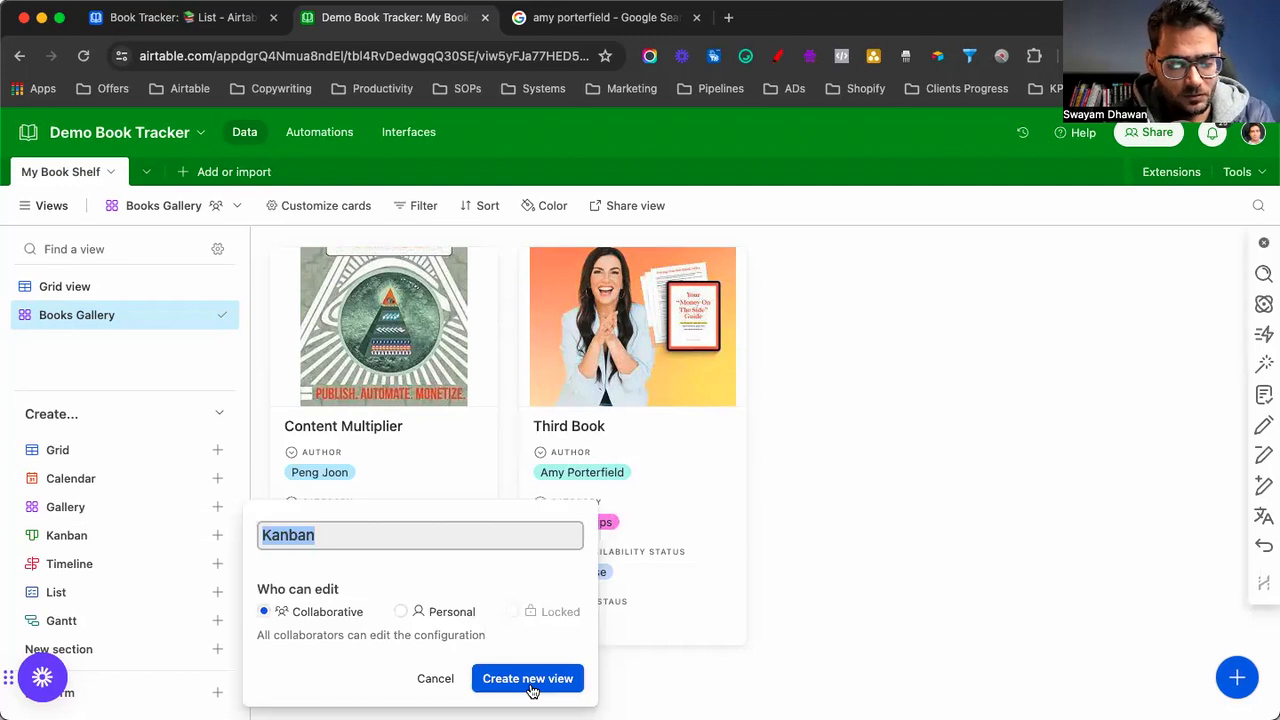
text(Grid Vi)
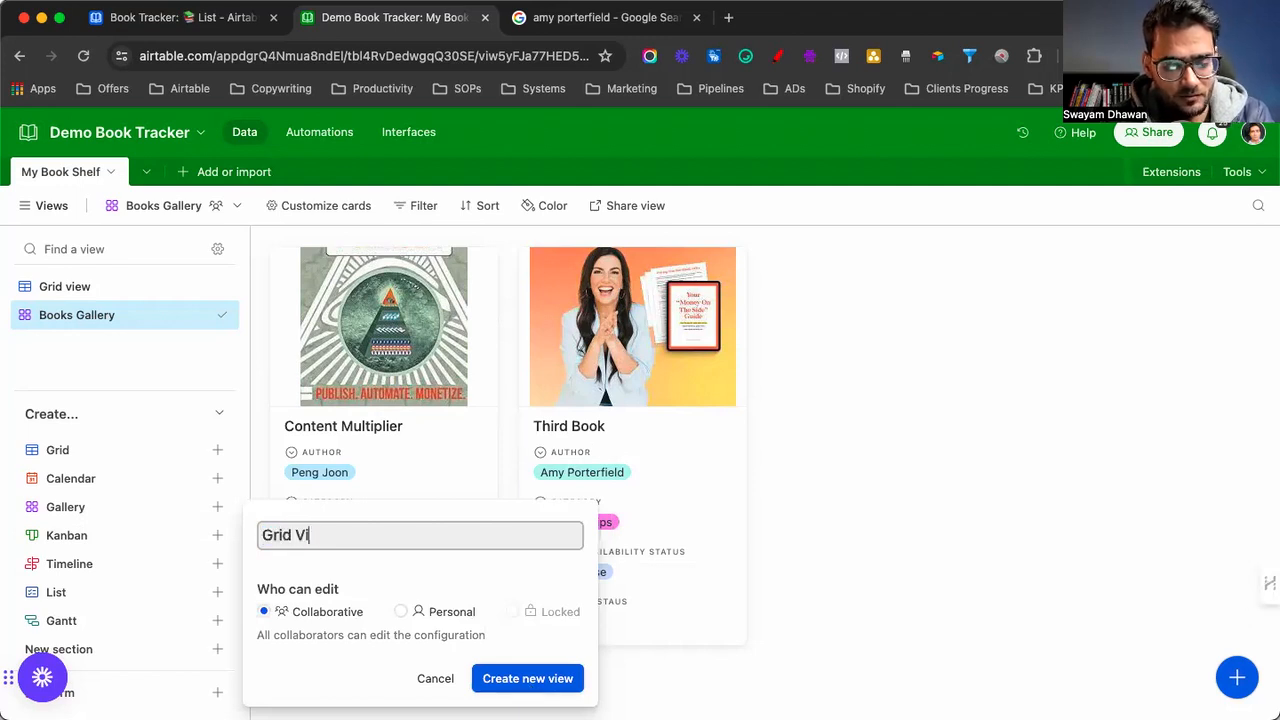
text(ew)
key(BackSpace)
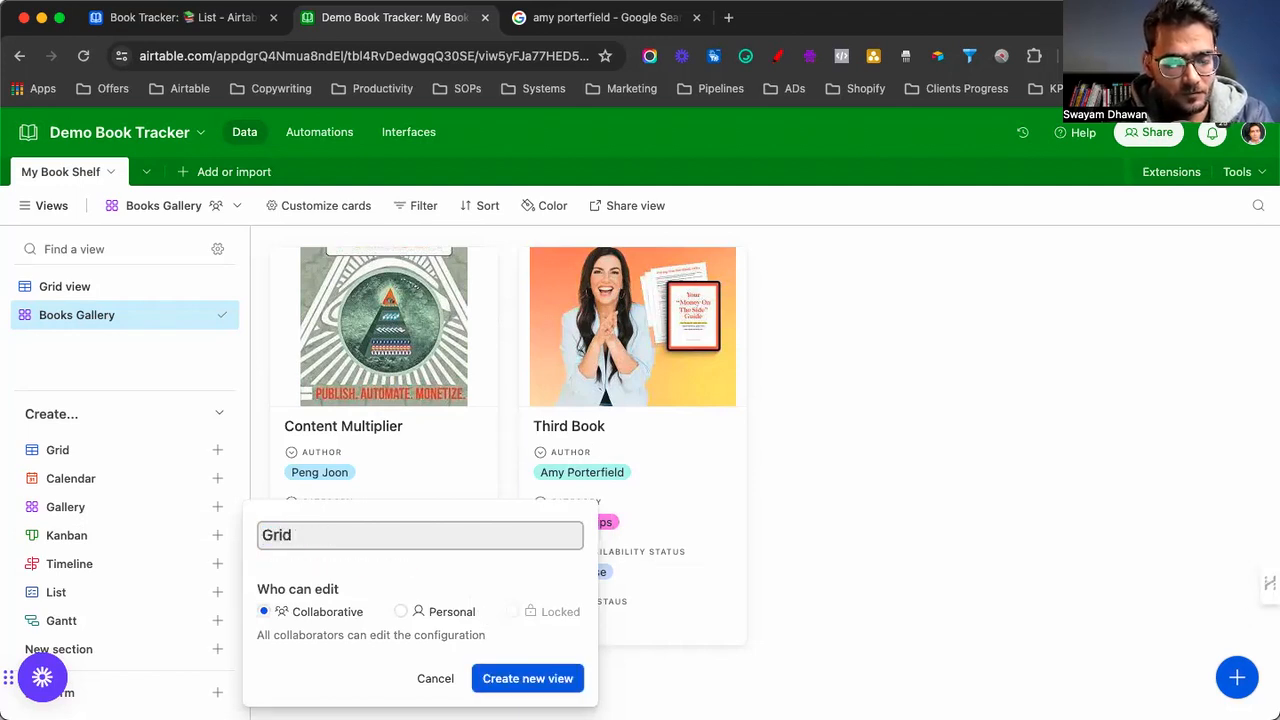
text(s)
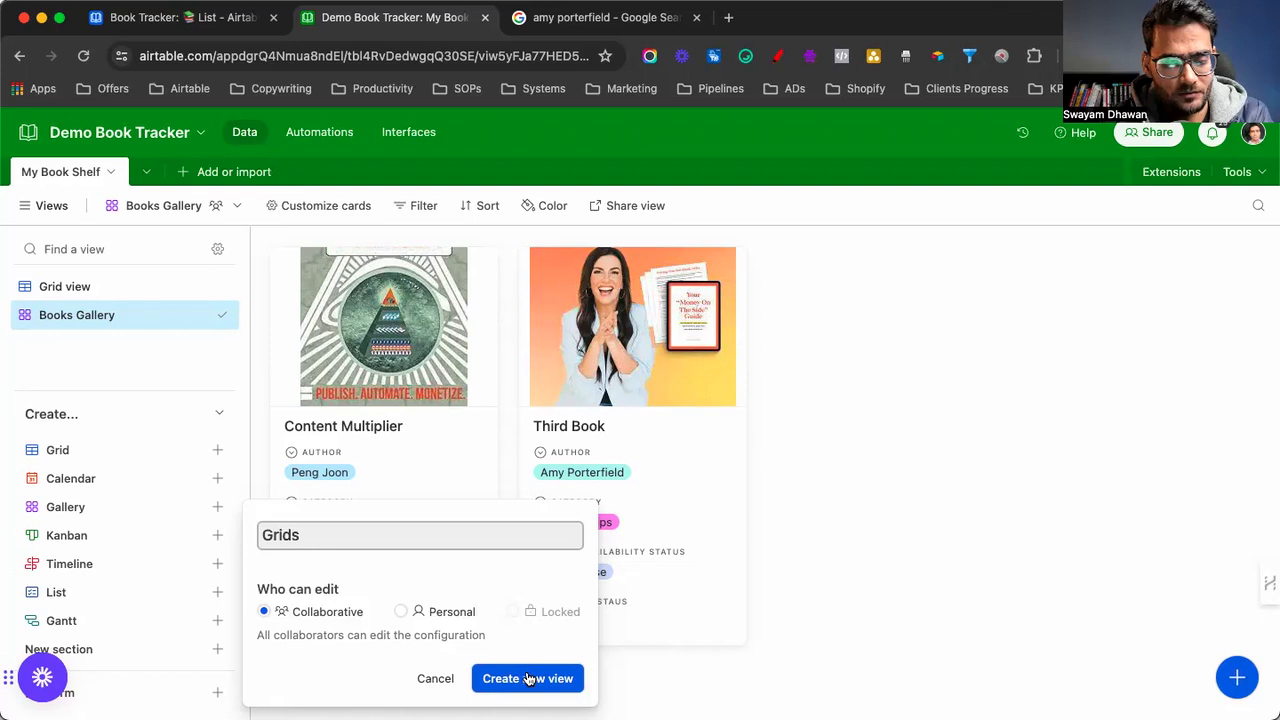
click(528, 679)
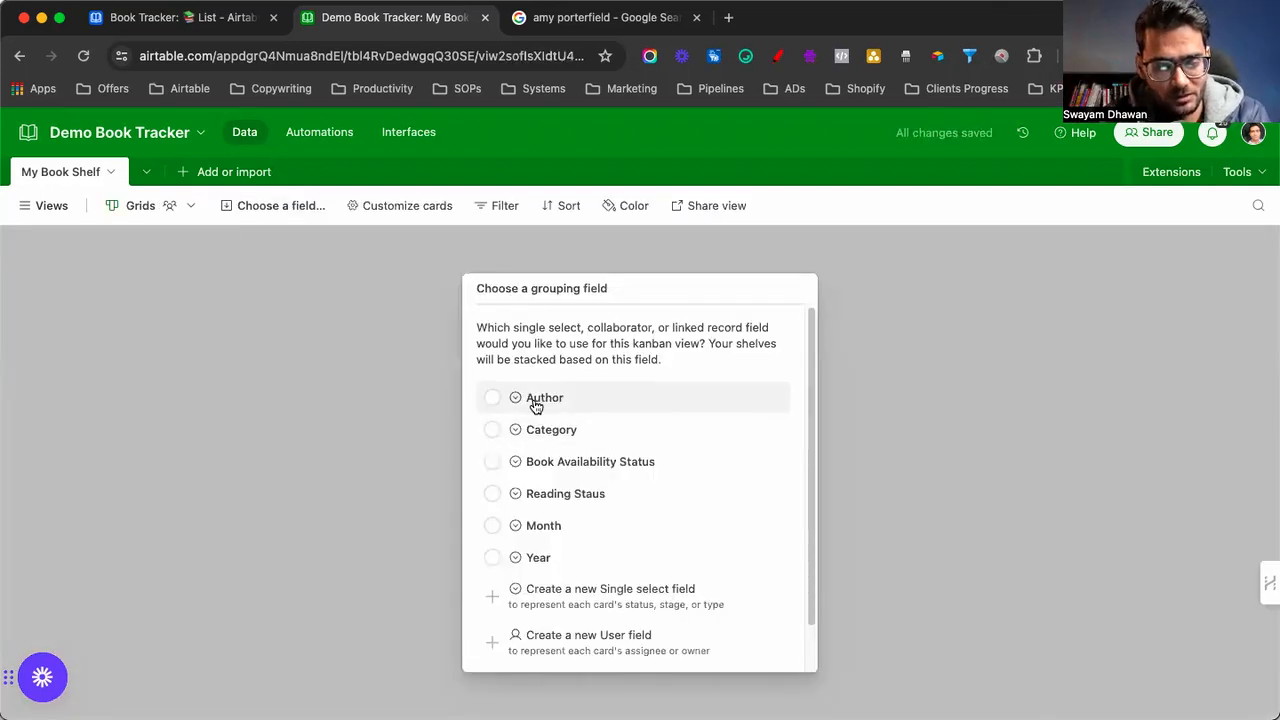
click(500, 497)
scroll(755, 560, down, 1)
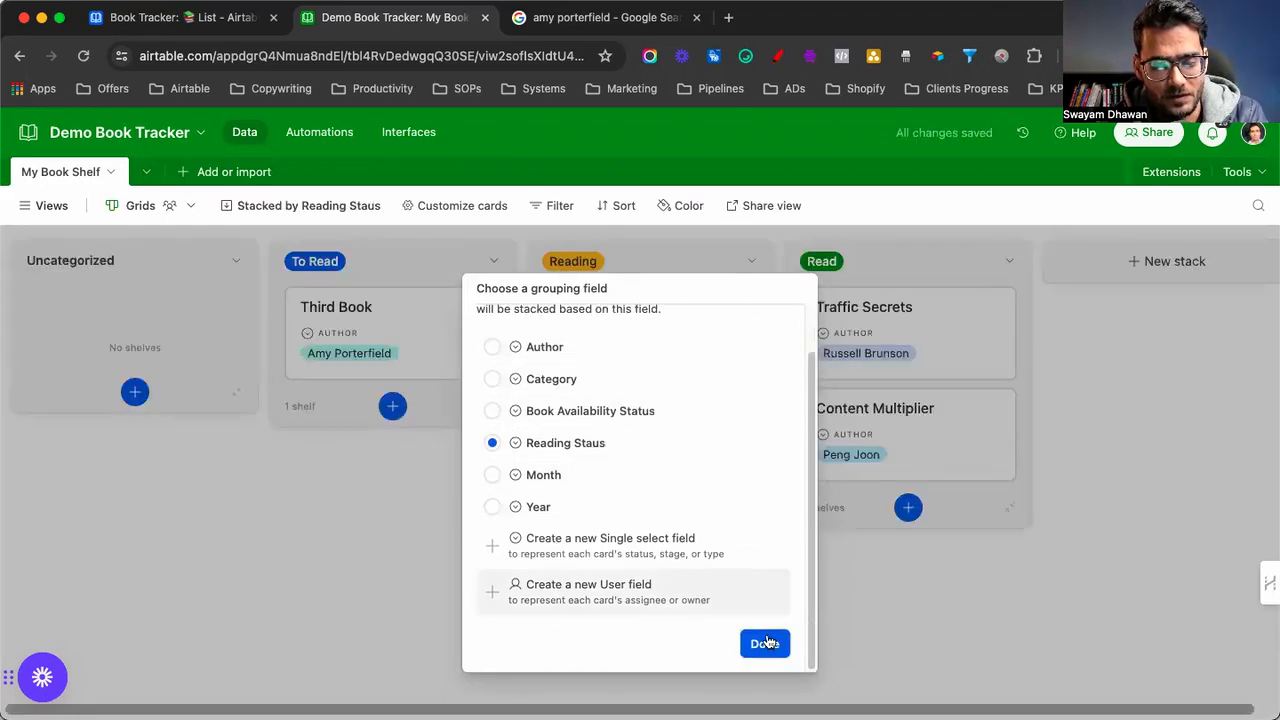
click(766, 643)
Collapse the Uncategorized stack and switch back to Books Gallery
click(234, 263)
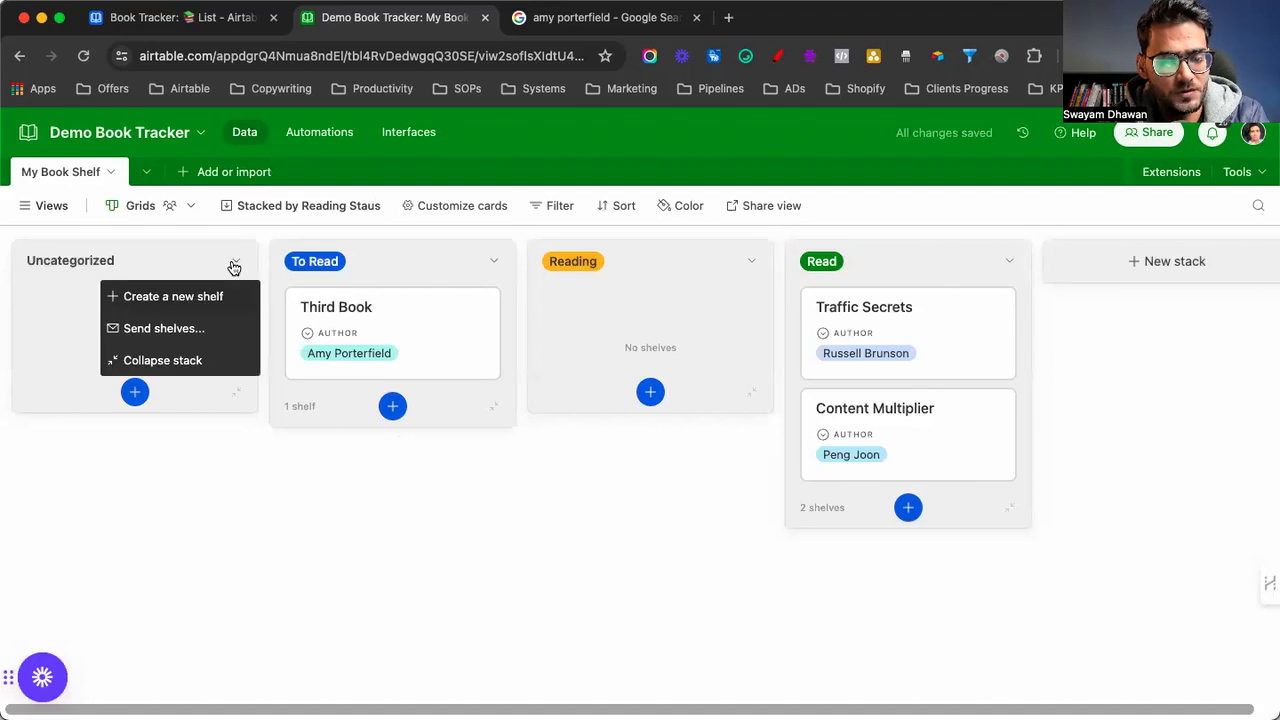
click(162, 360)
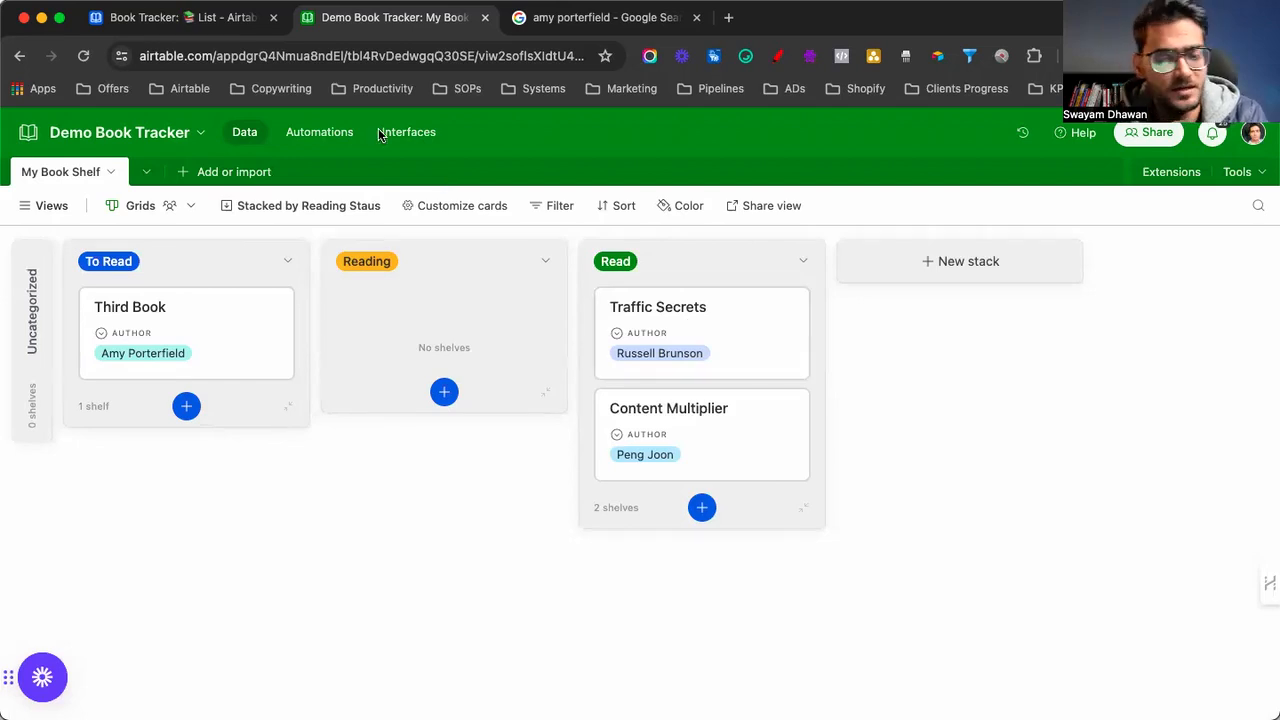
click(33, 207)
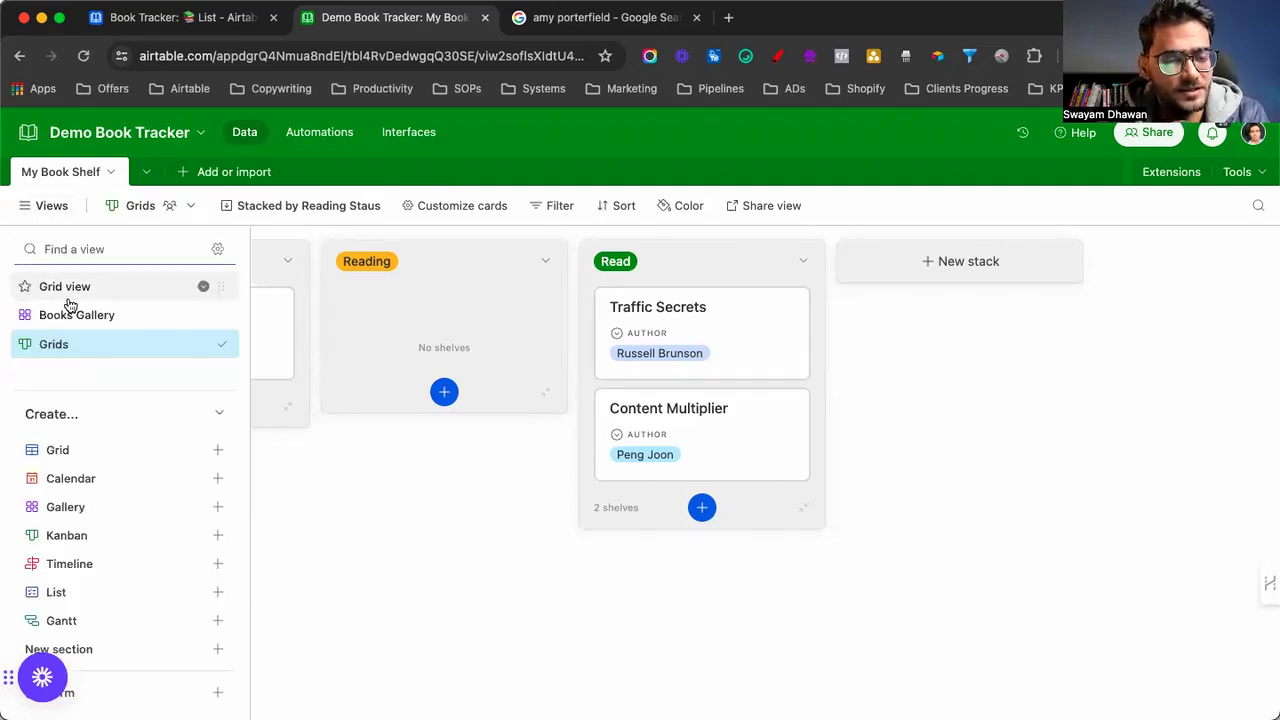
click(65, 317)
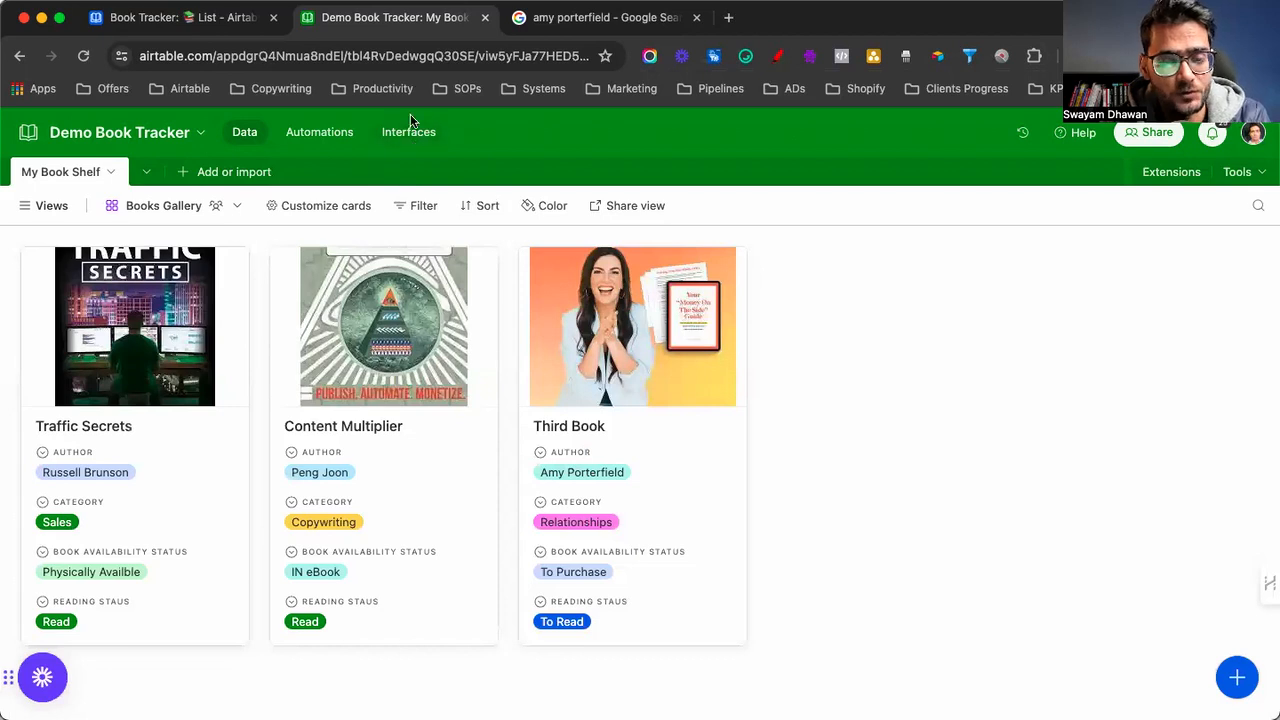
Start a new interface named 'Books Reading Stats' with a bar-chart icon
click(407, 140)
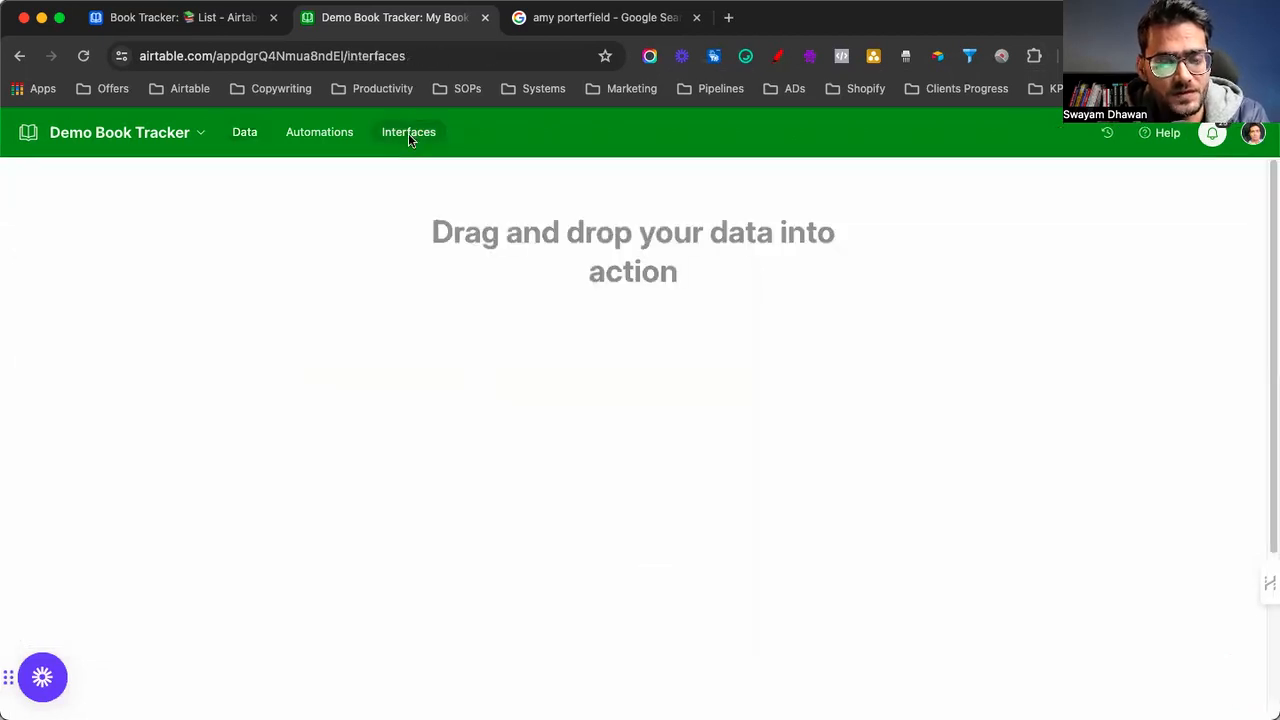
click(676, 383)
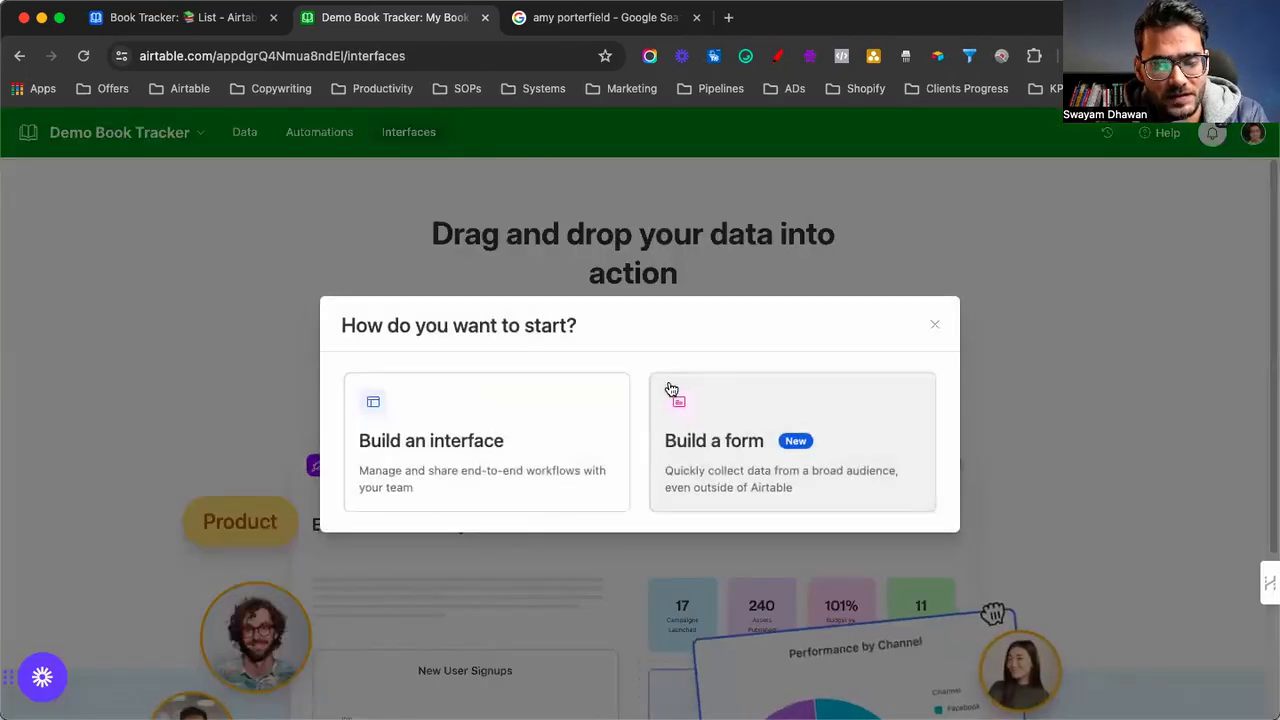
click(450, 454)
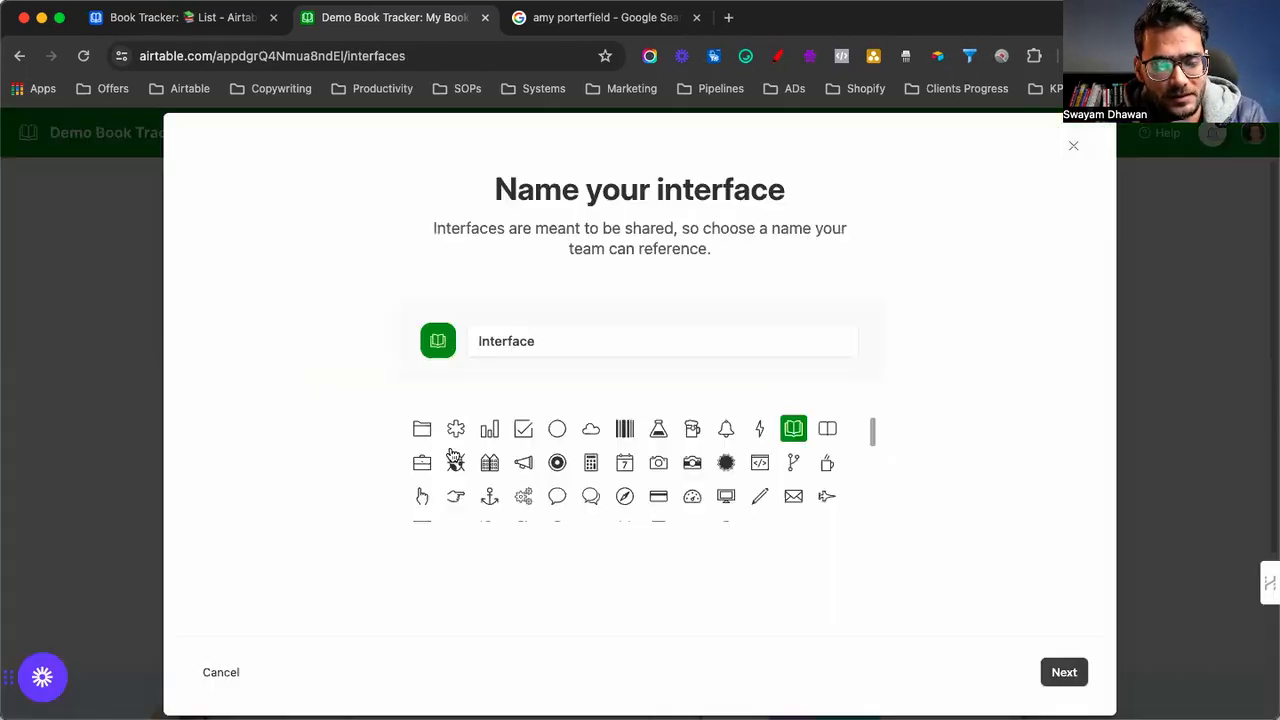
double_click(519, 344)
text(Books Reading)
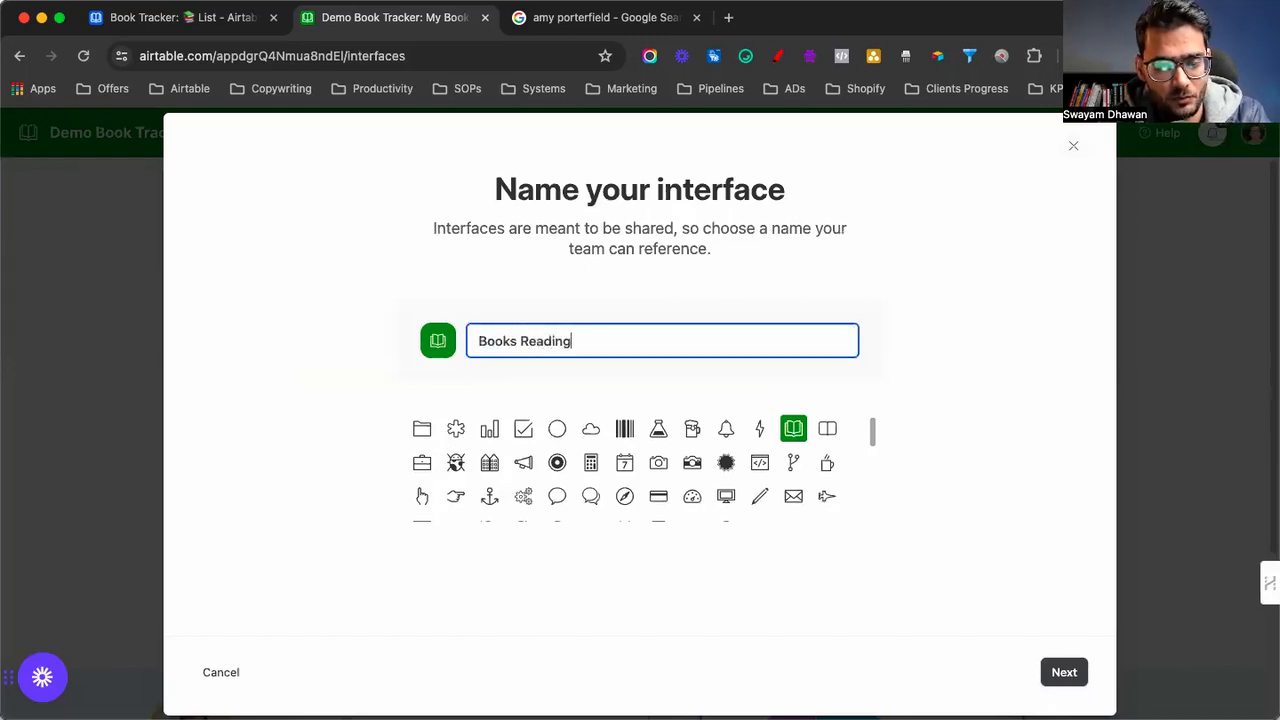
text( Stats)
key(super+a)
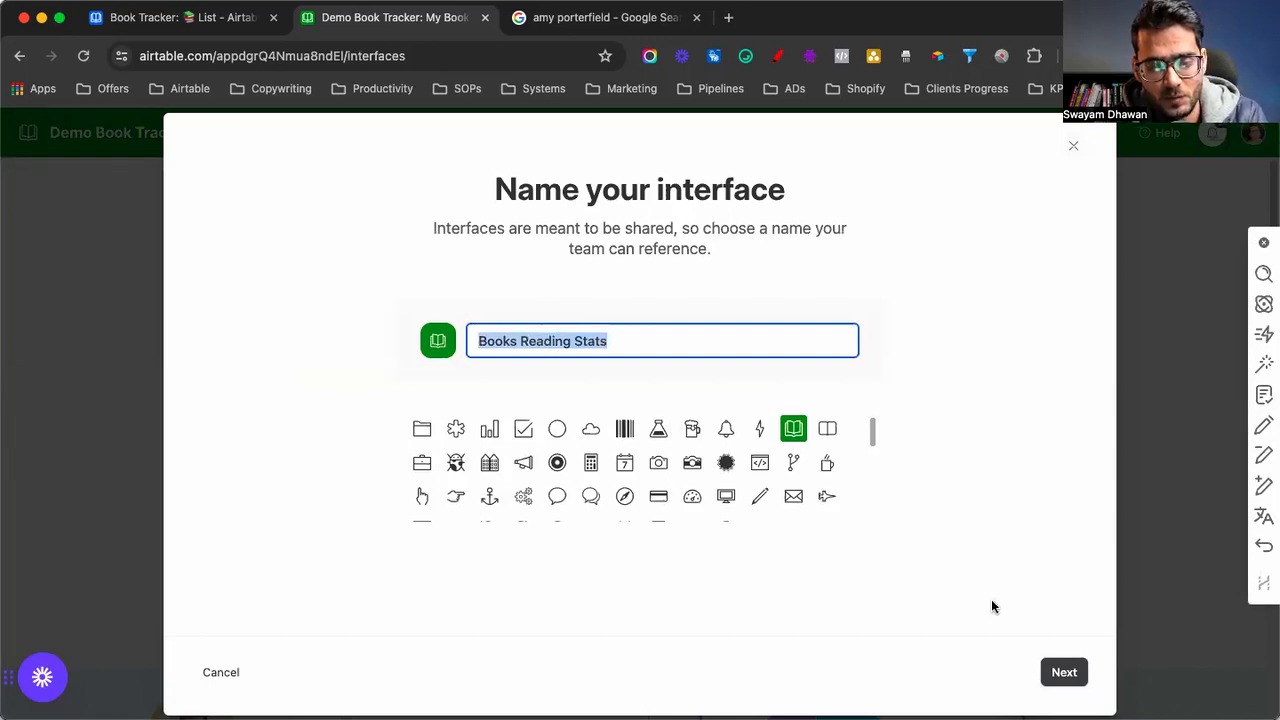
click(483, 436)
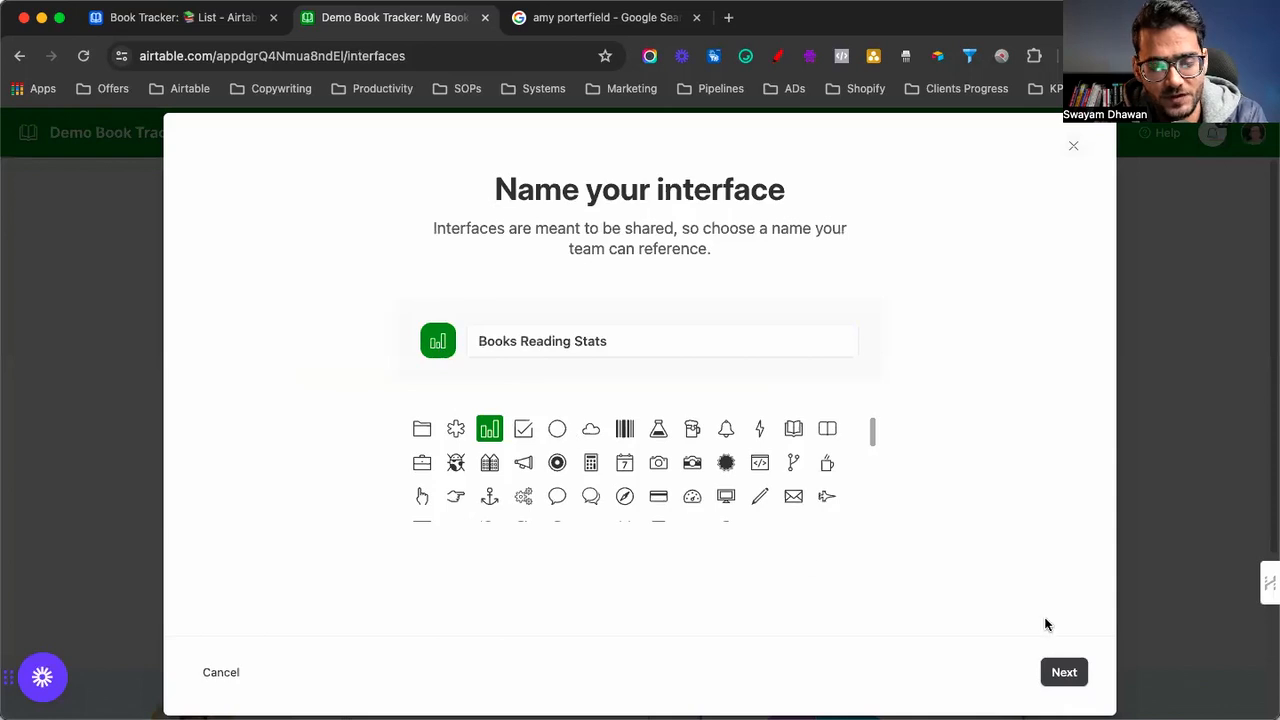
Choose the Dashboard layout on the My Book Shelf table and finish the Books Reading Stats page
click(1064, 673)
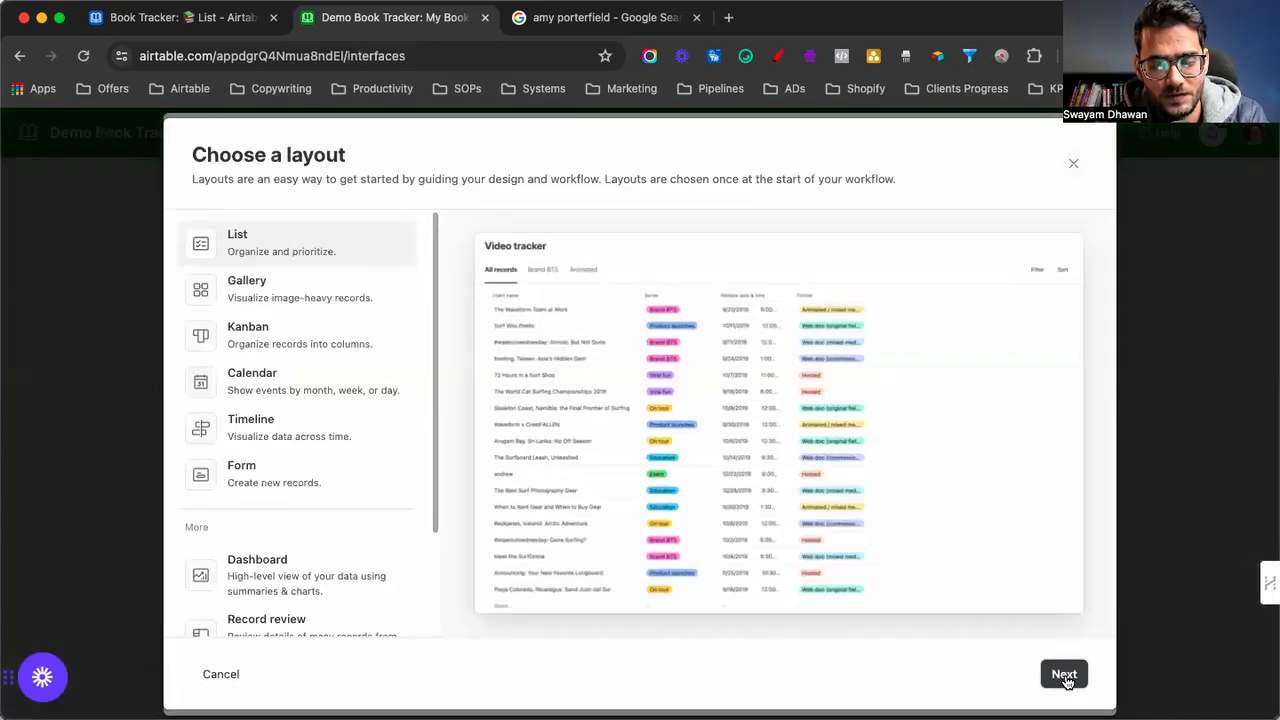
click(274, 570)
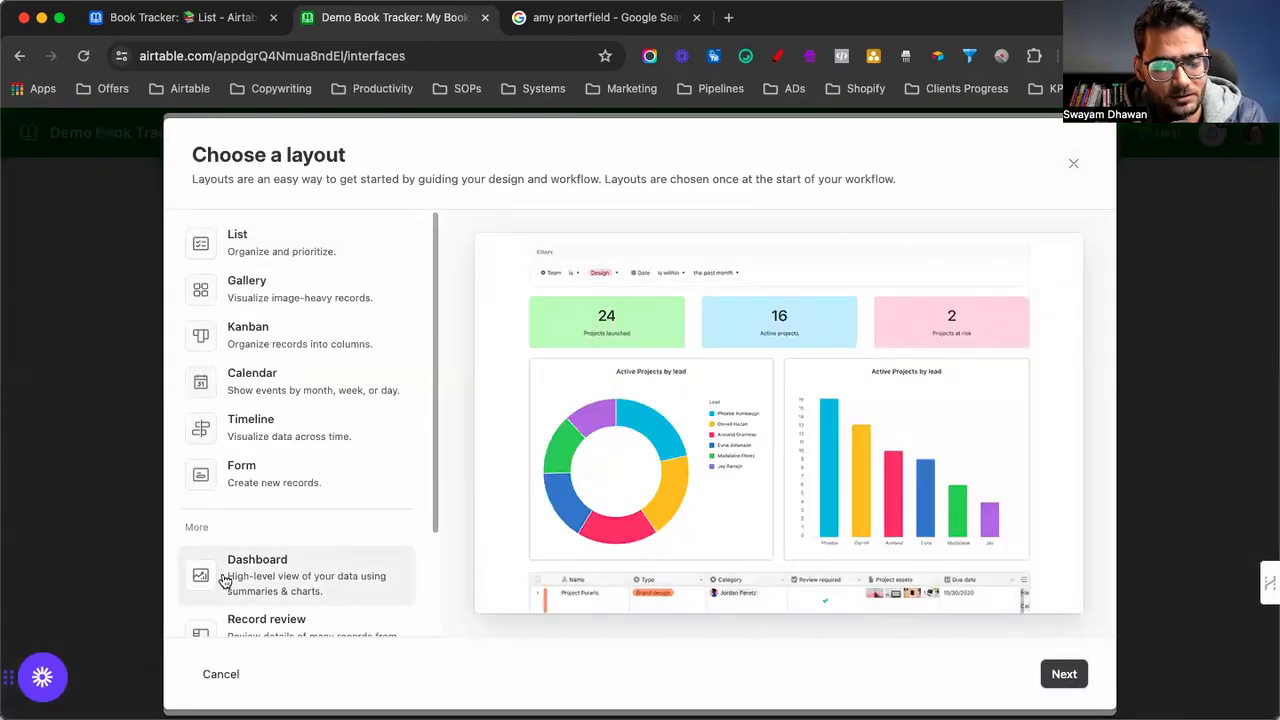
click(1064, 674)
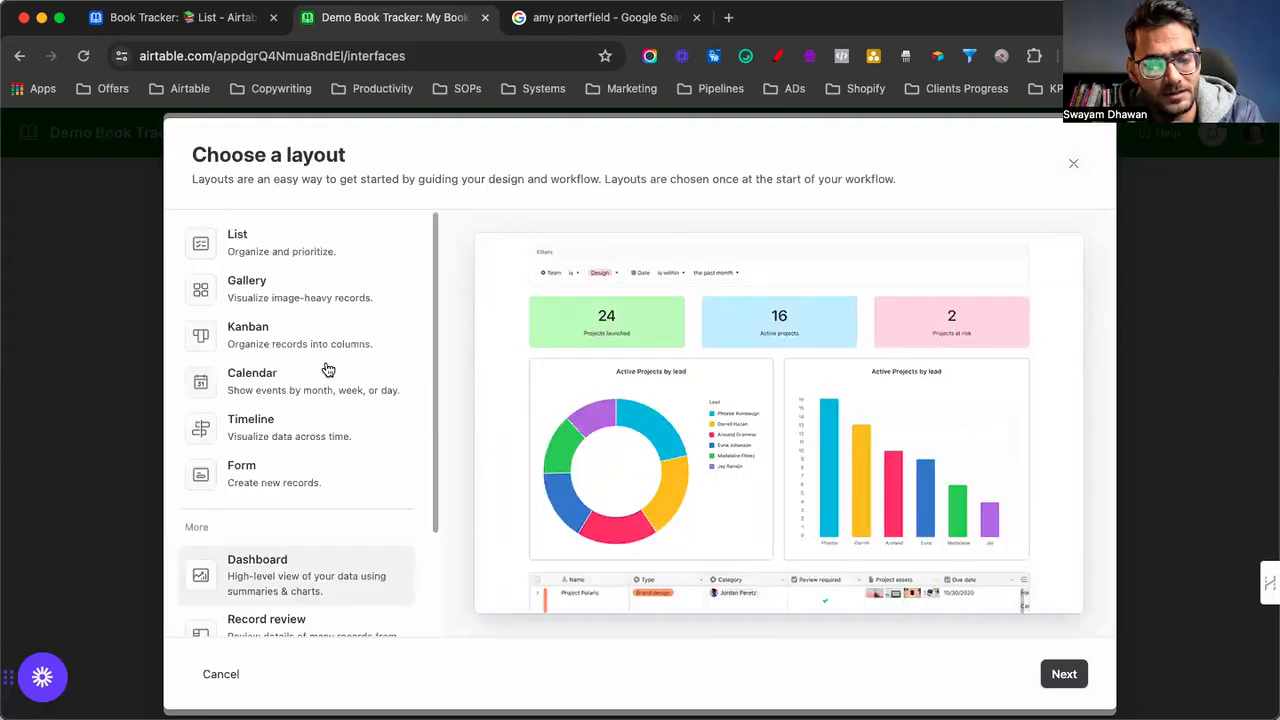
click(1064, 674)
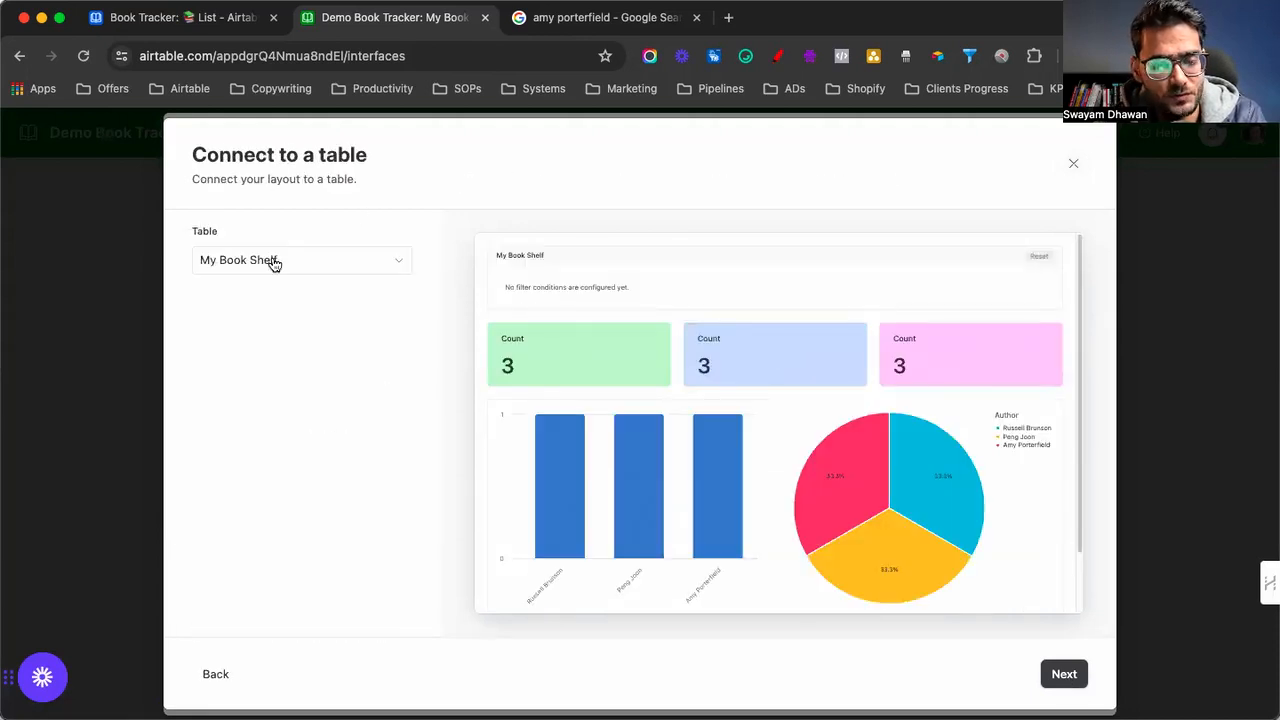
click(1064, 676)
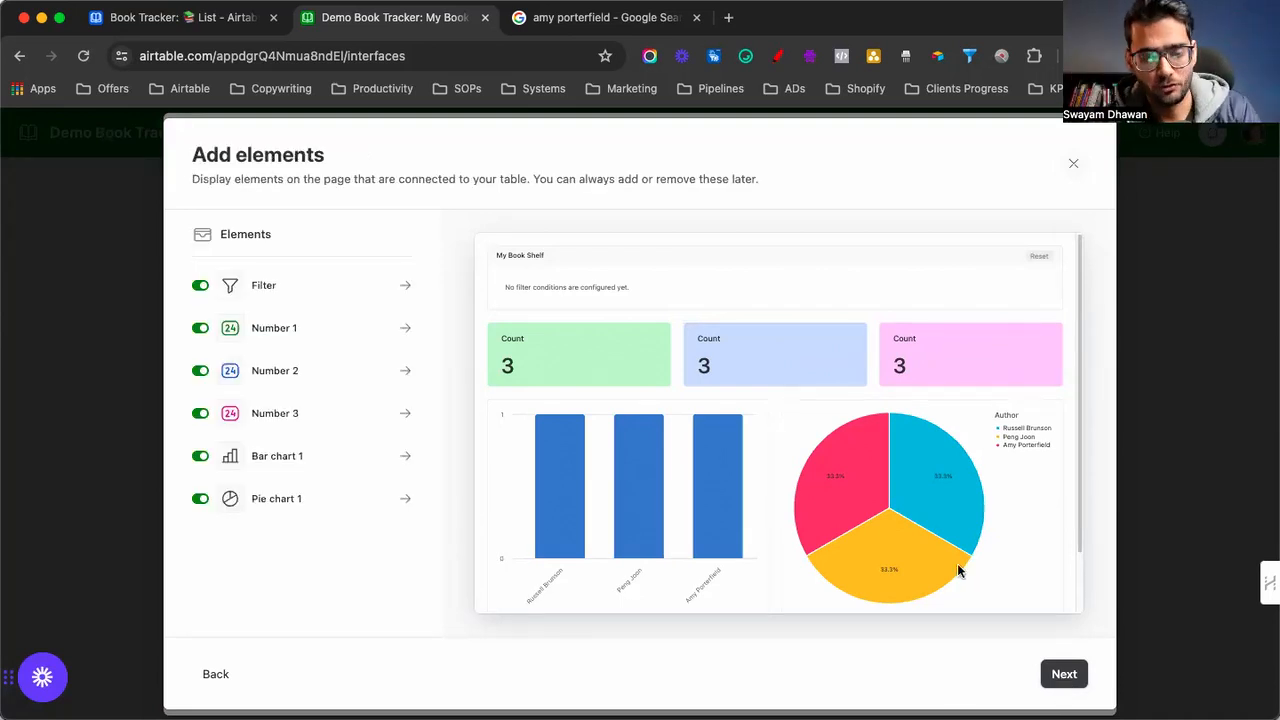
click(1064, 676)
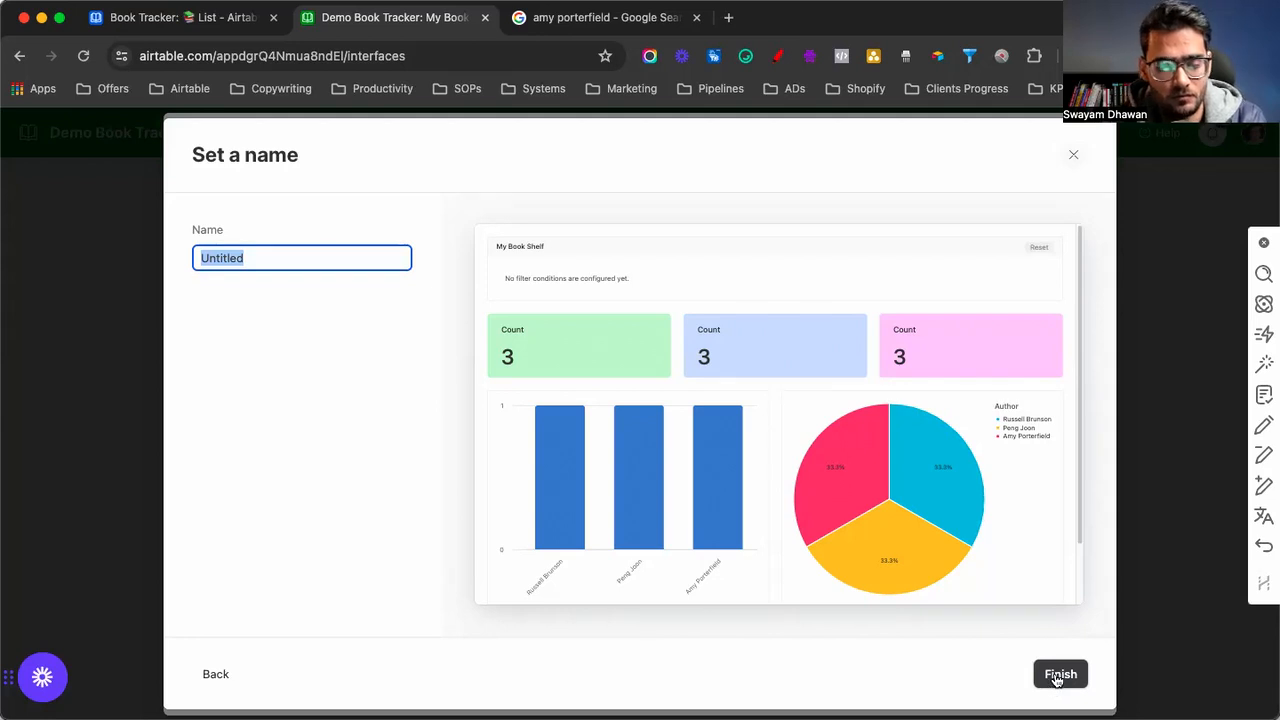
text(Books Reading Stats)
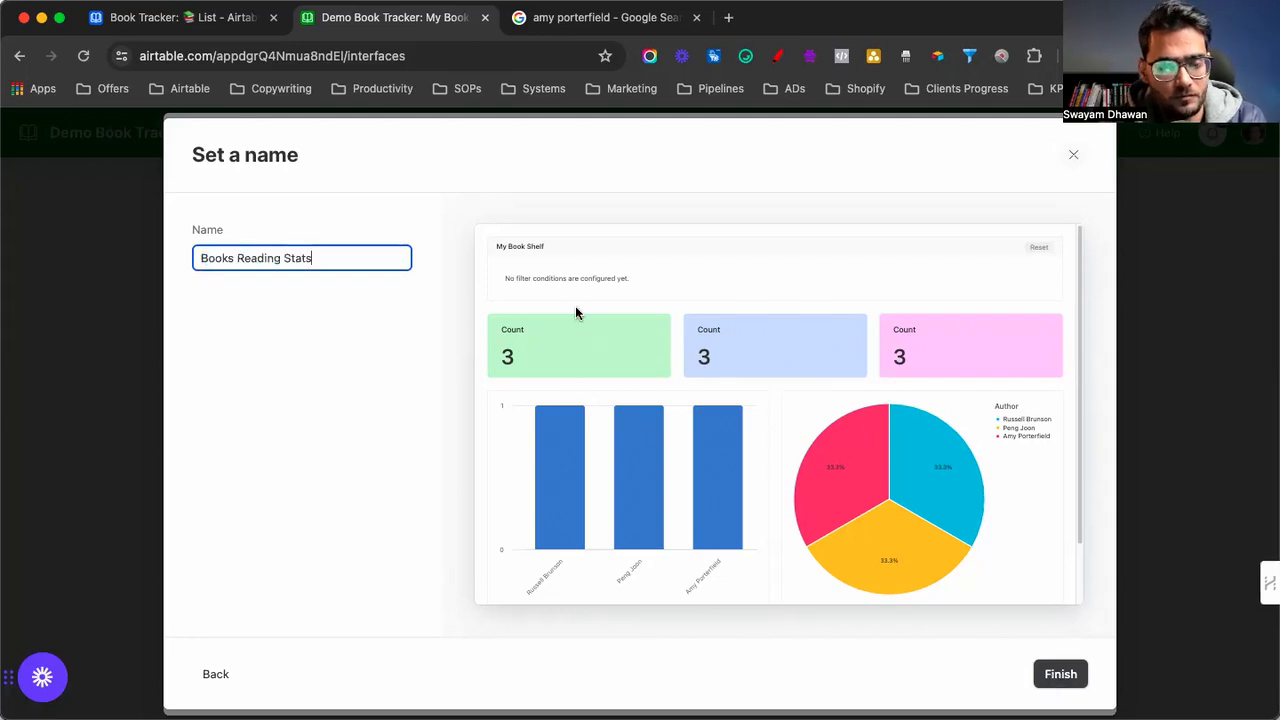
click(1061, 675)
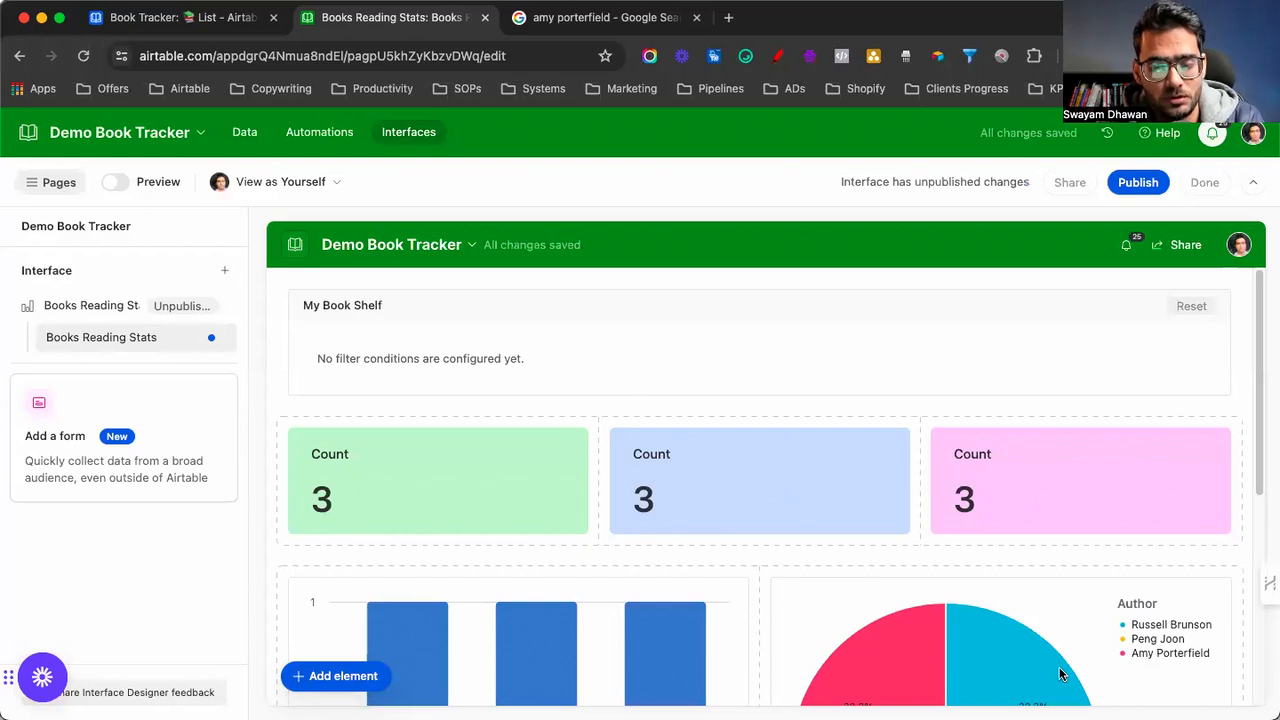
Give the My Book Shelf filter element a first condition that filters by Month
click(33, 186)
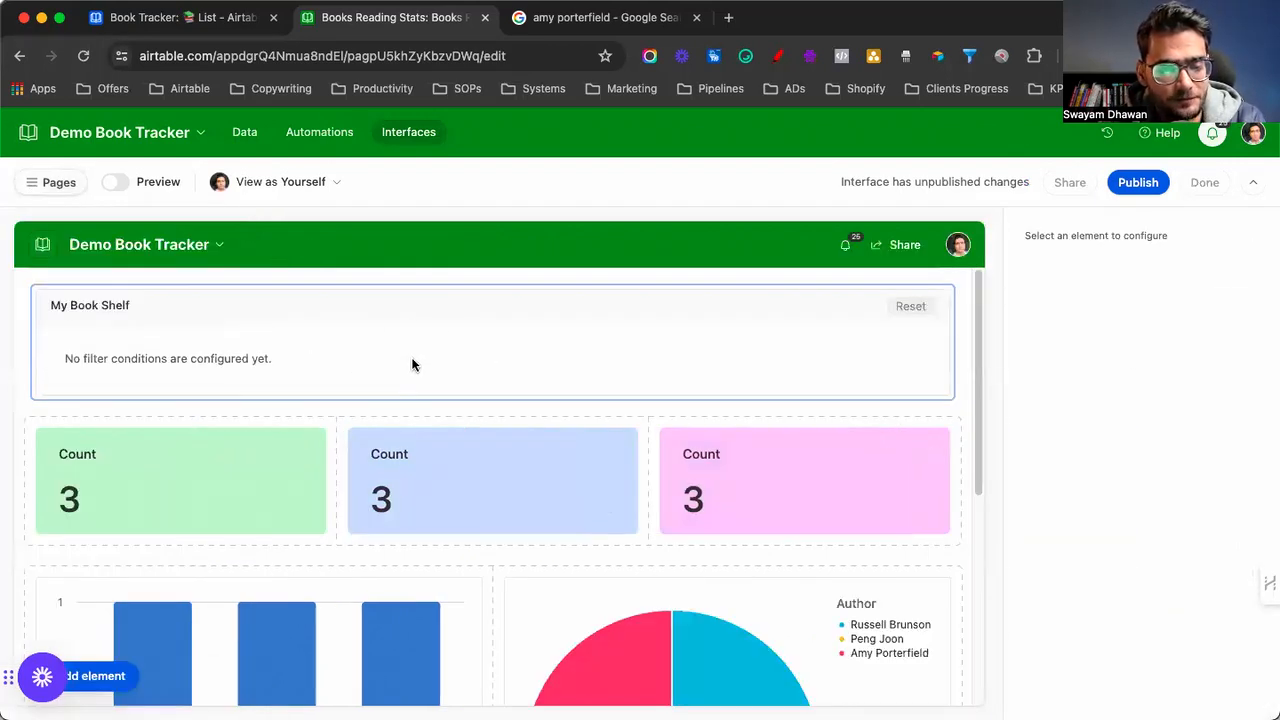
click(412, 362)
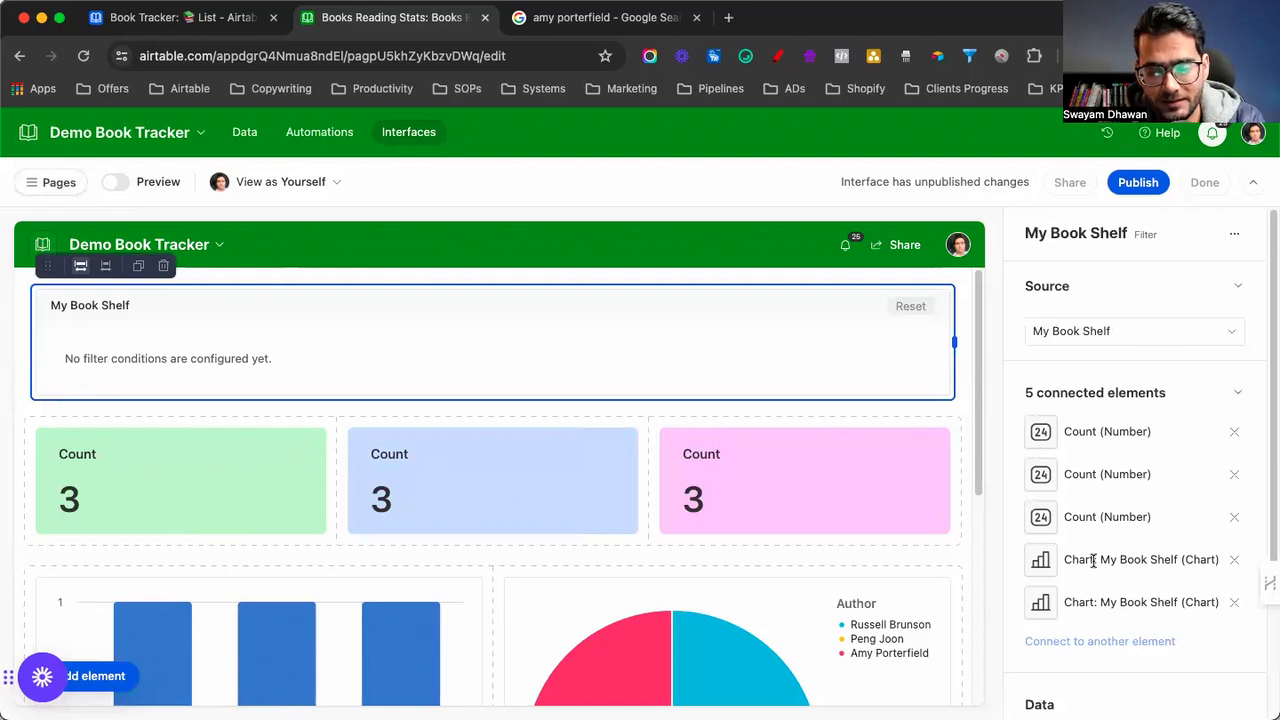
scroll(1093, 562, down, 2)
click(1145, 577)
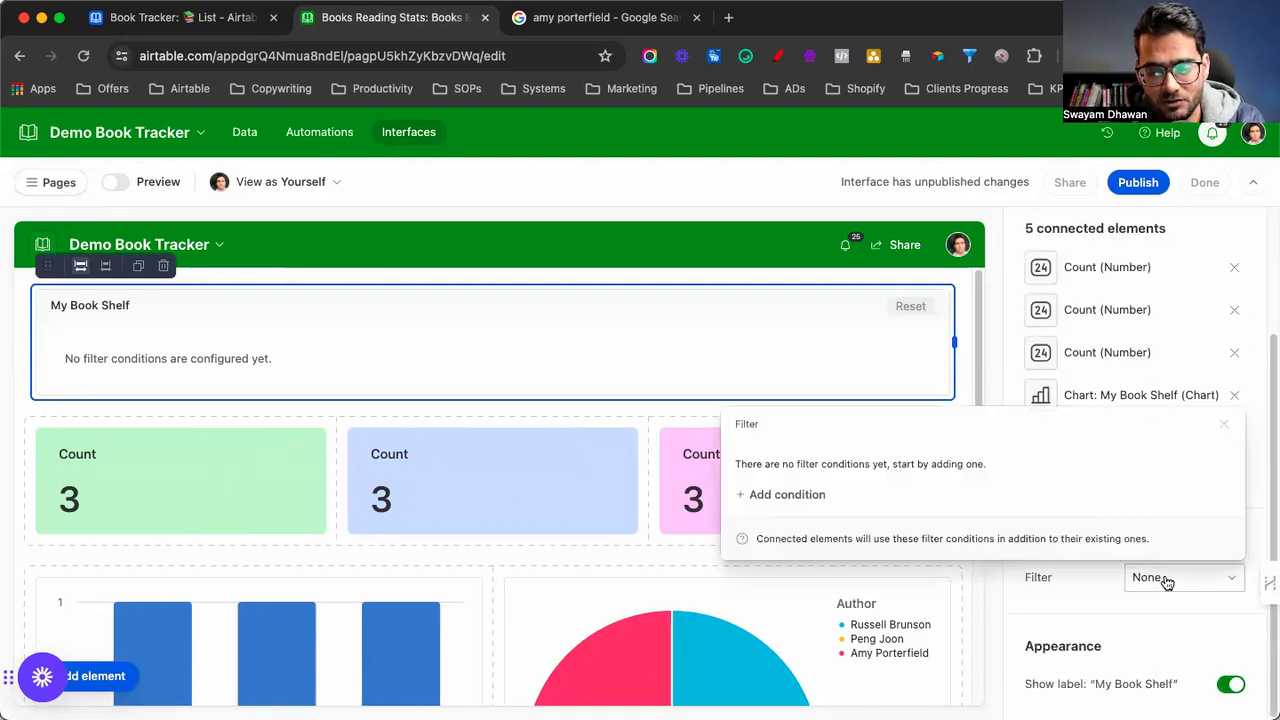
click(787, 495)
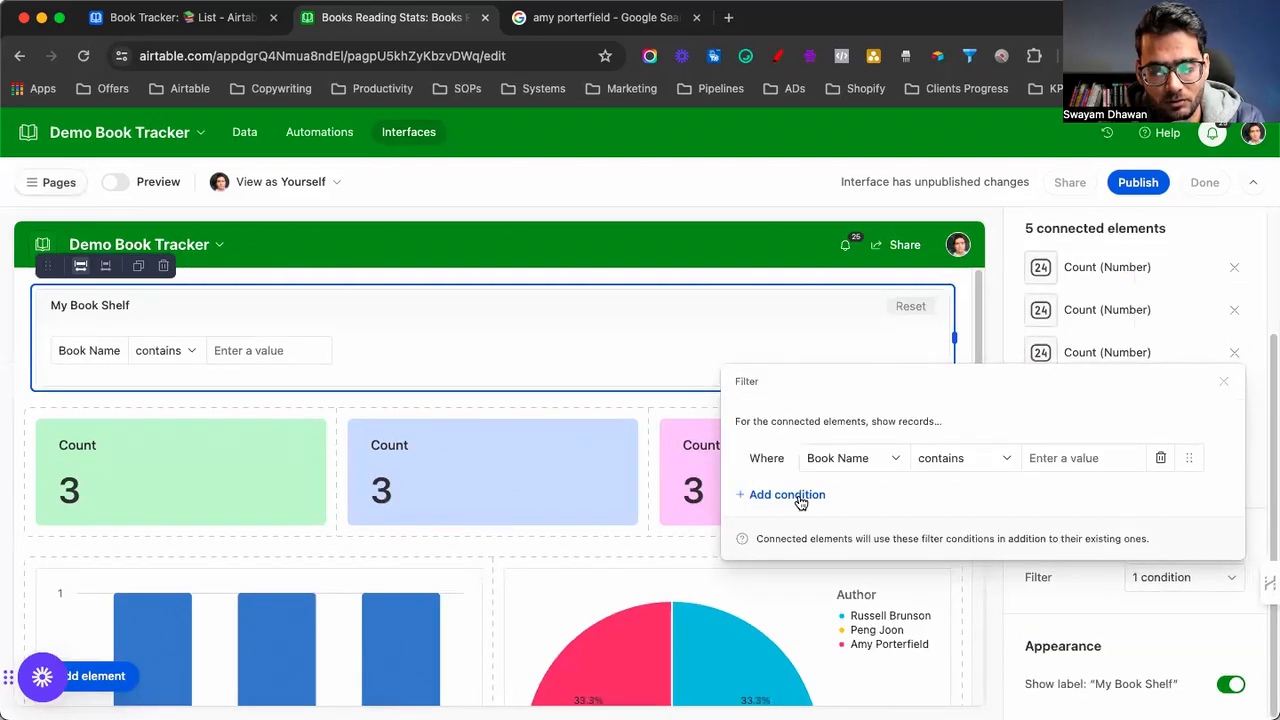
click(846, 458)
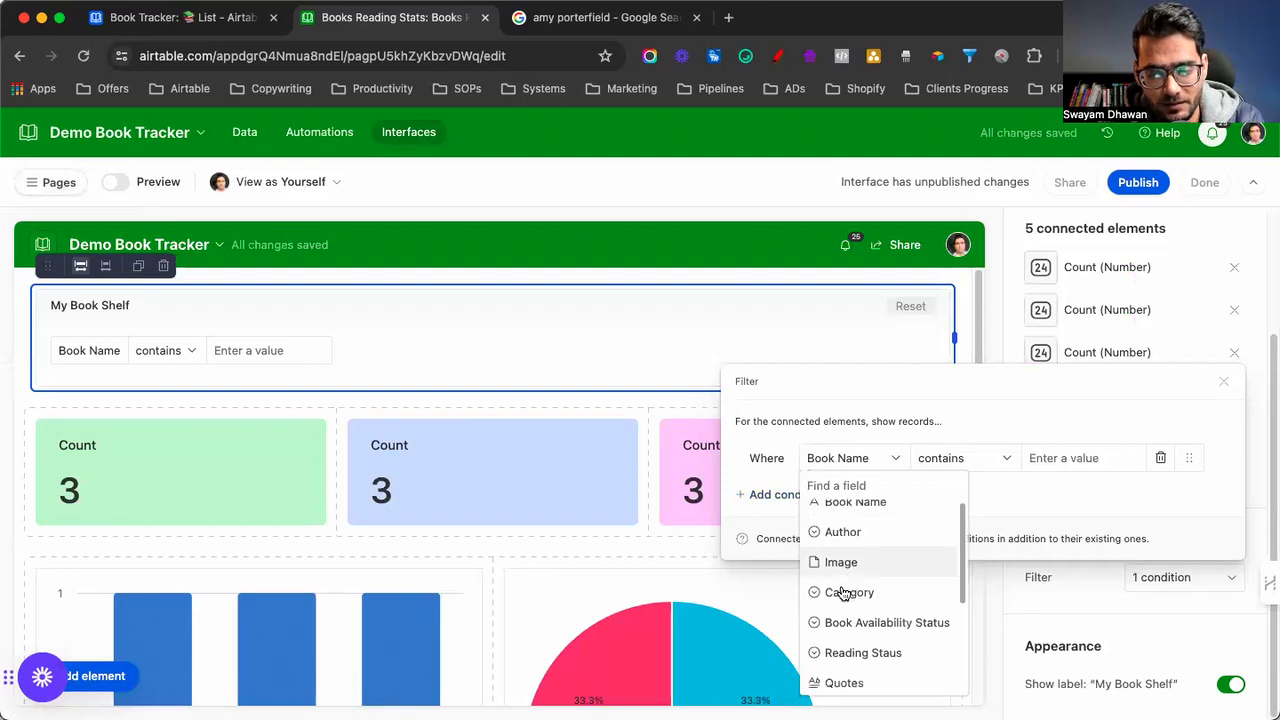
scroll(843, 594, down, 4)
scroll(860, 610, up, 1)
scroll(860, 610, down, 1)
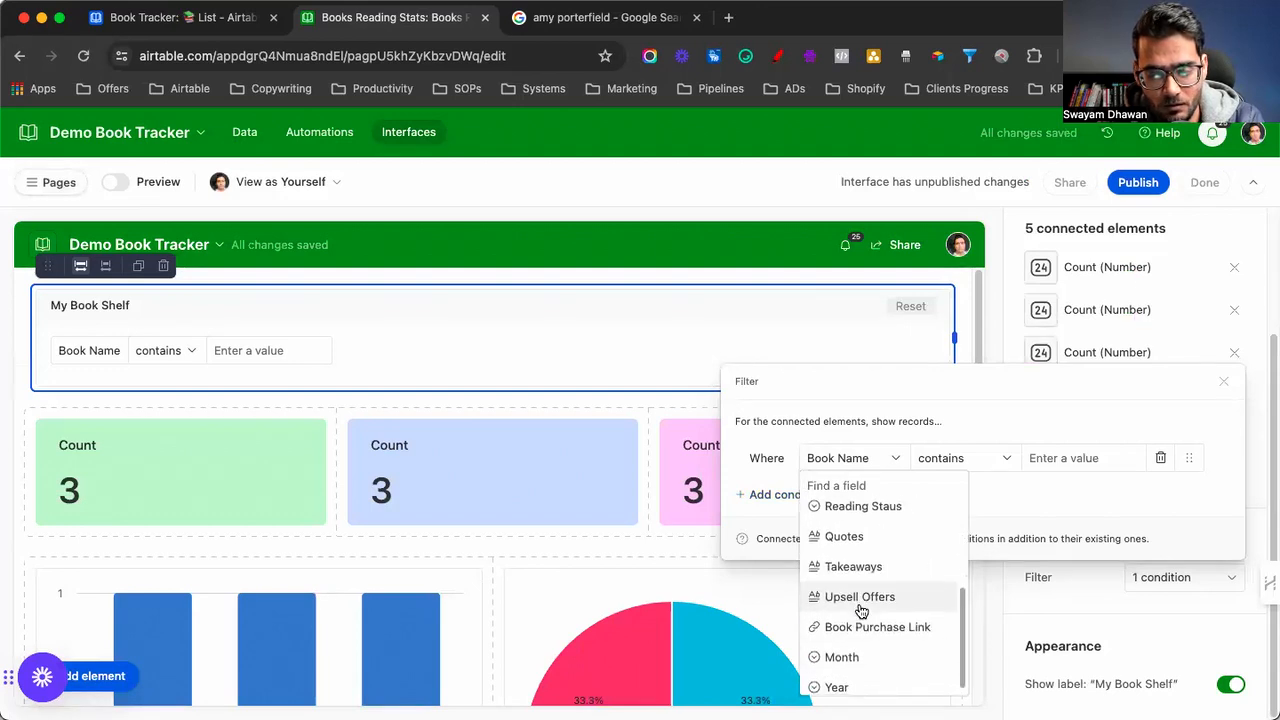
click(841, 657)
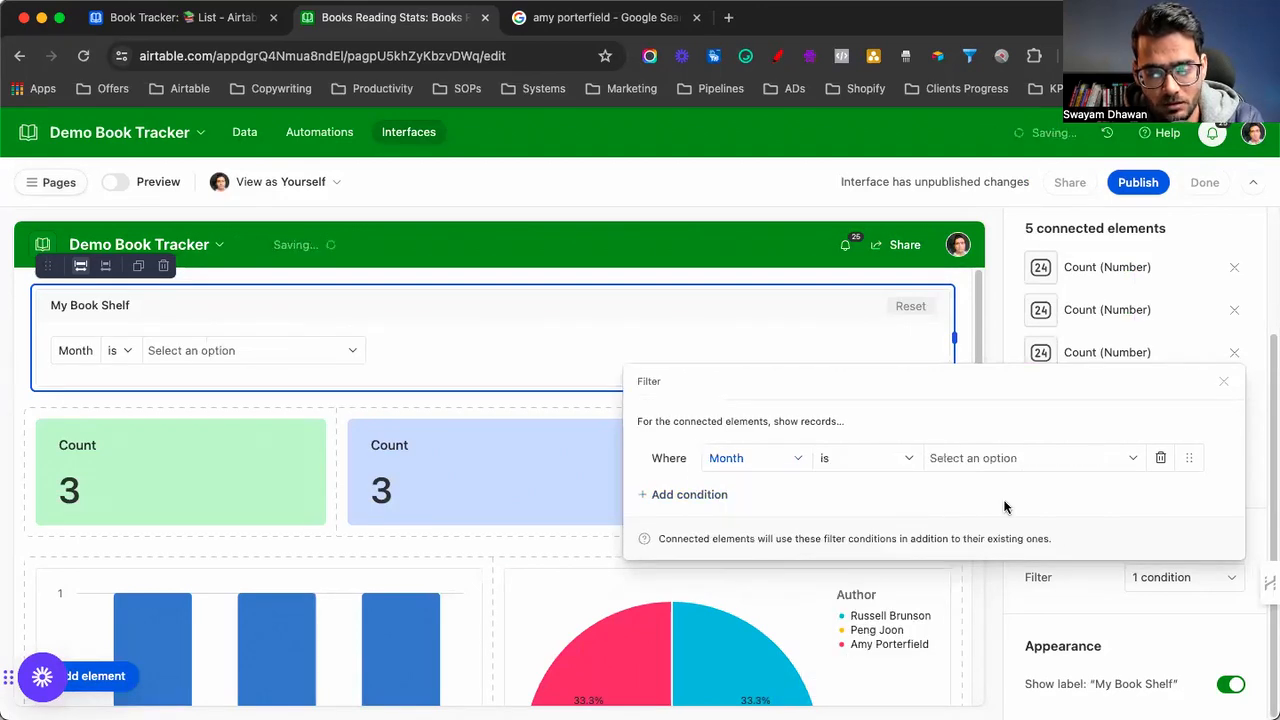
Add a second filter condition on Year and hide the My Book Shelf label
click(686, 495)
click(748, 458)
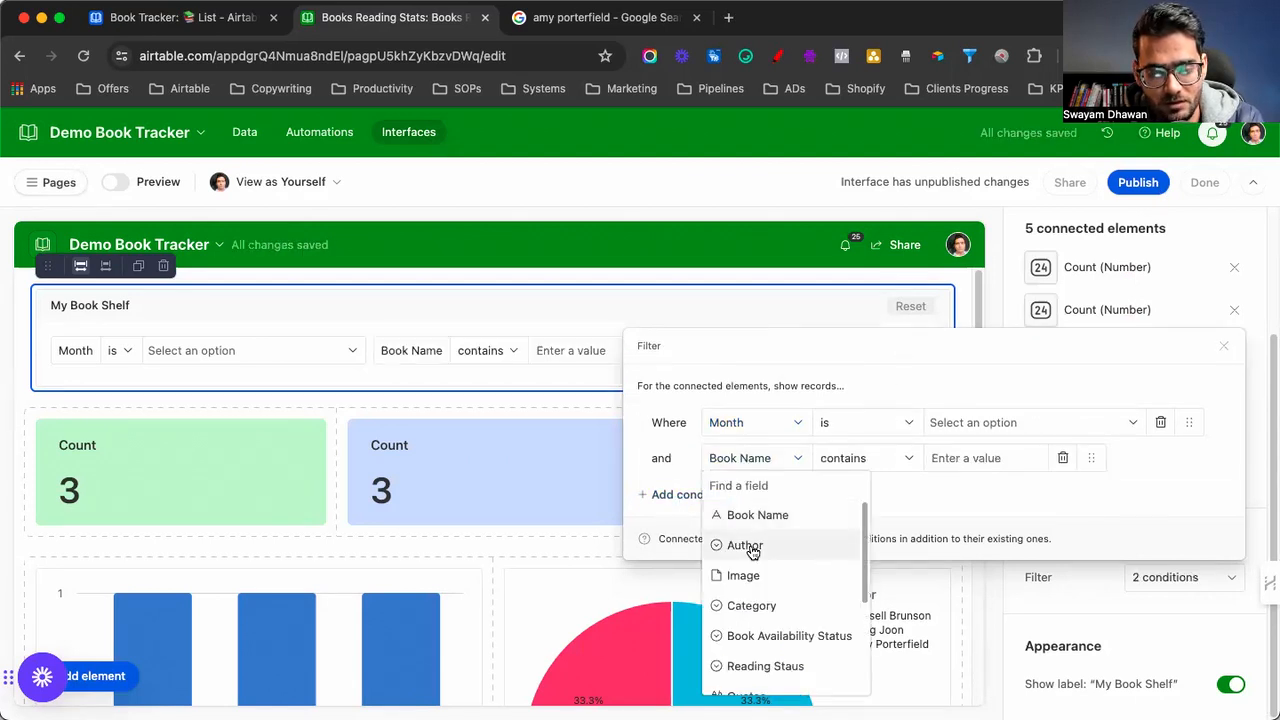
scroll(749, 620, down, 5)
click(737, 680)
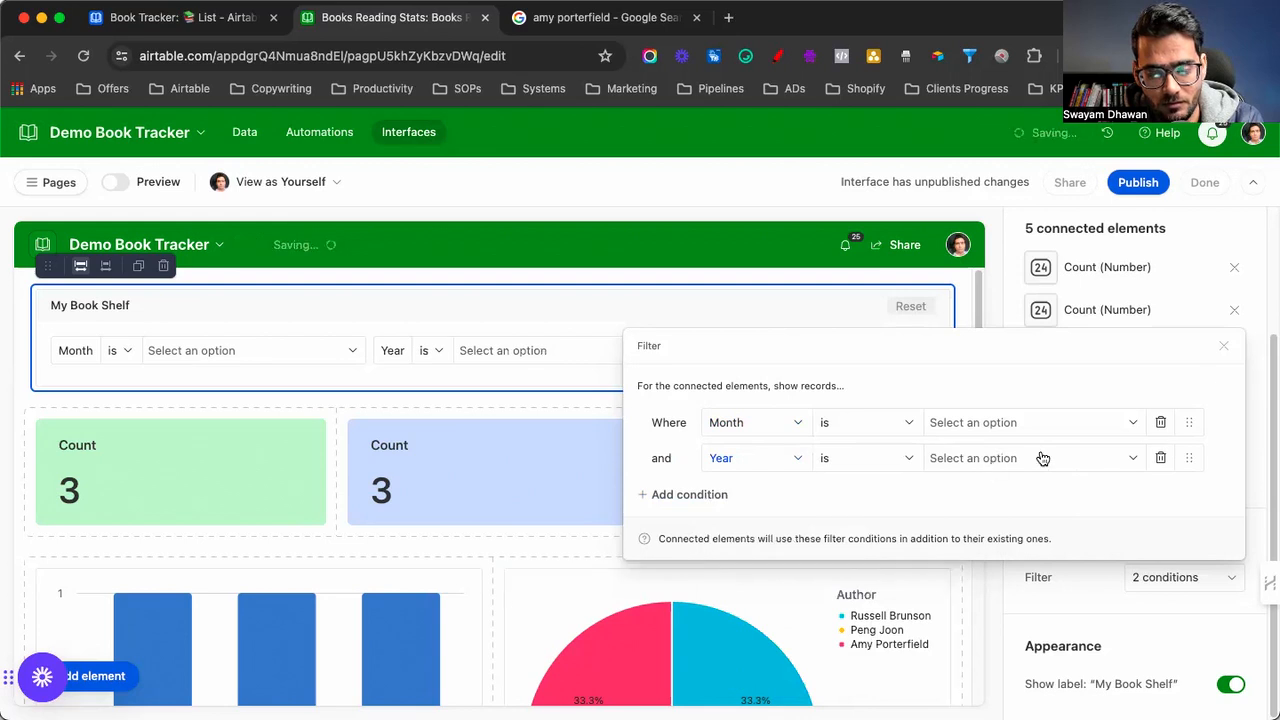
click(1223, 346)
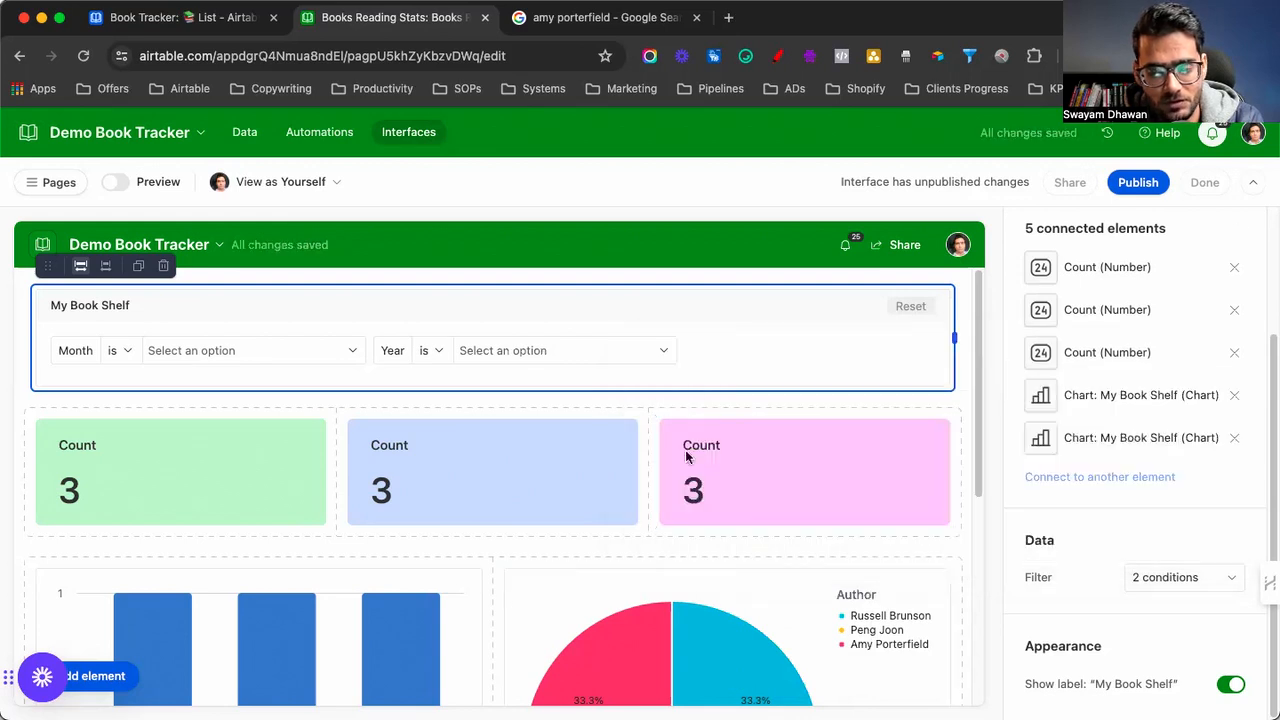
click(1222, 688)
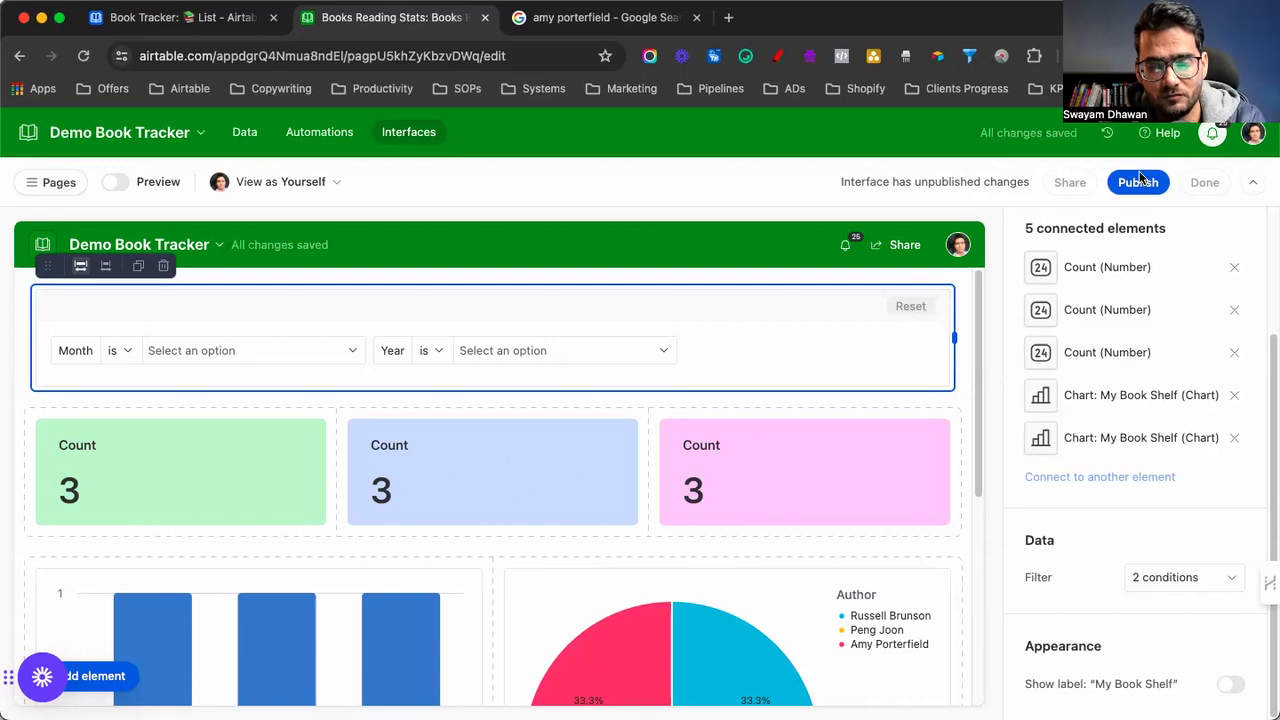
Set the bar chart's X-axis field to Category
scroll(459, 506, down, 3)
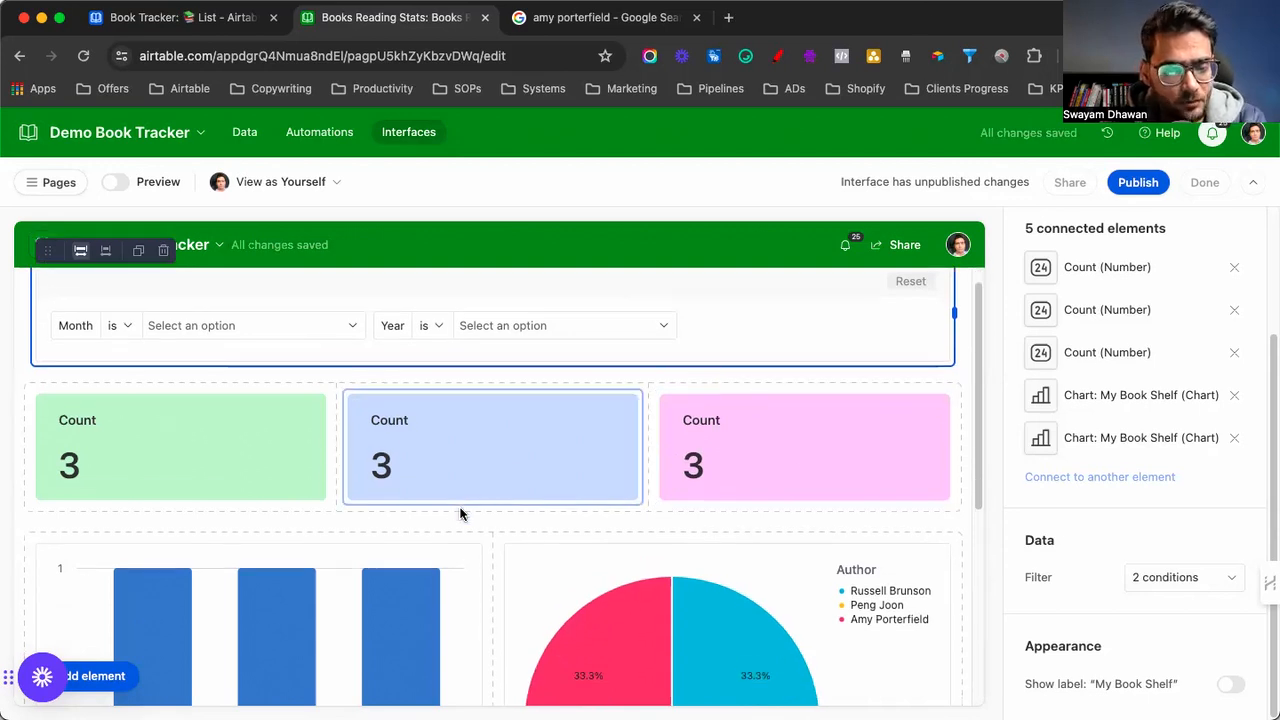
scroll(343, 500, down, 2)
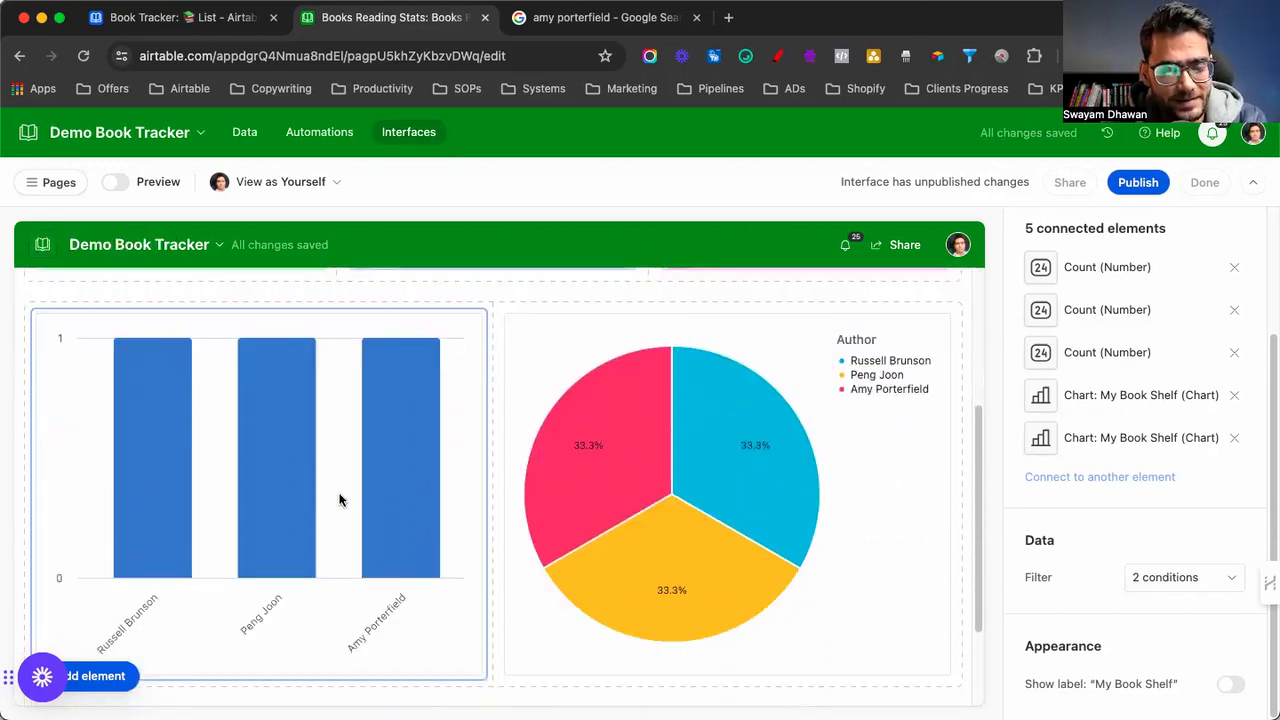
click(343, 500)
scroll(1137, 532, down, 3)
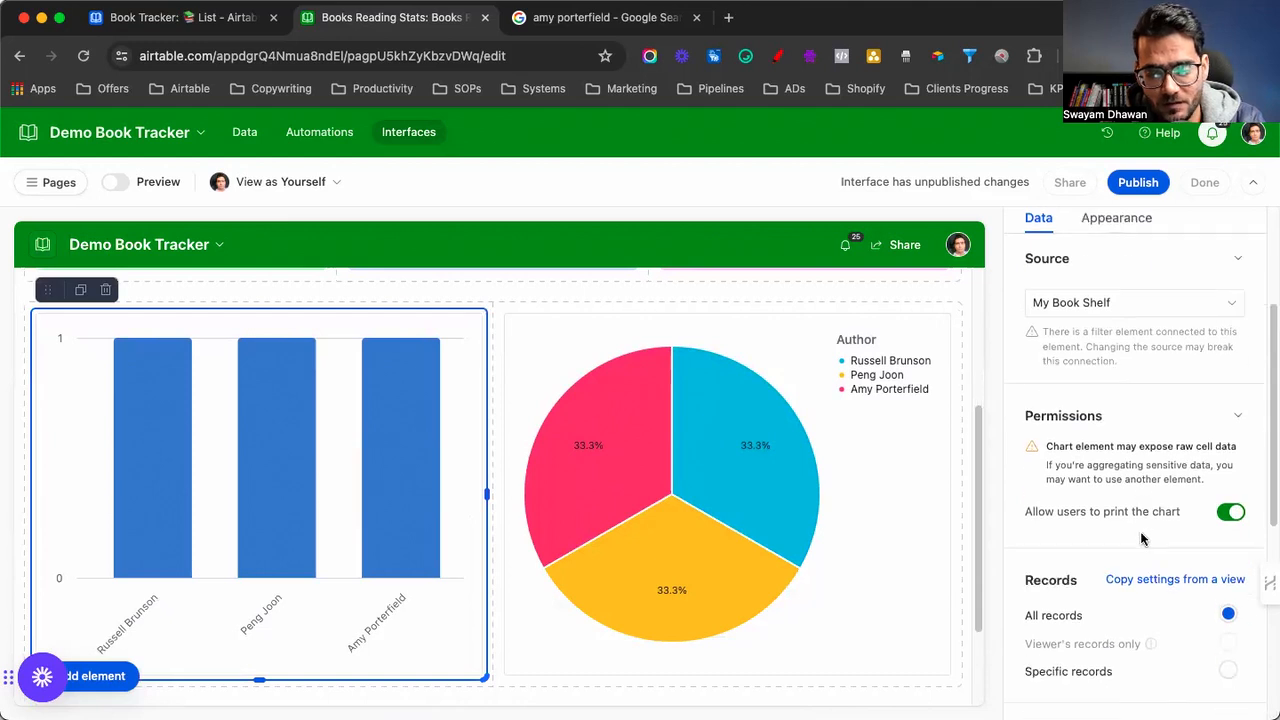
scroll(1107, 577, down, 3)
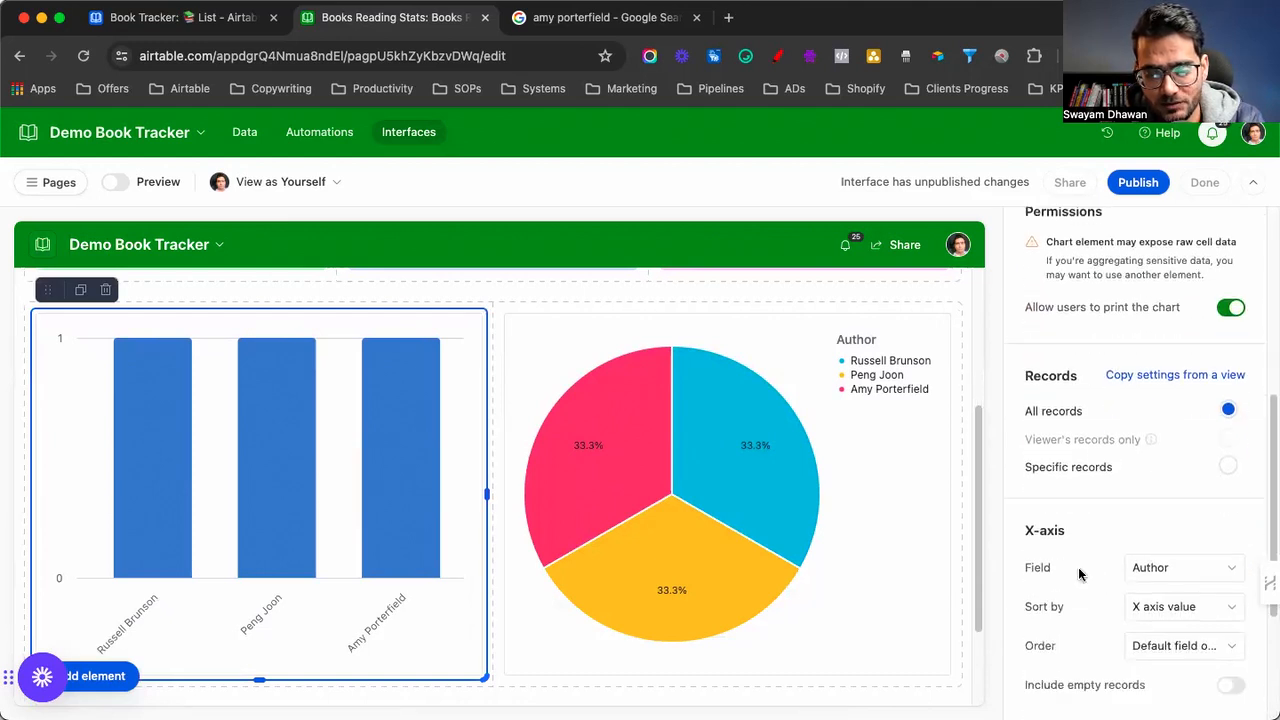
click(1150, 527)
scroll(1120, 489, down, 2)
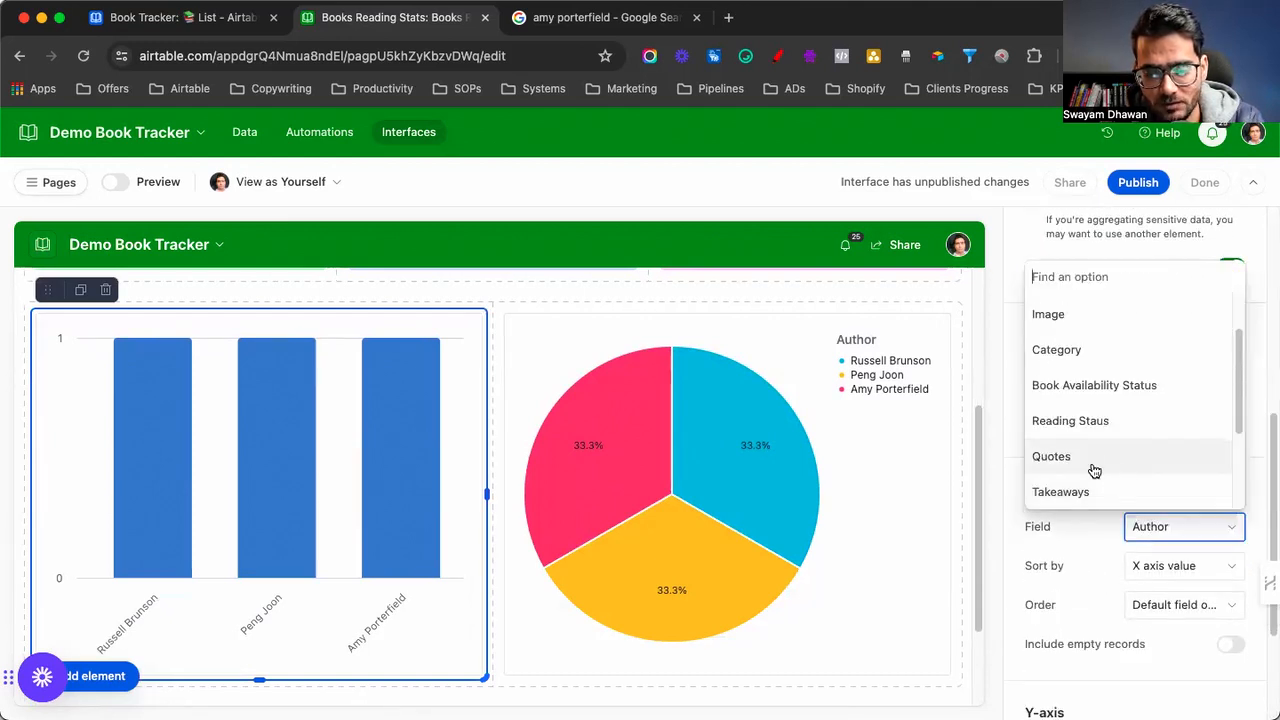
click(1070, 350)
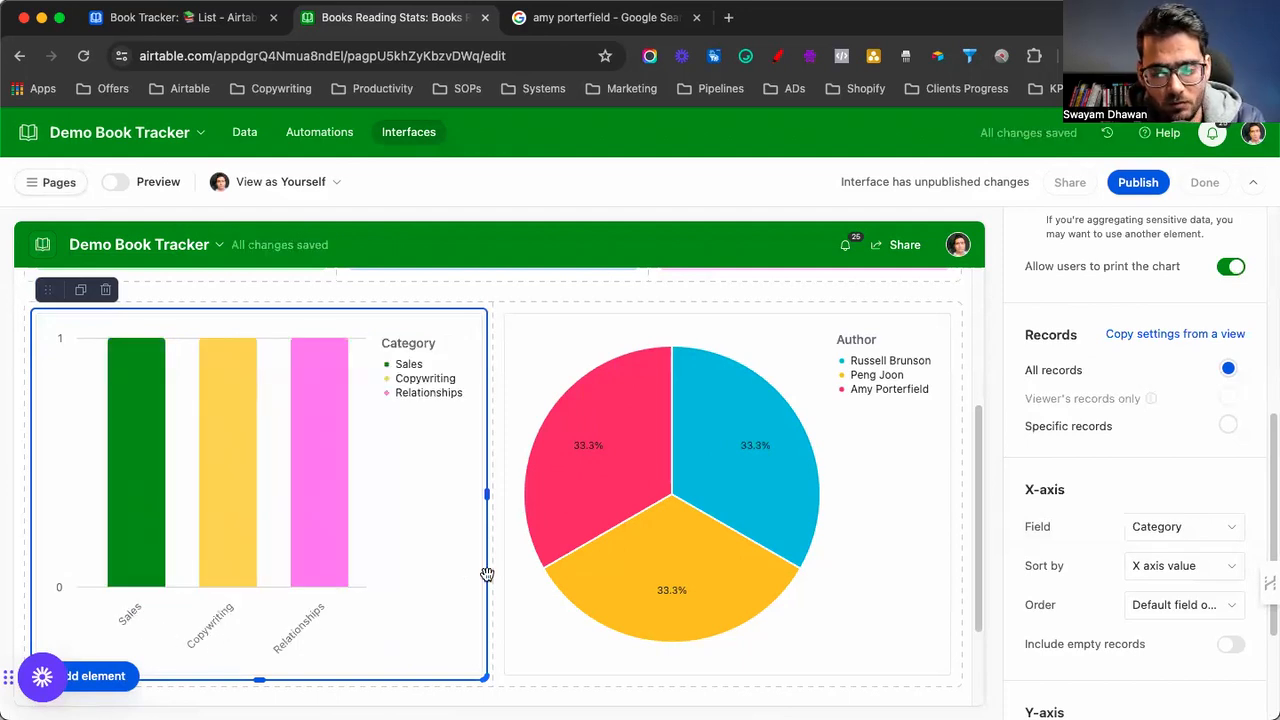
Split the pie chart by Category instead of Author and make it a donut chart
click(712, 474)
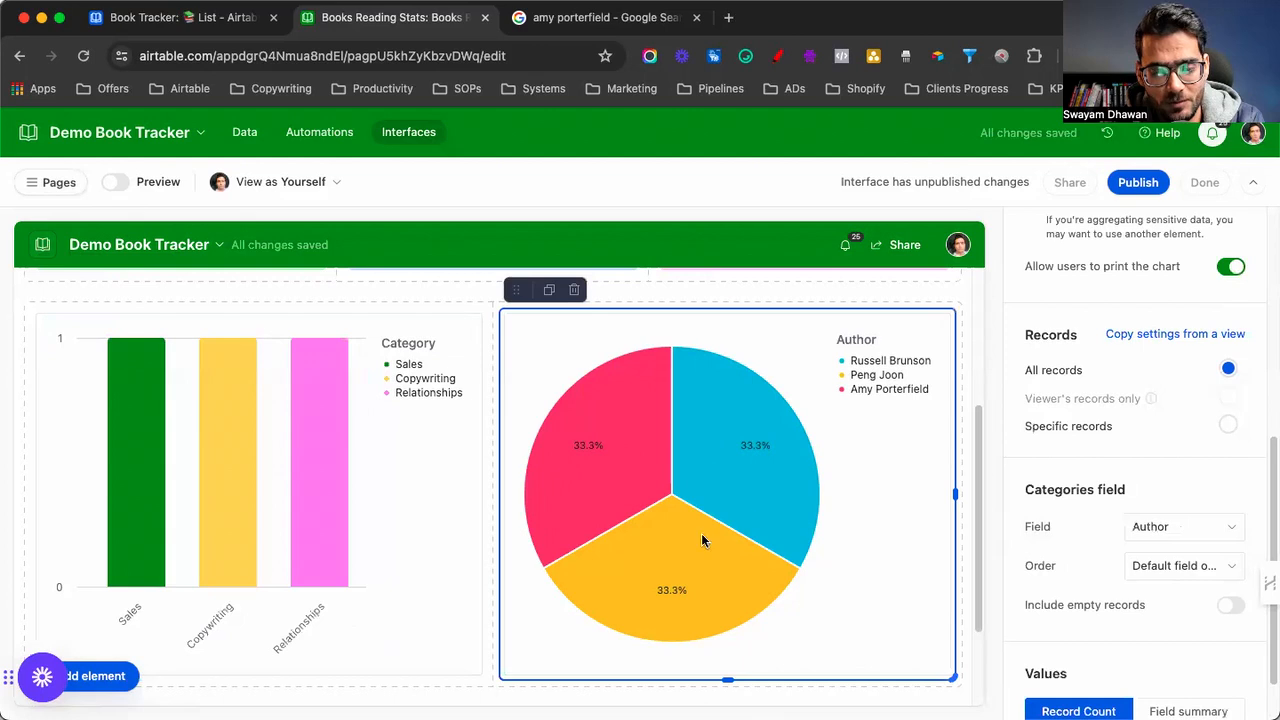
mouse_move(783, 467)
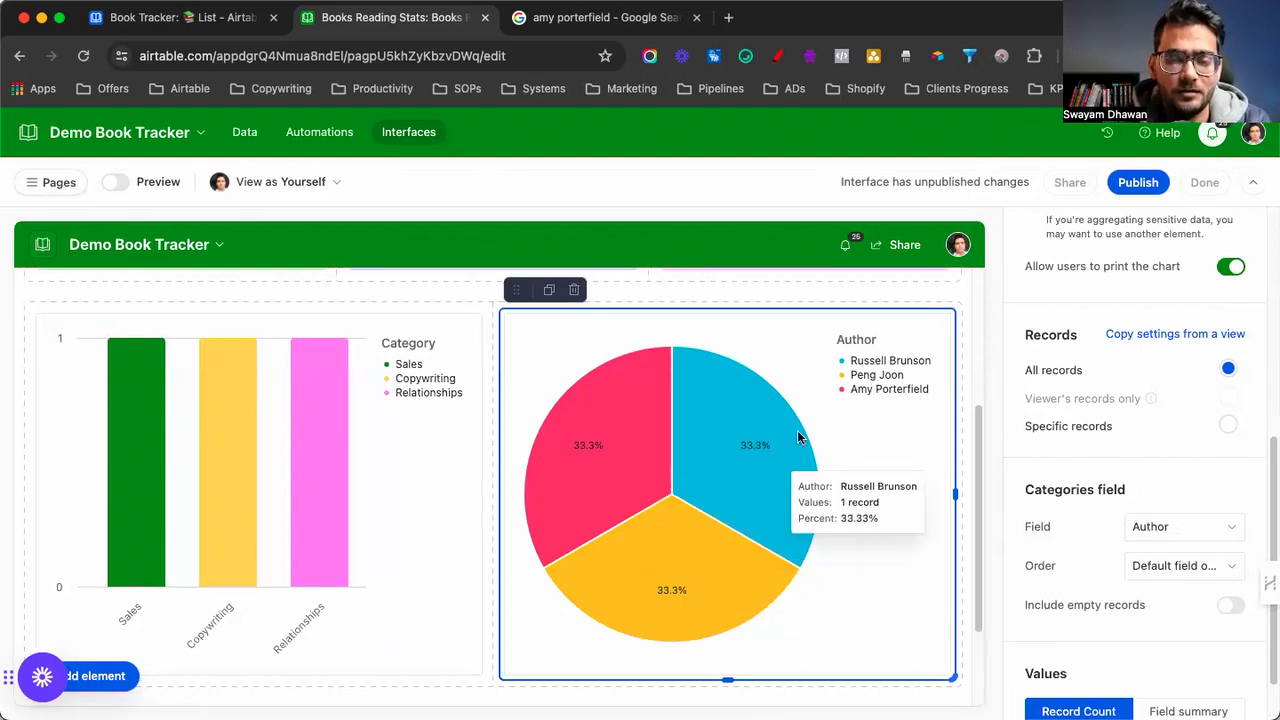
click(1157, 530)
click(1096, 428)
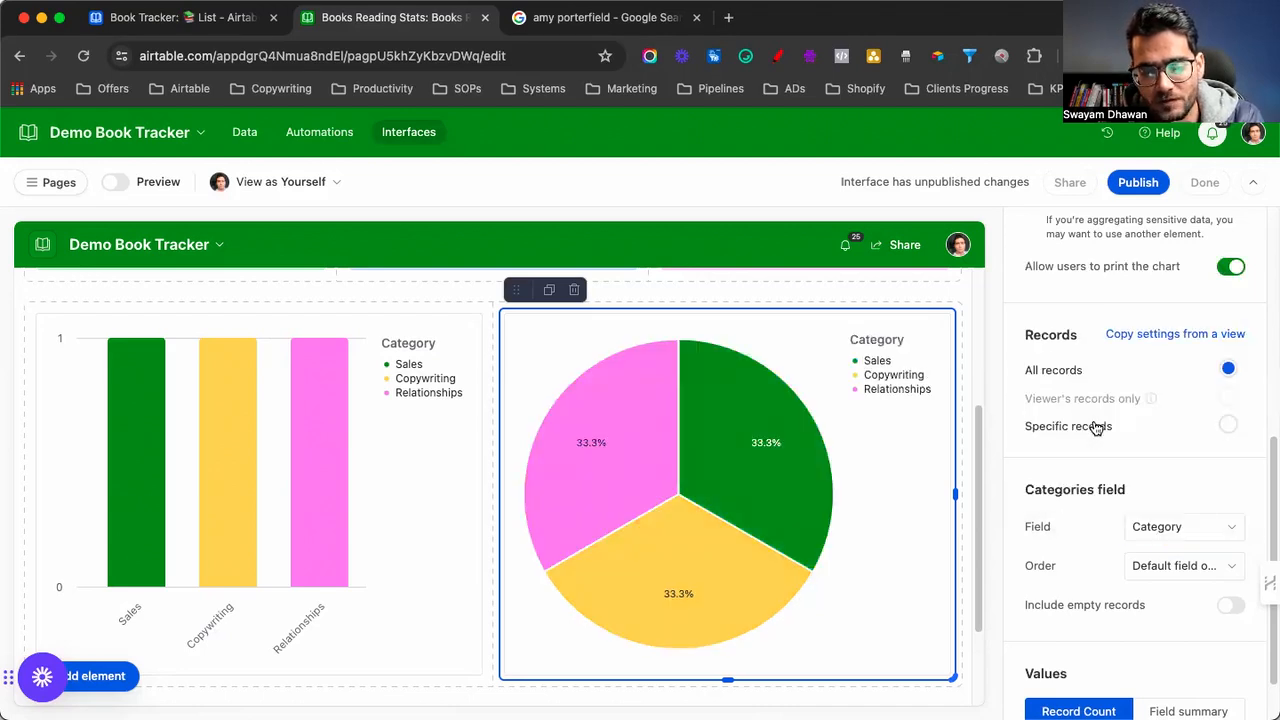
scroll(1100, 430, up, 8)
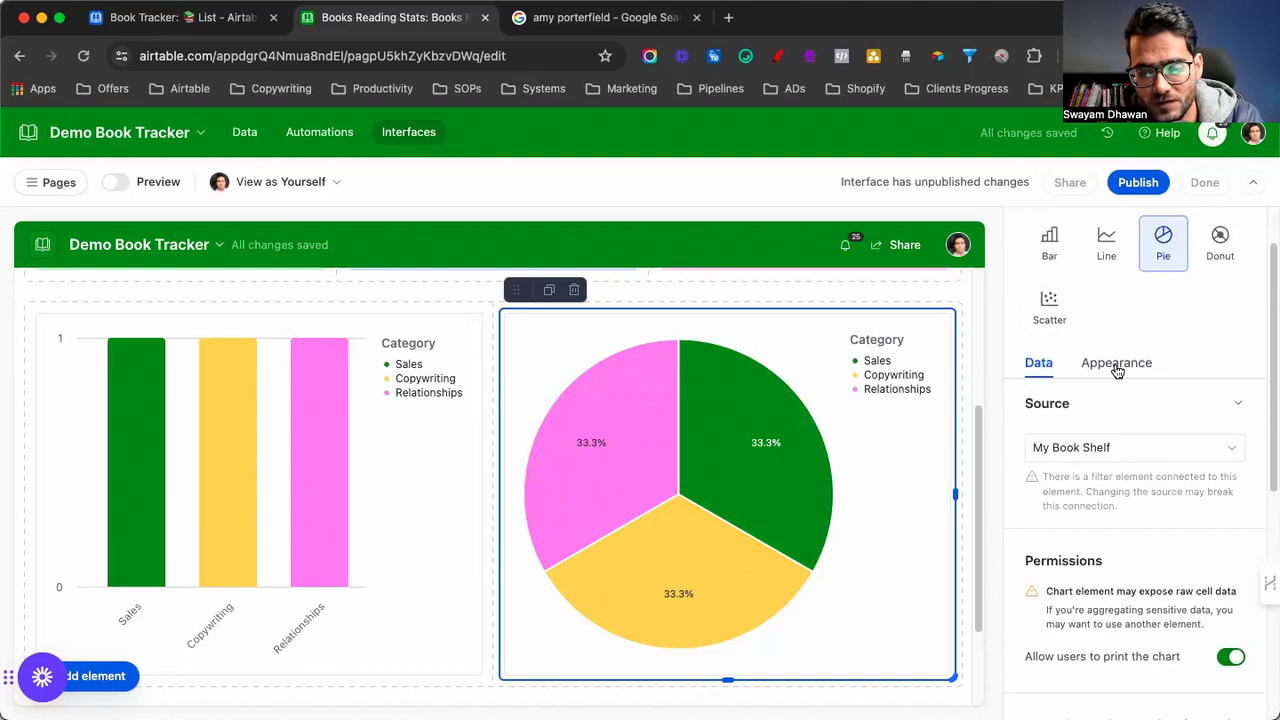
click(1220, 246)
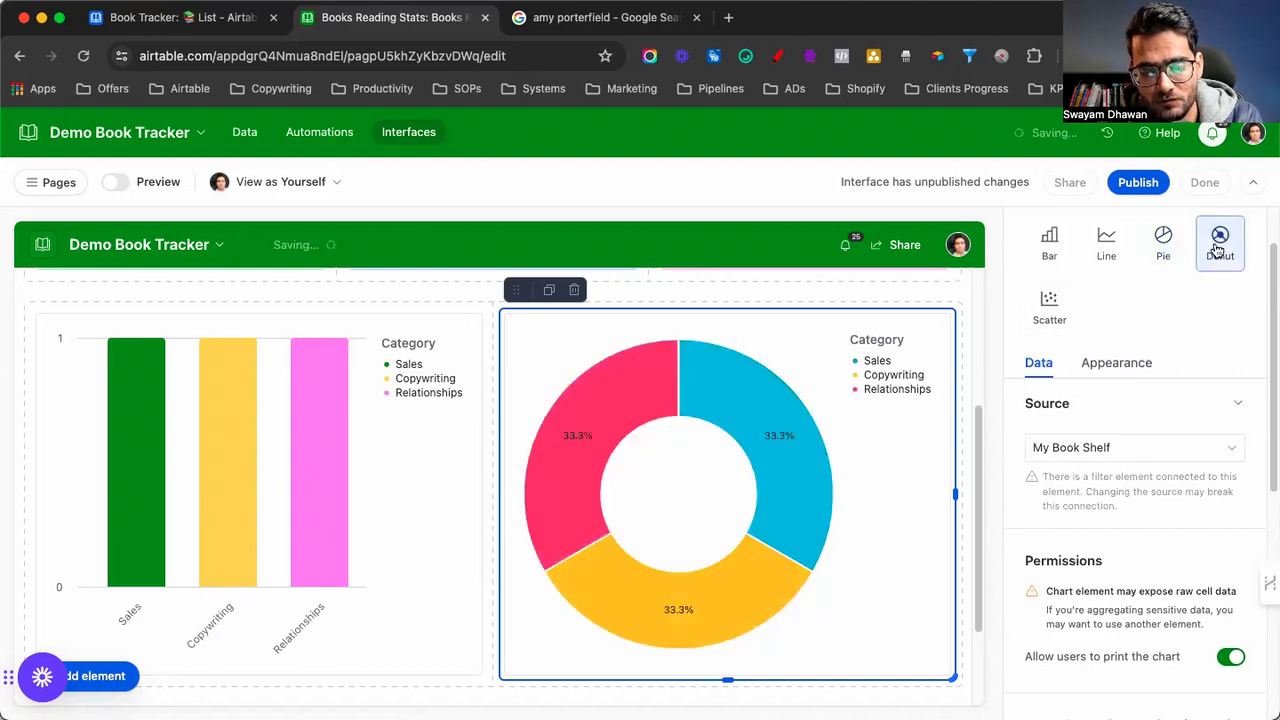
click(1108, 368)
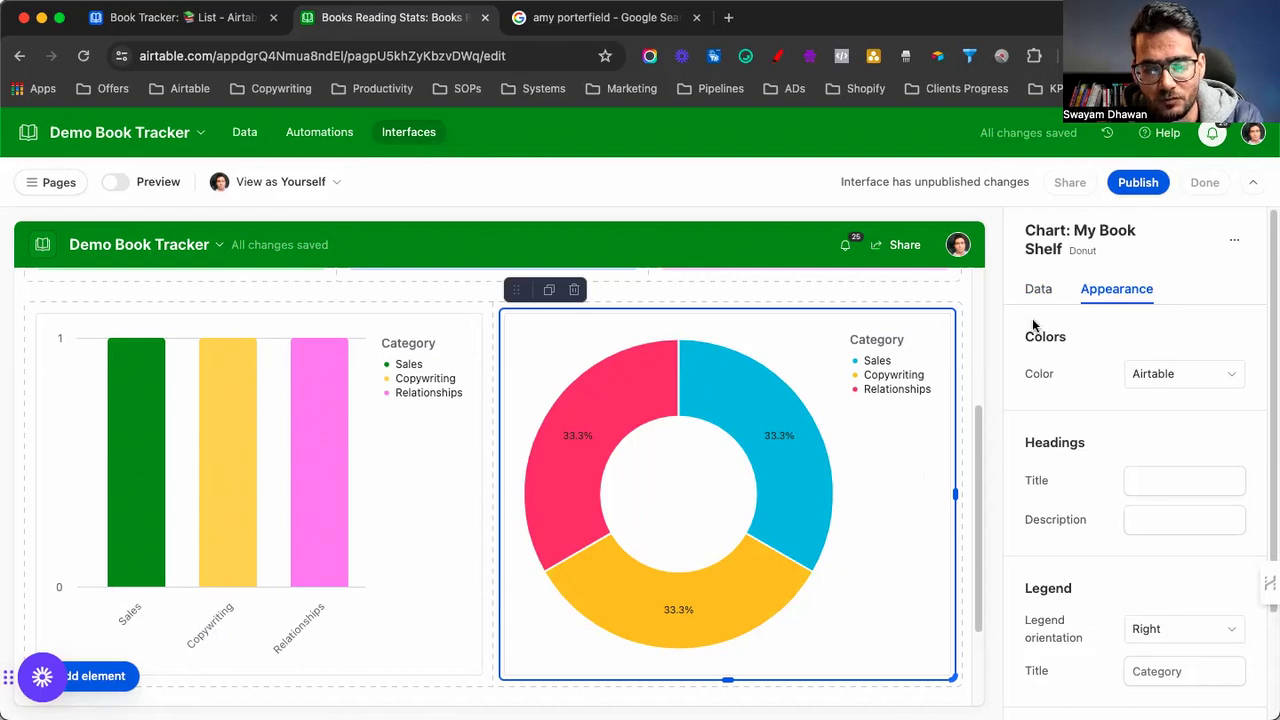
scroll(837, 384, up, 5)
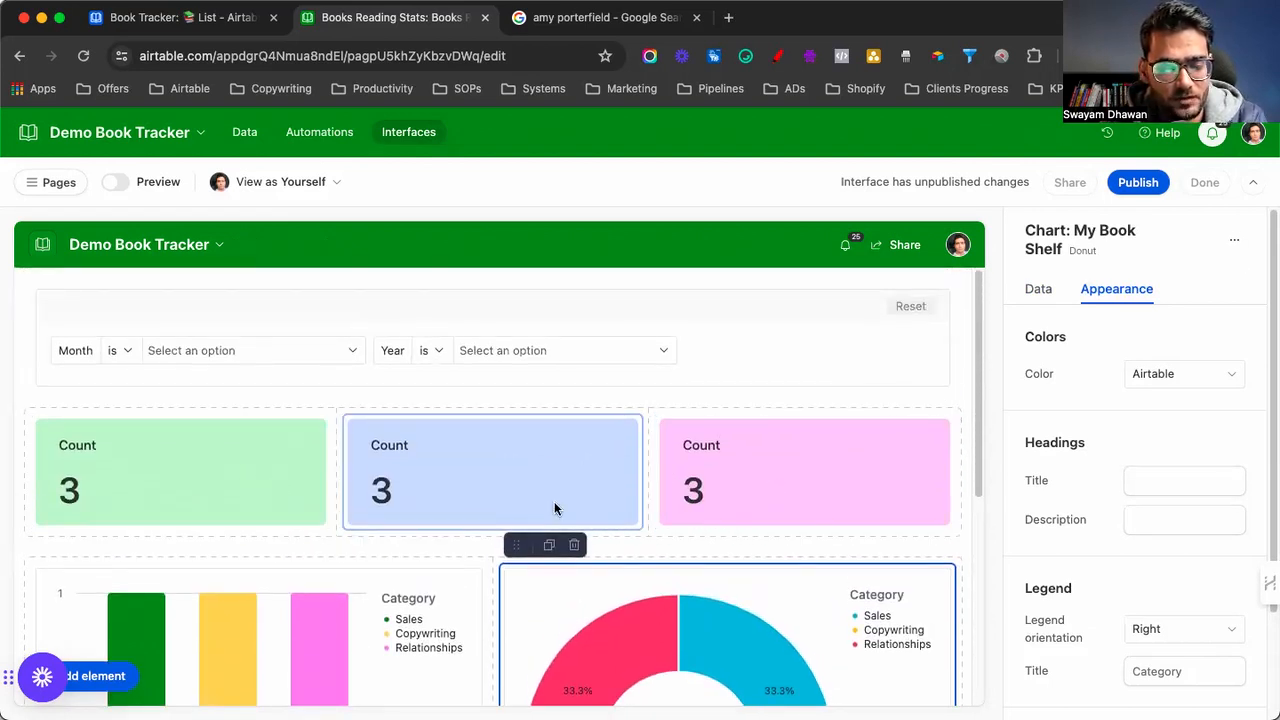
Make the green, blue and pink Count cards narrower
click(287, 474)
drag(331, 474, 216, 466)
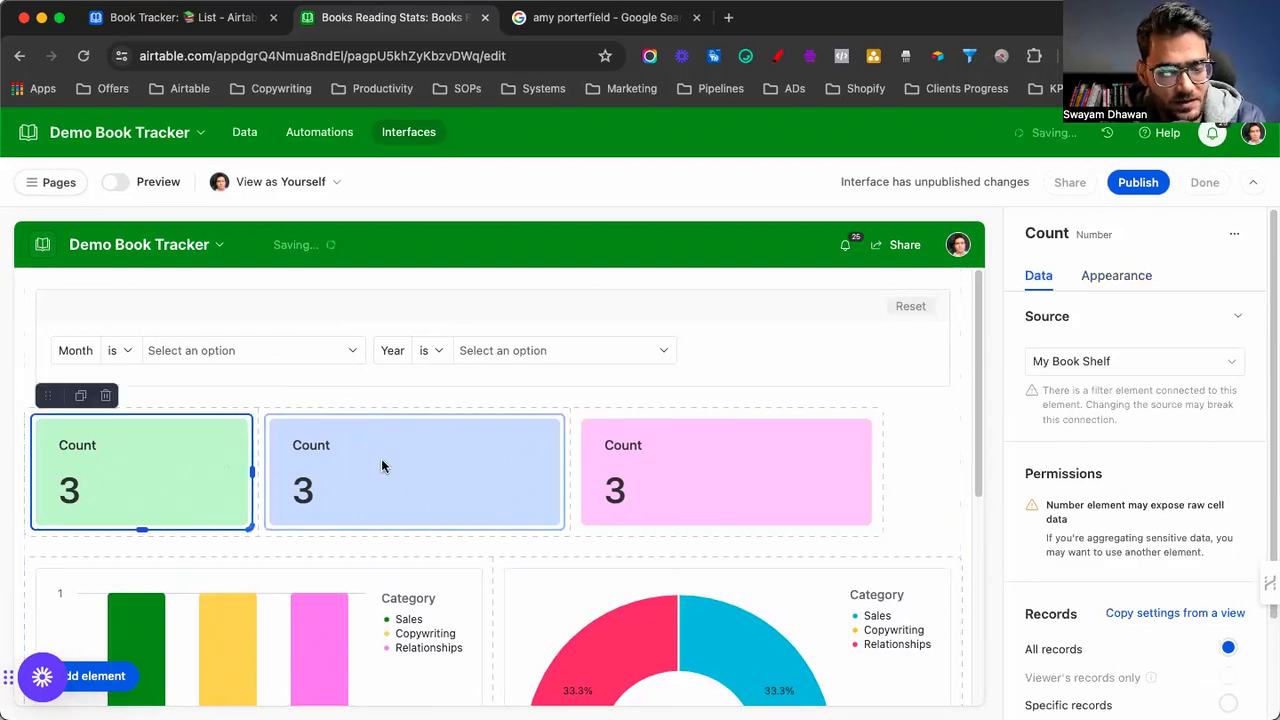
click(562, 478)
drag(562, 474, 470, 468)
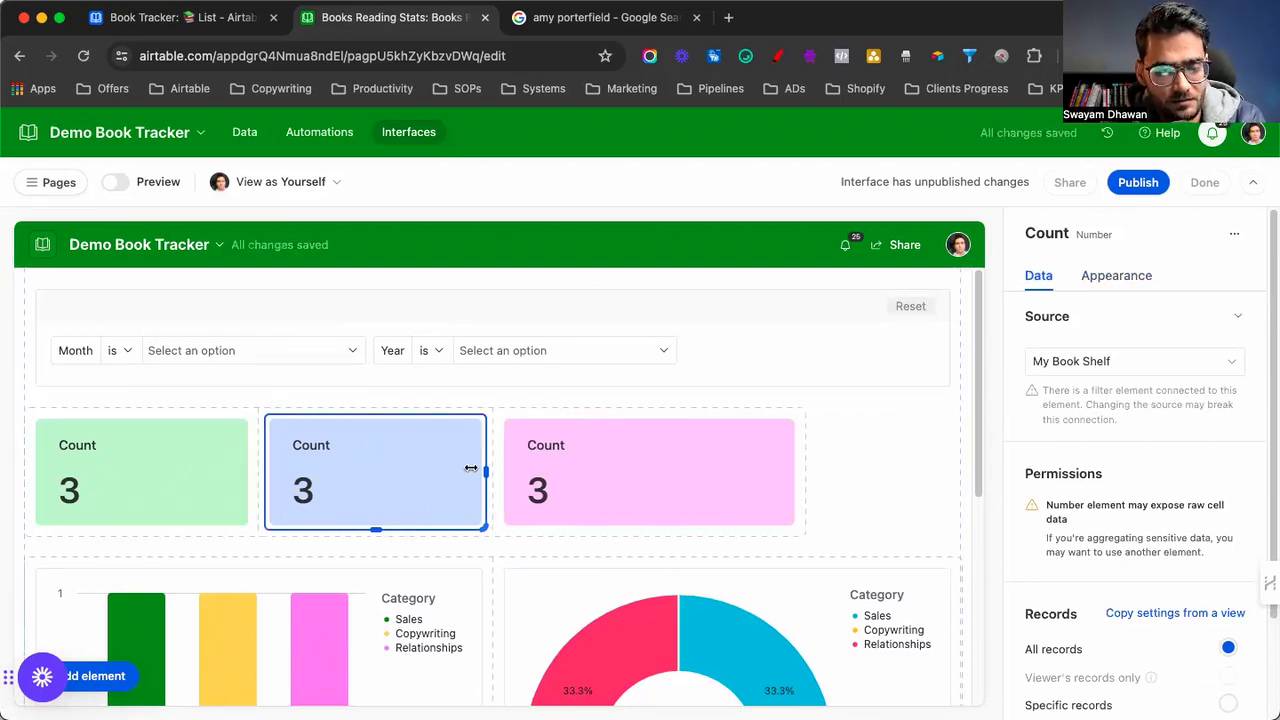
click(794, 469)
drag(798, 470, 726, 467)
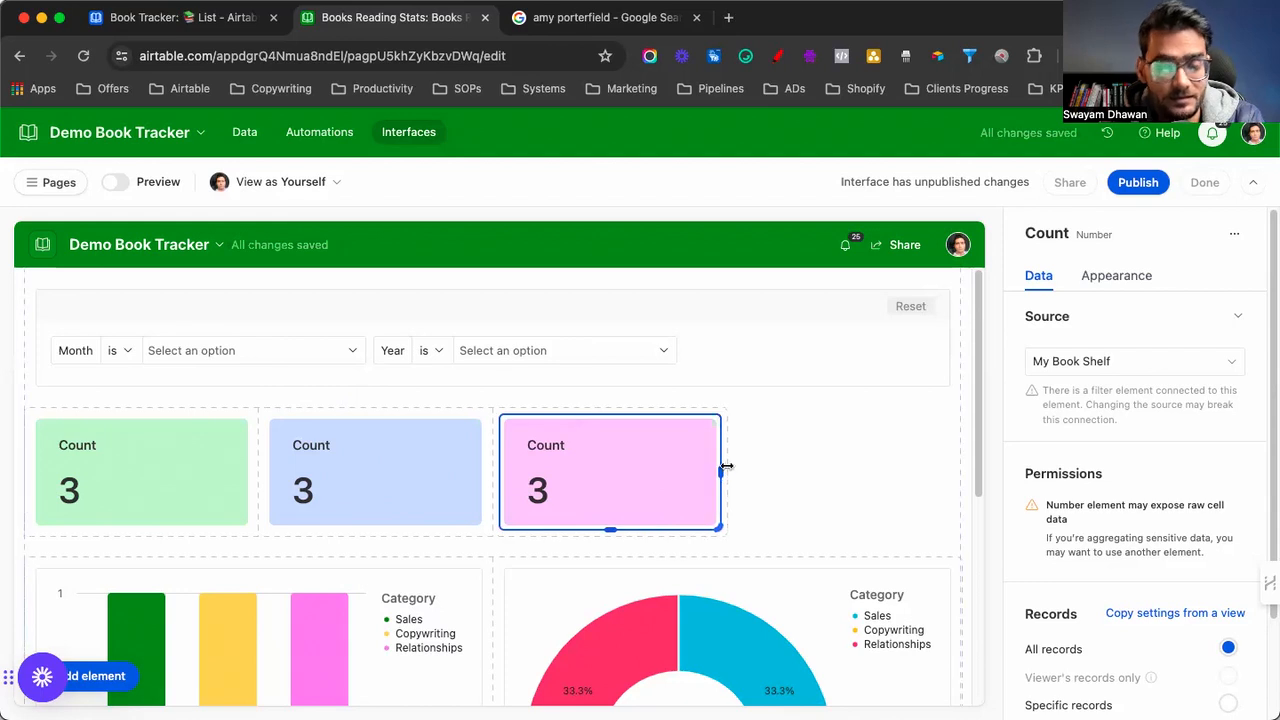
Duplicate the pink Count card into the first row's right end, then open the Book Tracker Dashboard interface
click(549, 397)
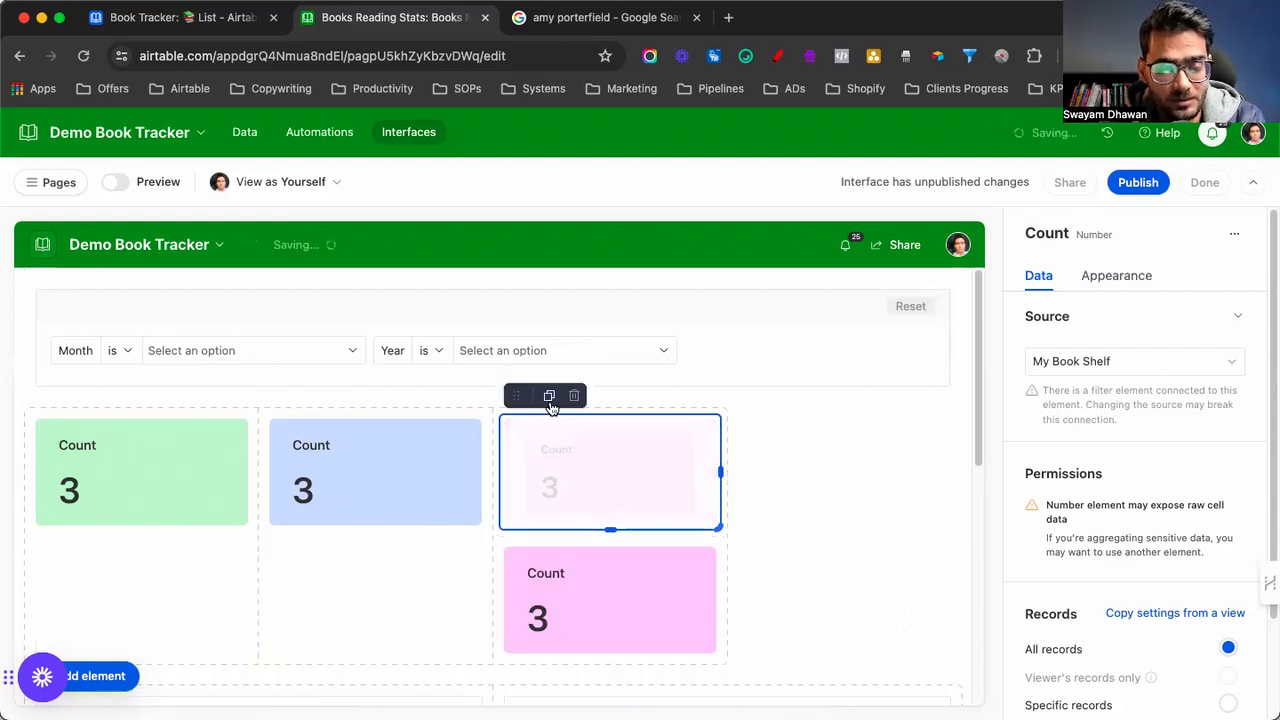
drag(620, 434, 783, 464)
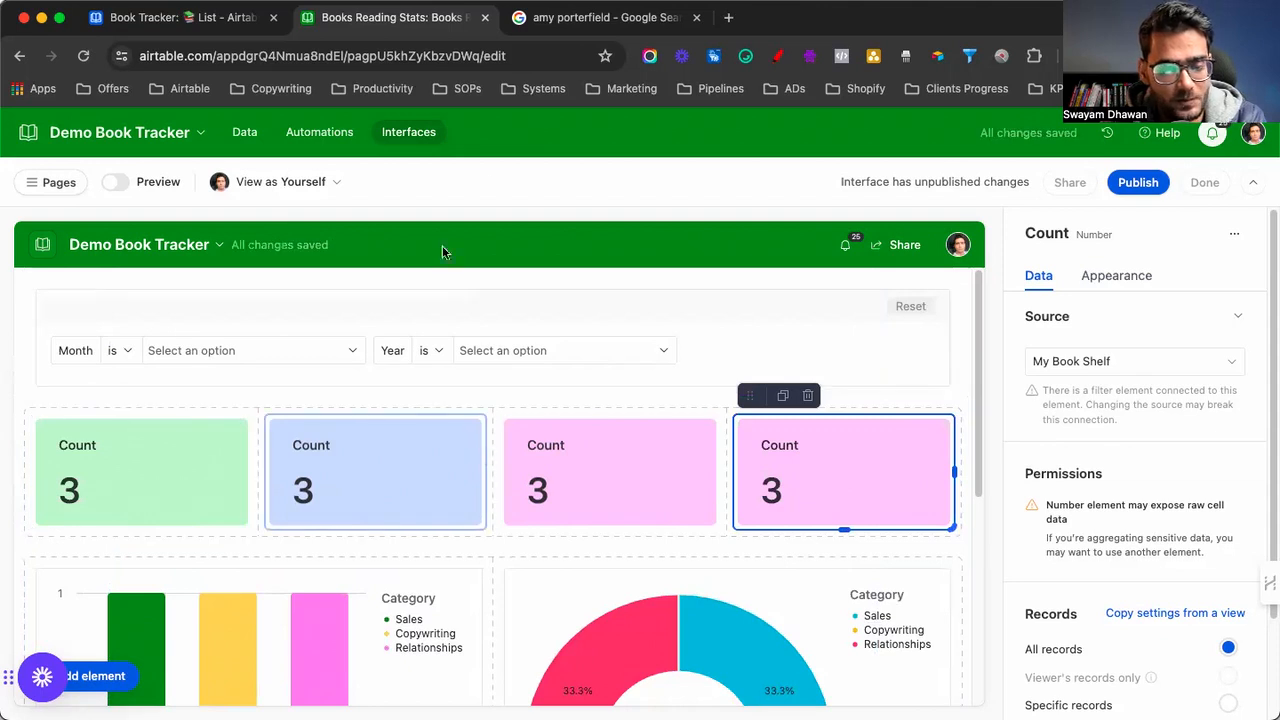
click(196, 14)
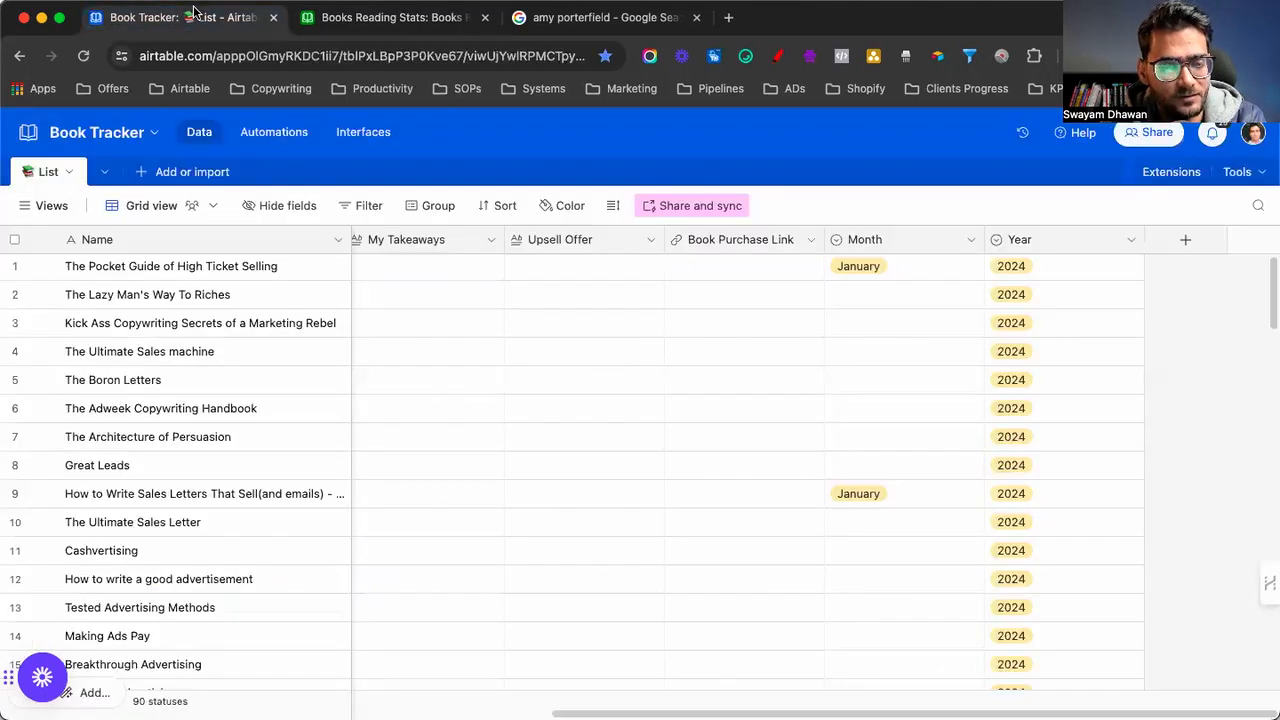
click(358, 132)
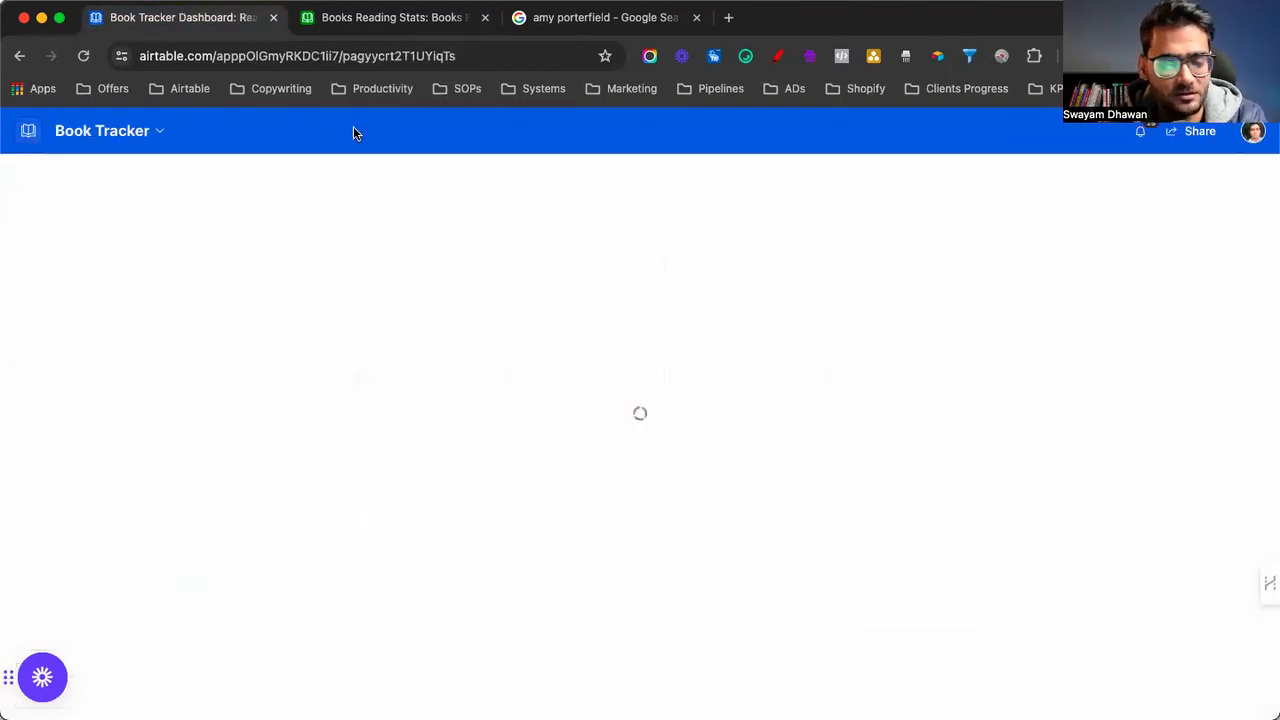
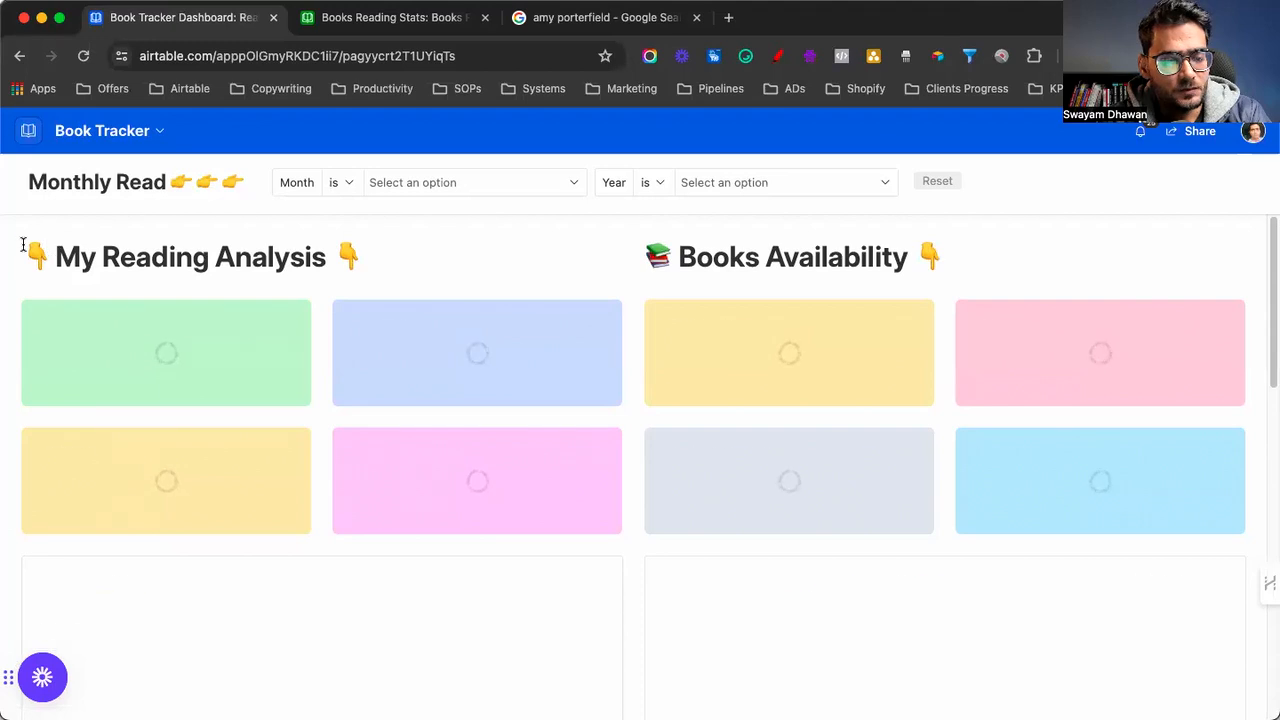
Copy the My Reading Analysis heading and add a Text element above the count cards
drag(22, 245, 194, 255)
click(281, 243)
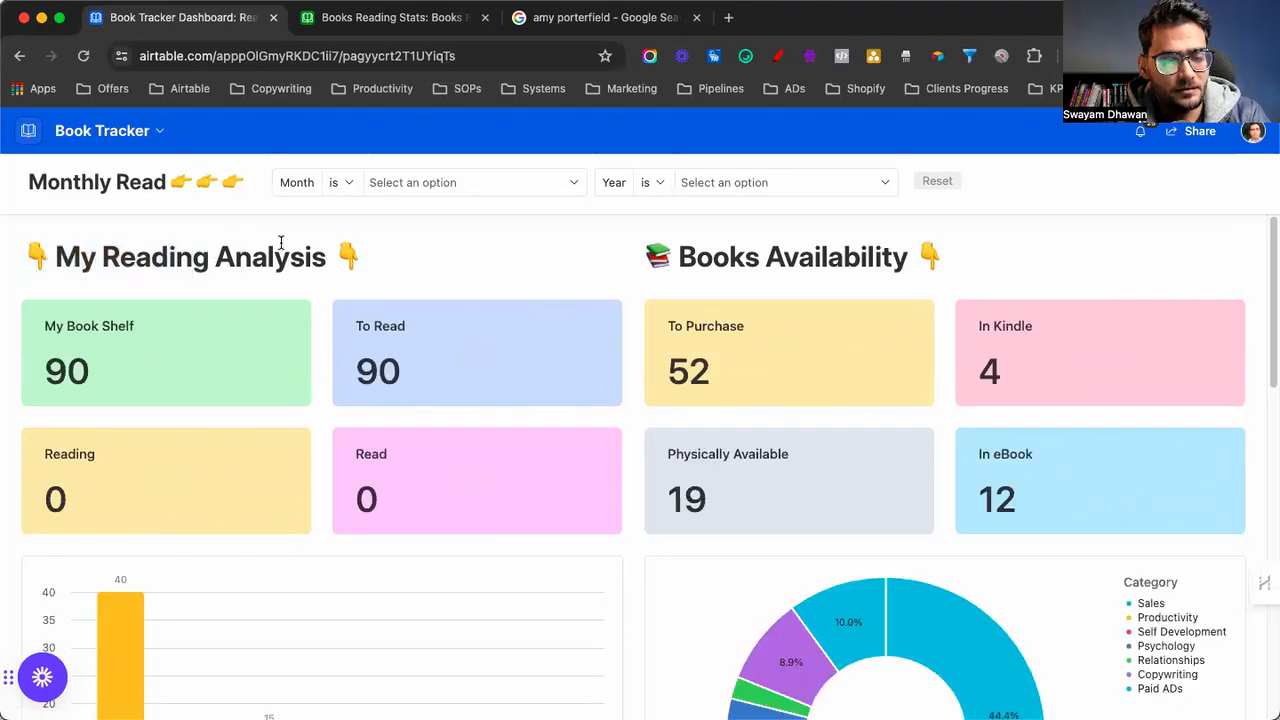
triple_click(281, 243)
key(super+c)
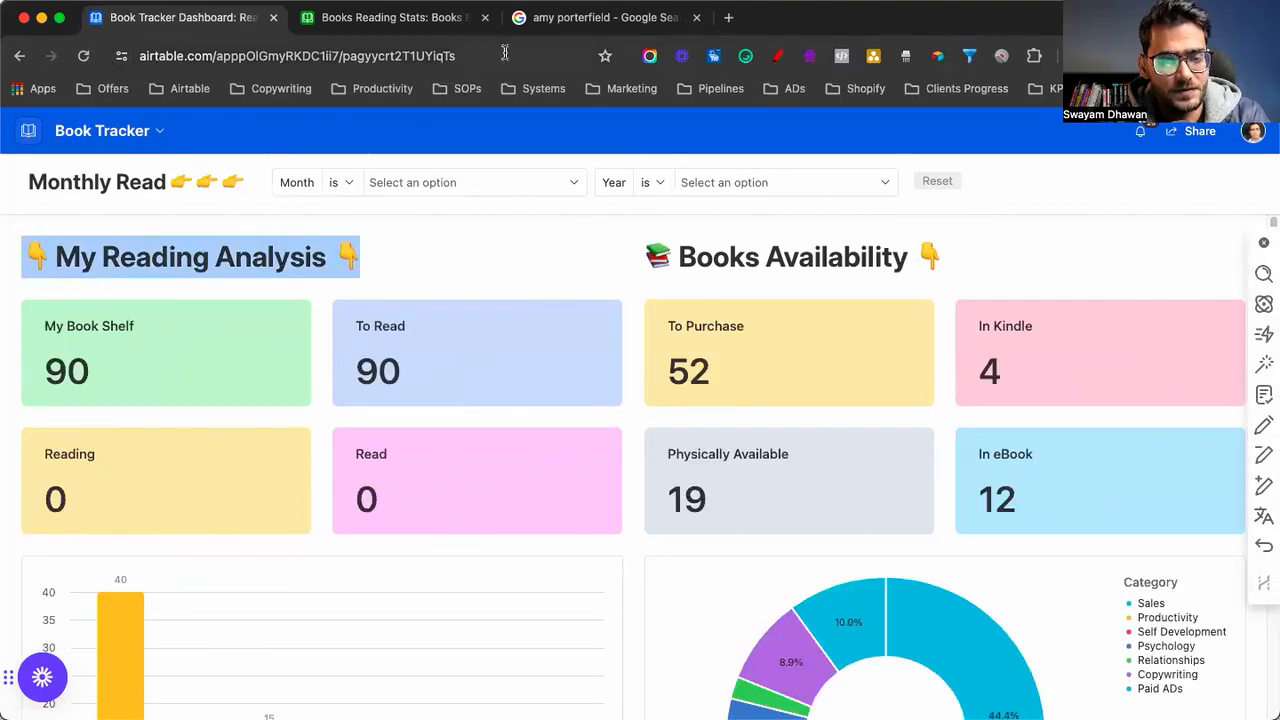
click(405, 19)
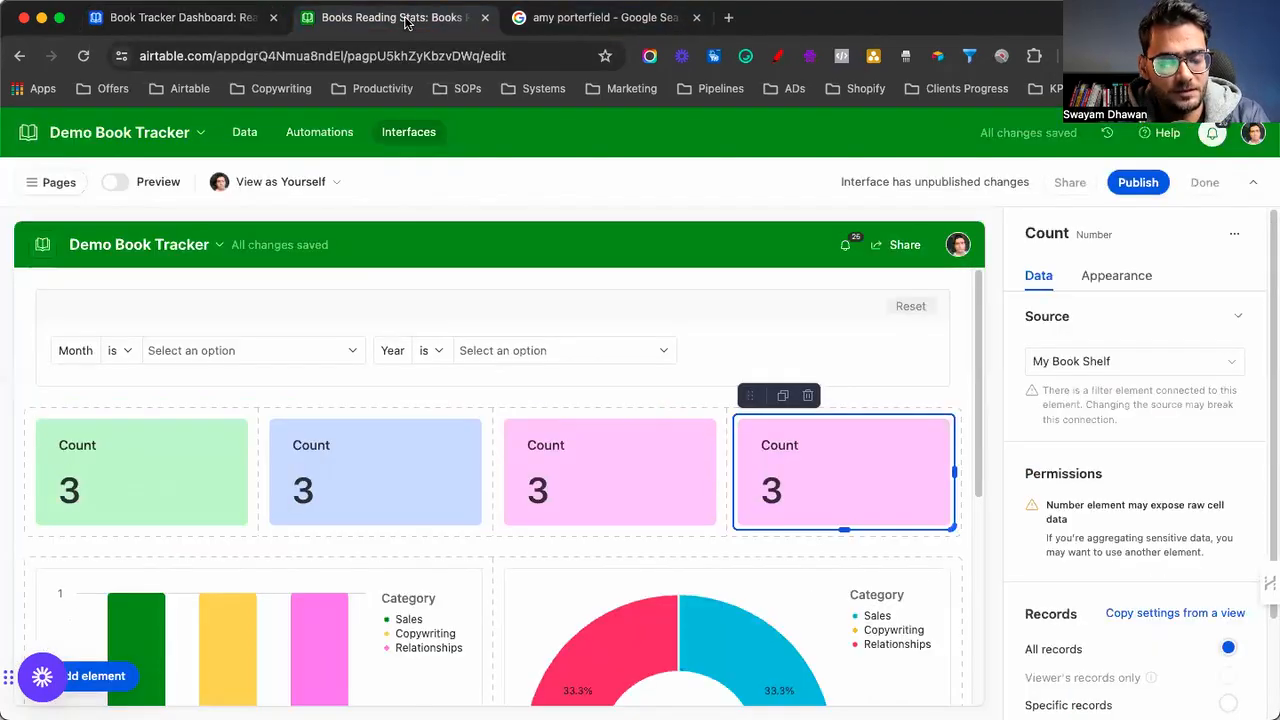
click(108, 682)
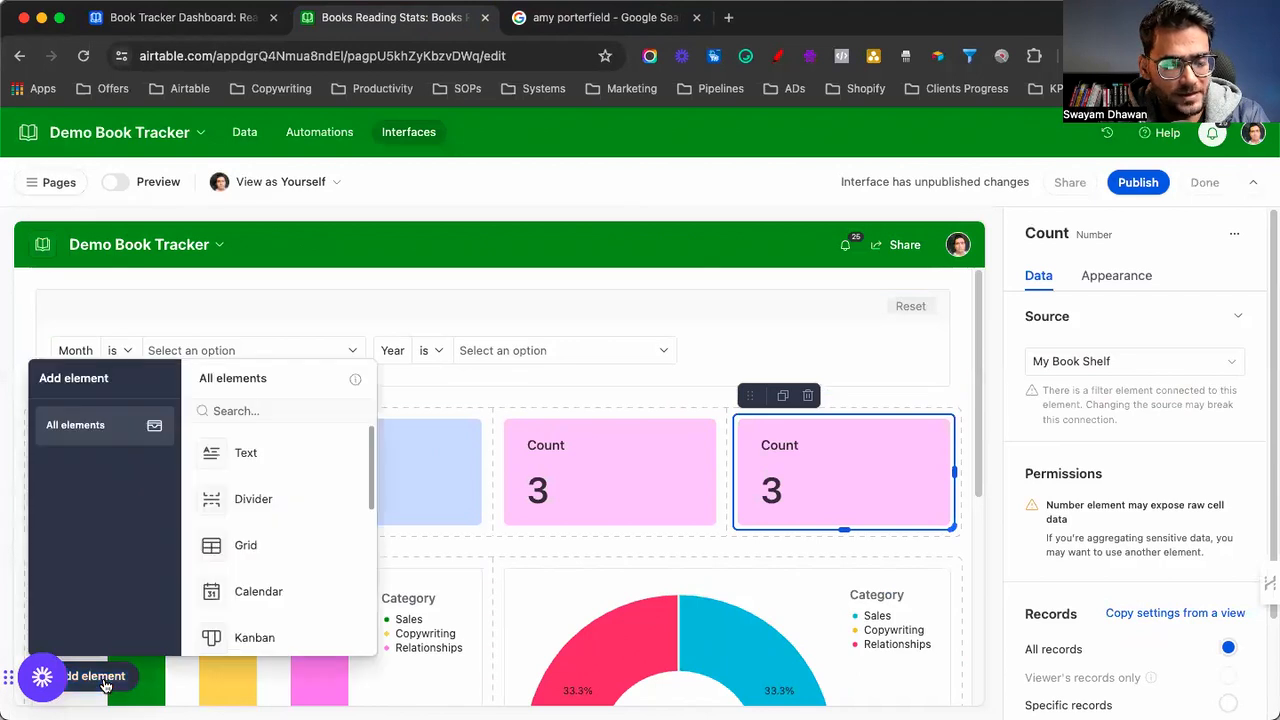
click(263, 462)
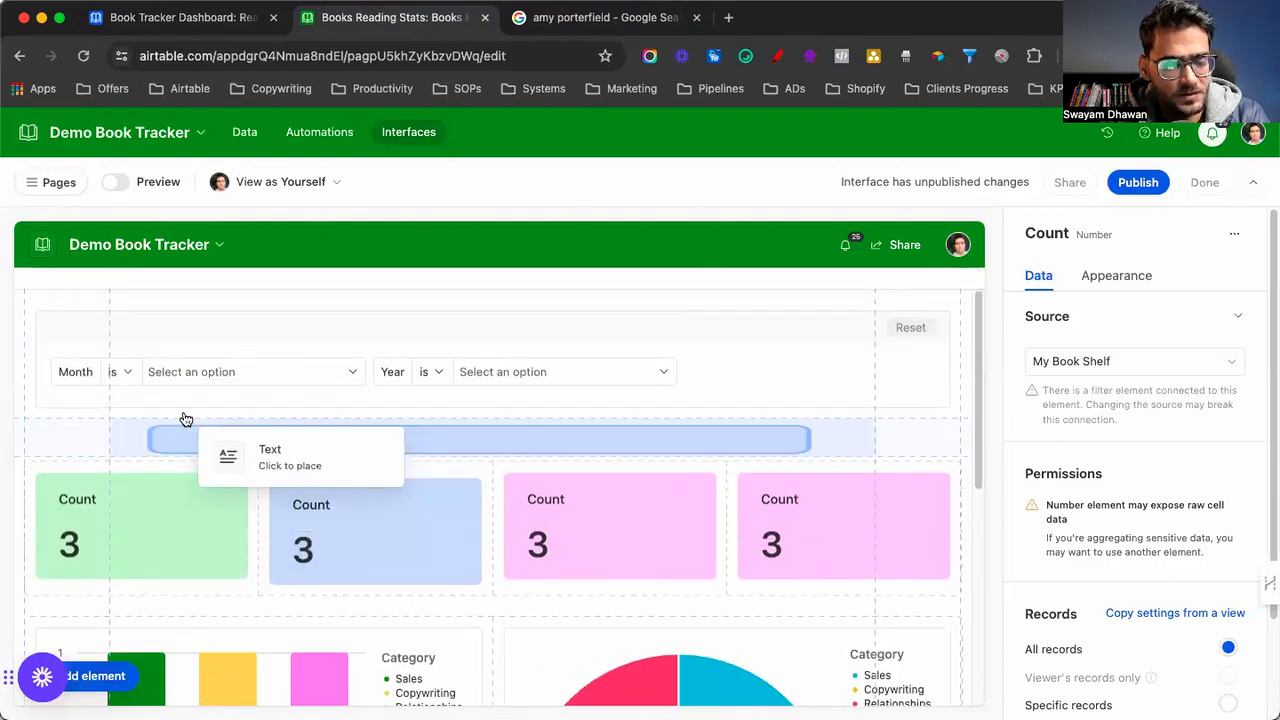
click(64, 425)
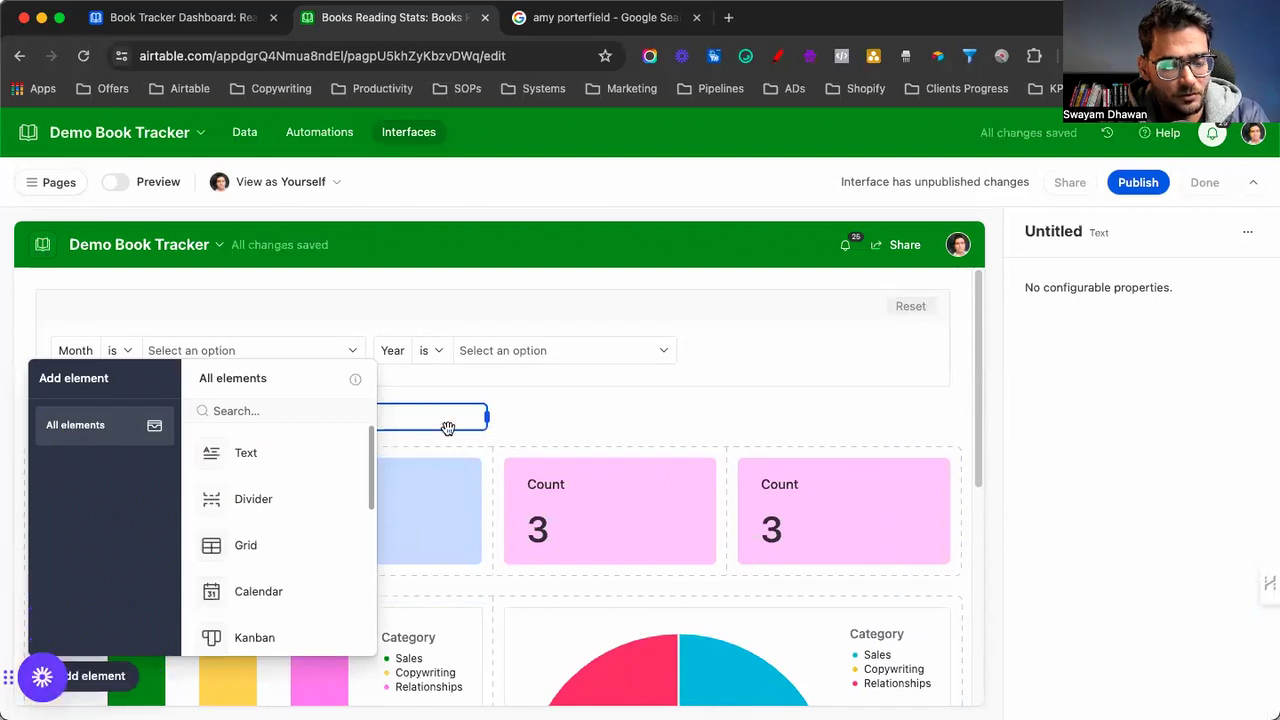
click(563, 397)
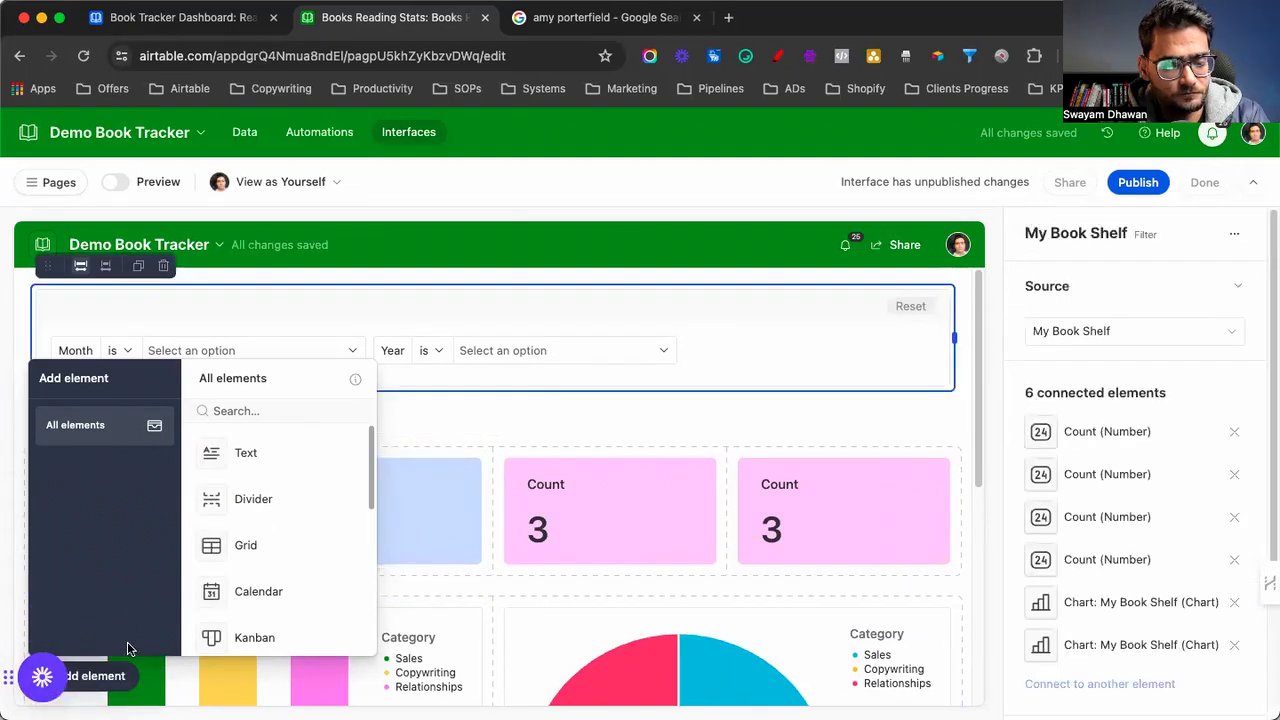
click(126, 680)
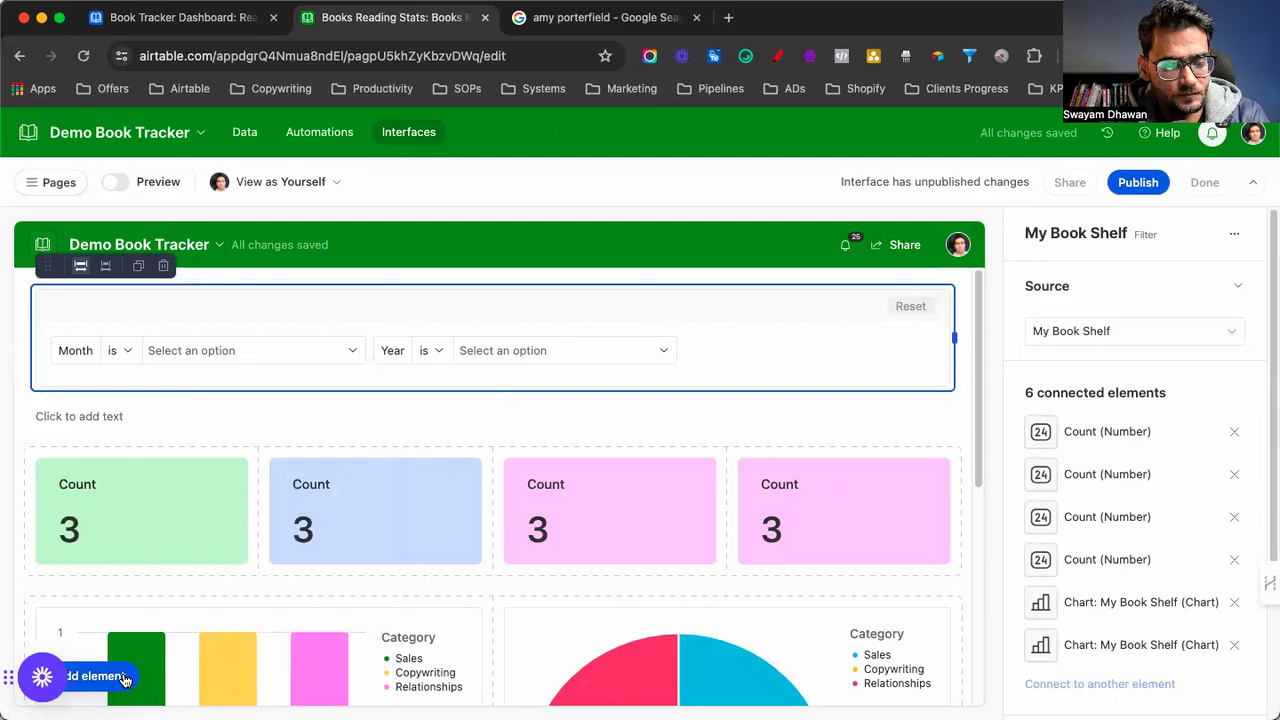
Paste the My Reading Analysis heading into the new text element and remove the extra empty line
click(152, 421)
key(super+v)
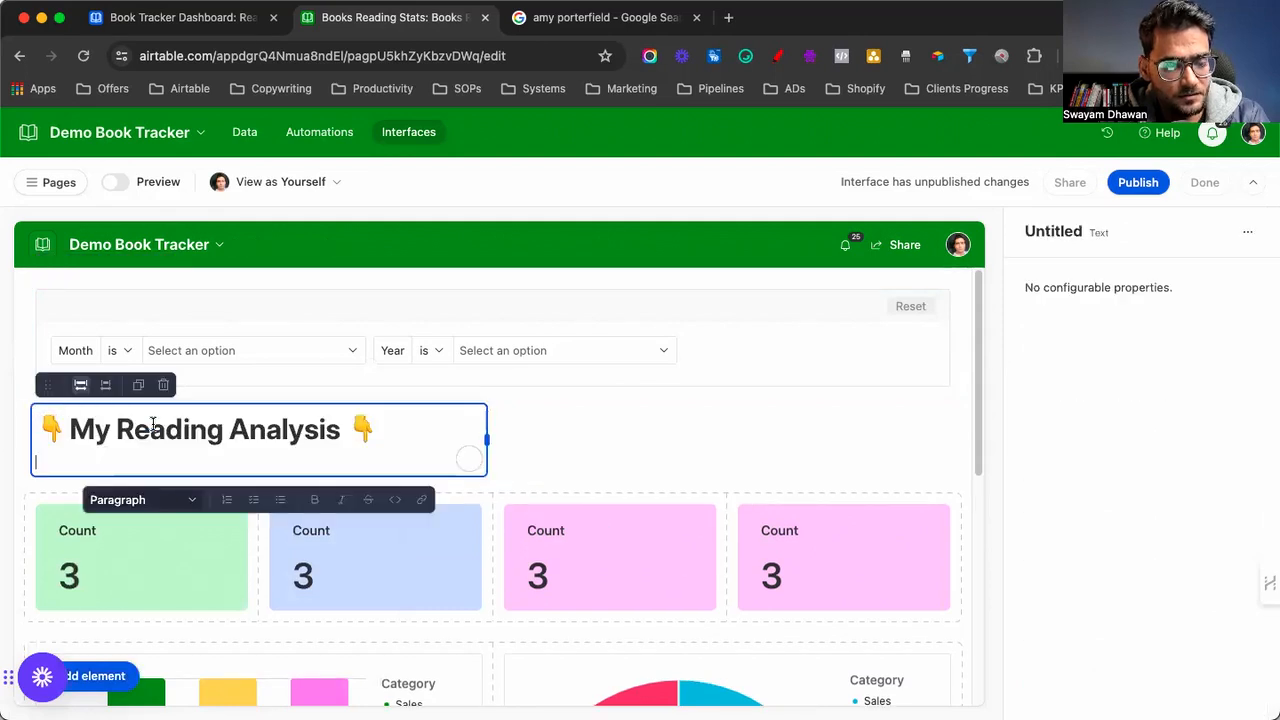
key(BackSpace)
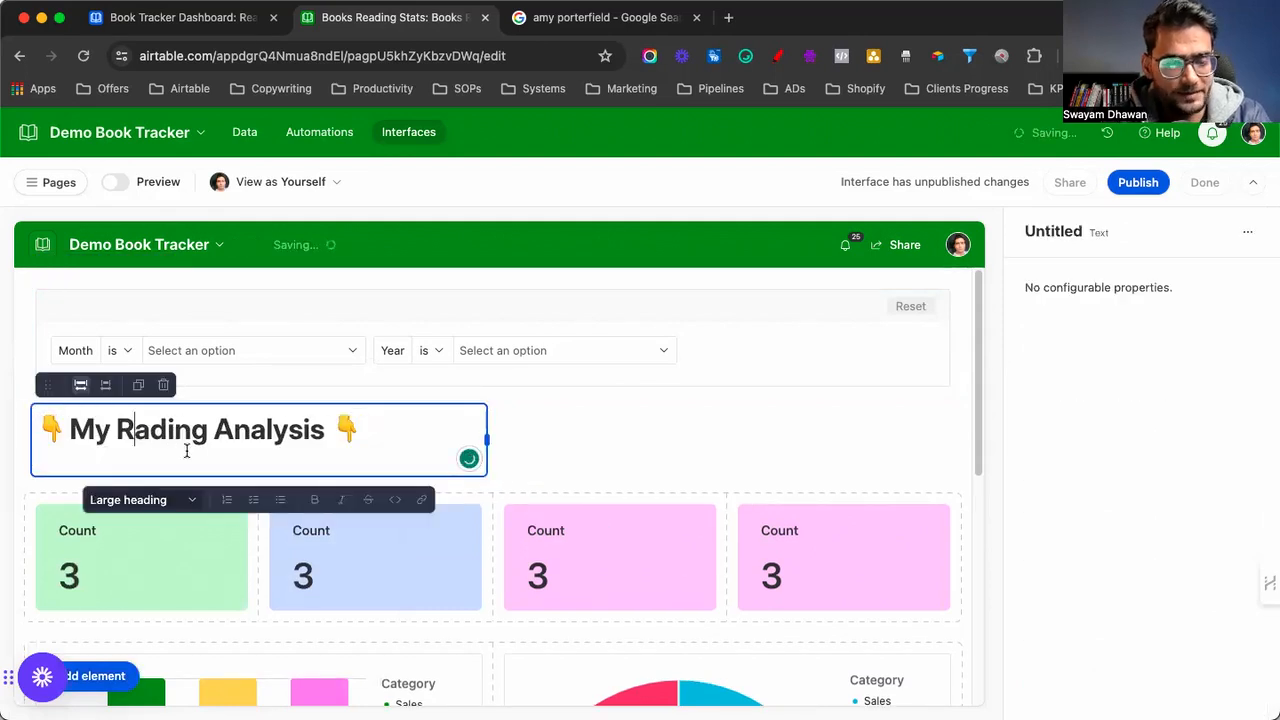
text(e)
click(153, 461)
key(BackSpace)
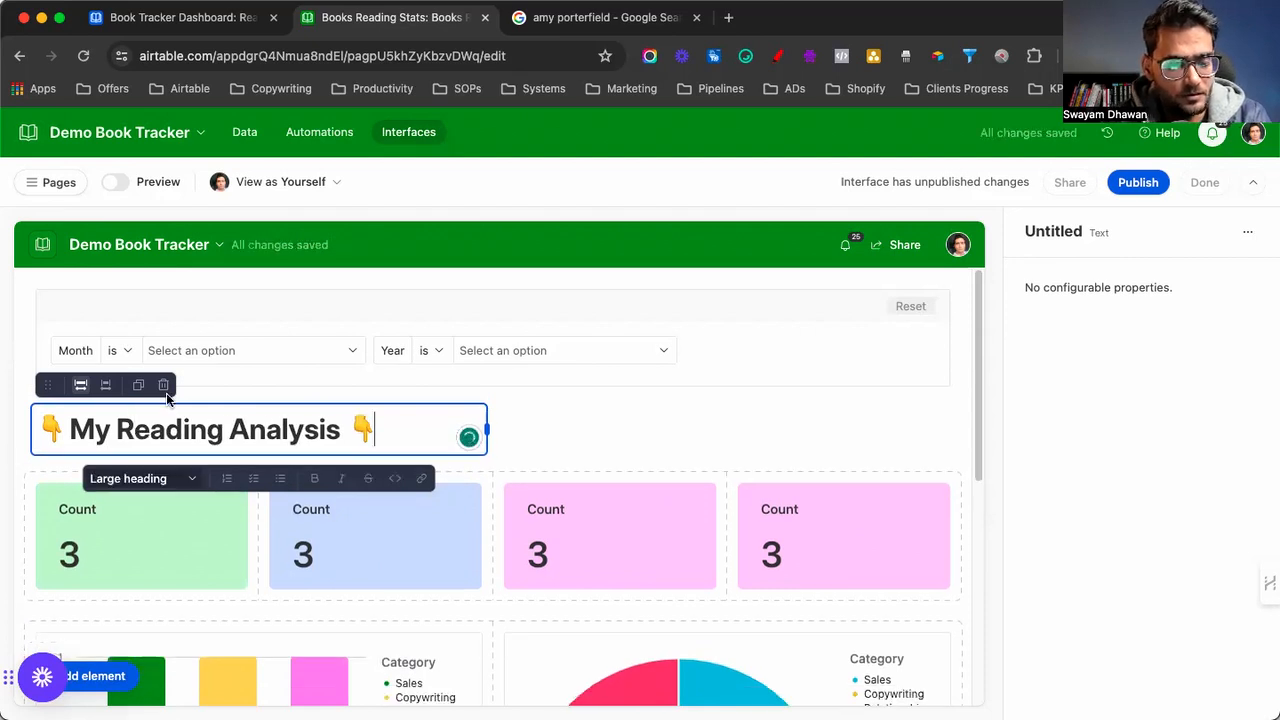
Duplicate the heading beside the original and replace the copy with the Books Availability heading
click(138, 386)
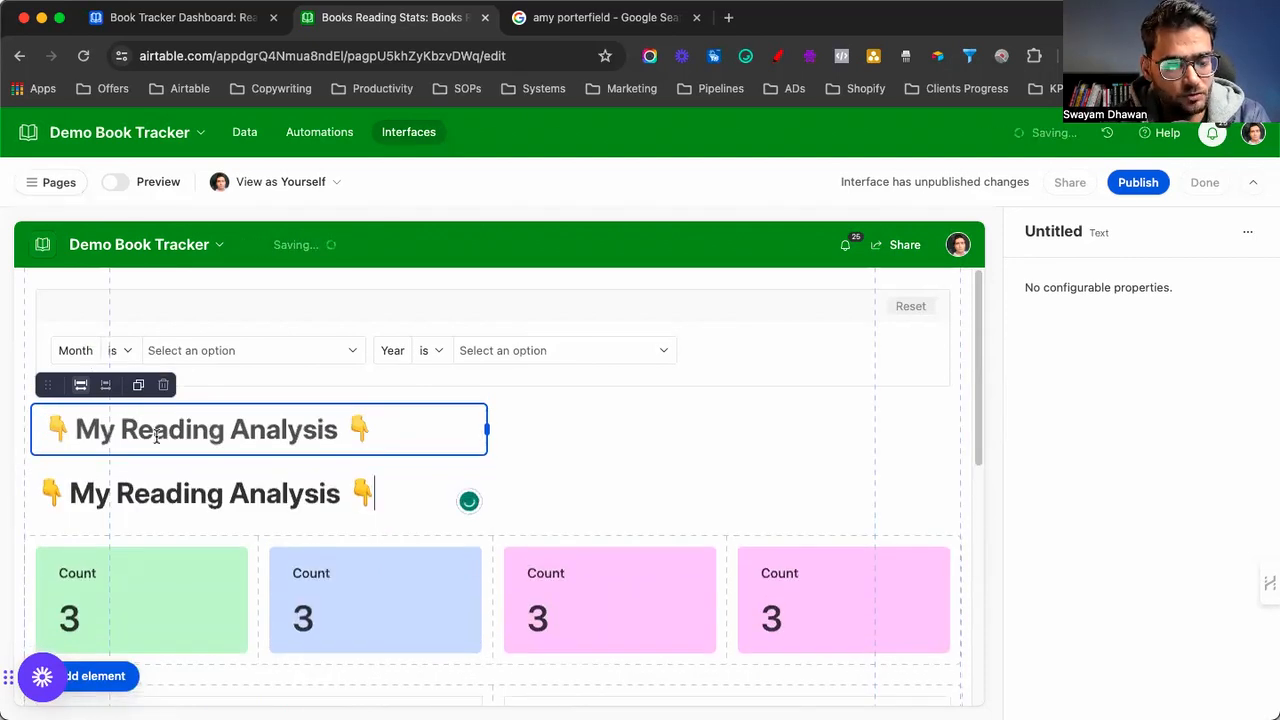
drag(431, 459, 640, 459)
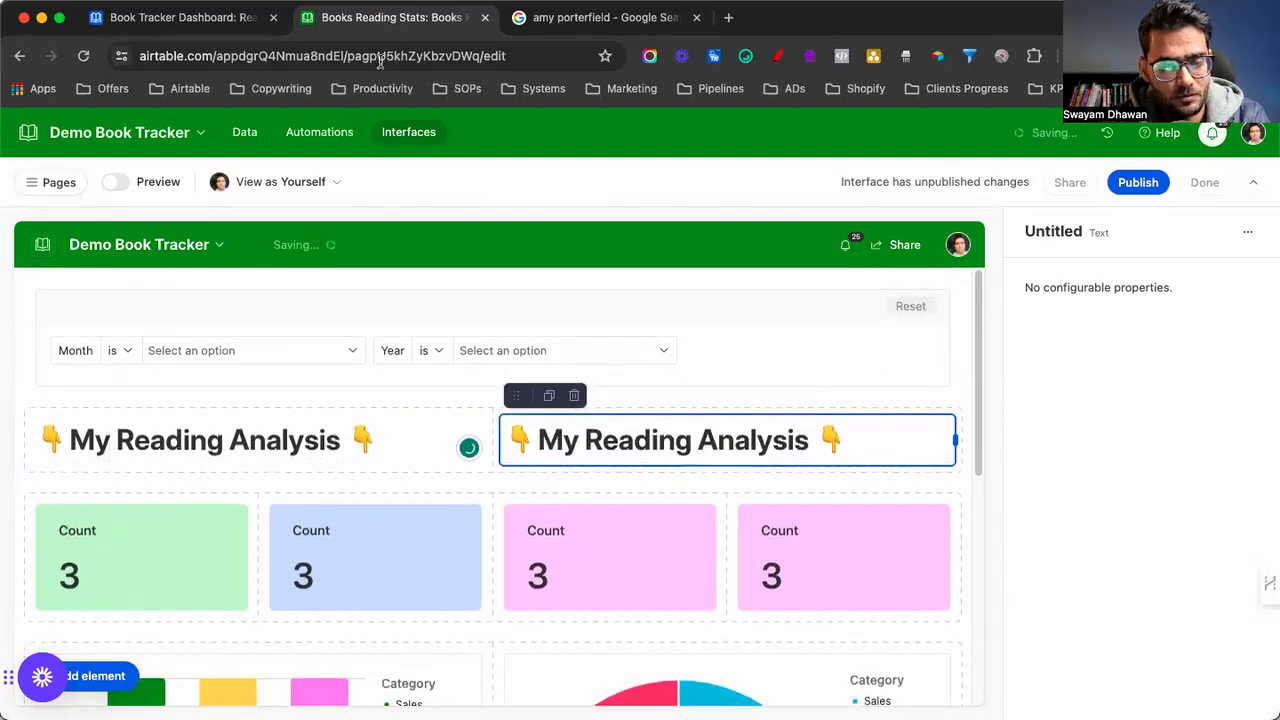
click(213, 20)
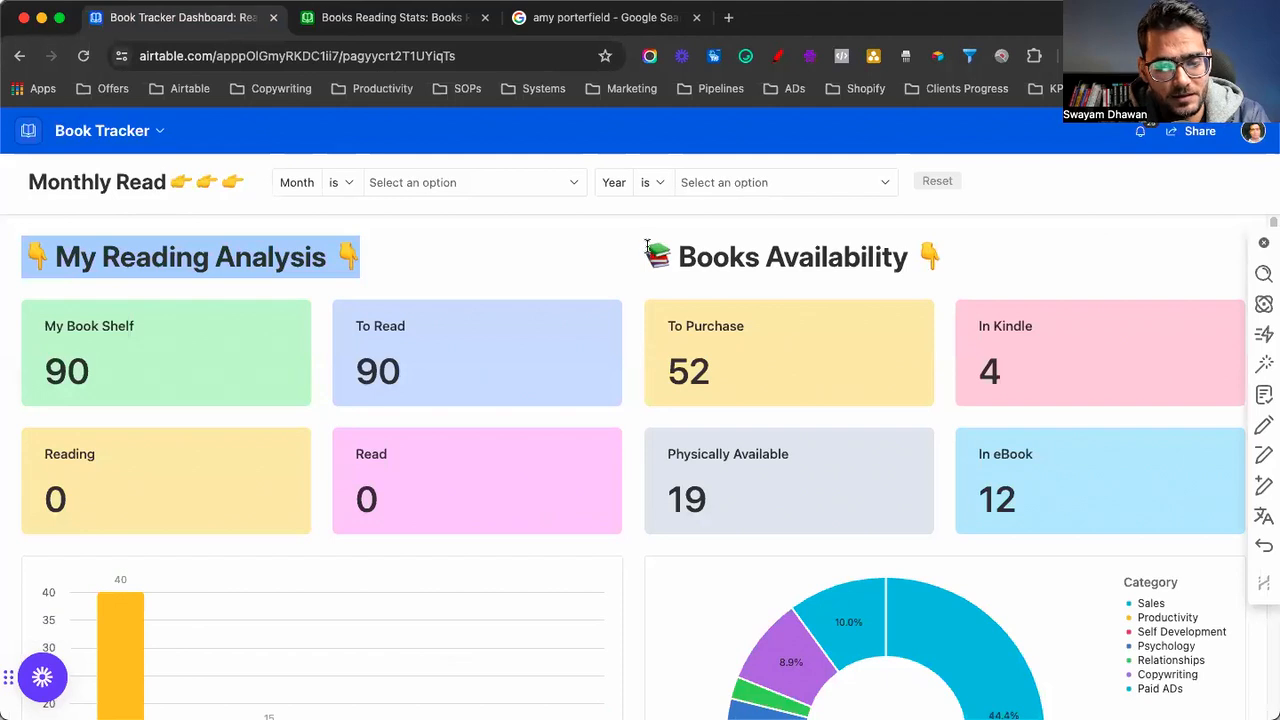
triple_click(943, 265)
key(super+c)
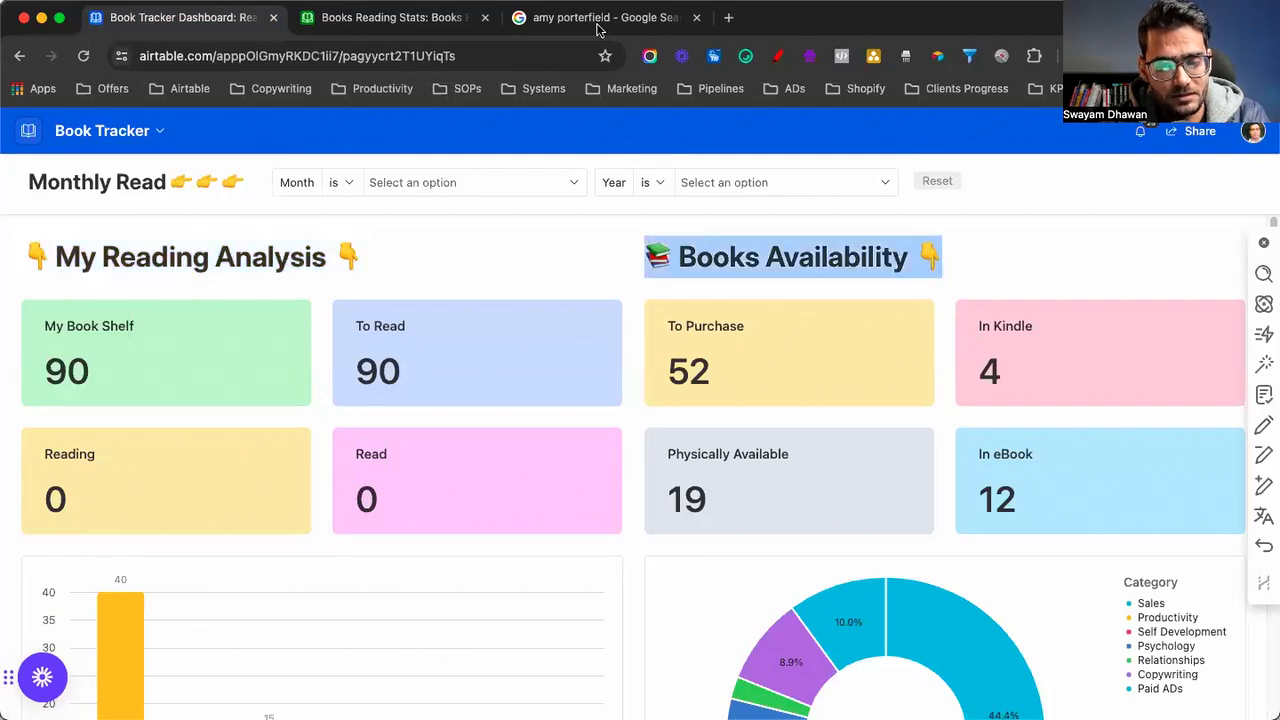
click(432, 22)
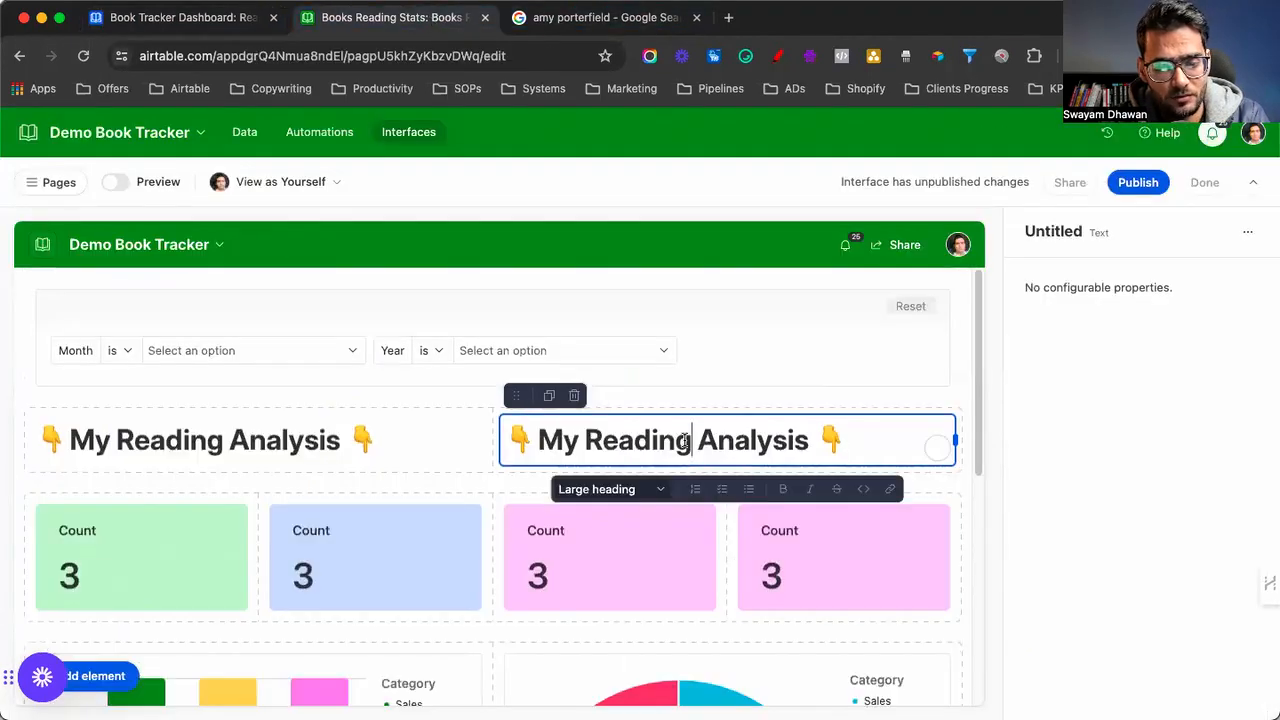
triple_click(685, 442)
key(super+v)
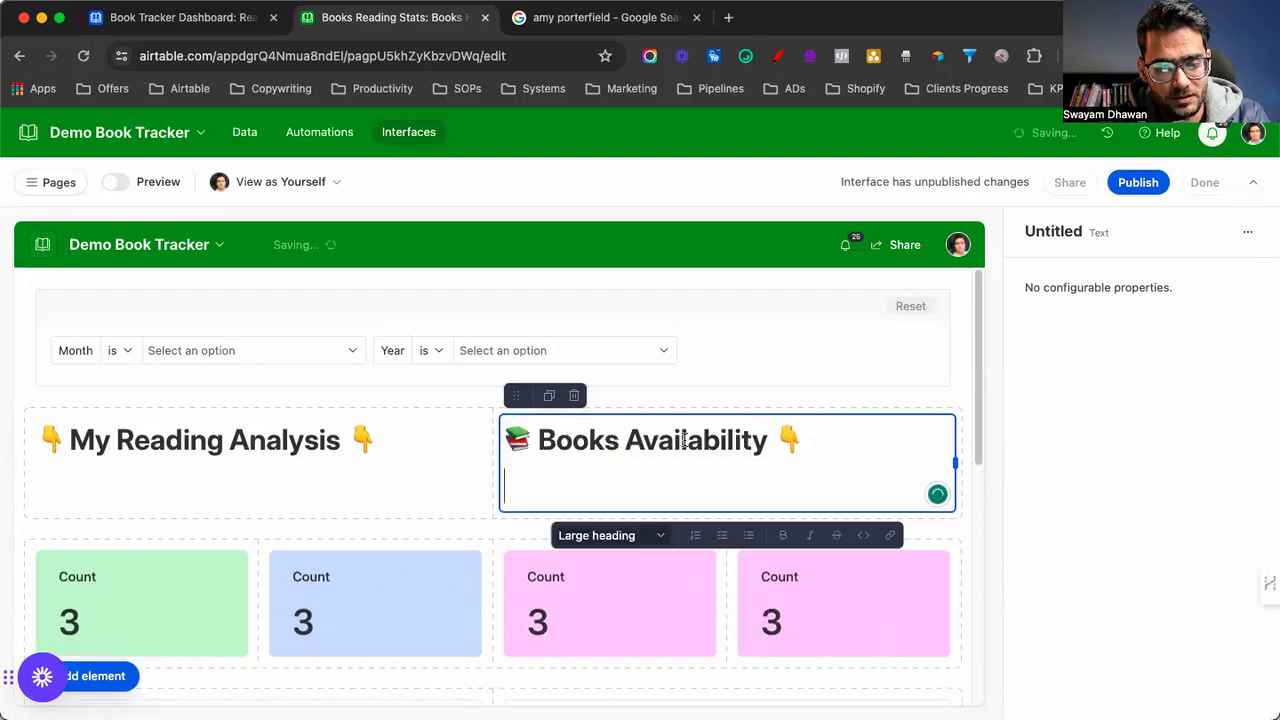
key(BackSpace)
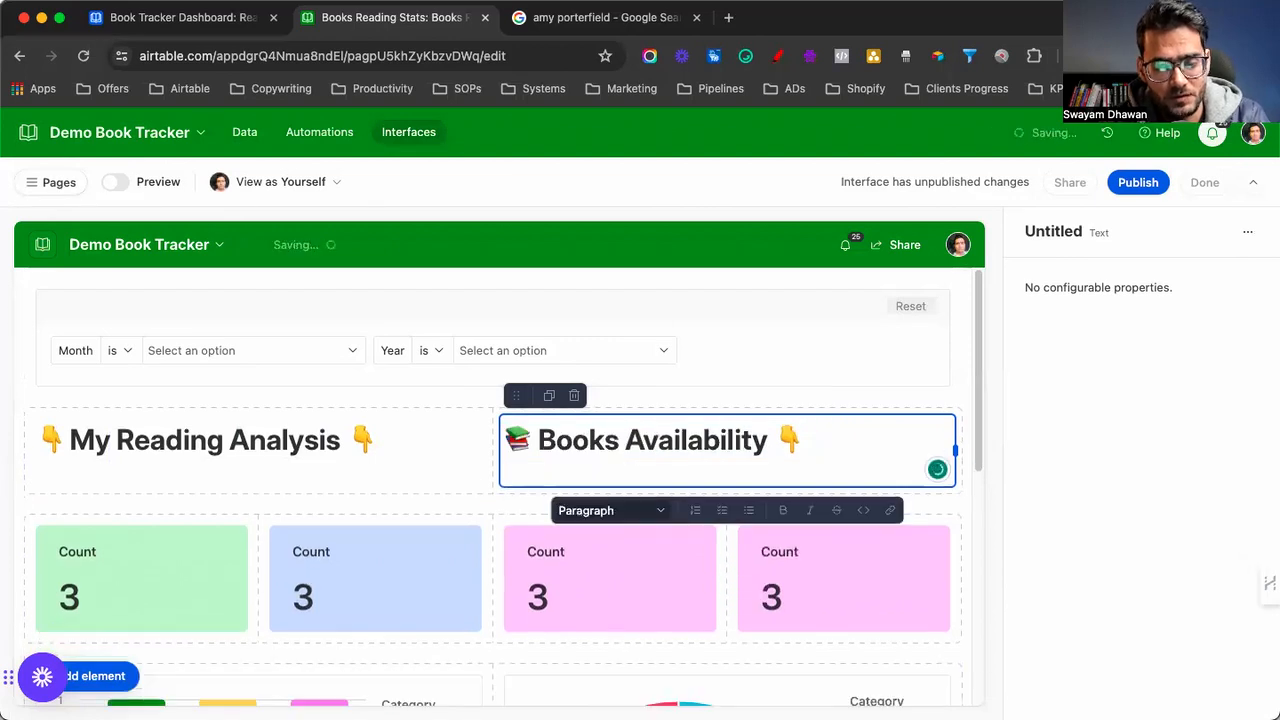
key(BackSpace)
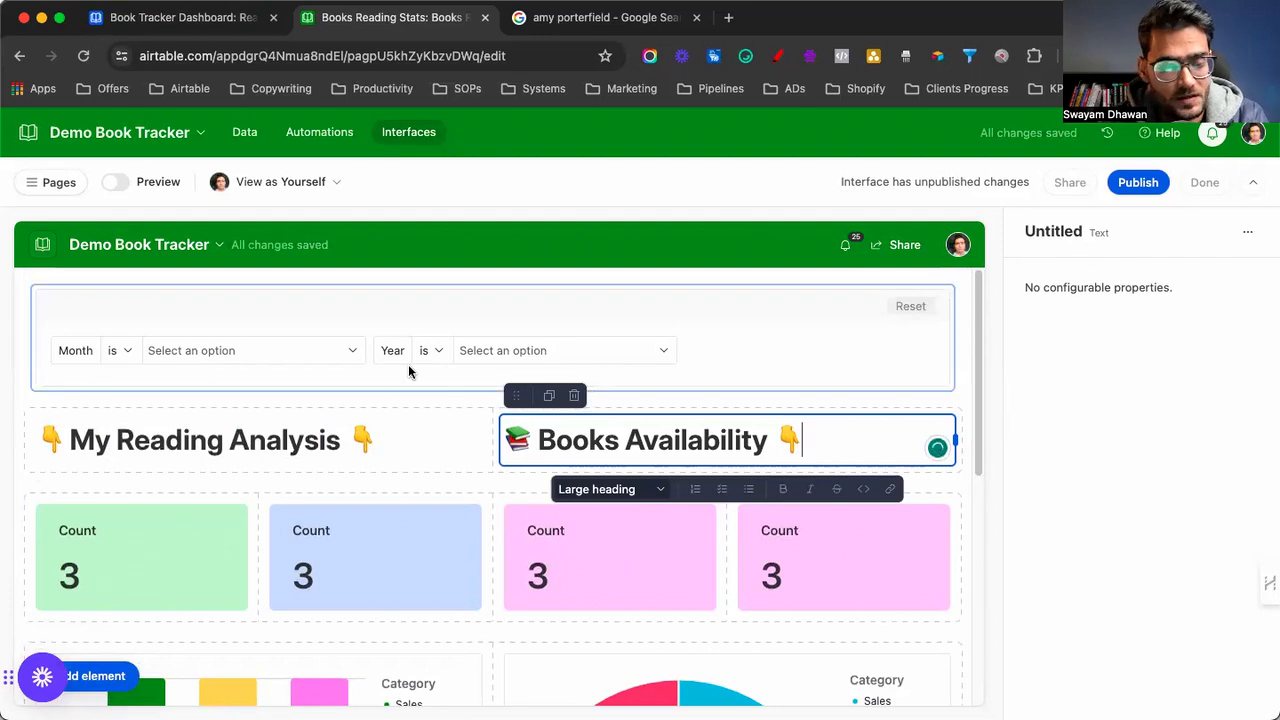
scroll(408, 371, down, 2)
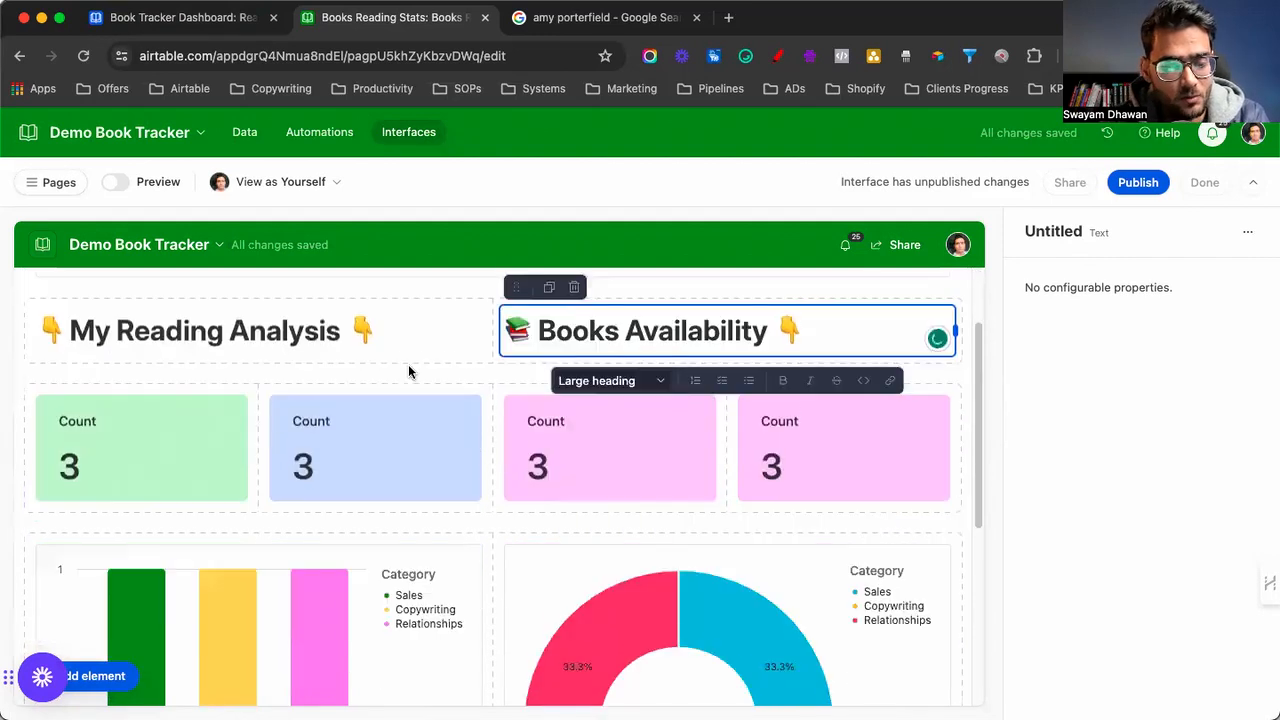
Retitle the green count card 'My Book Shelf'
click(126, 431)
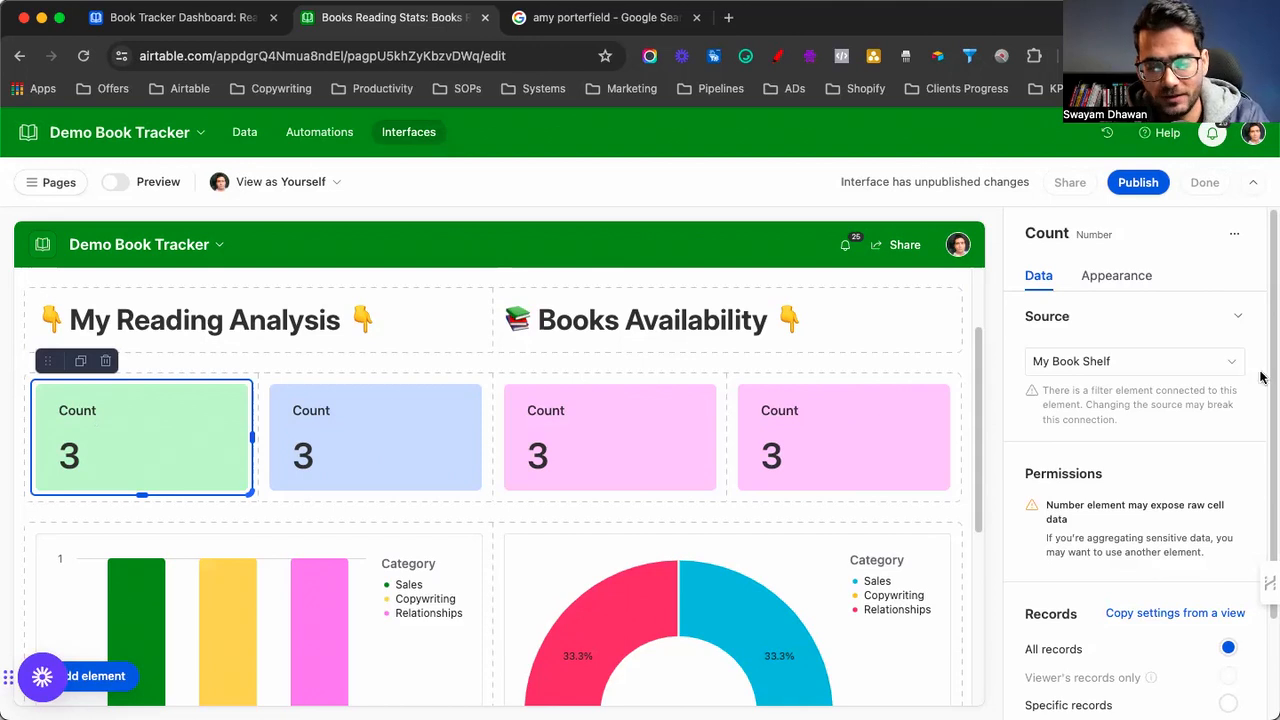
scroll(1150, 400, down, 2)
scroll(1129, 399, up, 2)
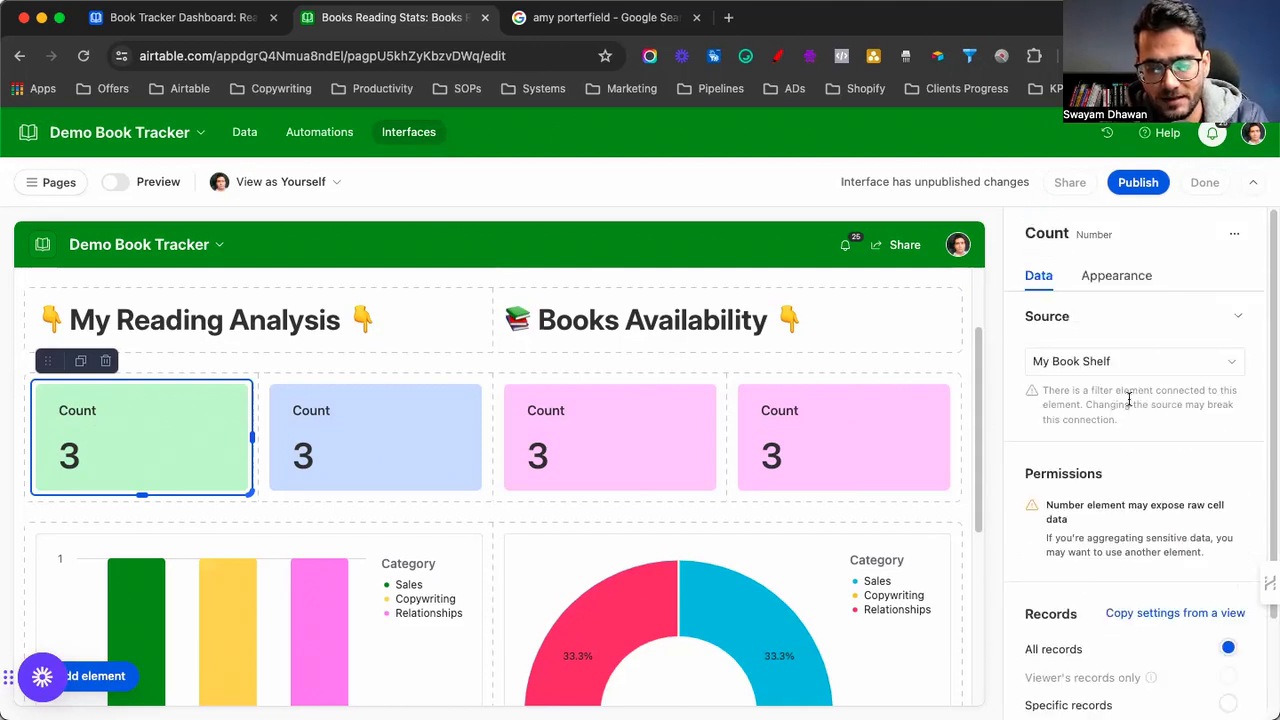
click(1106, 280)
double_click(1152, 526)
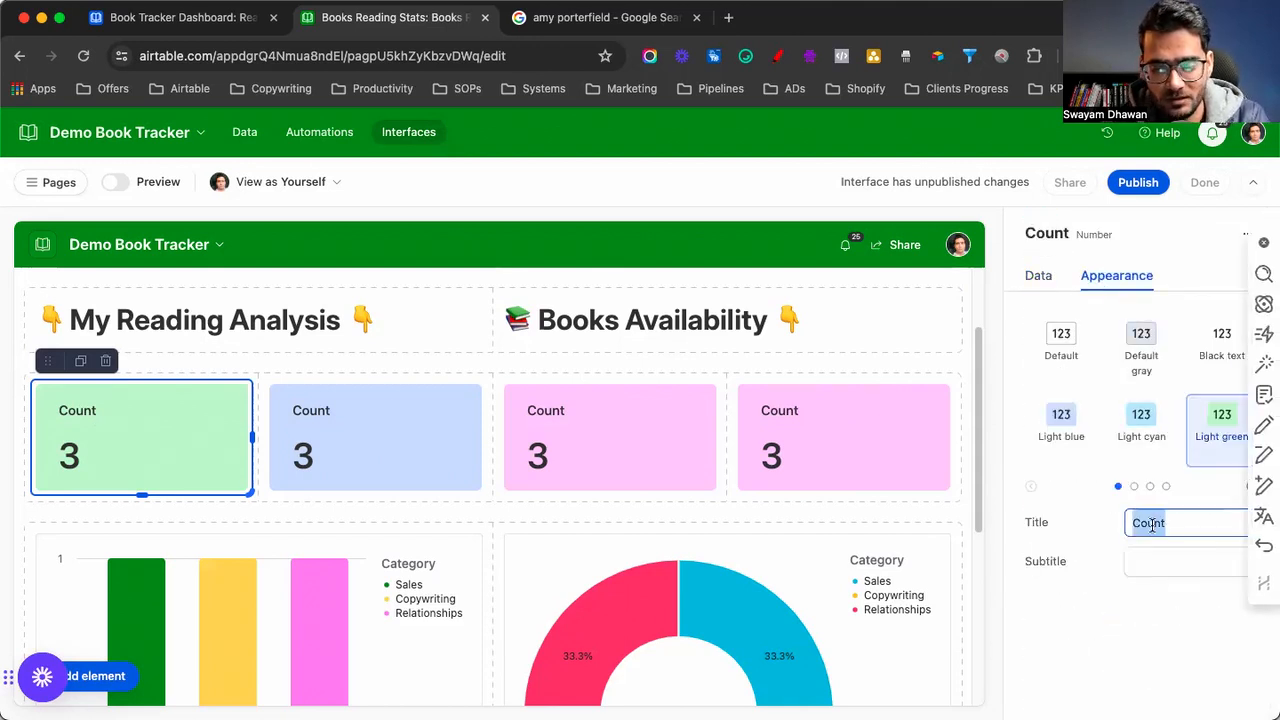
text(TO Read)
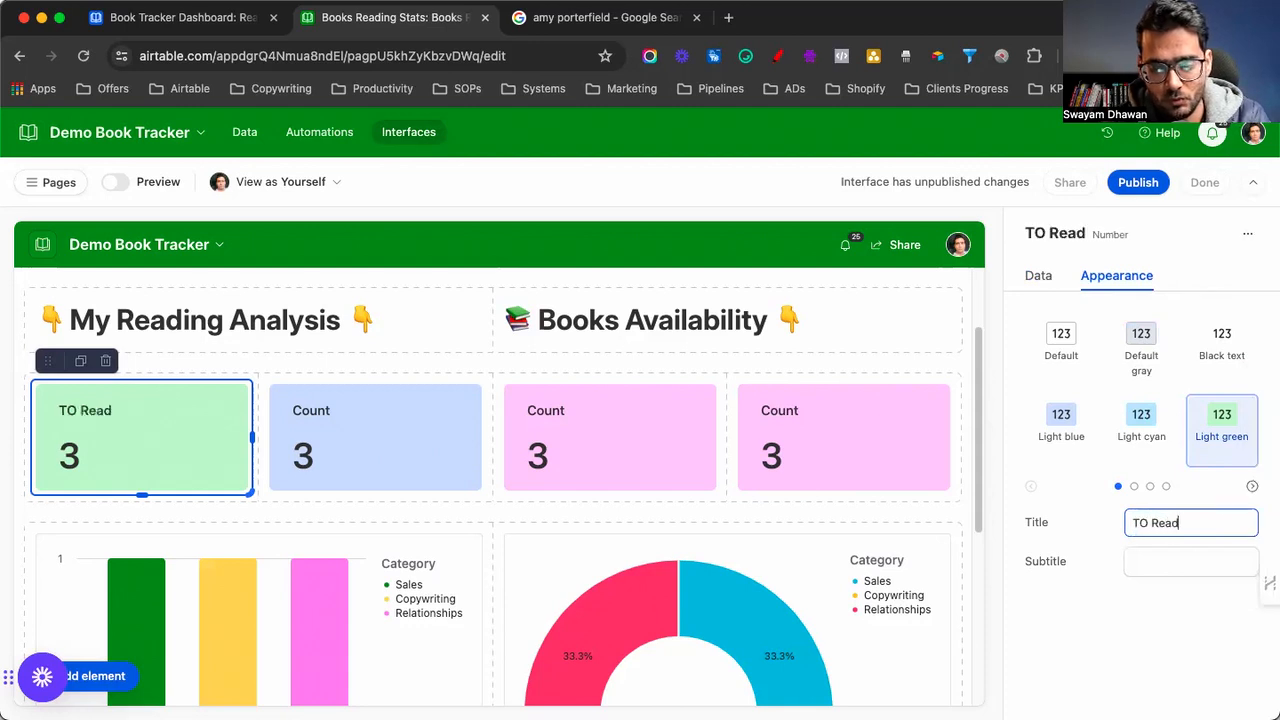
key(super+a)
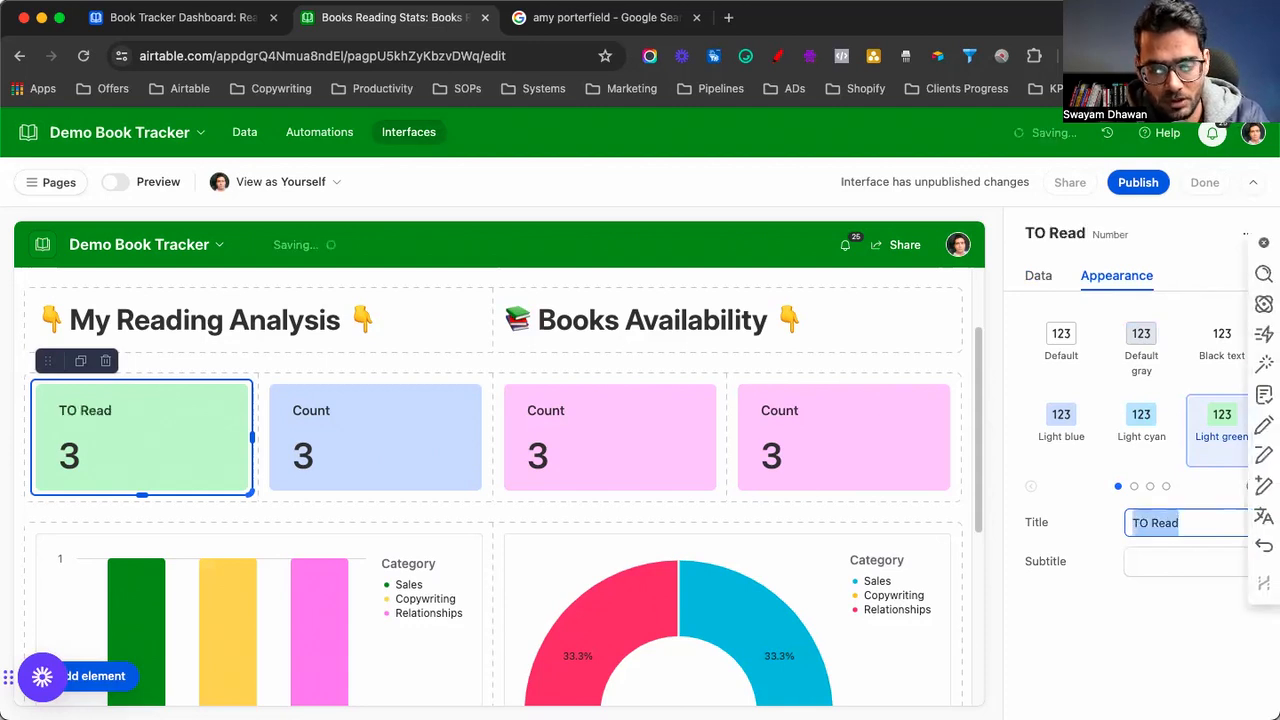
text(To)
key(super+a)
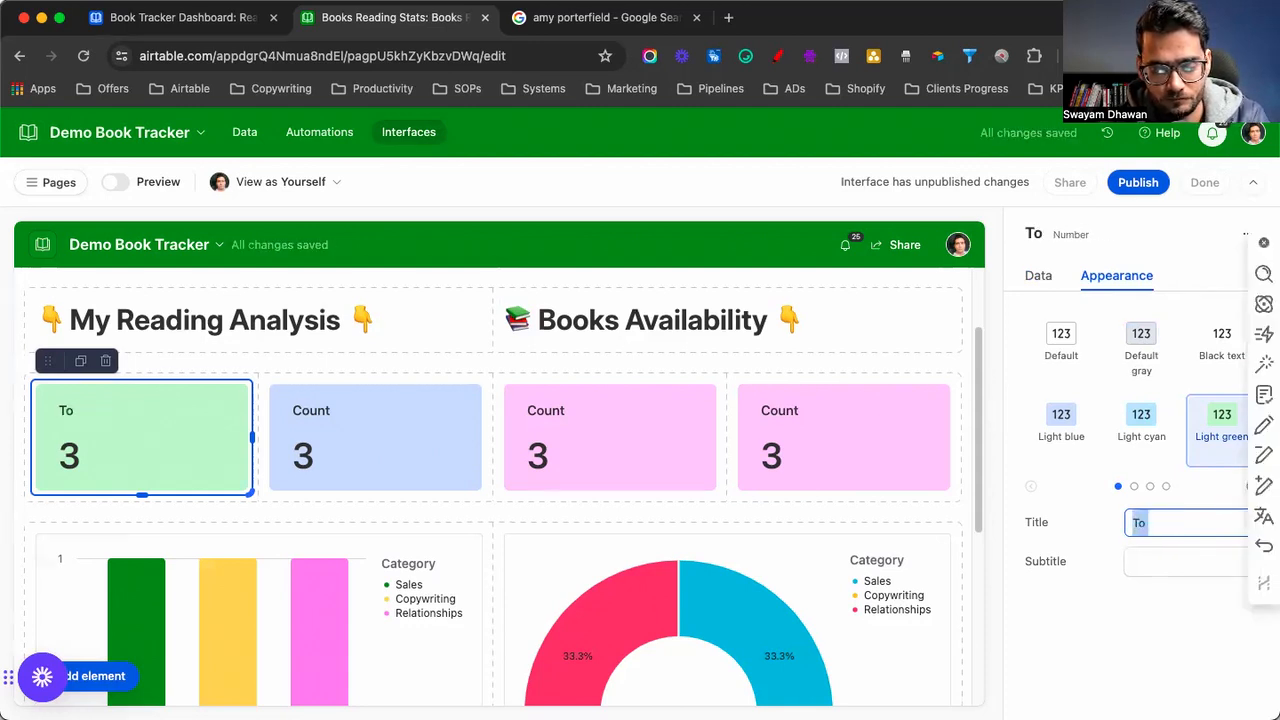
text(My Books)
key(BackSpace)
text(Shelf)
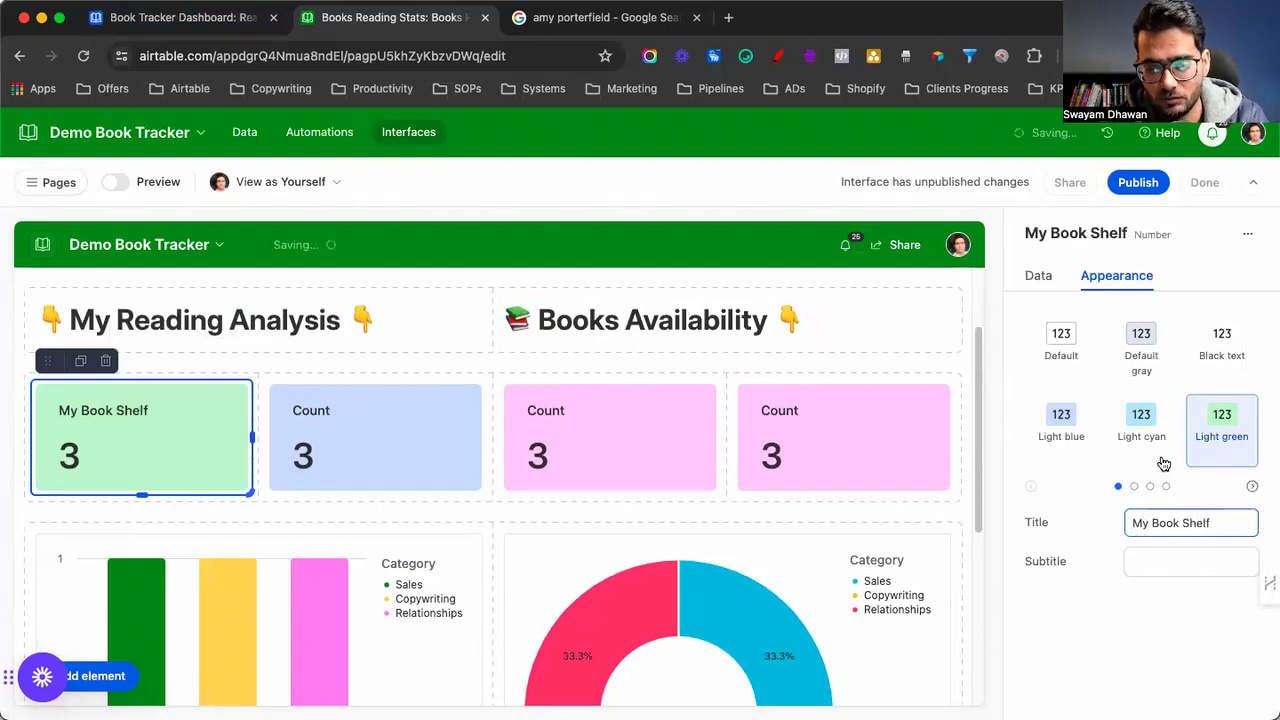
Try Specific records on My Book Shelf, then revert it to counting all records
click(1134, 487)
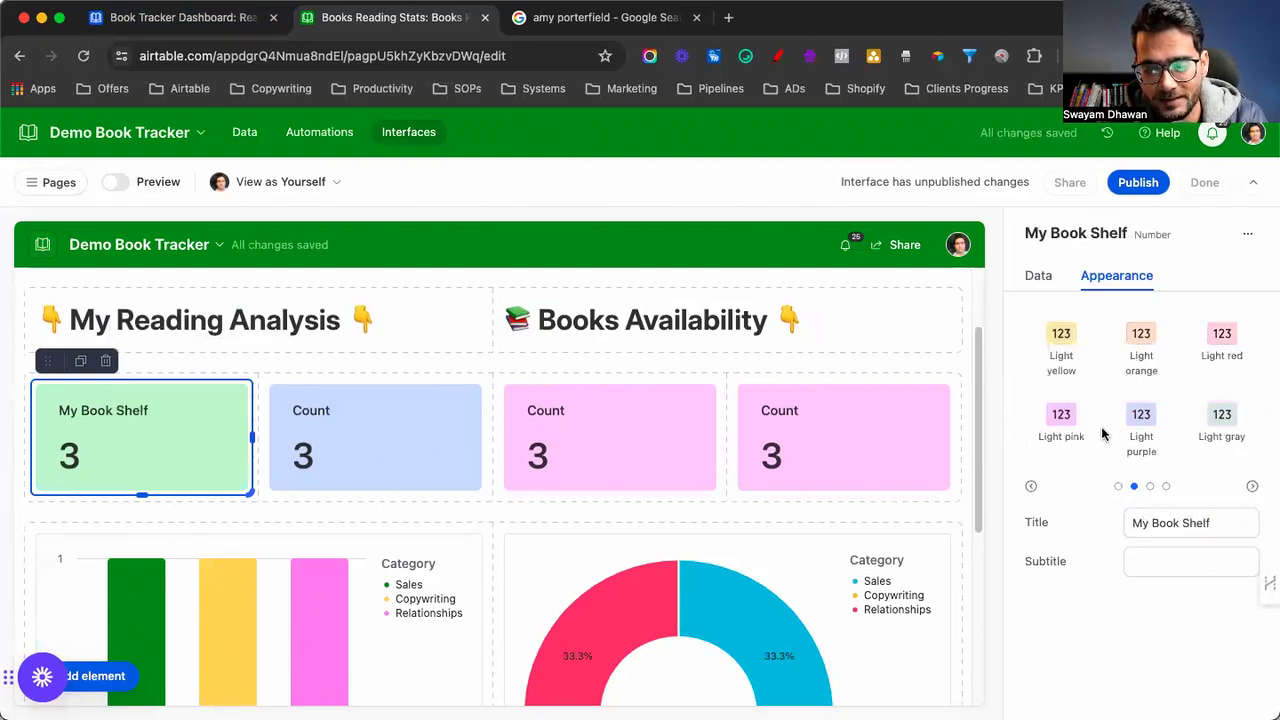
click(1040, 276)
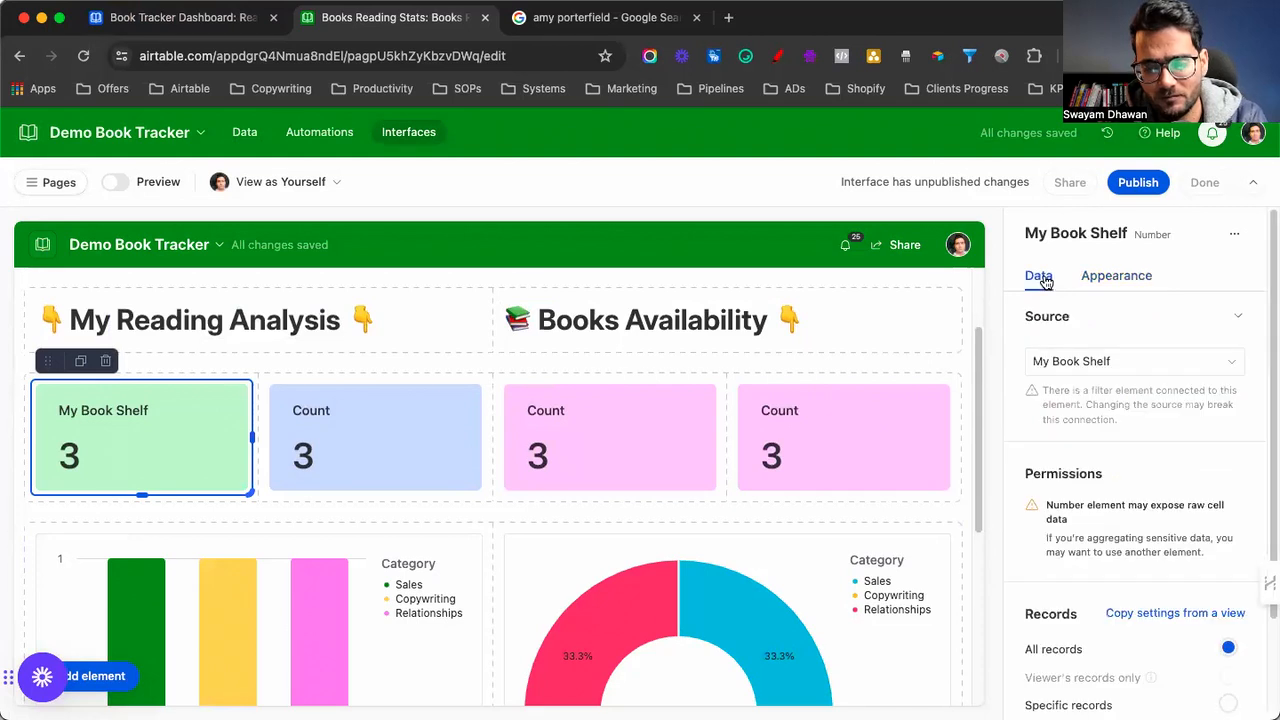
scroll(1080, 368, down, 2)
scroll(1079, 369, down, 1)
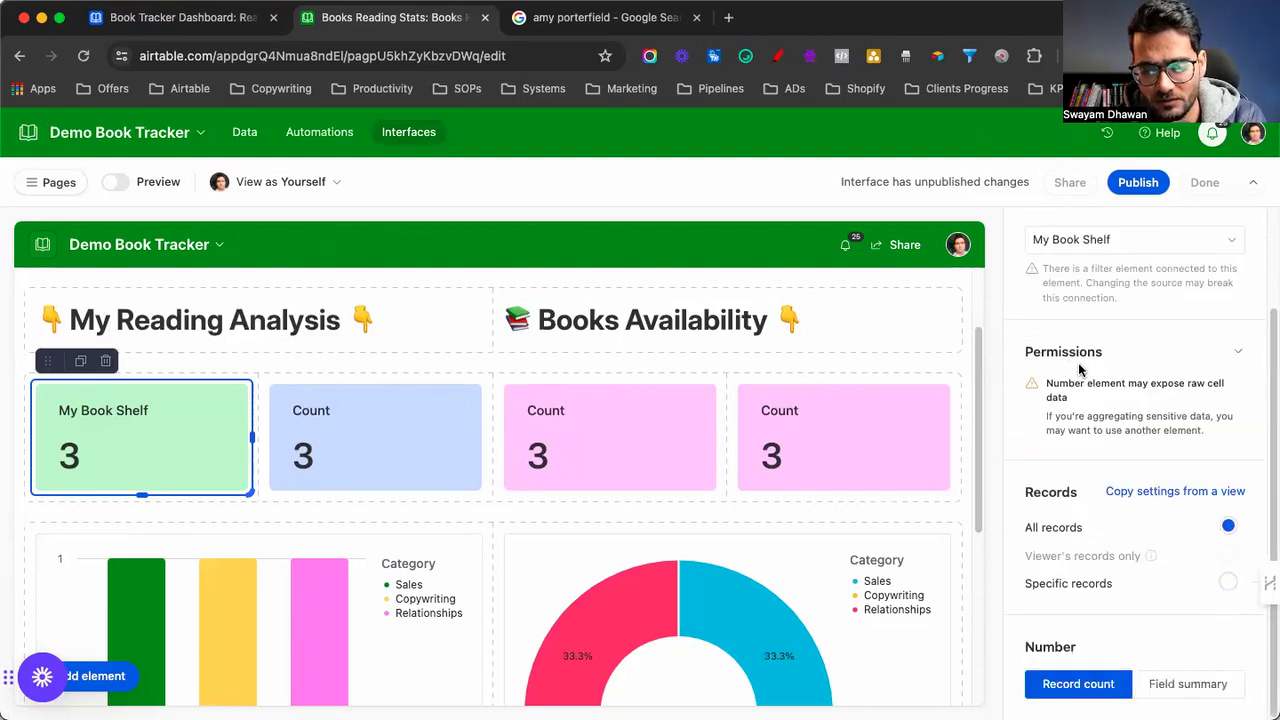
click(1078, 588)
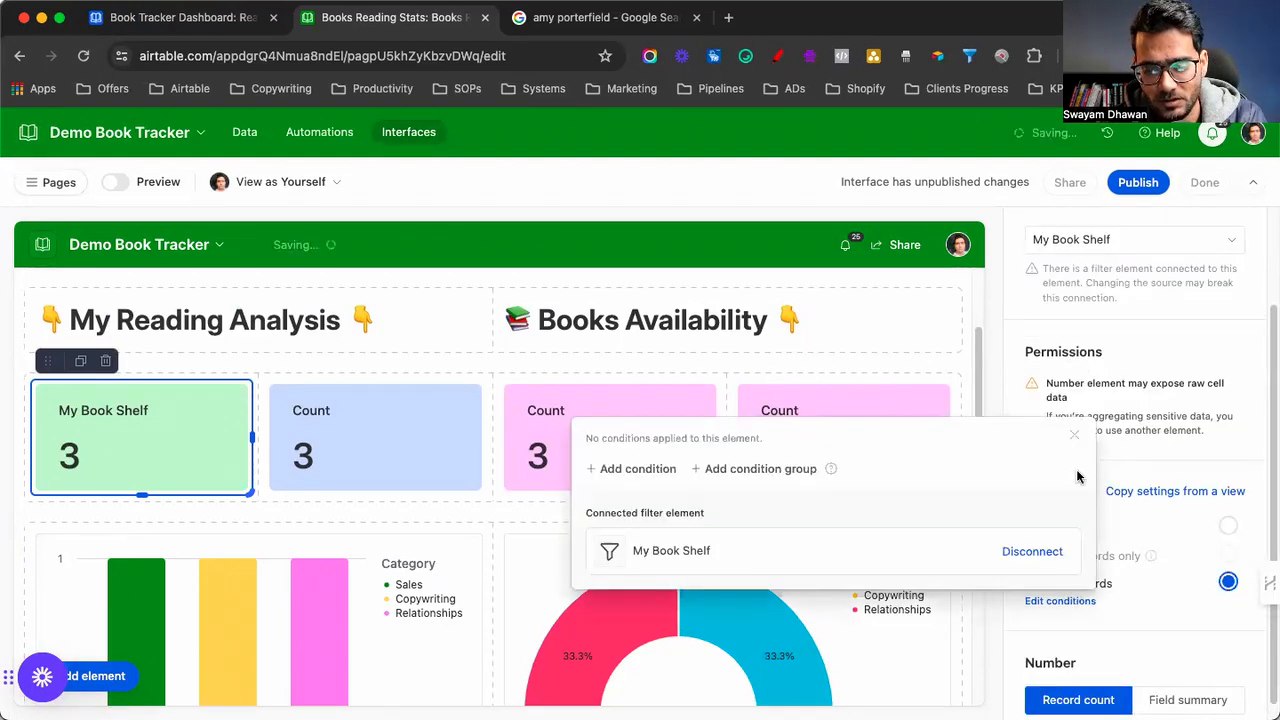
click(1055, 527)
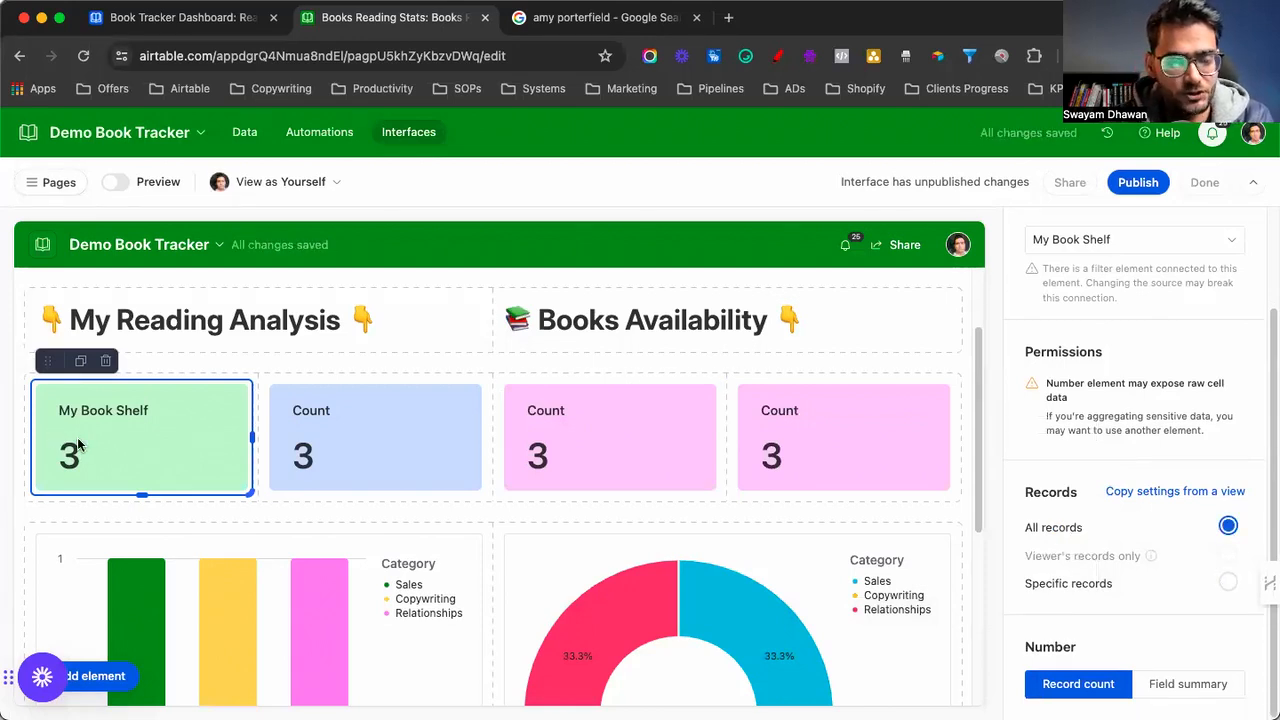
click(341, 433)
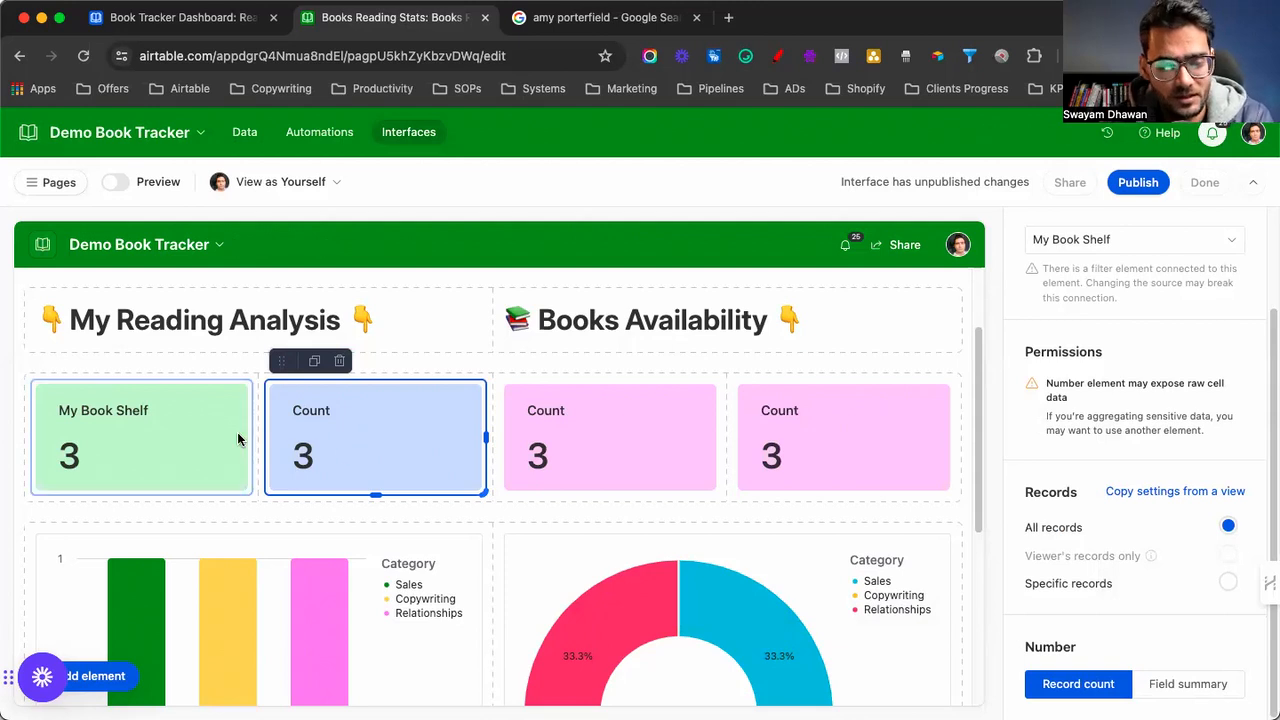
Retitle the blue Count card 'To Read' and colour it light cyan
scroll(1070, 462, up, 3)
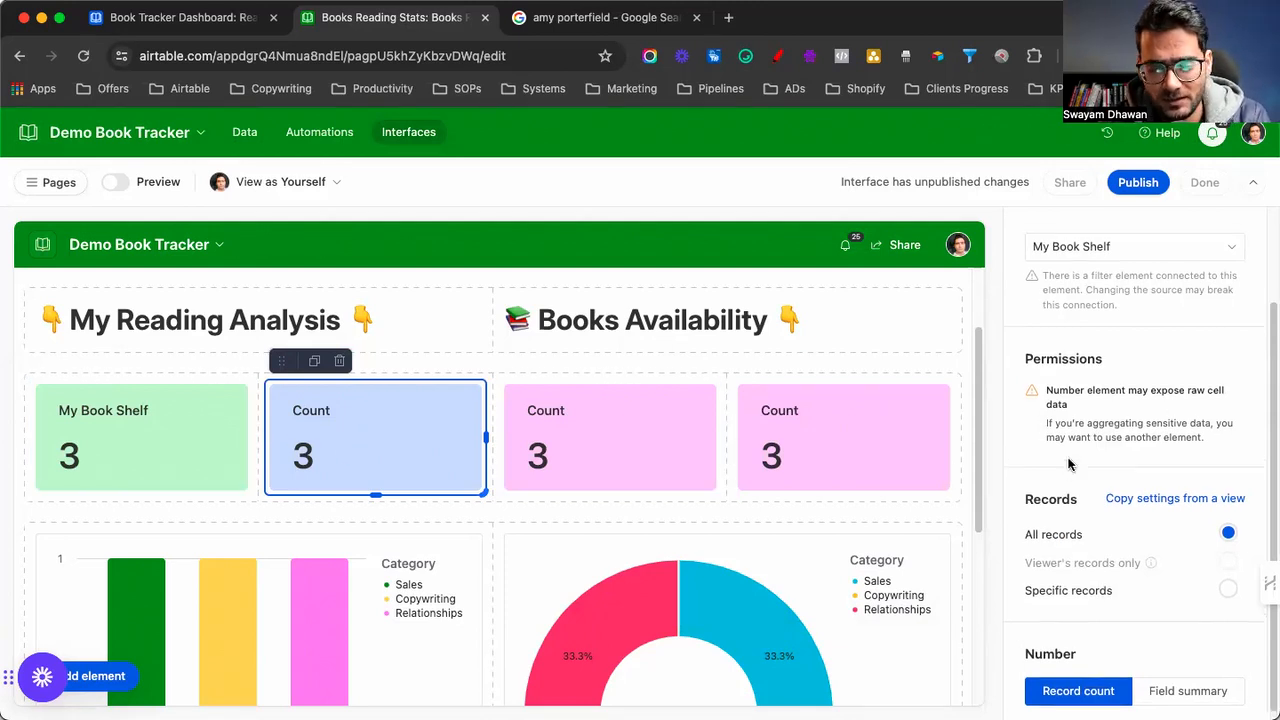
click(1113, 285)
click(1172, 520)
double_click(1172, 520)
text(To )
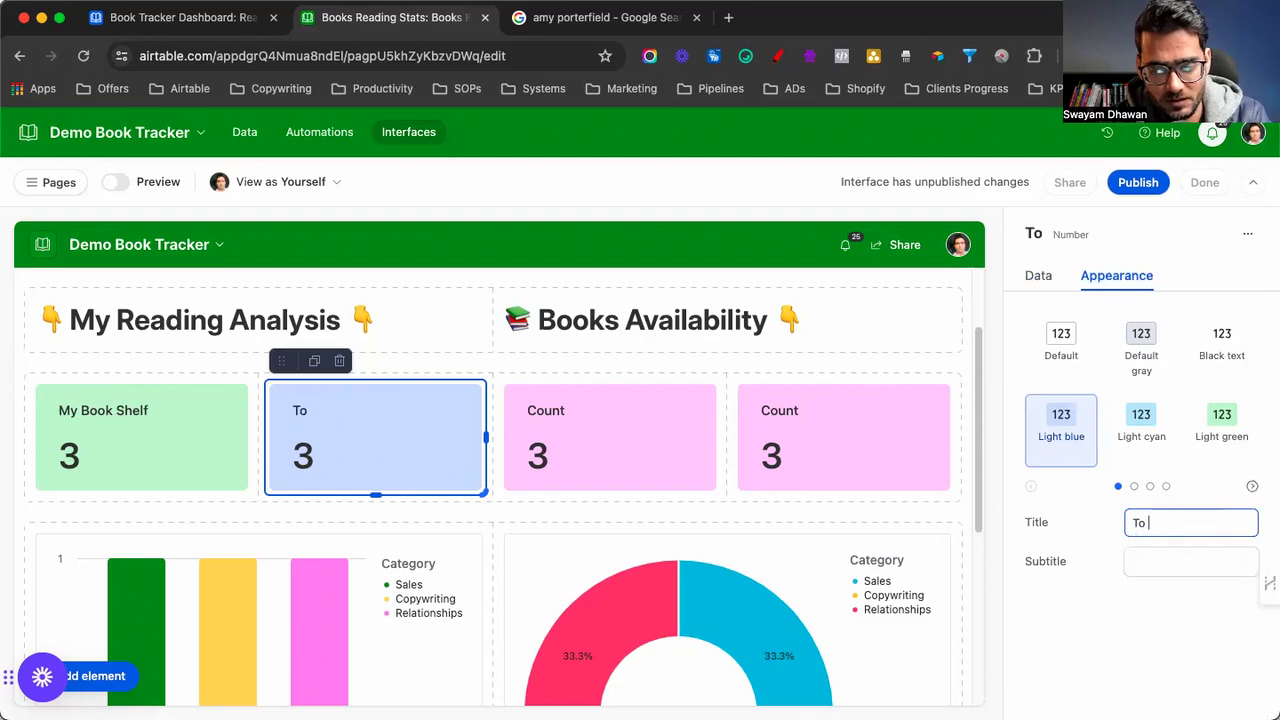
text(Read)
click(1230, 418)
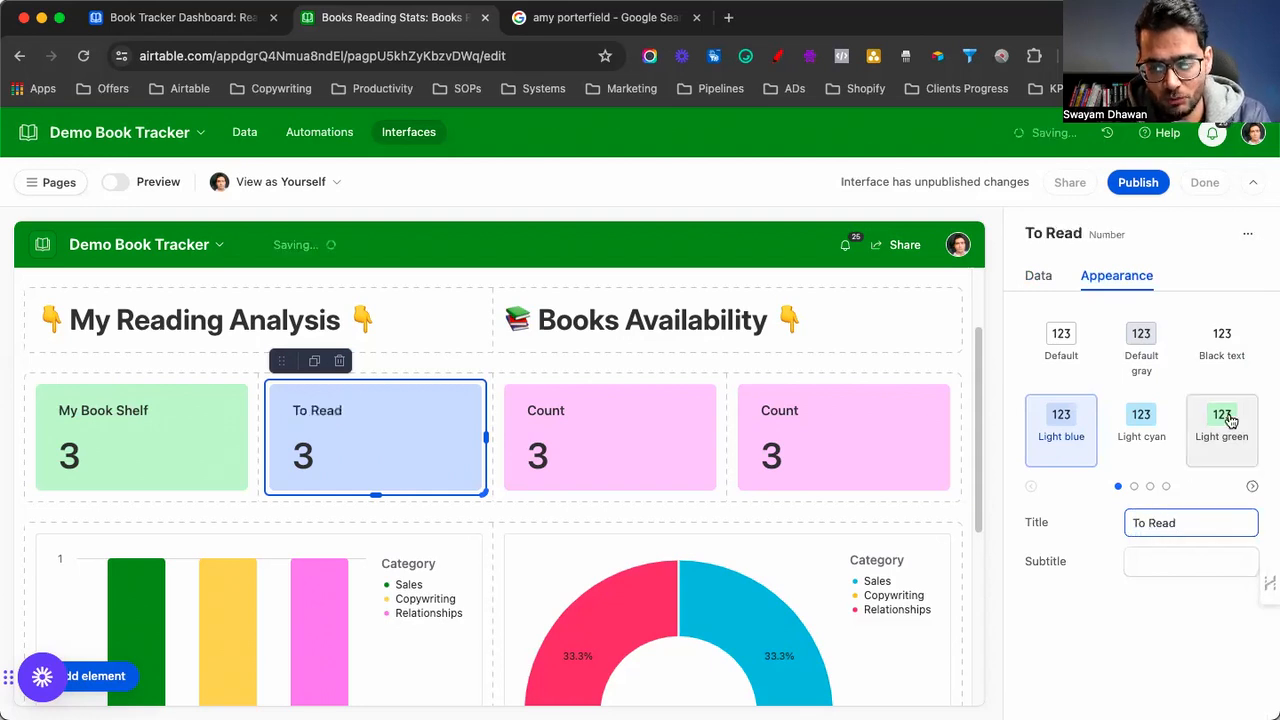
click(1112, 428)
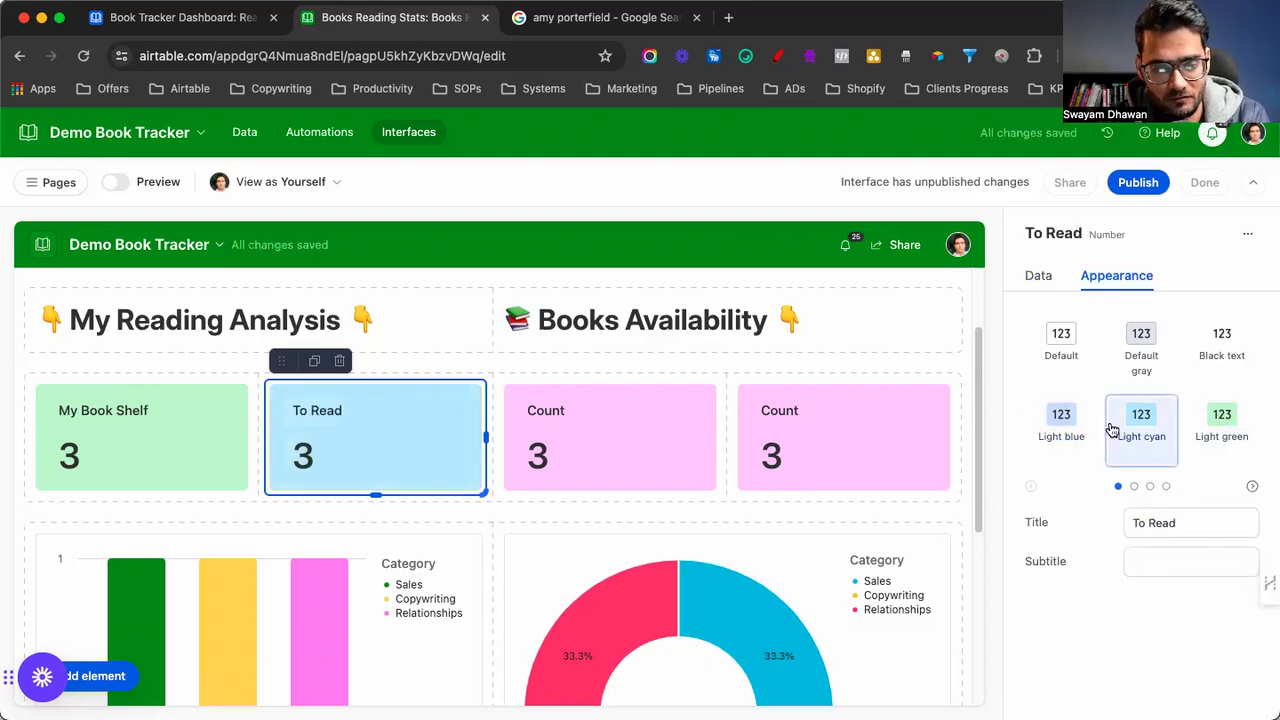
Count only records where Reading Staus is To Read, then duplicate the card
click(1038, 275)
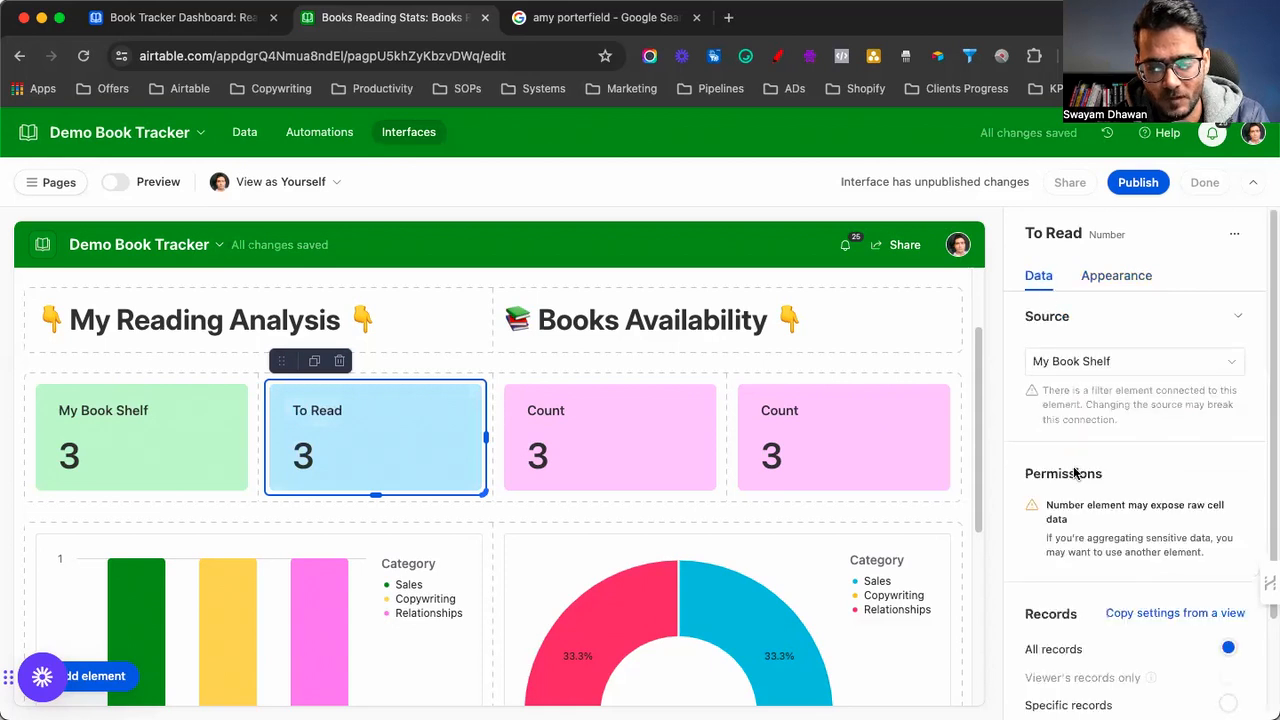
scroll(1078, 520, down, 3)
click(1084, 583)
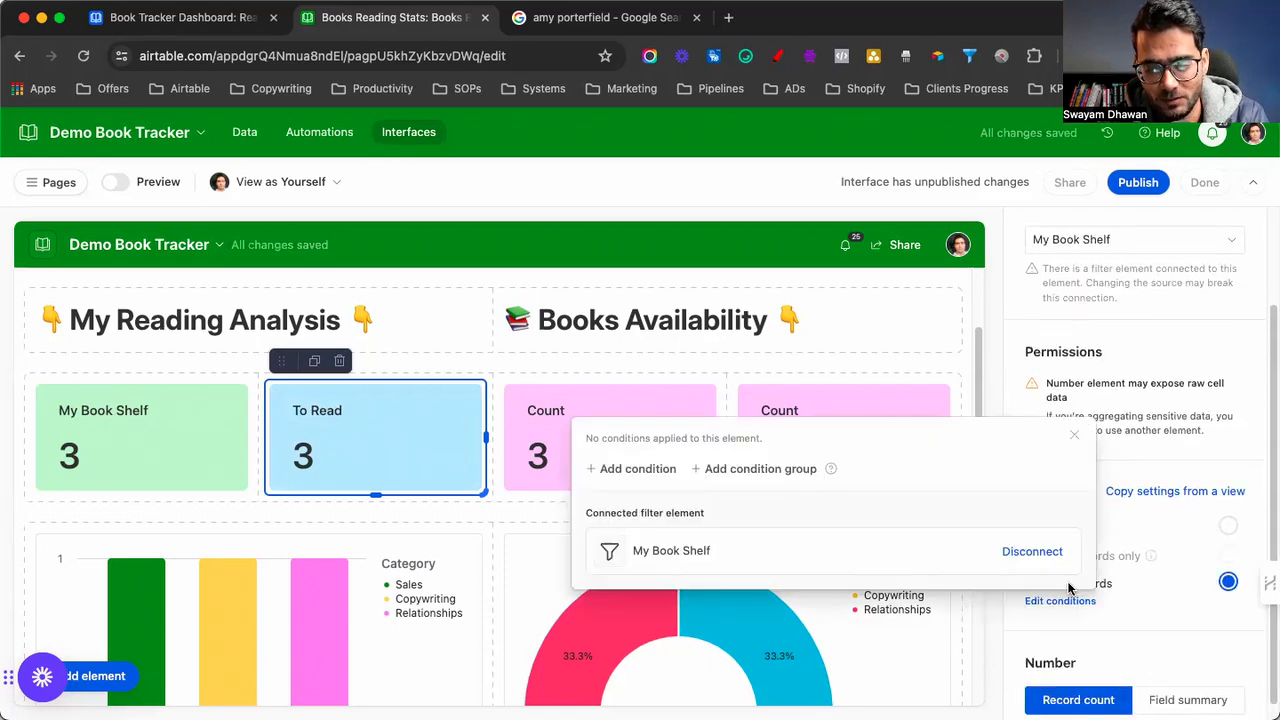
click(640, 470)
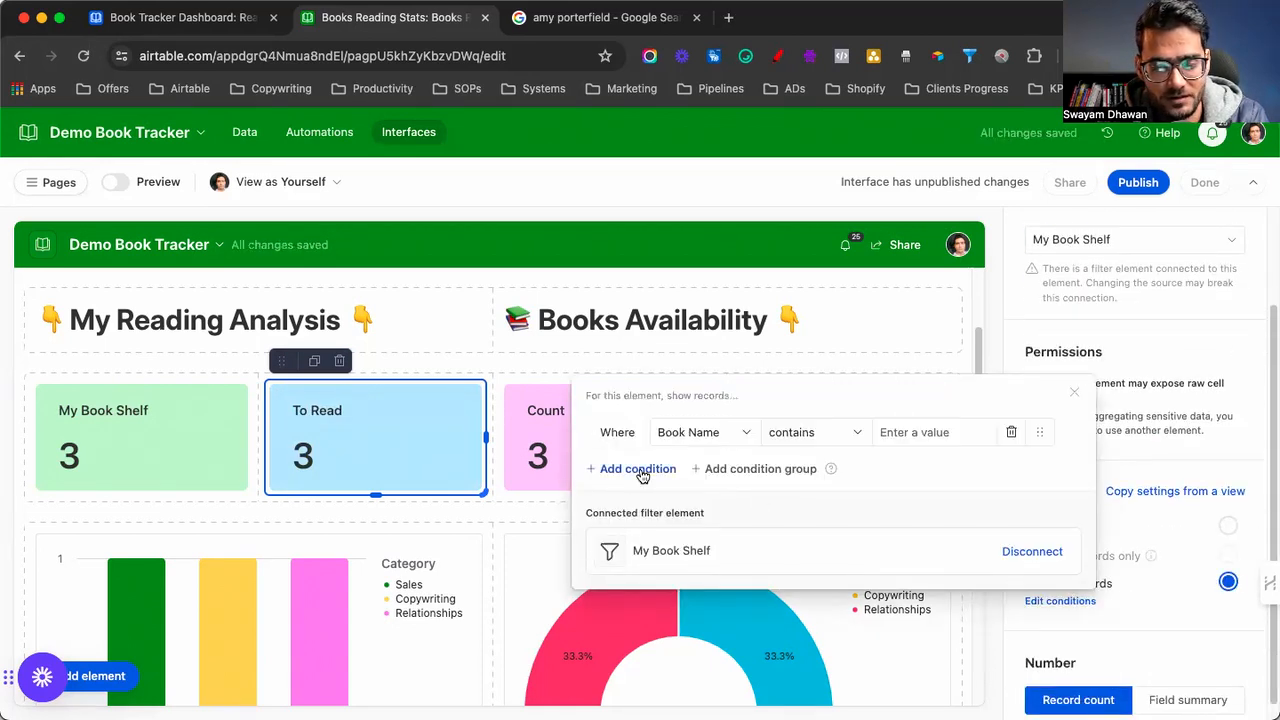
click(700, 436)
scroll(706, 600, down, 1)
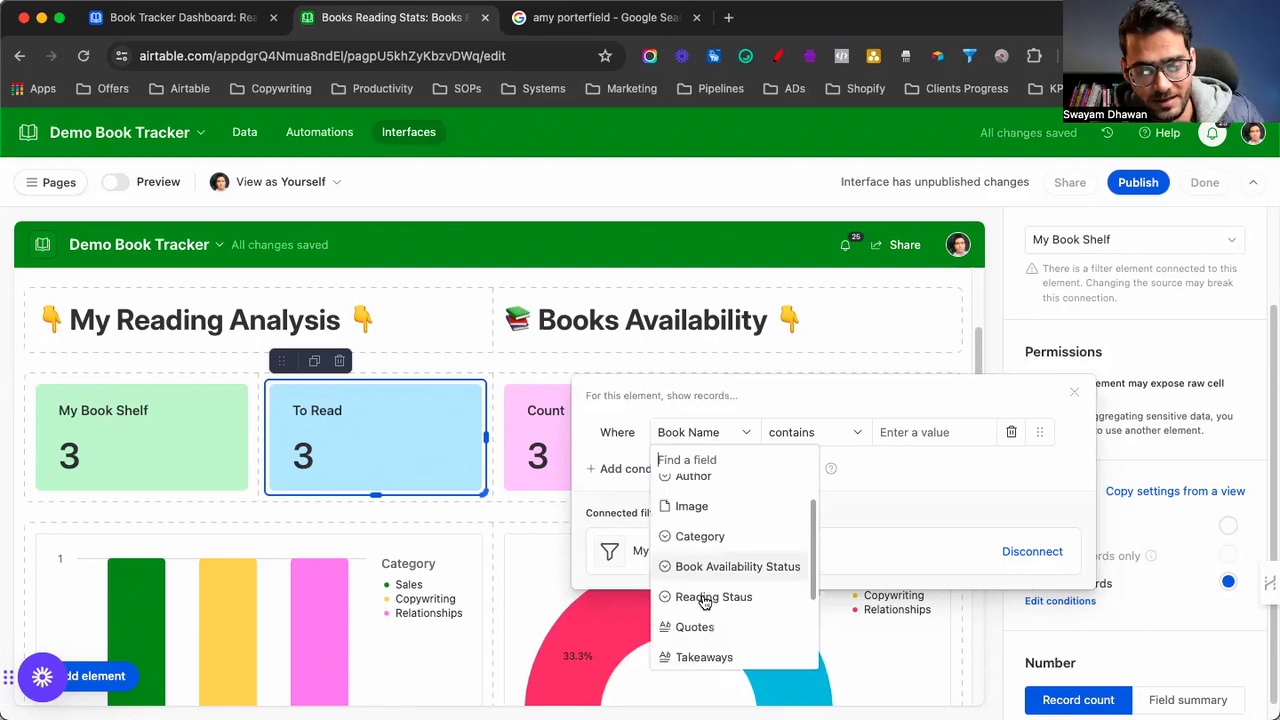
scroll(706, 600, down, 1)
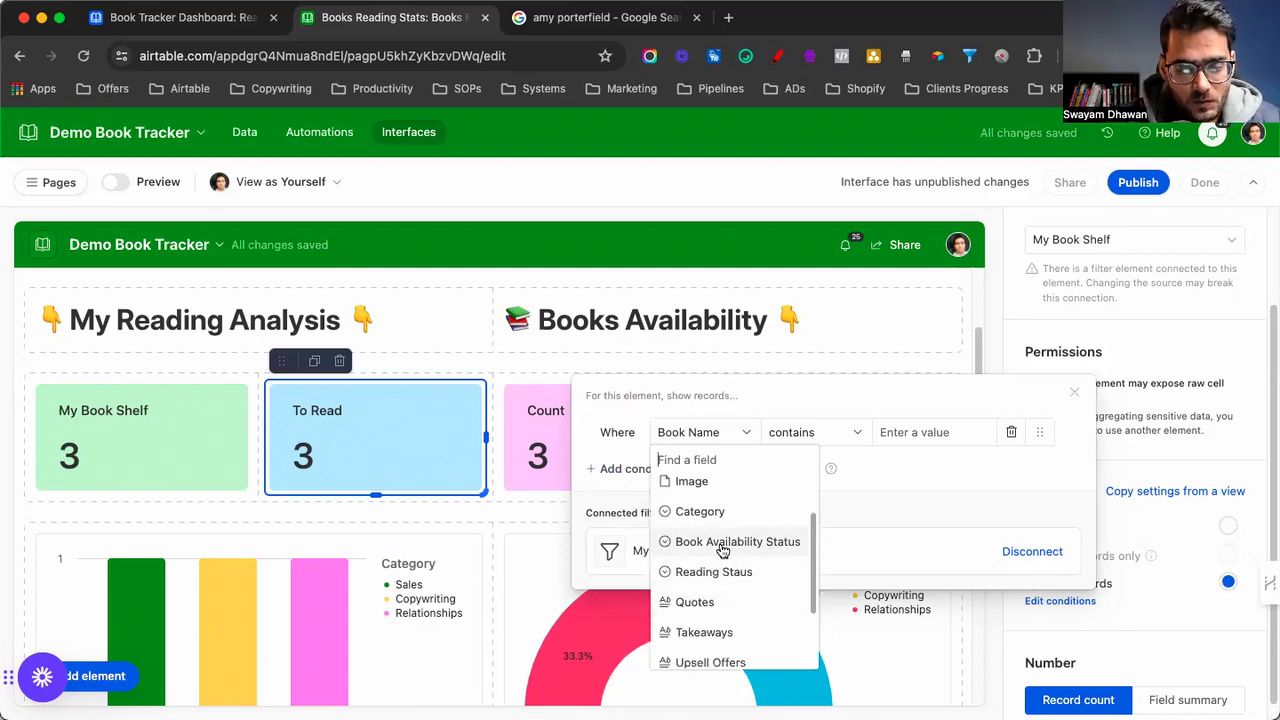
click(718, 573)
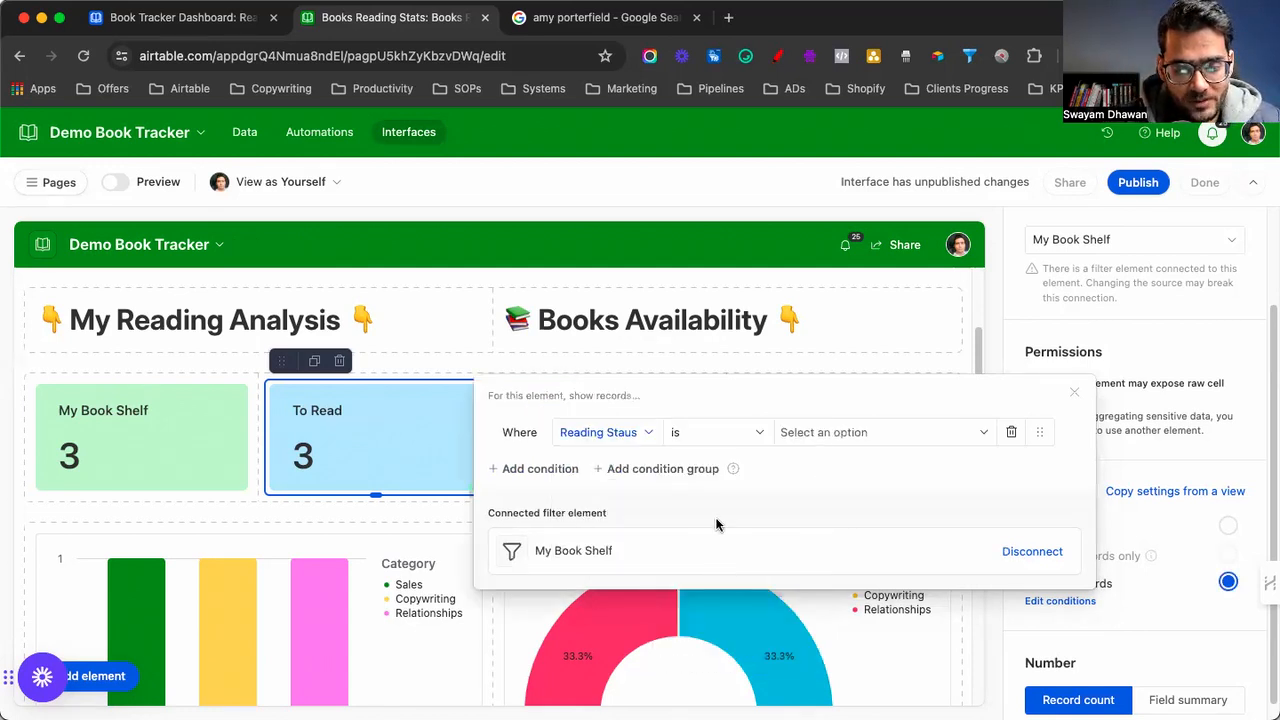
click(812, 432)
click(808, 491)
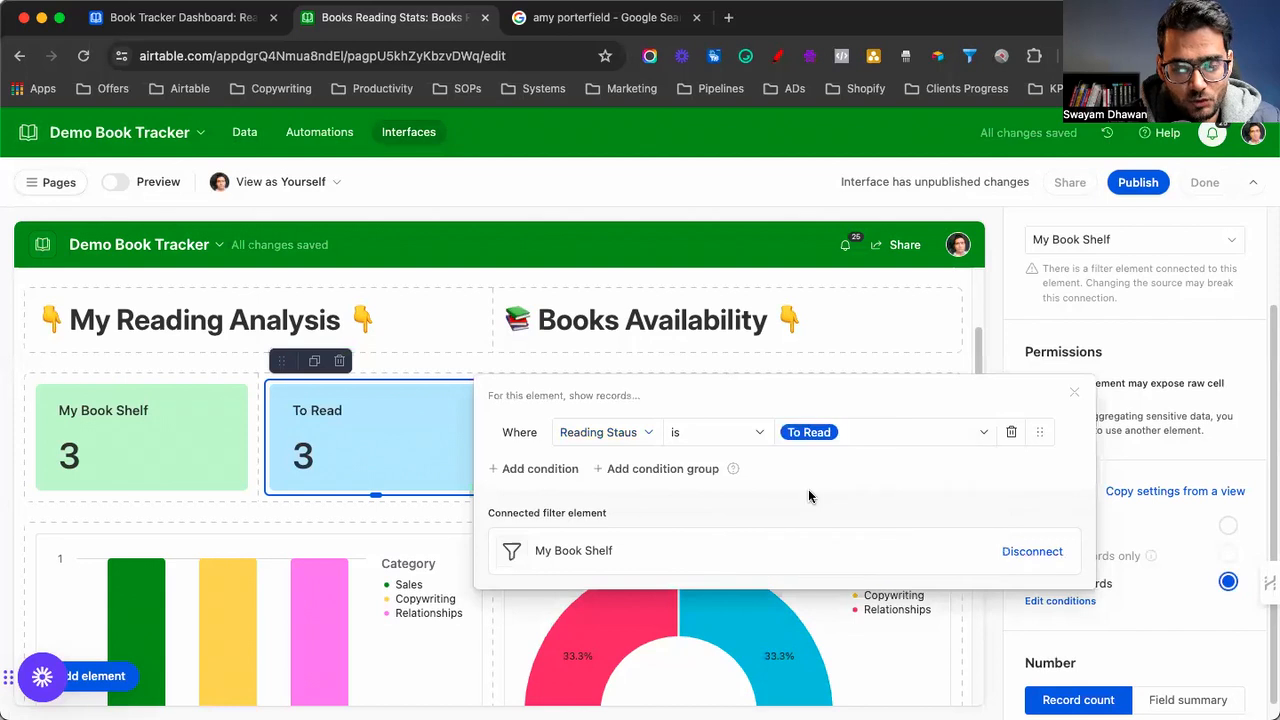
click(1075, 394)
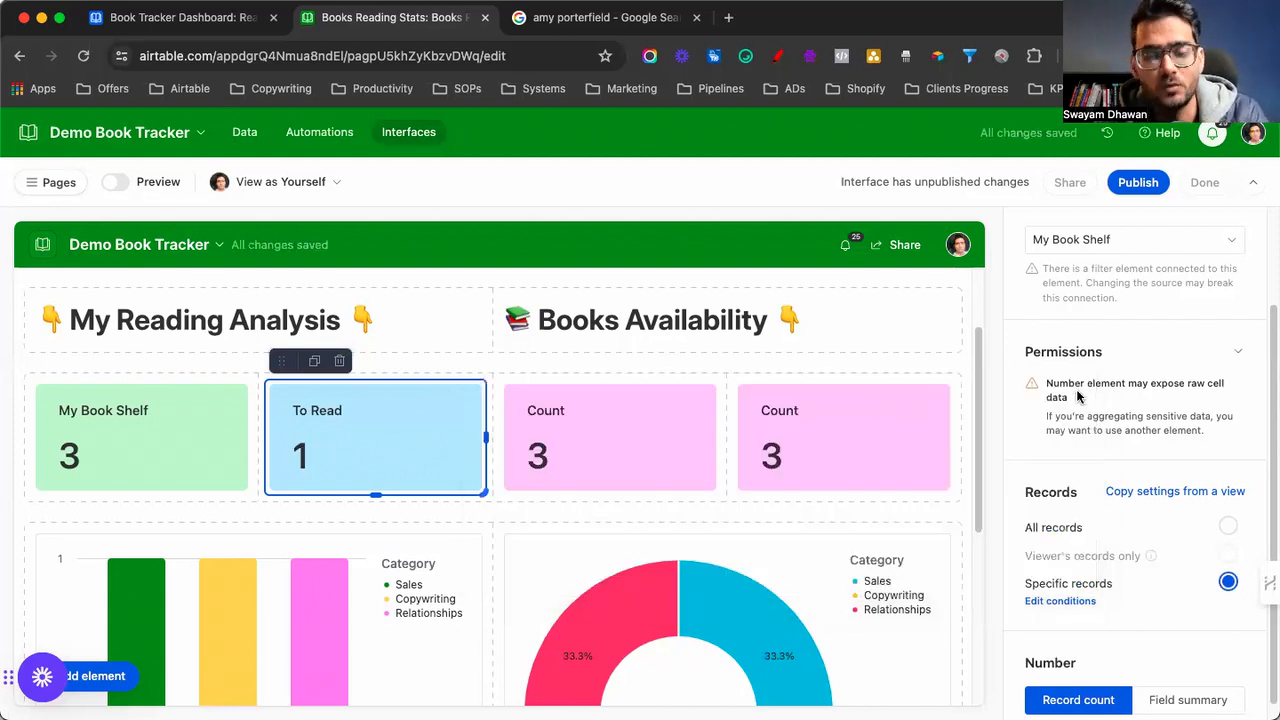
click(315, 362)
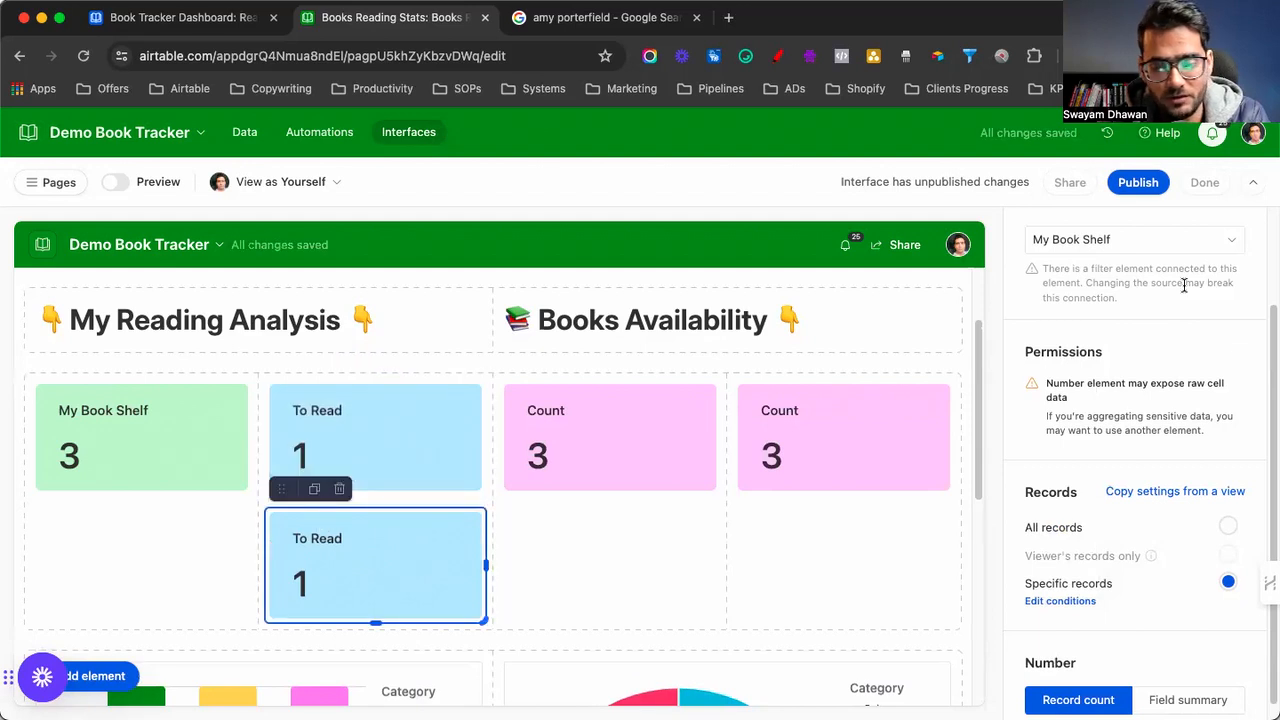
Colour the copied card light yellow and retitle it 'Reading'
click(1118, 277)
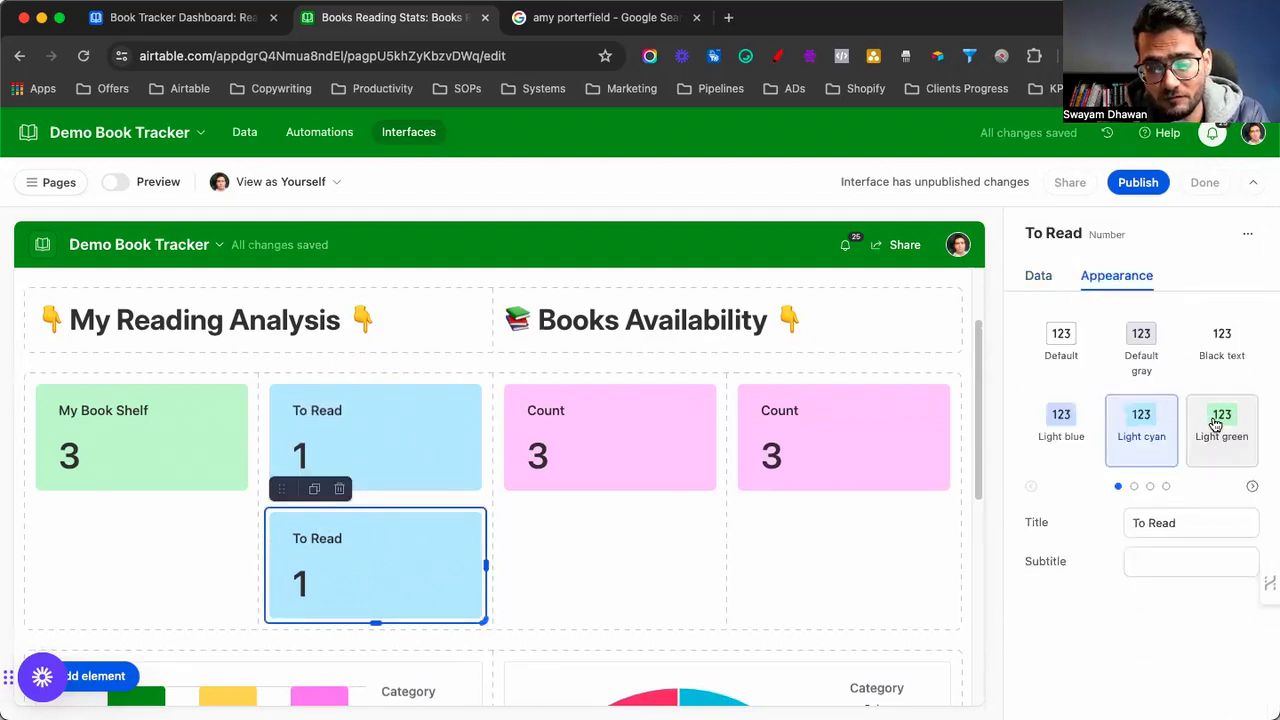
click(1134, 486)
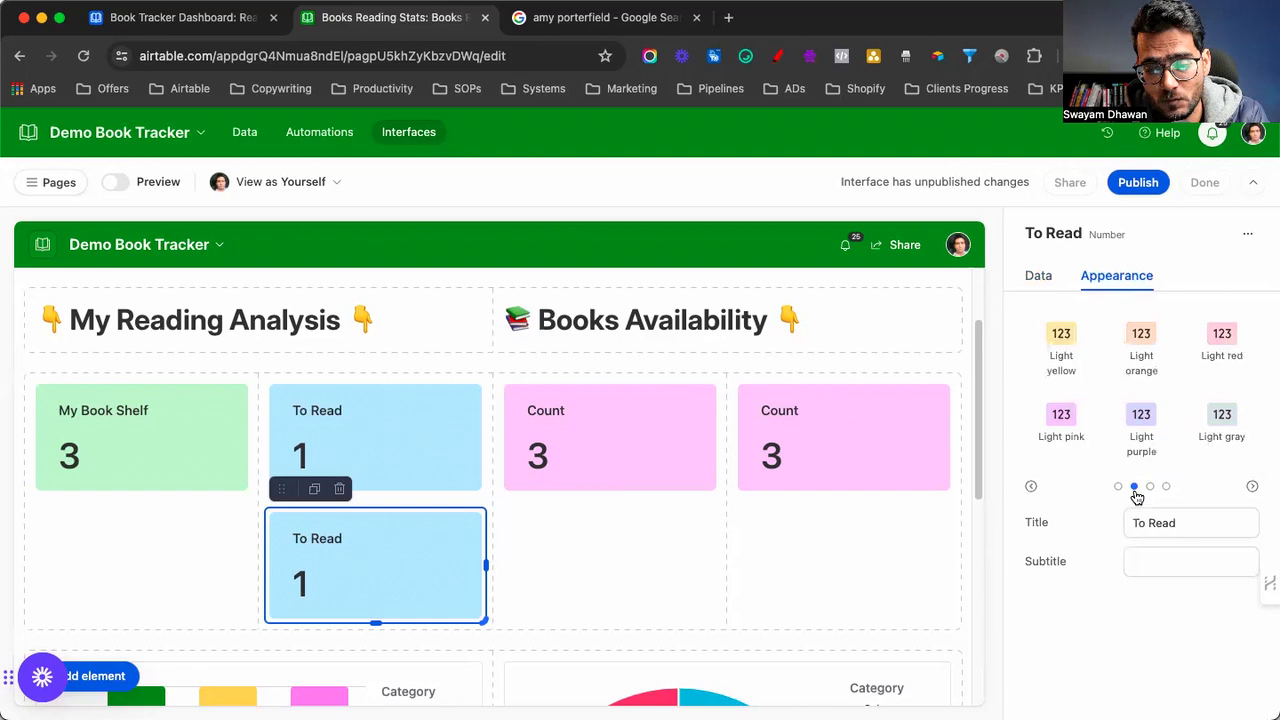
click(1063, 348)
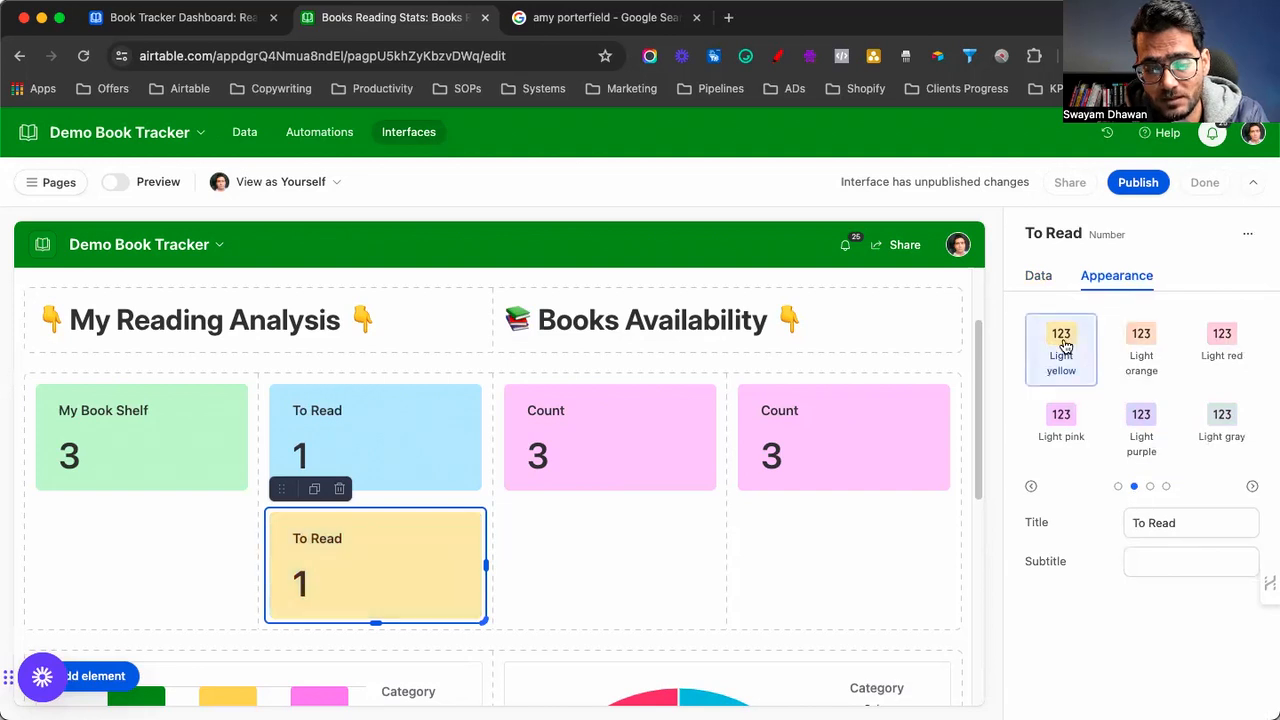
triple_click(1170, 522)
text(Reading)
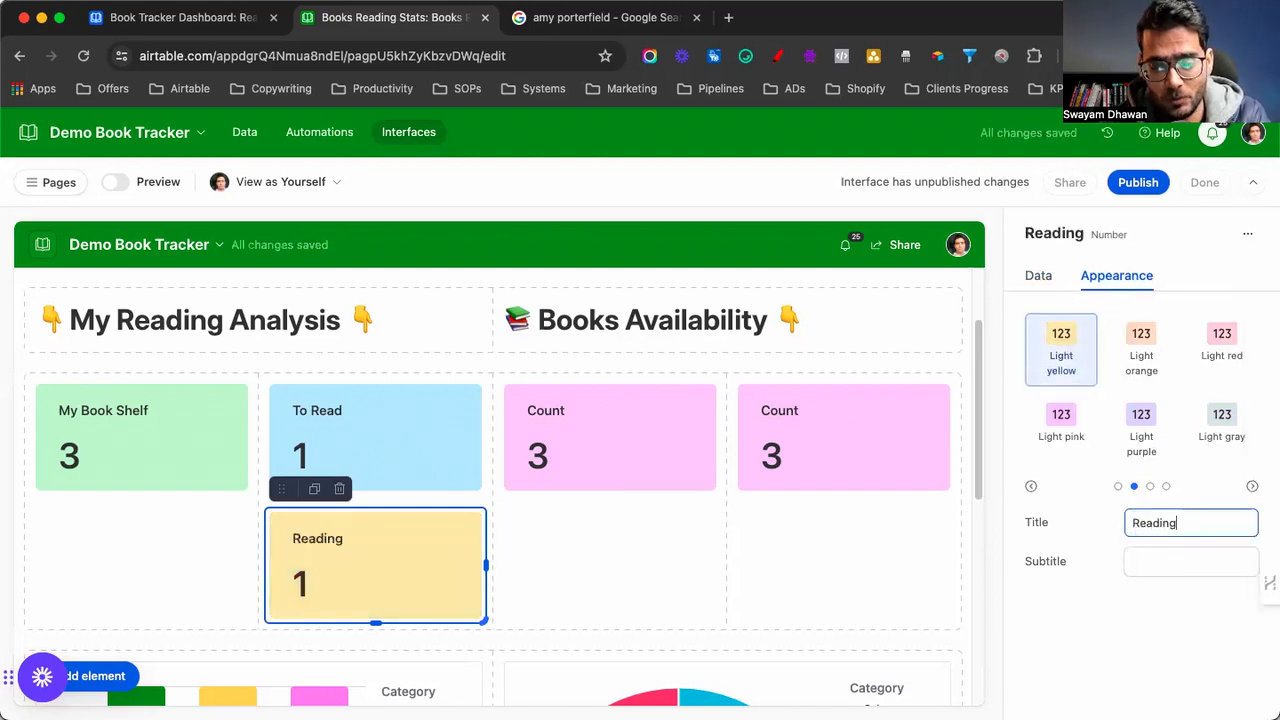
Change the Reading card's condition to Reading Staus is Reading and duplicate it
click(1038, 276)
scroll(1052, 445, down, 3)
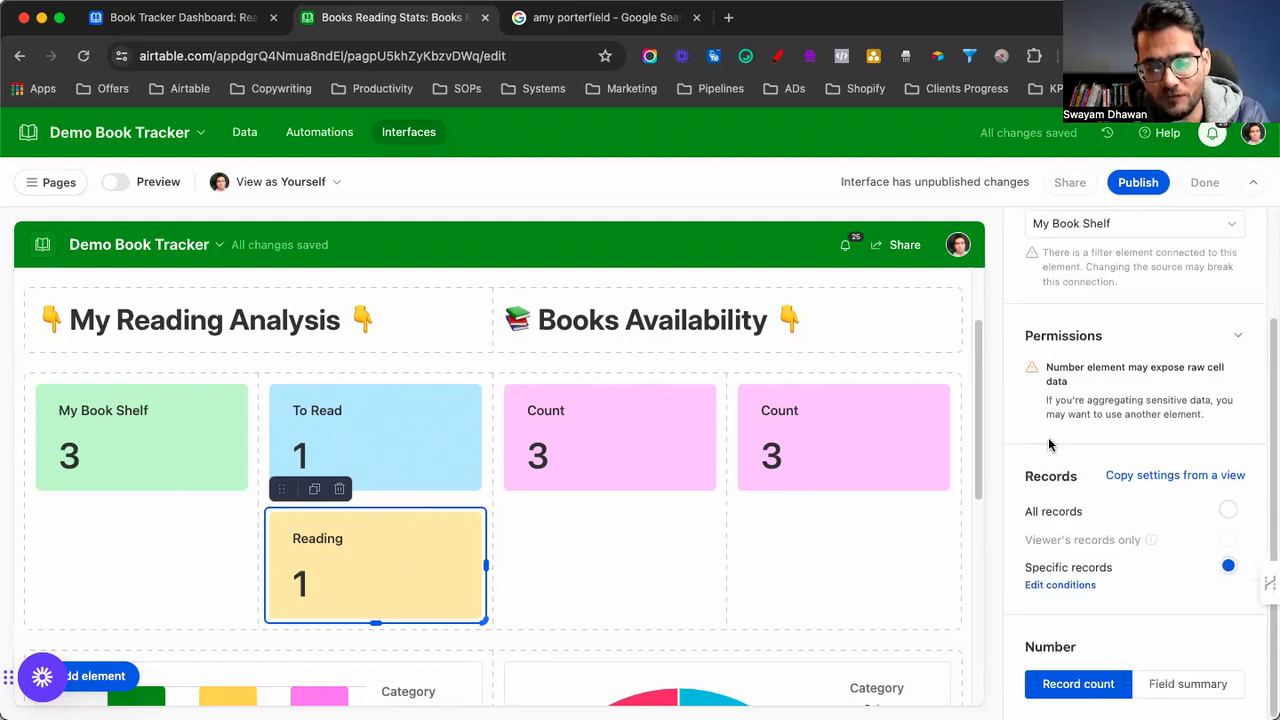
click(1058, 586)
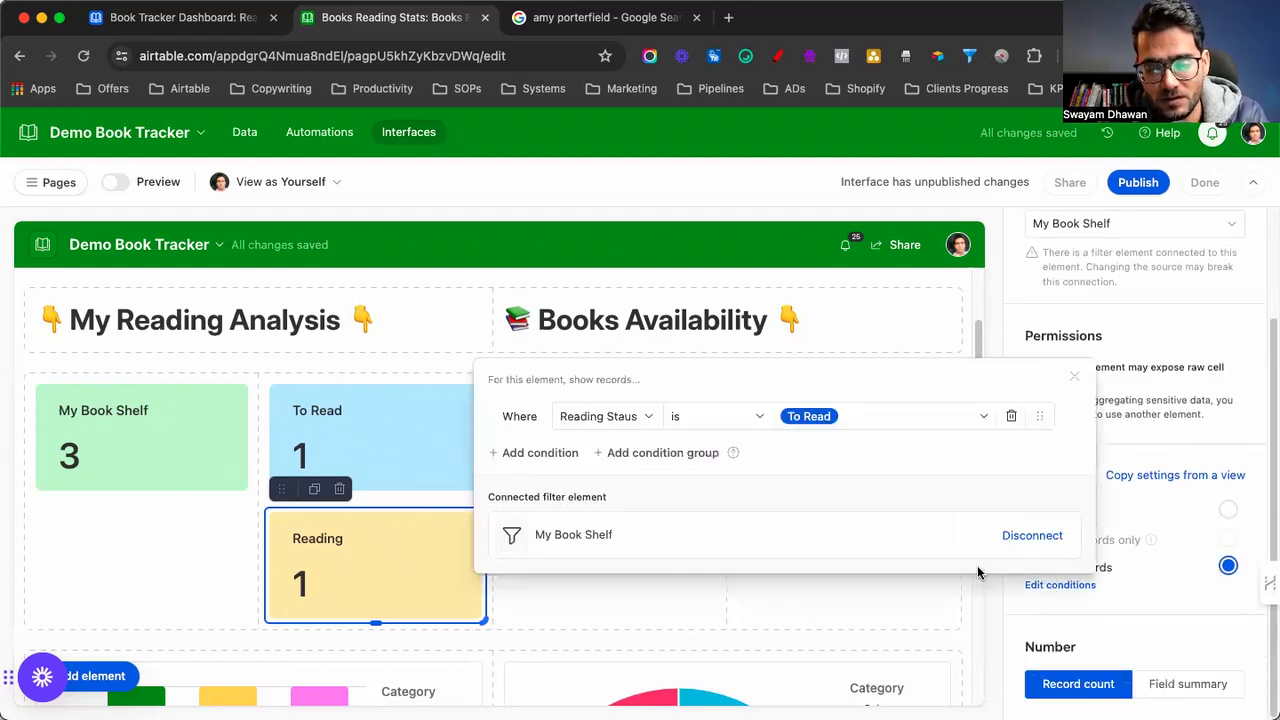
click(832, 420)
click(817, 514)
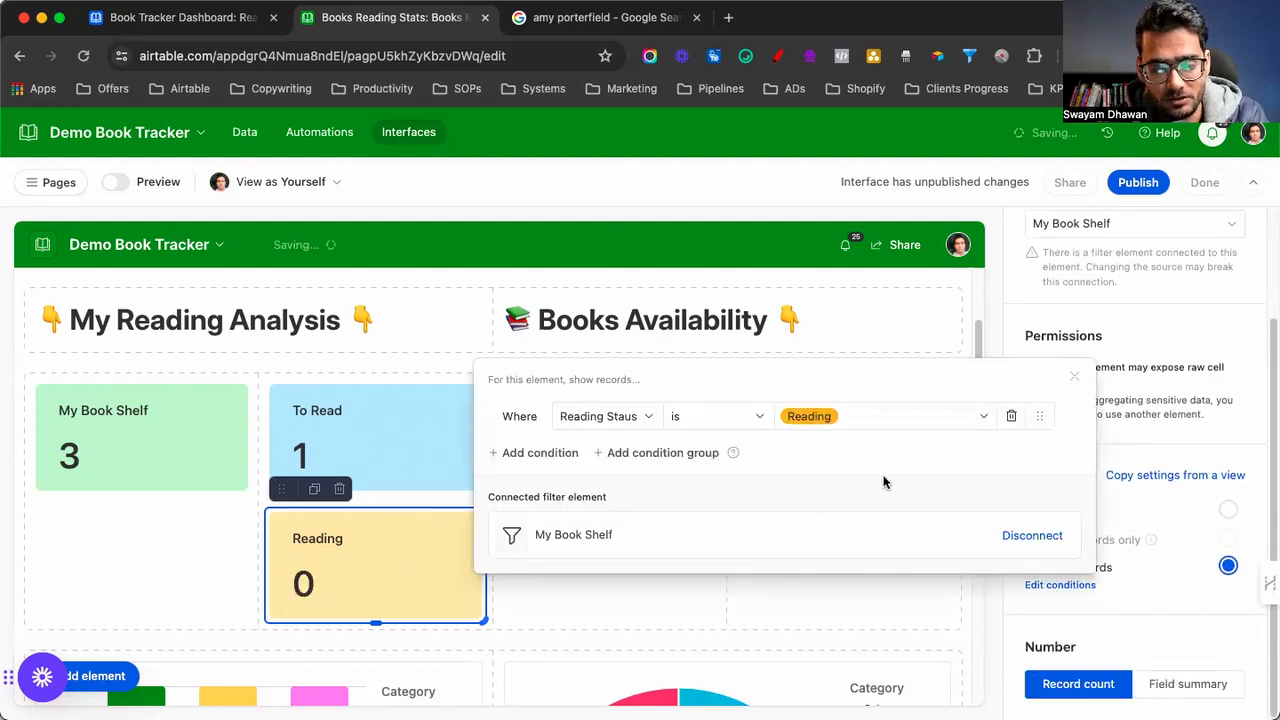
click(1077, 380)
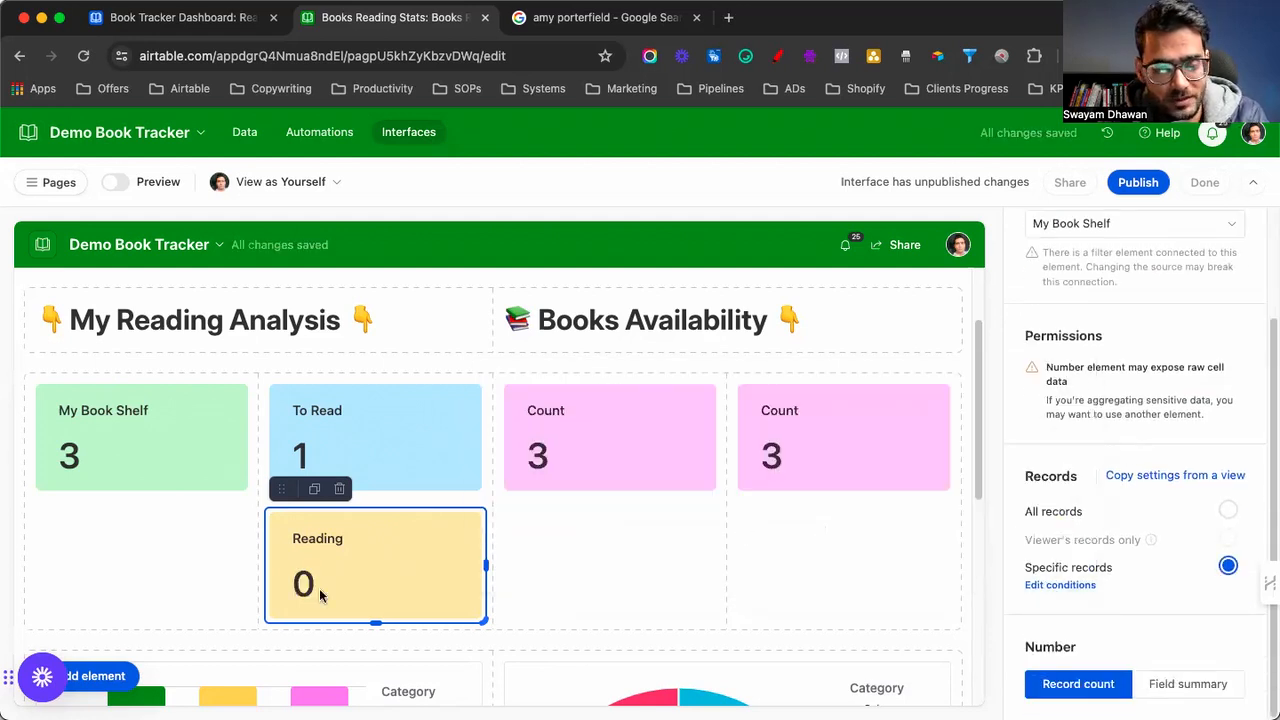
click(316, 489)
Move the copy below My Book Shelf, and make the other Reading card a light red 'Read' card
drag(281, 489, 94, 522)
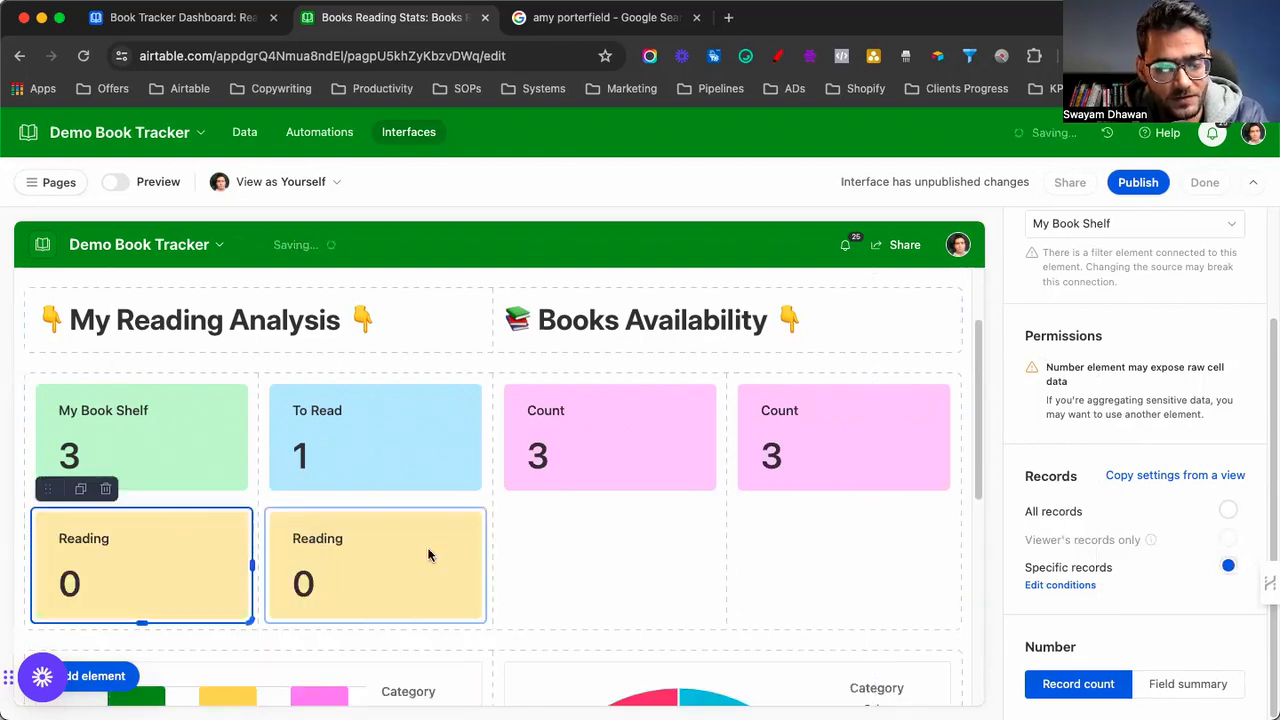
click(427, 547)
scroll(1150, 400, up, 3)
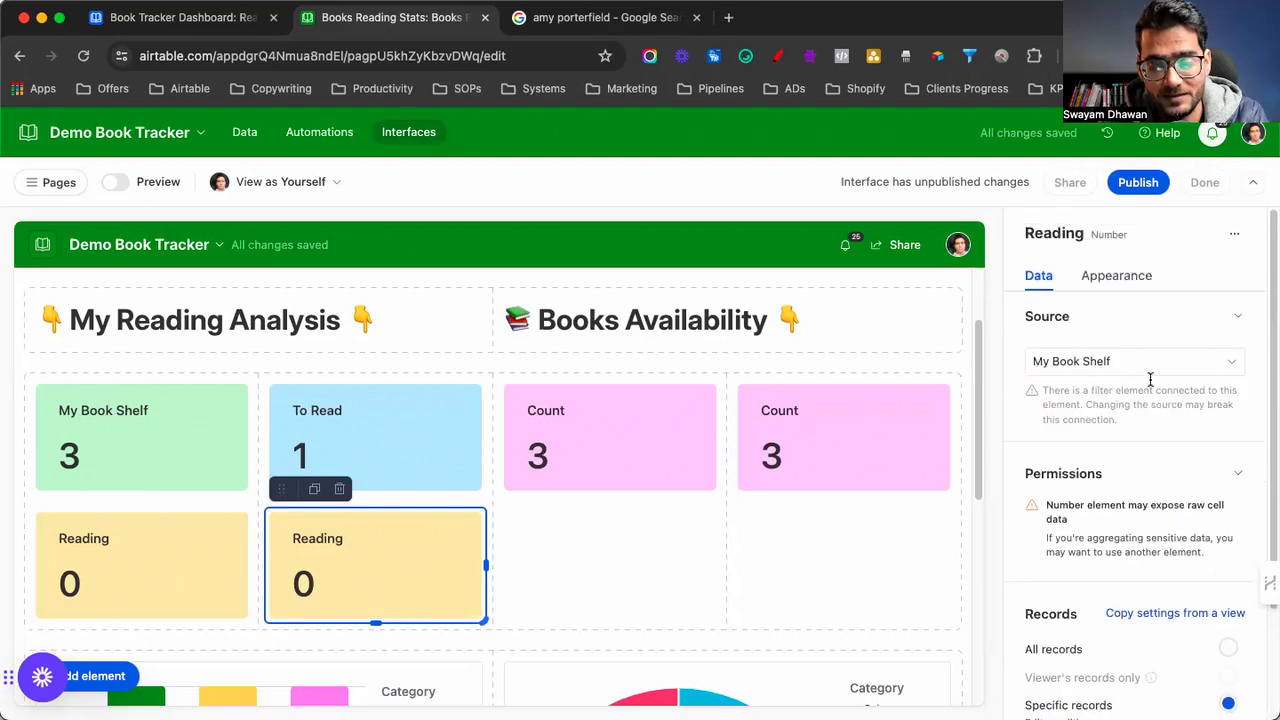
click(1114, 276)
double_click(1176, 516)
text(Read)
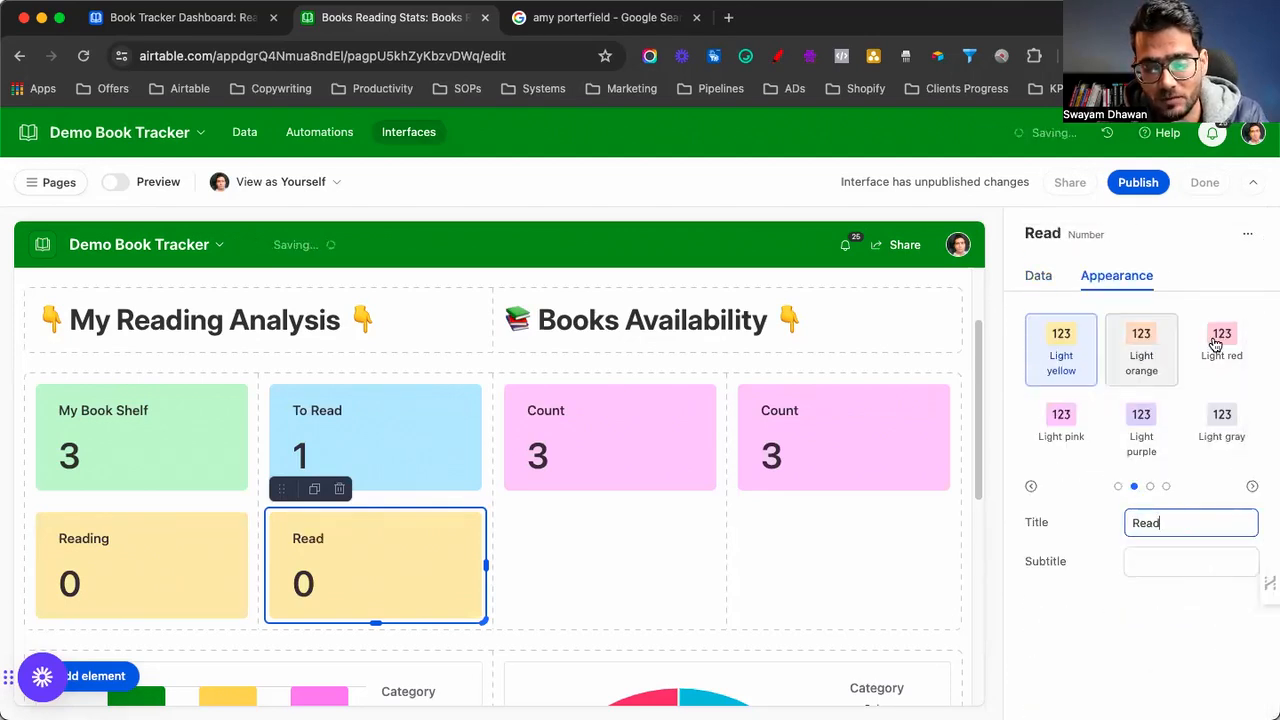
click(1222, 340)
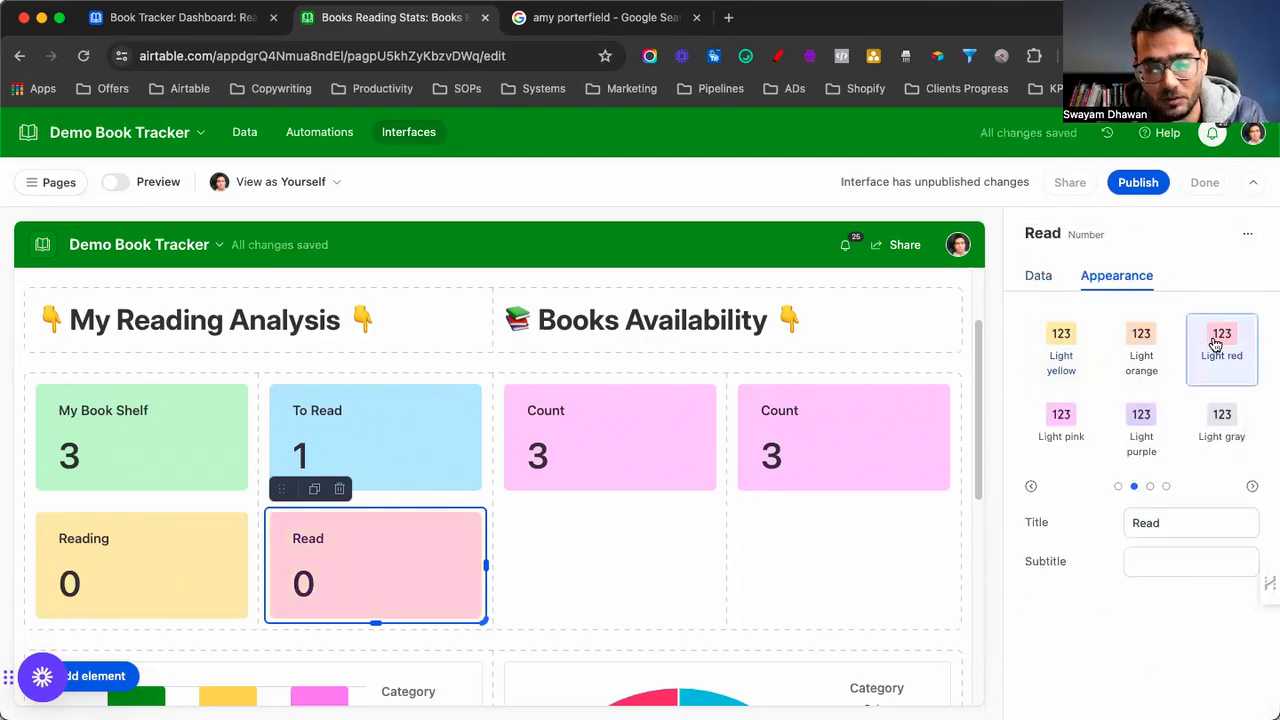
Change the Read card's condition so Reading Staus is Read
click(1036, 278)
scroll(1086, 414, down, 3)
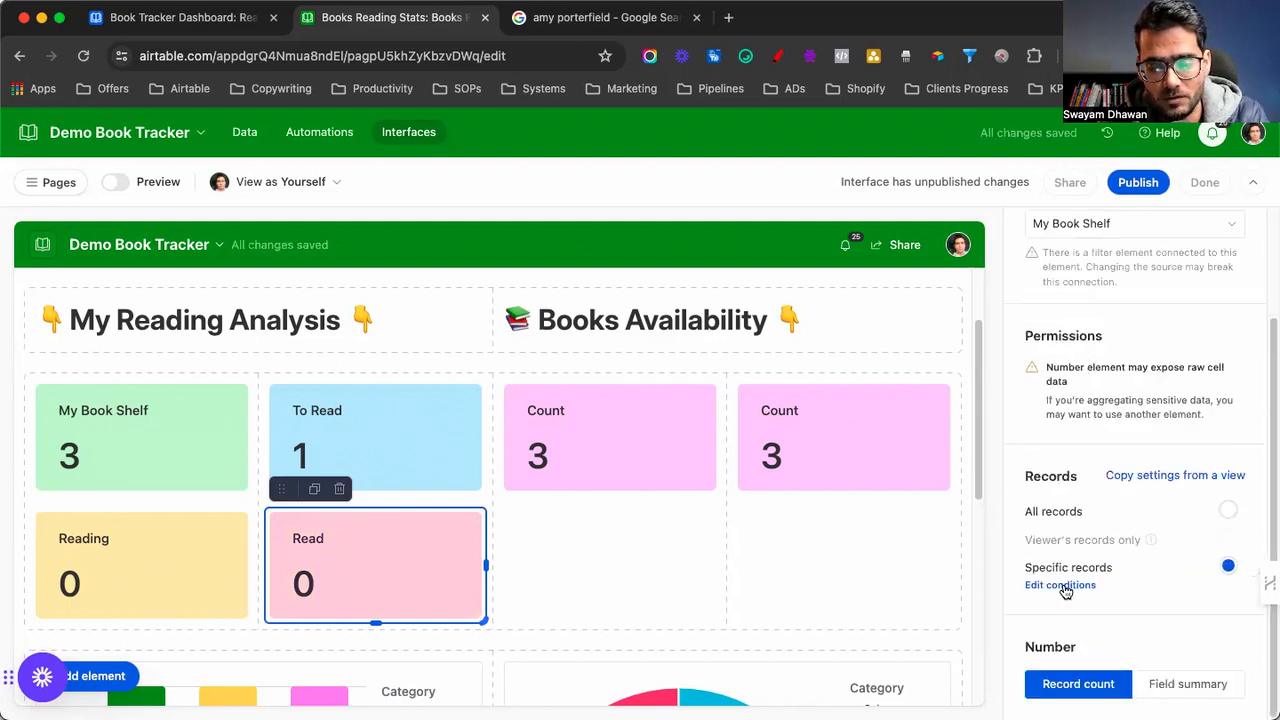
click(1060, 585)
click(812, 416)
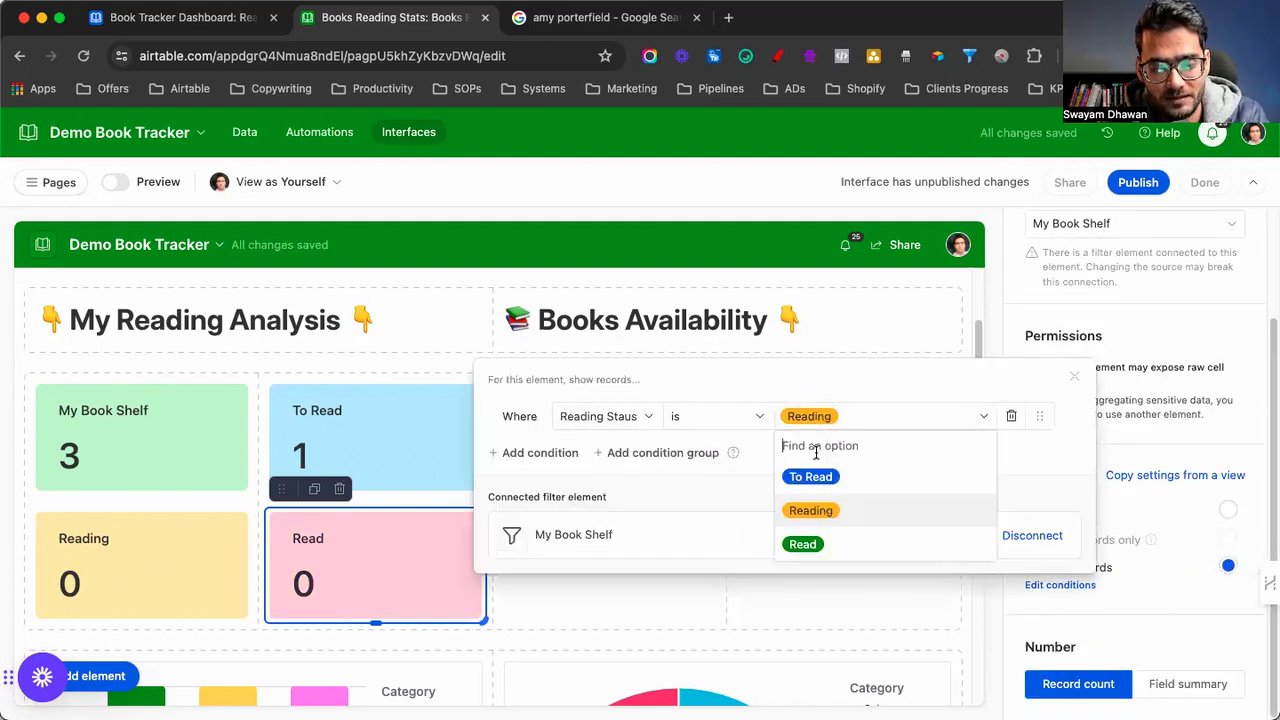
click(802, 545)
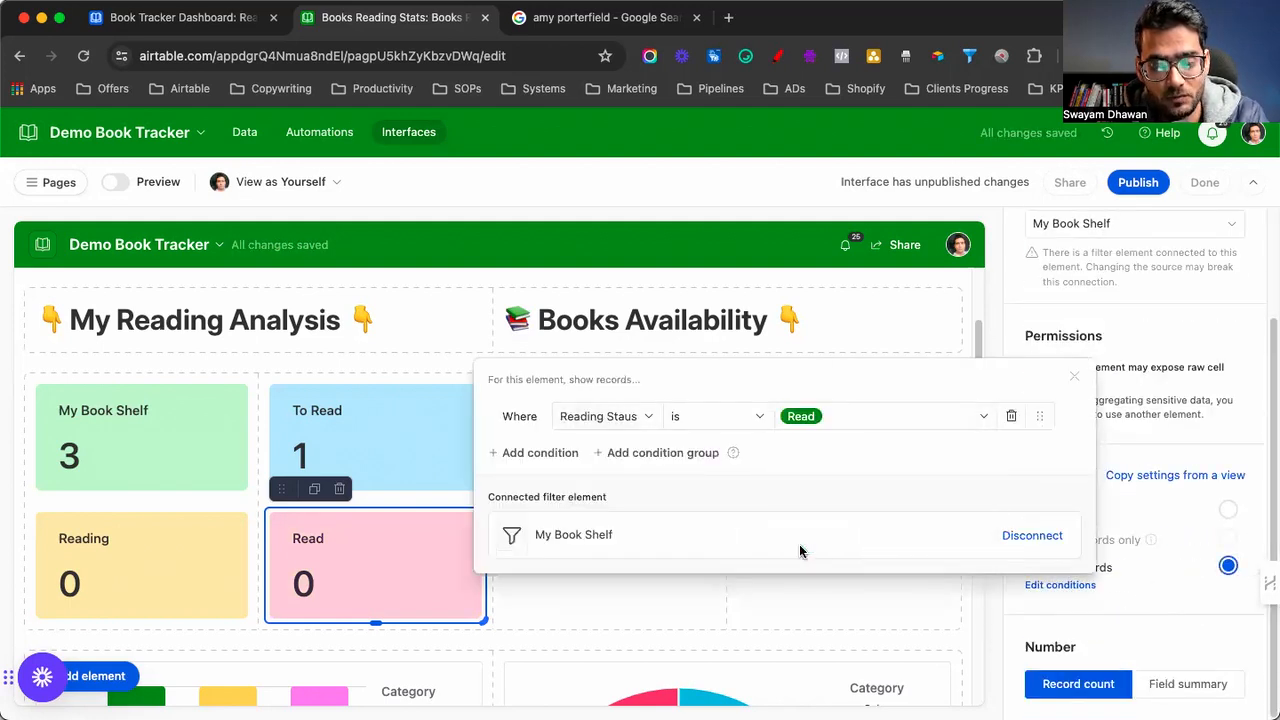
click(1073, 382)
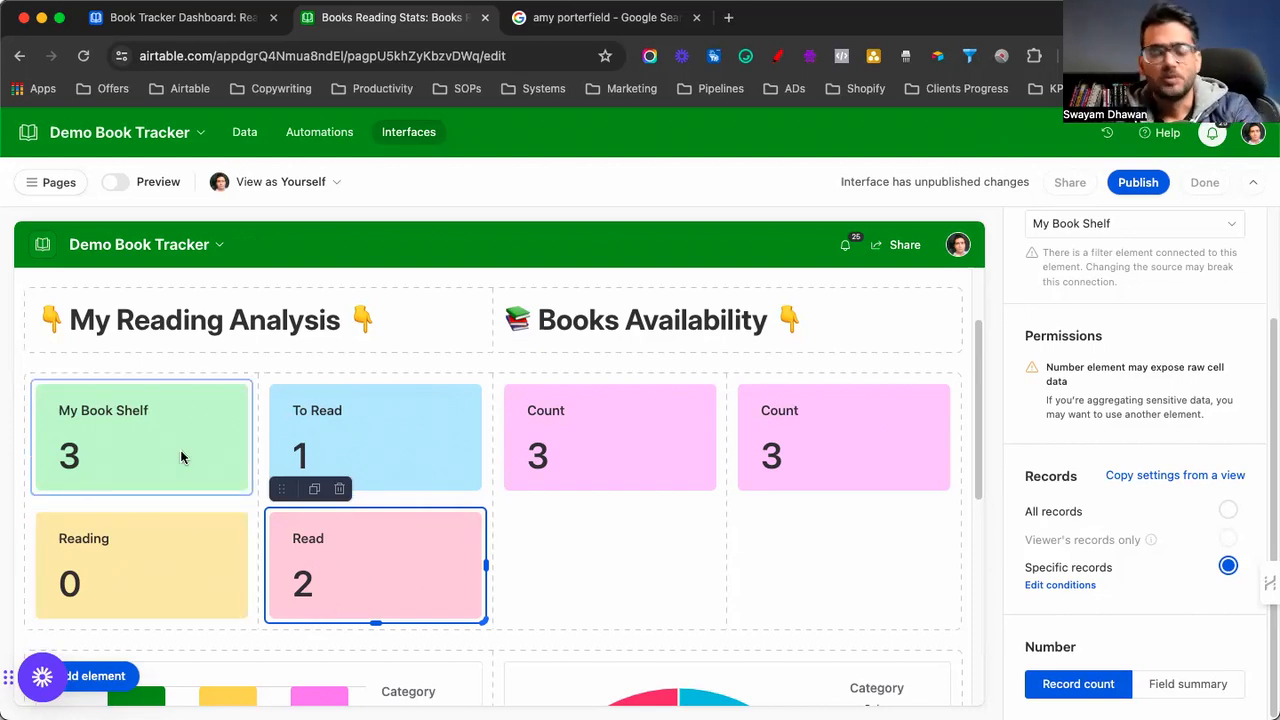
Colour the first Count card under Books Availability light yellow
click(586, 449)
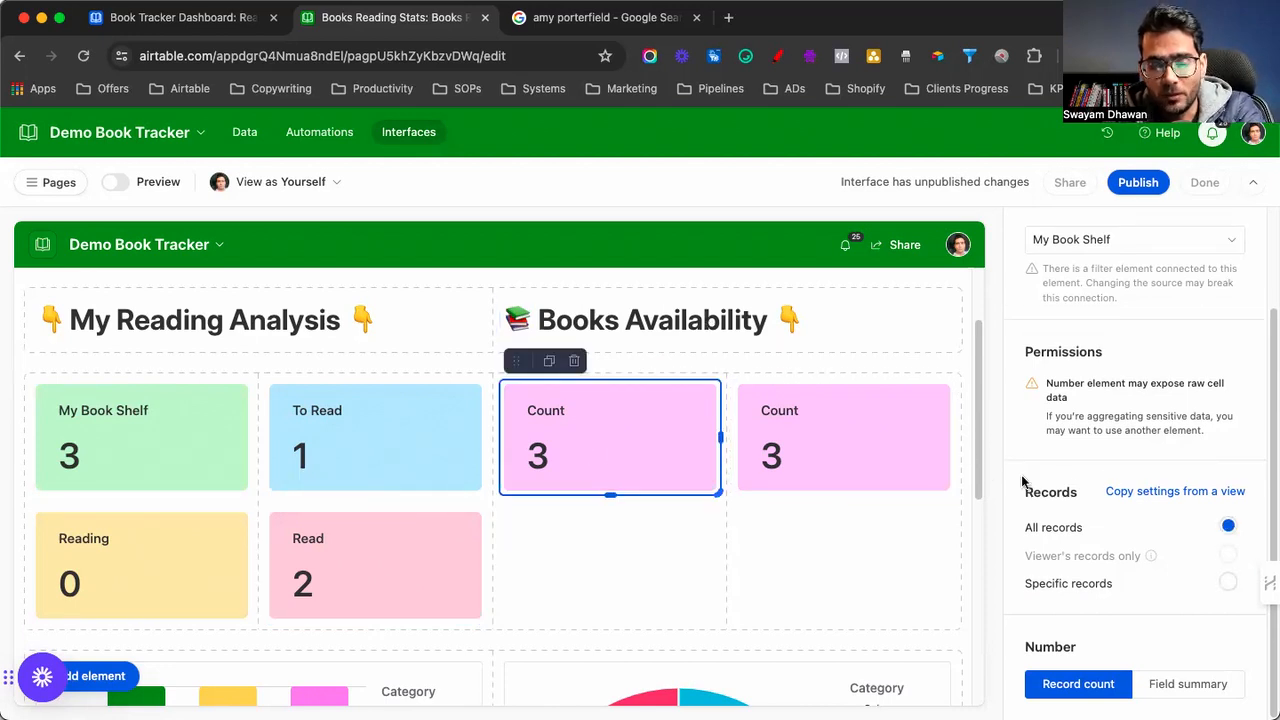
scroll(1068, 537, up, 3)
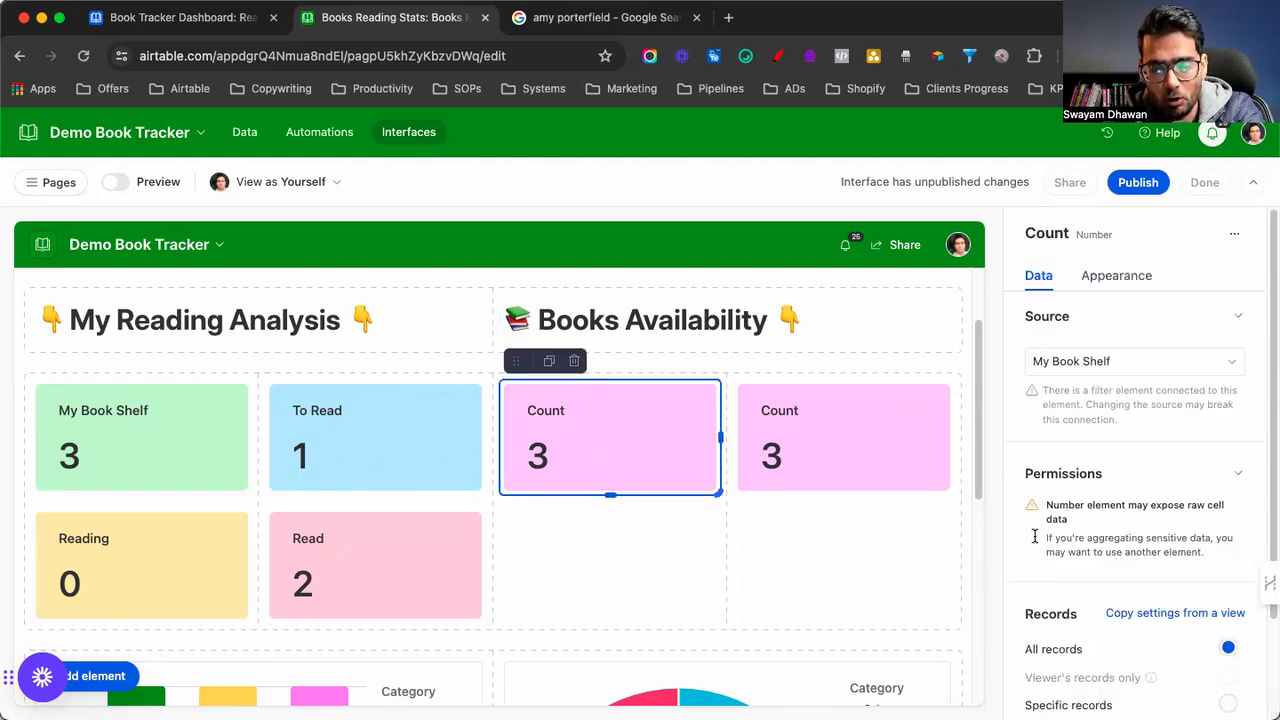
click(1112, 276)
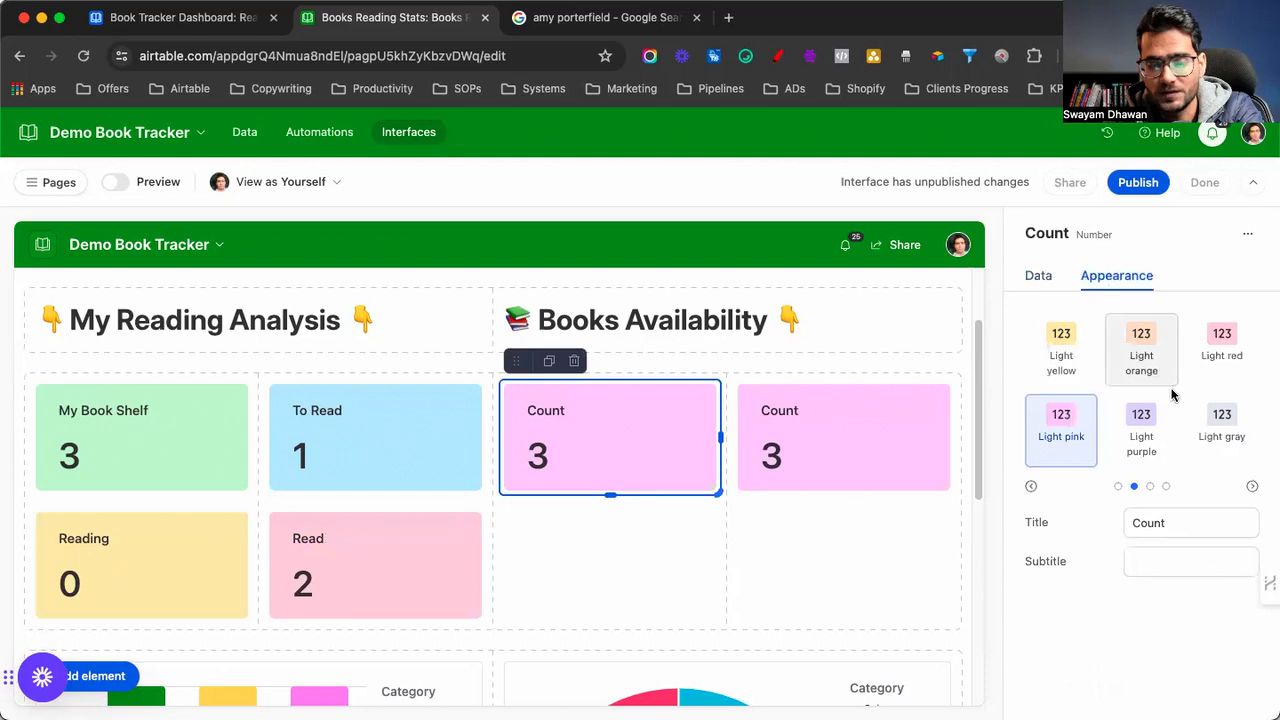
click(1220, 436)
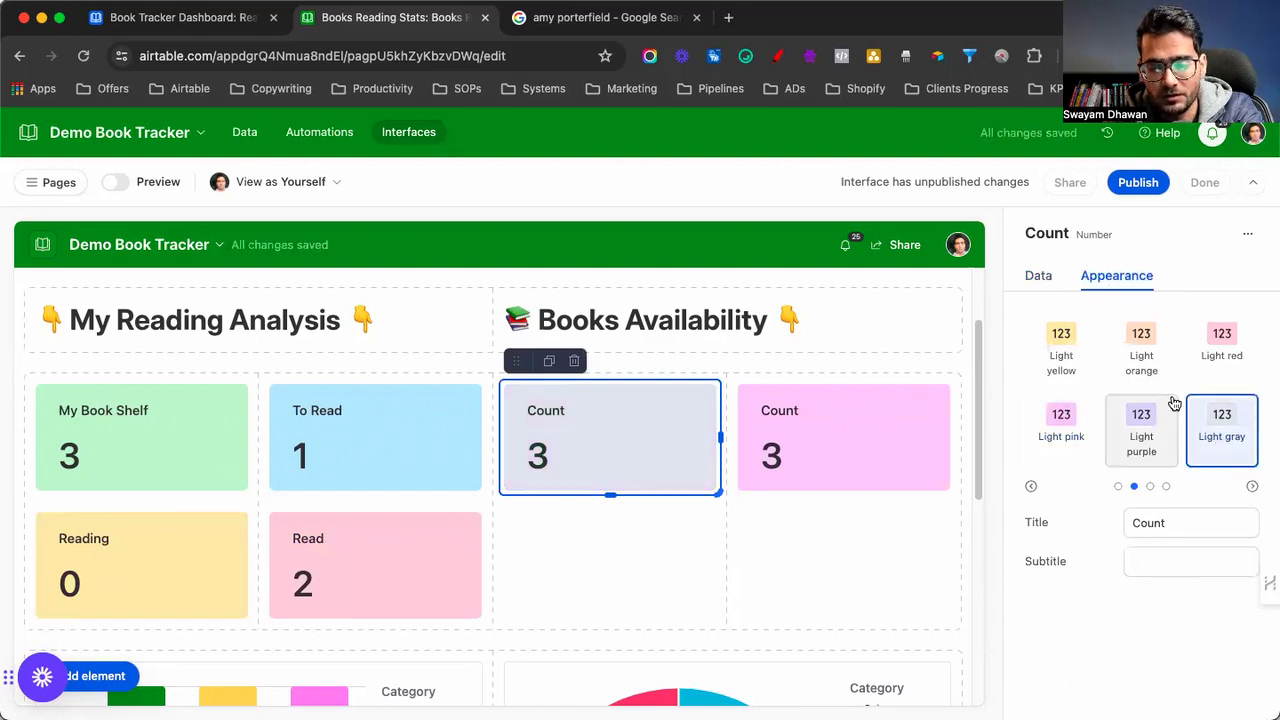
click(1078, 358)
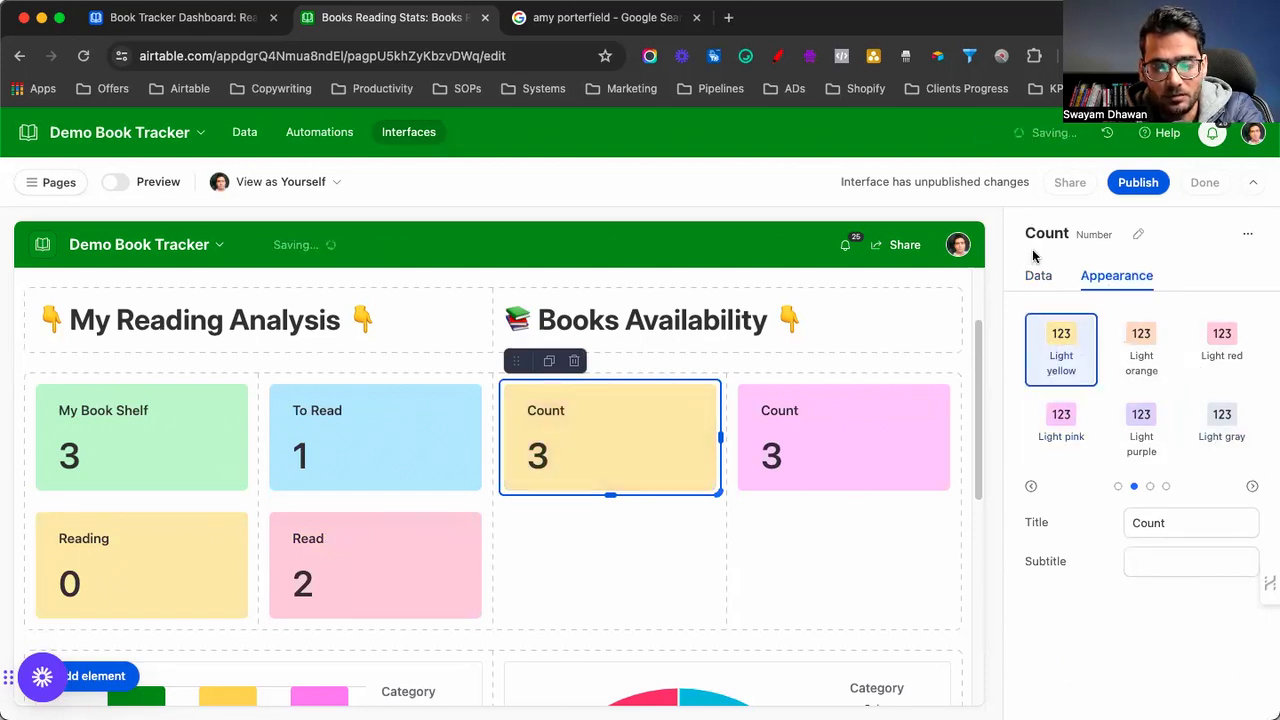
Limit the card to records where Book Availability Status is To Purchase
click(1037, 276)
scroll(1078, 434, down, 2)
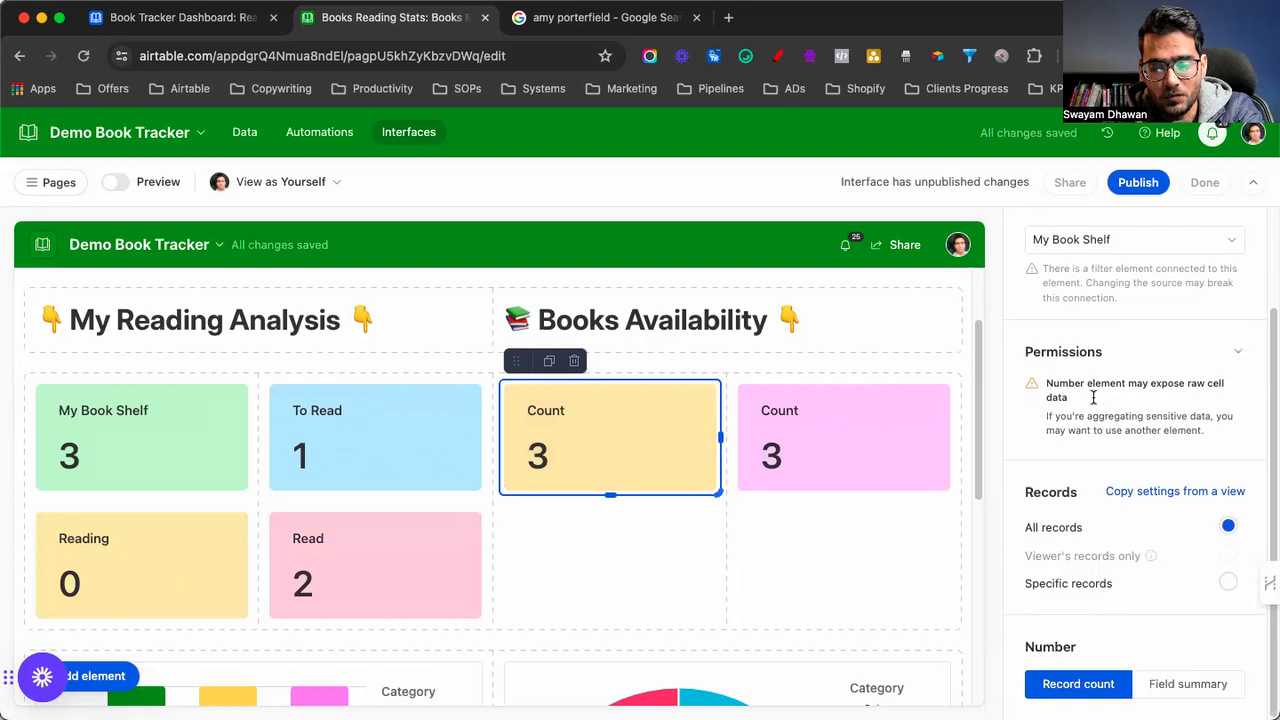
click(1068, 584)
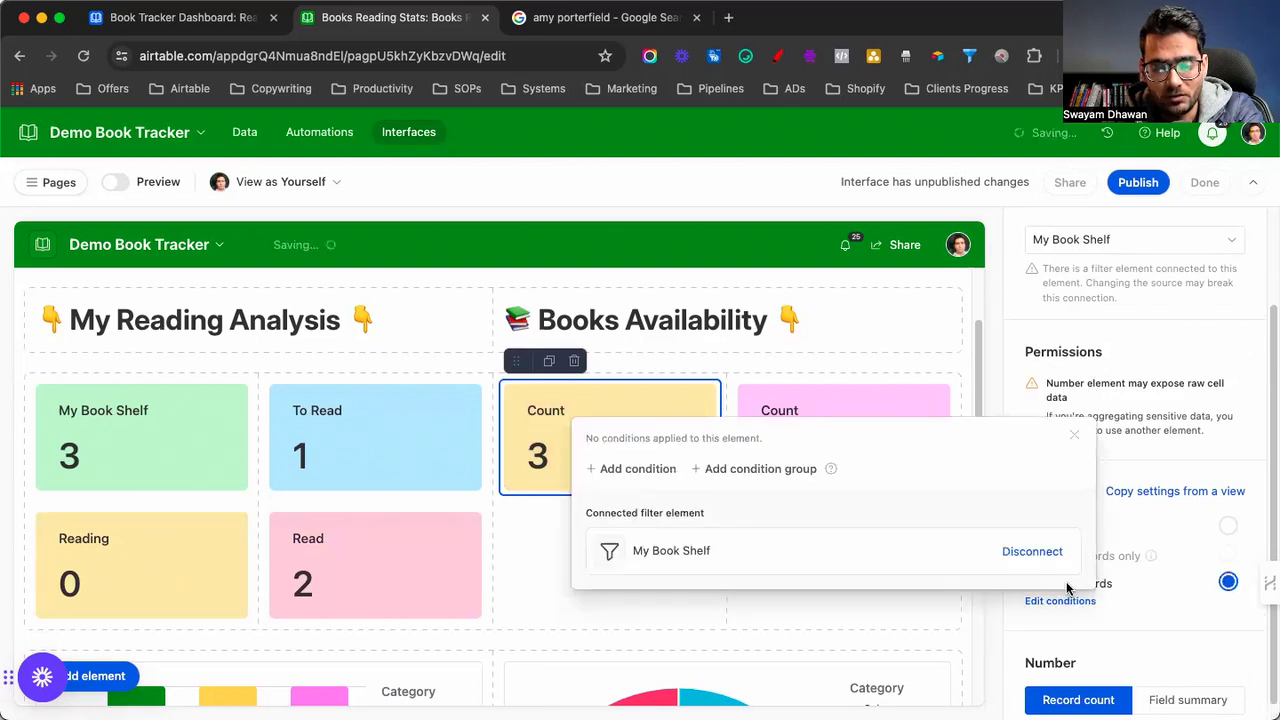
click(630, 468)
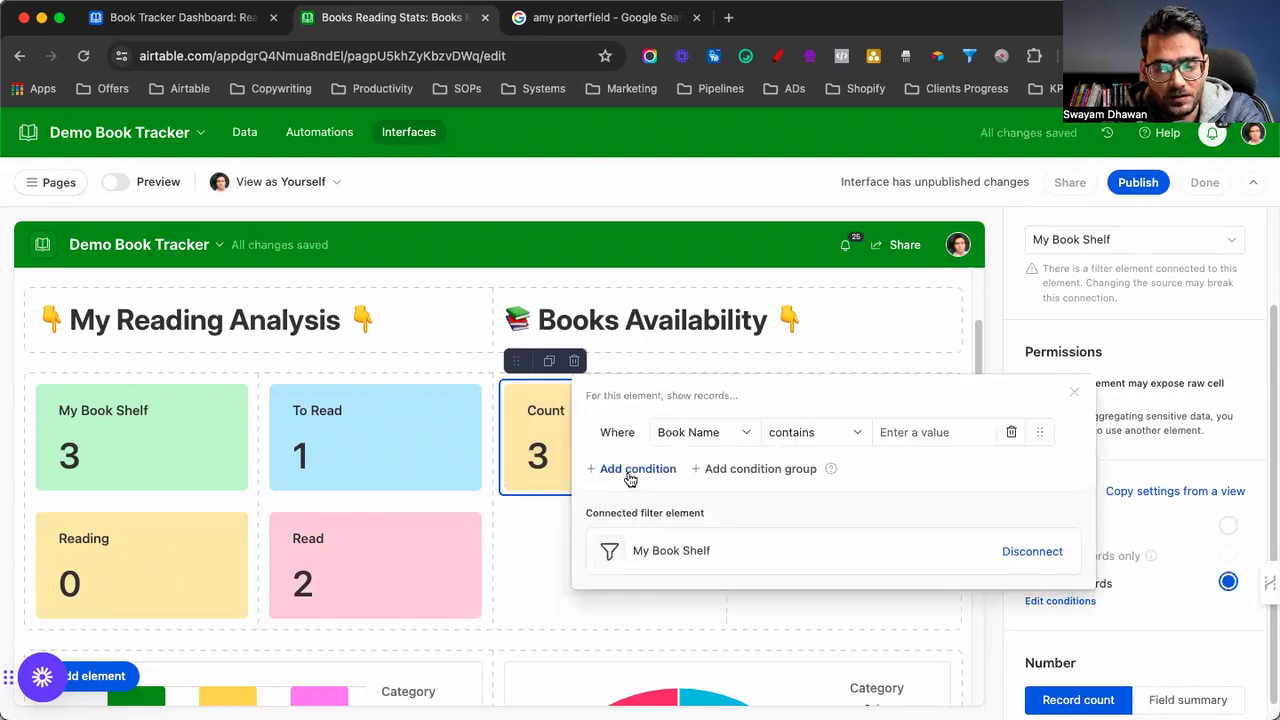
click(689, 432)
scroll(686, 517, down, 2)
click(700, 571)
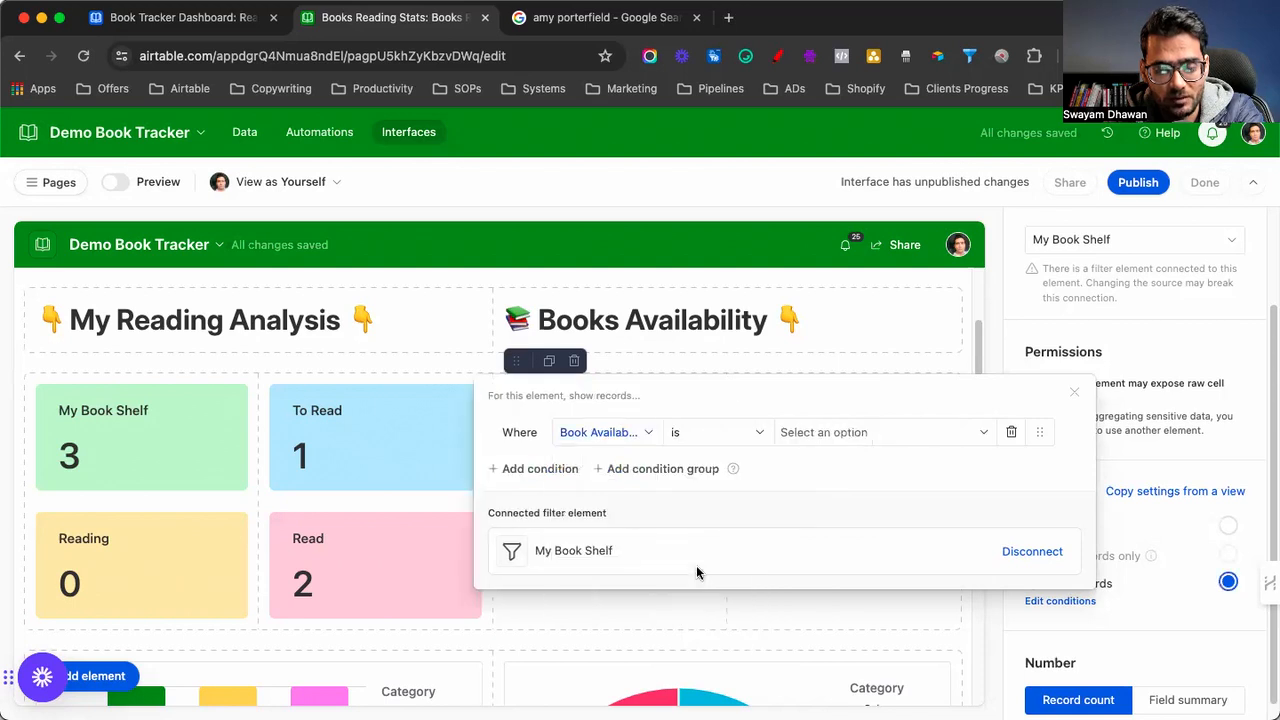
click(850, 432)
click(831, 492)
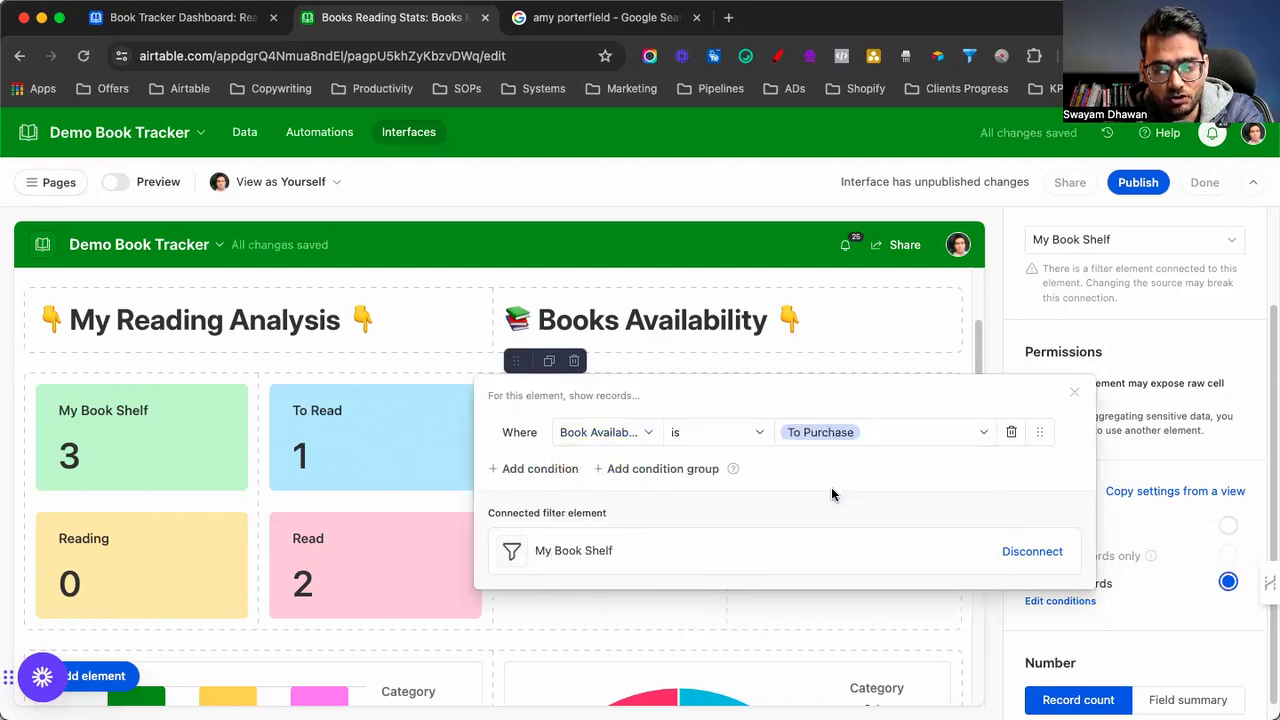
click(1074, 393)
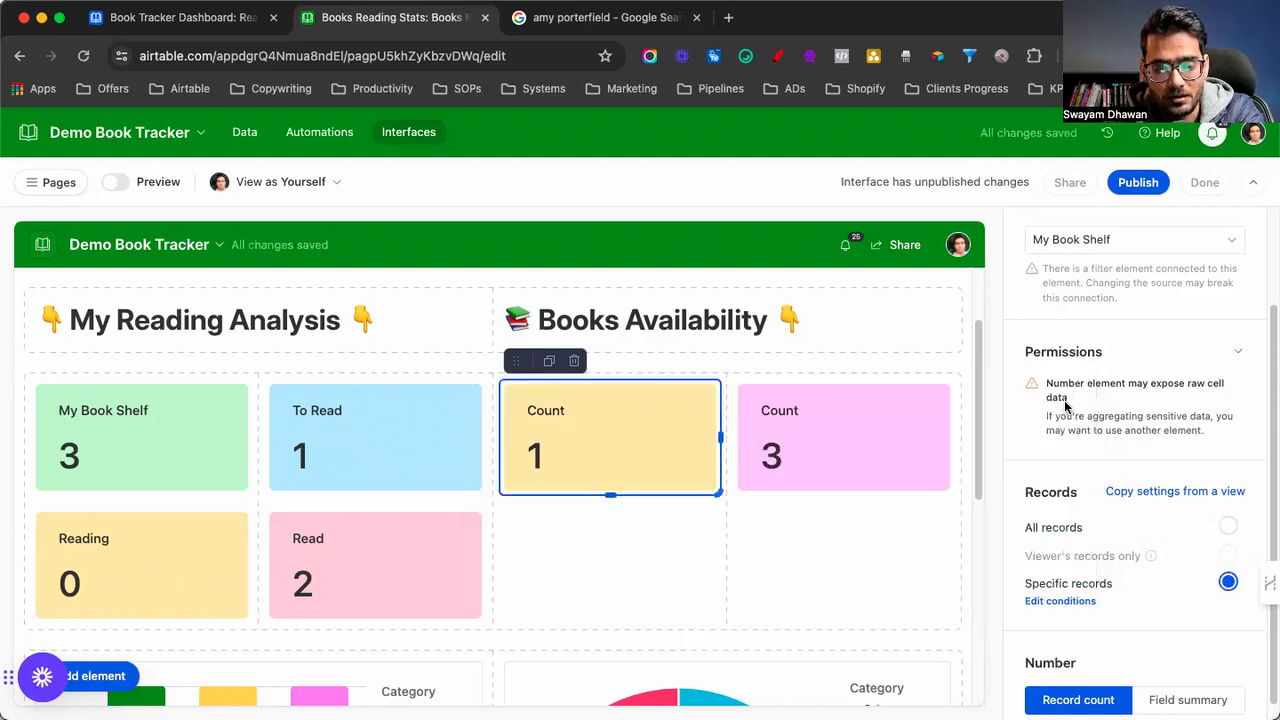
Retitle the card 'To Purchase'
scroll(1081, 492, up, 2)
click(1110, 275)
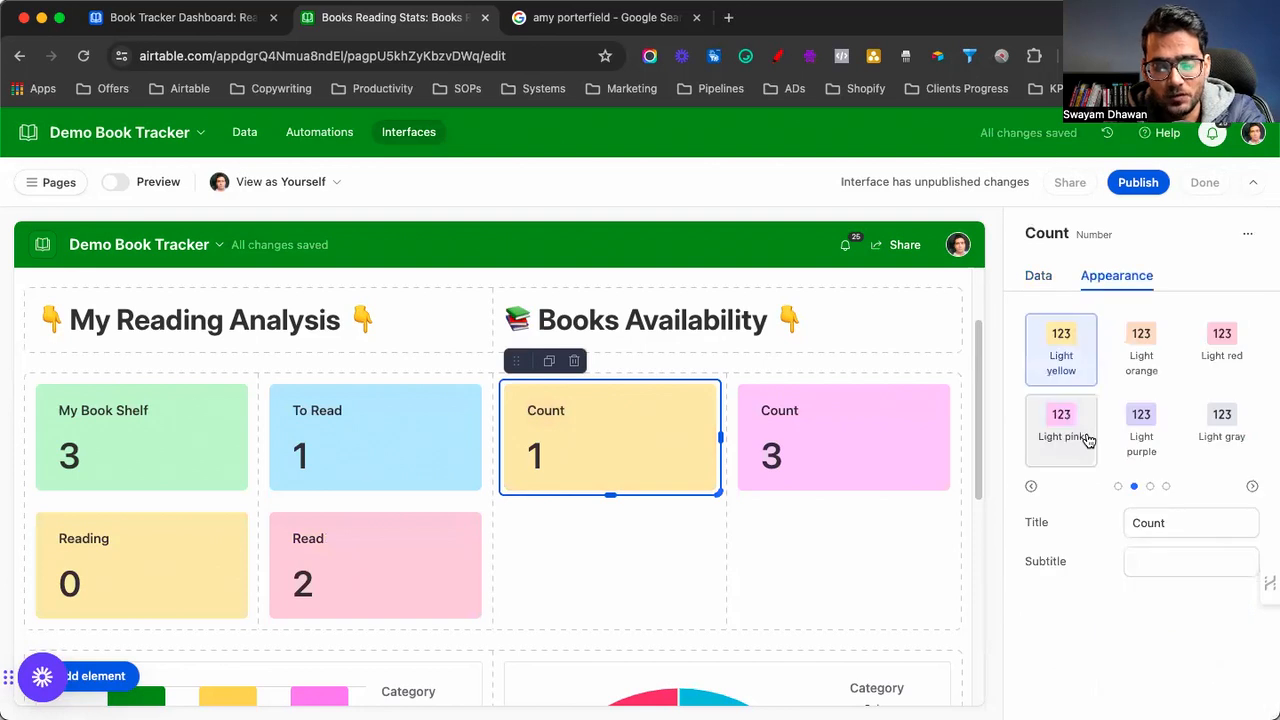
double_click(1150, 521)
text(To U)
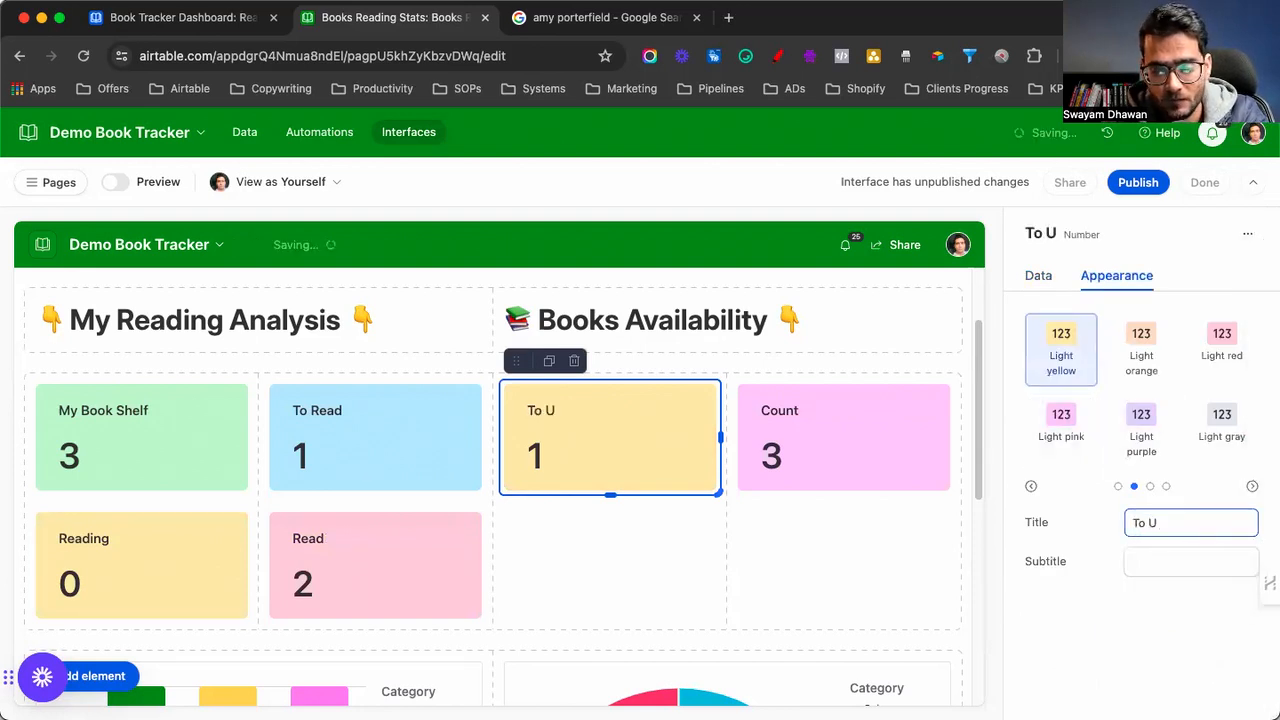
key(BackSpace)
text(Purchase)
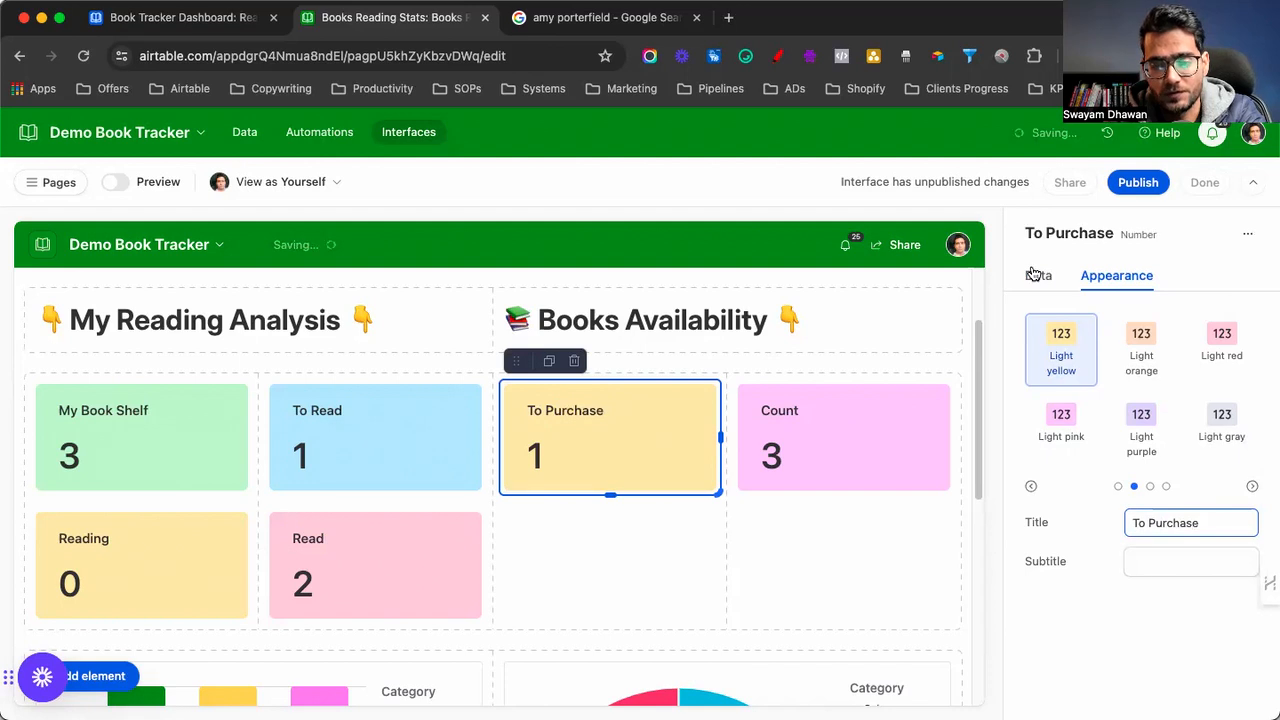
Colour the pink Count card light purple and title it 'In Indle / GUmroad'
click(786, 423)
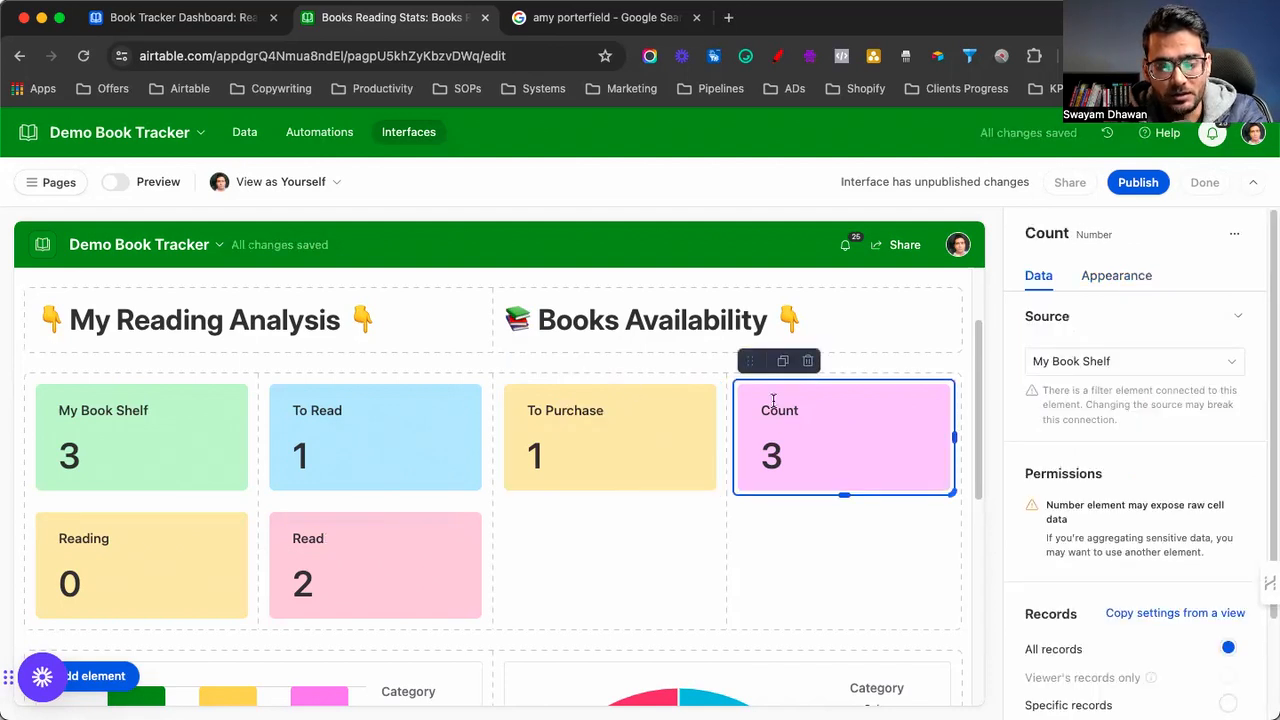
click(1104, 279)
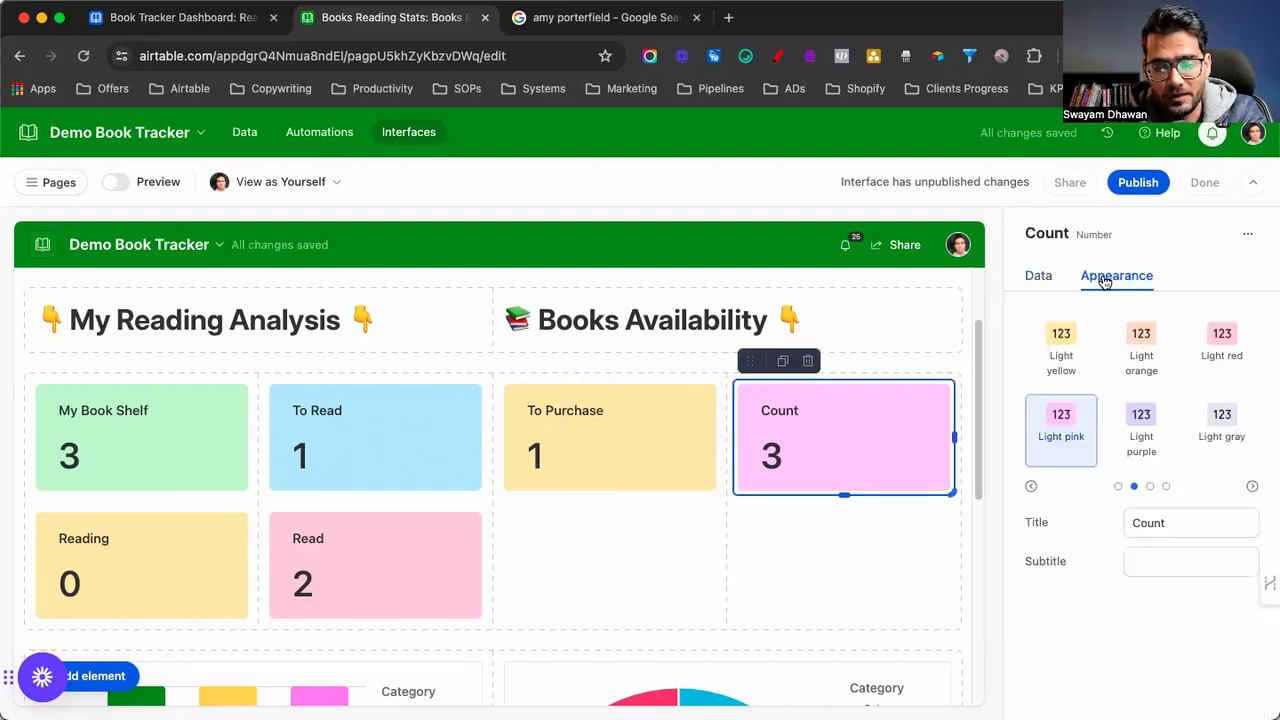
click(1152, 422)
double_click(1165, 524)
text(in Kn)
key(BackSpace)
text(in)
key(super+a)
text(In)
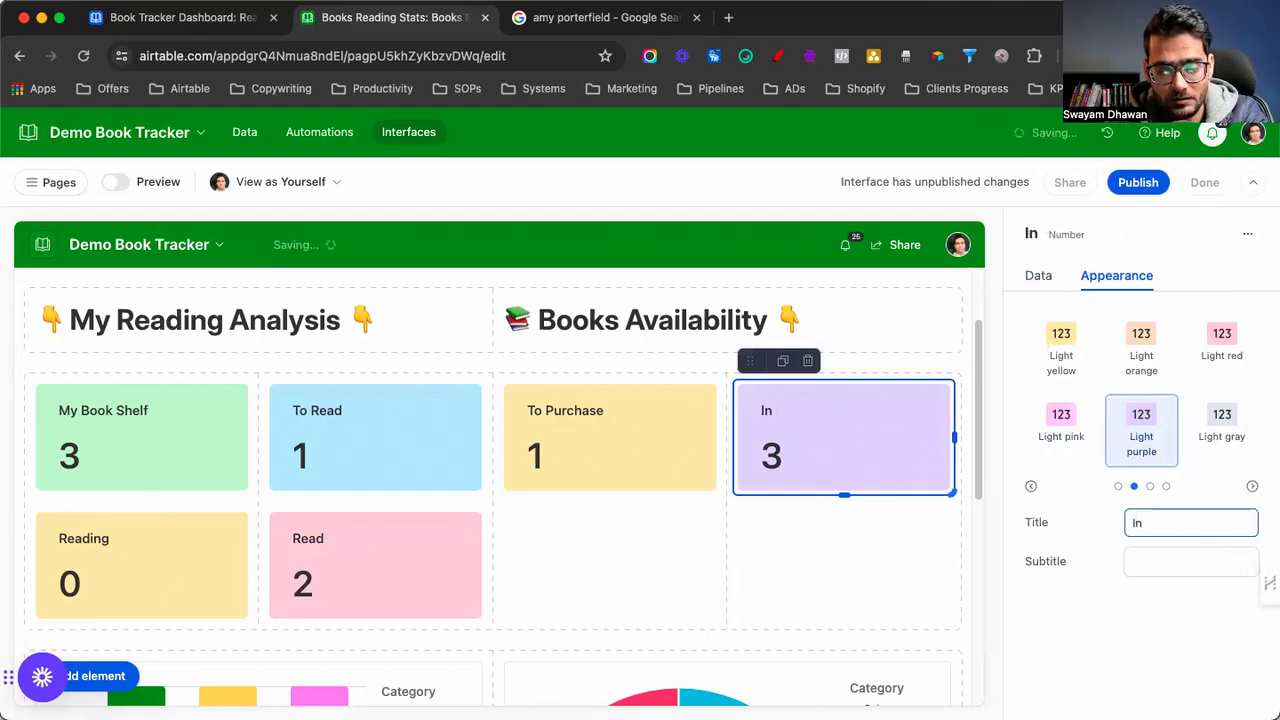
text( Indle /)
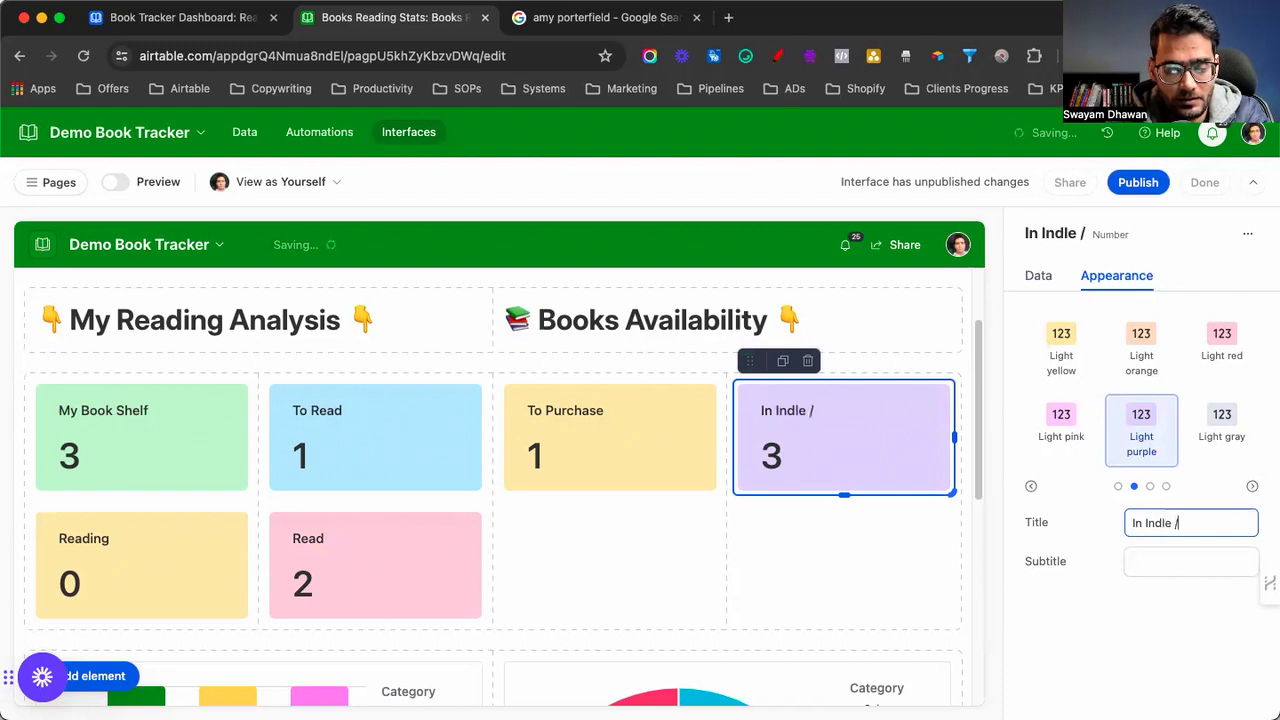
text( GUmroad)
Correct the card title to 'In Kindle / Gumroad'
click(1147, 536)
key(BackSpace)
text(Kin)
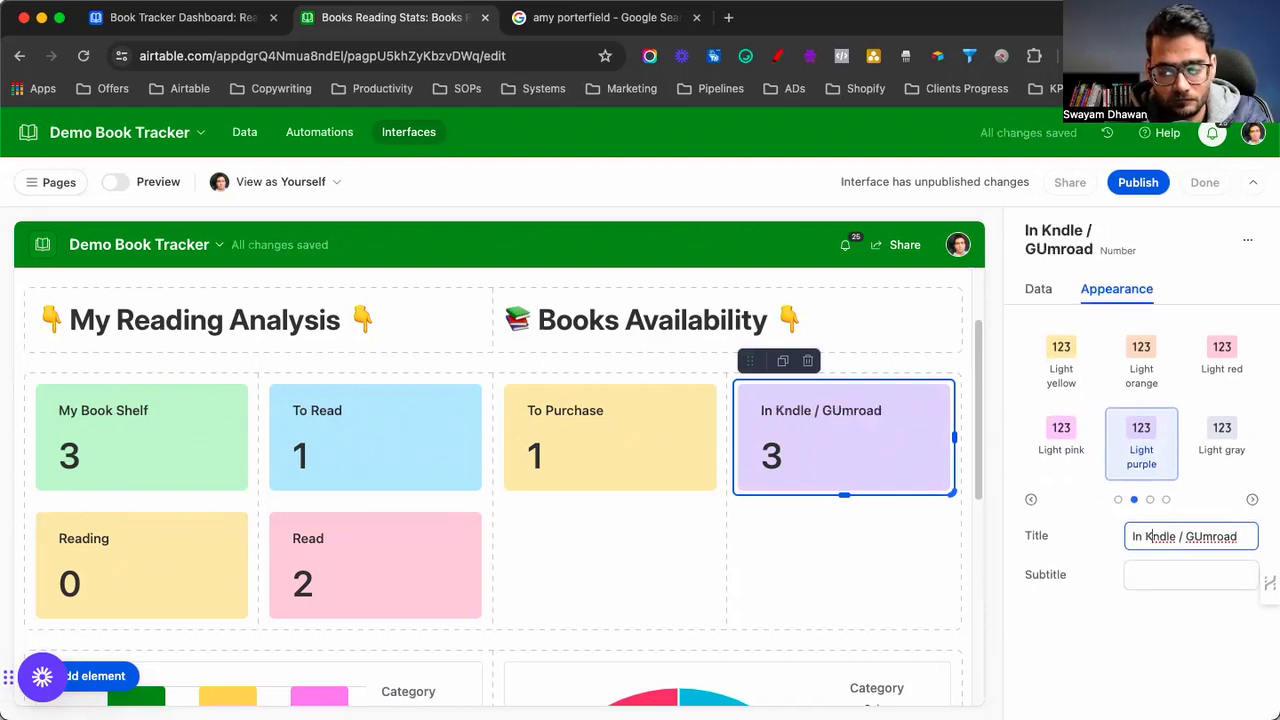
key(BackSpace)
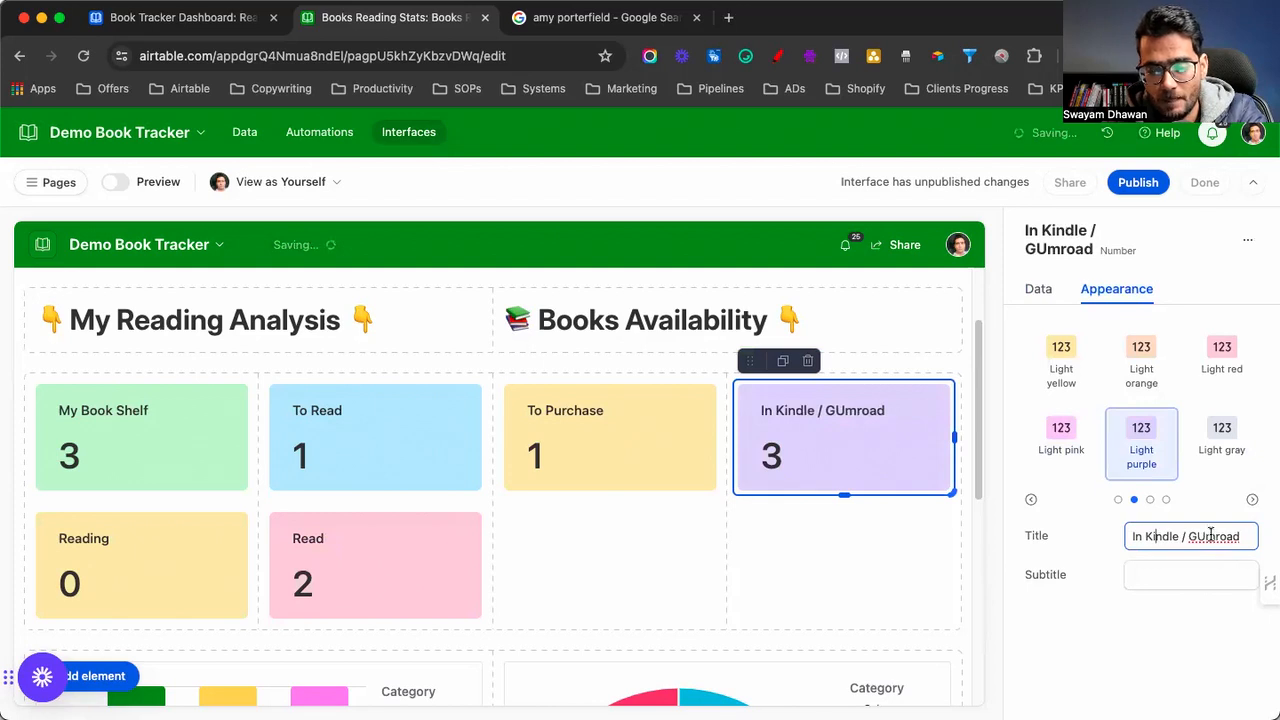
click(1203, 537)
key(BackSpace)
text(u)
Filter the card to Book Availability Status is IN Kindle + Gumroad and duplicate it
click(1040, 292)
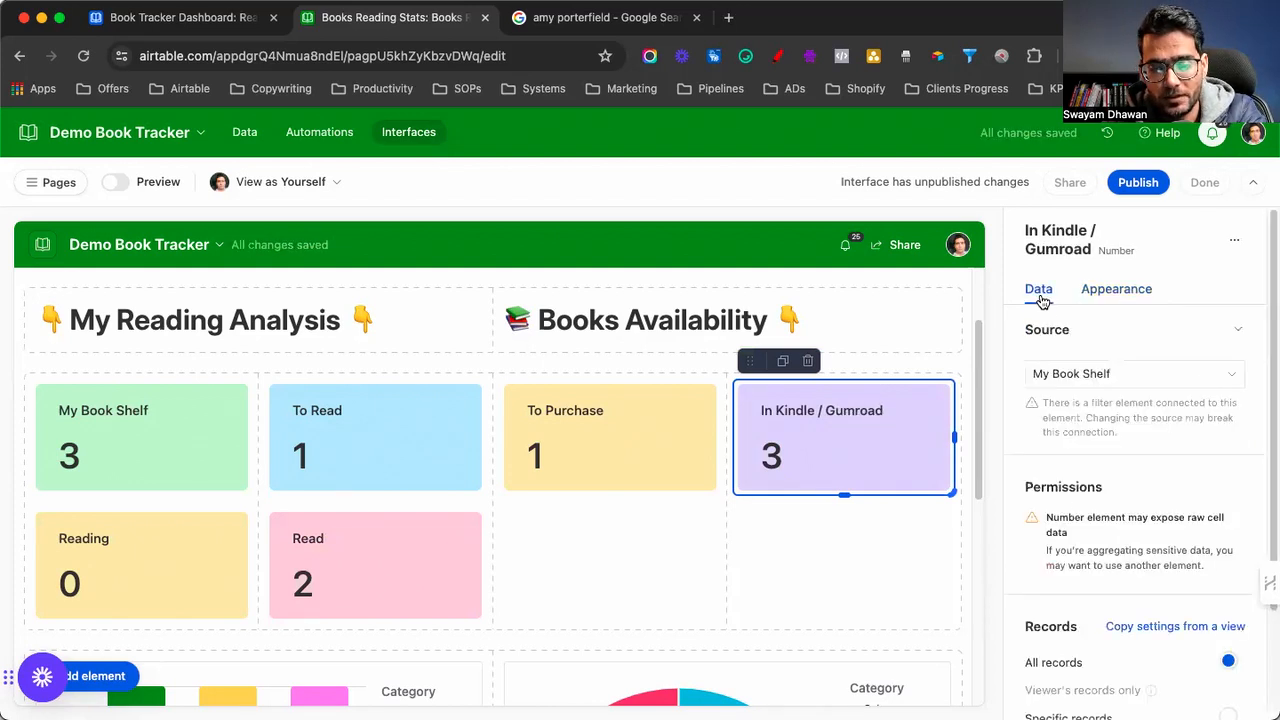
scroll(1067, 511, down, 1)
scroll(1080, 530, down, 2)
click(1088, 584)
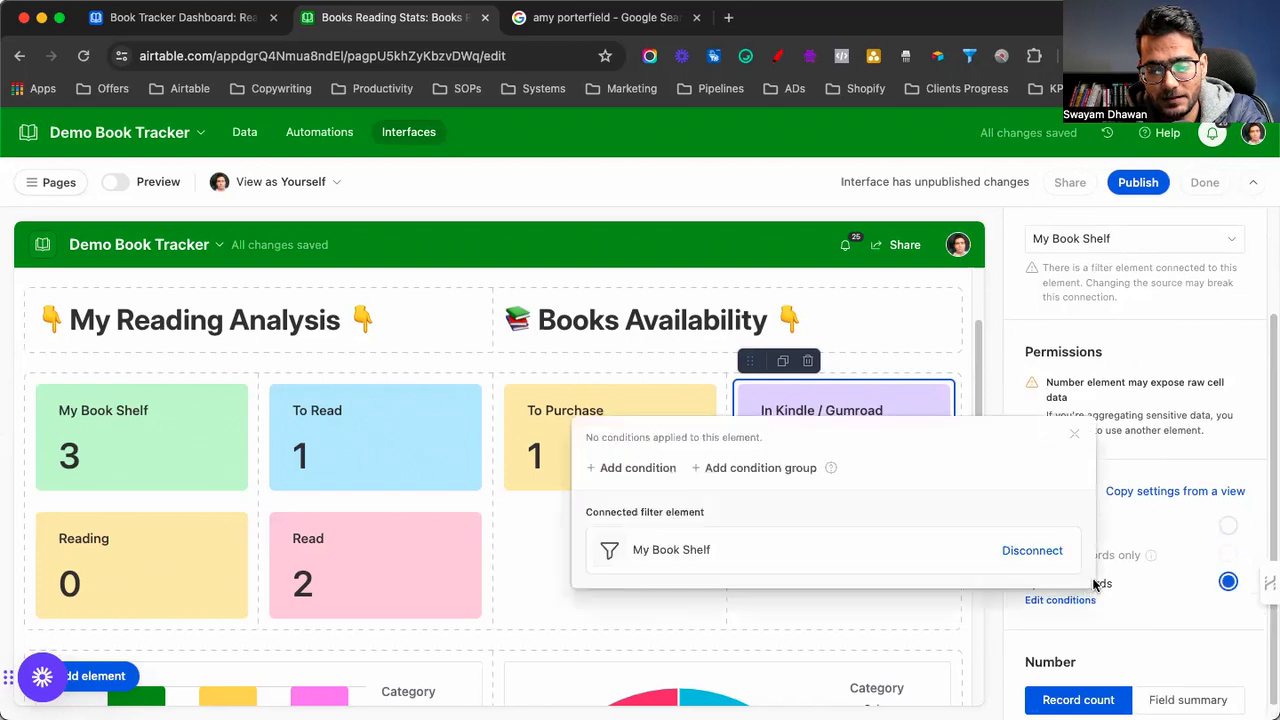
click(637, 468)
click(697, 431)
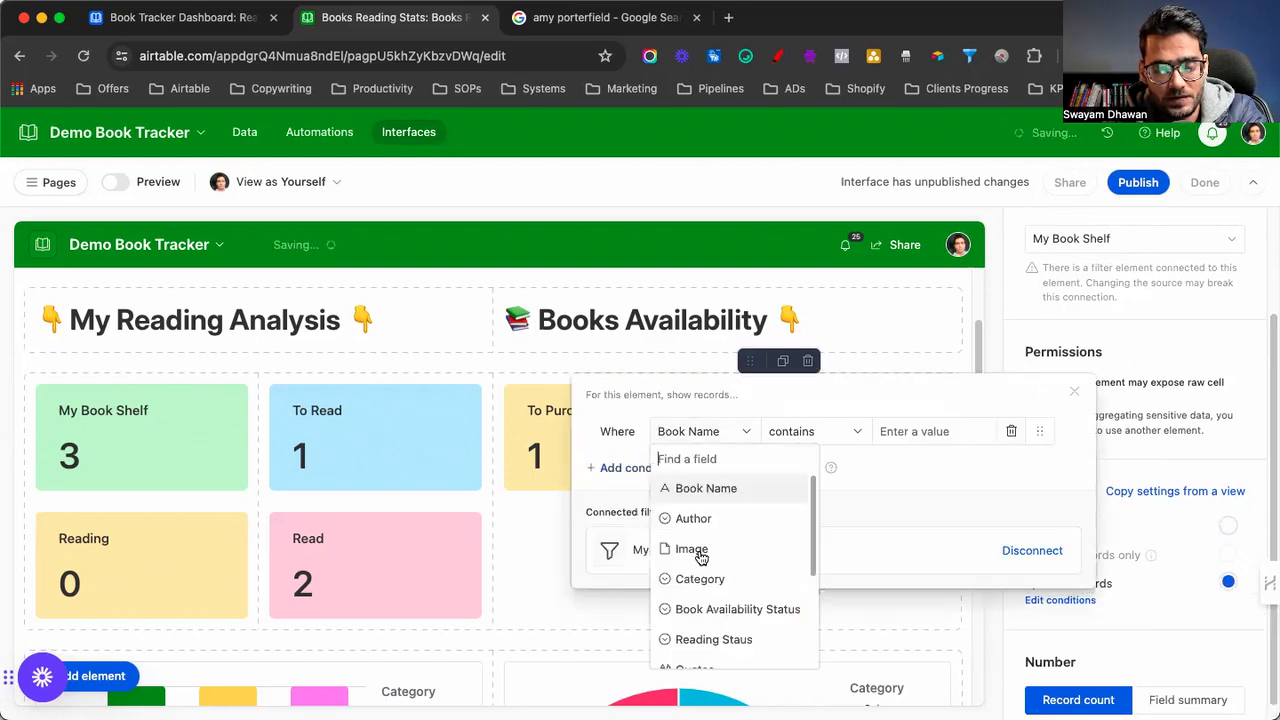
click(713, 610)
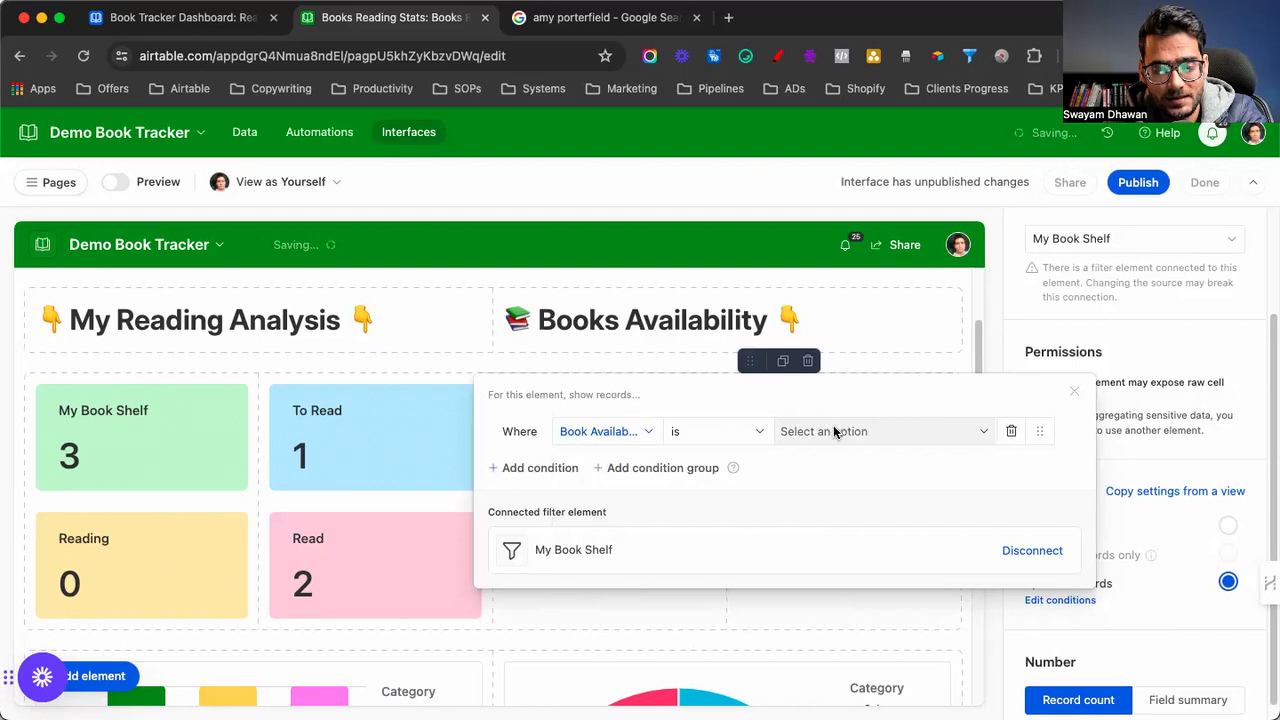
click(835, 431)
click(826, 528)
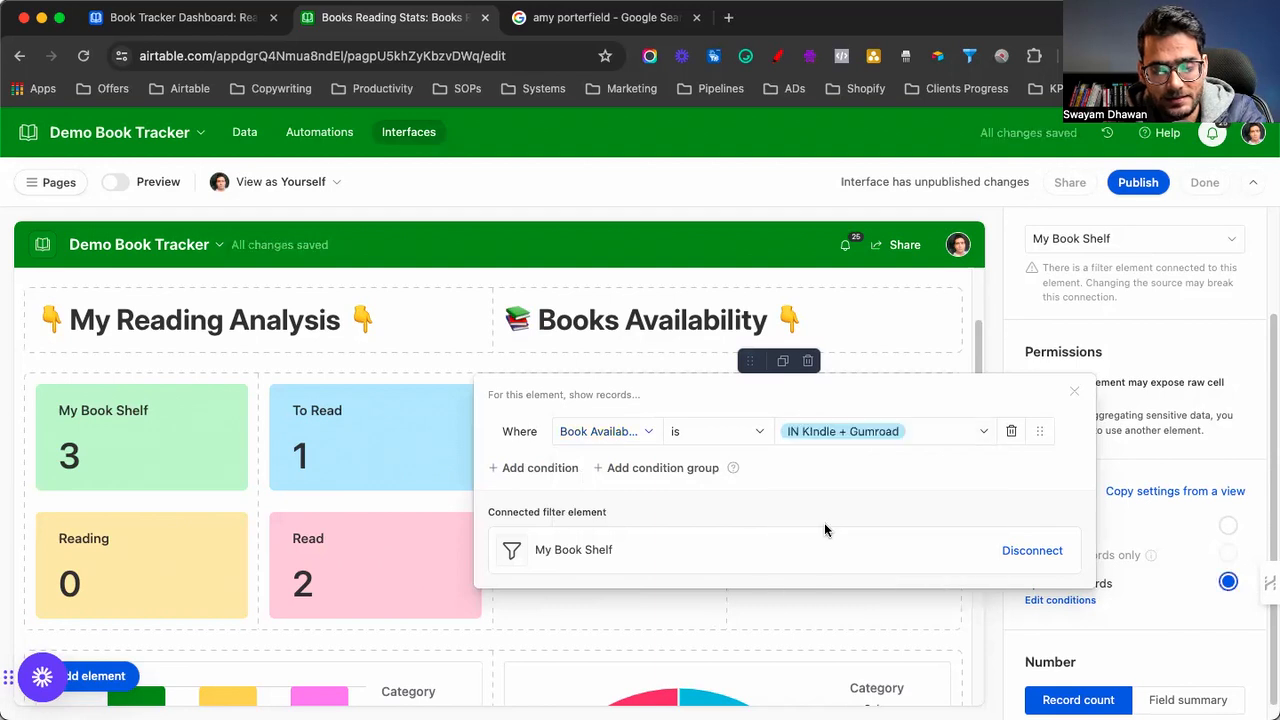
click(1074, 391)
click(783, 362)
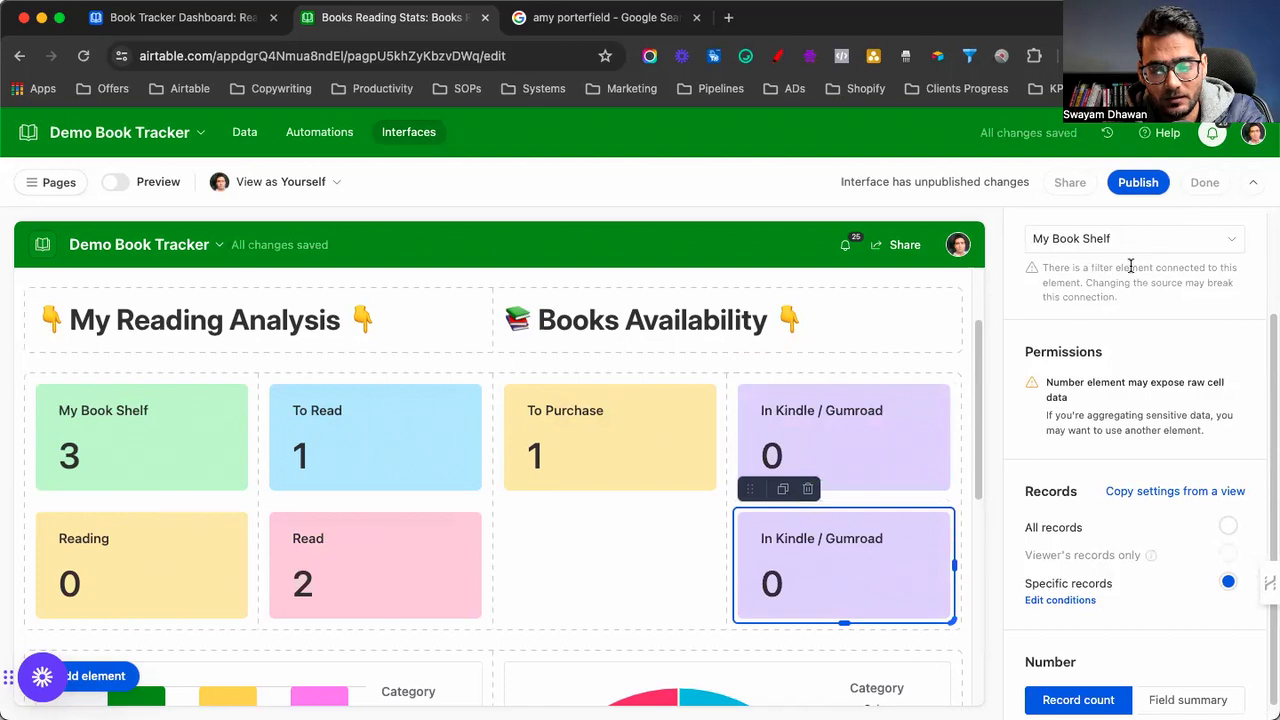
Change the copied card's filter to count books available IN eBook
click(1059, 600)
click(837, 438)
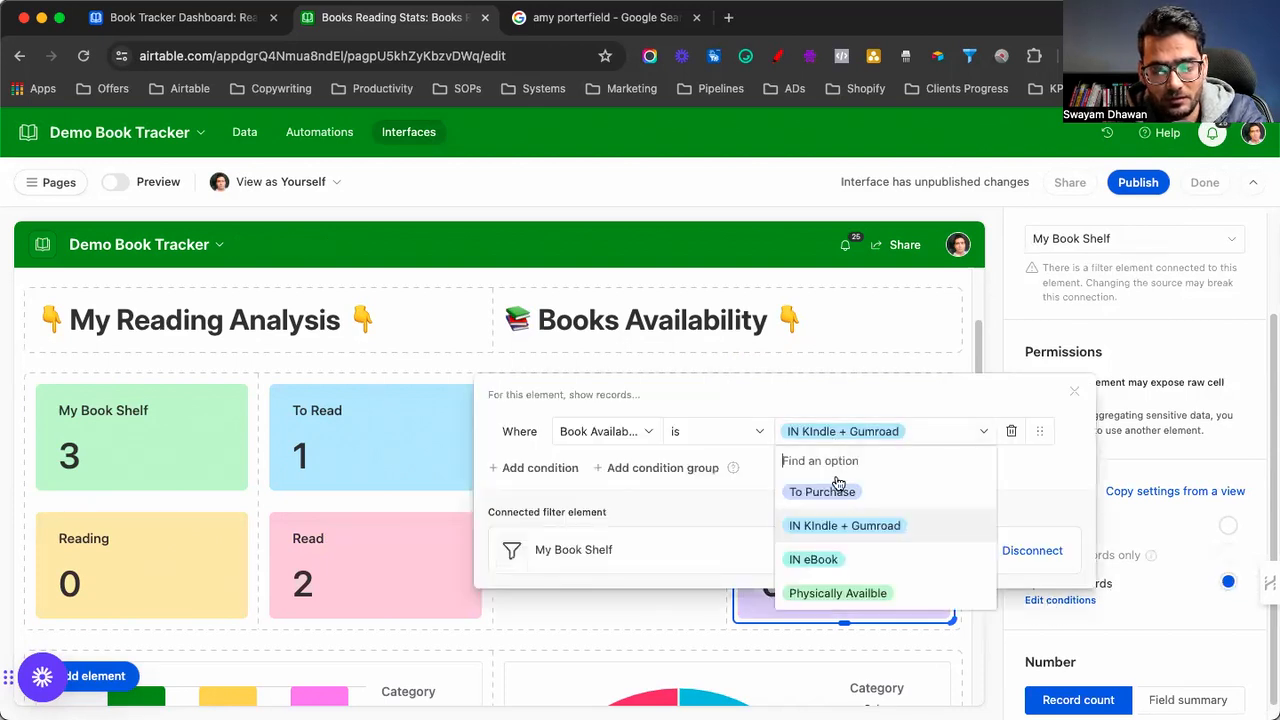
click(829, 560)
click(1074, 391)
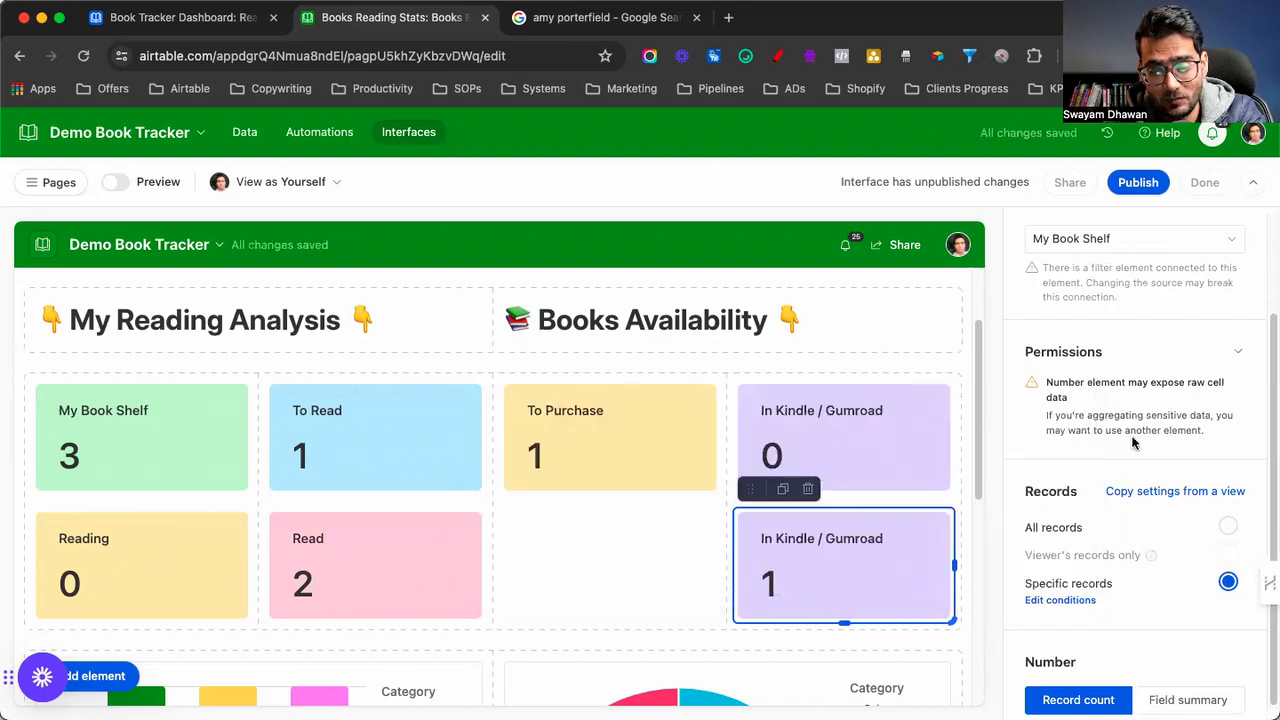
Colour the card light red, retitle it 'In eBook', and duplicate it
click(1136, 295)
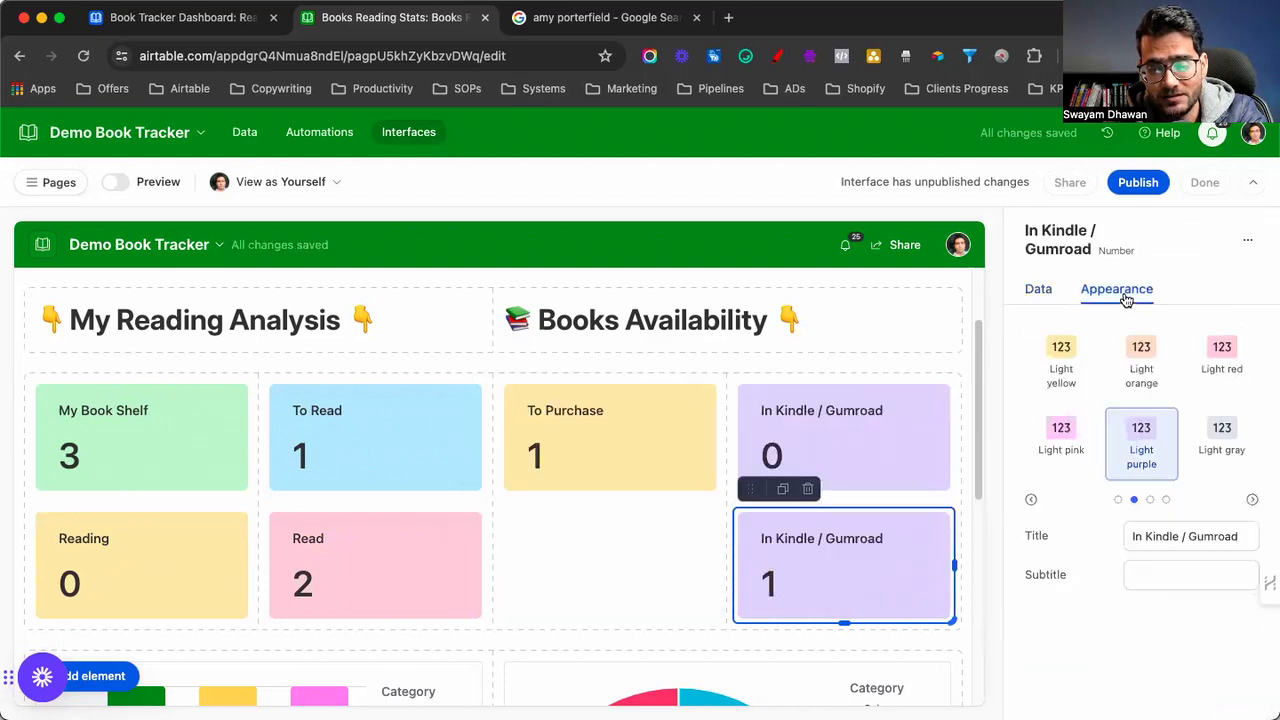
click(1212, 360)
click(1147, 536)
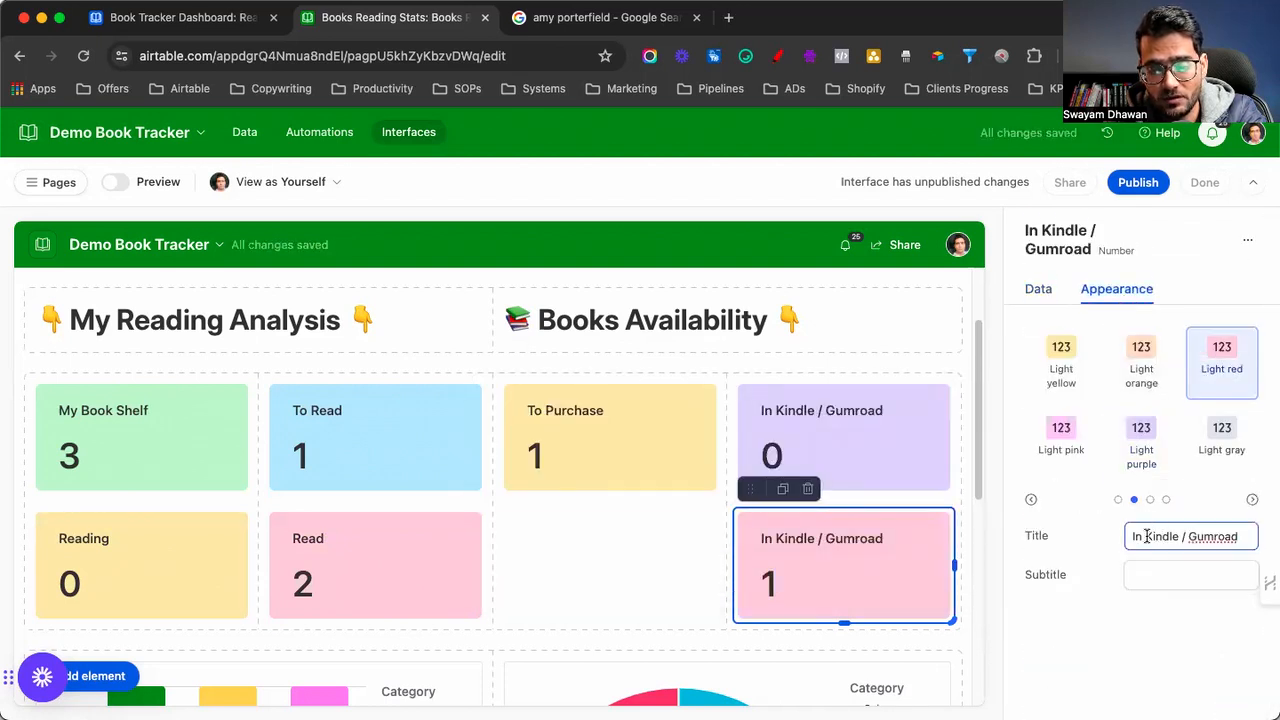
drag(1145, 536, 1238, 536)
text(ed)
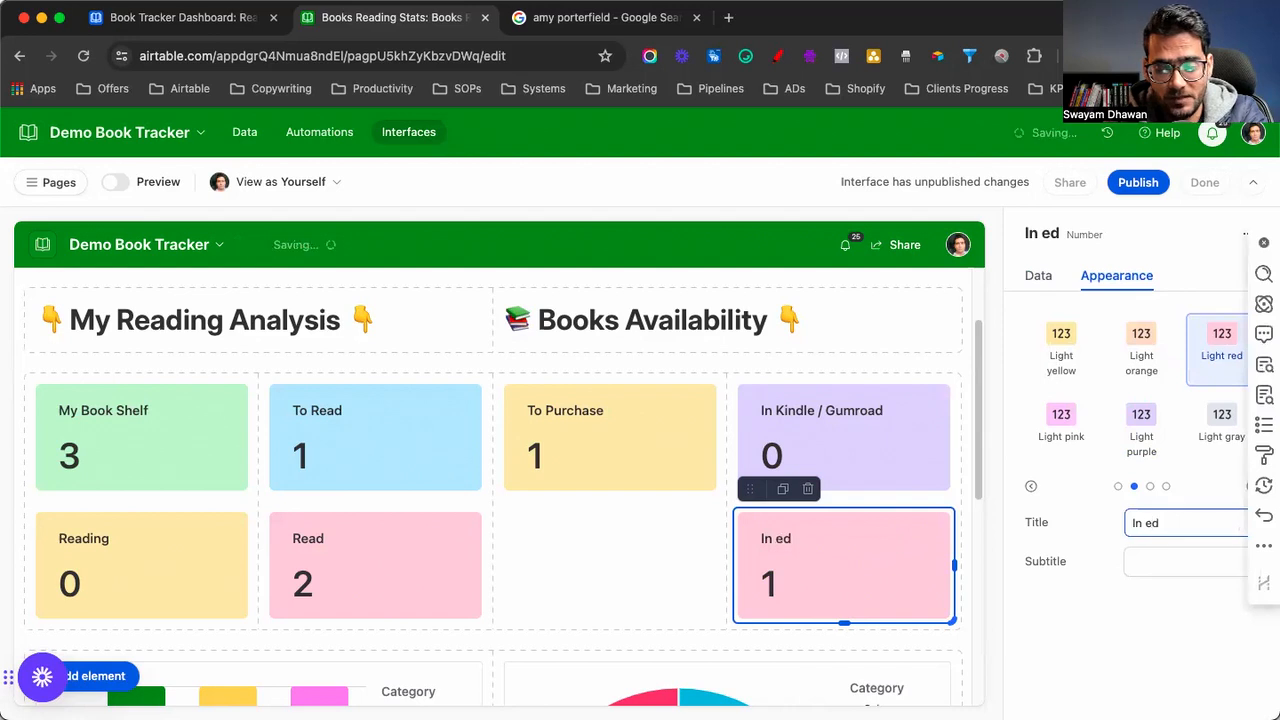
text(Book)
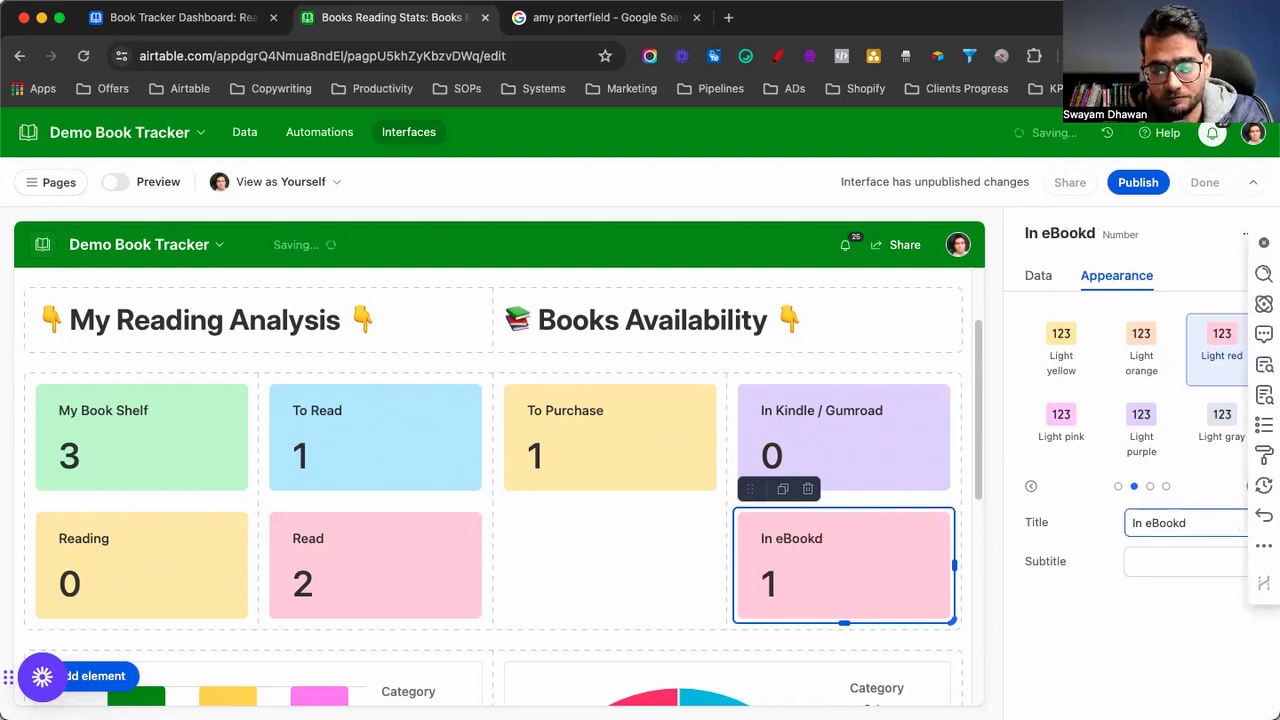
key(Delete)
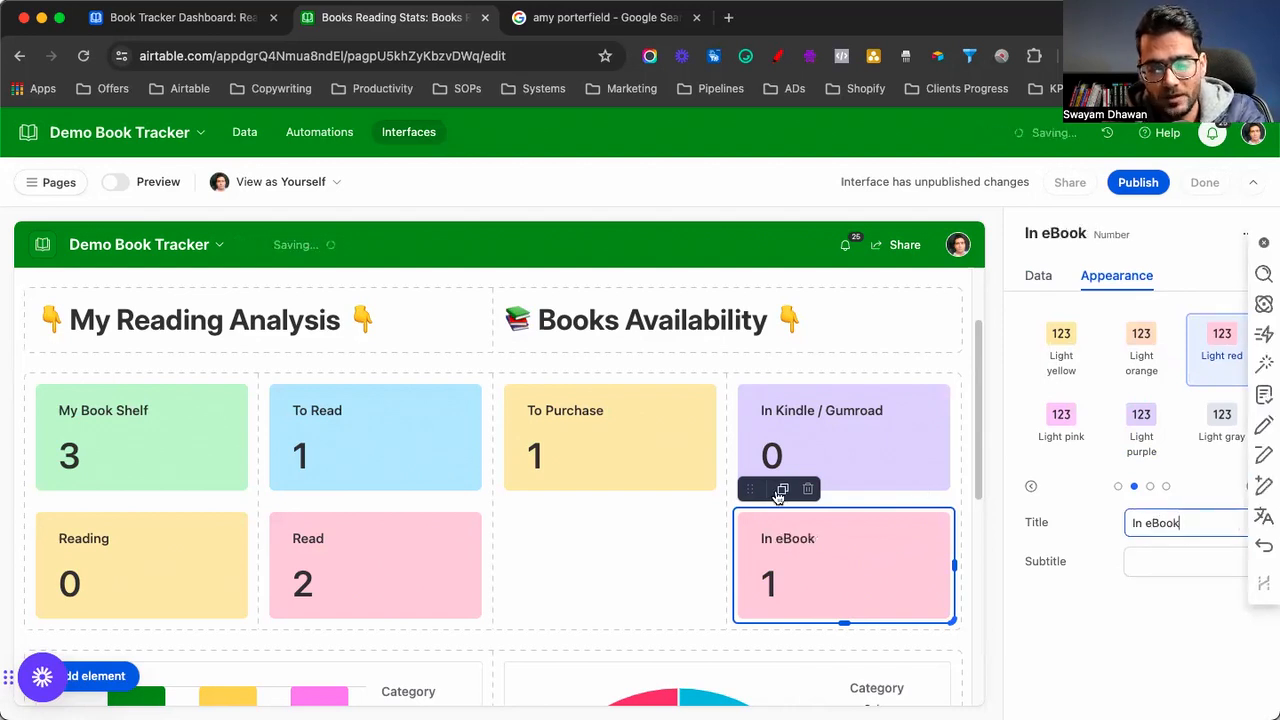
click(783, 490)
Move the duplicate card below To Purchase and filter it to Physically Availble
drag(750, 490, 576, 531)
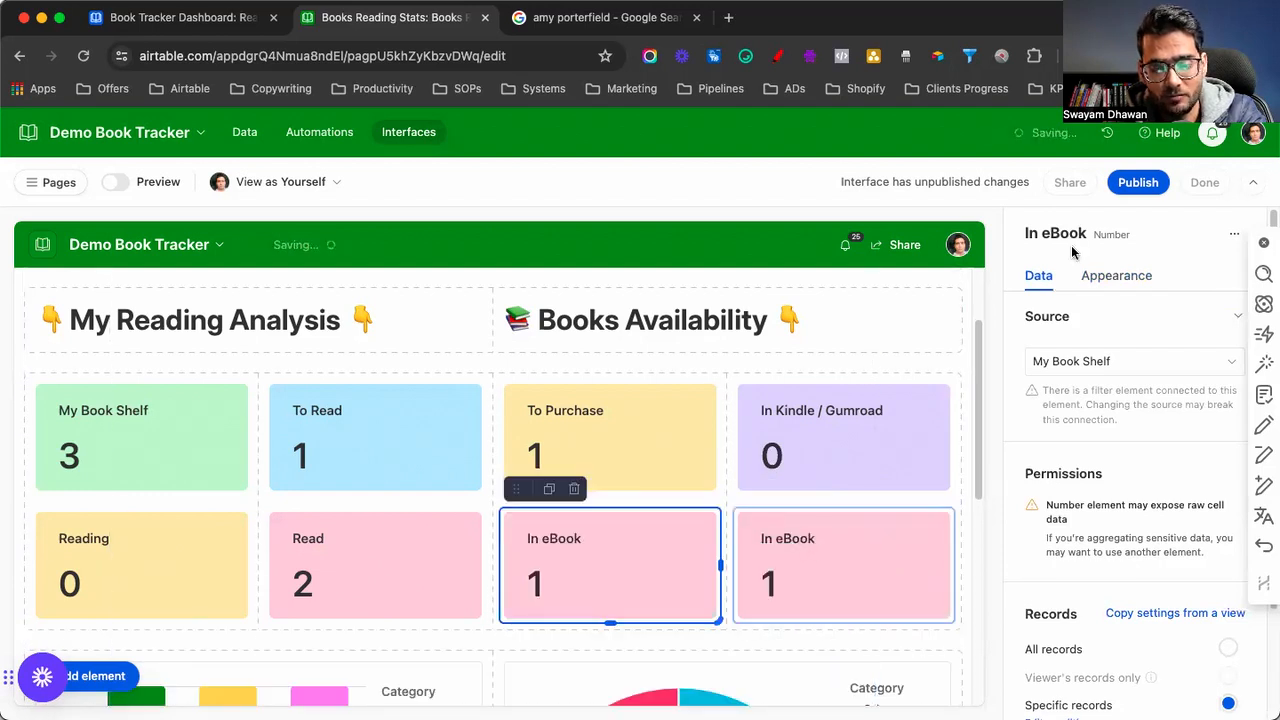
scroll(1090, 520, down, 3)
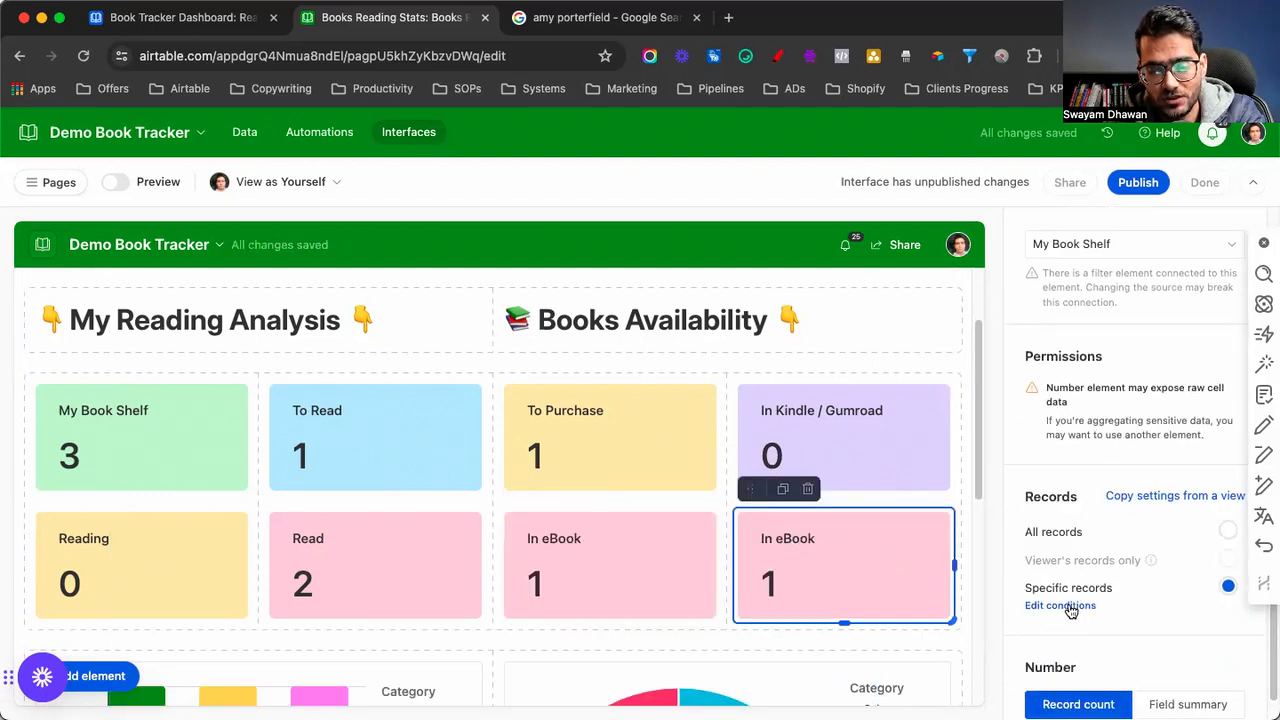
click(1060, 605)
click(830, 436)
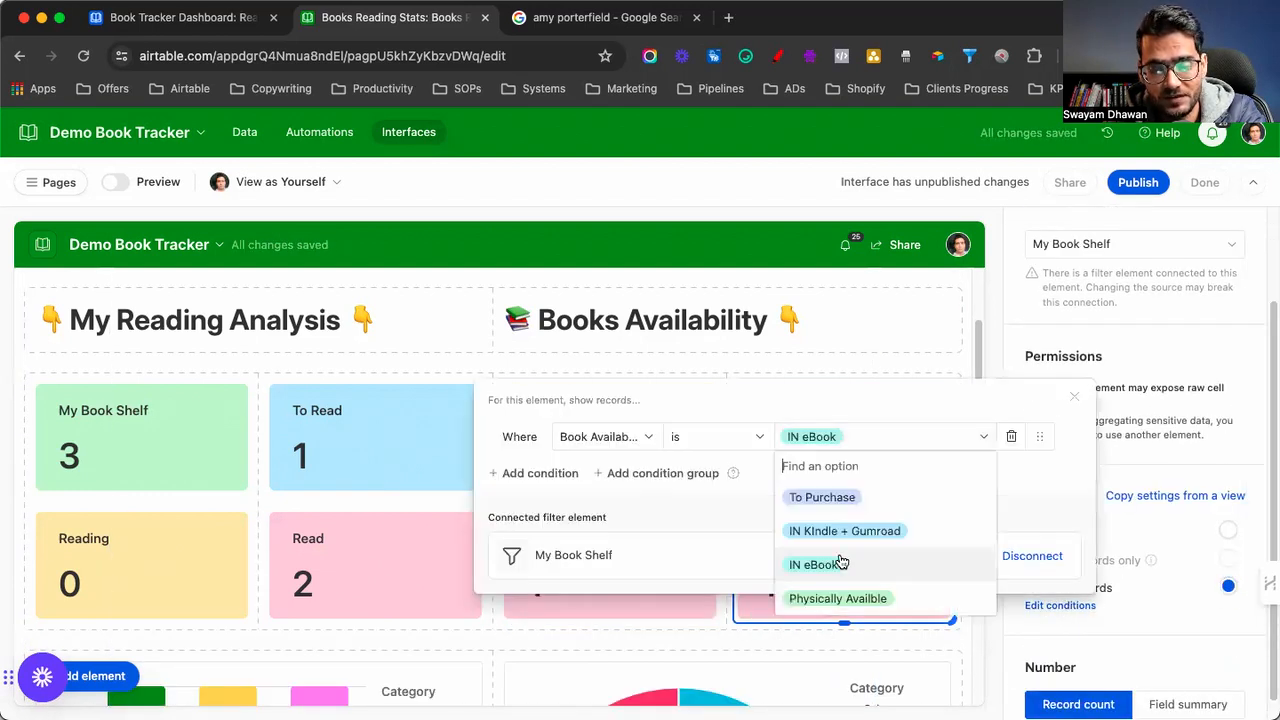
click(831, 592)
click(1073, 397)
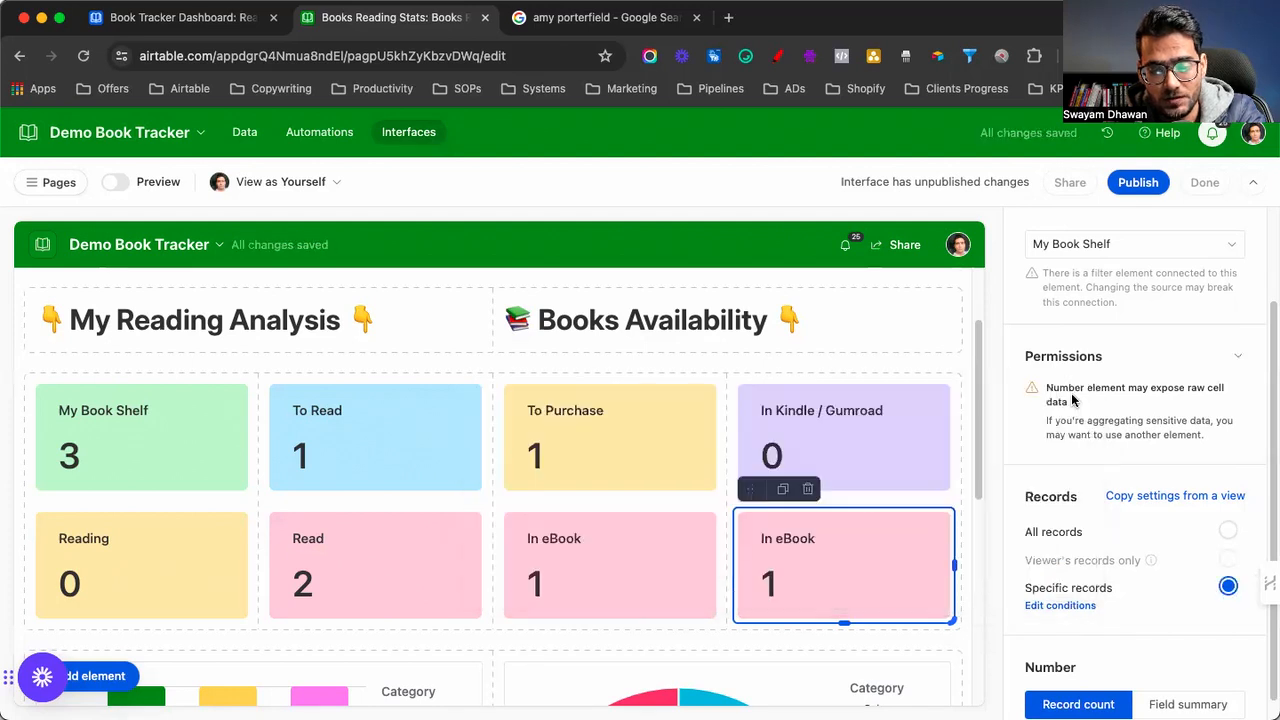
Retitle the card 'Physically Available' and colour it light pink
scroll(1075, 415, up, 3)
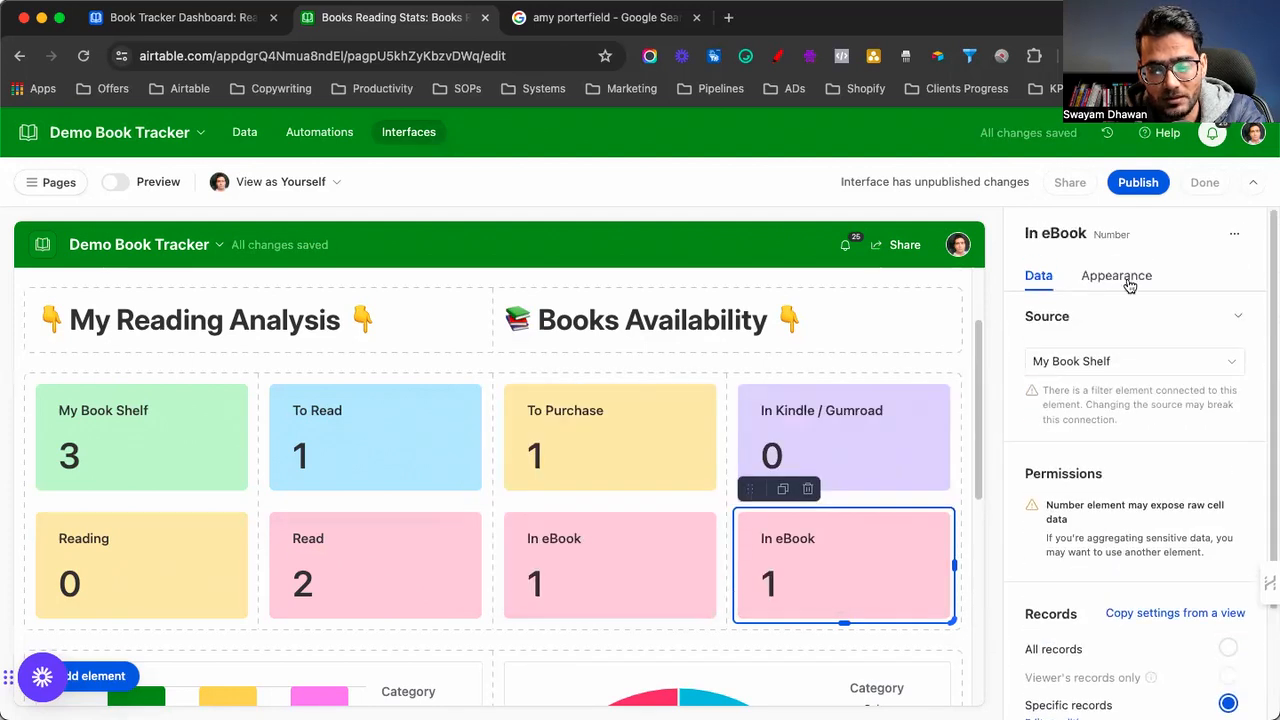
click(1116, 276)
click(1153, 522)
key(ctrl+a)
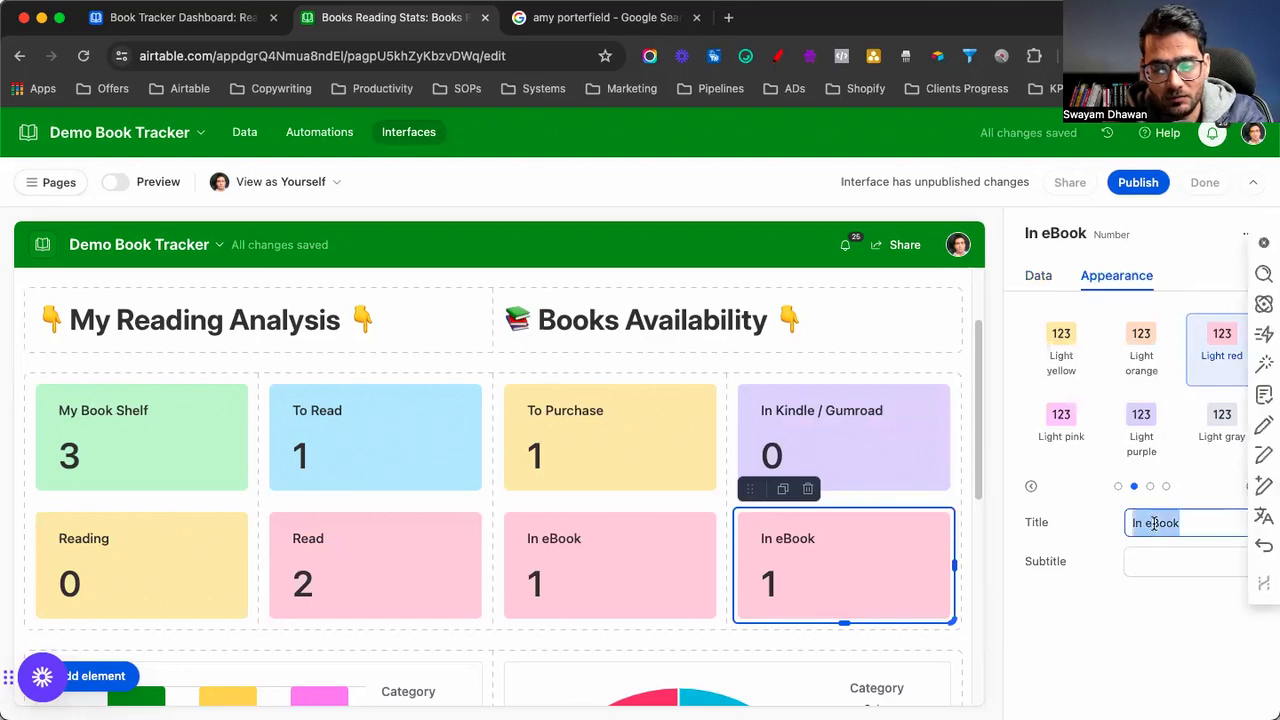
text(Physically)
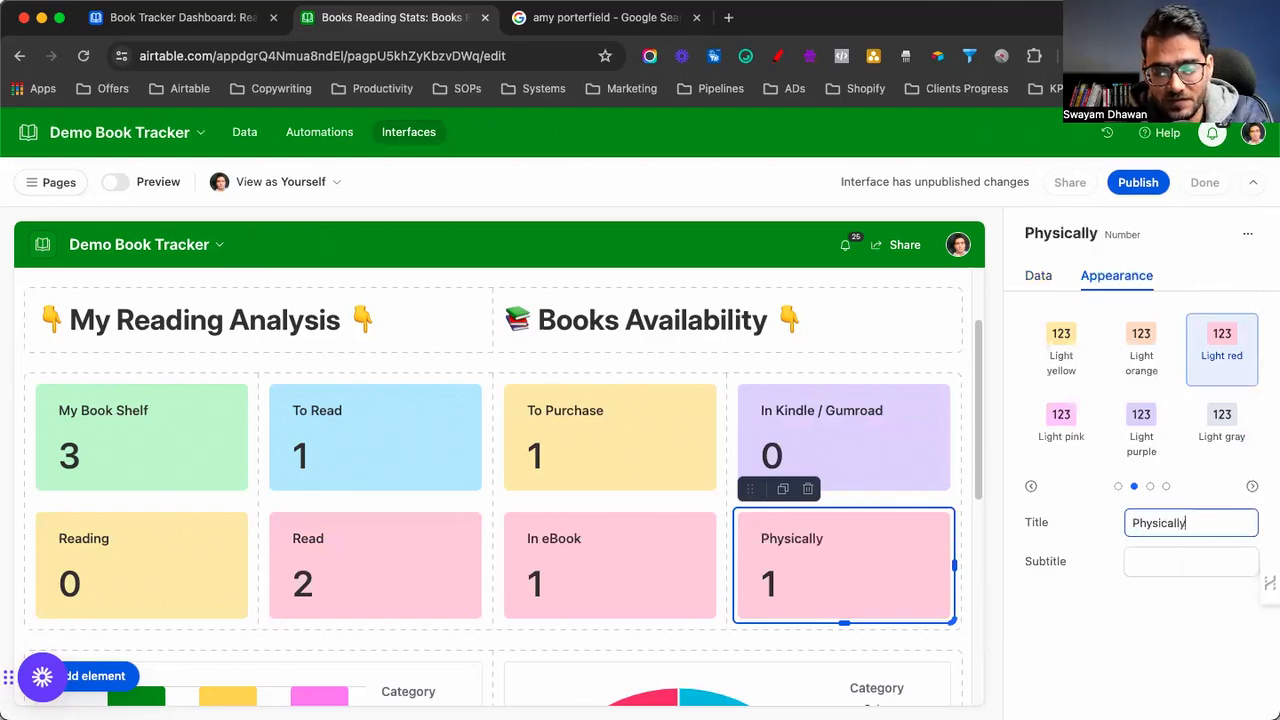
text( Available)
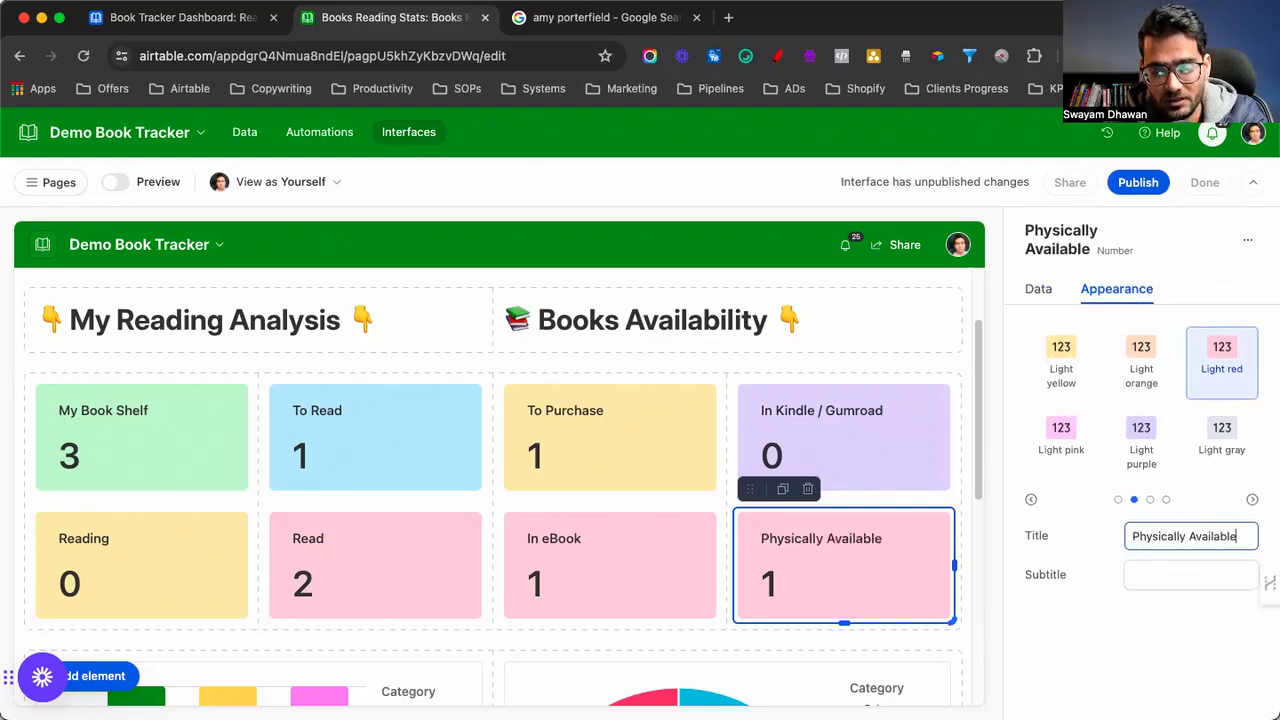
click(1061, 365)
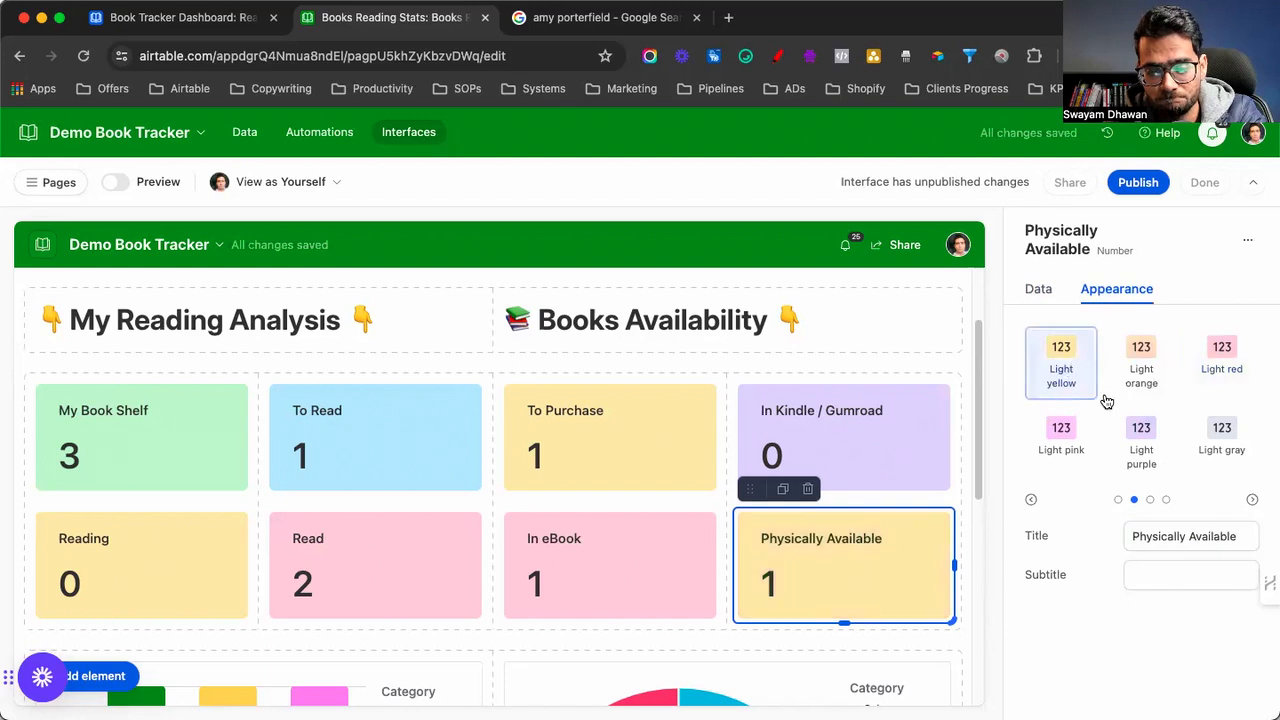
click(1061, 445)
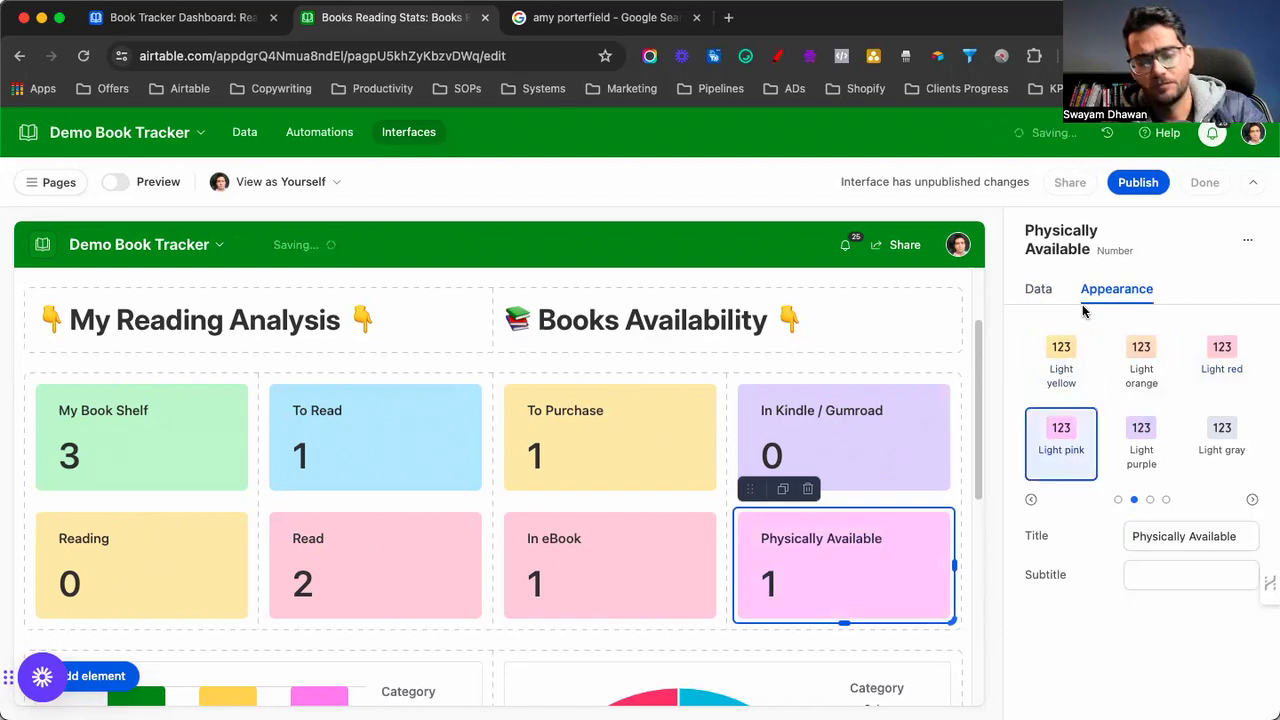
Review the dashboard, publish Books Reading Stats, and dismiss the sharing prompt
scroll(663, 520, down, 1)
scroll(660, 518, up, 3)
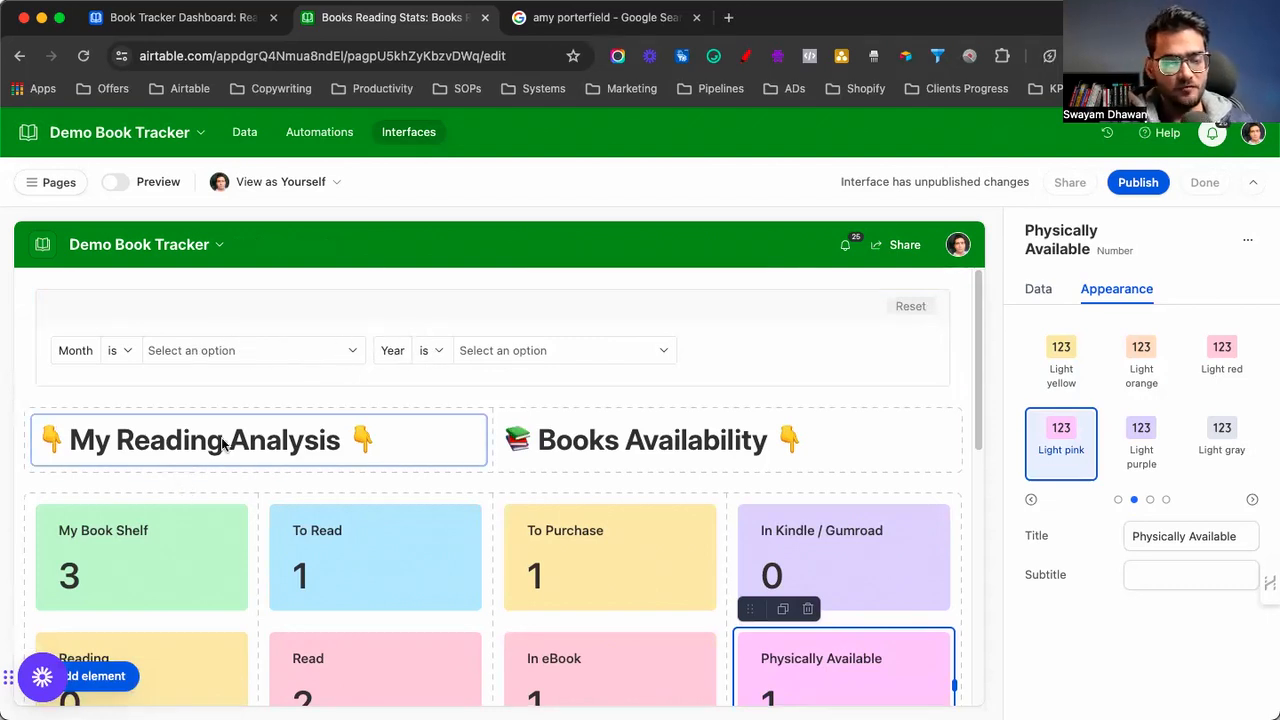
scroll(241, 440, down, 1)
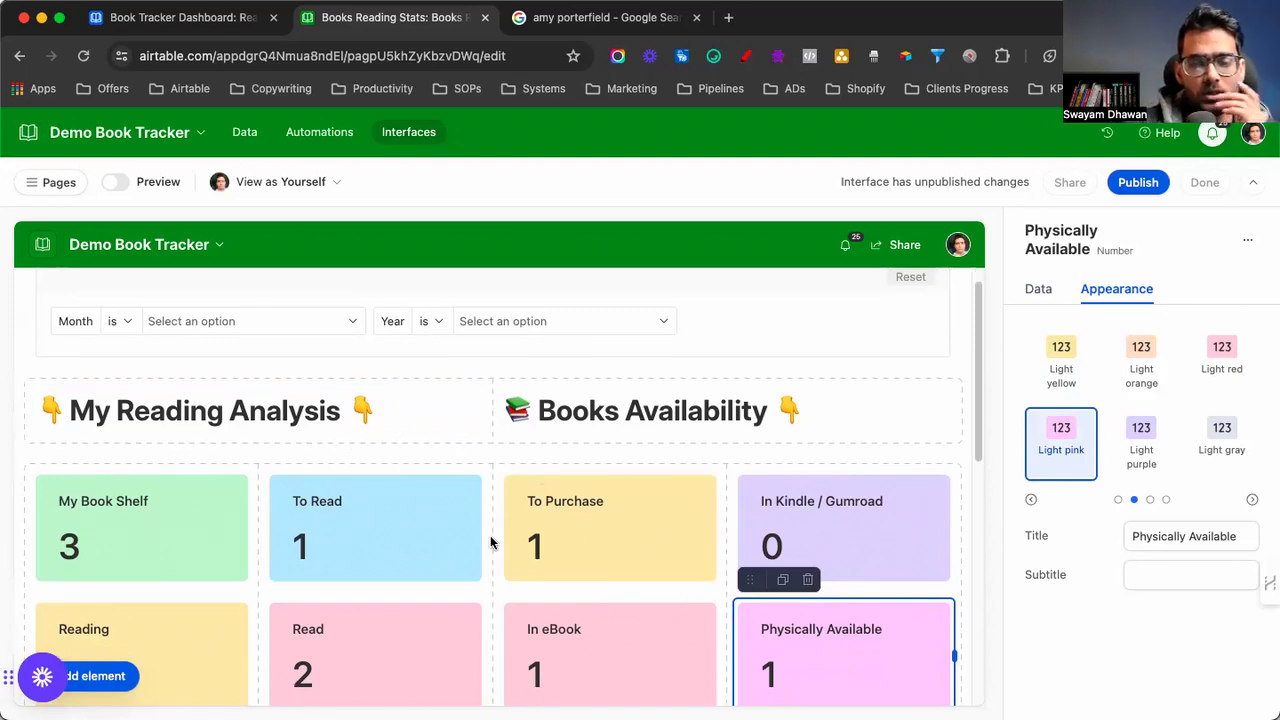
scroll(479, 488, down, 4)
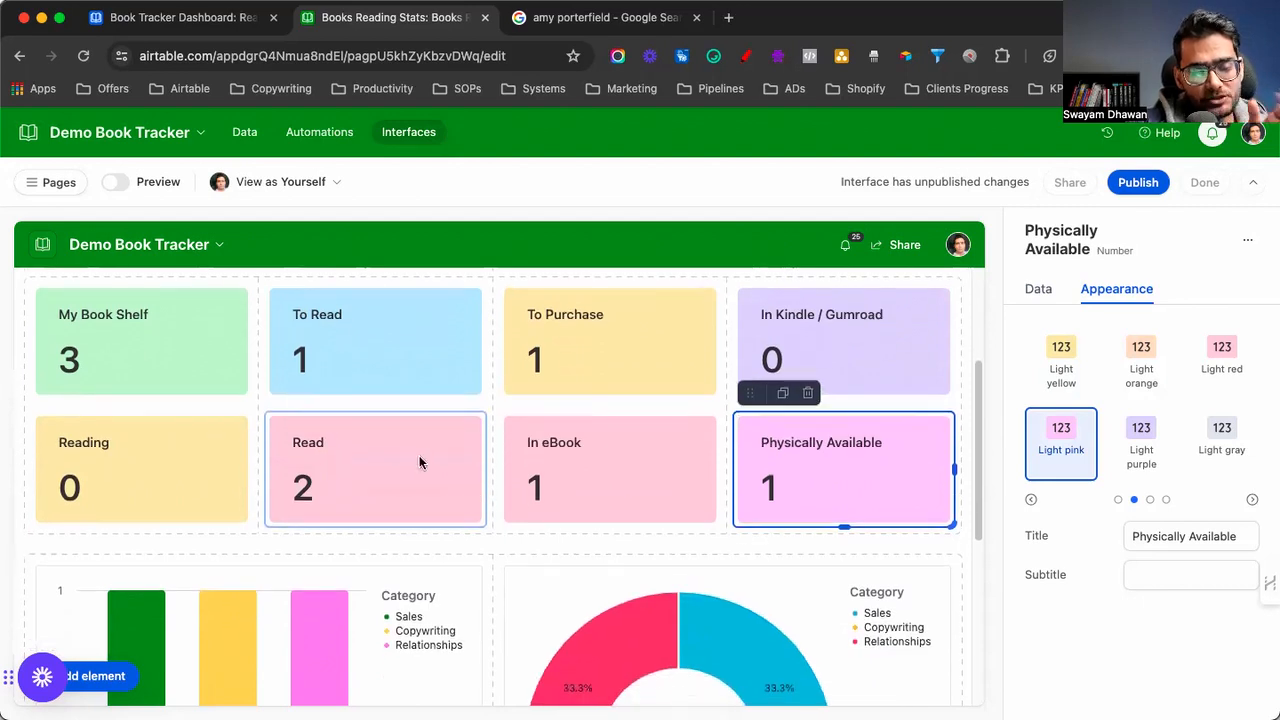
scroll(419, 461, down, 4)
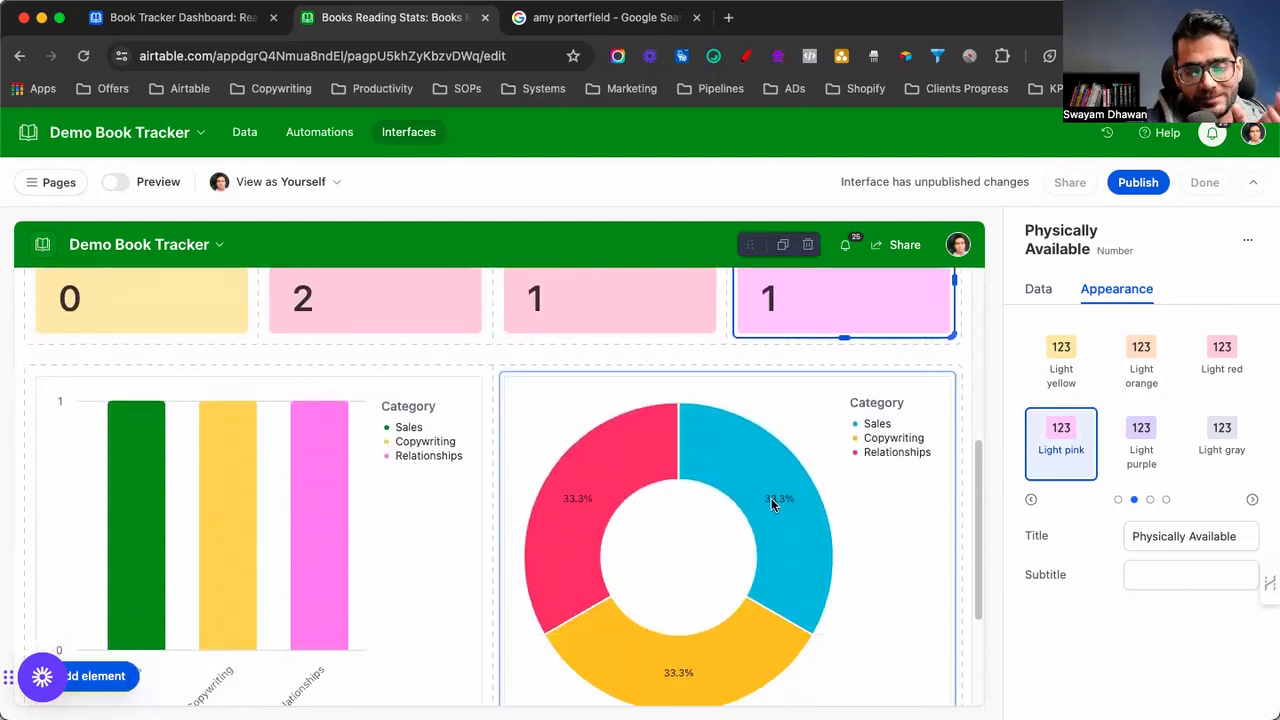
click(1128, 185)
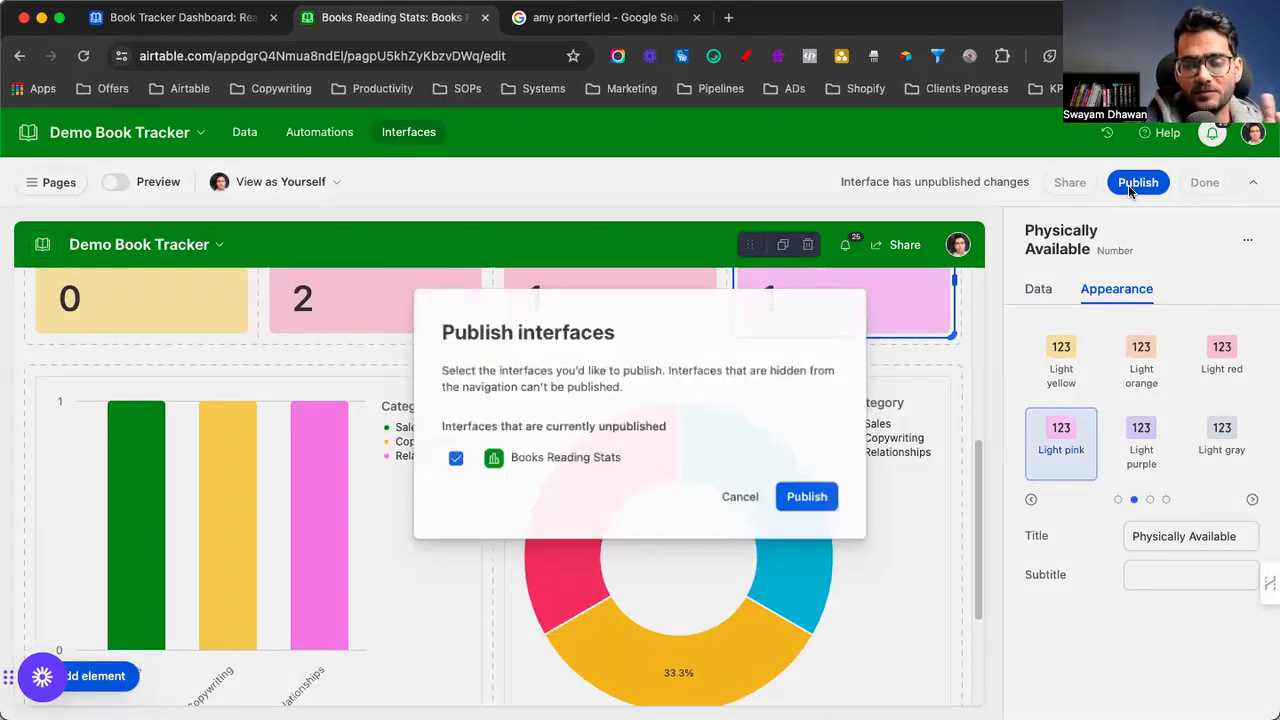
click(790, 497)
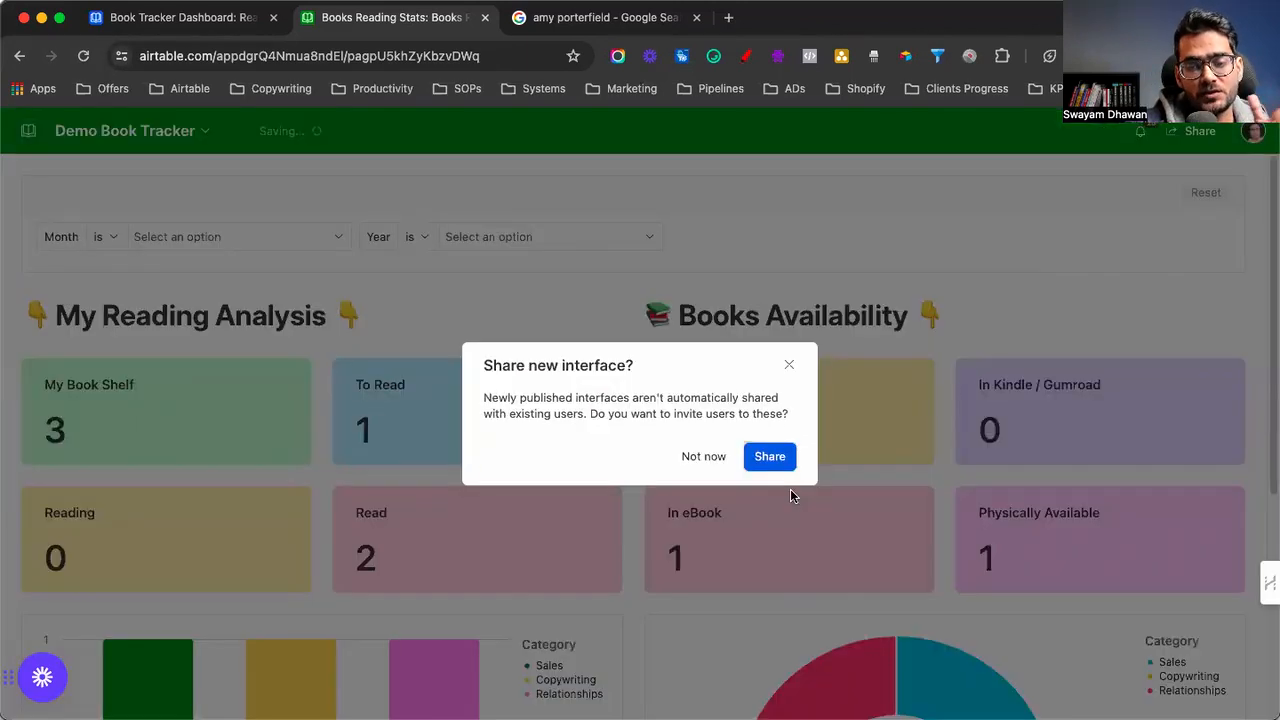
click(790, 367)
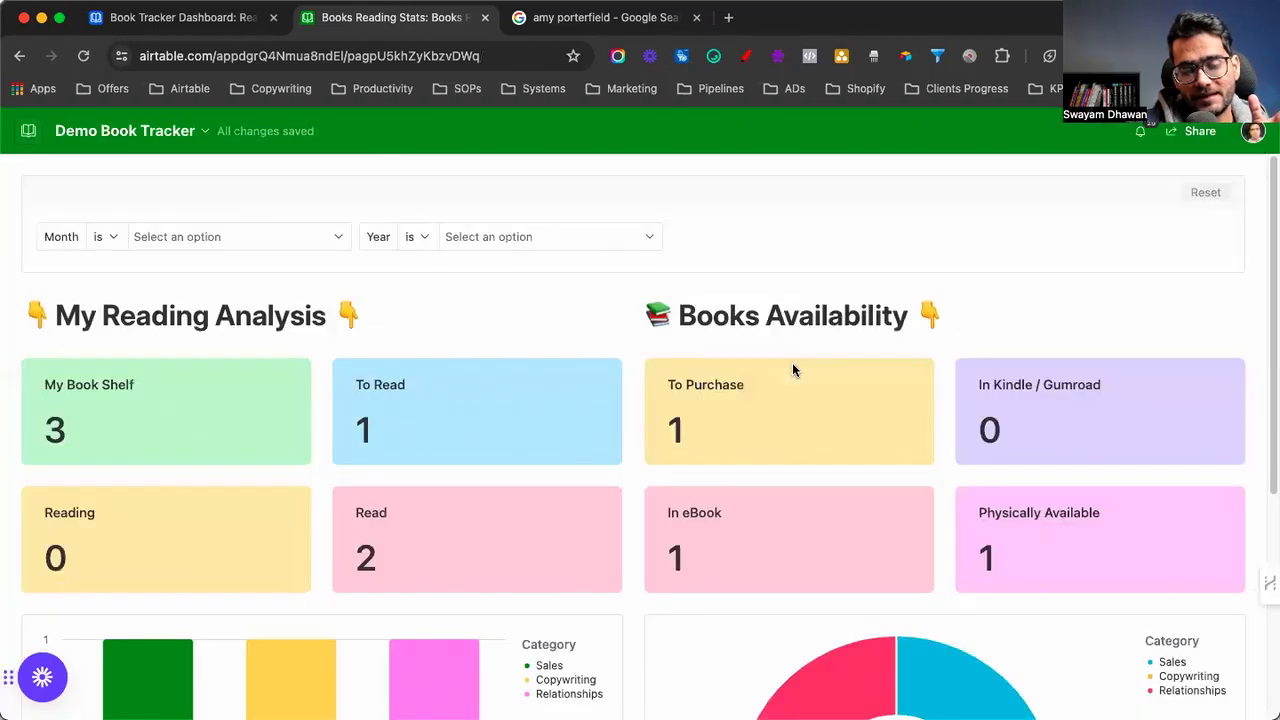
Filter the published dashboard to January
click(200, 130)
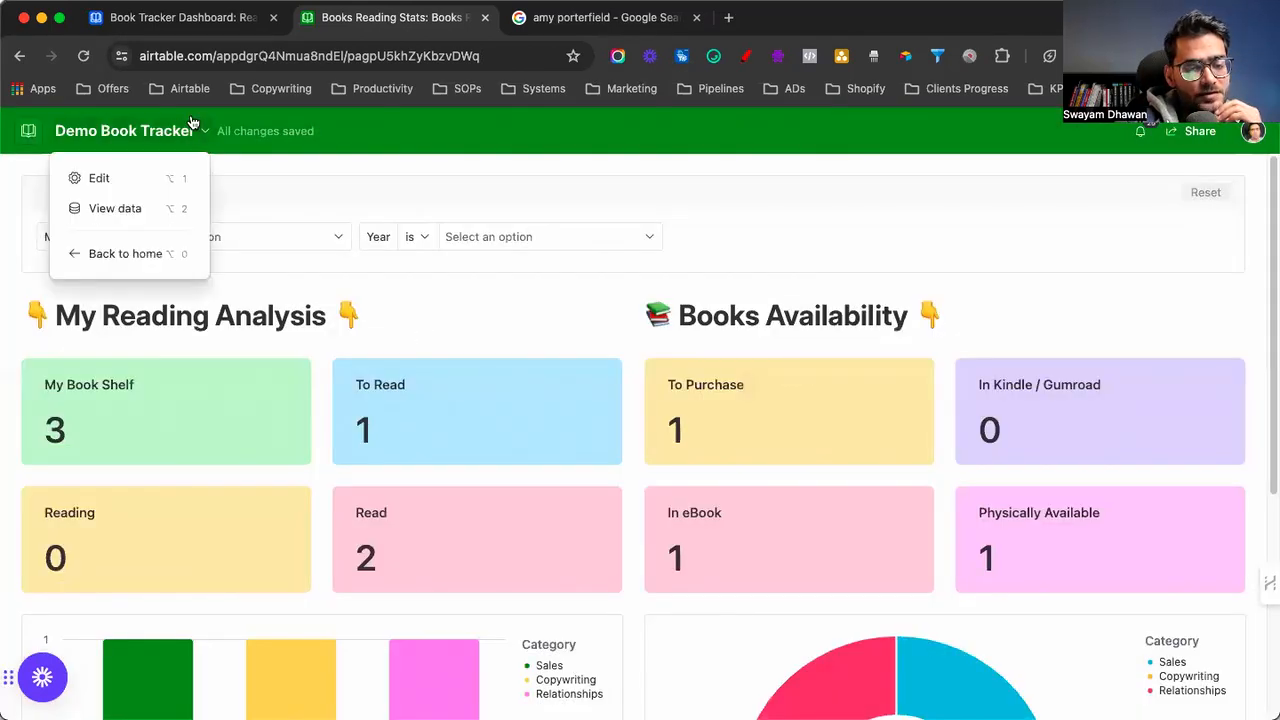
click(306, 268)
click(249, 246)
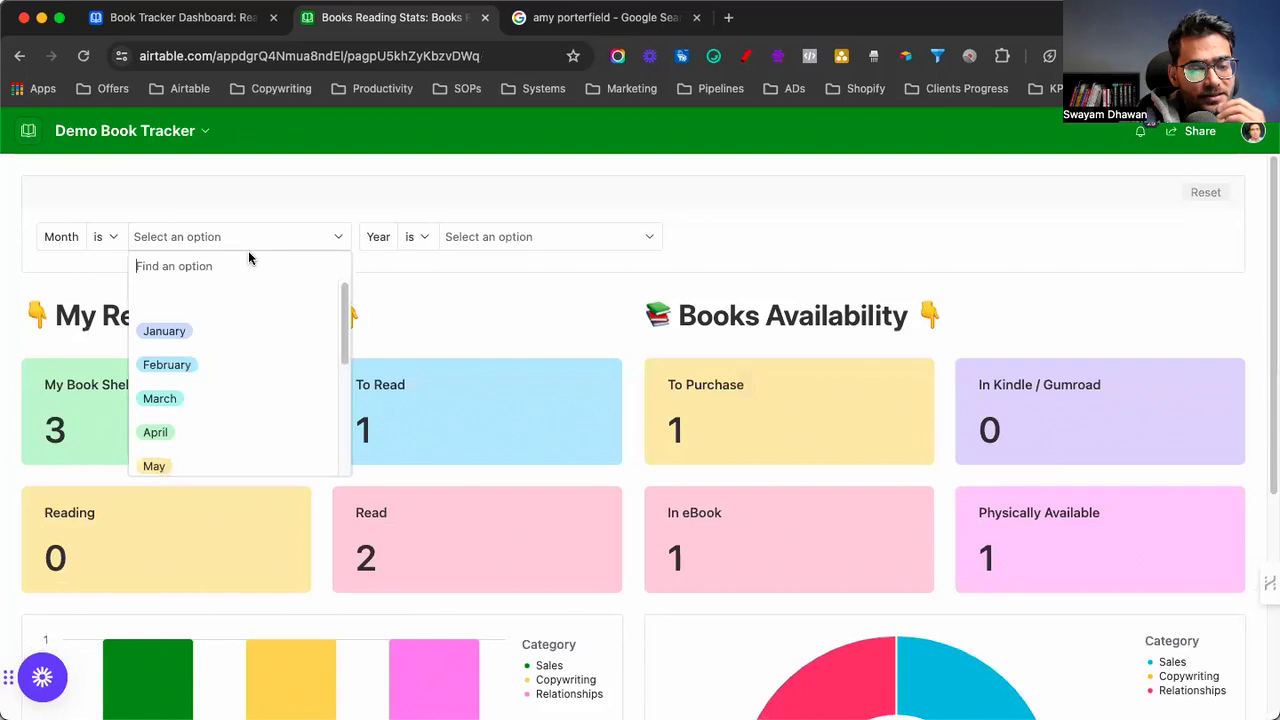
click(205, 331)
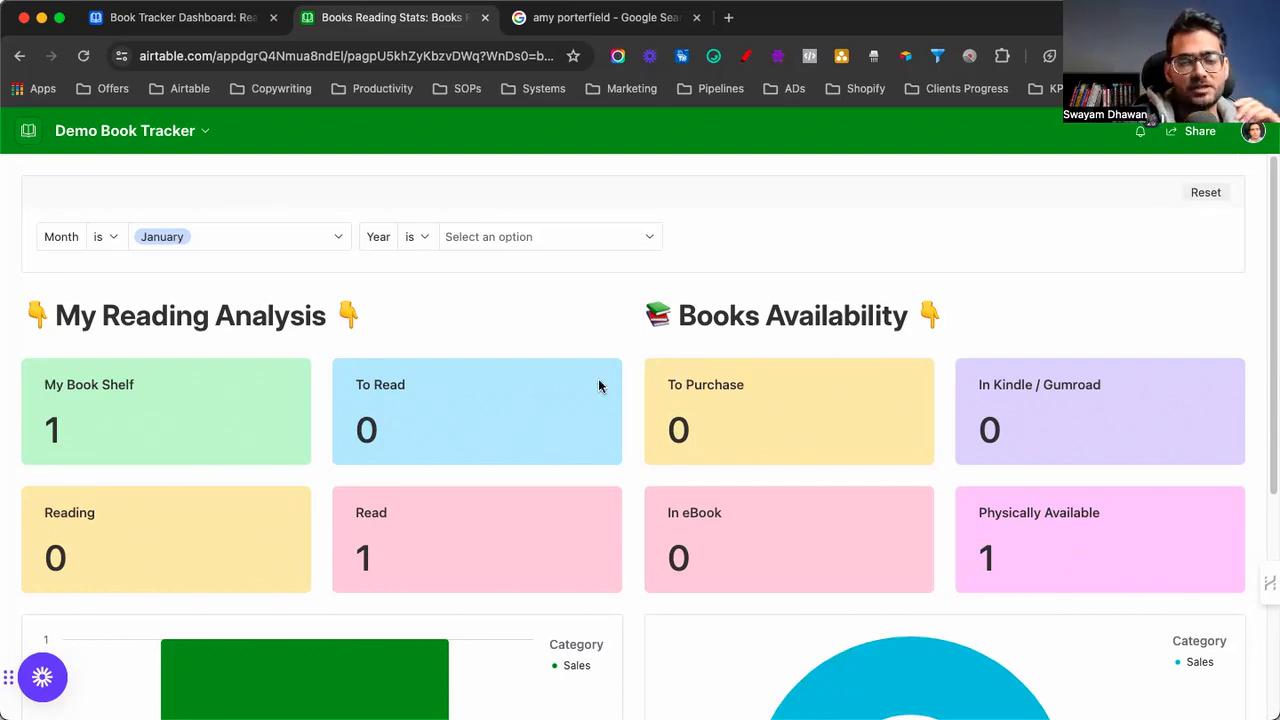
Switch the Month filter to February and check the charts, showing one Copywriting eBook
click(299, 241)
click(231, 369)
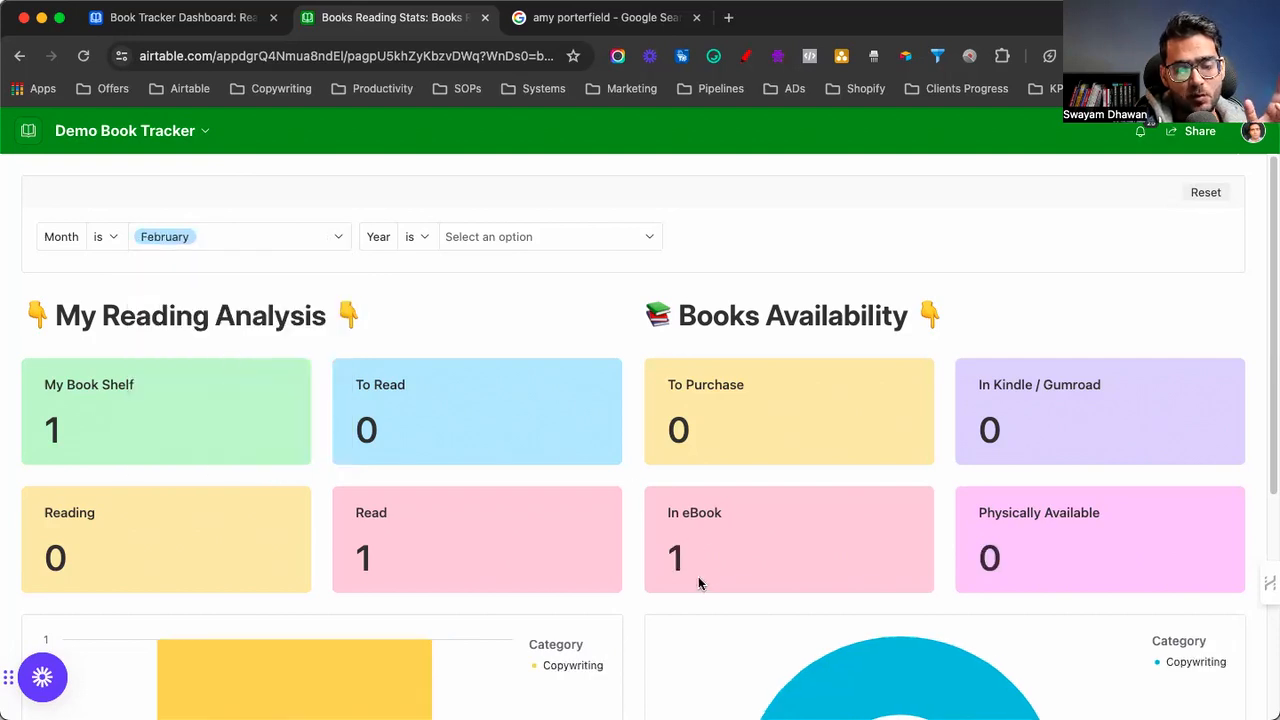
scroll(395, 599, down, 5)
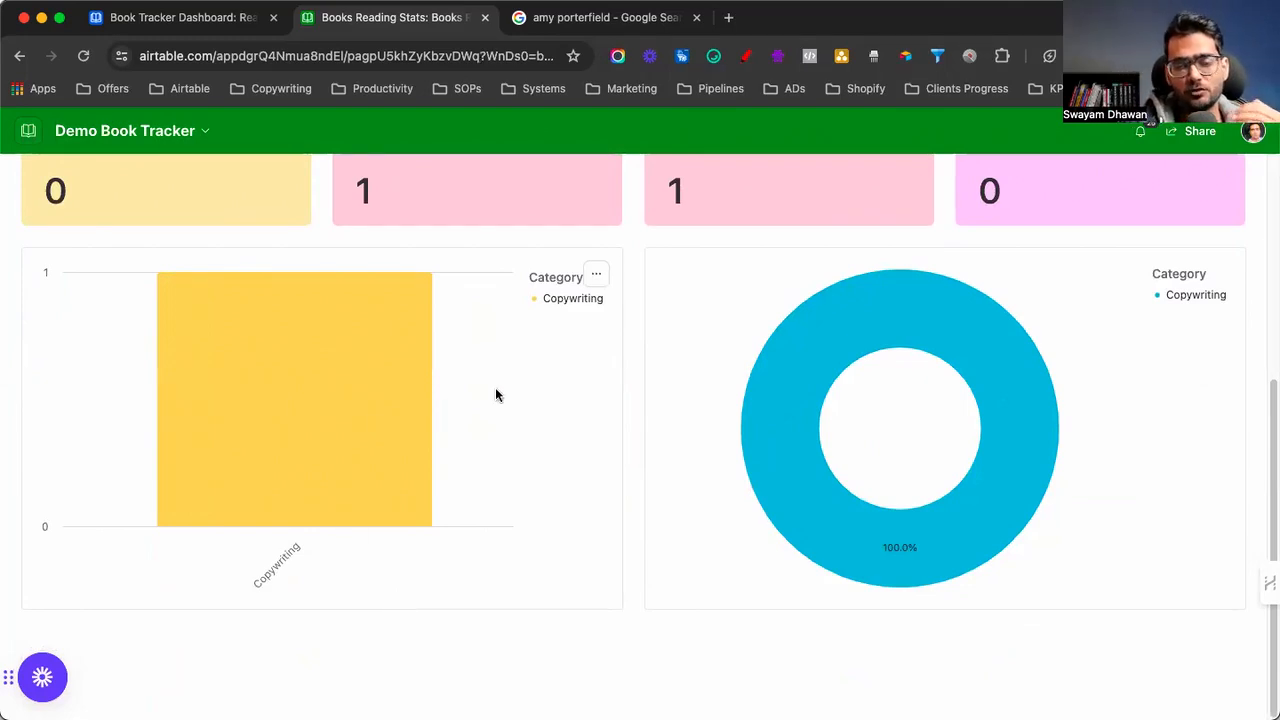
scroll(497, 391, up, 5)
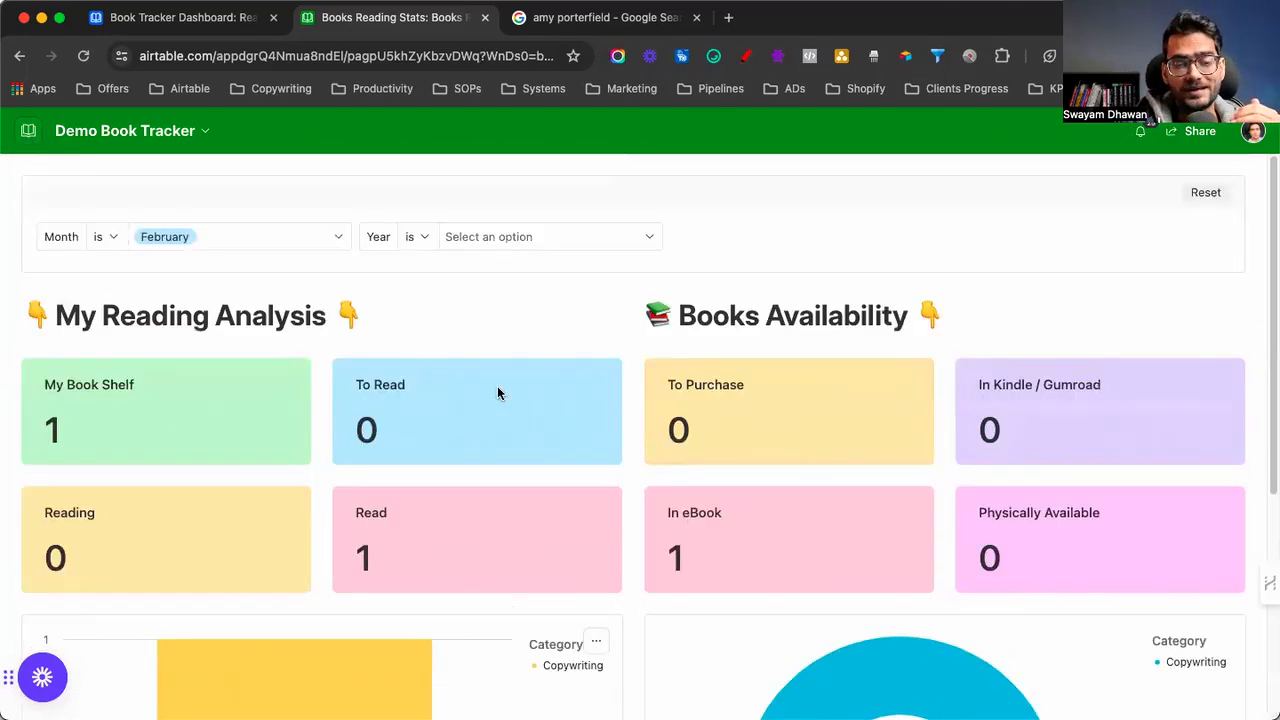
click(187, 137)
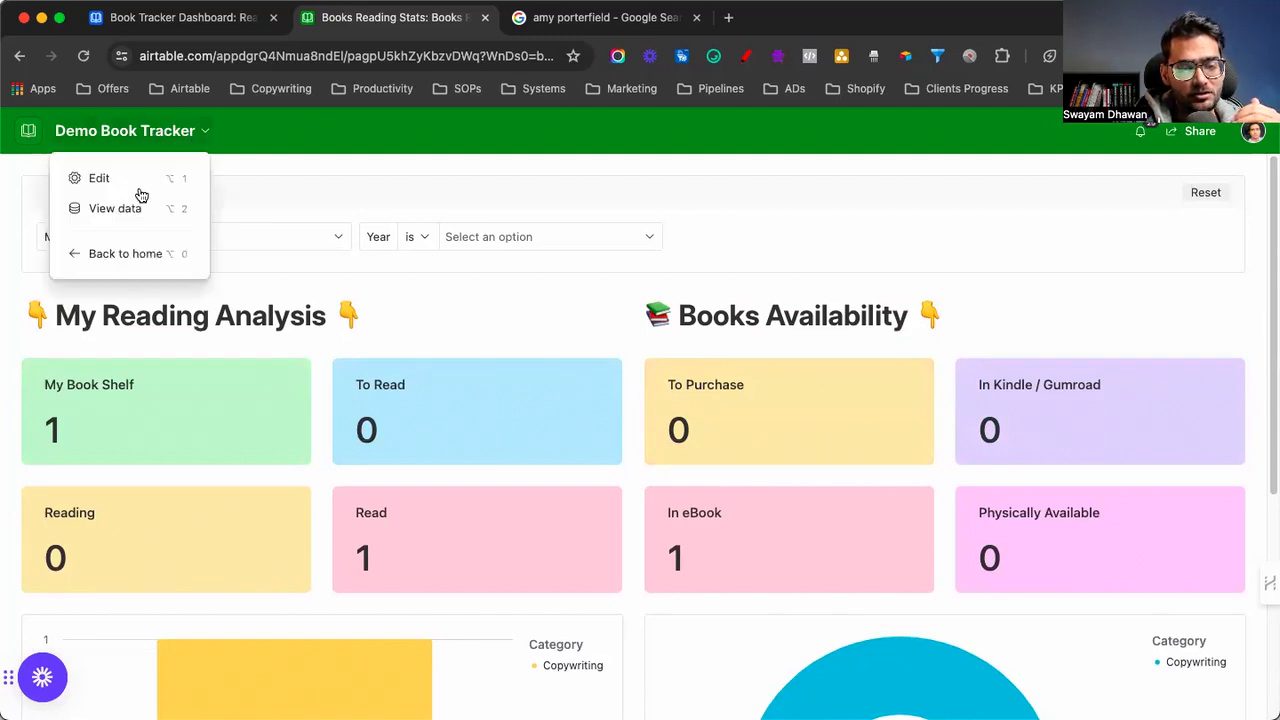
Show the book data in Grid view and add a new empty row
click(117, 210)
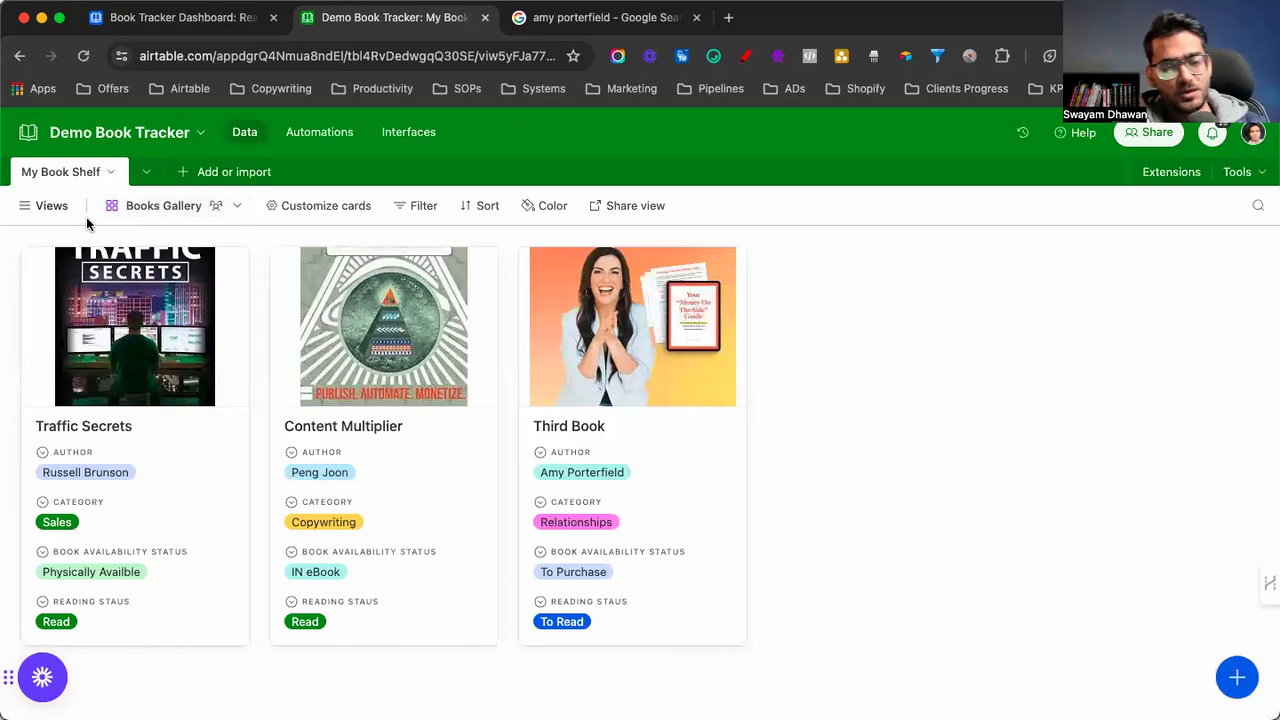
click(48, 205)
click(80, 287)
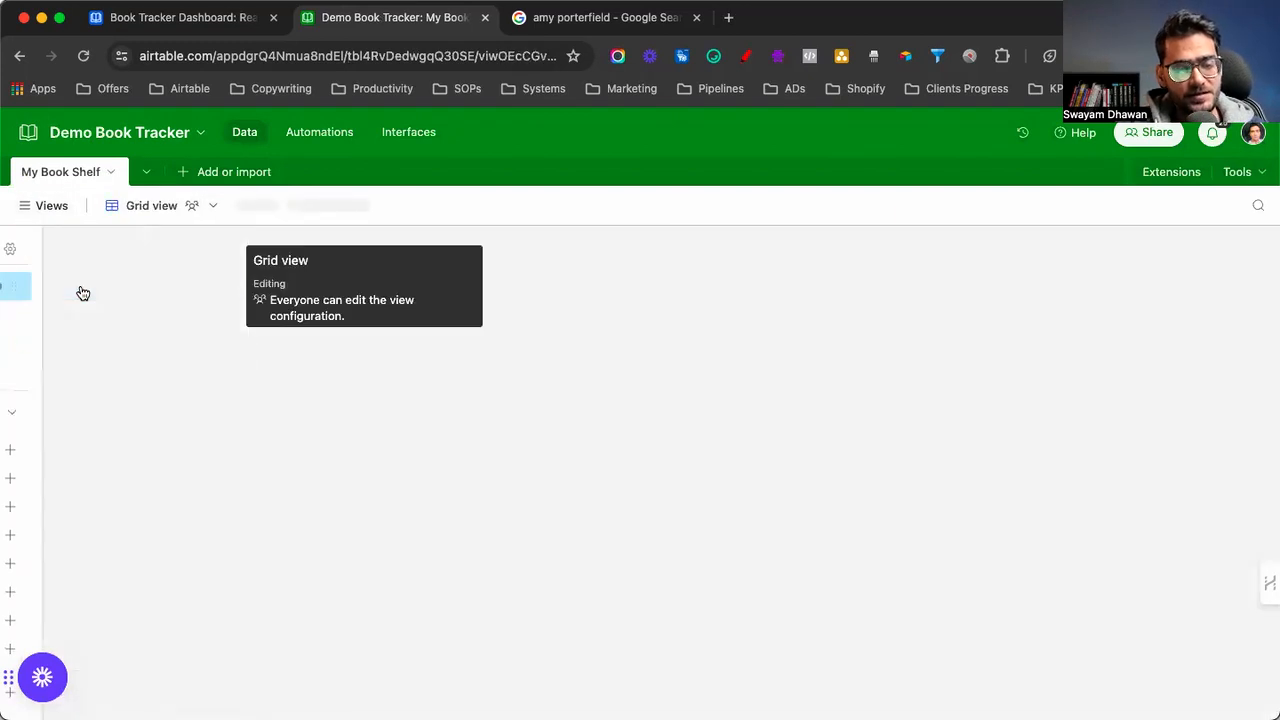
click(102, 357)
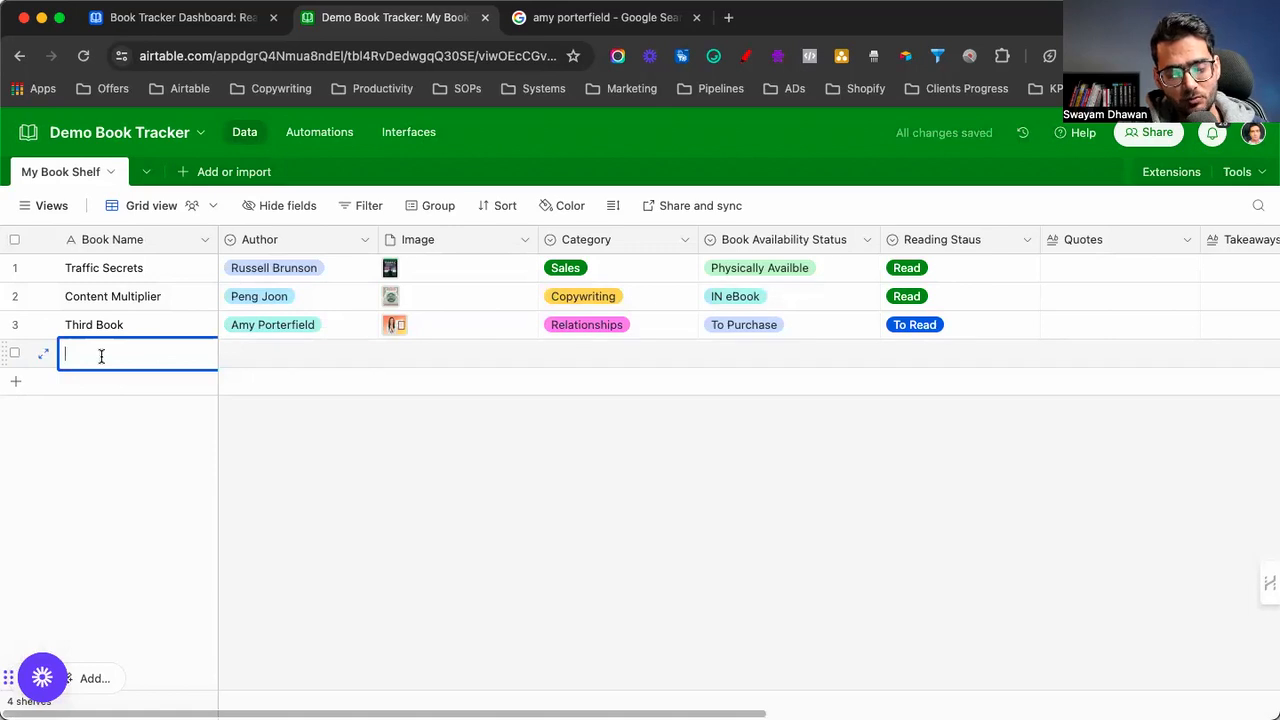
Enter the book 'Cash Your Skill' with its author's name and category Sales
text(Cas)
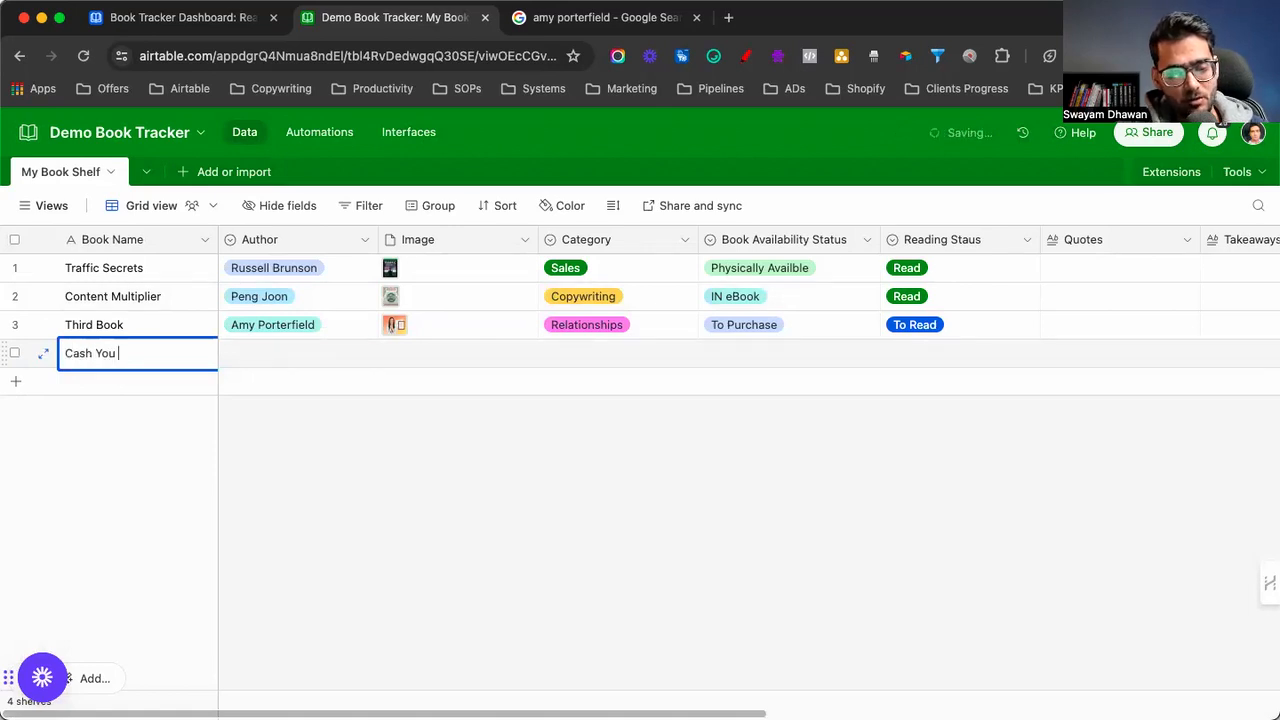
text(h Your Skill)
key(Tab)
text(Swayam Dh)
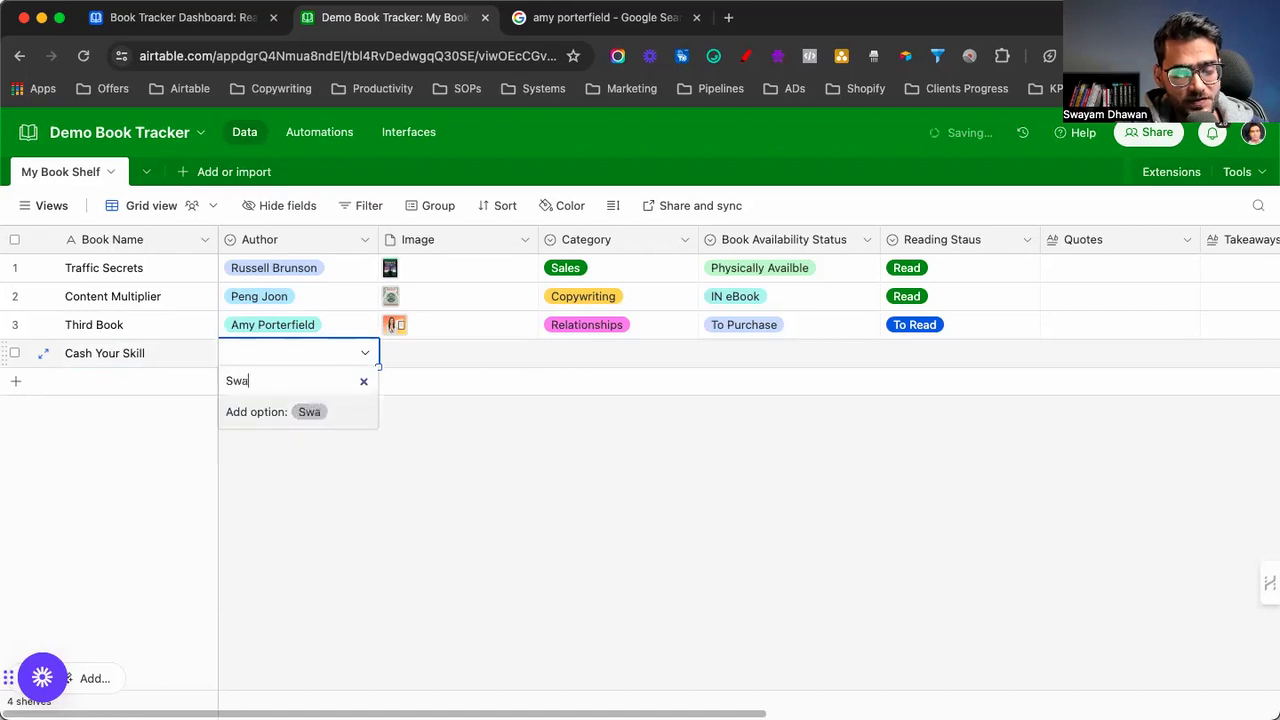
key(Return)
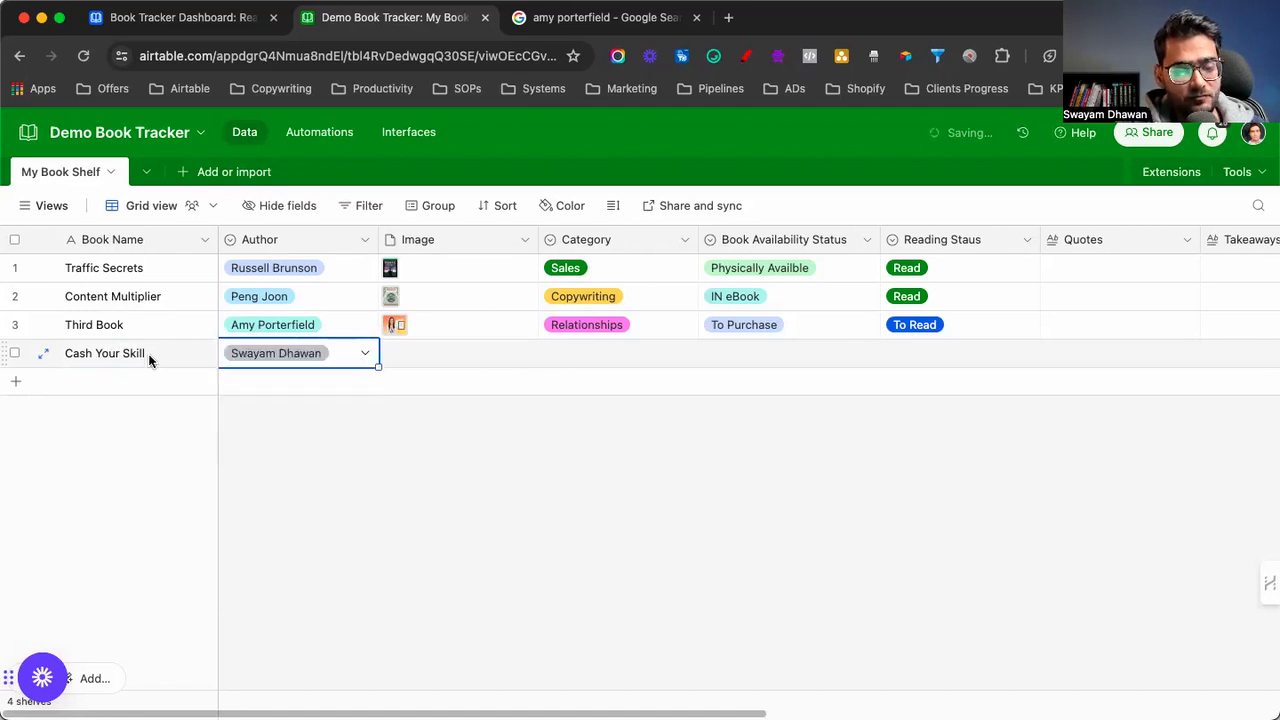
click(580, 358)
click(583, 357)
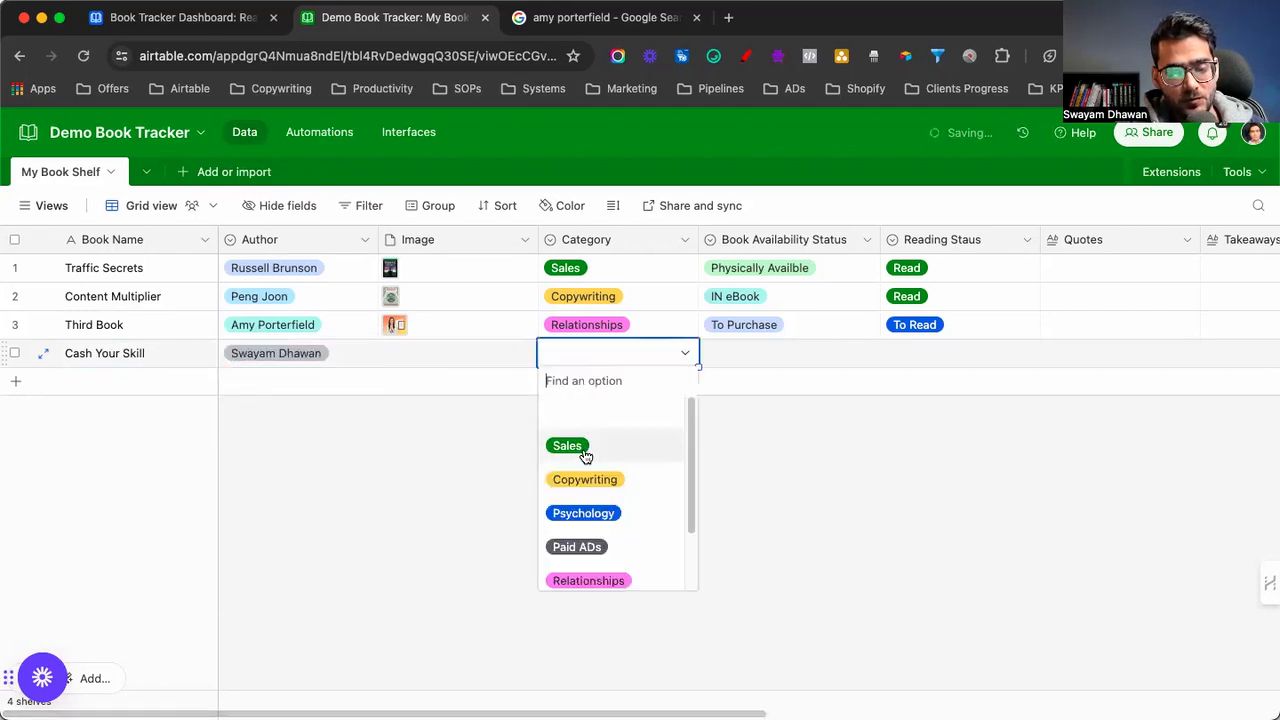
click(586, 447)
Set the new book to To Purchase, To Read, month February, year 2024
double_click(760, 353)
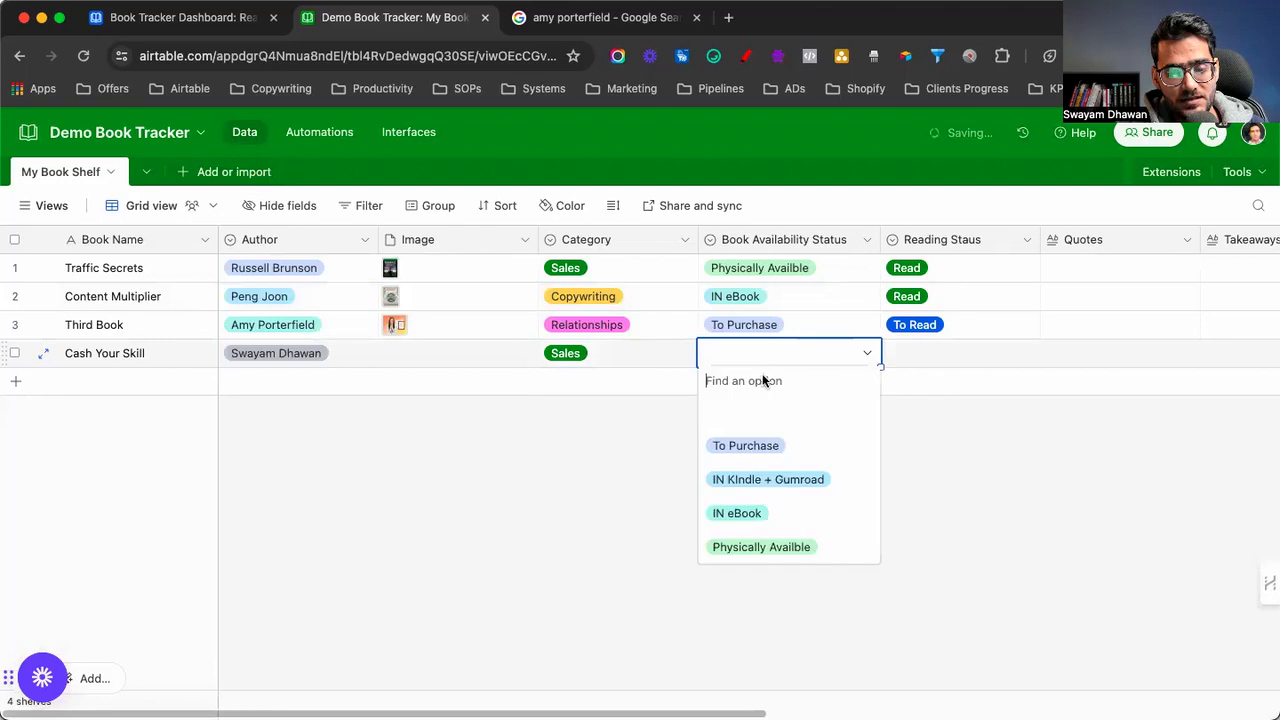
click(757, 445)
double_click(911, 350)
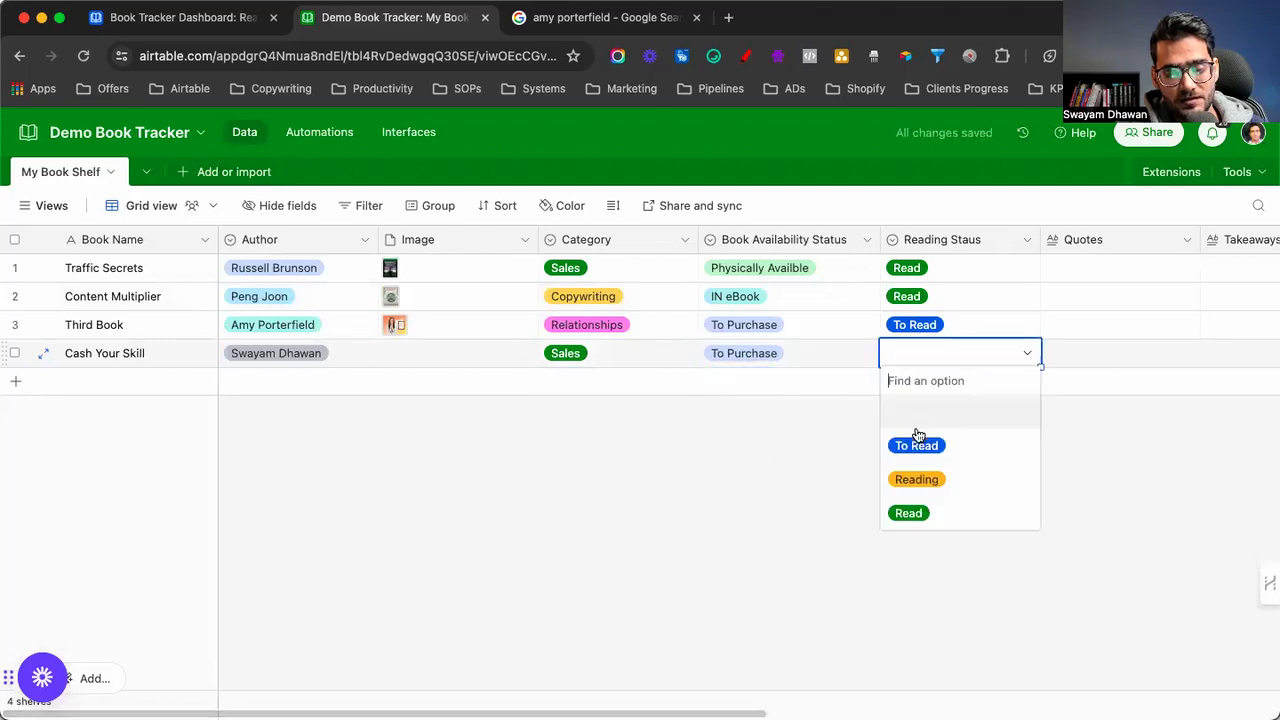
click(912, 441)
scroll(865, 468, right, 10)
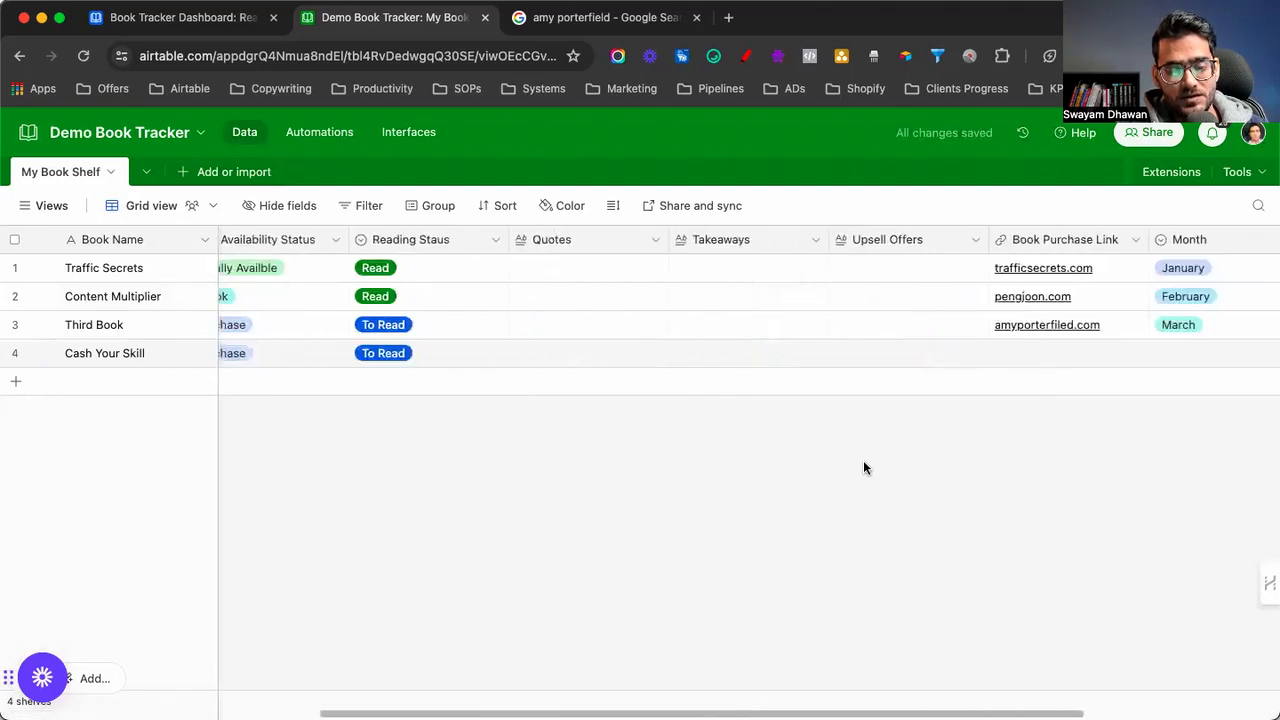
double_click(866, 356)
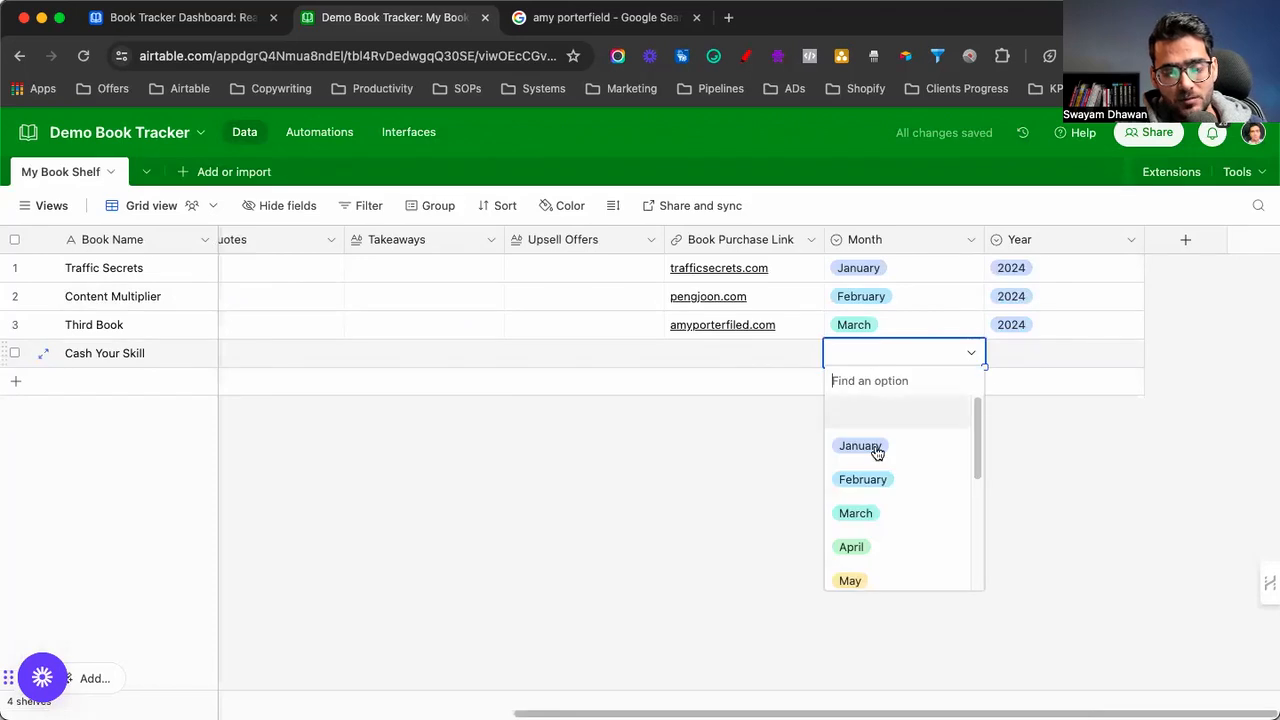
click(863, 479)
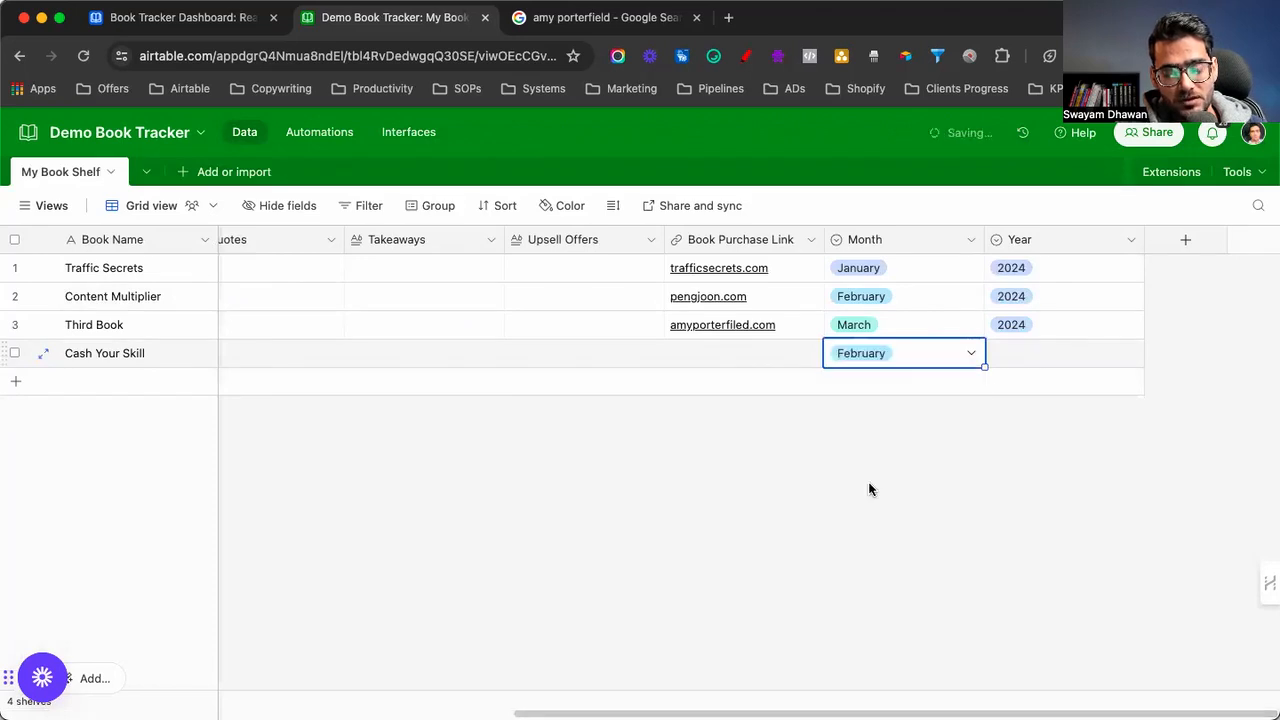
double_click(1023, 355)
click(1013, 443)
Enter the new book's purchase link
click(741, 362)
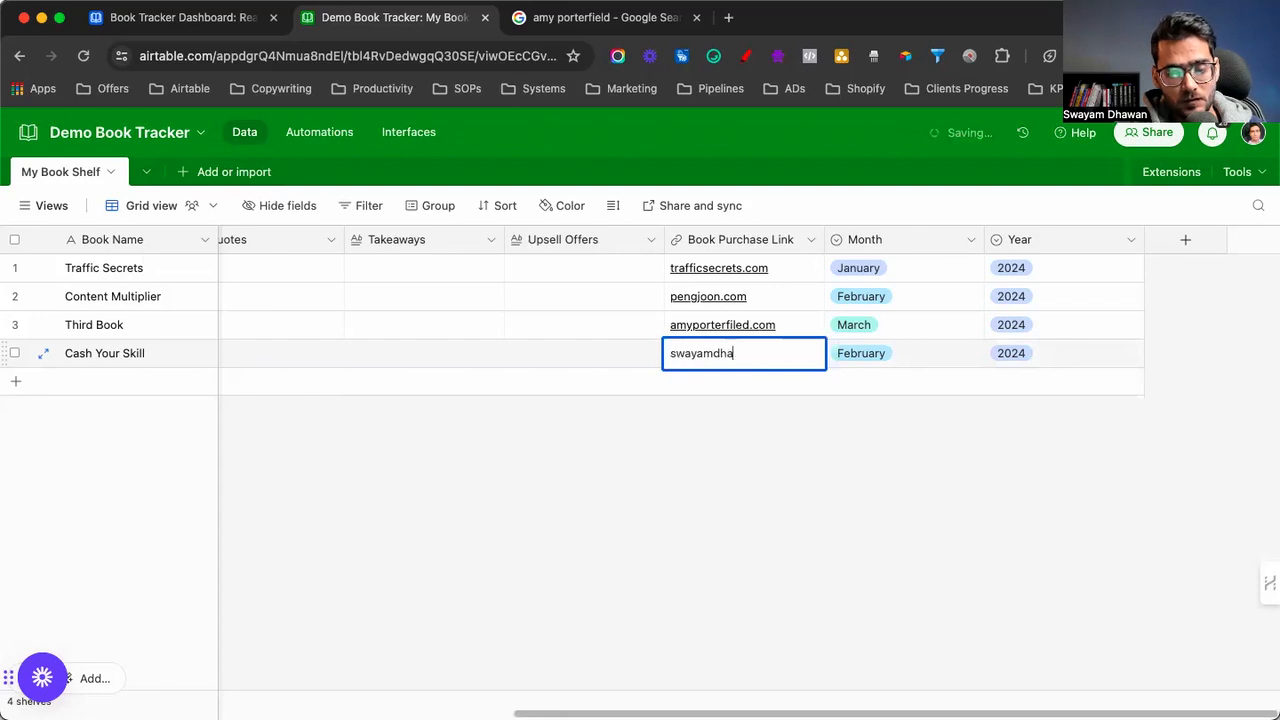
click(737, 434)
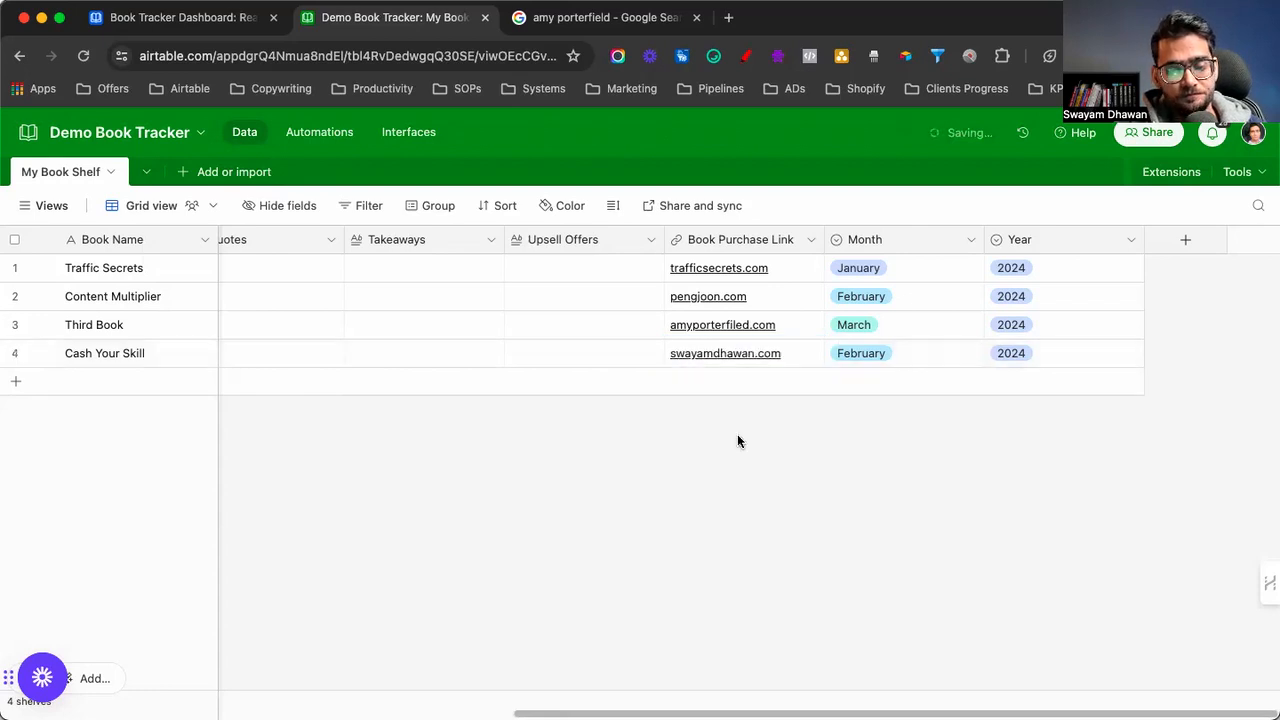
scroll(598, 446, left, 10)
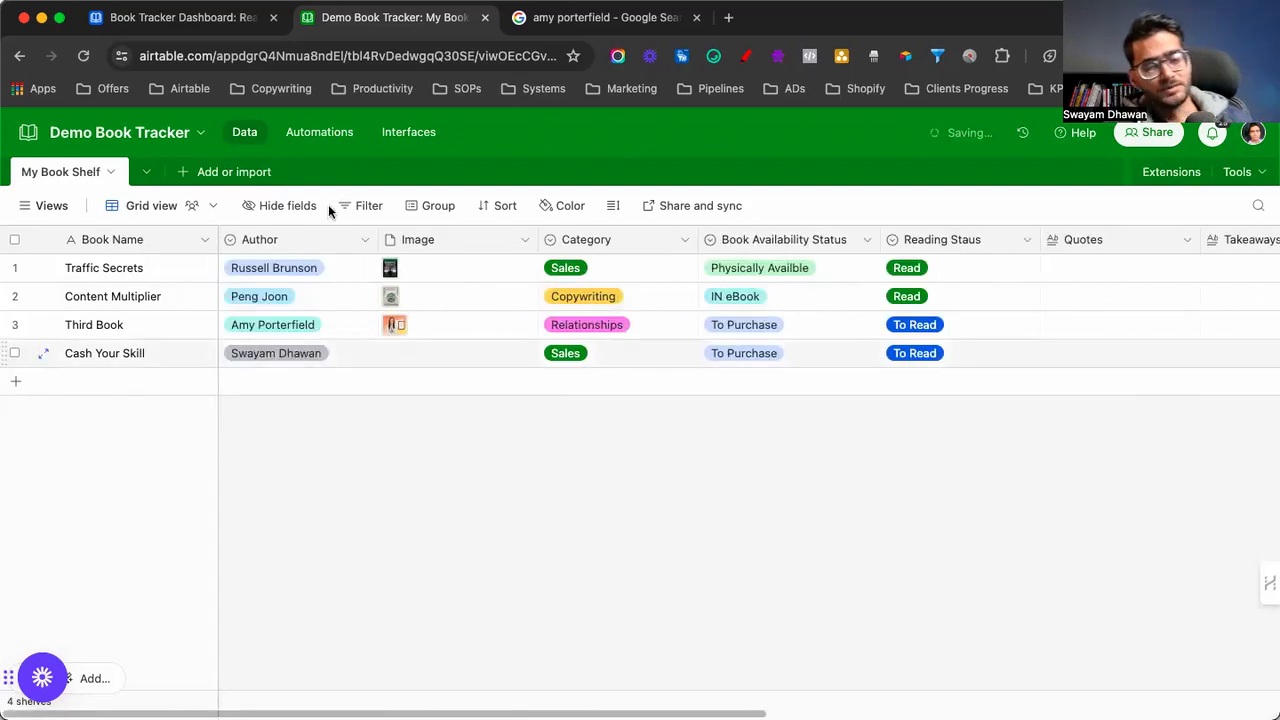
click(410, 132)
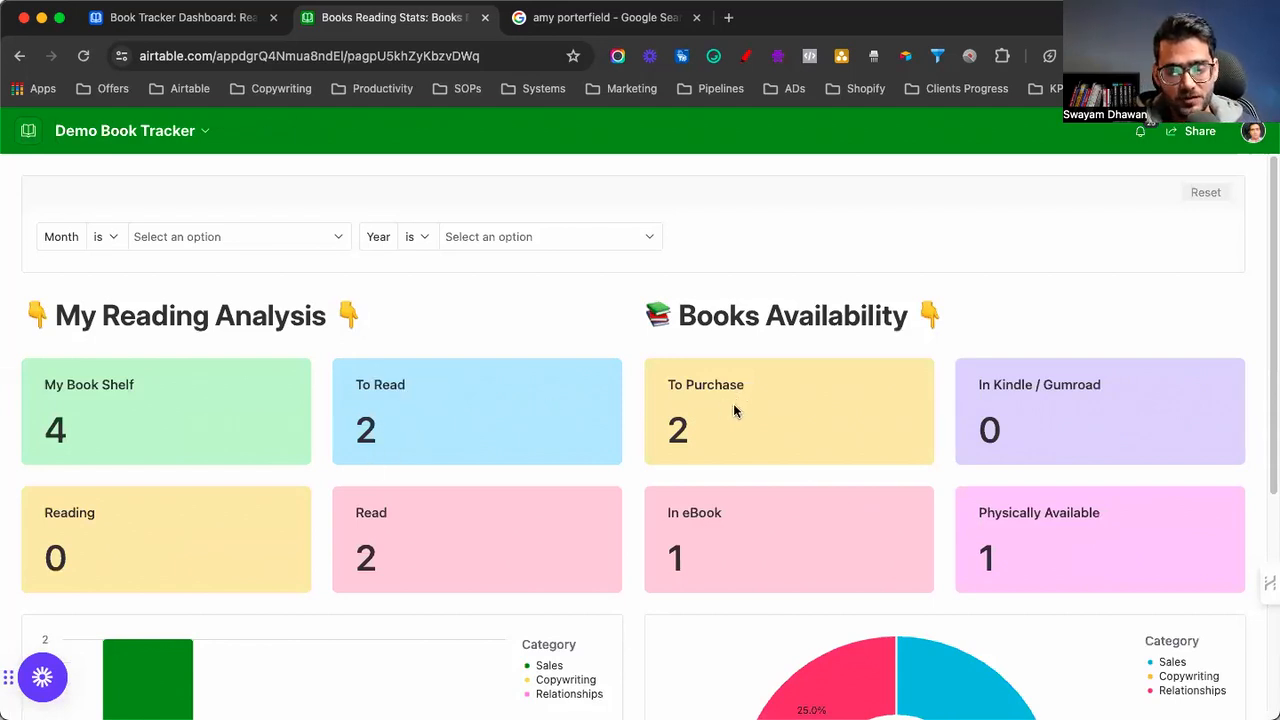
Filter to February and review charts showing 2 books, 50% Sales and 50% Copywriting
click(248, 243)
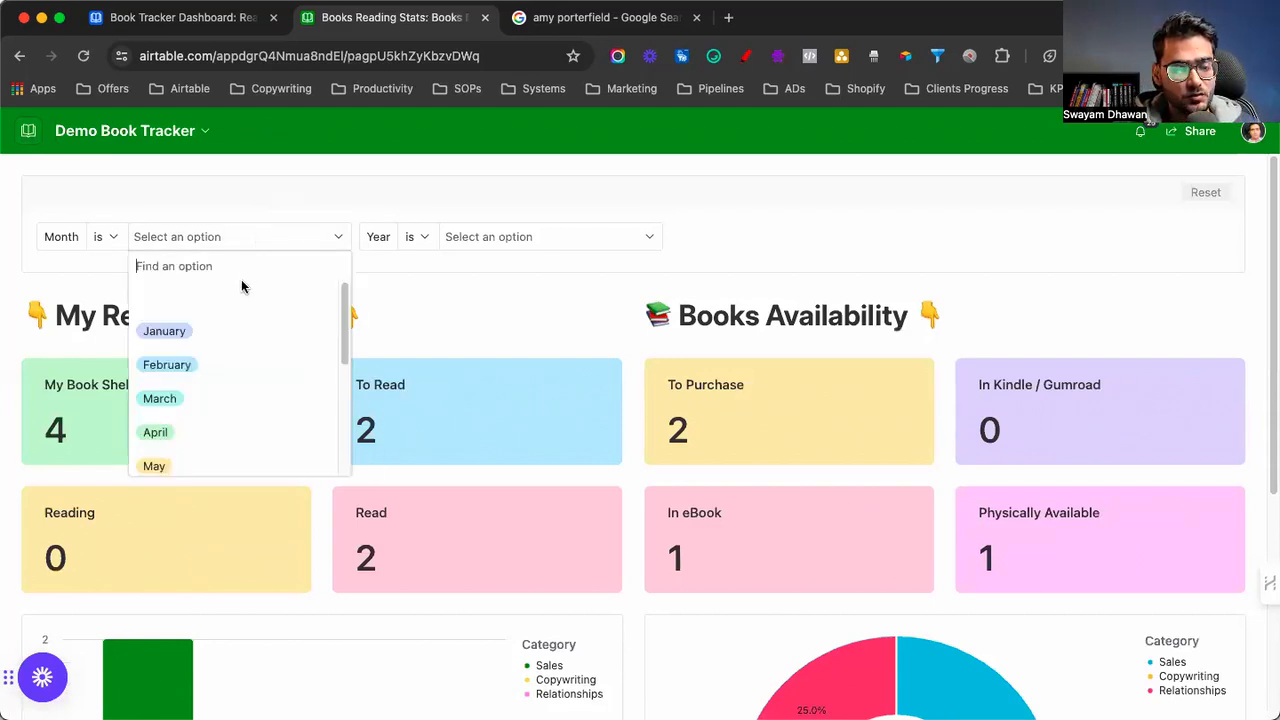
click(212, 365)
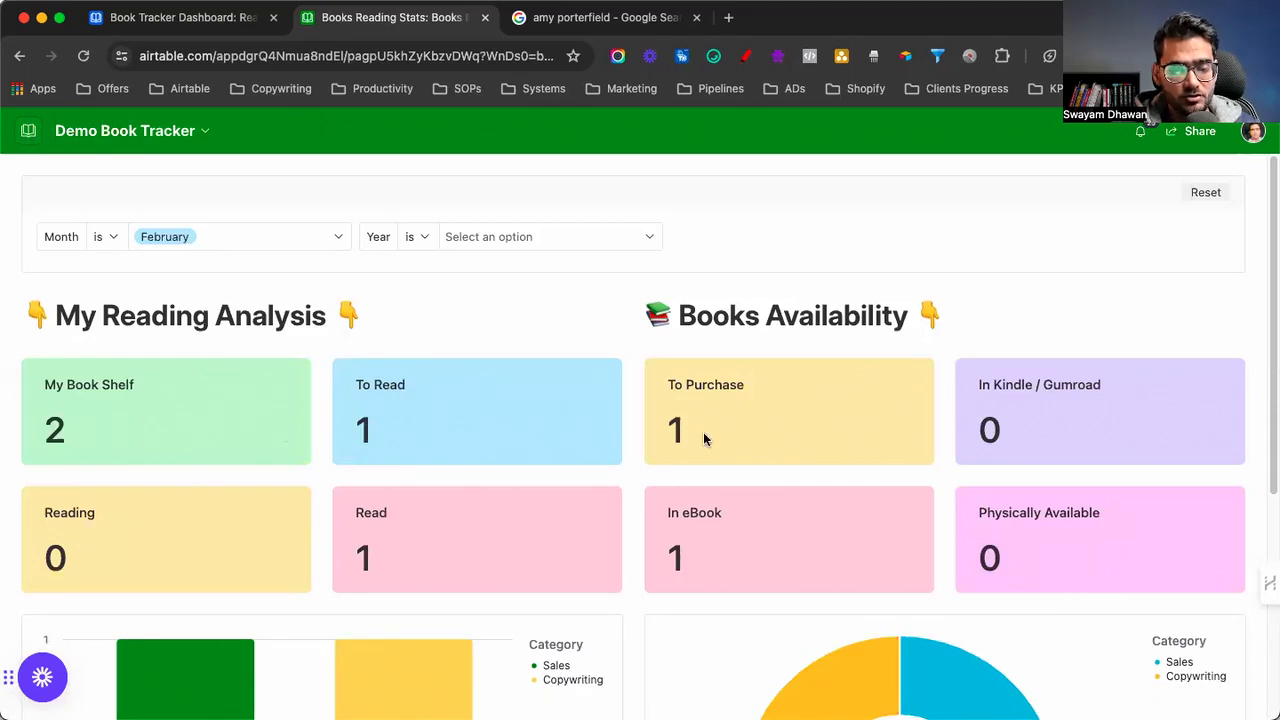
scroll(703, 438, down, 3)
scroll(615, 517, down, 2)
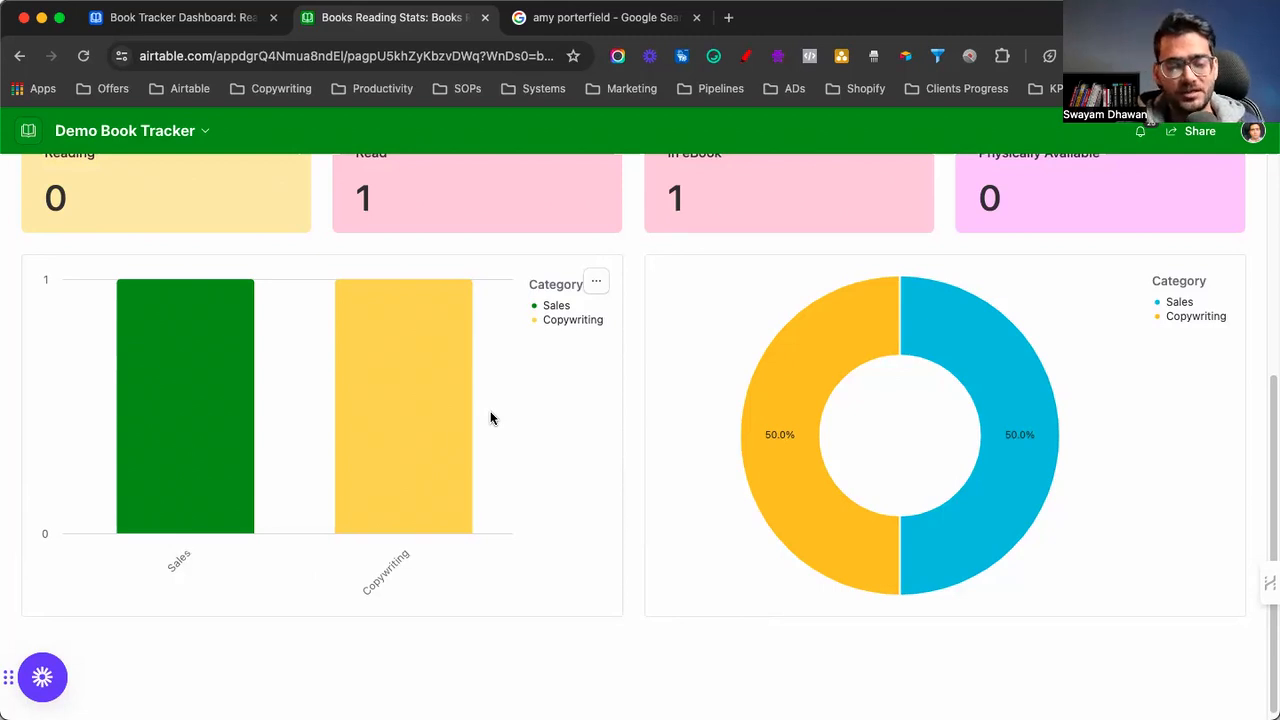
scroll(450, 410, up, 4)
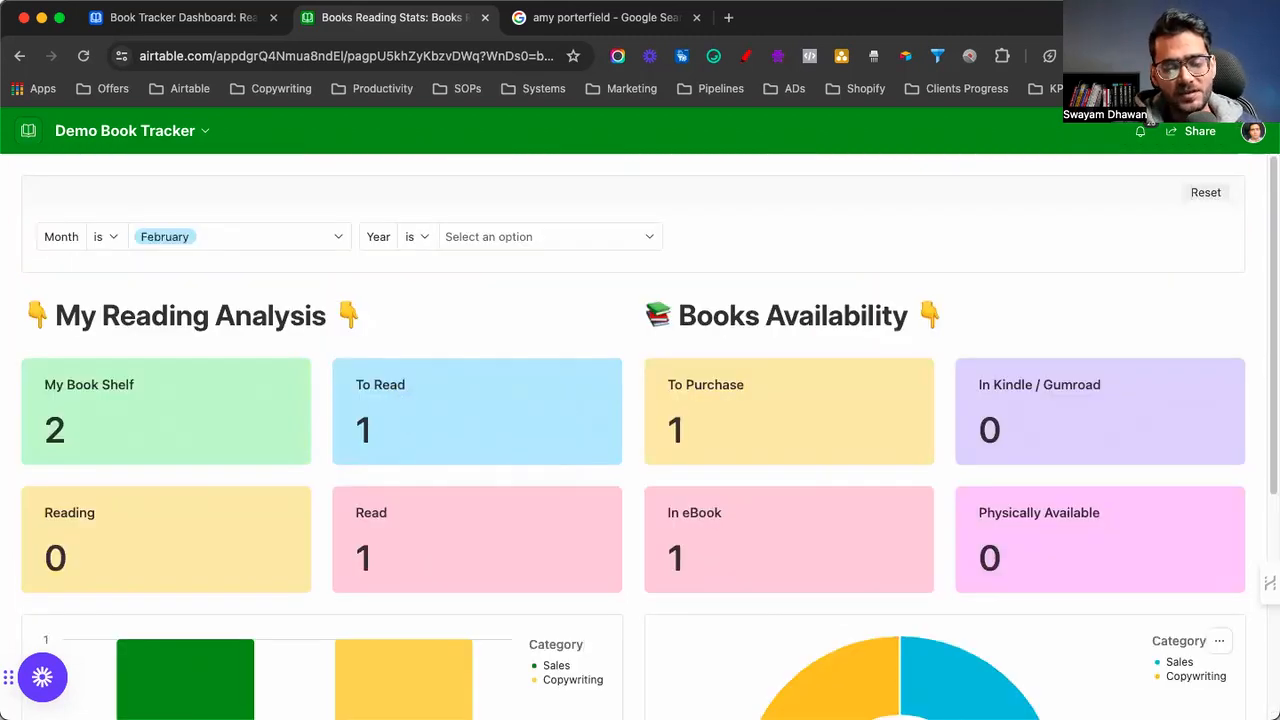